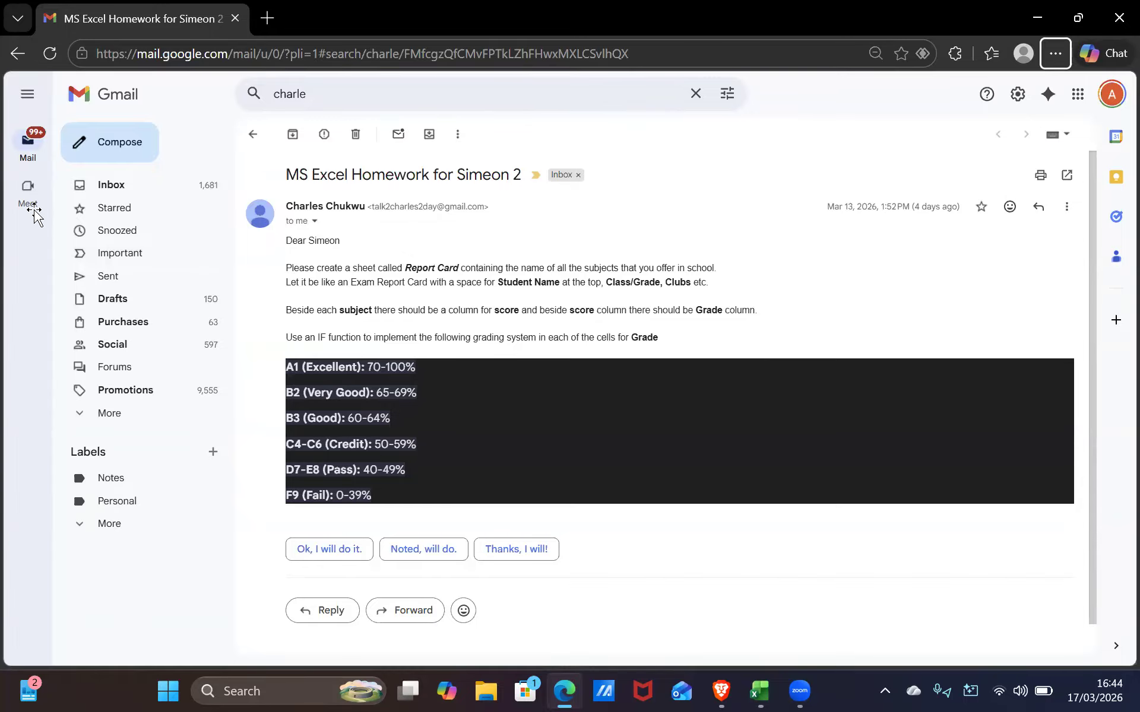
# Enter a 'Subject' heading in cell A1 of the Report Card workbook, then clear it again
pyautogui.hotkey('alt', 'Tab')
pyautogui.write('S')
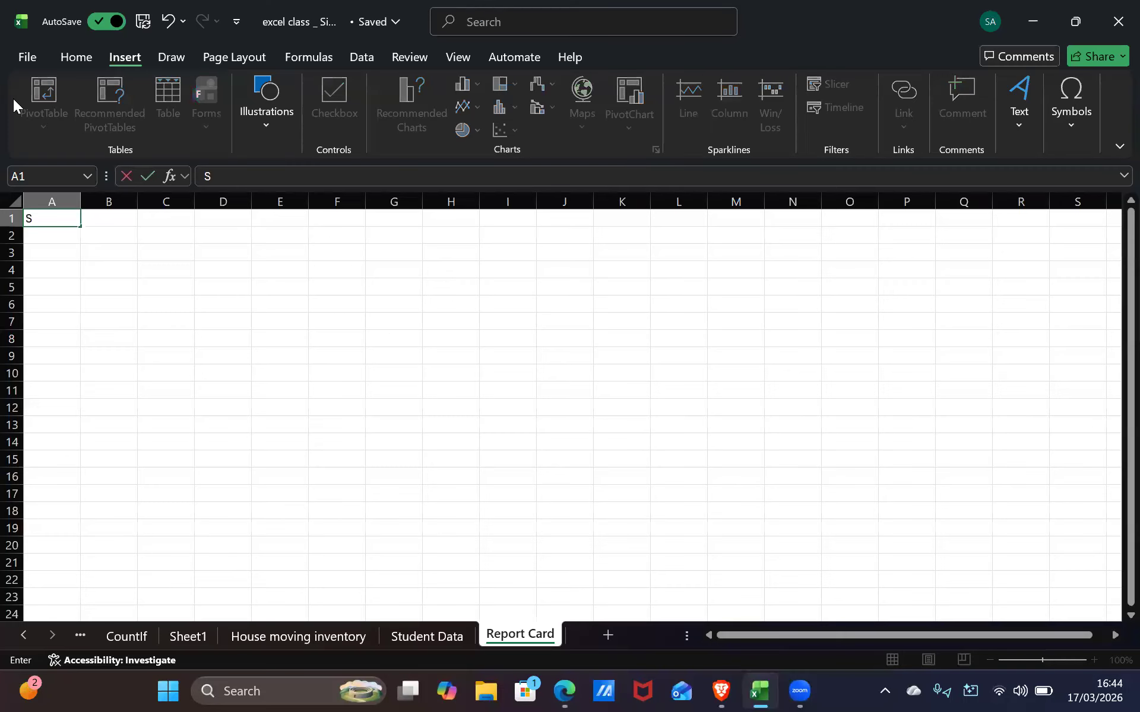
pyautogui.write('ubject')
pyautogui.press('Return')
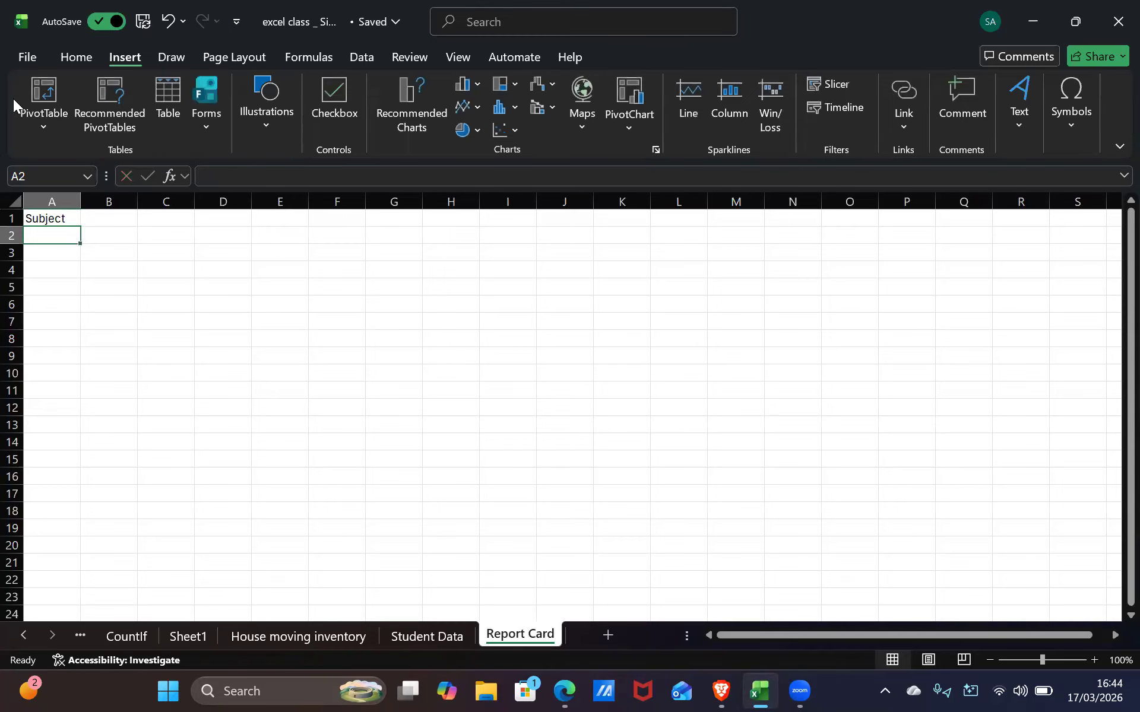
pyautogui.write('En')
pyautogui.press('BackSpace')
pyautogui.press('BackSpace')
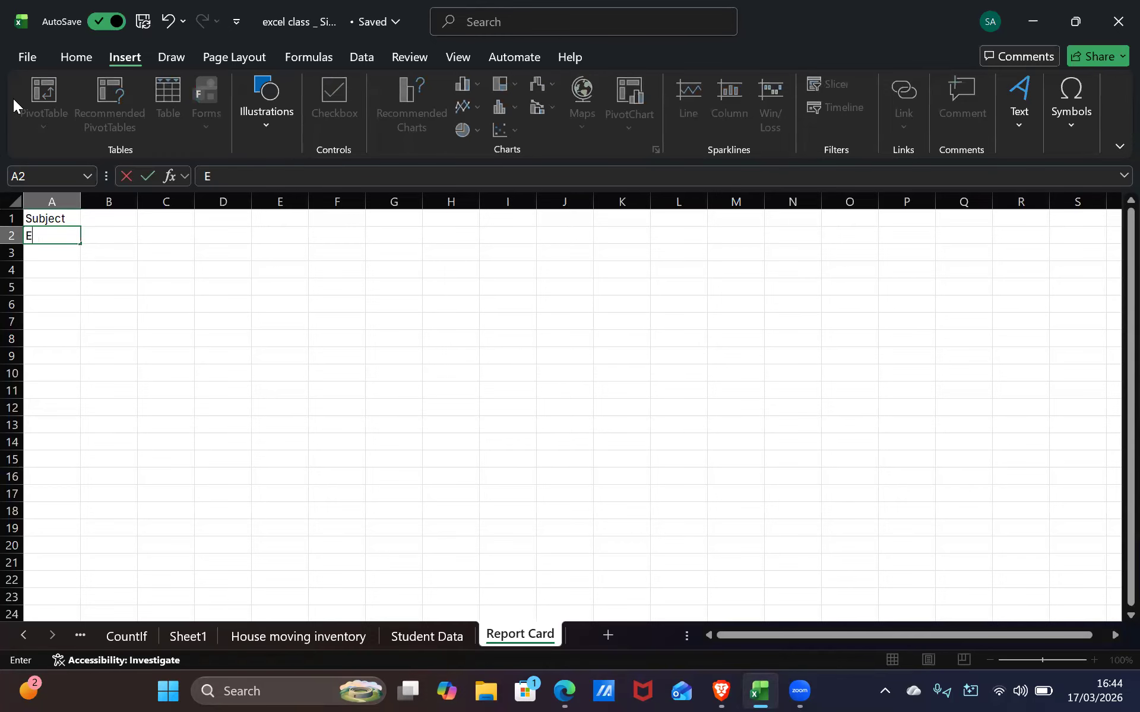
pyautogui.click(64, 217)
pyautogui.moveTo(68, 221); pyautogui.dragTo(10, 186)
pyautogui.press('BackSpace')
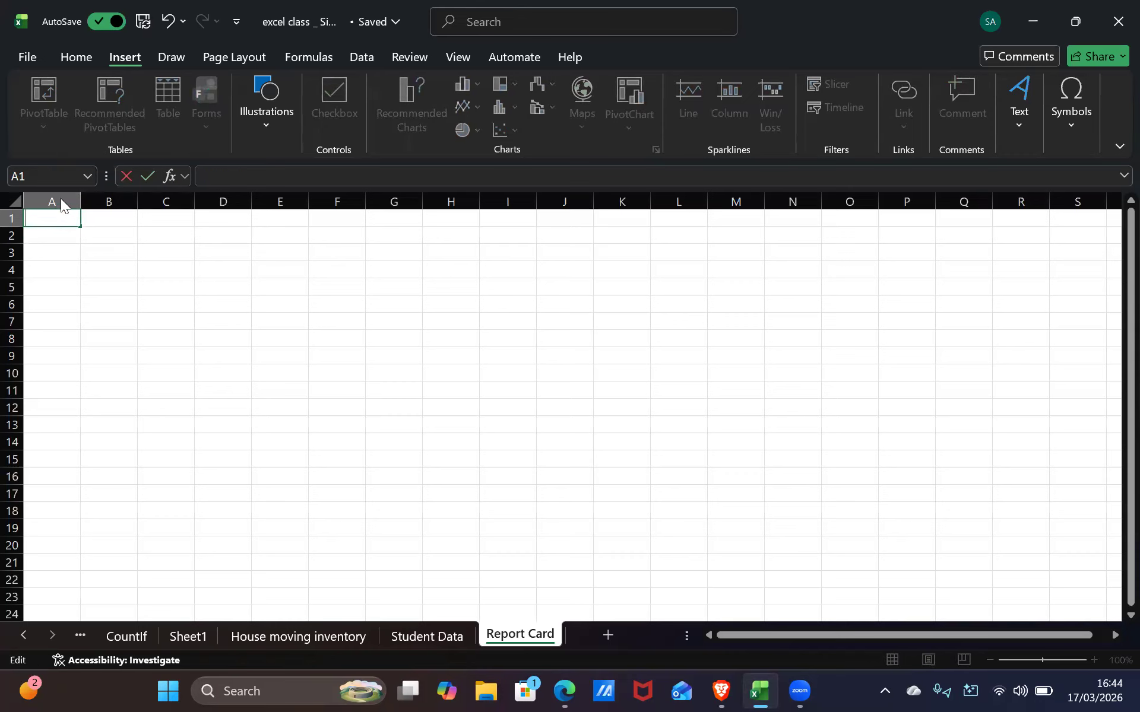
pyautogui.press('super')
pyautogui.press('super')
# In a new Edge tab, search the web for 'report card template'
pyautogui.hotkey('alt', 'Tab')
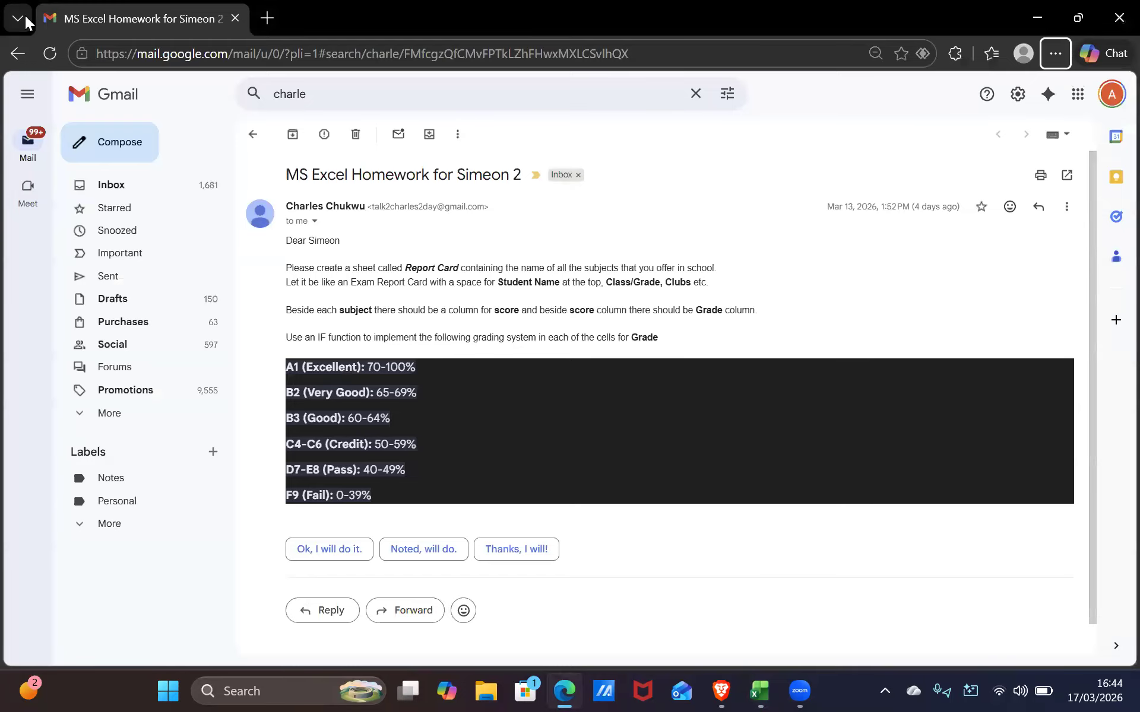
pyautogui.click(265, 19)
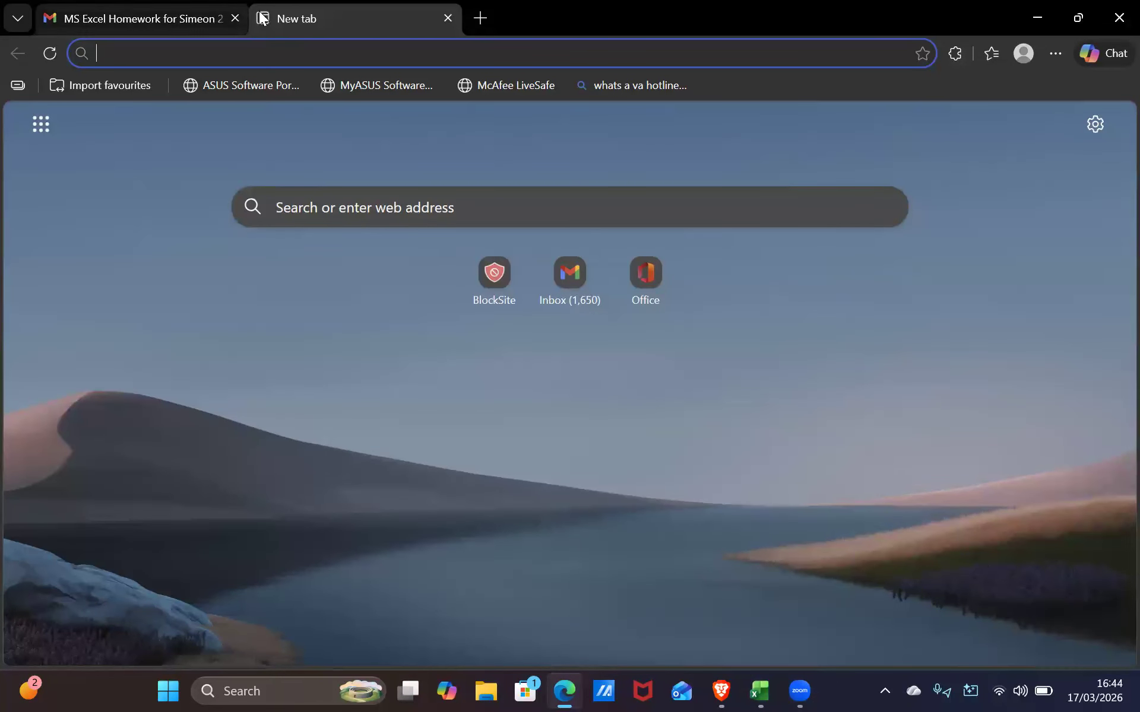
pyautogui.write('er')
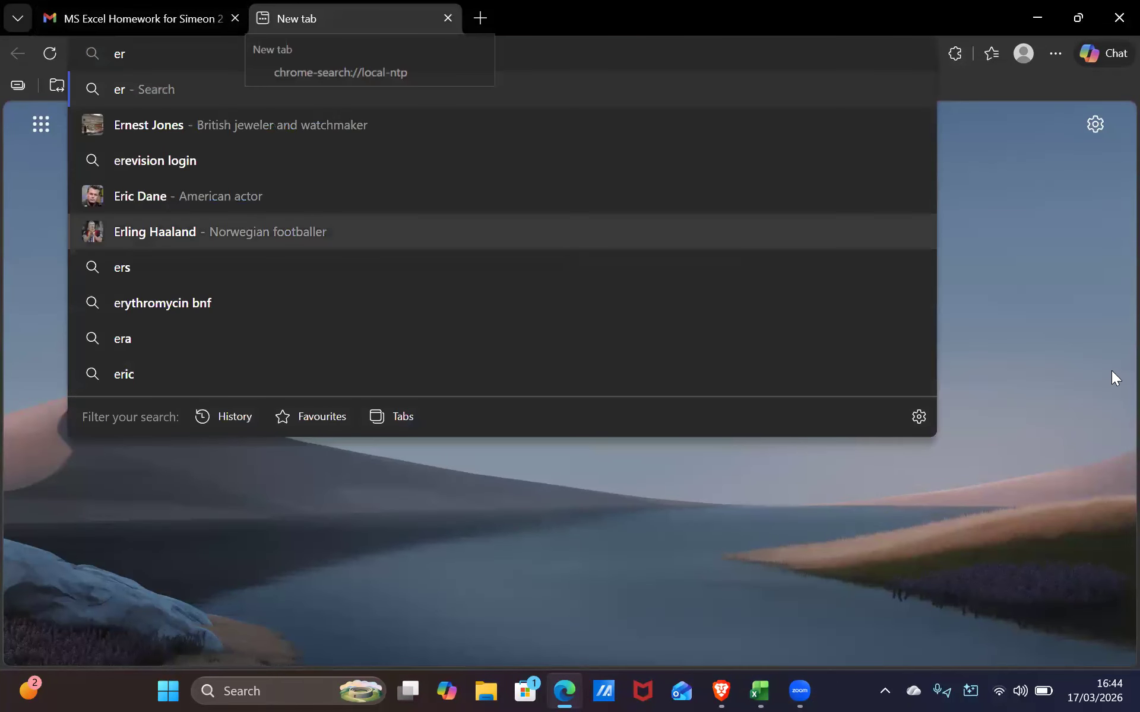
pyautogui.press('BackSpace')
pyautogui.press('BackSpace')
pyautogui.write('re')
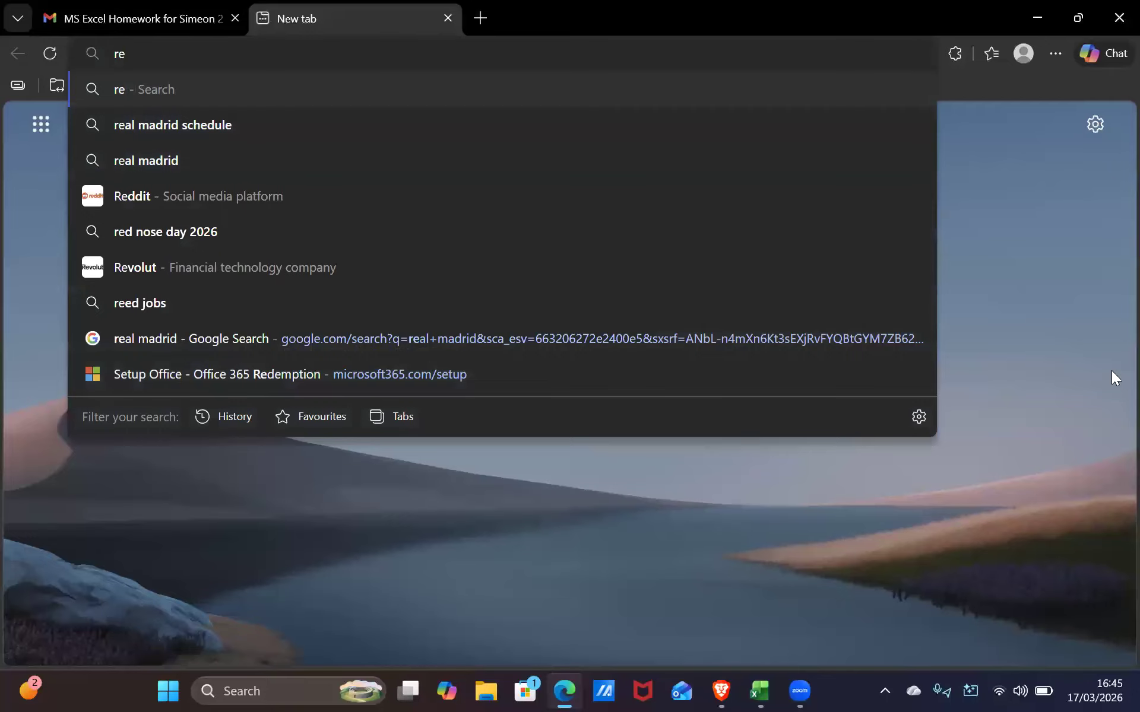
pyautogui.write('po')
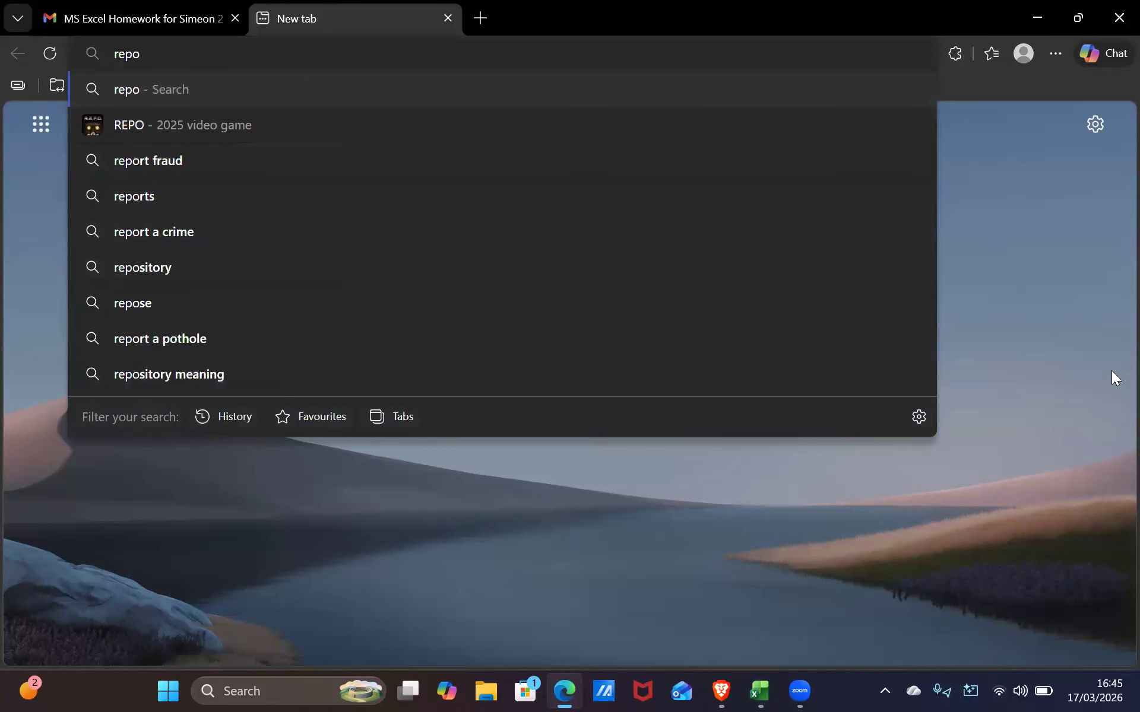
pyautogui.write('rt')
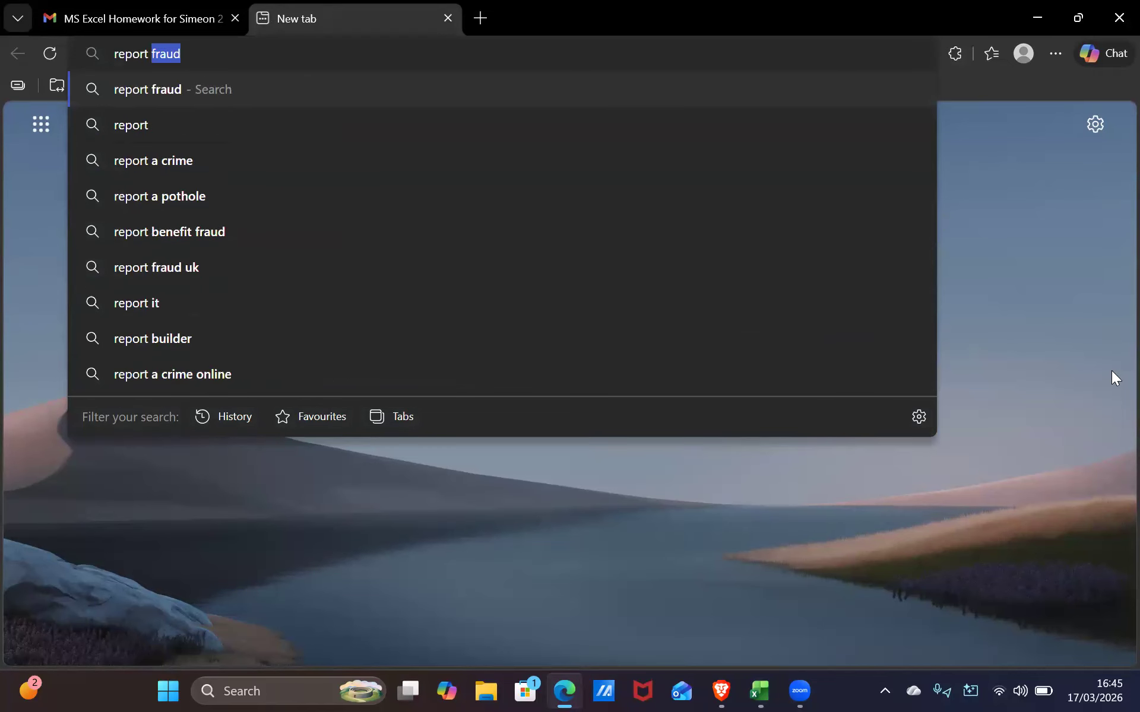
pyautogui.write(' sca')
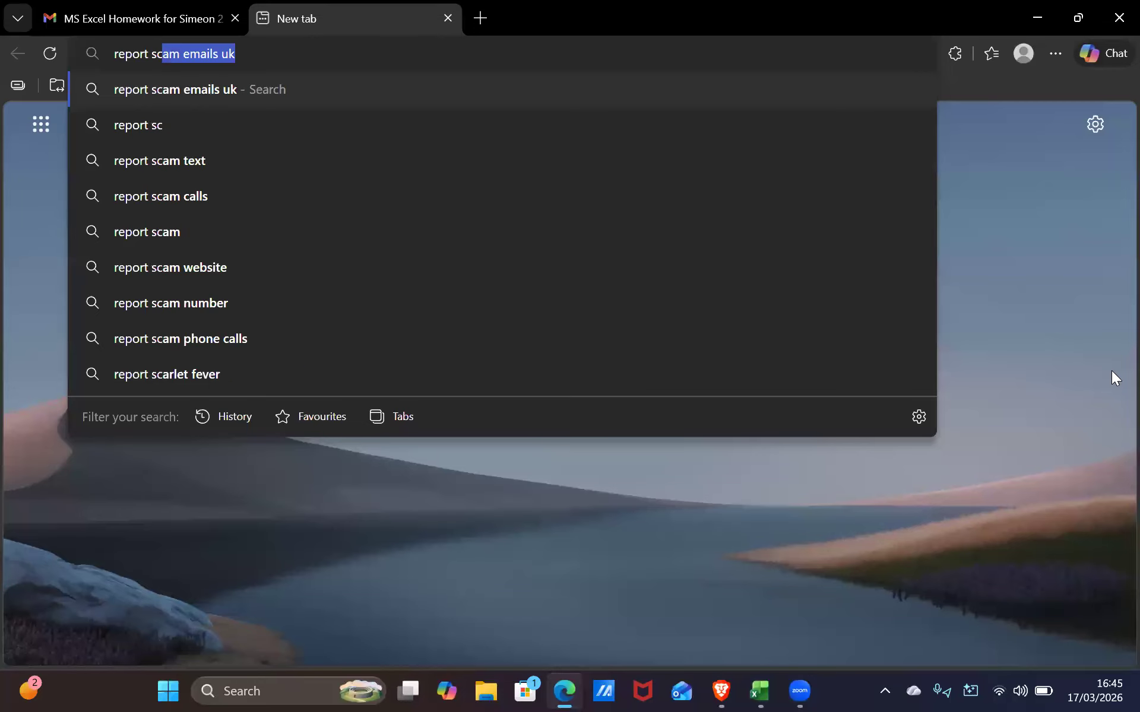
pyautogui.press('BackSpace')
pyautogui.press('BackSpace')
pyautogui.press('BackSpace')
pyautogui.press('BackSpace')
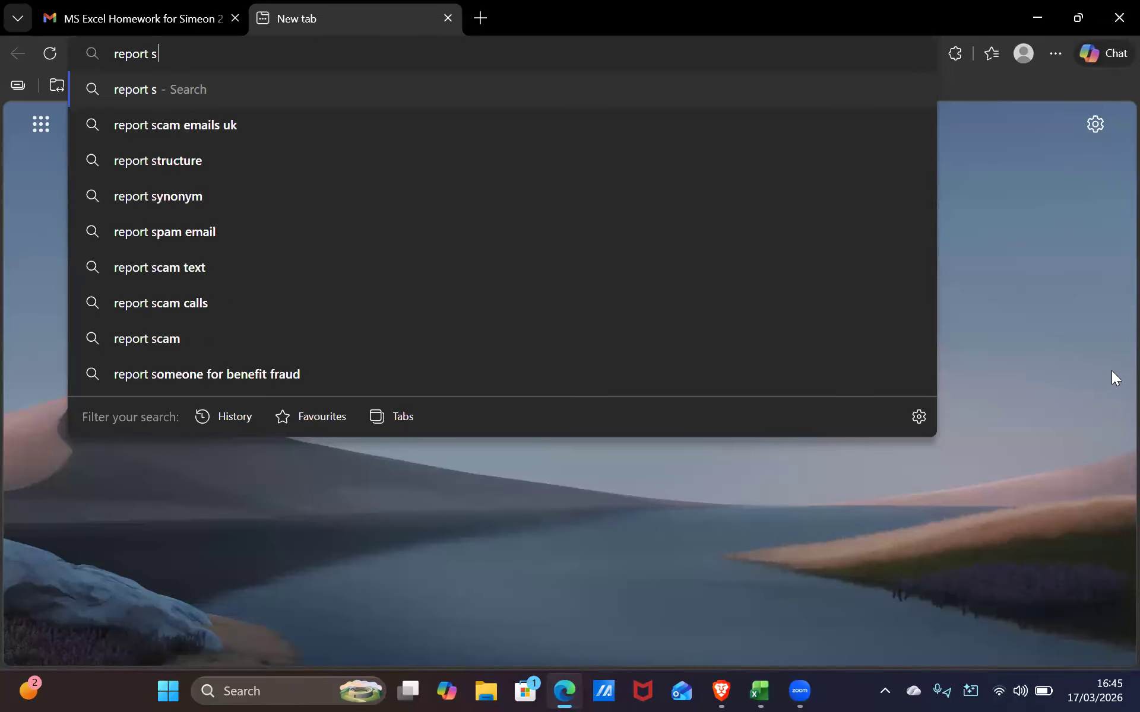
pyautogui.write('card')
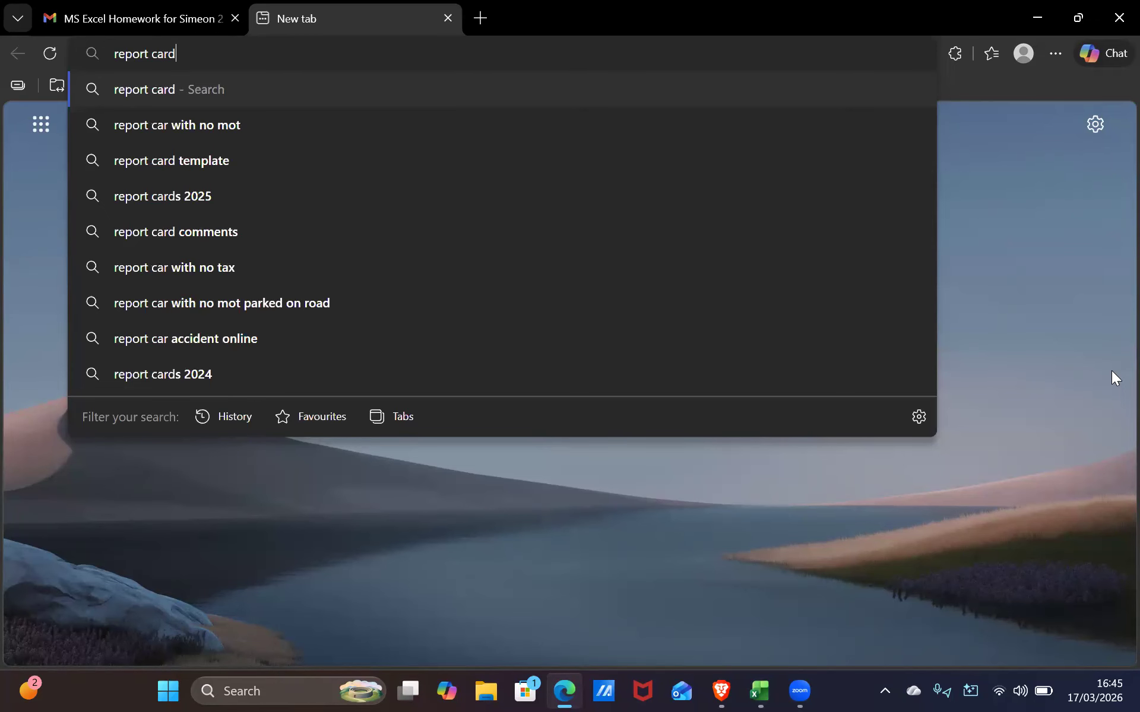
pyautogui.press('Escape')
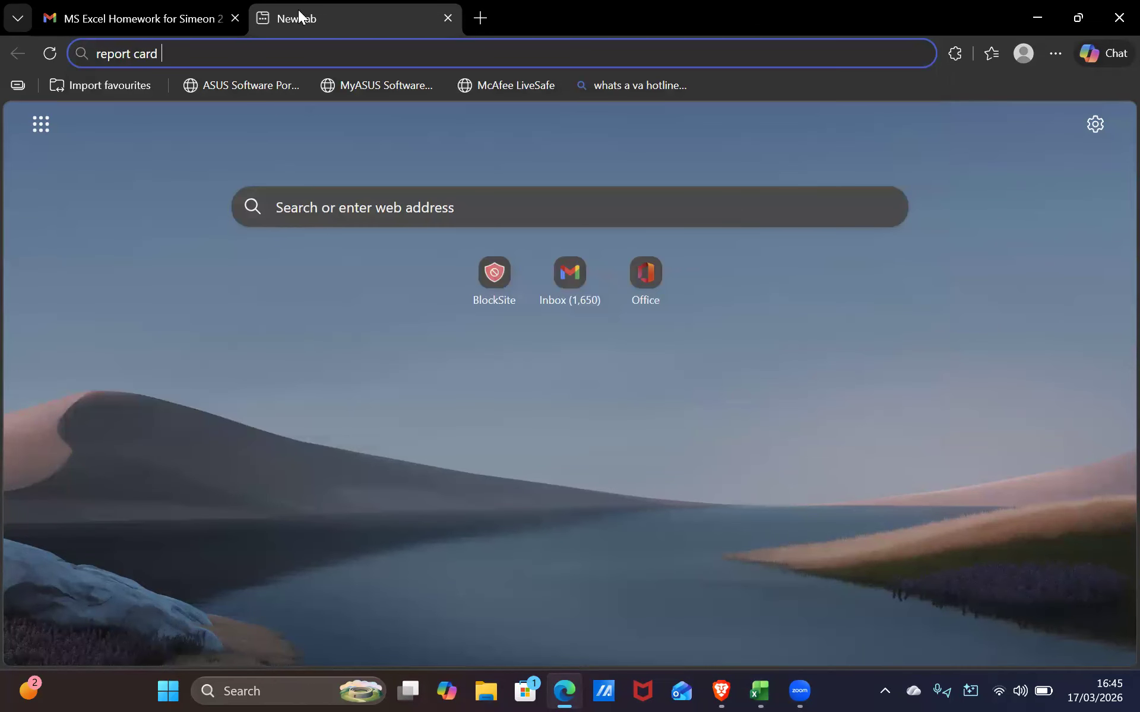
pyautogui.write('t')
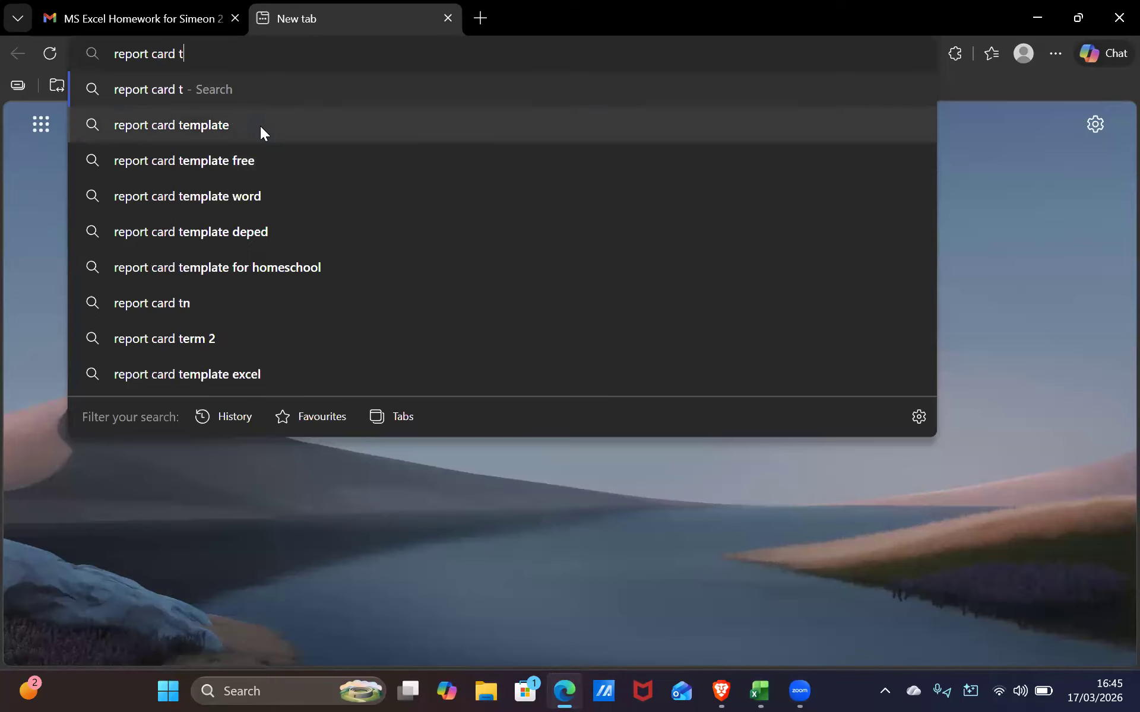
pyautogui.click(260, 126)
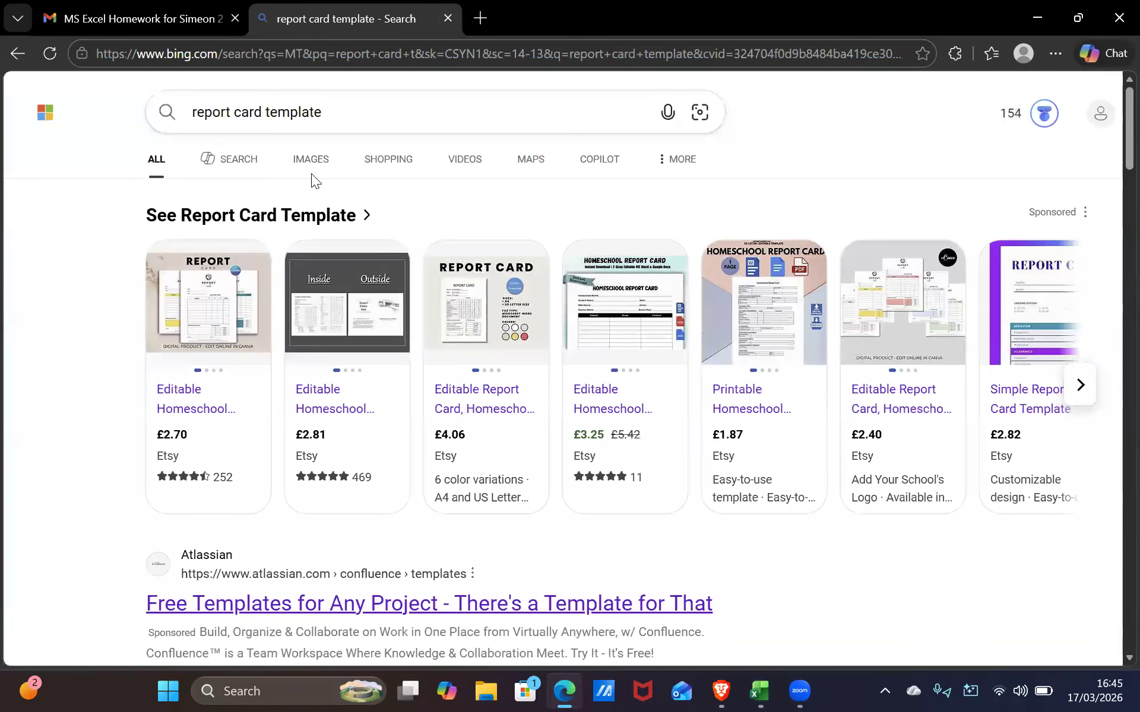
# Show Bing image results for report card templates, preview the first image, and scroll through the grid
pyautogui.click(325, 212)
pyautogui.scroll(-1, 336, 264)
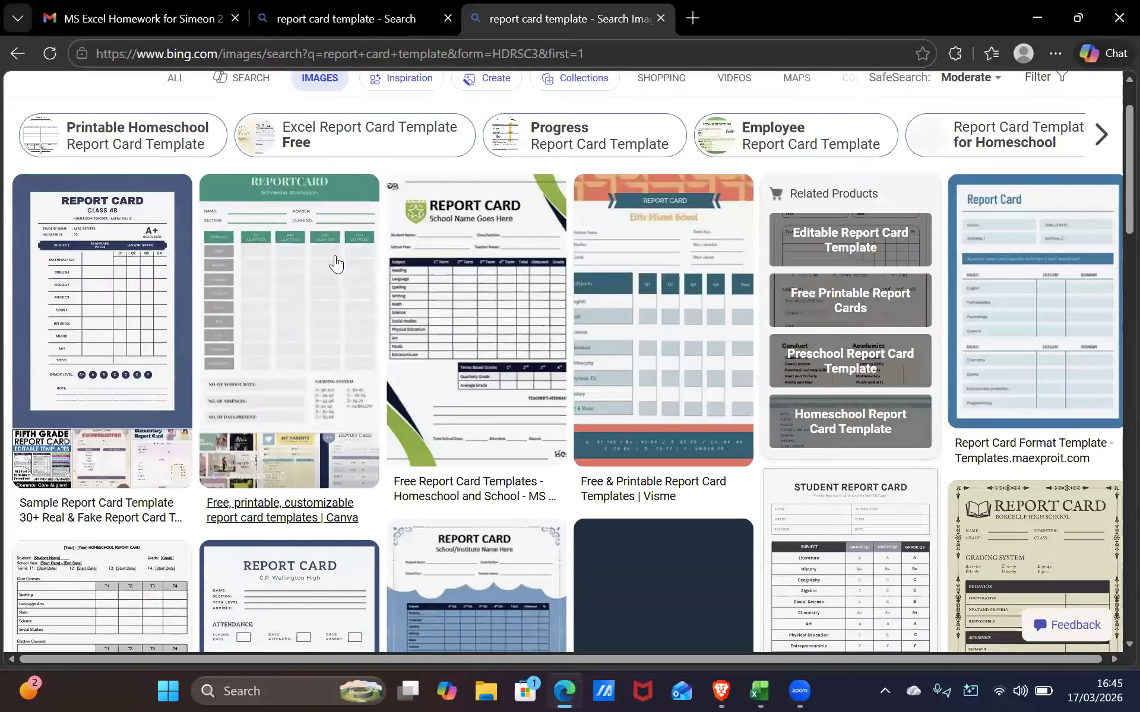
pyautogui.click(124, 261)
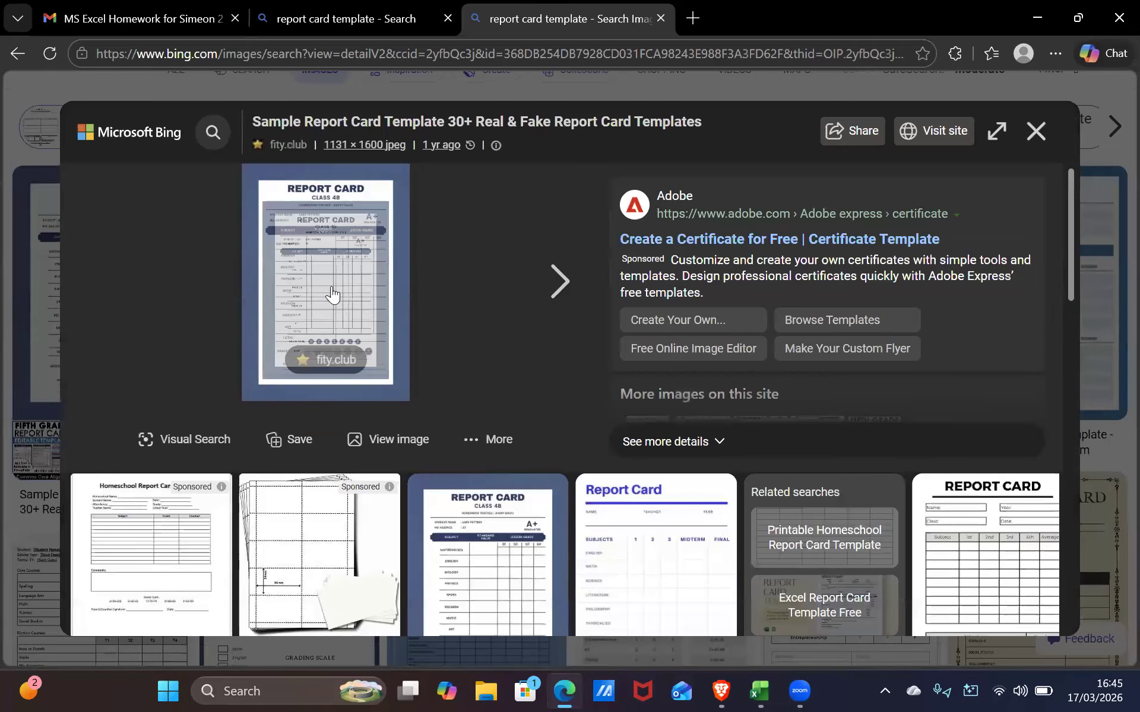
pyautogui.click(17, 226)
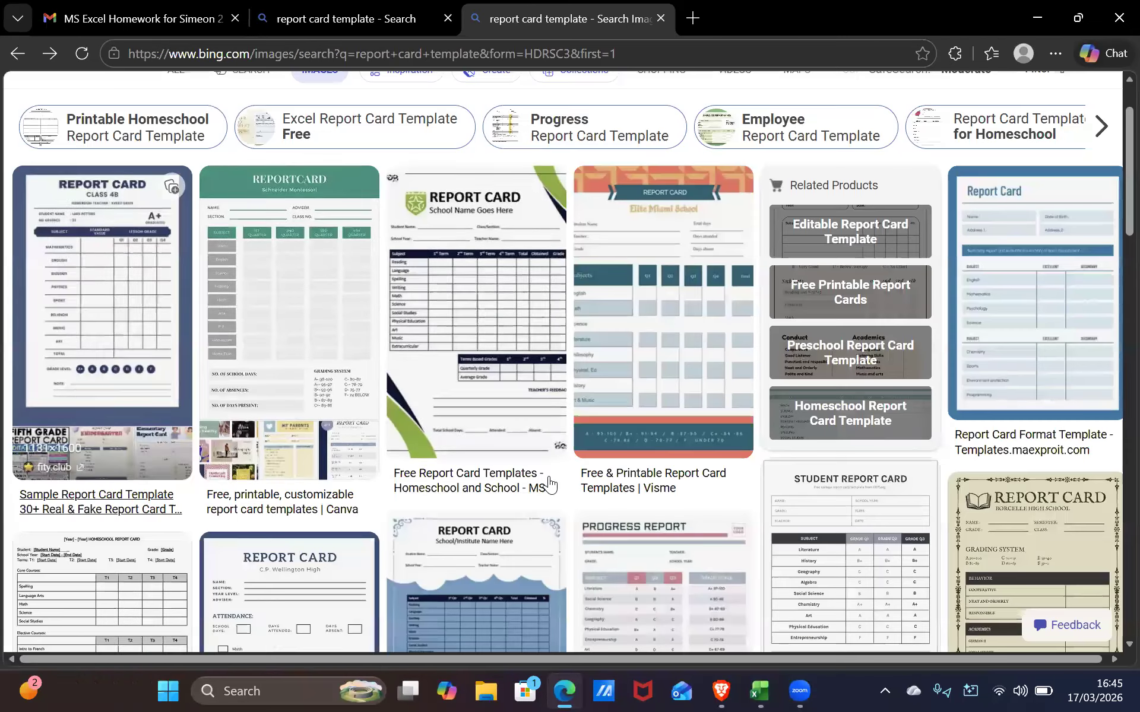
pyautogui.scroll(-5, 223, 297)
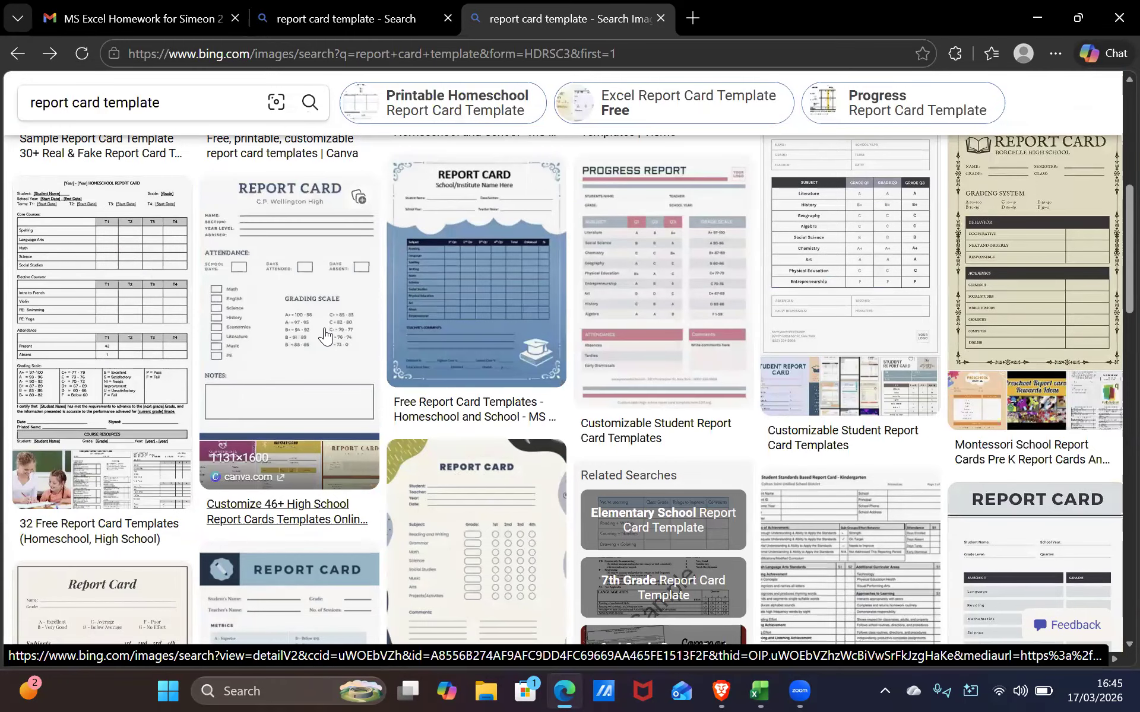
pyautogui.scroll(-2, 324, 335)
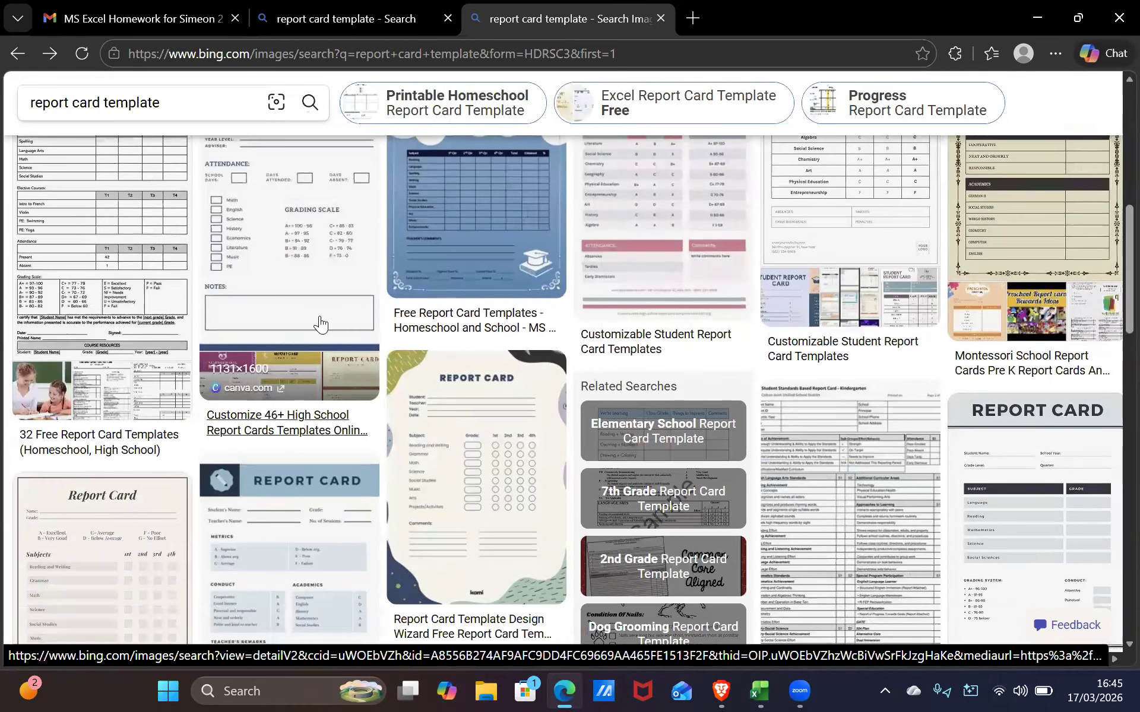
pyautogui.scroll(-10, 320, 323)
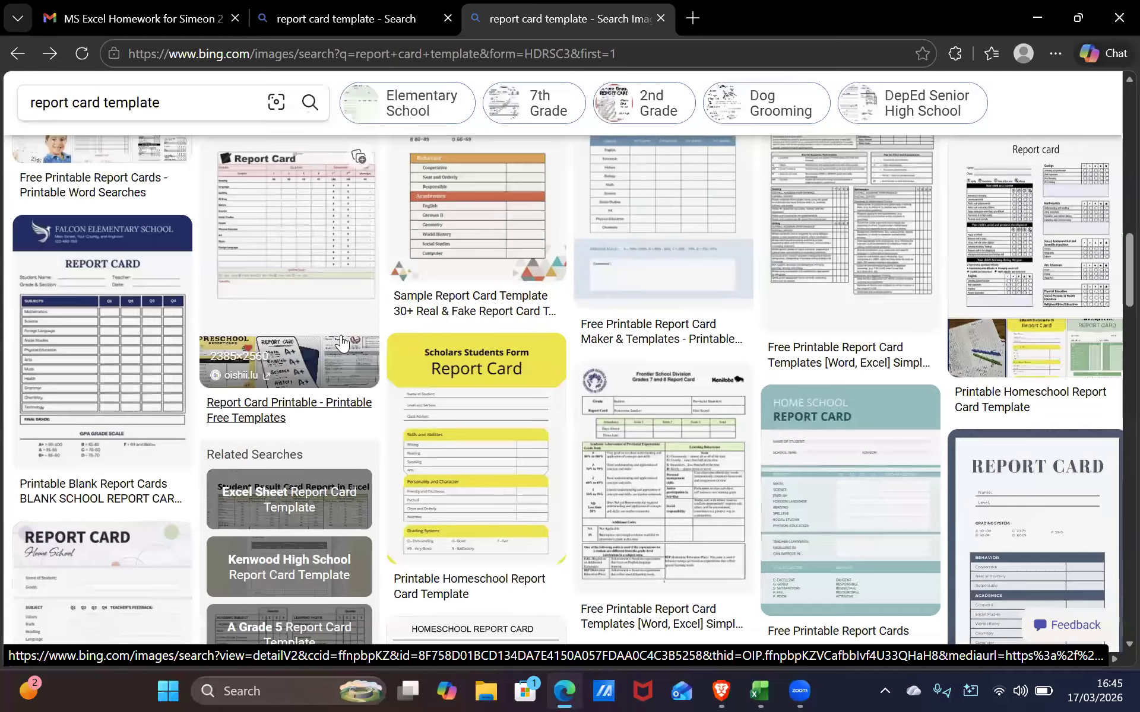
pyautogui.scroll(-2, 344, 345)
pyautogui.scroll(-5, 344, 343)
pyautogui.scroll(14, 79, 405)
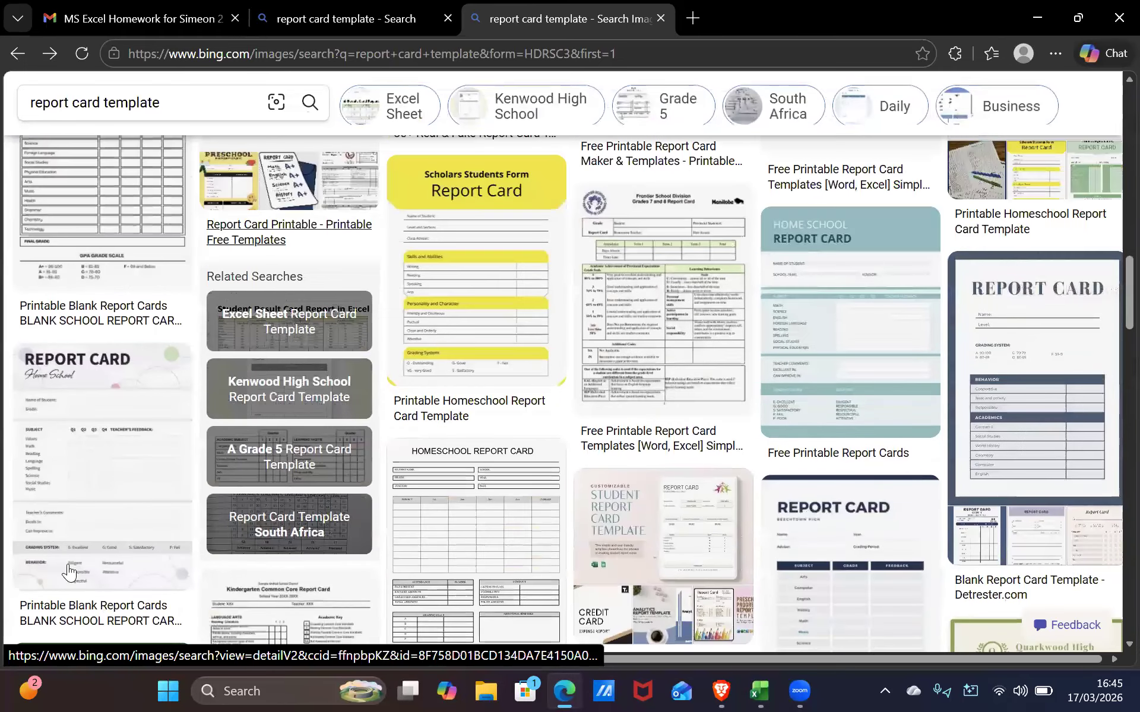
pyautogui.scroll(6, 79, 405)
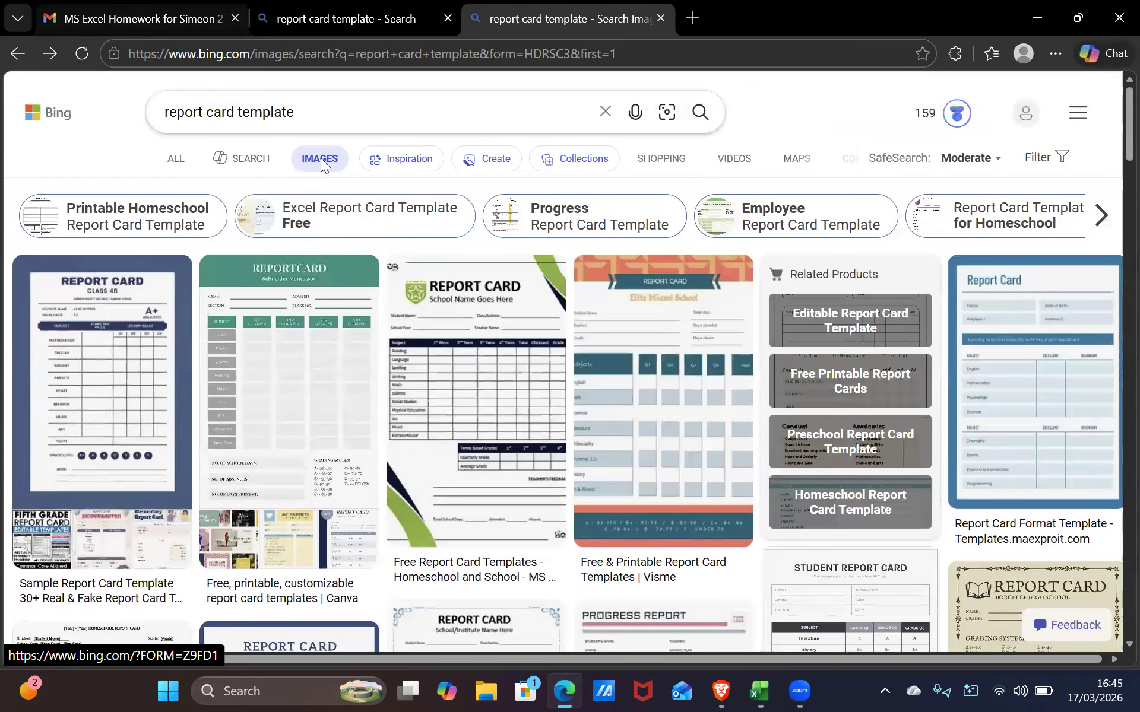
# Replace the search query with 'google' and show its web results
pyautogui.click(364, 109)
pyautogui.hotkey('ctrl', 'a')
pyautogui.press('BackSpace')
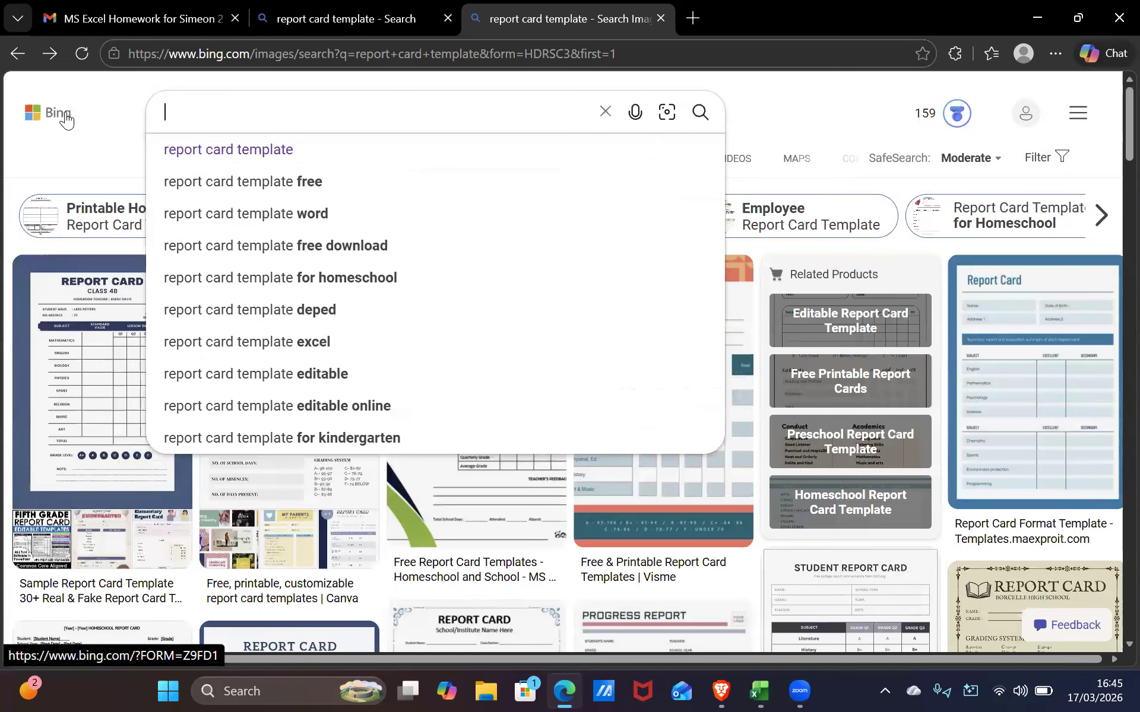
pyautogui.write('google')
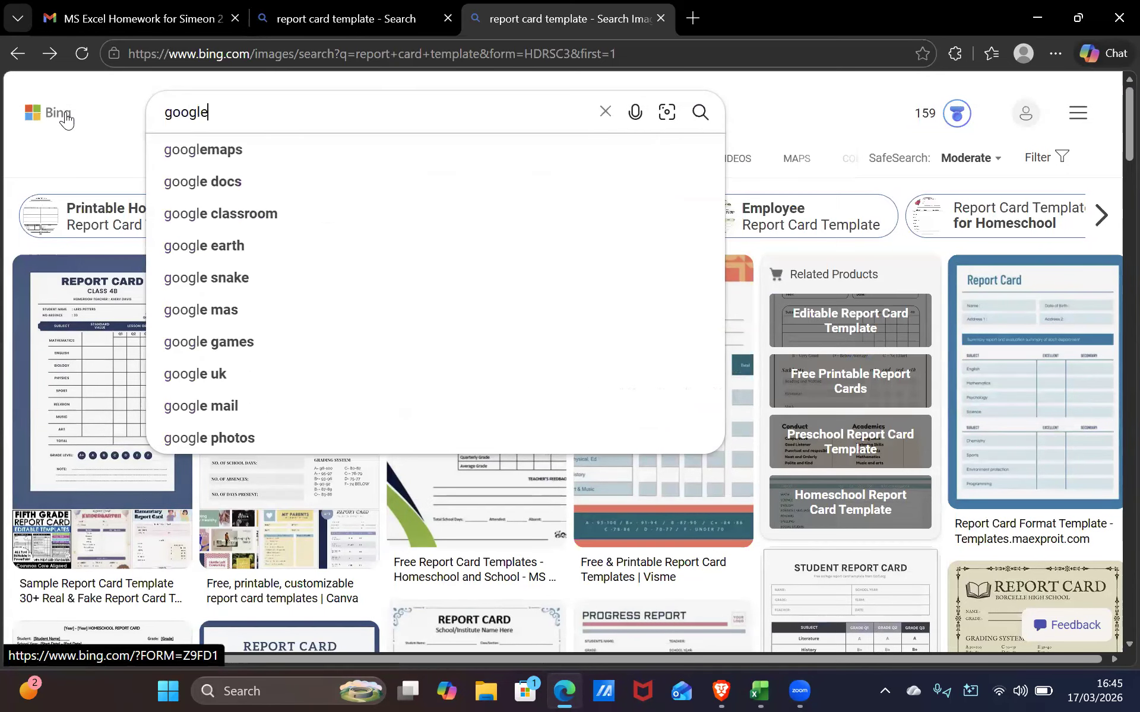
pyautogui.press('Return')
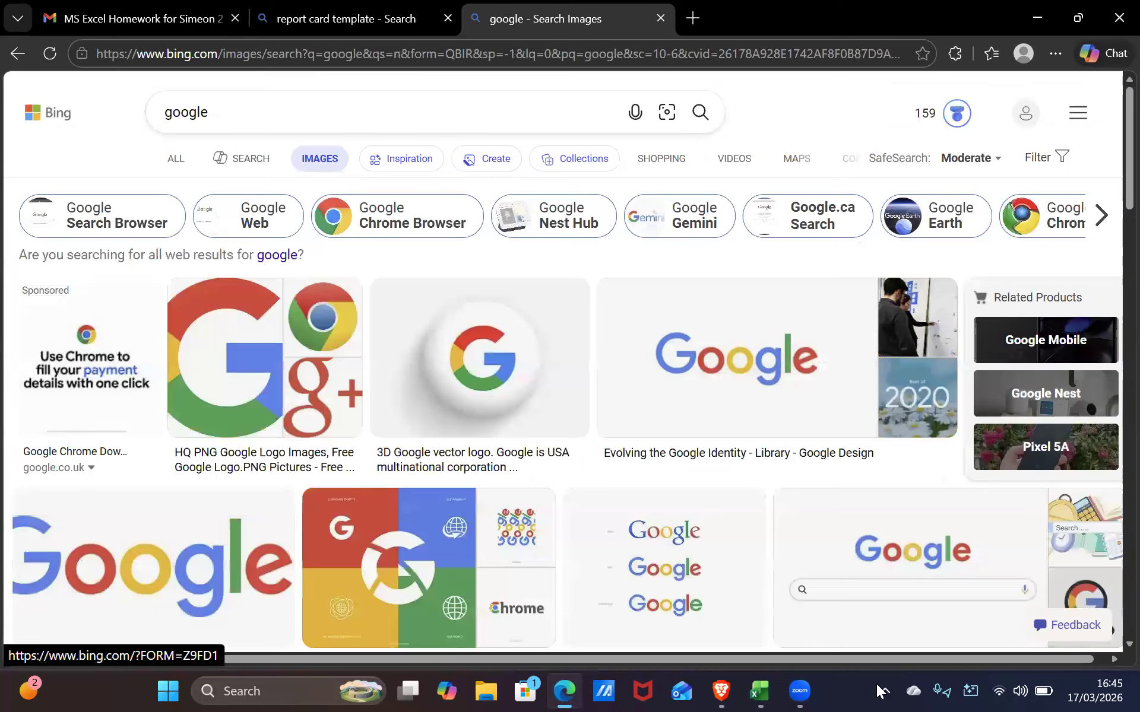
pyautogui.click(169, 159)
pyautogui.click(321, 108)
pyautogui.press('Return')
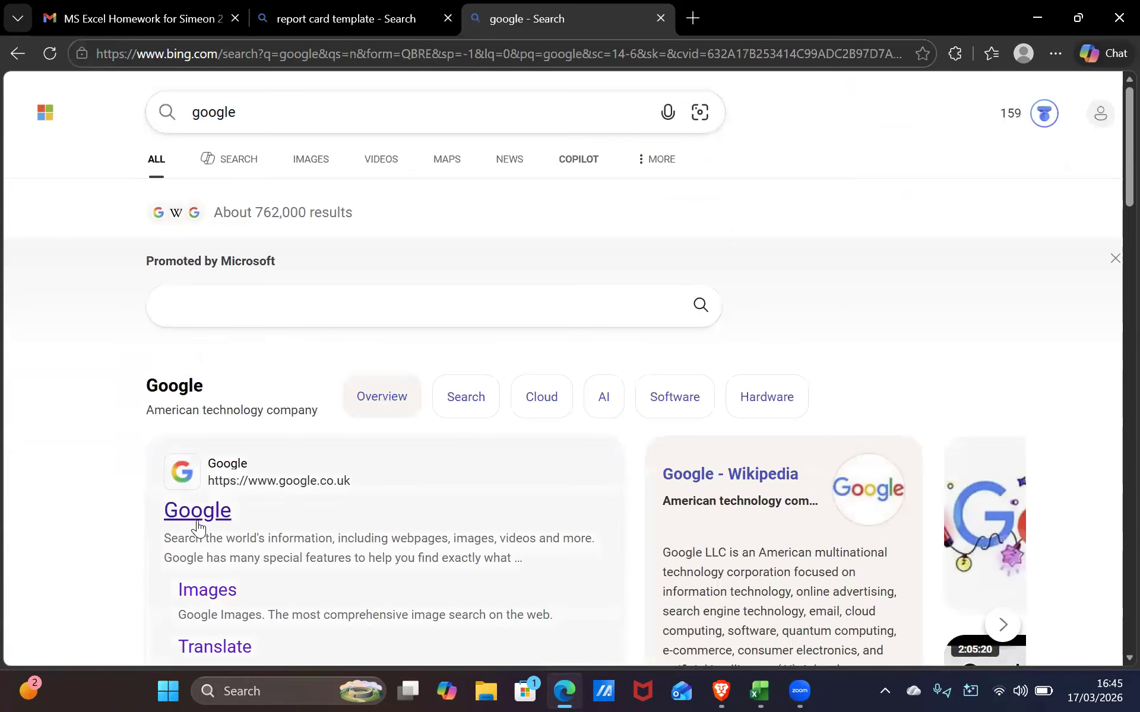
# On Google in a new tab, search 'repoort card template' and accept the corrected 'report card template'
pyautogui.click(199, 526)
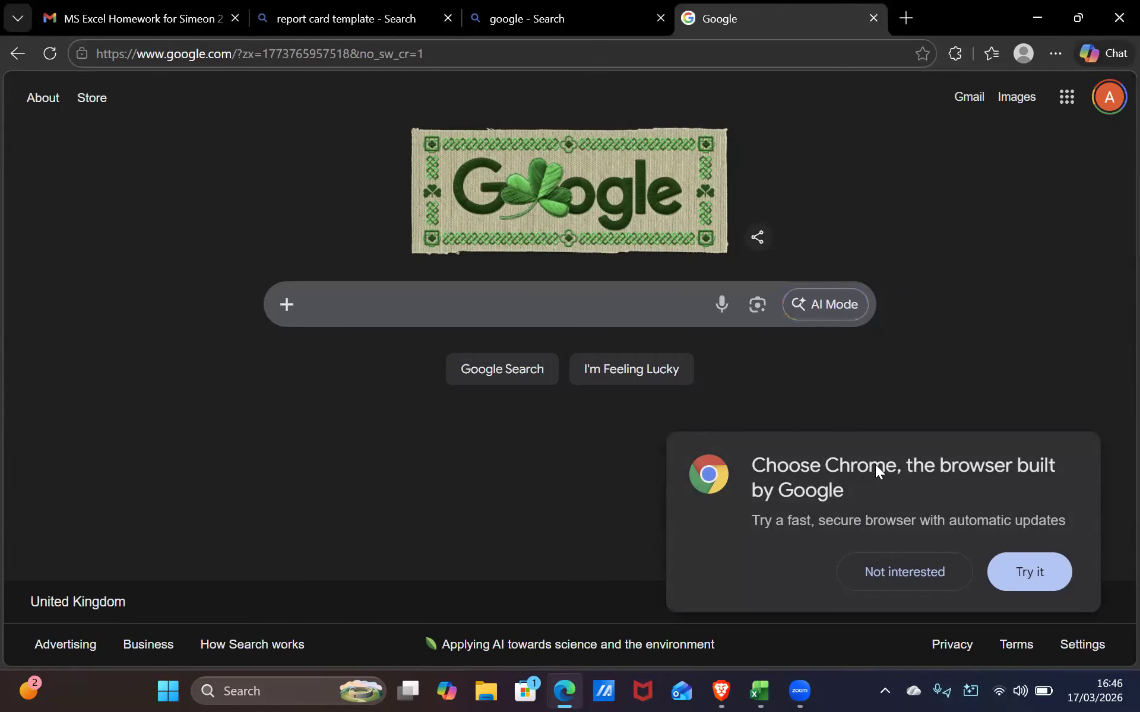
pyautogui.click(549, 292)
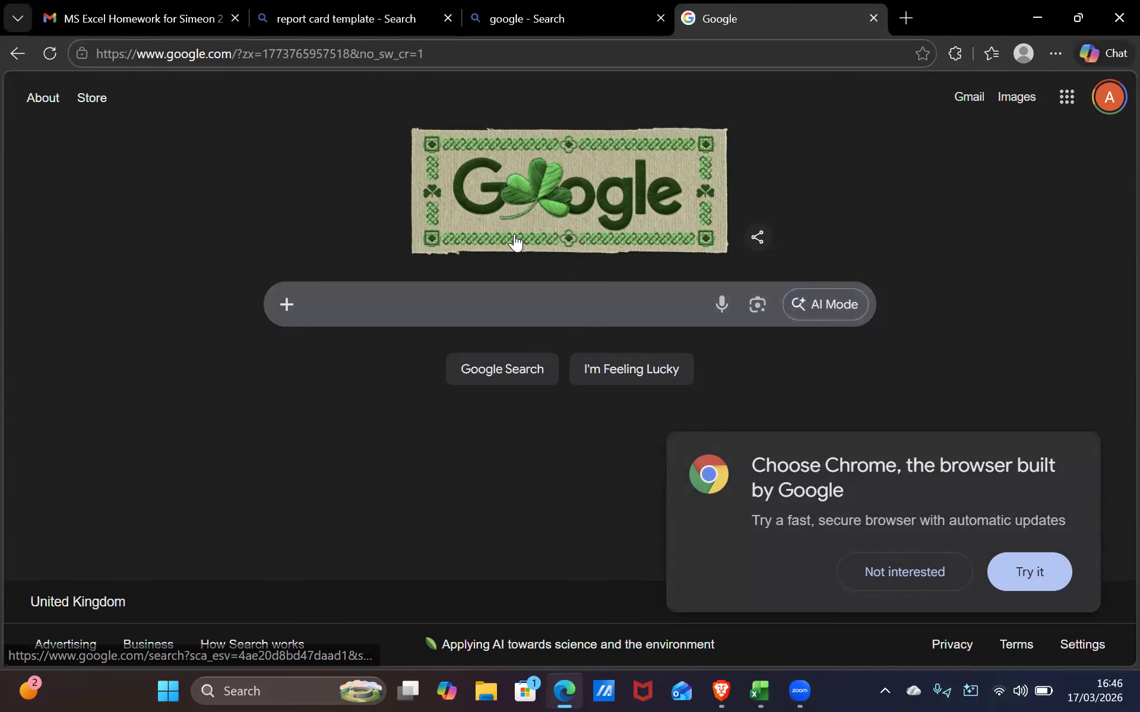
pyautogui.write('repoort ')
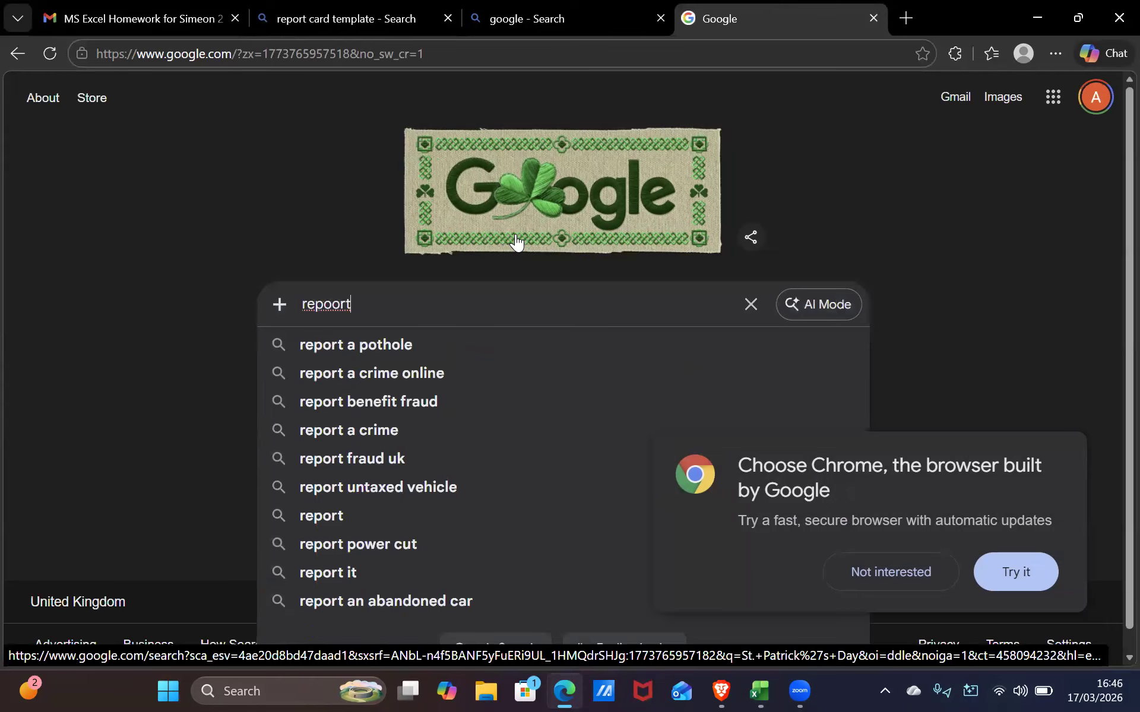
pyautogui.write('card te')
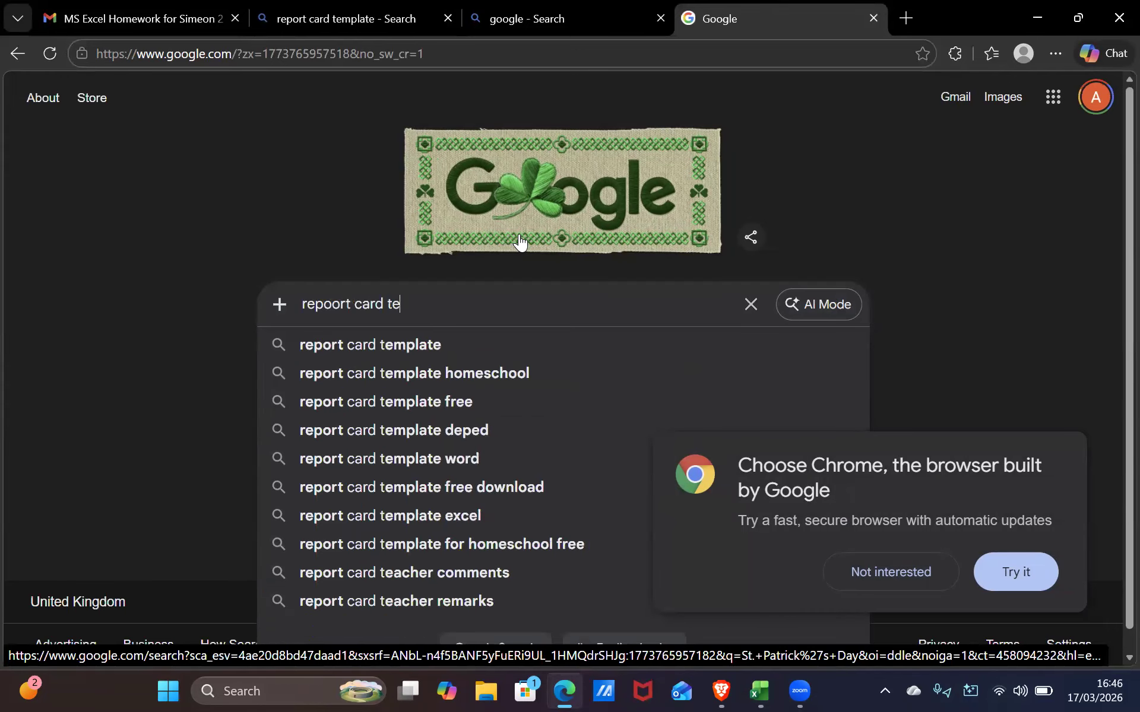
pyautogui.write('mplate')
pyautogui.press('Return')
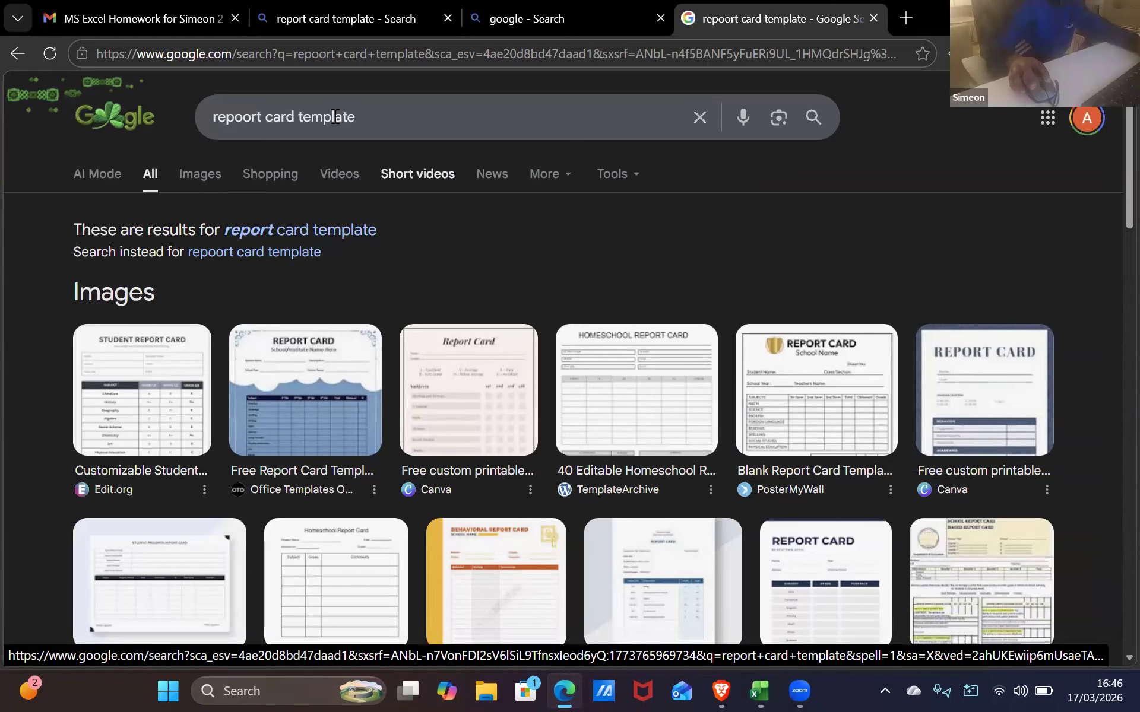
pyautogui.moveTo(156, 178); pyautogui.dragTo(165, 181)
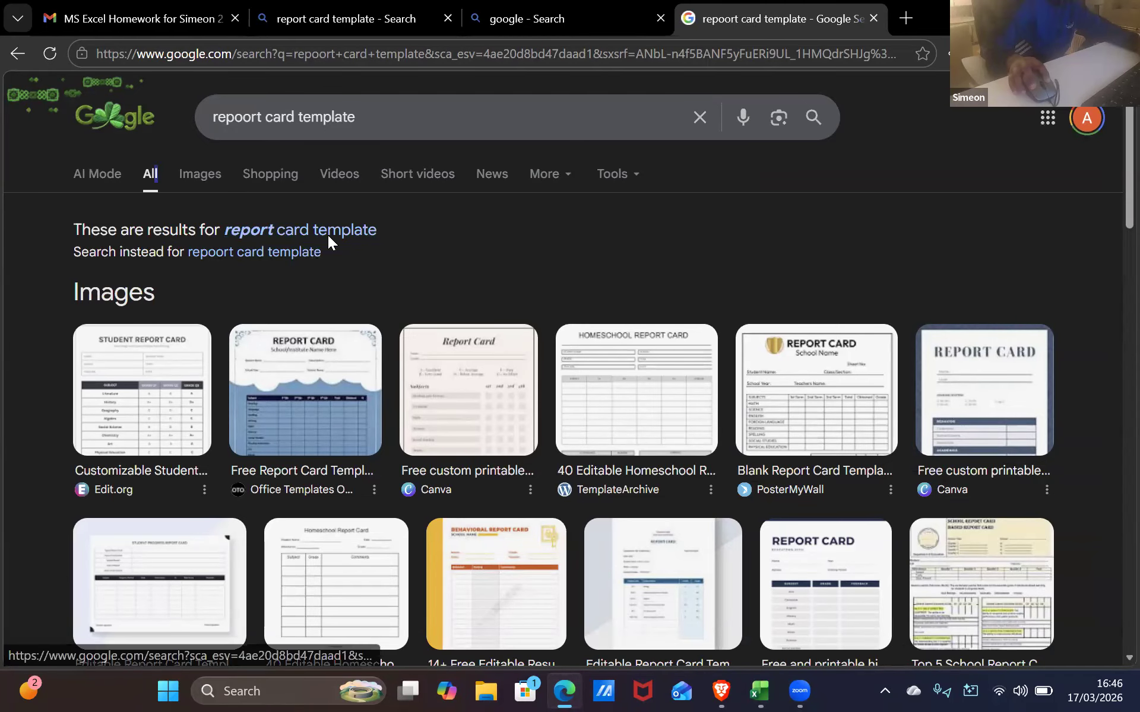
pyautogui.click(331, 228)
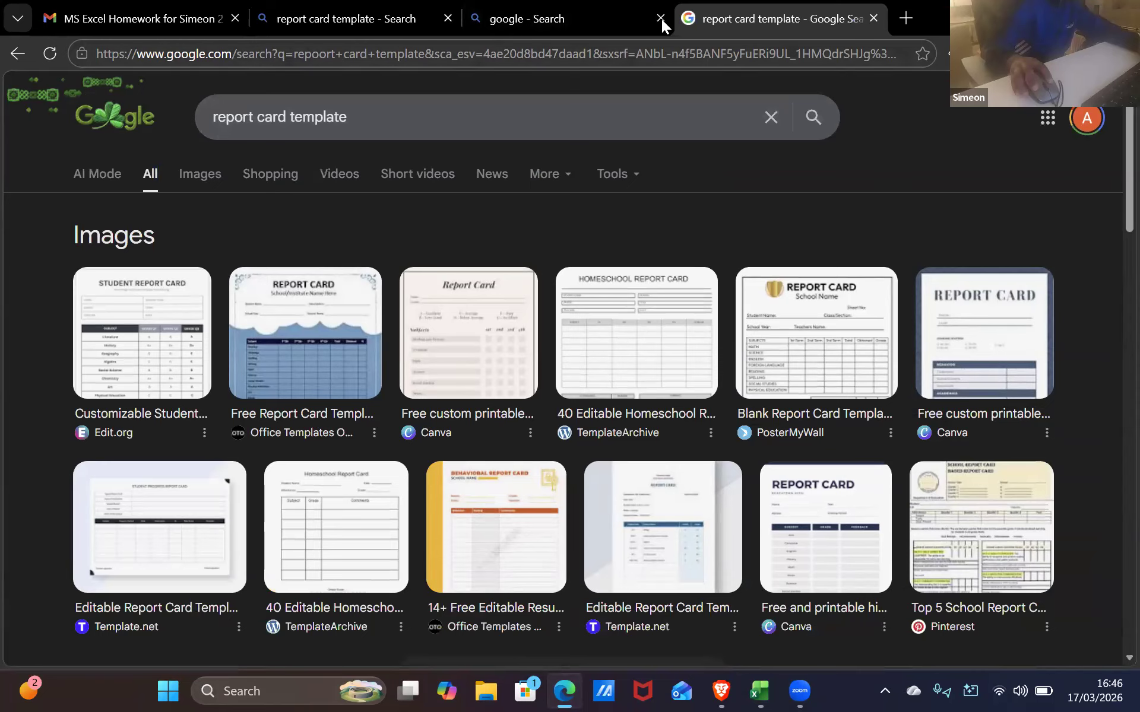
# Close the two extra search tabs and refine the query to 'report card template excel'
pyautogui.click(660, 18)
pyautogui.click(448, 18)
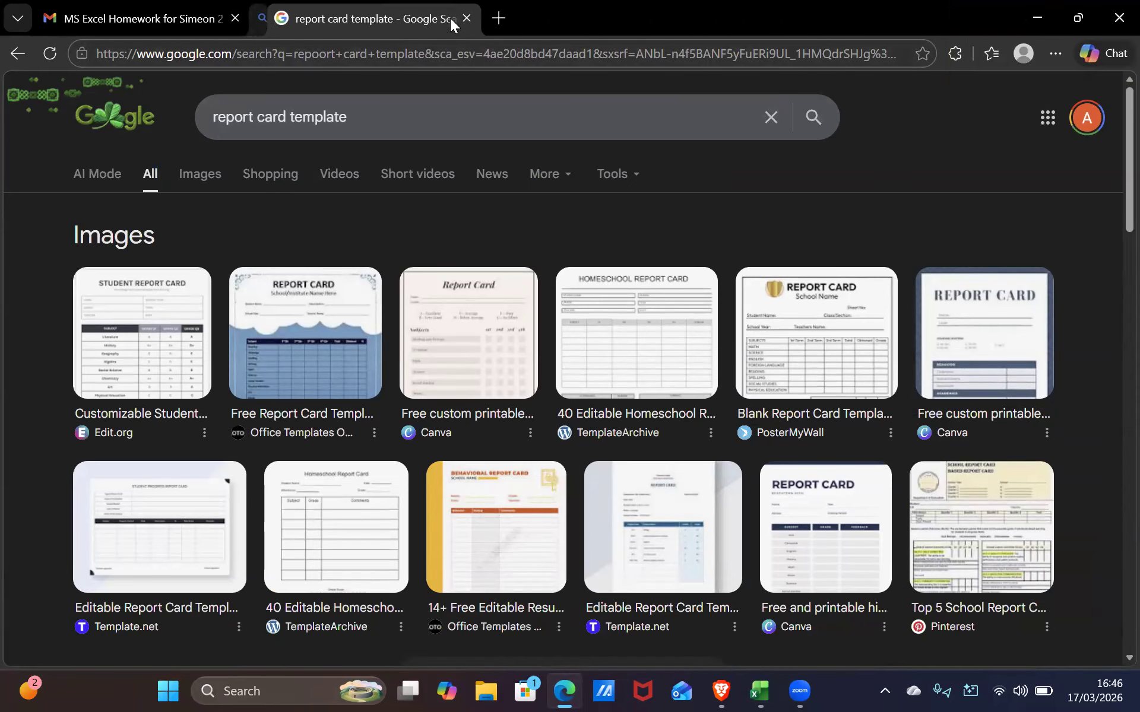
pyautogui.click(427, 117)
pyautogui.write('e')
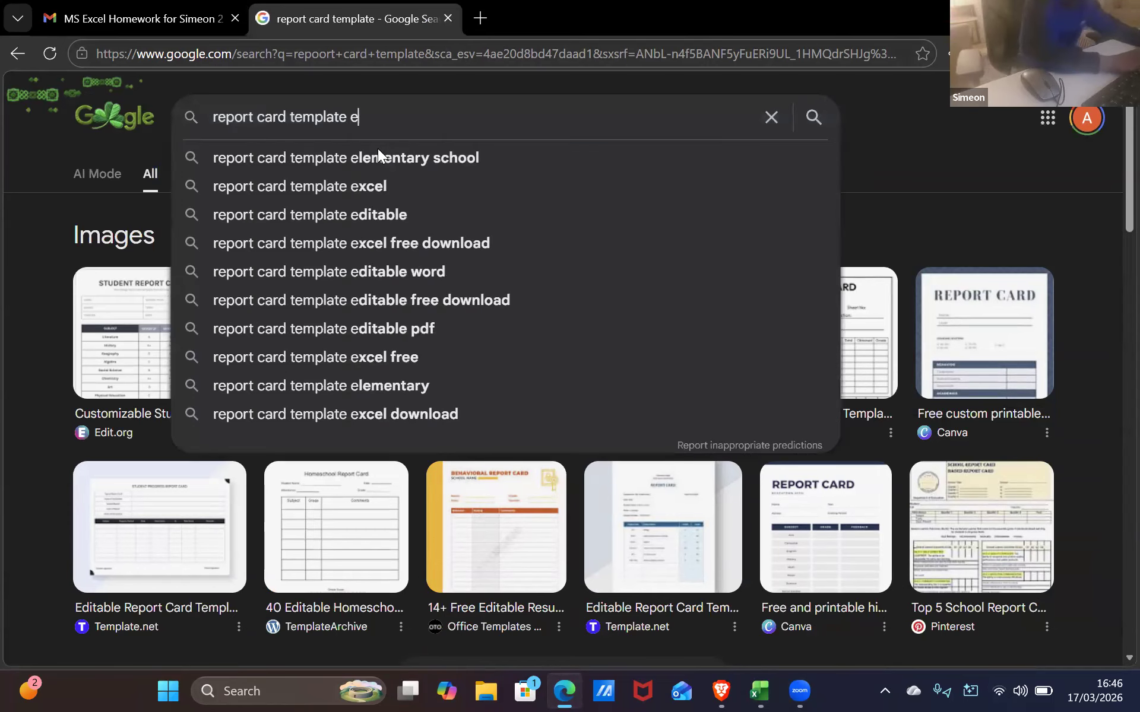
pyautogui.click(409, 186)
# Browse the image results for 'report card template excel', briefly checking the homework email
pyautogui.click(202, 175)
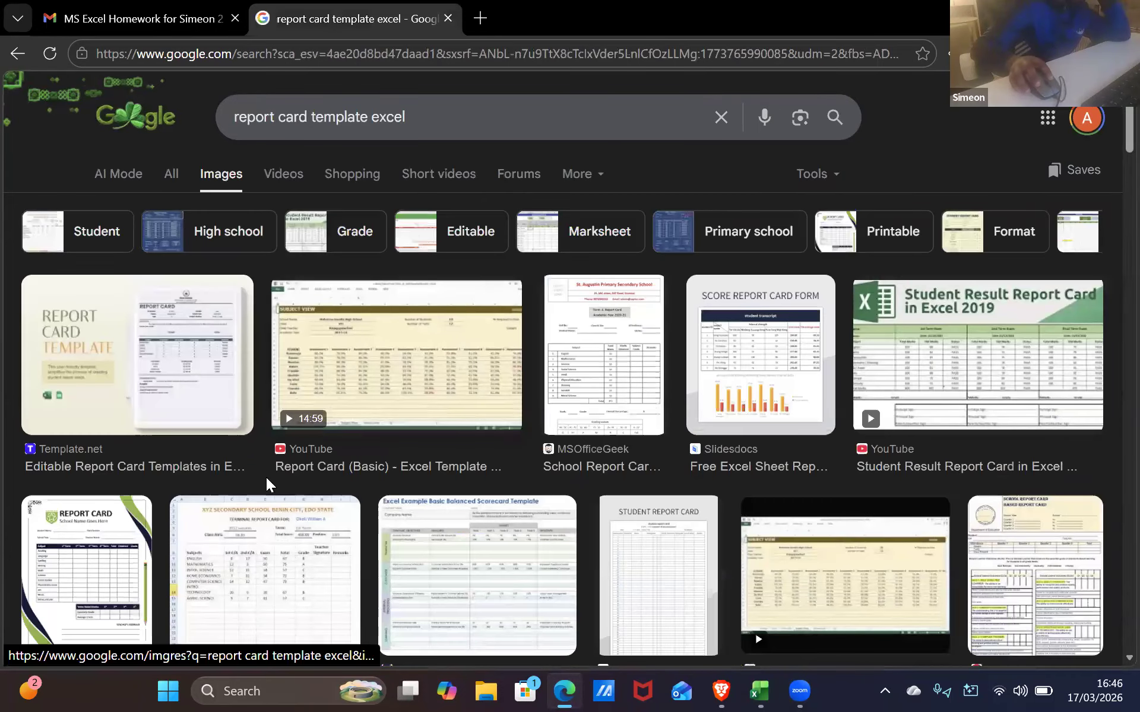
pyautogui.scroll(-7, 398, 462)
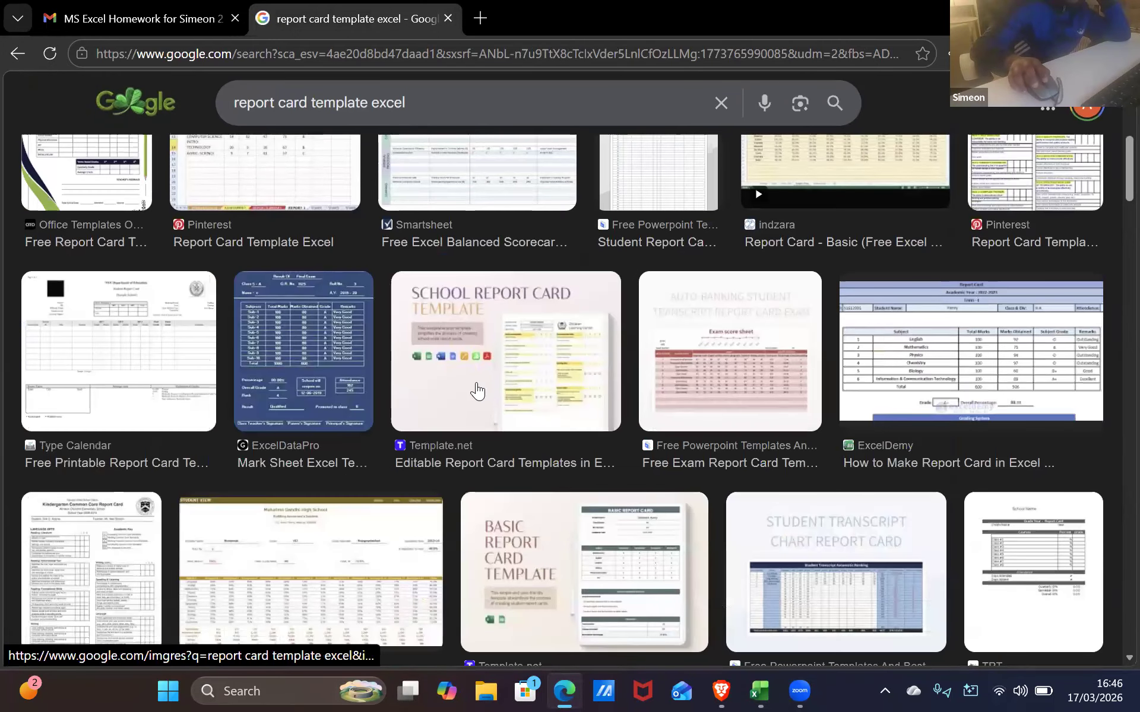
pyautogui.scroll(-5, 461, 395)
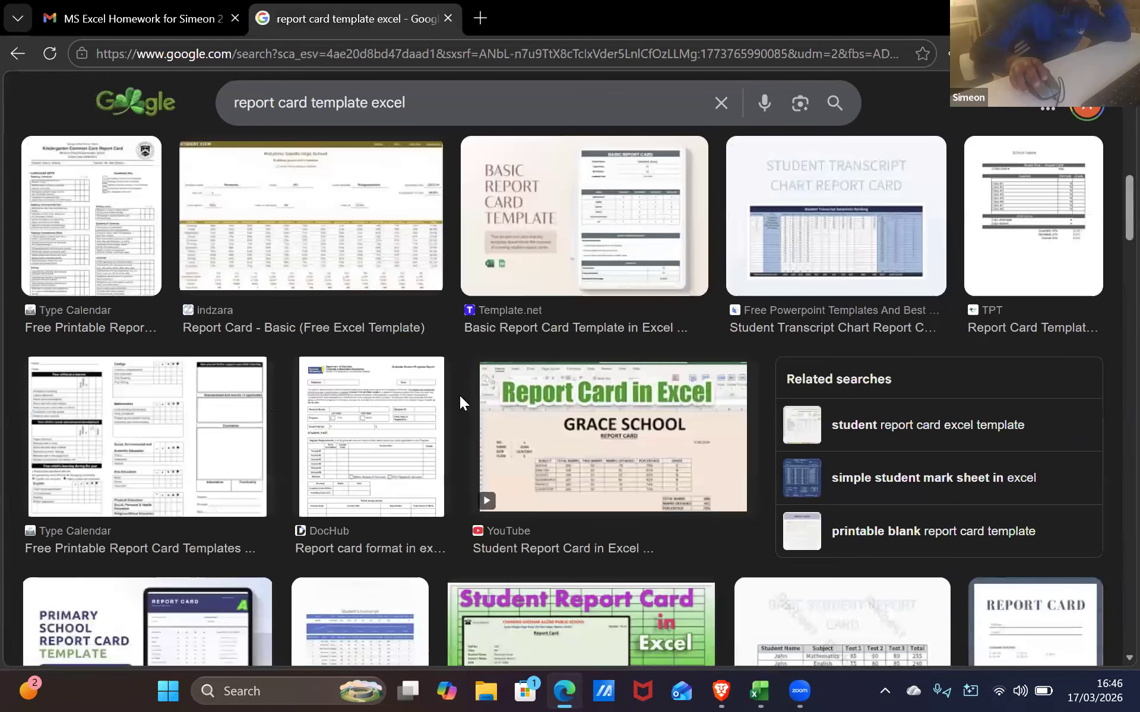
pyautogui.scroll(-8, 457, 392)
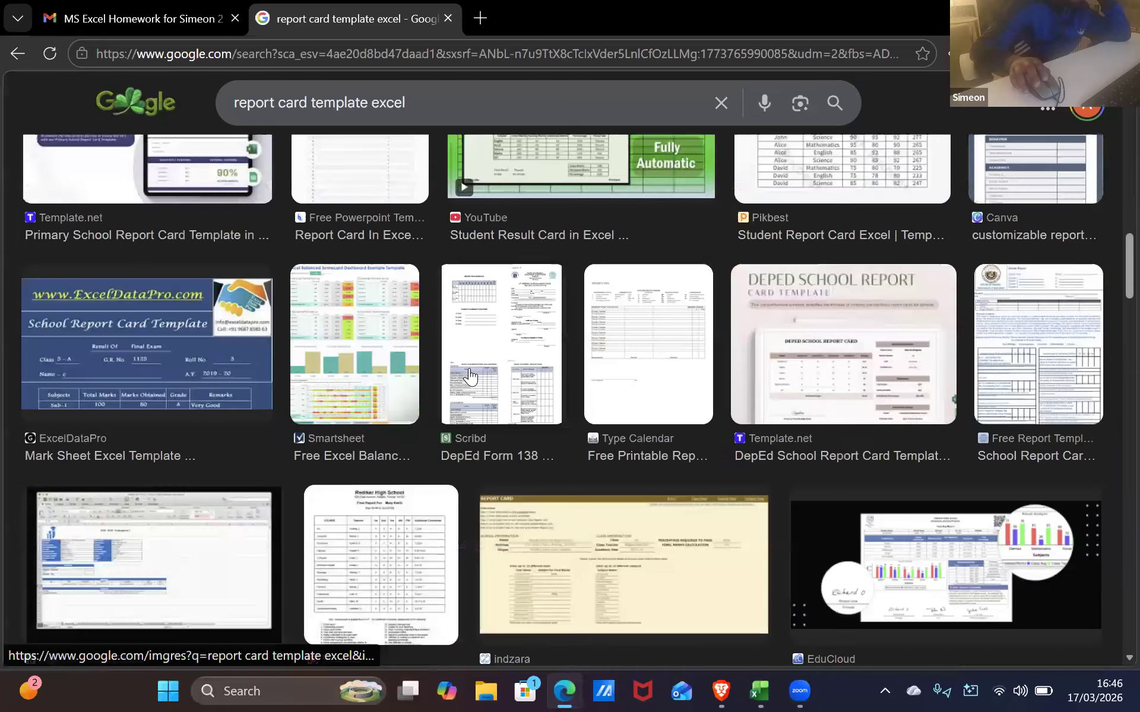
pyautogui.scroll(-5, 480, 386)
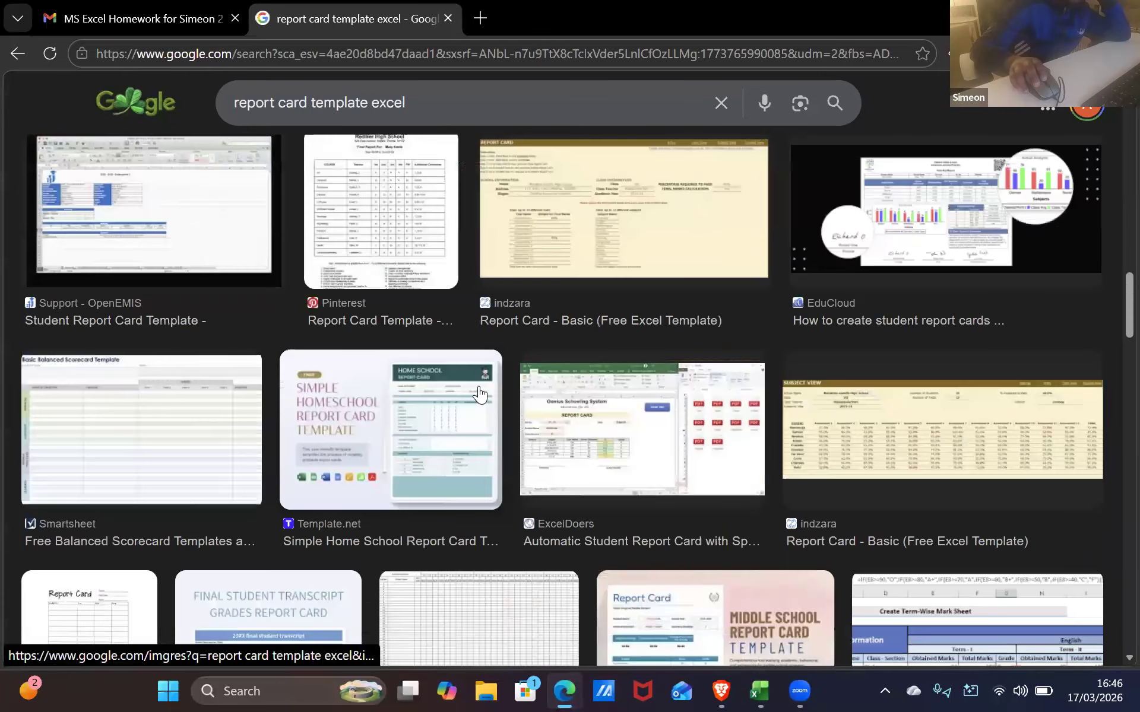
pyautogui.scroll(4, 477, 385)
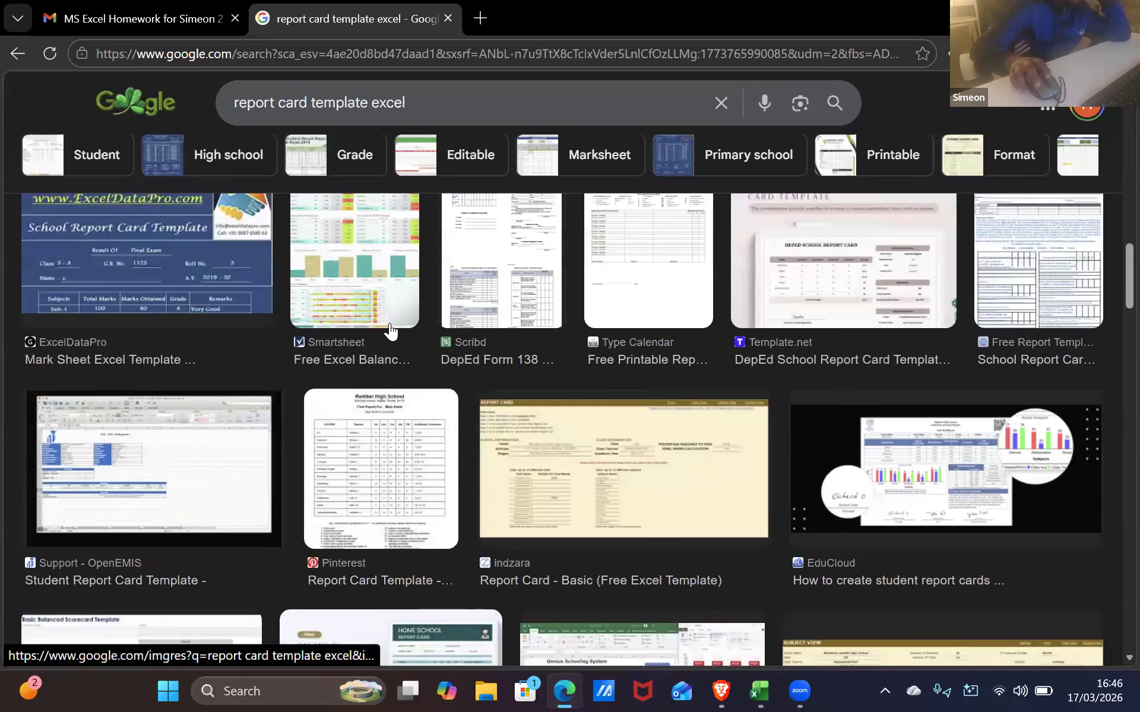
pyautogui.click(187, 16)
pyautogui.click(300, 17)
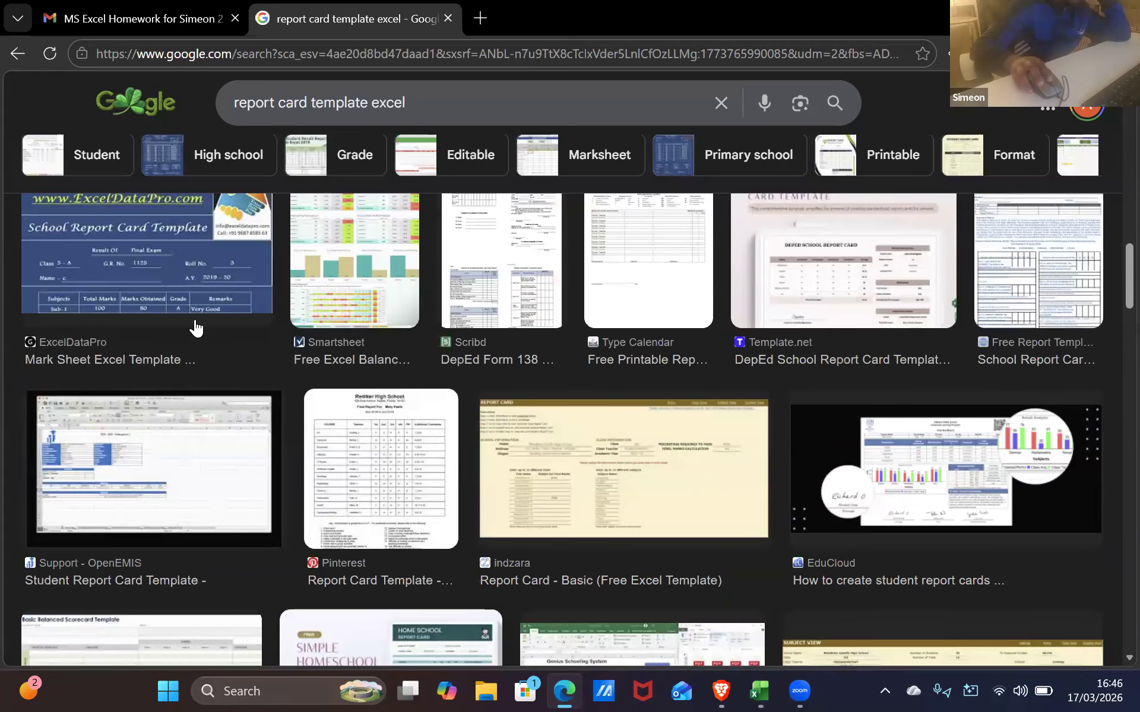
pyautogui.scroll(-1, 8, 455)
pyautogui.scroll(5, 8, 455)
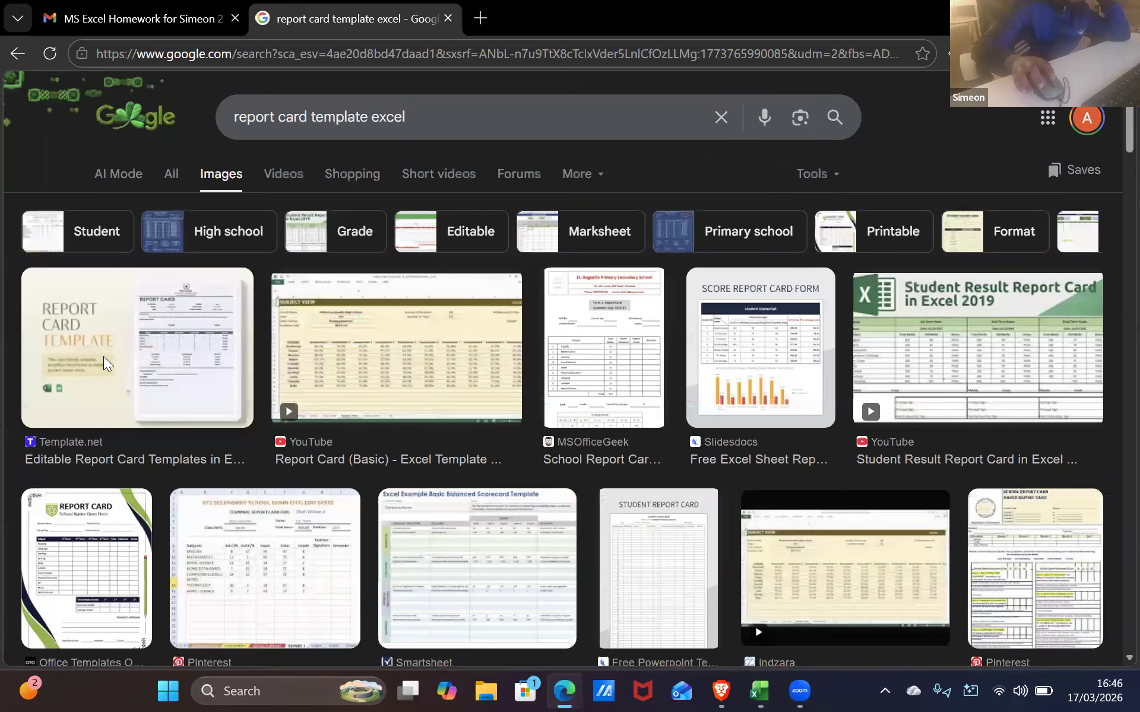
# Look over the free Excel spreadsheet templates page from the web results, then return to Google
pyautogui.click(171, 178)
pyautogui.click(153, 266)
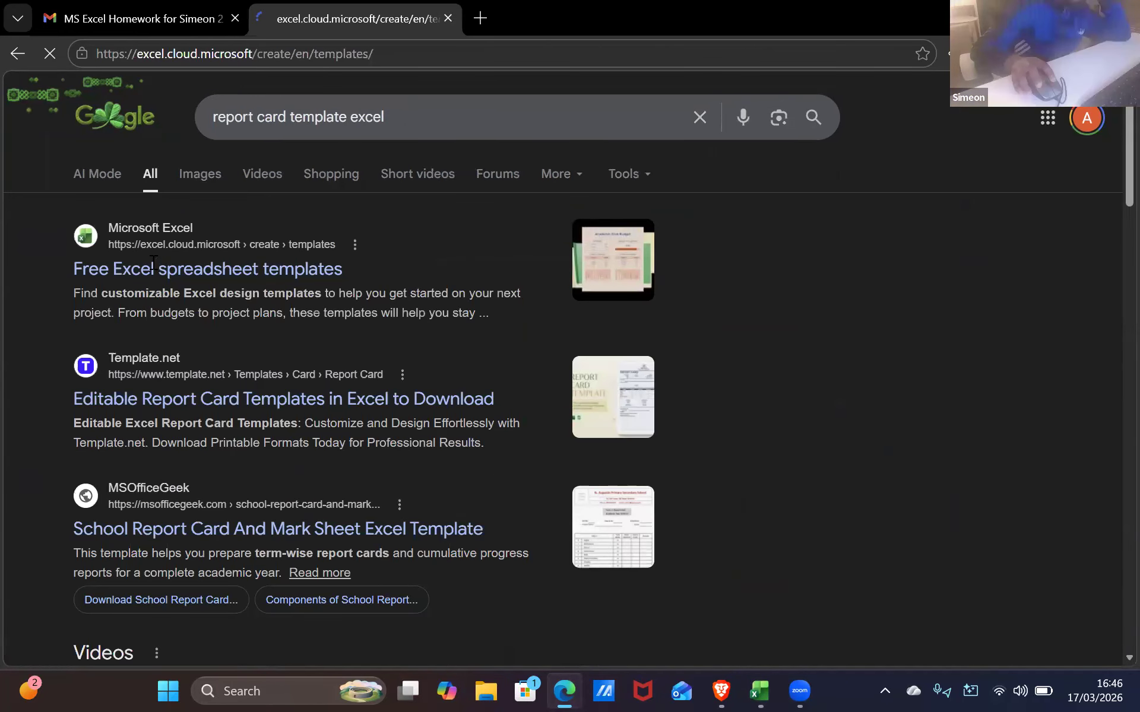
pyautogui.scroll(-4, 272, 239)
pyautogui.scroll(3, 272, 239)
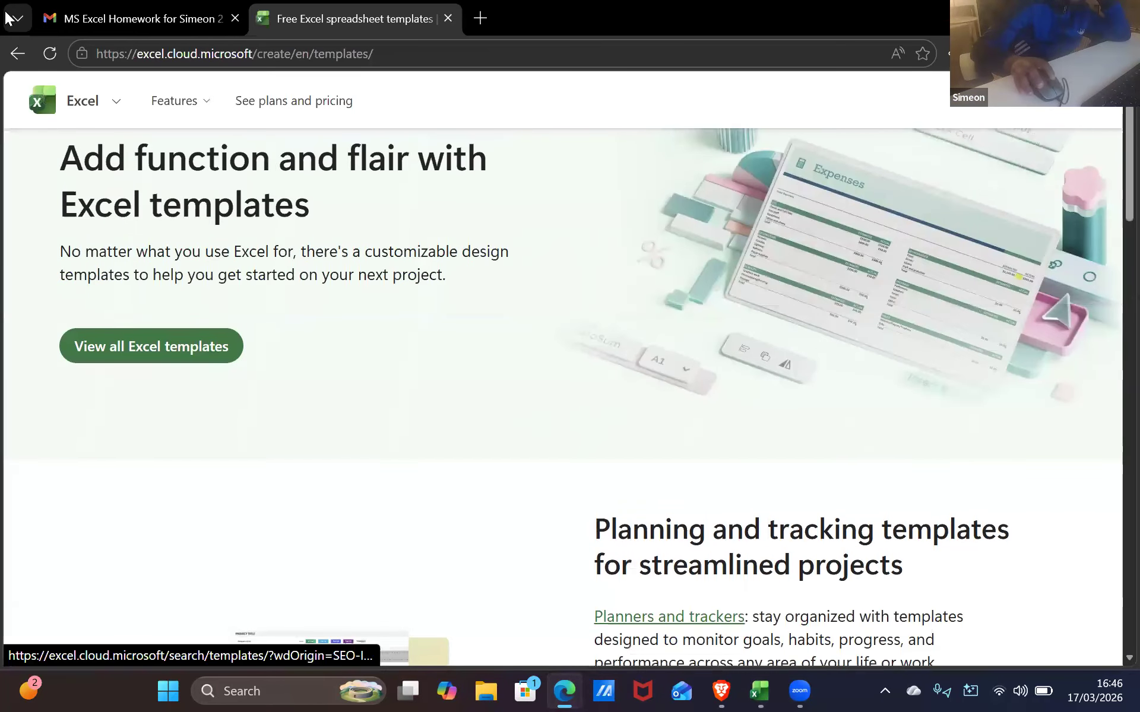
pyautogui.click(13, 55)
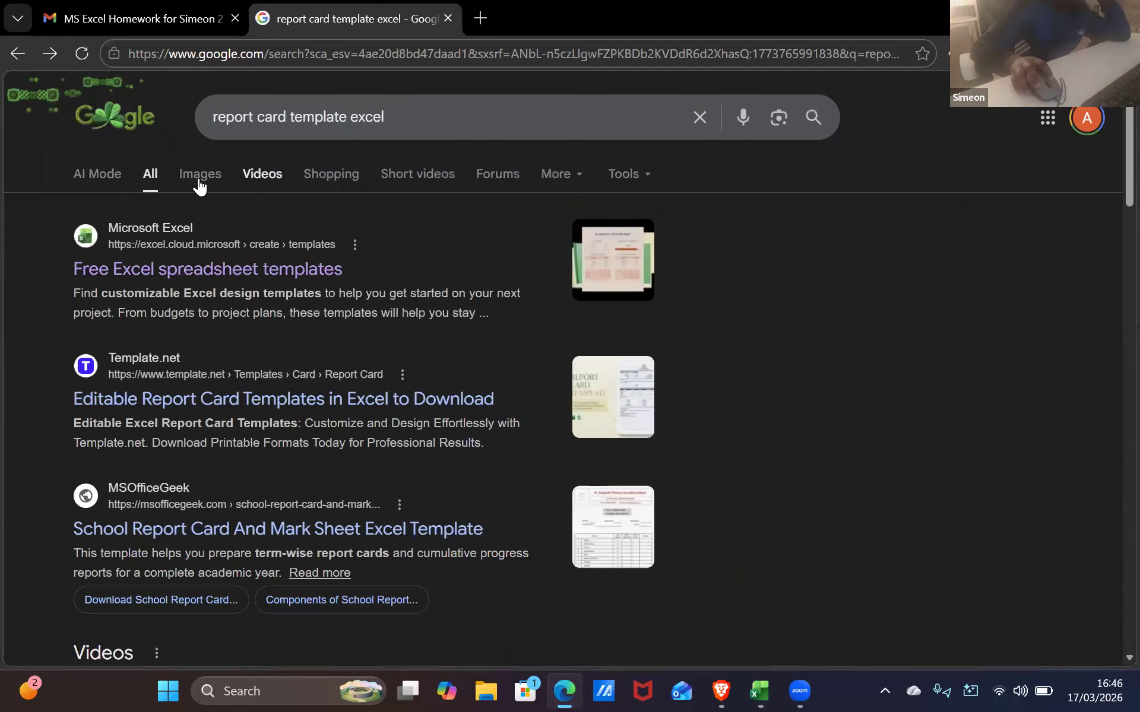
# Back in image results, preview the OpenEMIS Student Report Card image and close it
pyautogui.click(199, 173)
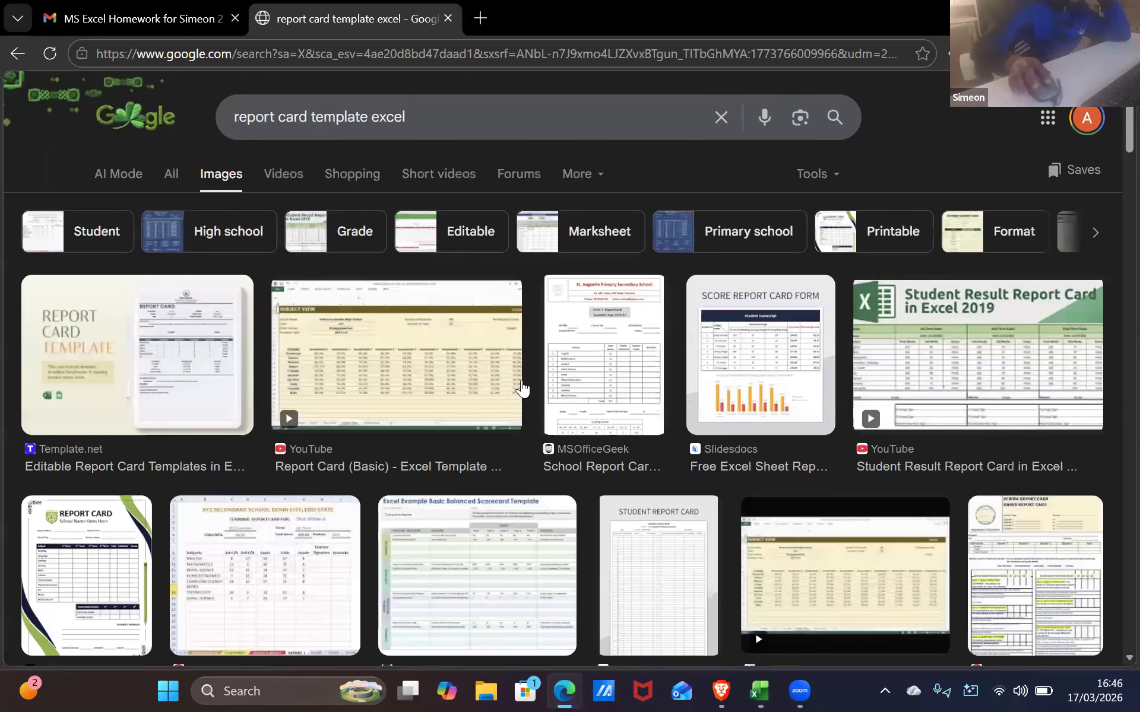
pyautogui.scroll(-1, 472, 458)
pyautogui.scroll(-10, 471, 457)
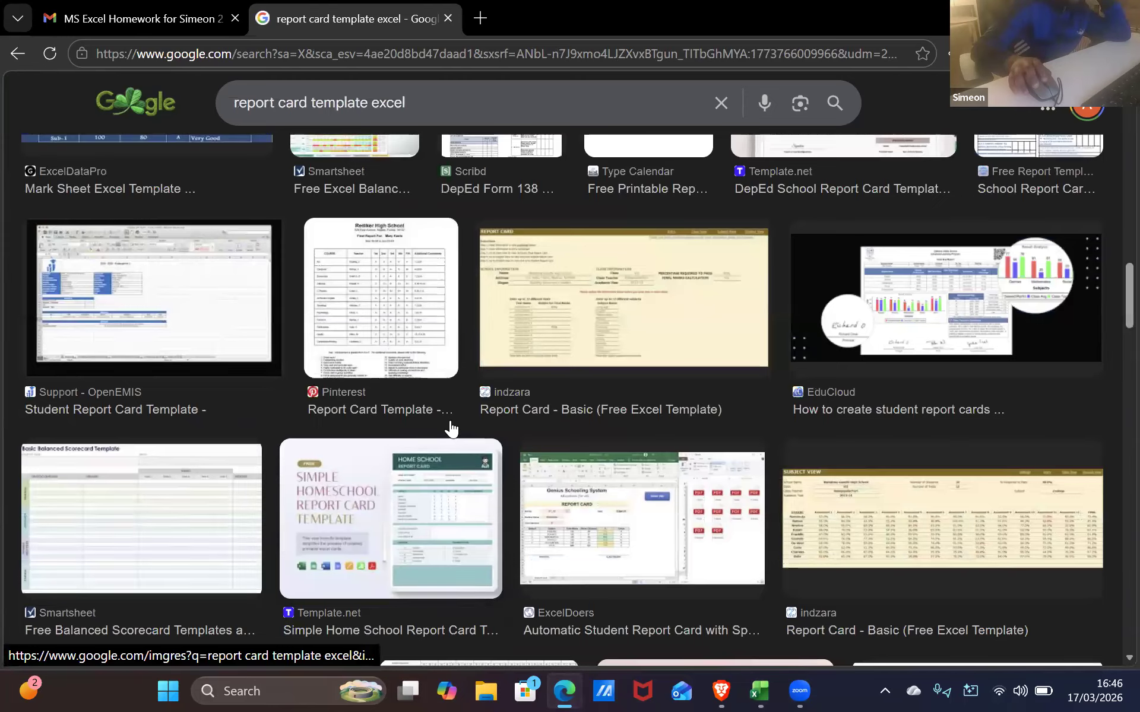
pyautogui.scroll(-3, 448, 427)
pyautogui.scroll(-7, 436, 392)
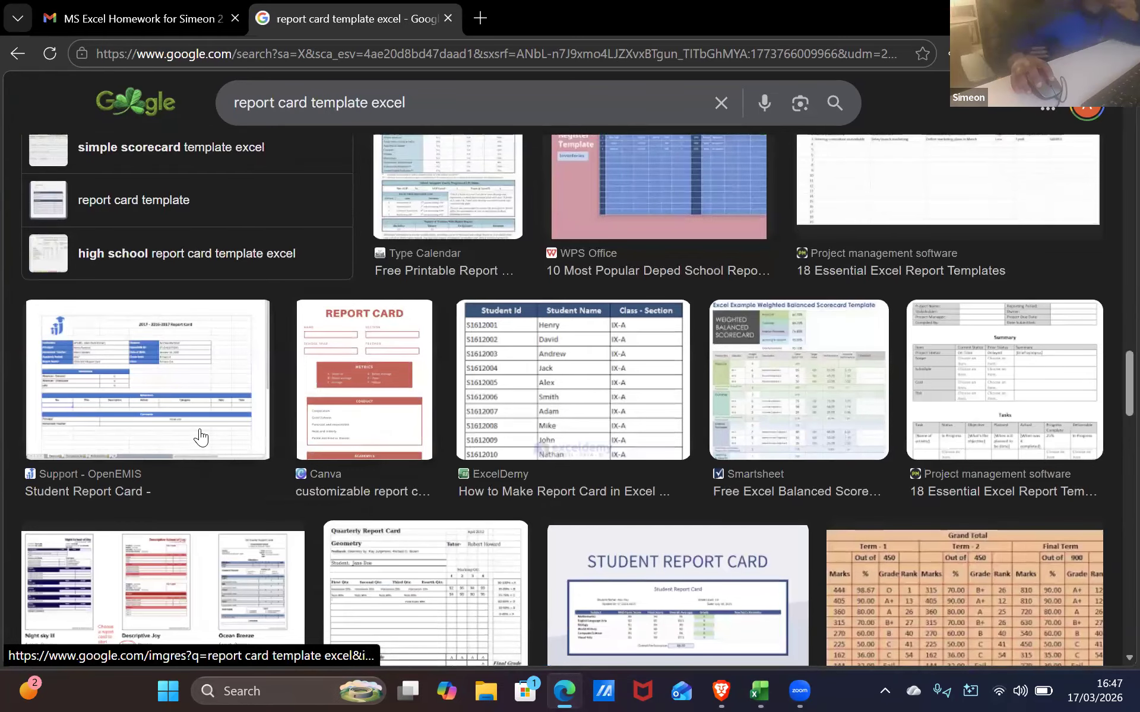
pyautogui.click(169, 393)
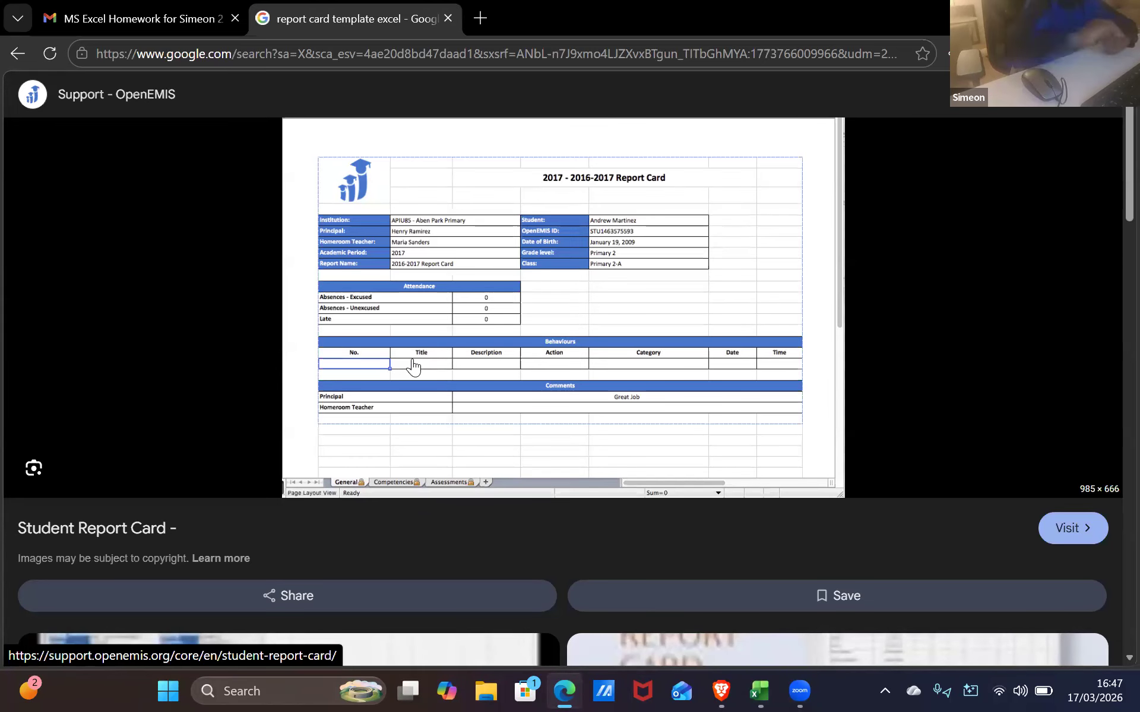
pyautogui.click(20, 58)
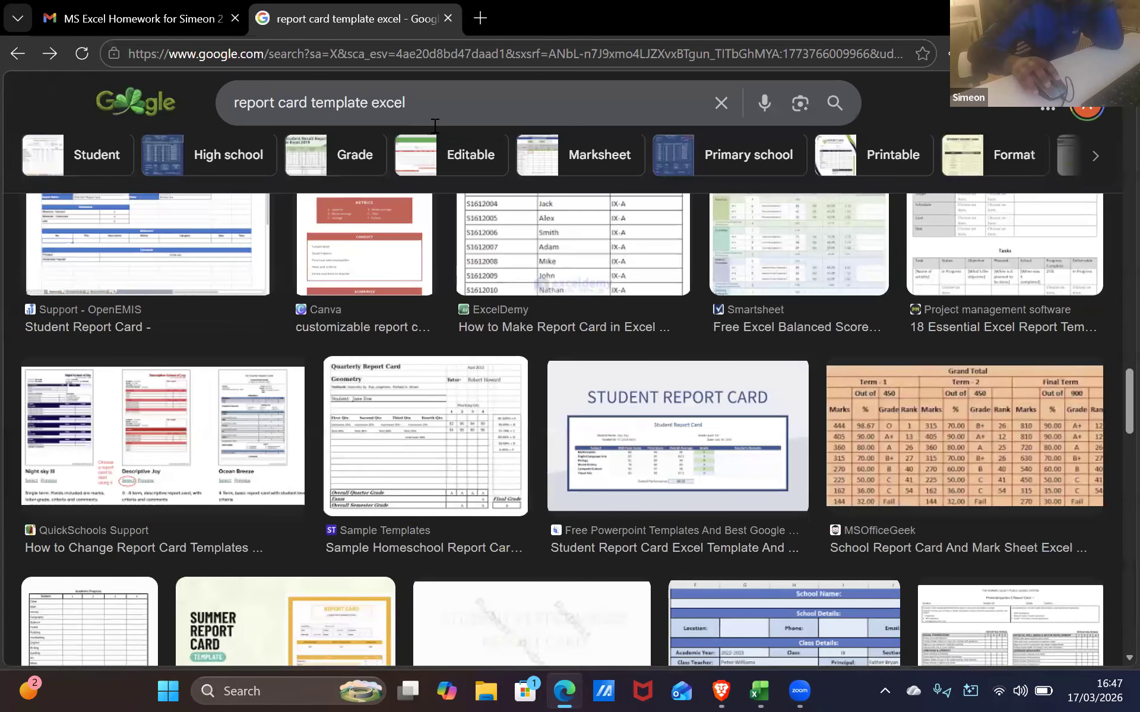
# Search 'report card exam template excel' and enlarge the ExcelDataPro 'Grading system for 100 Marks' image
pyautogui.click(307, 105)
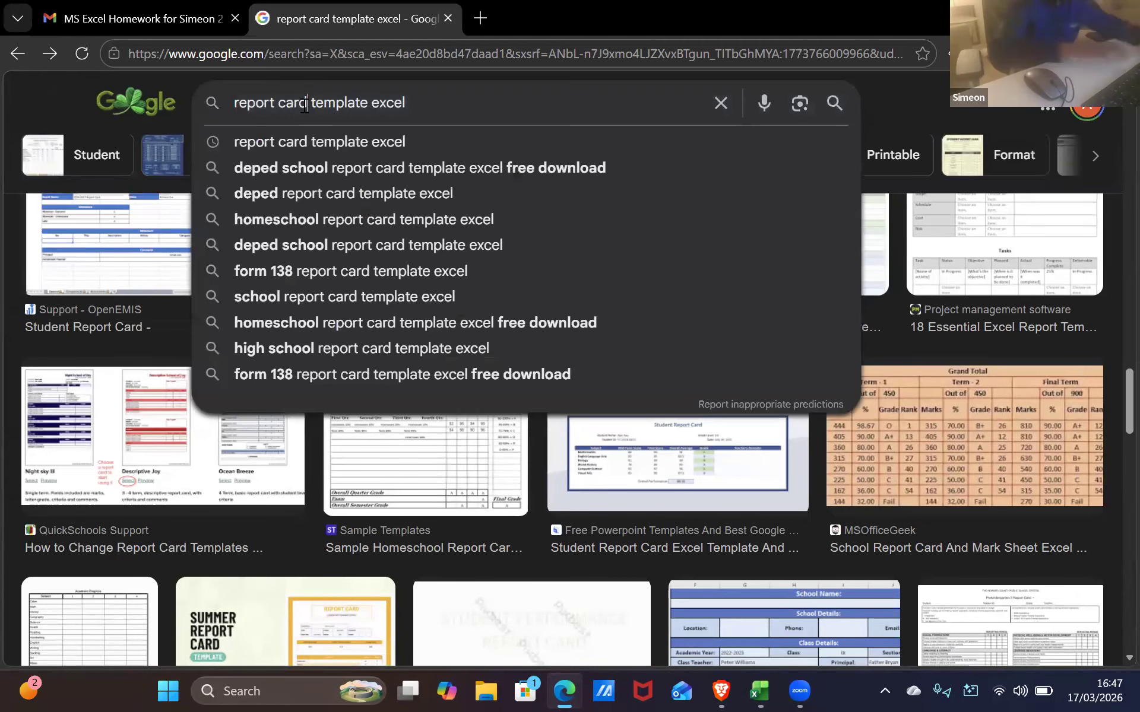
pyautogui.write('ex')
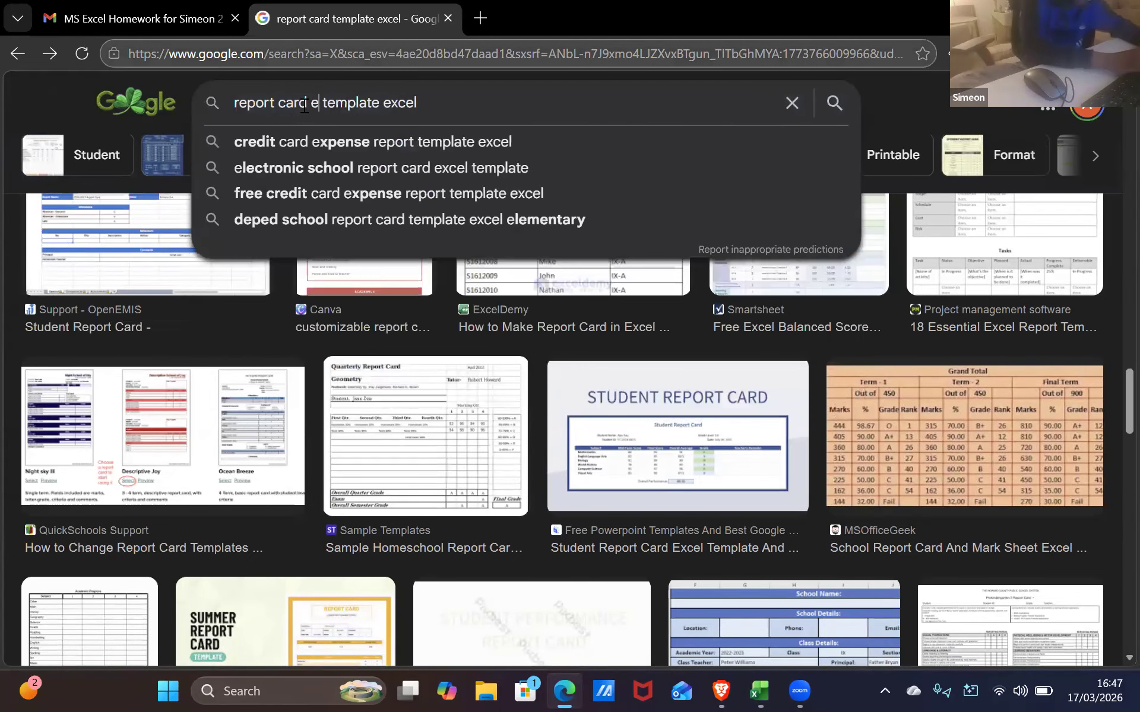
pyautogui.write('am')
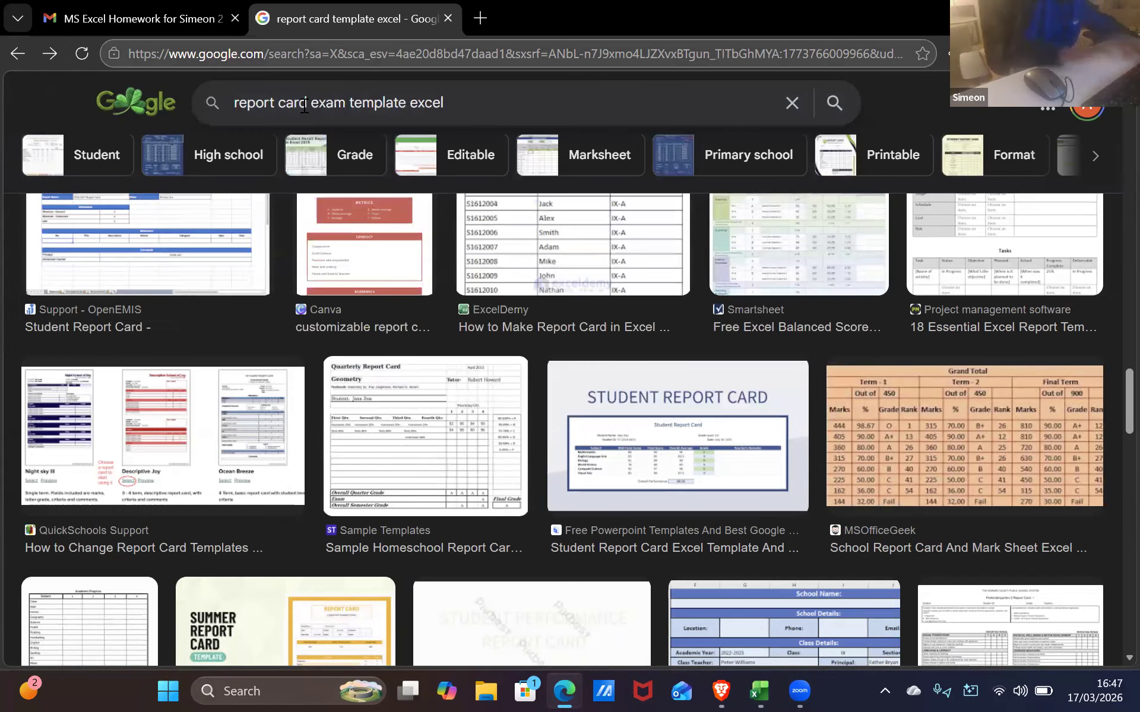
pyautogui.press('Return')
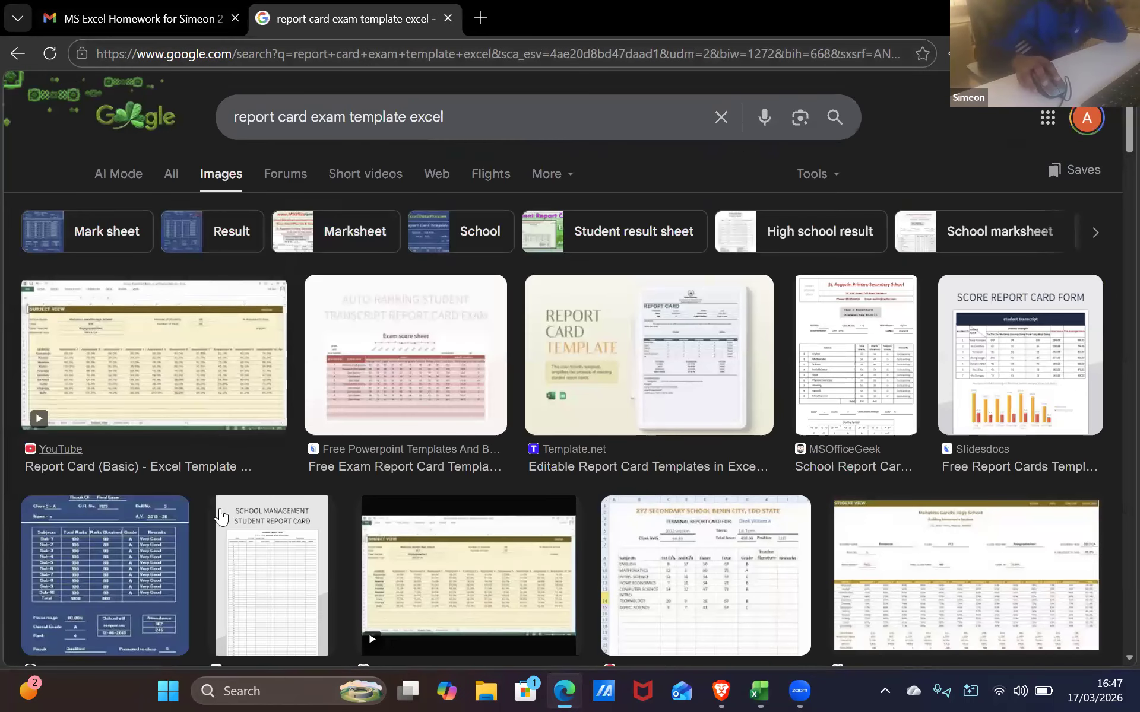
pyautogui.scroll(-12, 219, 502)
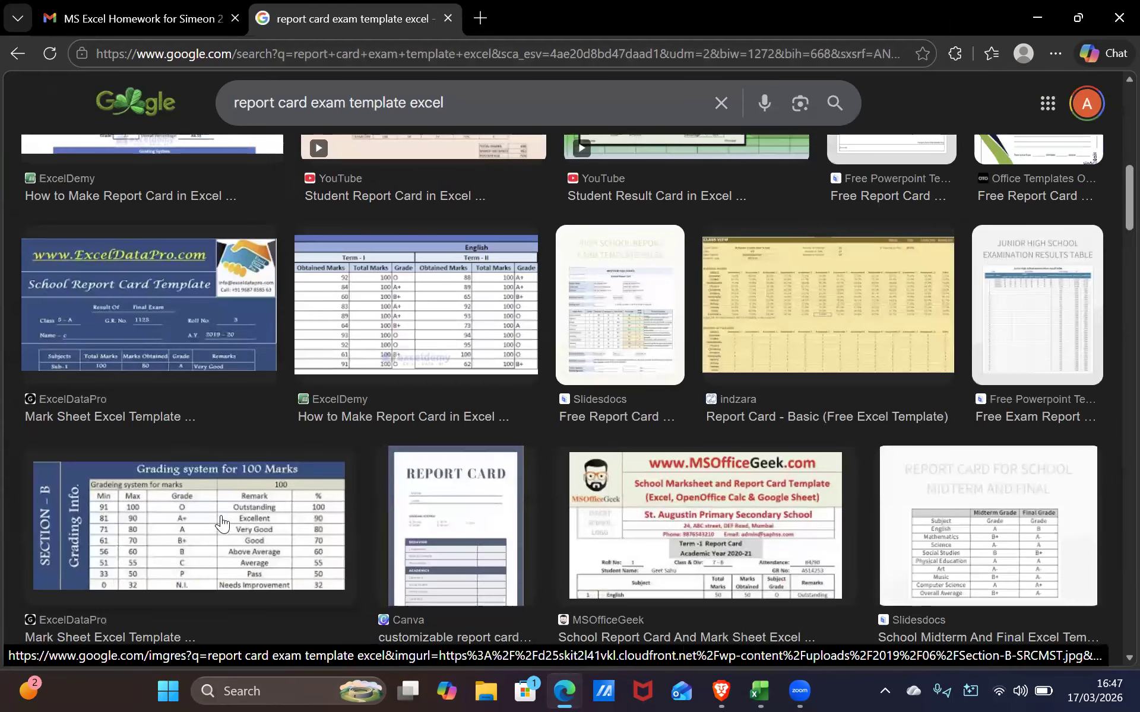
pyautogui.click(166, 510)
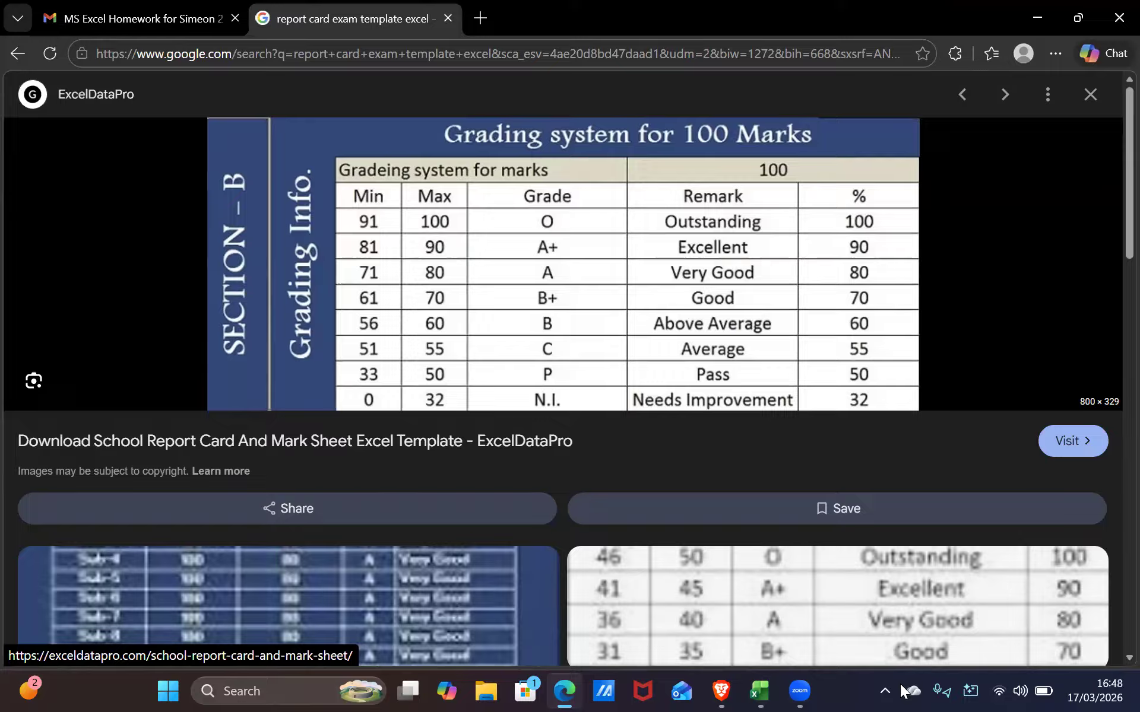
pyautogui.rightClick(293, 337)
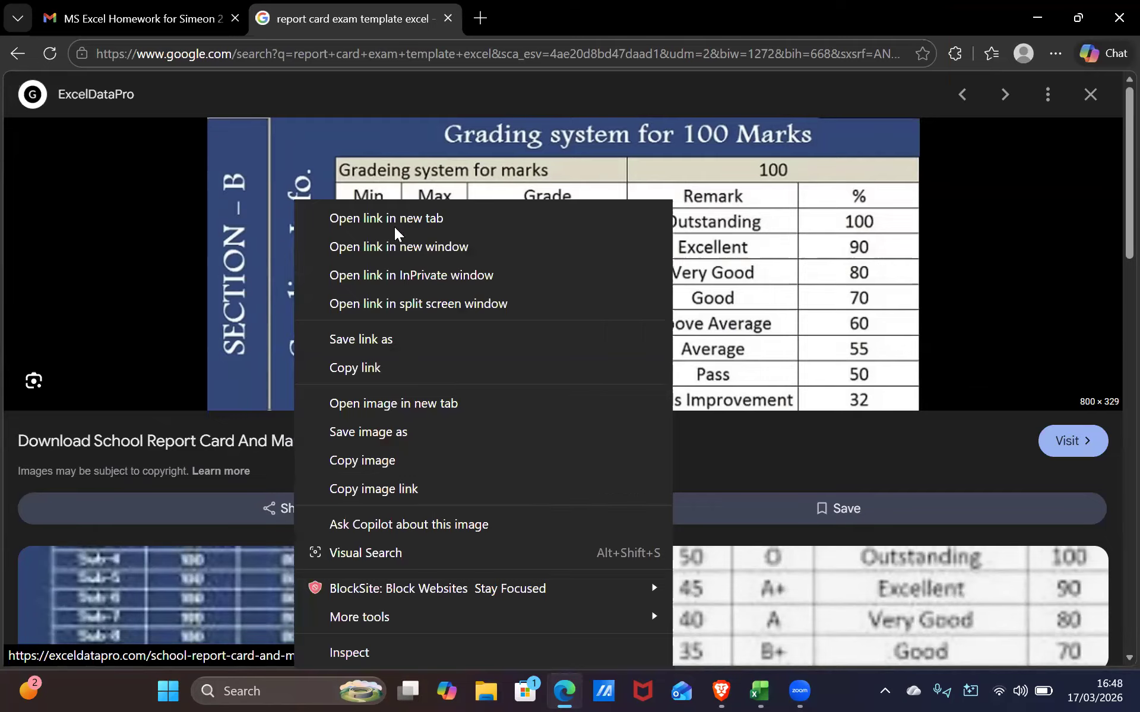
pyautogui.click(13, 52)
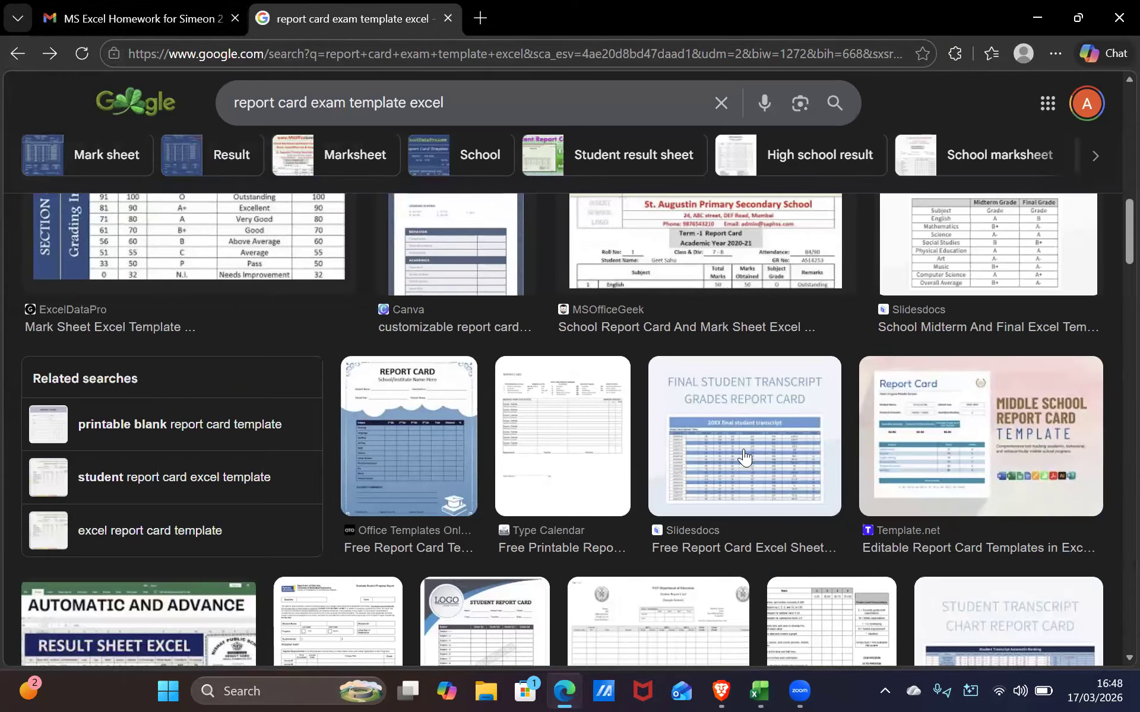
pyautogui.scroll(1, 758, 515)
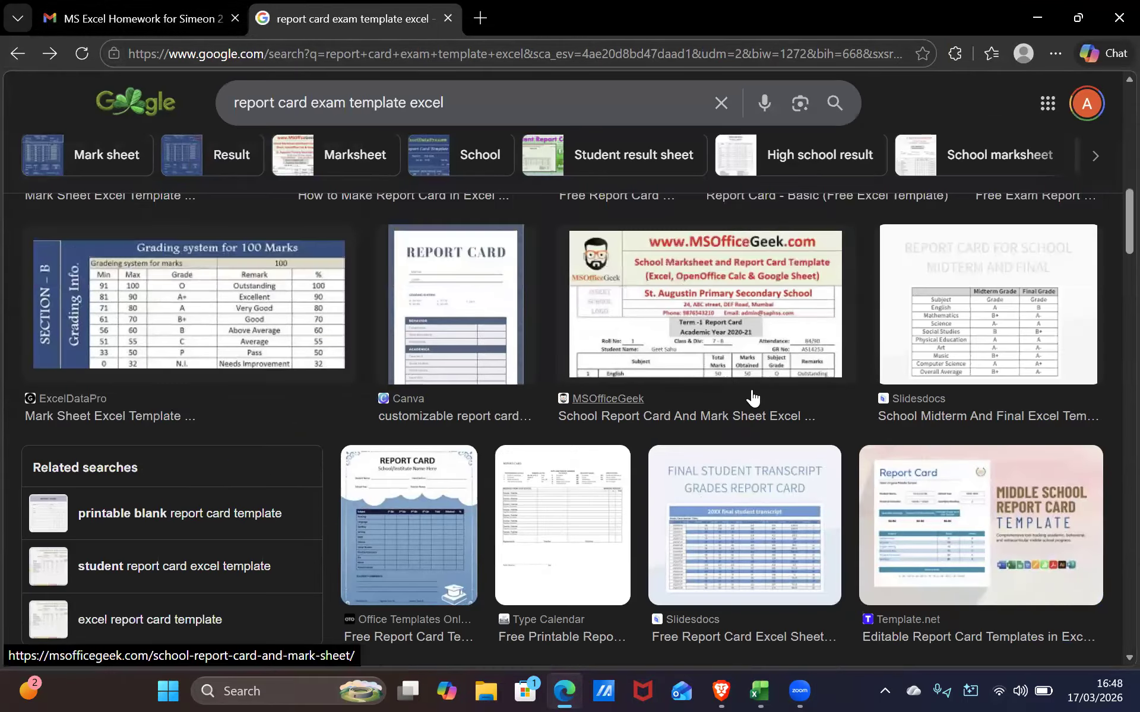
pyautogui.click(729, 344)
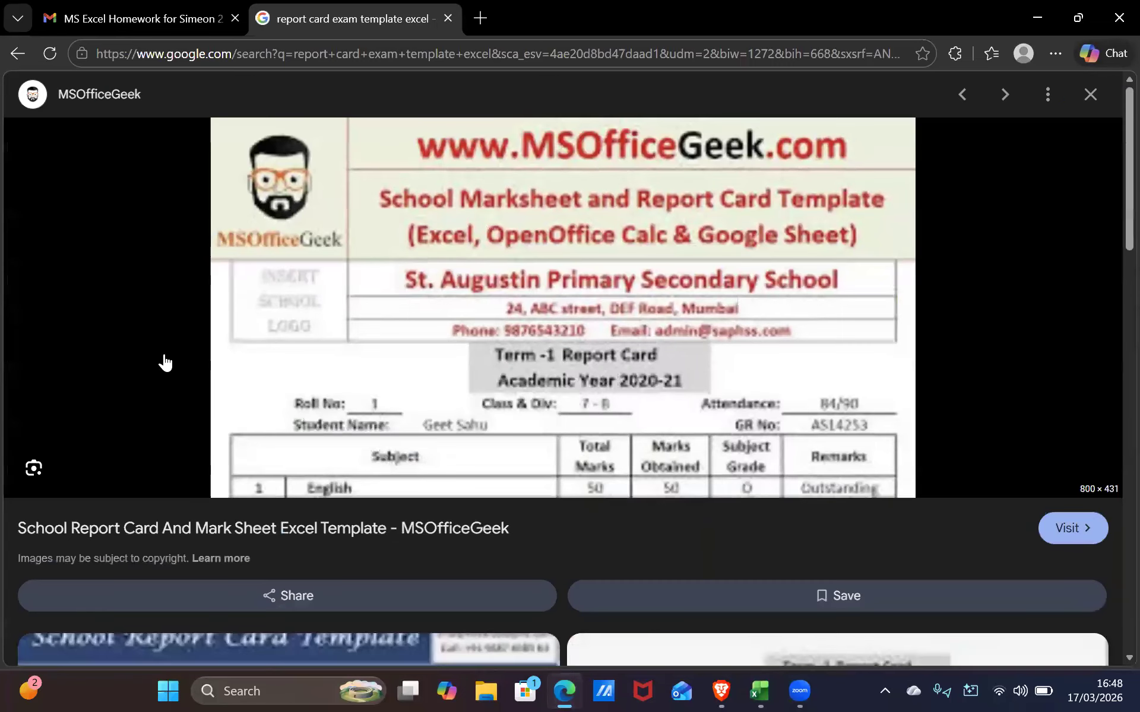
pyautogui.scroll(-3, 374, 382)
pyautogui.scroll(3, 392, 379)
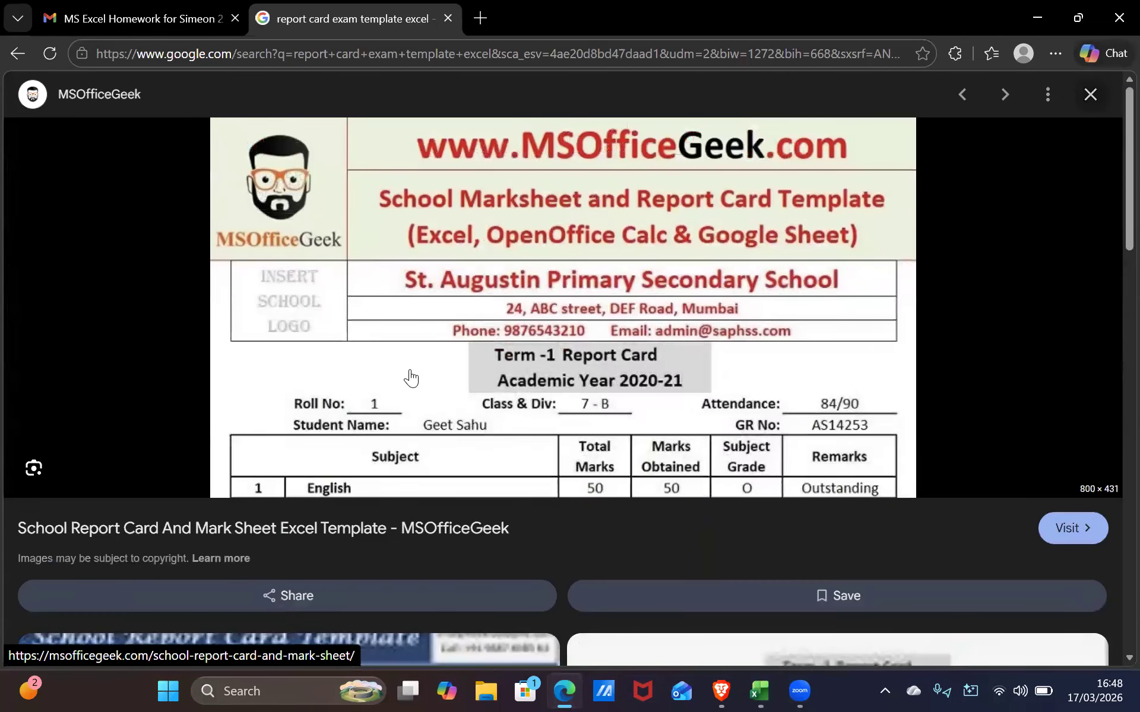
pyautogui.click(8, 56)
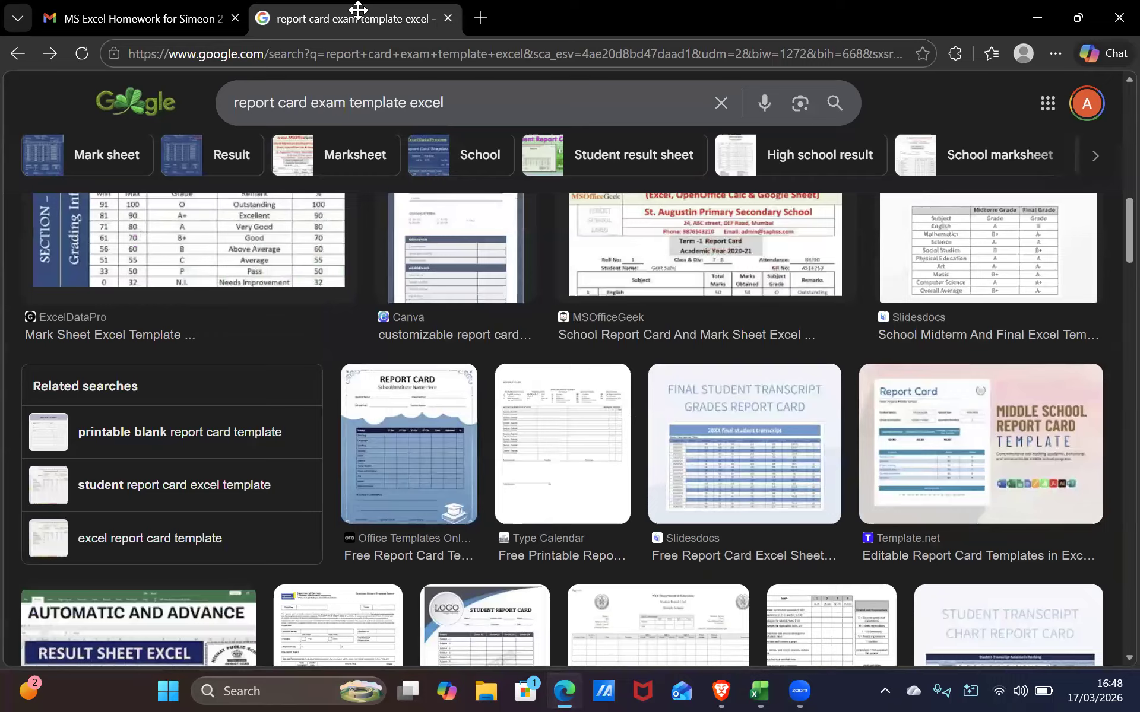
# Append 'with names' to the image search and enlarge the ExcelDataPro School Report Card and Mark Sheet image
pyautogui.click(556, 119)
pyautogui.write('w')
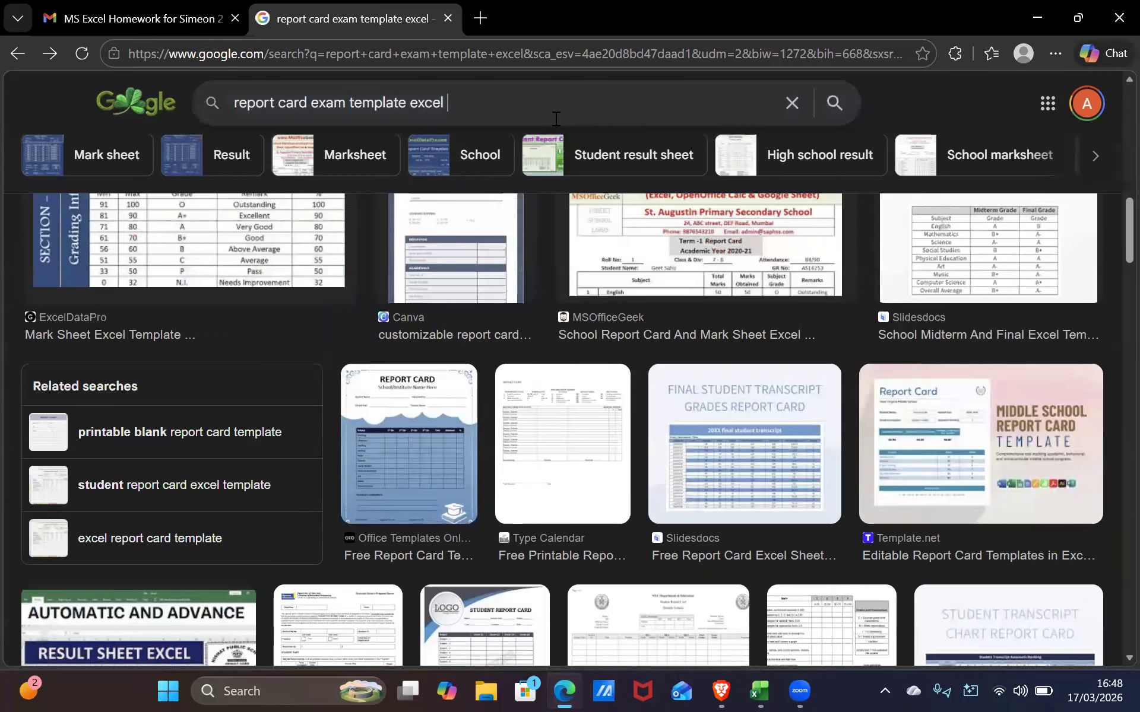
pyautogui.write('ith names')
pyautogui.press('Return')
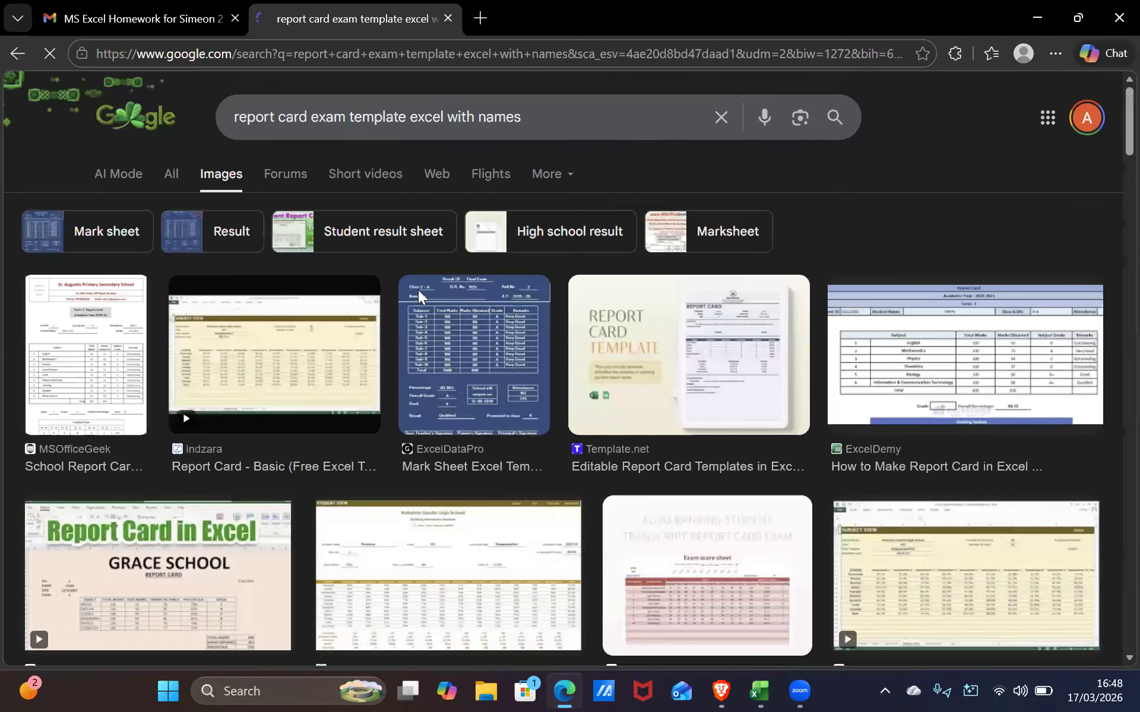
pyautogui.scroll(-2, 418, 290)
pyautogui.scroll(-4, 453, 244)
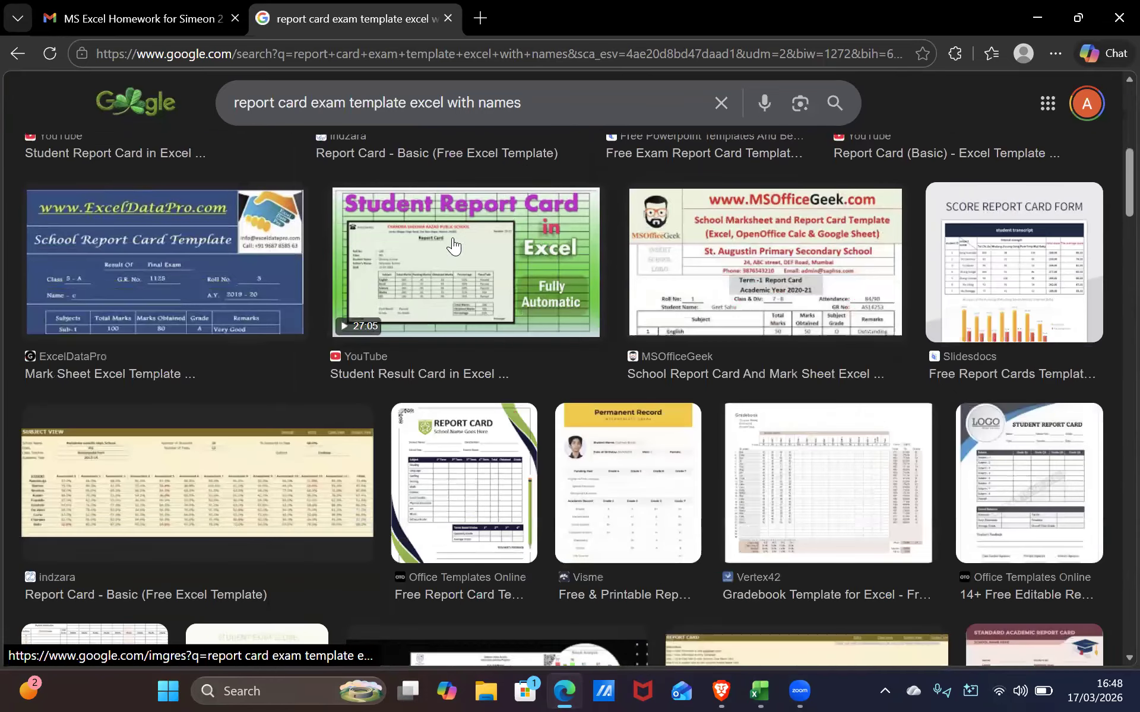
pyautogui.scroll(-1, 459, 252)
pyautogui.scroll(-3, 463, 254)
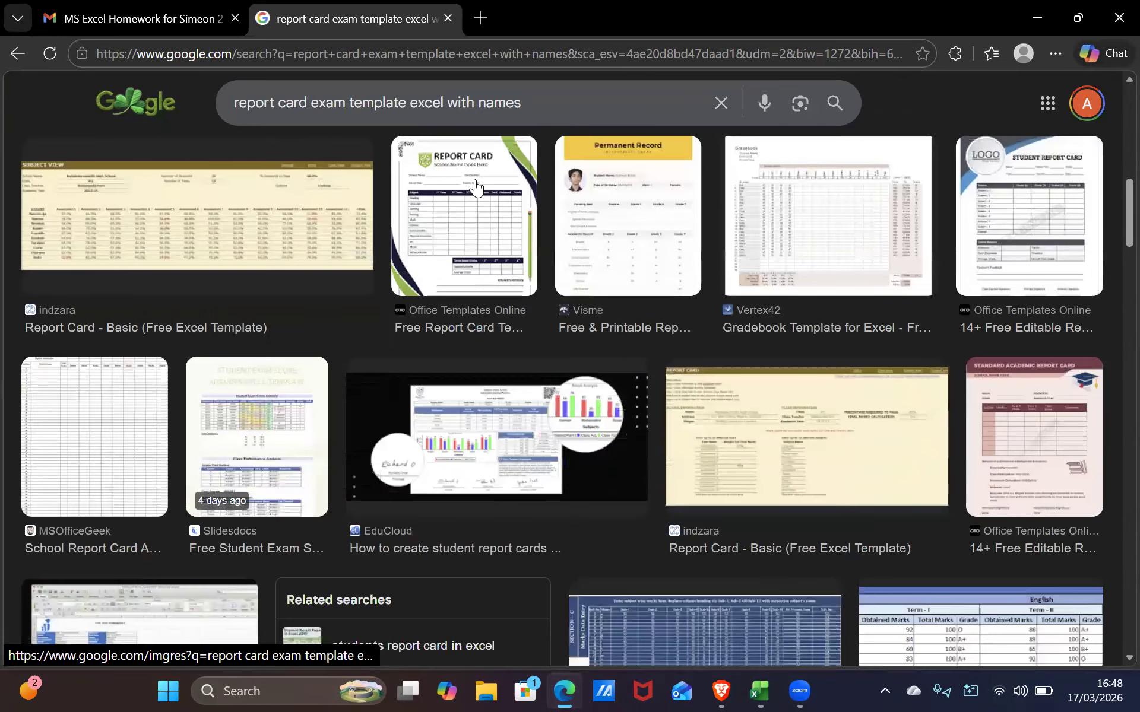
pyautogui.scroll(10, 427, 372)
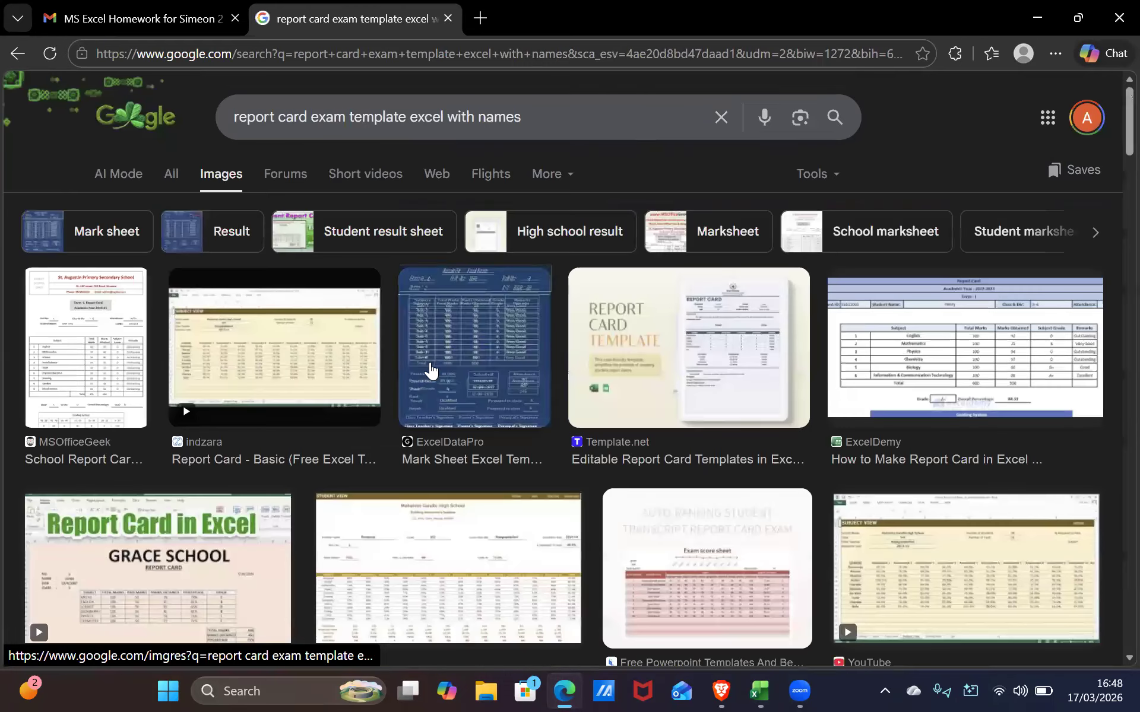
pyautogui.click(438, 382)
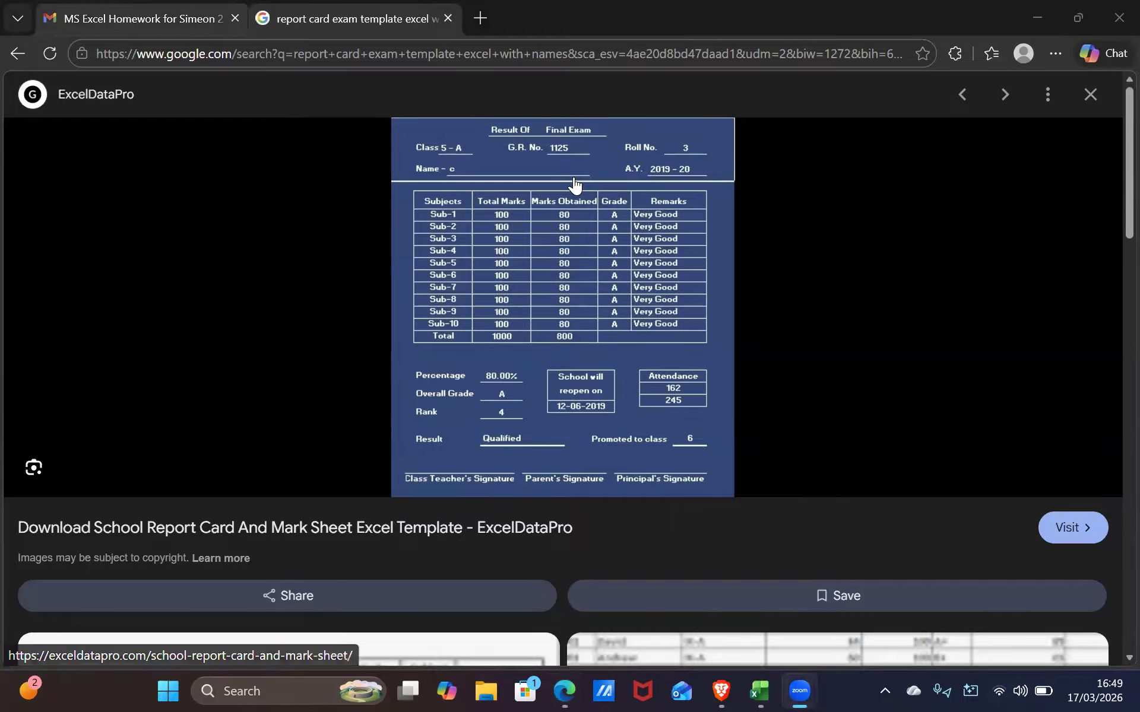
# Type 'Name' into cell A1 of the Report Card sheet, then go back to the browser
pyautogui.hotkey('alt', 'Tab')
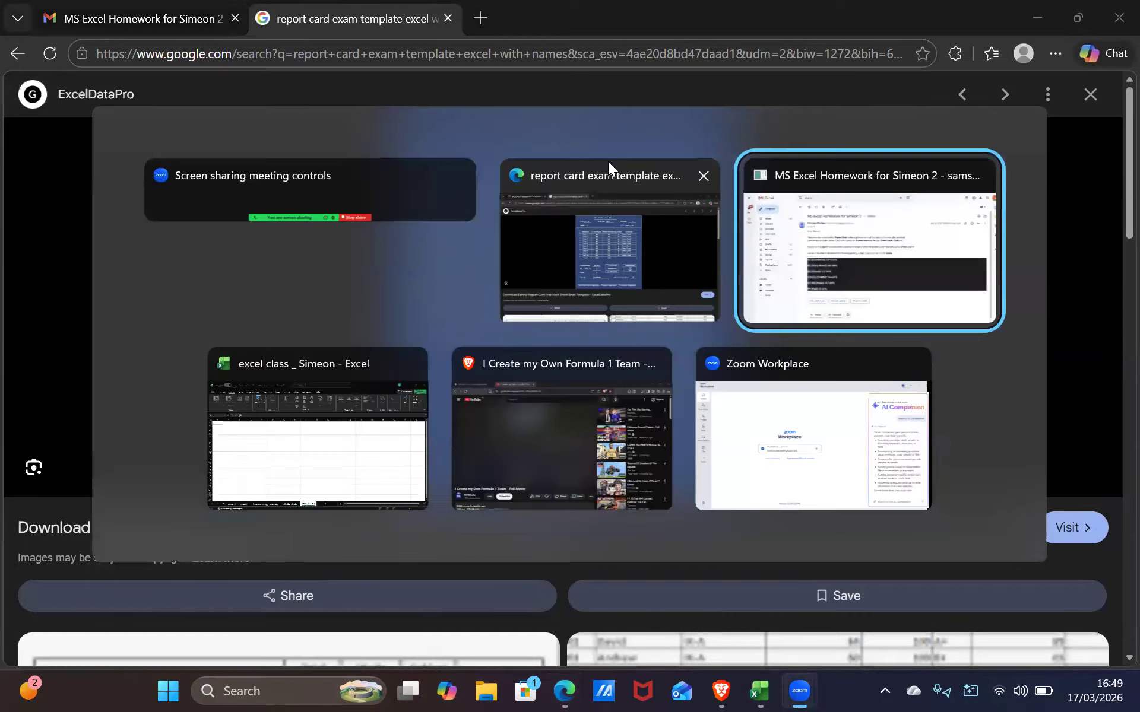
pyautogui.hotkey('alt', 'Tab')
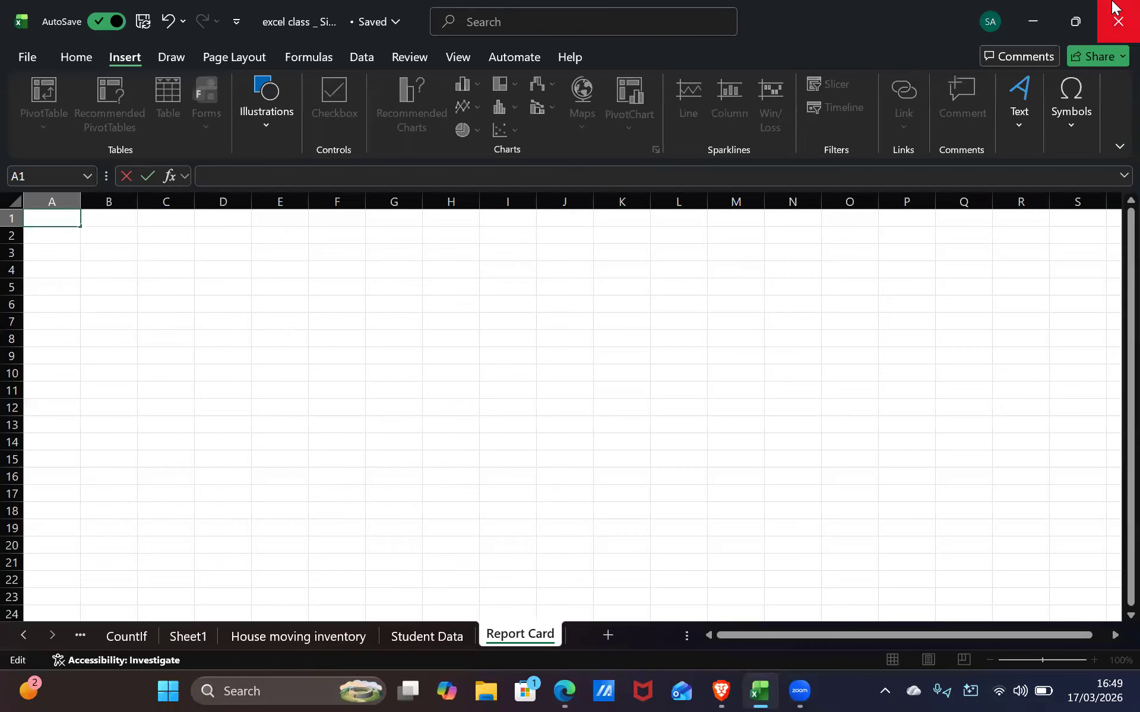
pyautogui.write('Nam')
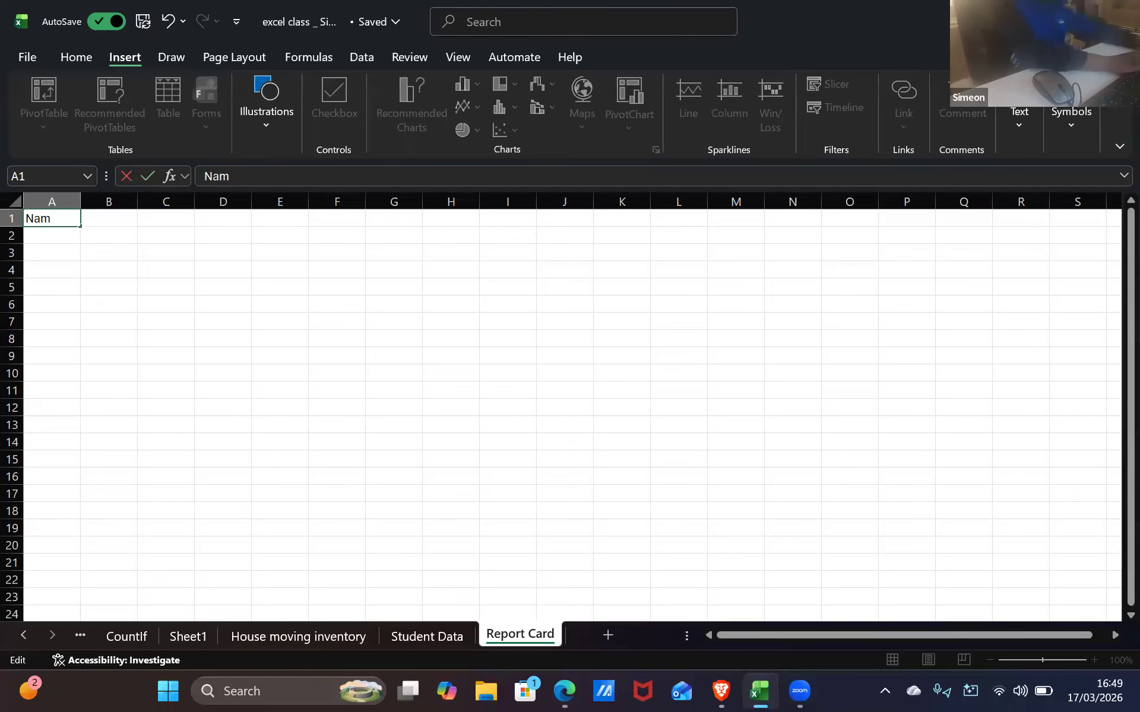
pyautogui.write('e')
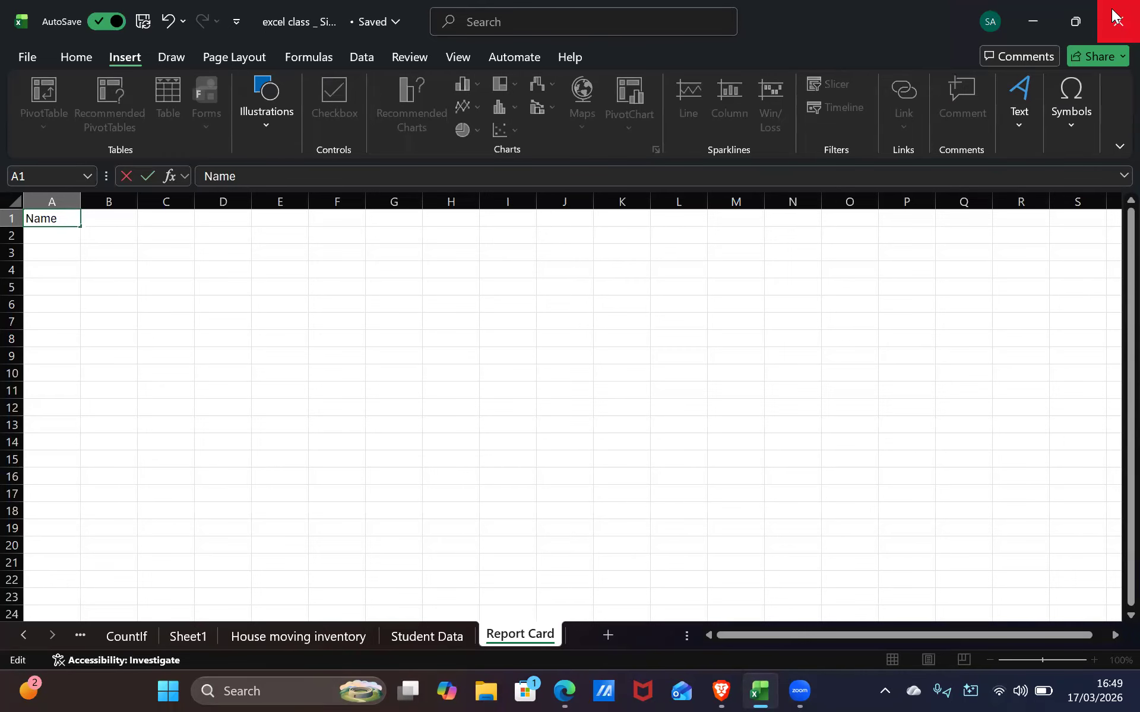
pyautogui.hotkey('alt', 'Tab')
pyautogui.hotkey('alt', 'Tab')
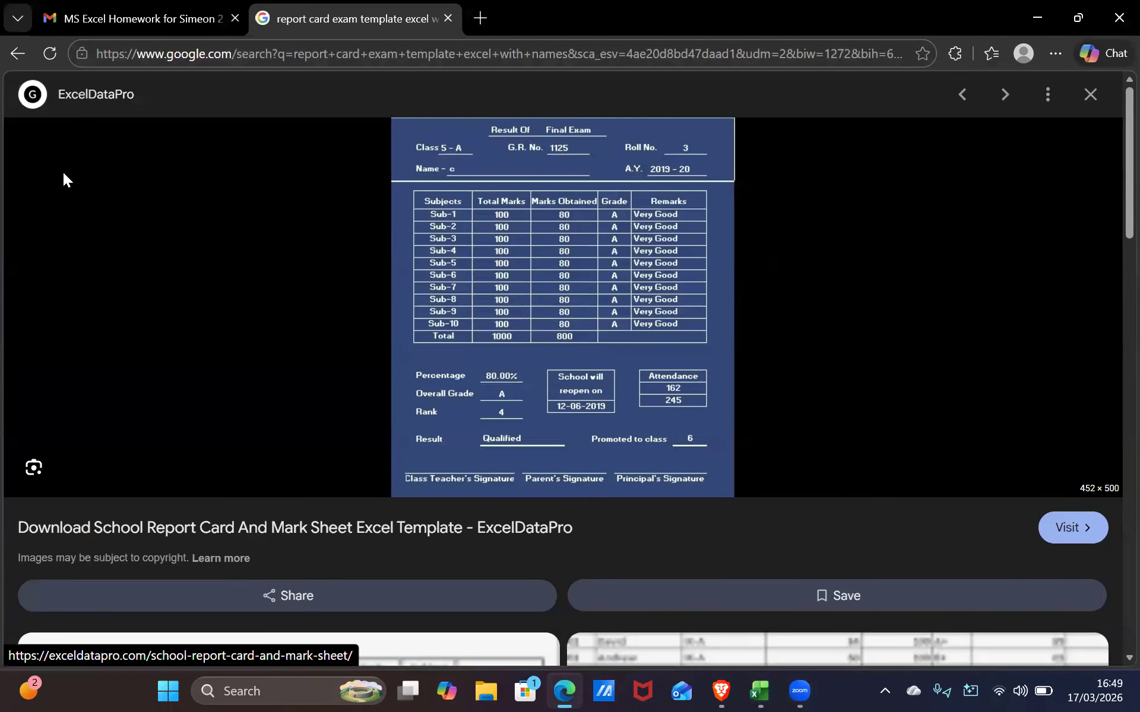
# Preview the MSOfficeGeek report card template, close the template search tab, and return to Excel
pyautogui.scroll(-5, 540, 651)
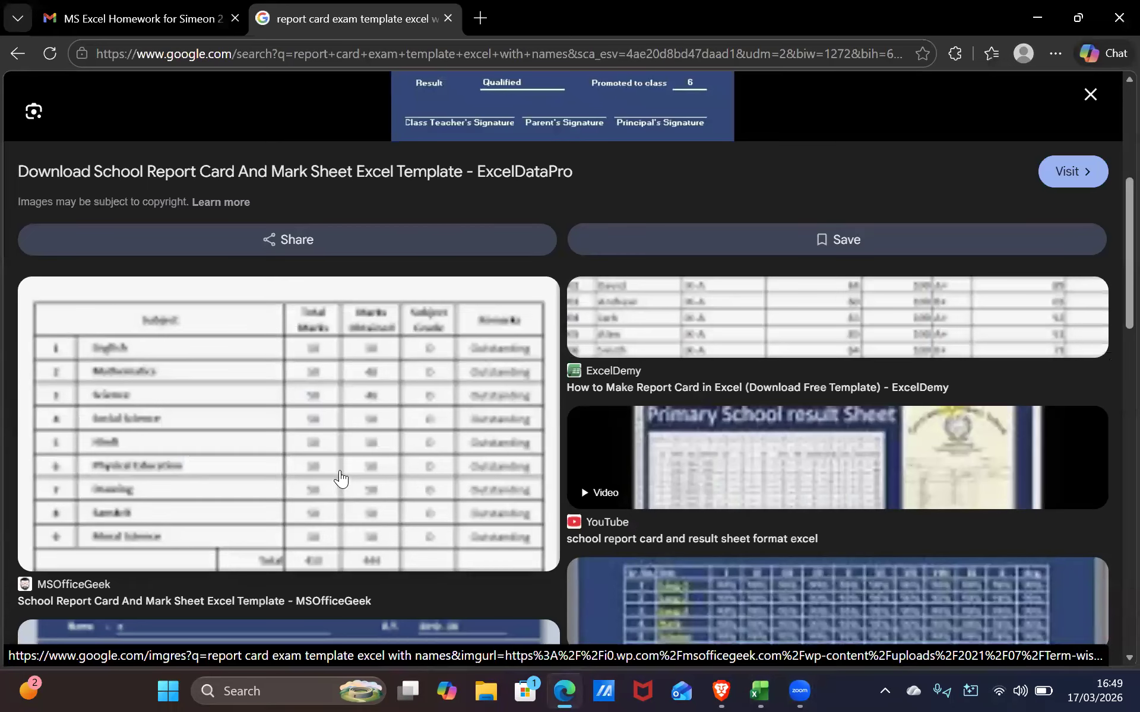
pyautogui.moveTo(339, 479); pyautogui.dragTo(433, 461)
pyautogui.click(346, 525)
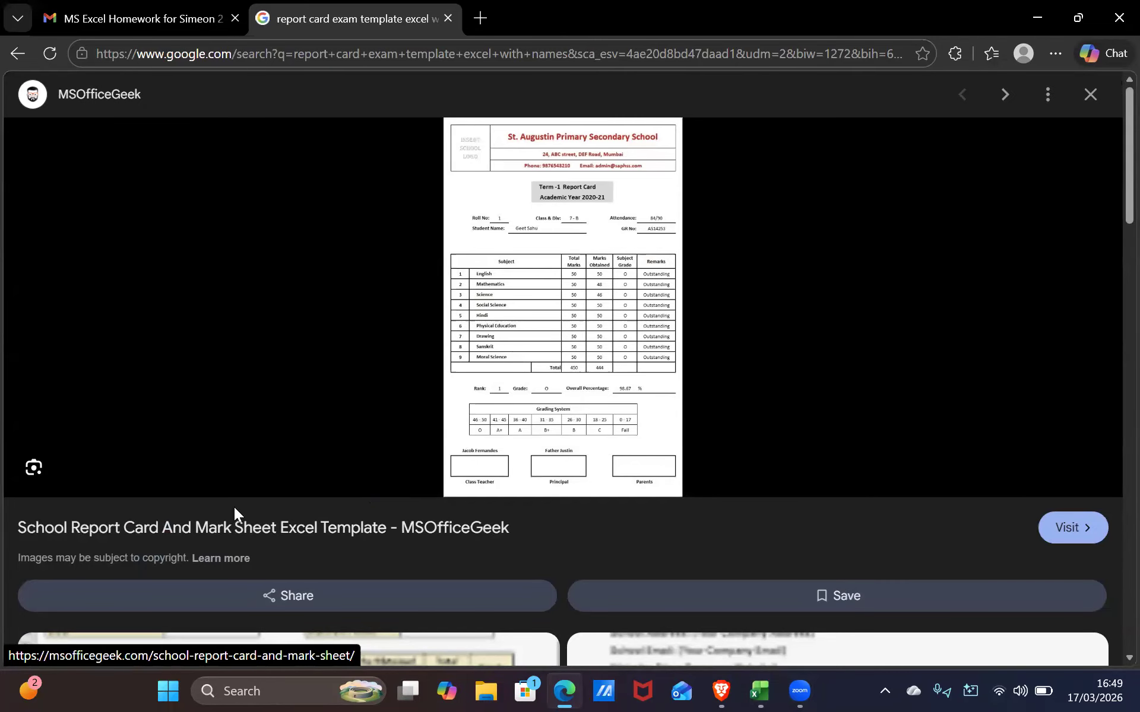
pyautogui.click(450, 18)
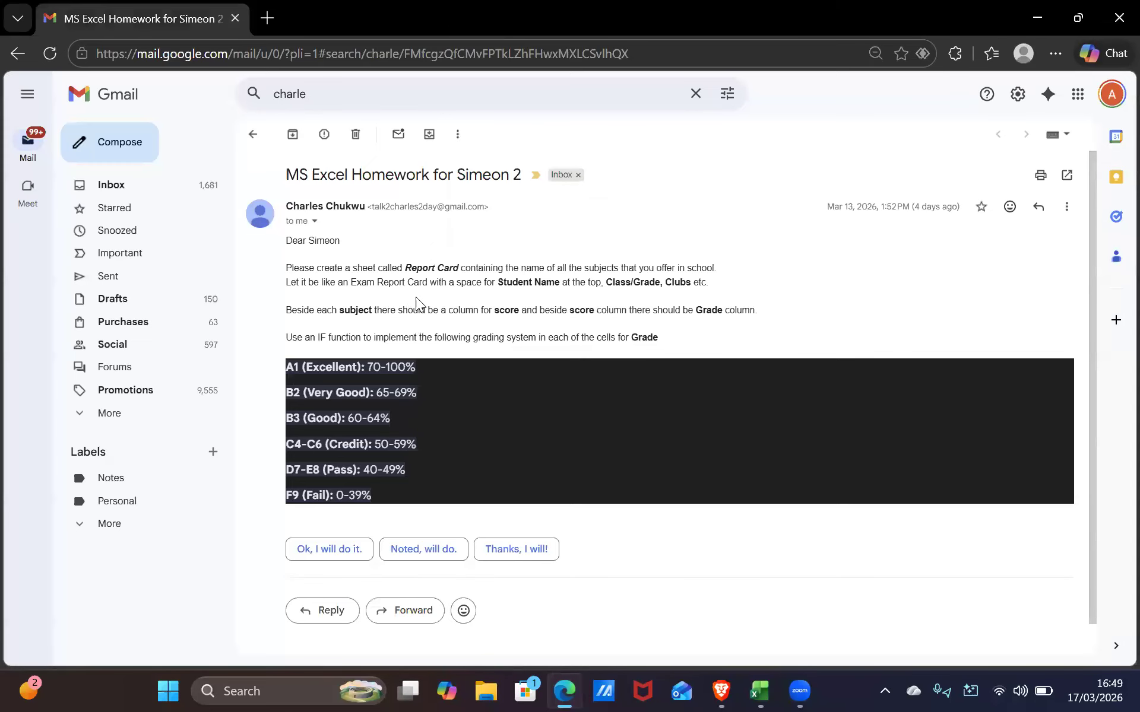
pyautogui.hotkey('alt', 'Tab')
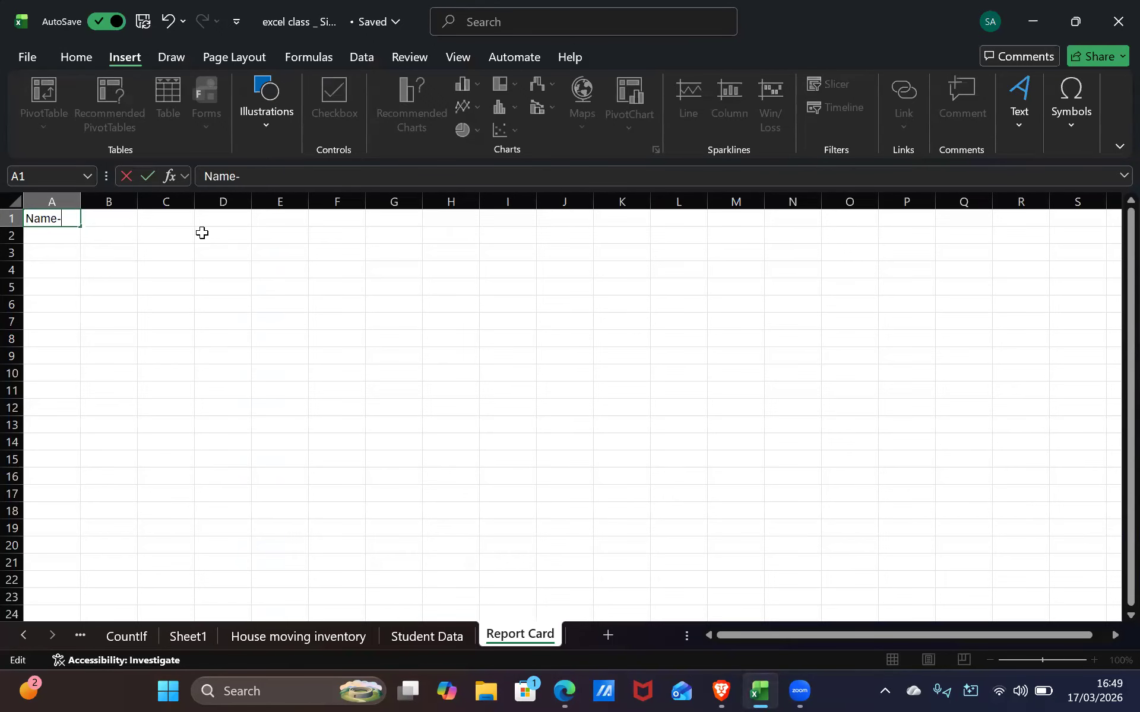
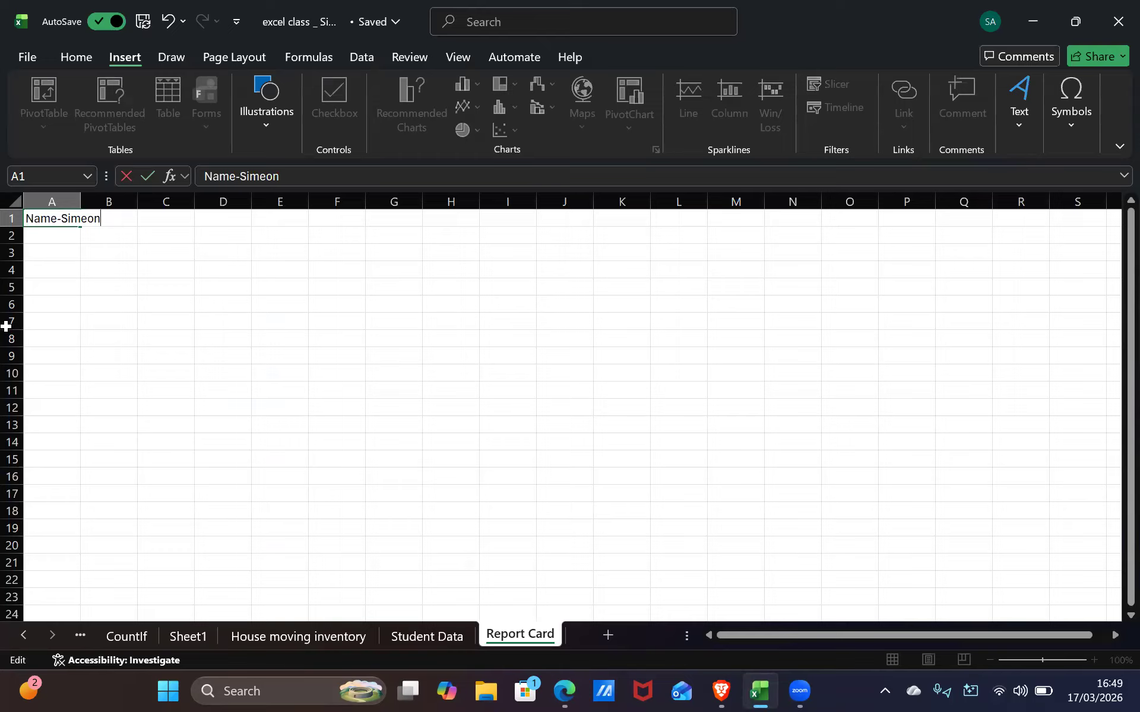
# Widen column A and retype the label in cell A1 as 'Name:'
pyautogui.click(78, 198)
pyautogui.moveTo(80, 198); pyautogui.dragTo(107, 208)
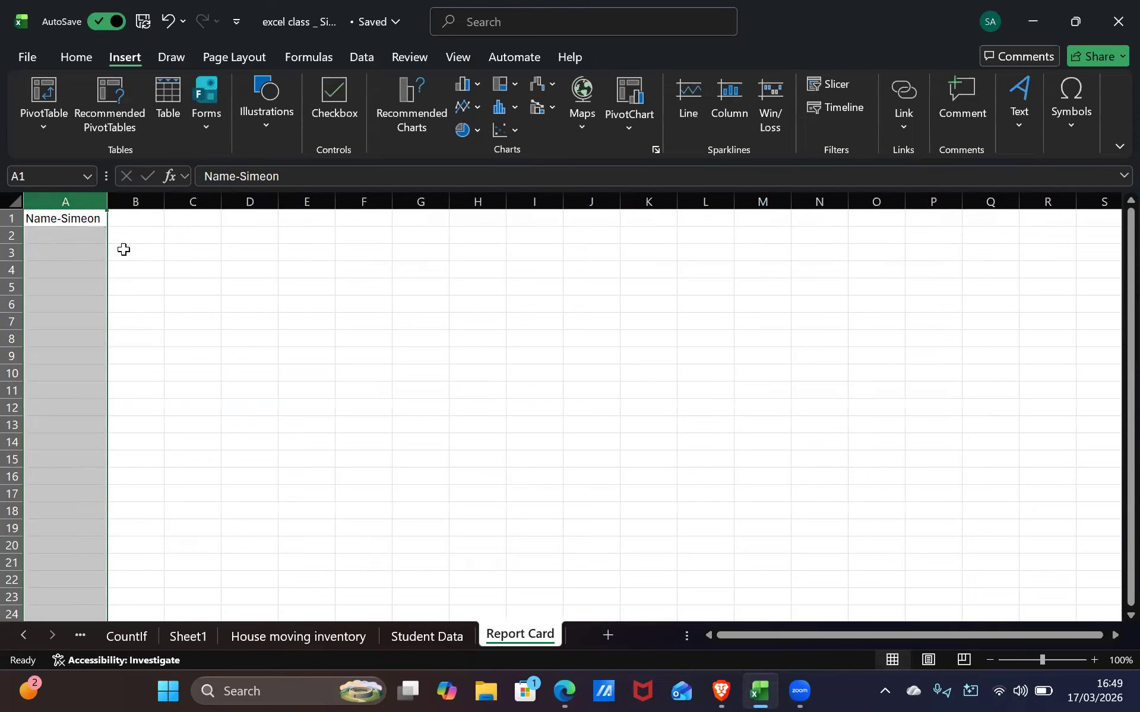
pyautogui.moveTo(121, 255); pyautogui.dragTo(112, 236)
pyautogui.click(82, 215)
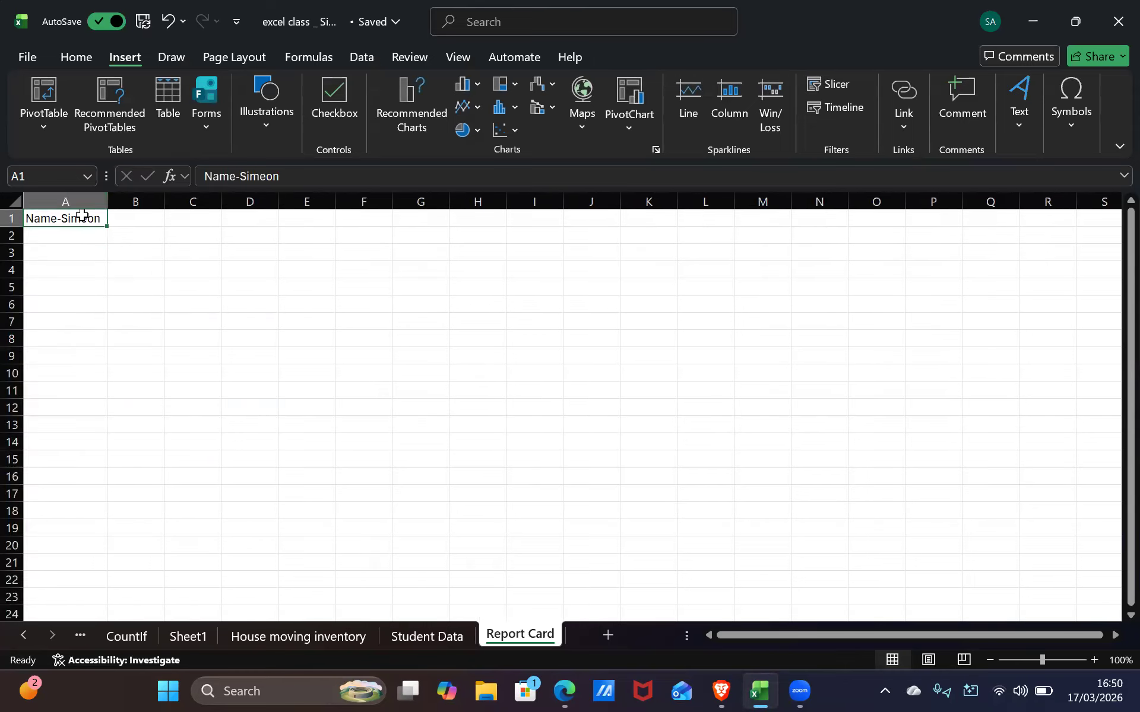
pyautogui.press('BackSpace')
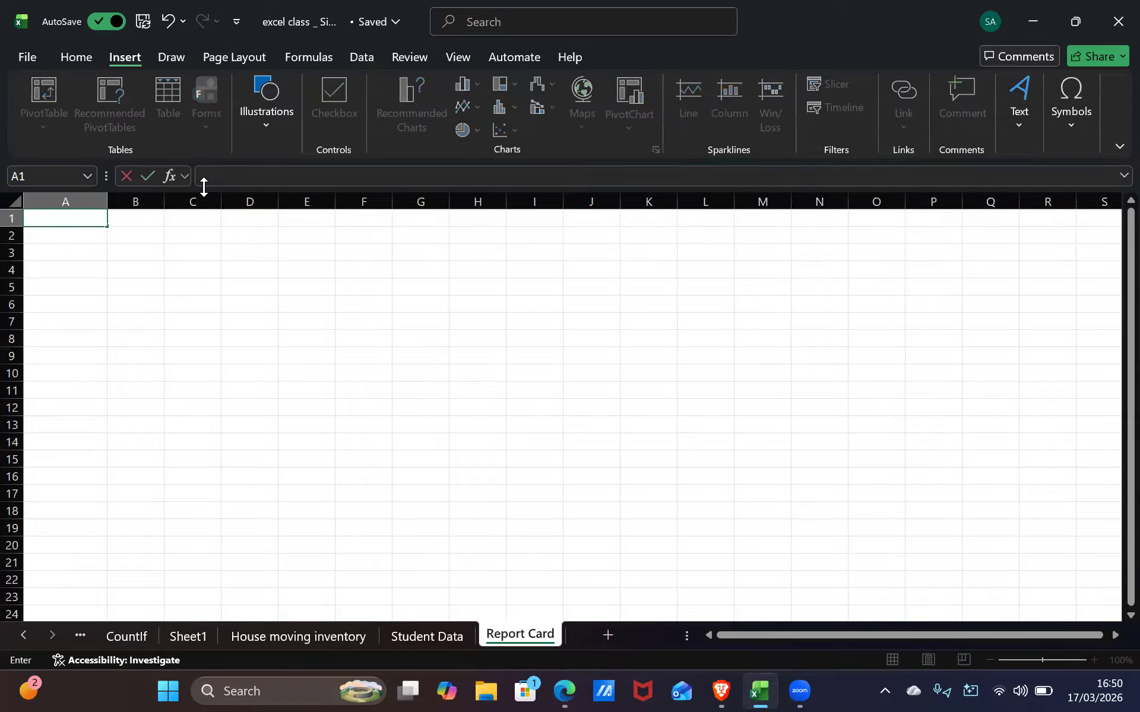
pyautogui.write('Name:')
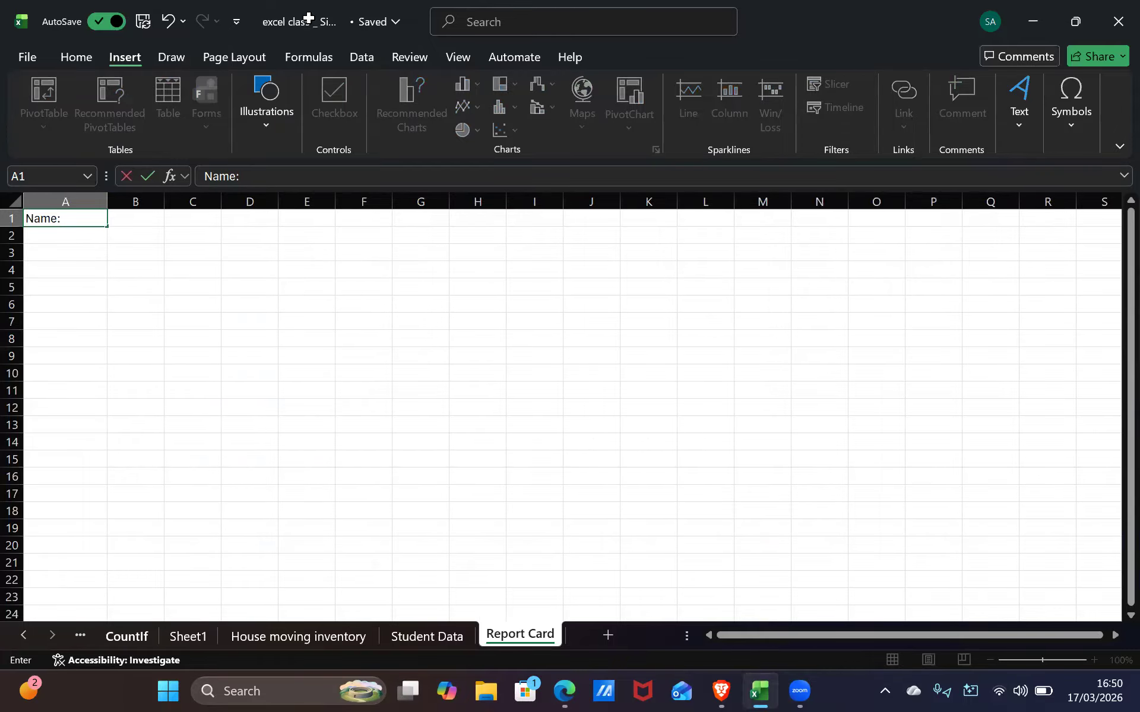
# Autofit column A to the 'Name:' label and enter the student's full name in B1
pyautogui.click(101, 202)
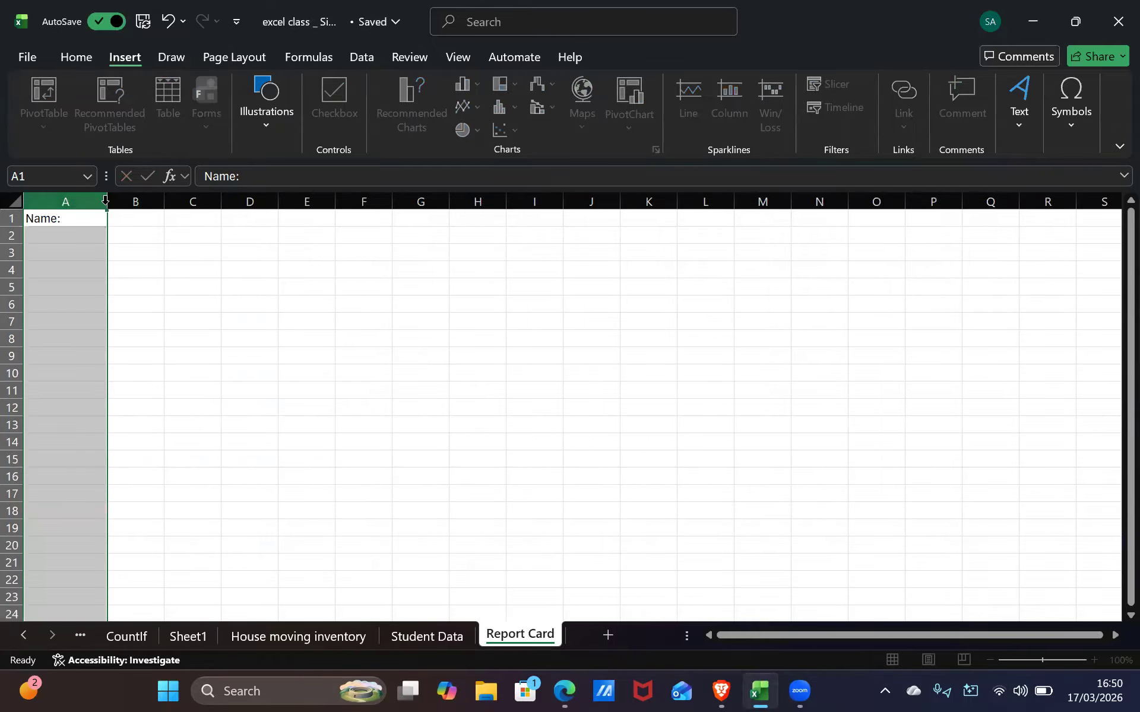
pyautogui.doubleClick(108, 202)
pyautogui.click(80, 217)
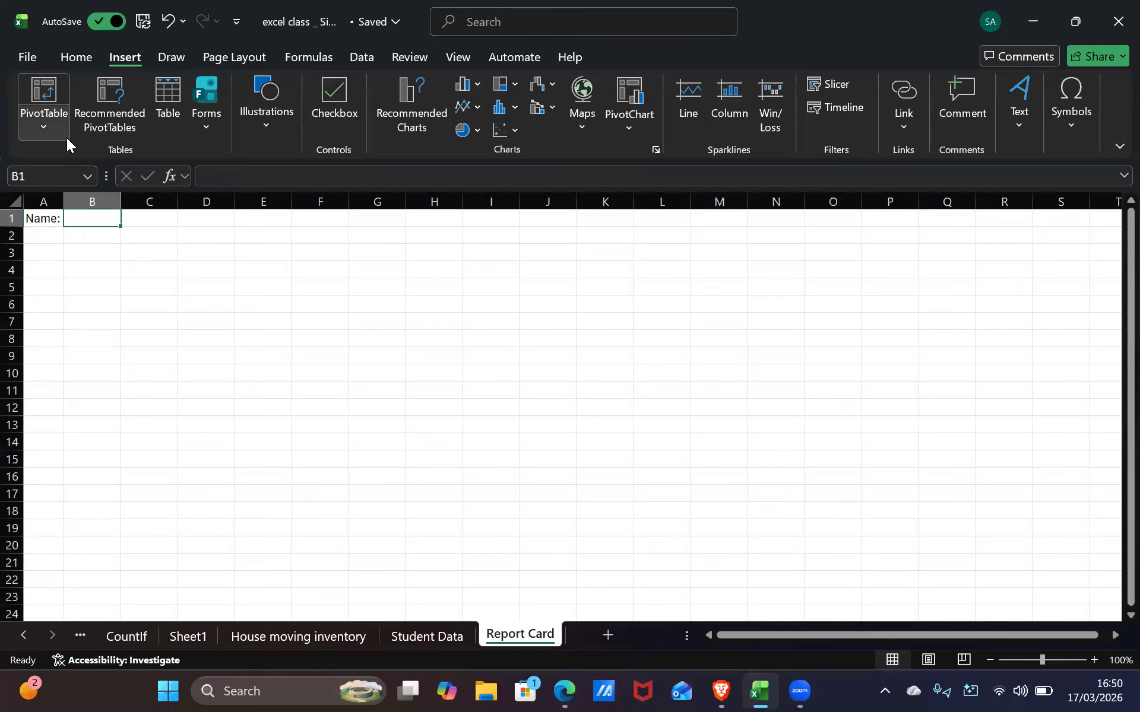
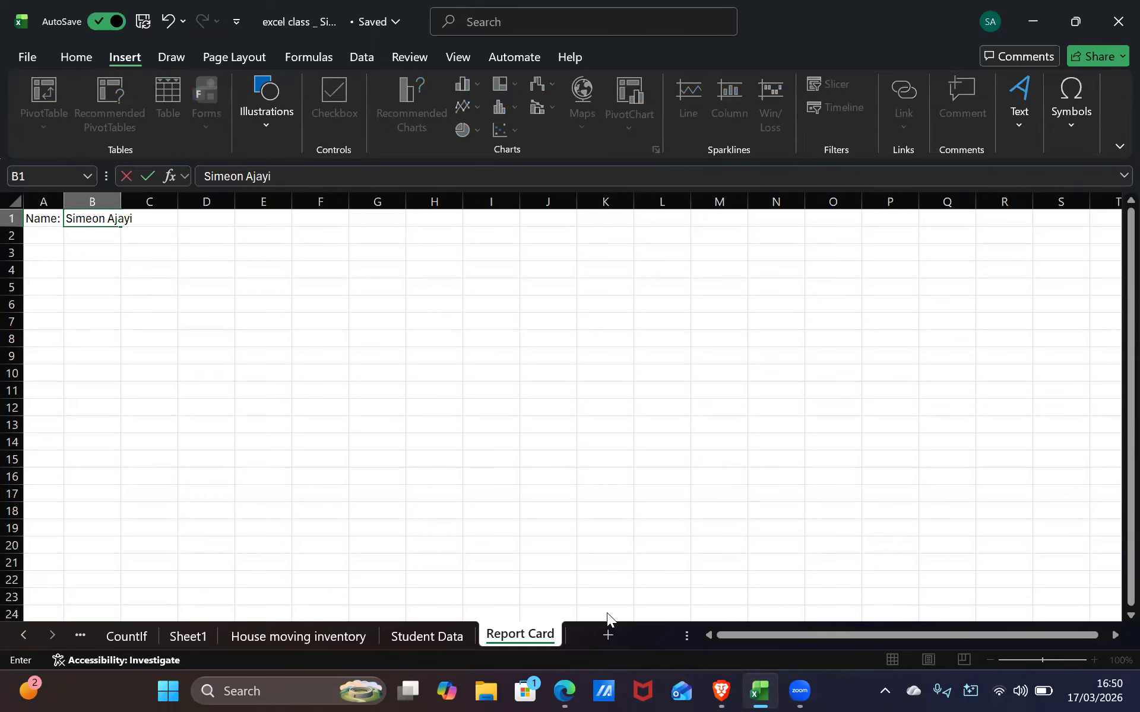
pyautogui.scroll(-1, 120, 270)
pyautogui.scroll(1, 120, 271)
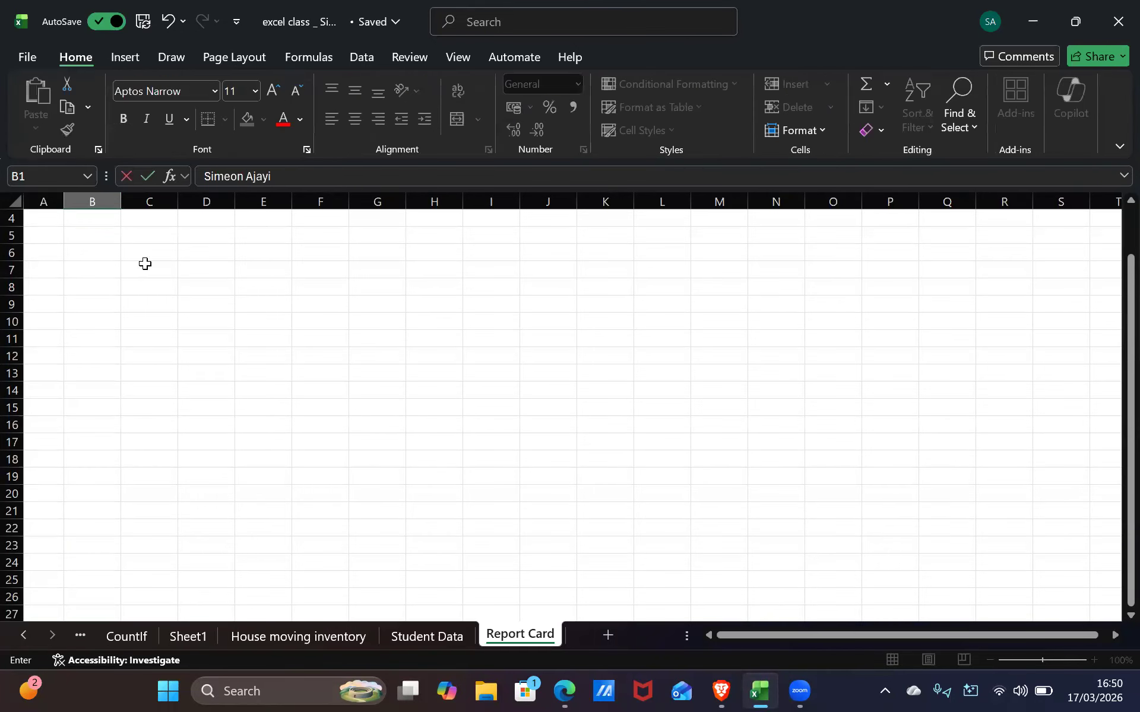
# Widen column B to about 20 so the student's name fits
pyautogui.click(122, 205)
pyautogui.moveTo(123, 205); pyautogui.dragTo(143, 207)
pyautogui.click(178, 242)
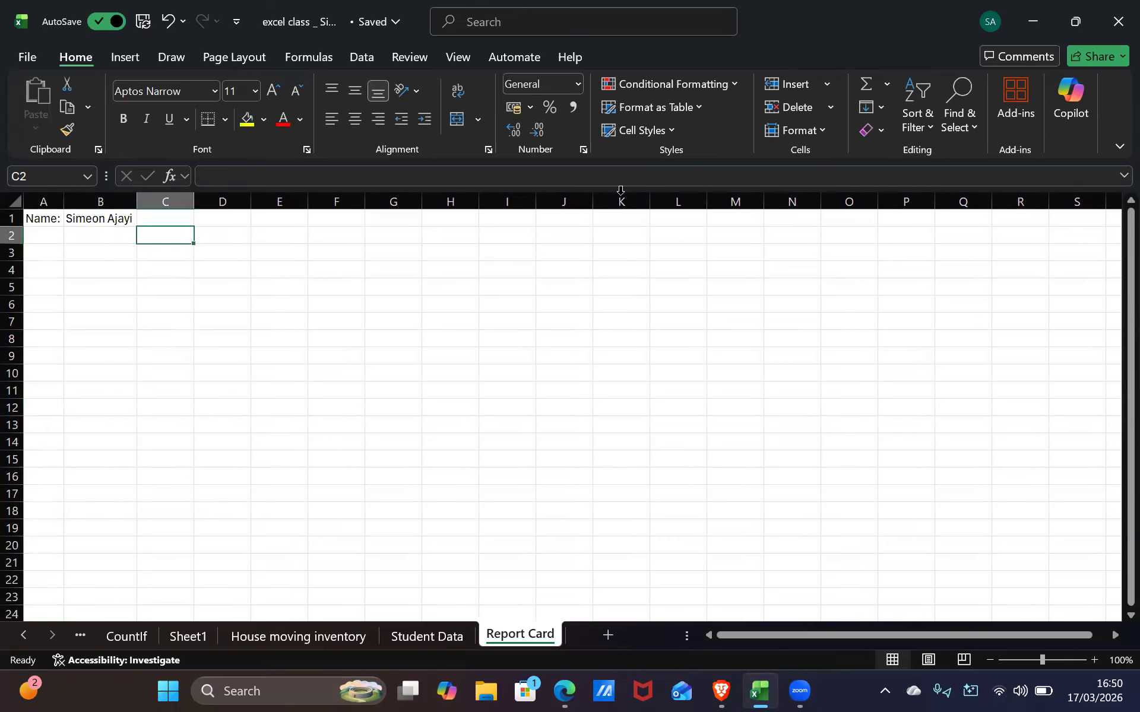
pyautogui.click(114, 220)
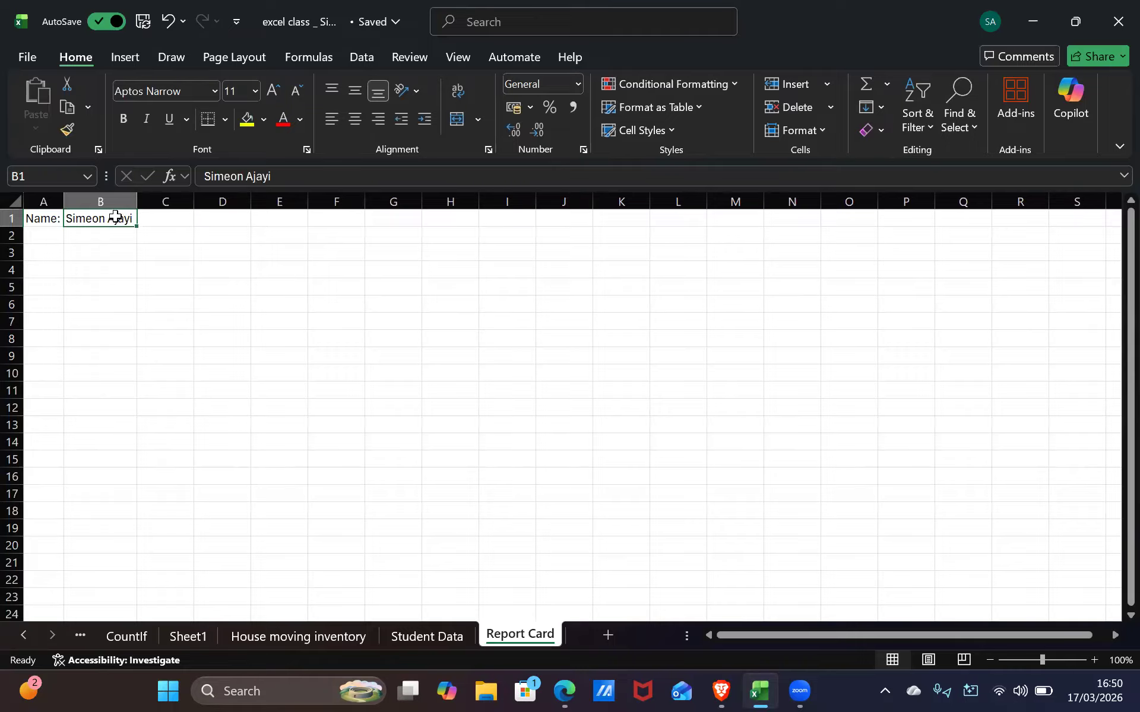
pyautogui.scroll(-1, 166, 262)
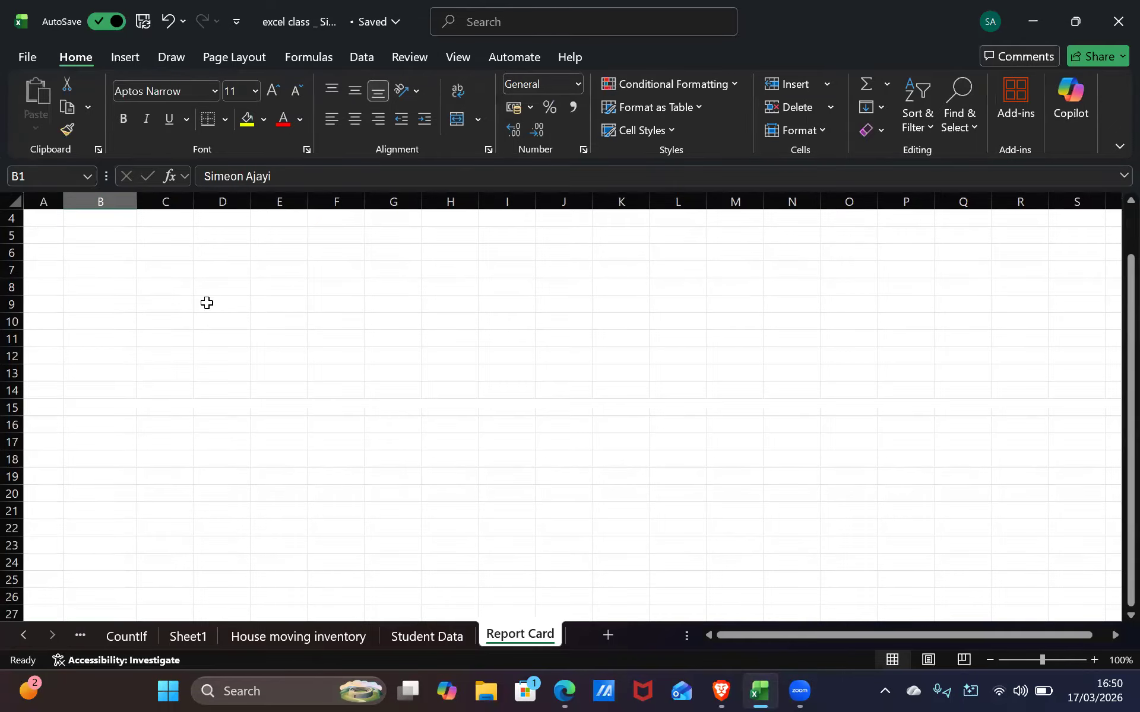
pyautogui.scroll(1, 206, 292)
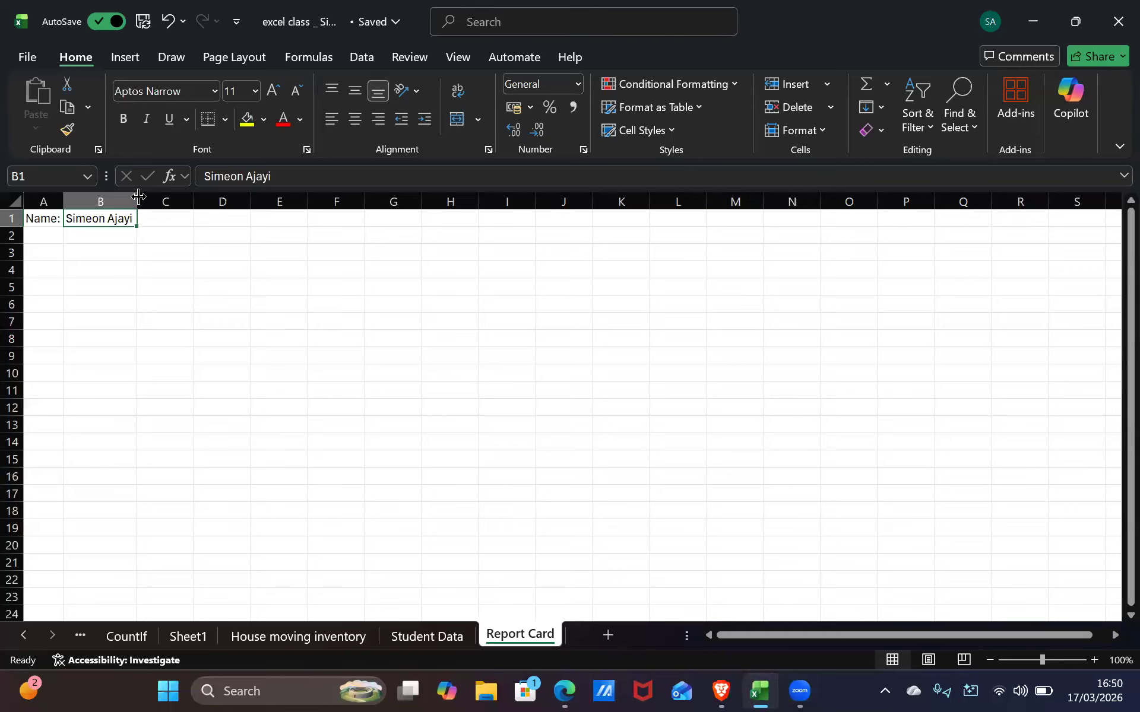
pyautogui.moveTo(140, 197); pyautogui.dragTo(205, 282)
pyautogui.click(204, 281)
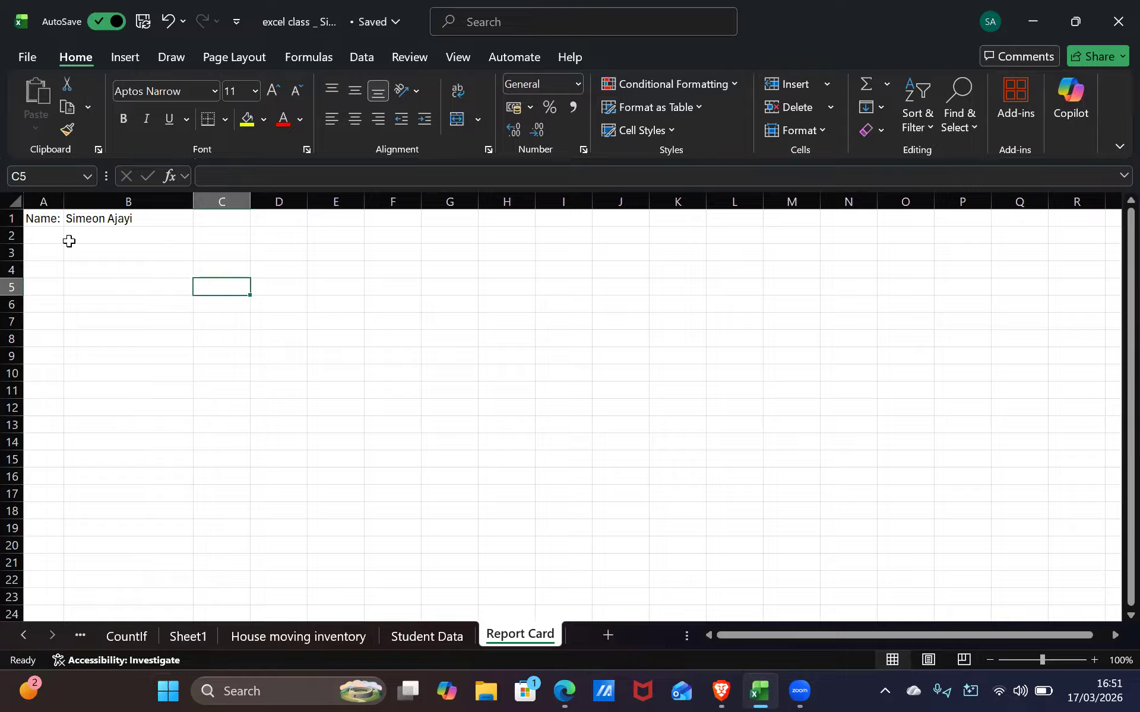
pyautogui.moveTo(64, 236); pyautogui.dragTo(13, 200)
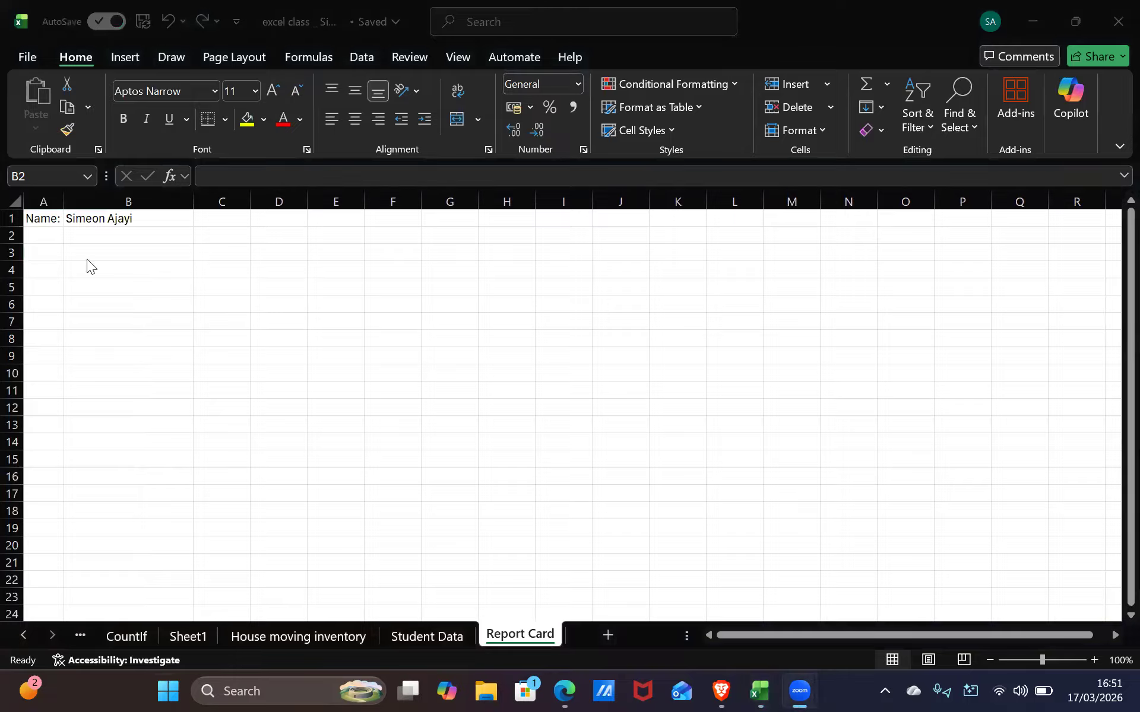
pyautogui.moveTo(57, 266); pyautogui.dragTo(66, 267)
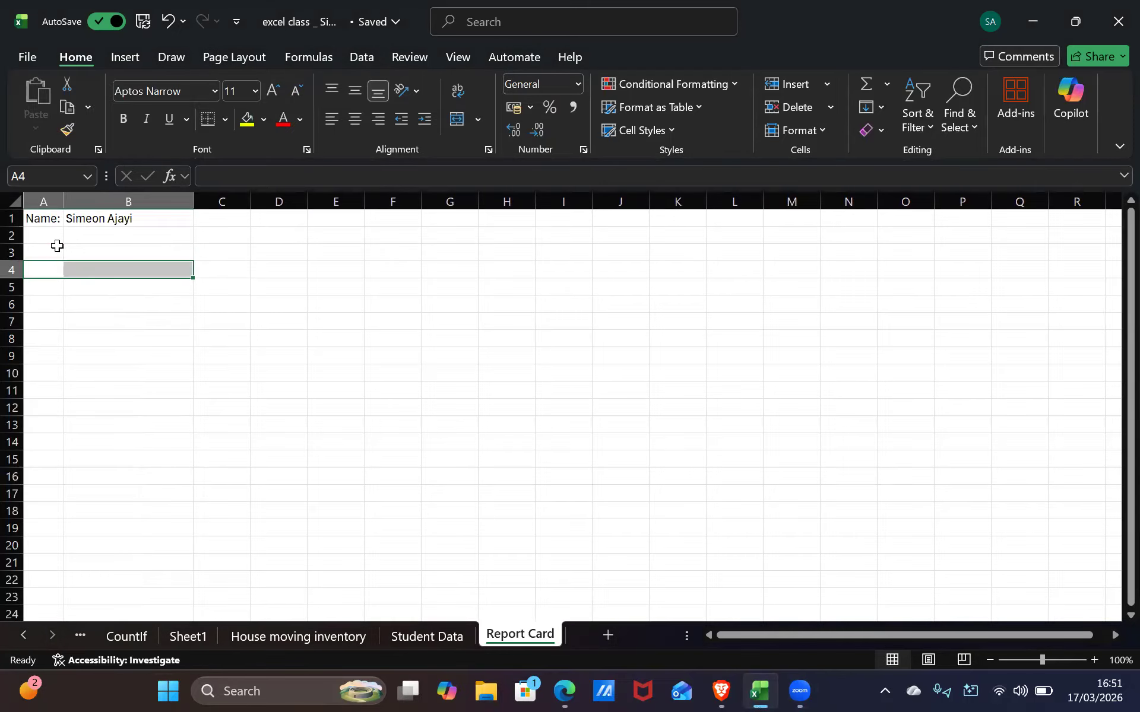
pyautogui.click(55, 254)
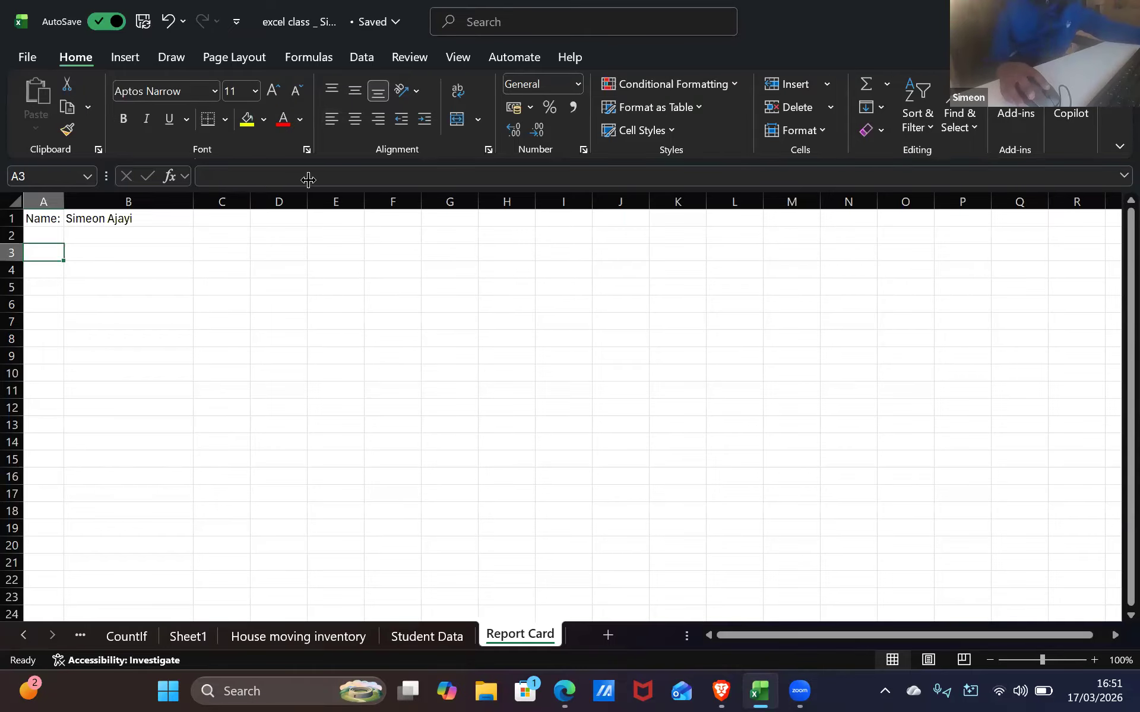
pyautogui.hotkey('alt', 'Tab')
pyautogui.press('Tab')
pyautogui.press('Tab')
pyautogui.press('Tab')
pyautogui.press('Tab')
pyautogui.press('Tab')
pyautogui.press('Tab')
pyautogui.press('Tab')
pyautogui.press('Tab')
pyautogui.press('Tab')
pyautogui.press('Tab')
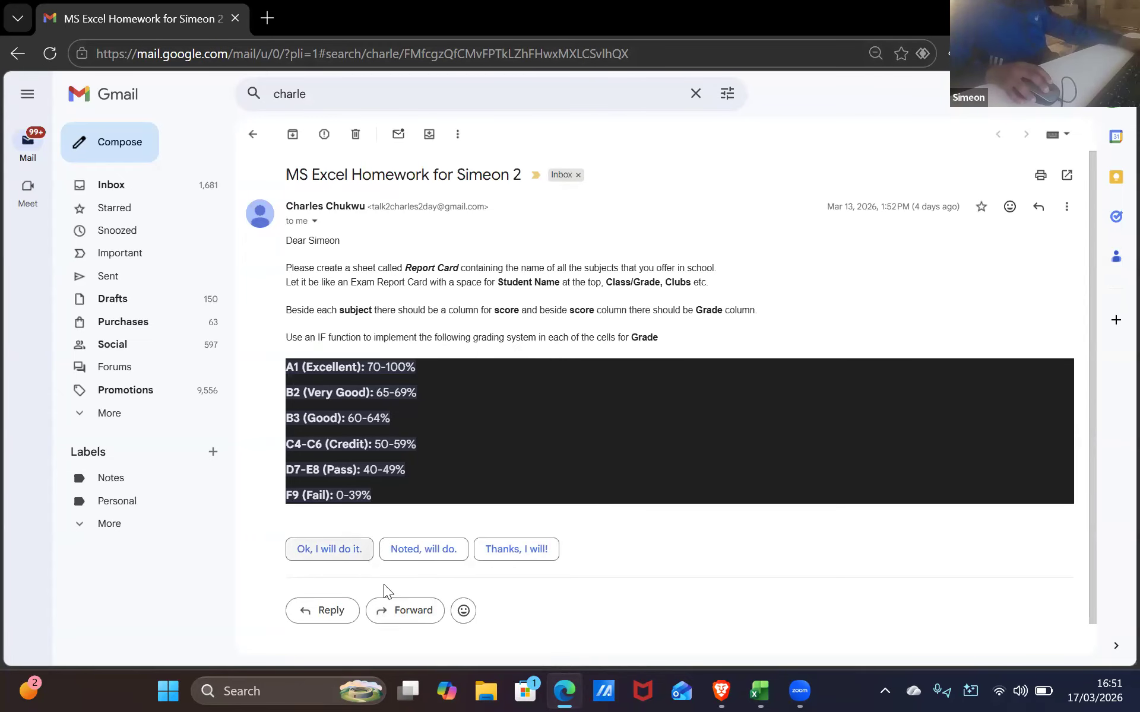
pyautogui.hotkey('alt', 'Tab')
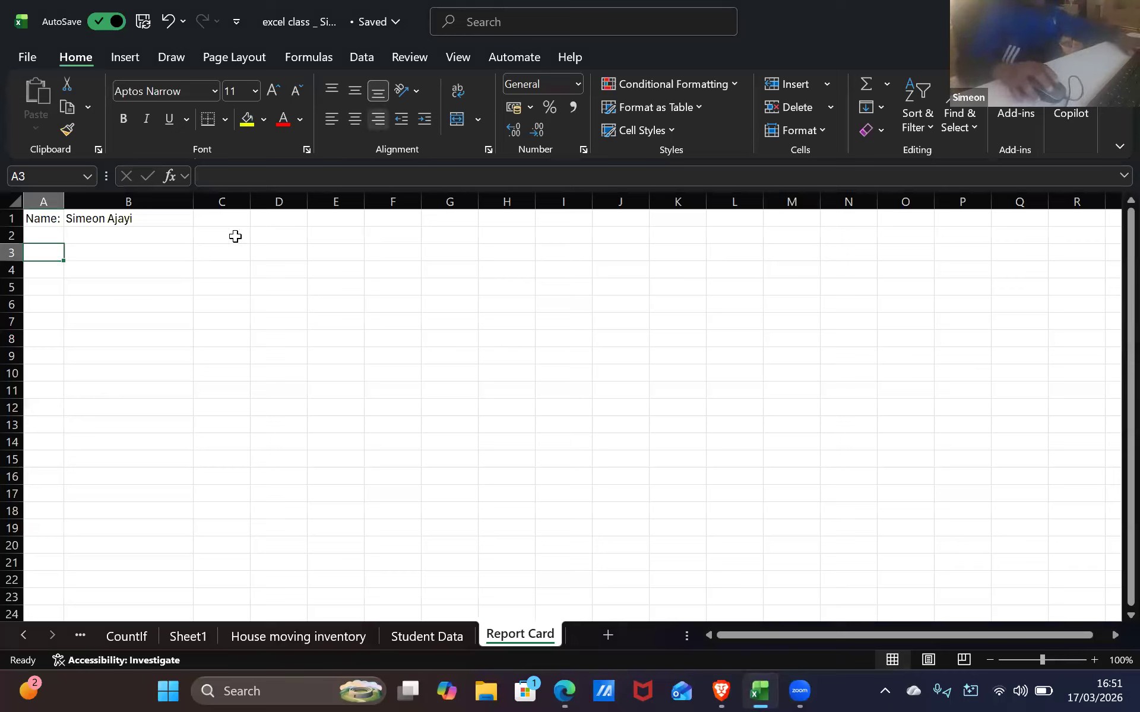
# Type 'Englis' into C3, then go back and clear the partial retyped subject entry
pyautogui.click(227, 256)
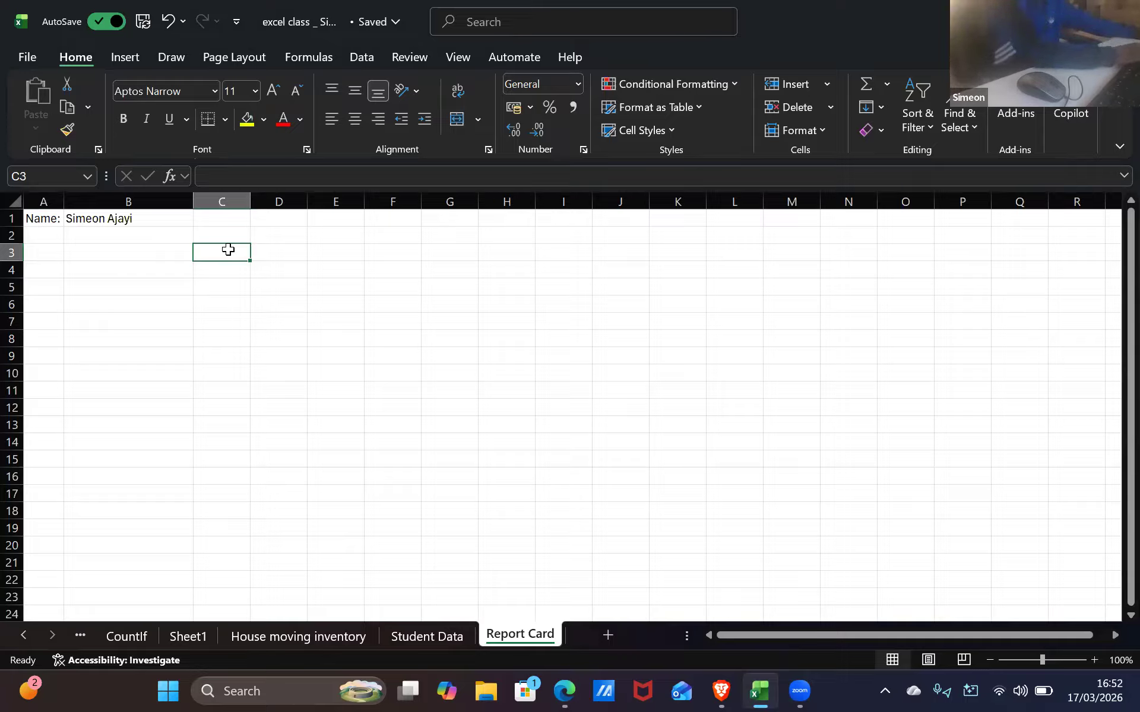
pyautogui.write('Englis')
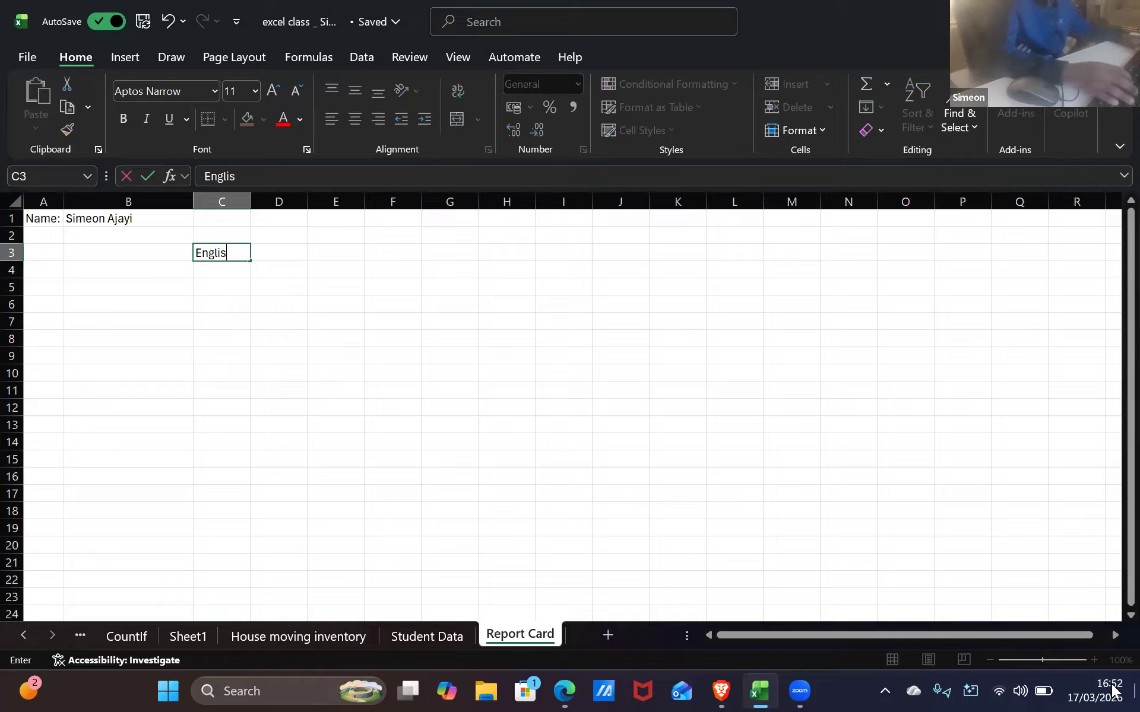
pyautogui.press('Return')
pyautogui.press('Up')
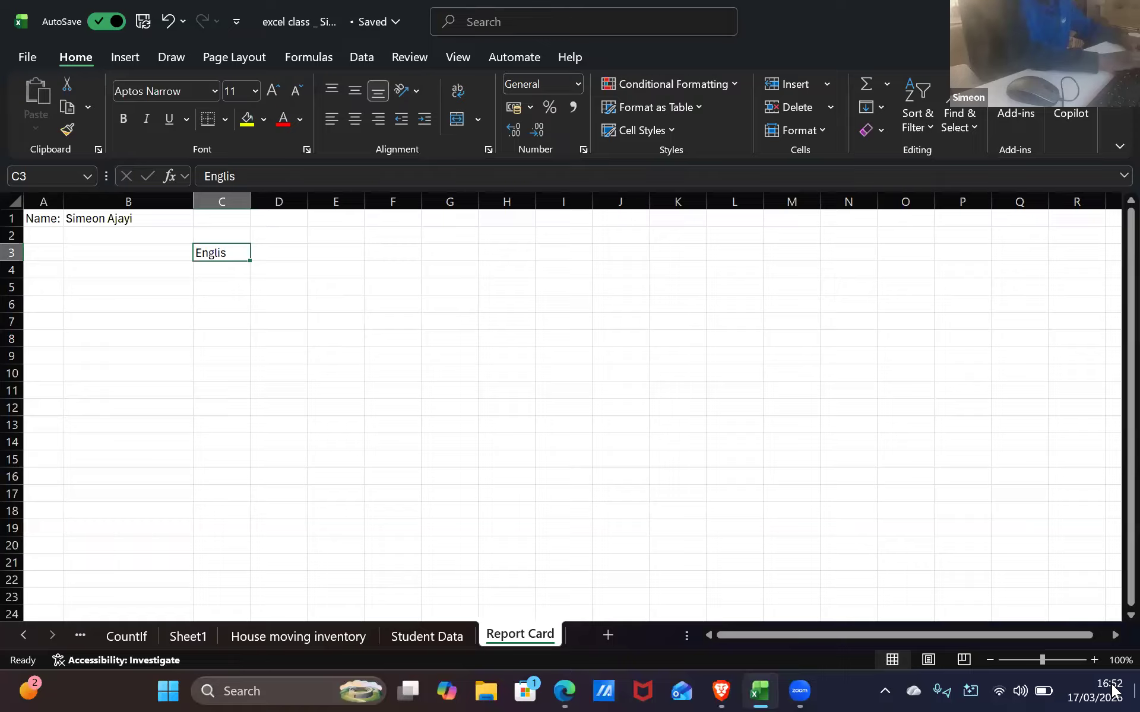
pyautogui.write('h')
pyautogui.press('BackSpace')
pyautogui.write('Engl')
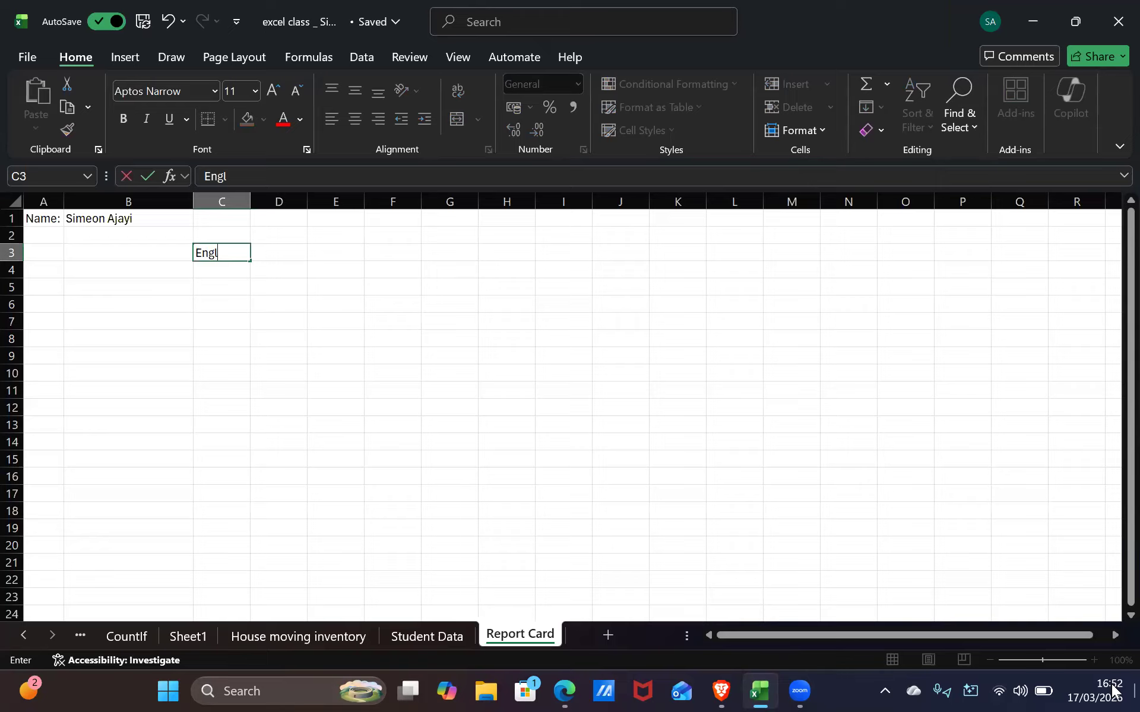
pyautogui.press('BackSpace')
pyautogui.press('BackSpace')
# Glance at the homework e-mail, then bring the Excel workbook back to the front
pyautogui.hotkey('alt', 'Tab')
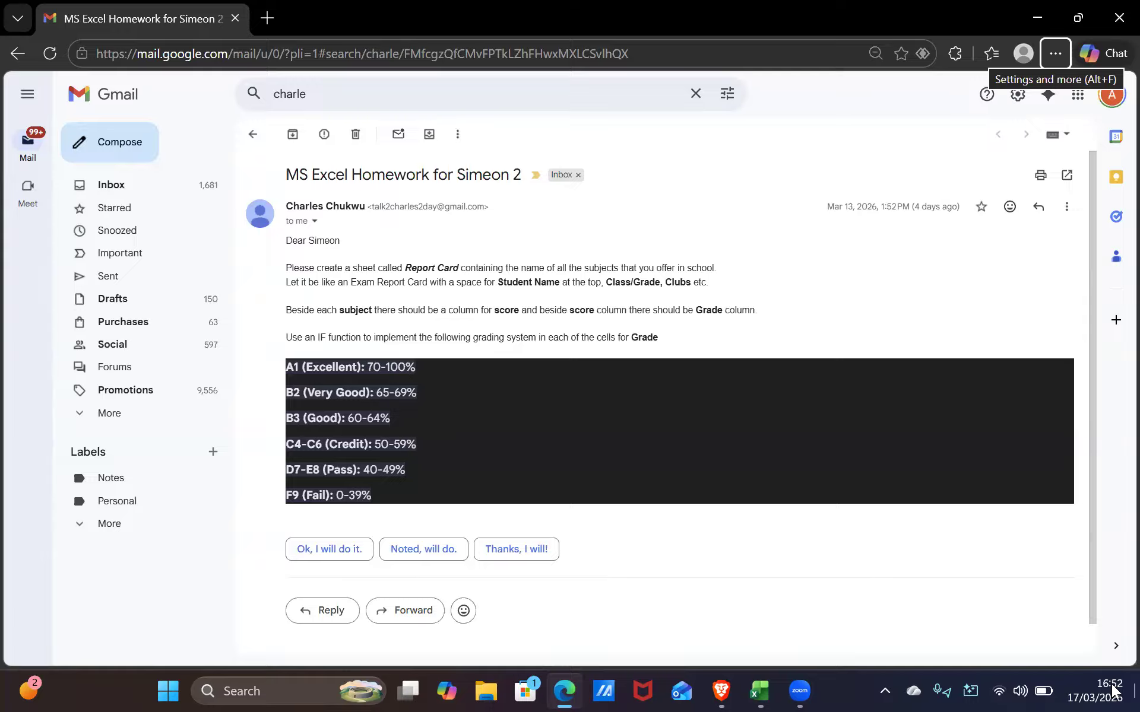
pyautogui.click(759, 690)
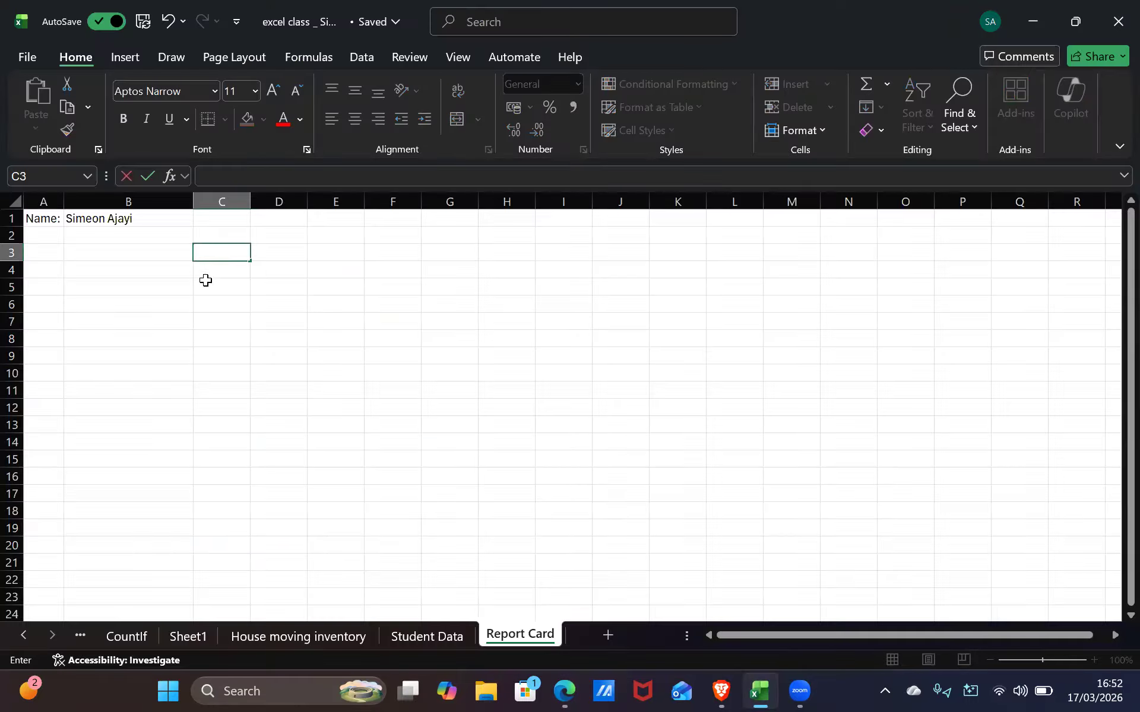
pyautogui.click(215, 230)
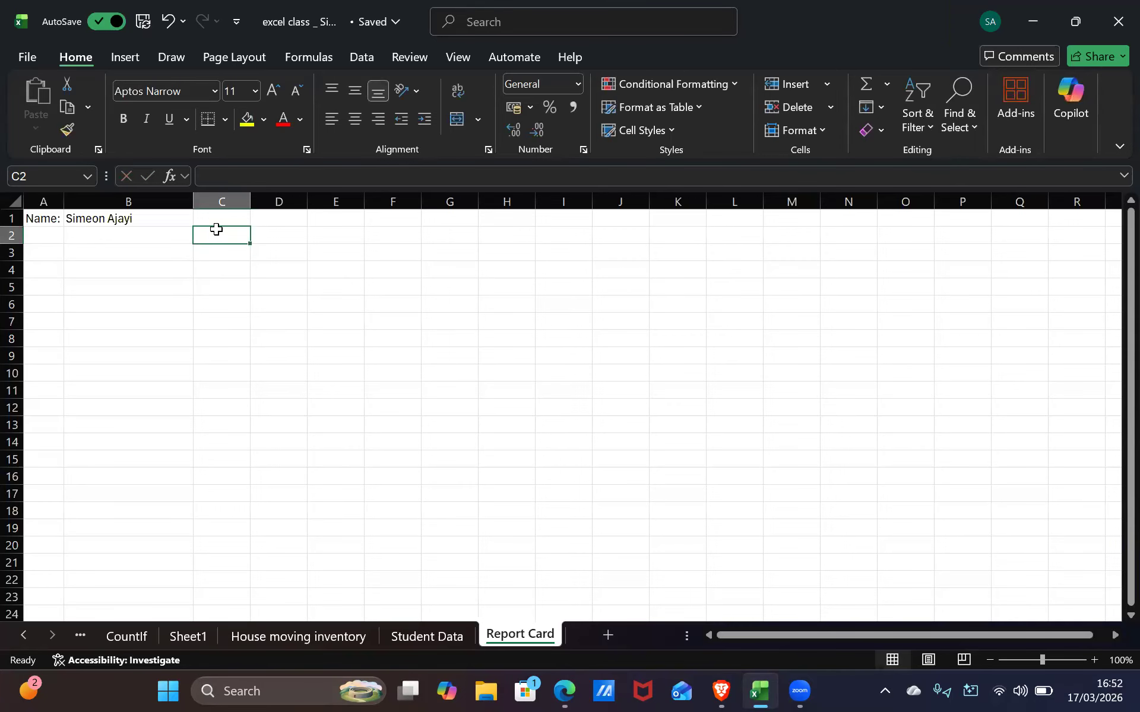
pyautogui.click(197, 217)
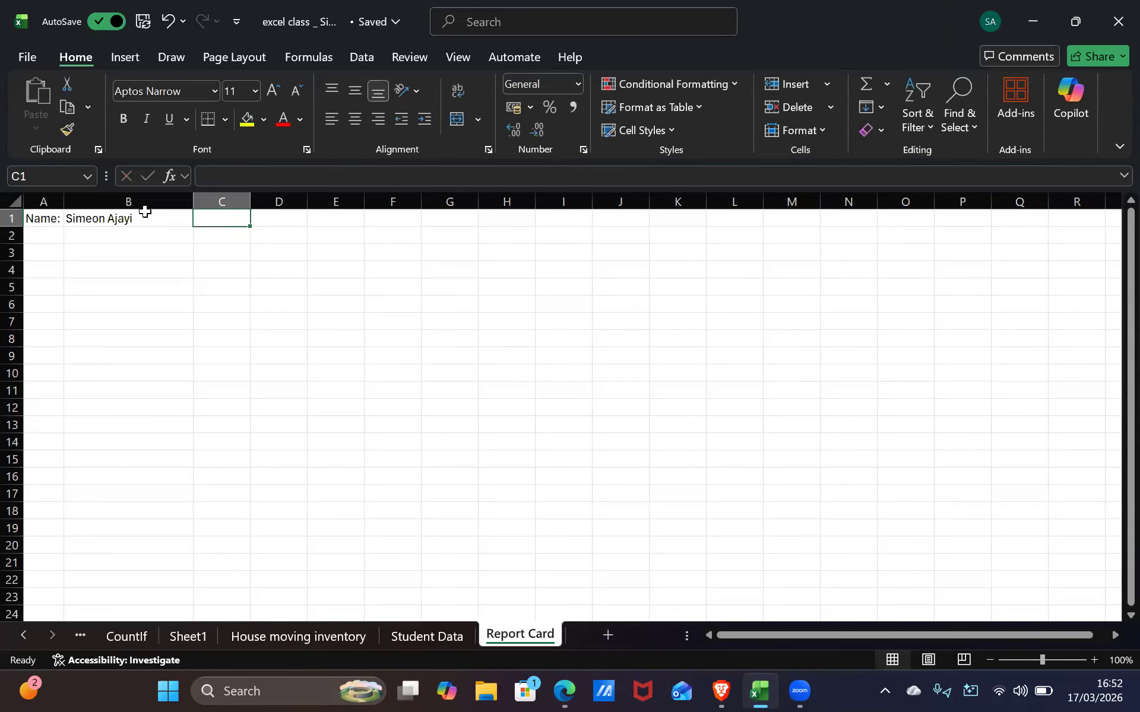
pyautogui.write('Yer')
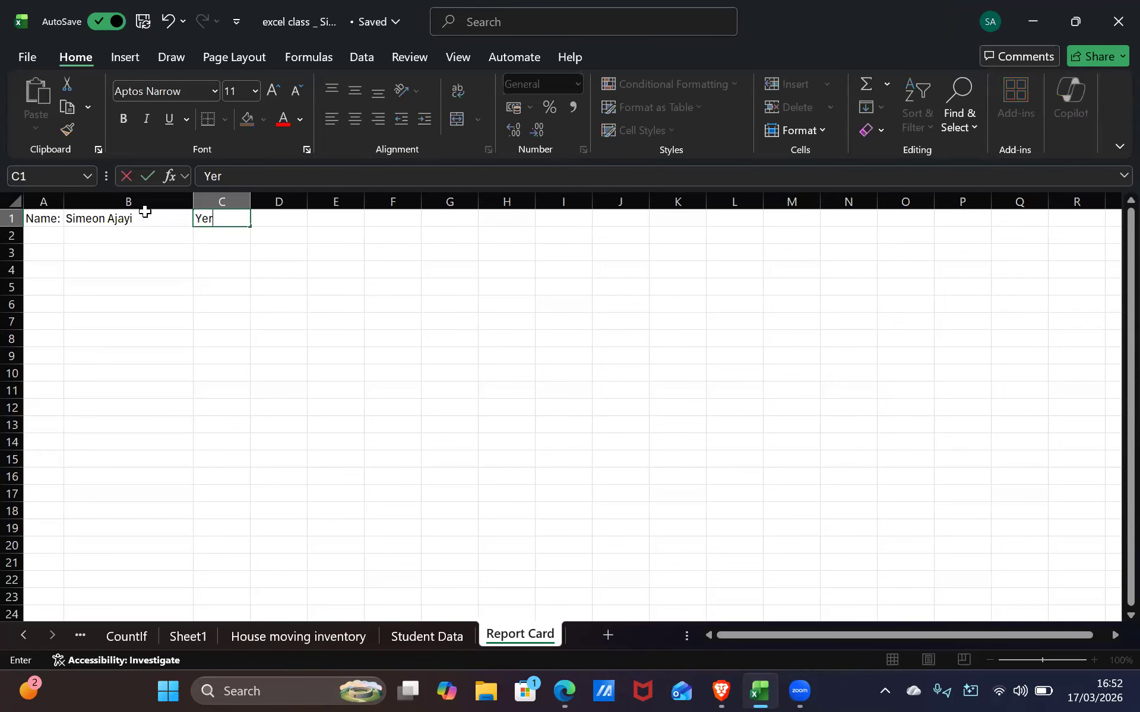
pyautogui.write('r 7')
pyautogui.write('9')
pyautogui.click(278, 288)
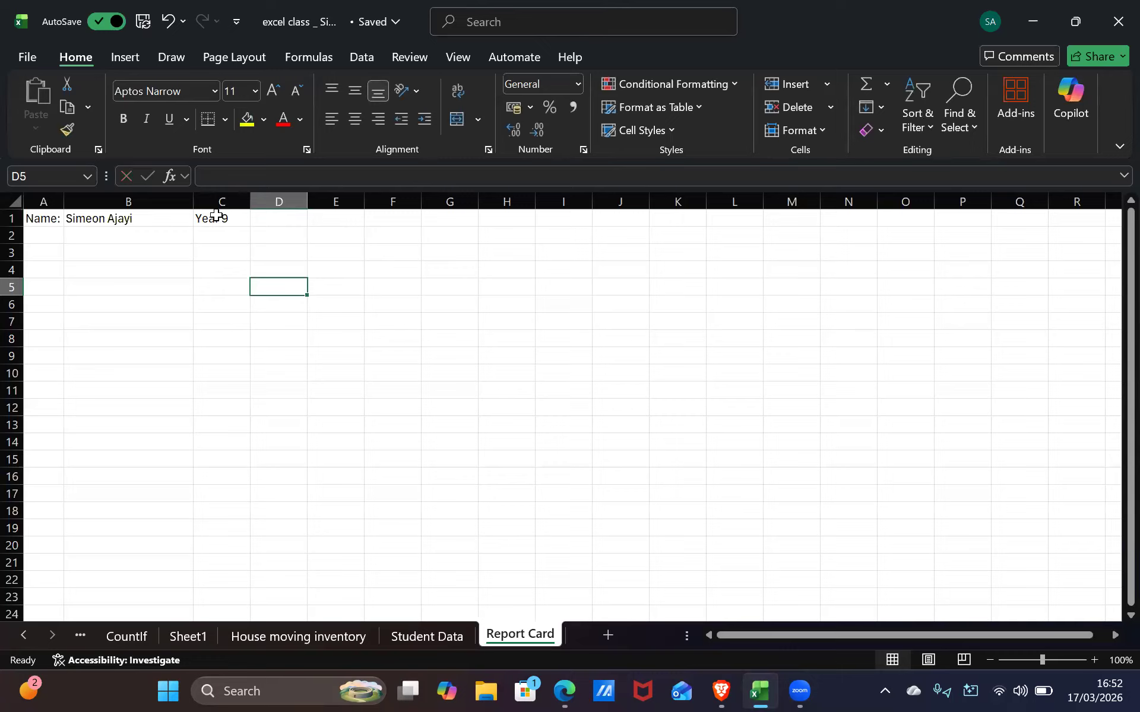
pyautogui.click(224, 217)
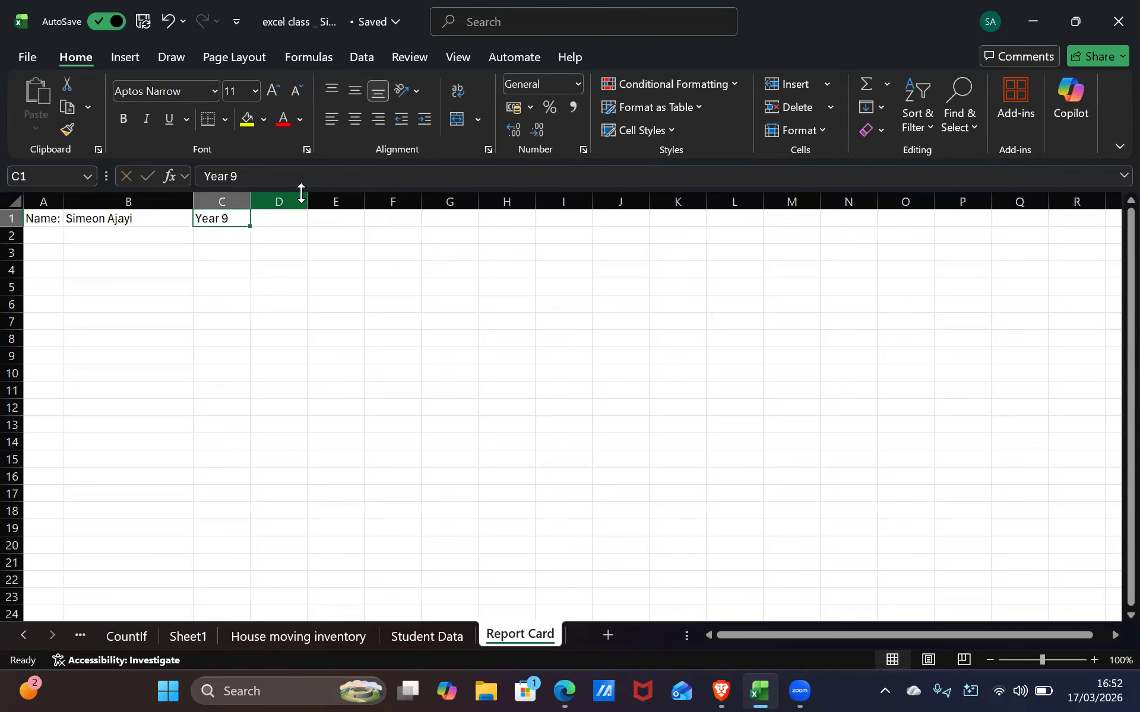
pyautogui.press('BackSpace')
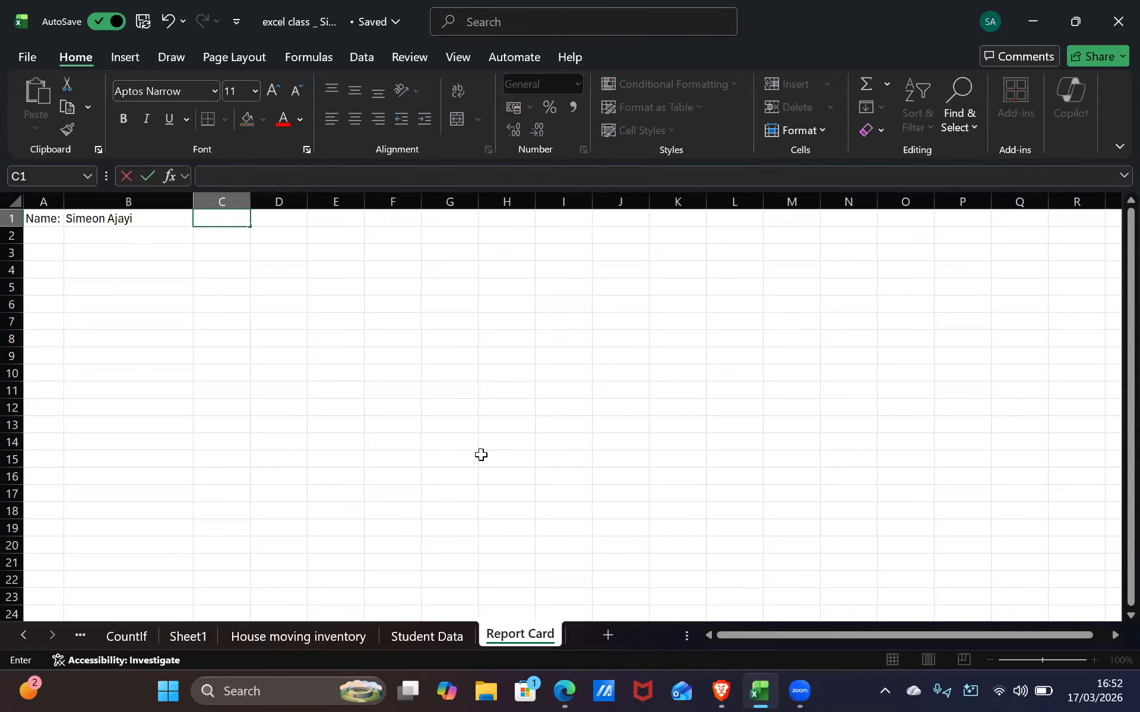
pyautogui.moveTo(615, 425); pyautogui.dragTo(156, 408)
pyautogui.moveTo(155, 339); pyautogui.dragTo(155, 321)
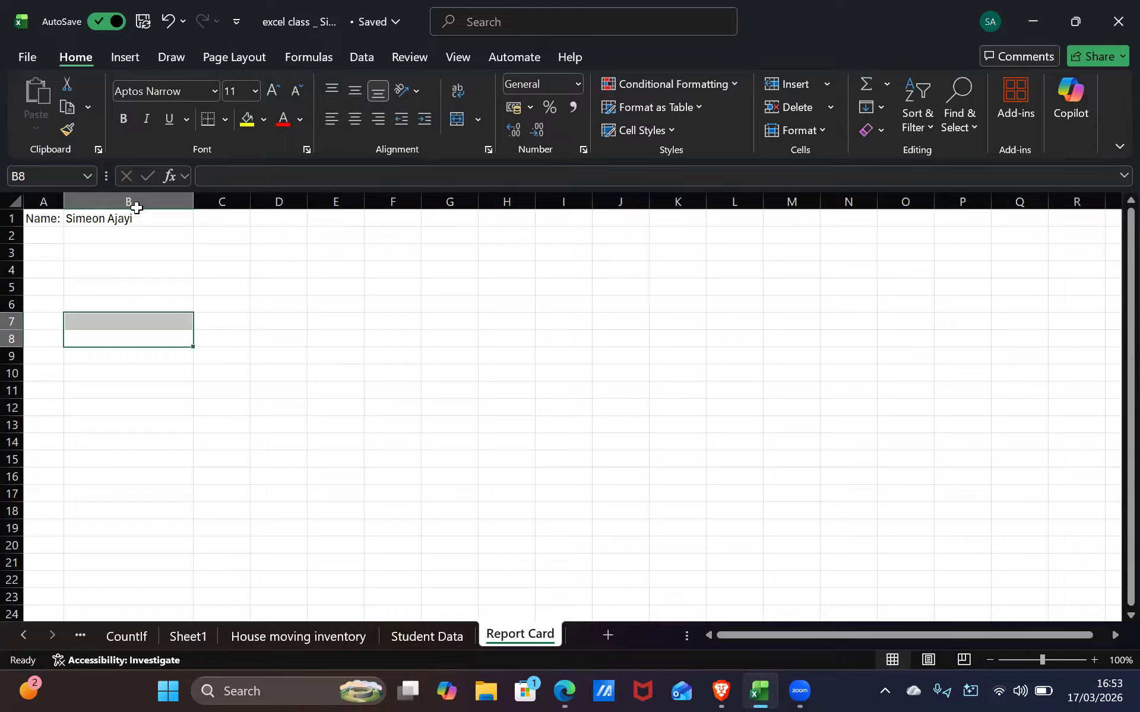
pyautogui.click(160, 234)
pyautogui.click(159, 215)
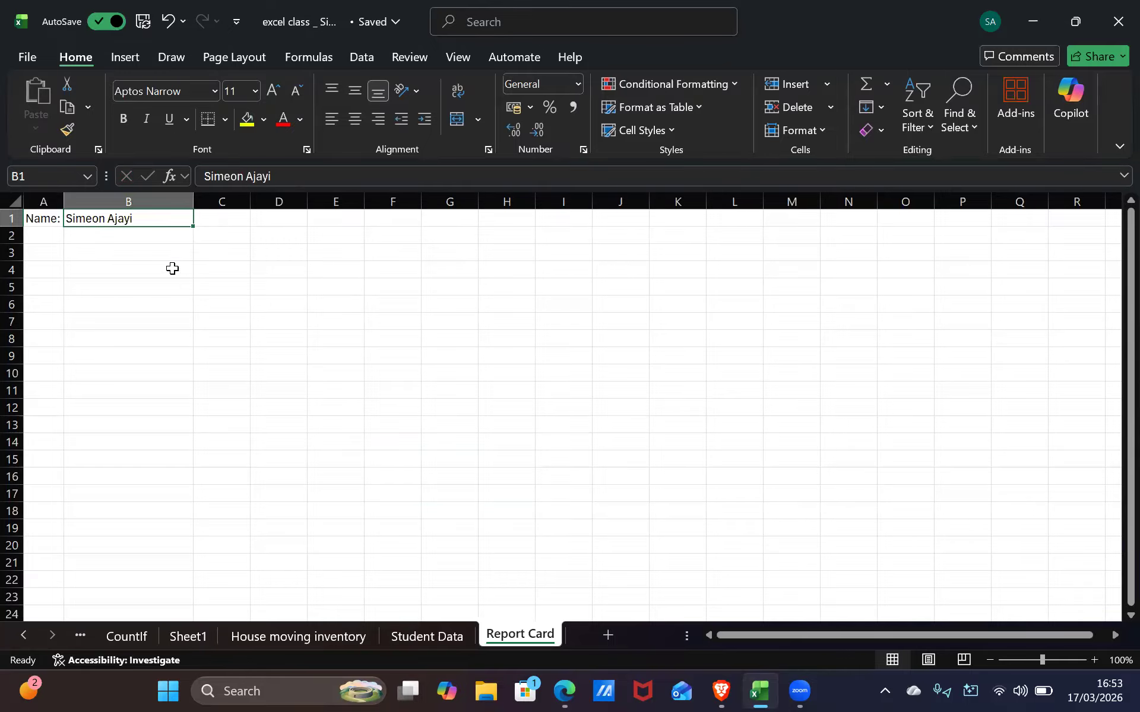
pyautogui.moveTo(271, 234); pyautogui.dragTo(238, 253)
pyautogui.click(267, 319)
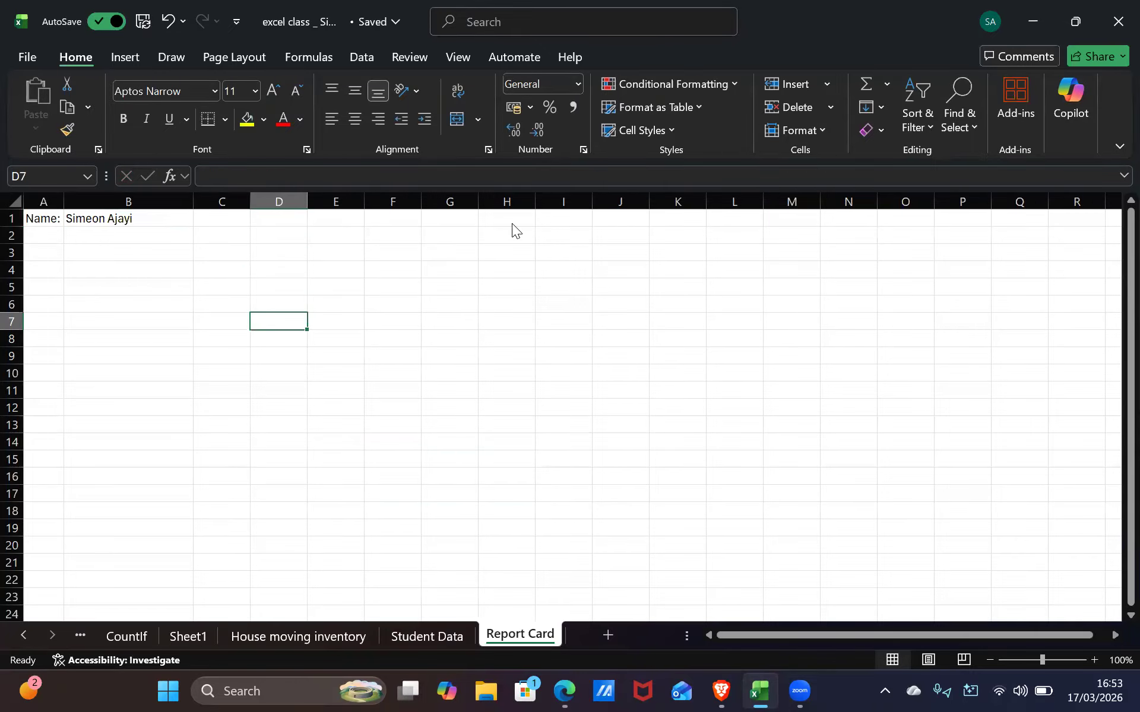
pyautogui.scroll(-2, 514, 229)
pyautogui.click(392, 390)
pyautogui.scroll(2, 379, 272)
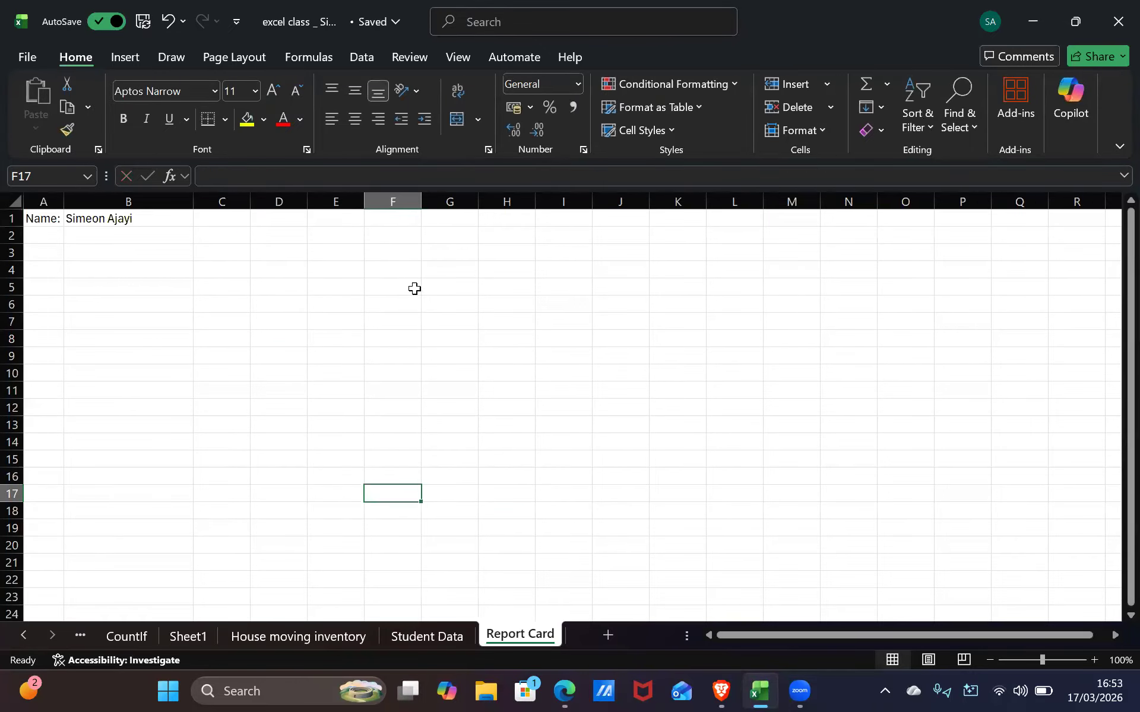
pyautogui.click(224, 234)
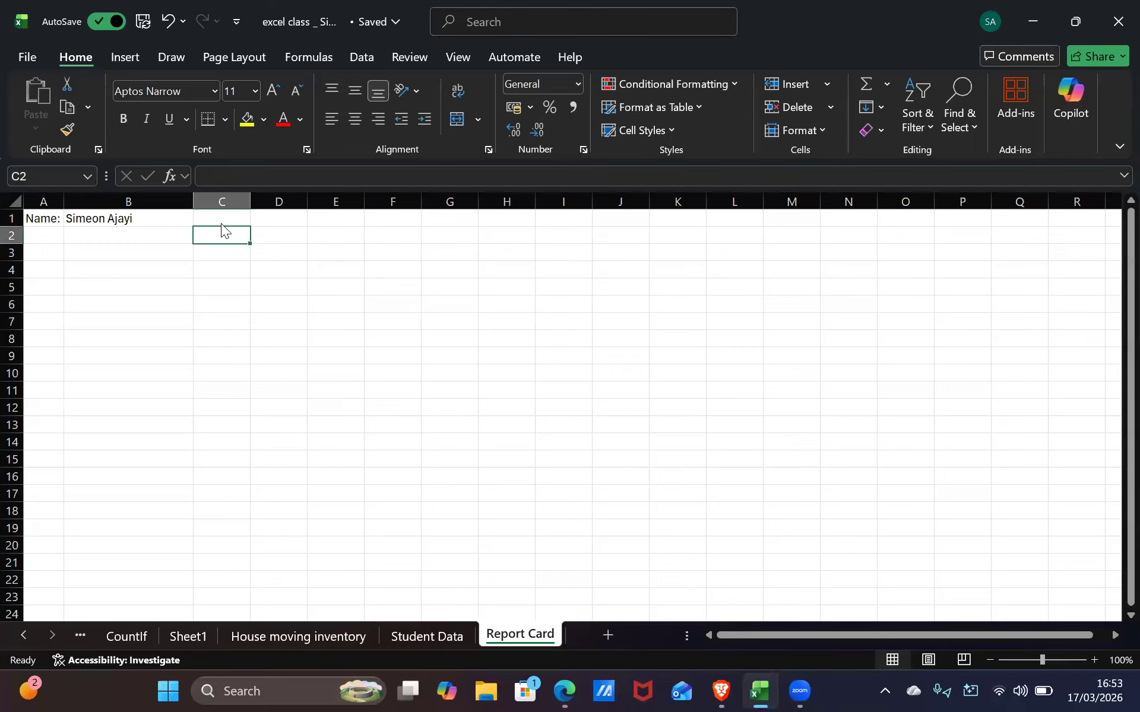
pyautogui.click(226, 218)
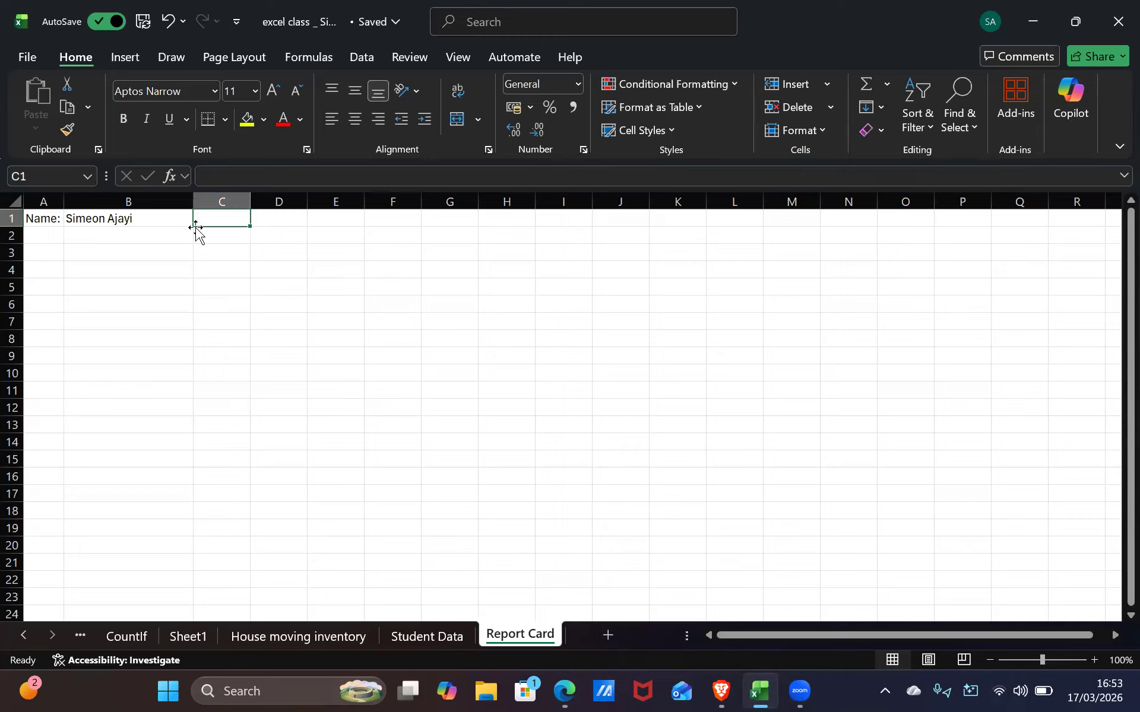
# Clear the old contents of C1, the student's name in B1 and the Name: label in A1
pyautogui.write('Repor')
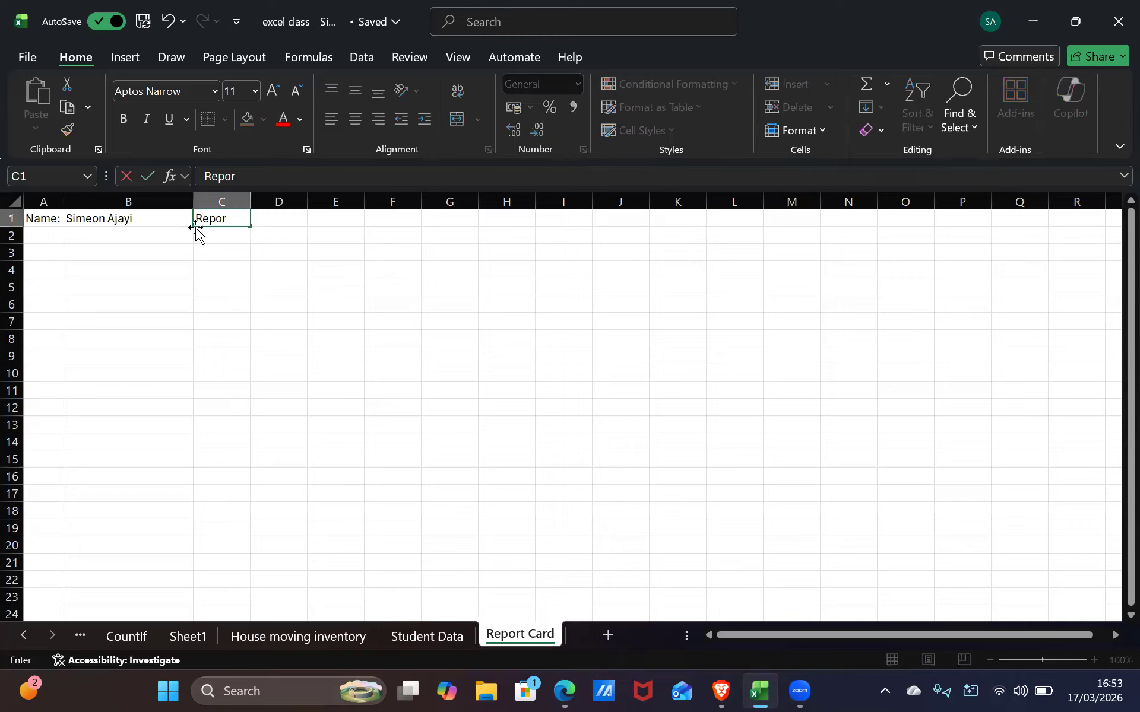
pyautogui.write('t Card')
pyautogui.press('BackSpace')
pyautogui.press('BackSpace')
pyautogui.press('BackSpace')
pyautogui.press('BackSpace')
pyautogui.press('BackSpace')
pyautogui.press('BackSpace')
pyautogui.press('BackSpace')
pyautogui.press('BackSpace')
pyautogui.press('BackSpace')
pyautogui.press('BackSpace')
pyautogui.press('BackSpace')
pyautogui.click(102, 218)
pyautogui.press('BackSpace')
pyautogui.click(37, 204)
pyautogui.moveTo(110, 250); pyautogui.dragTo(83, 264)
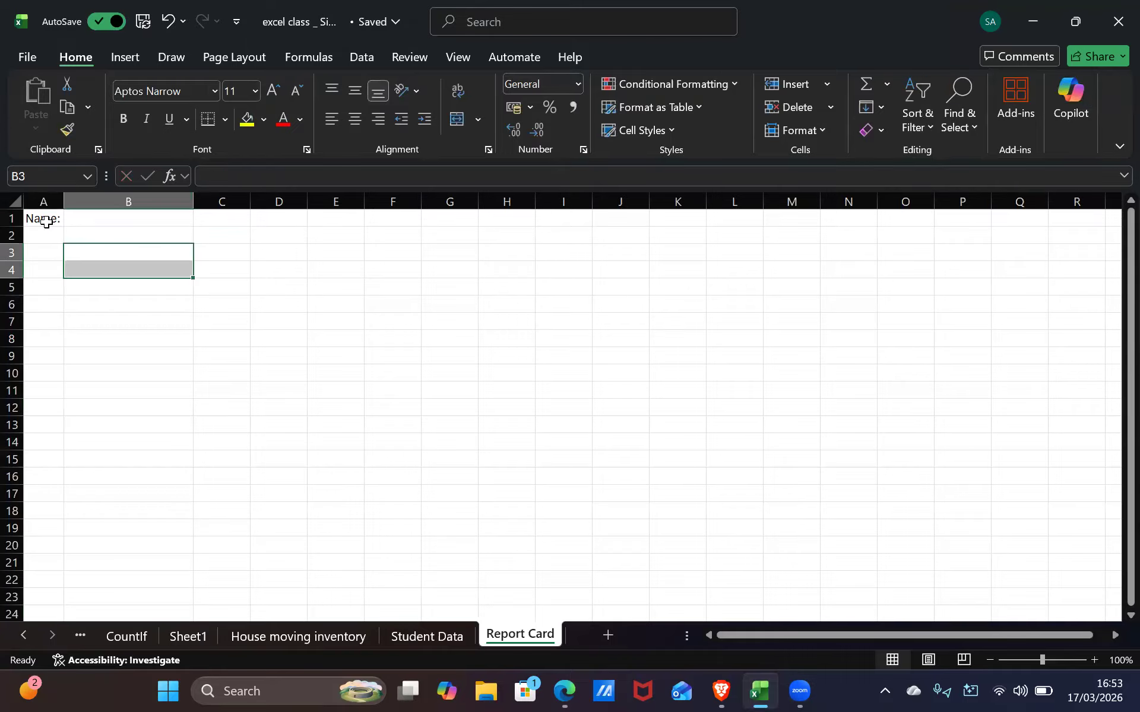
pyautogui.click(46, 222)
pyautogui.press('BackSpace')
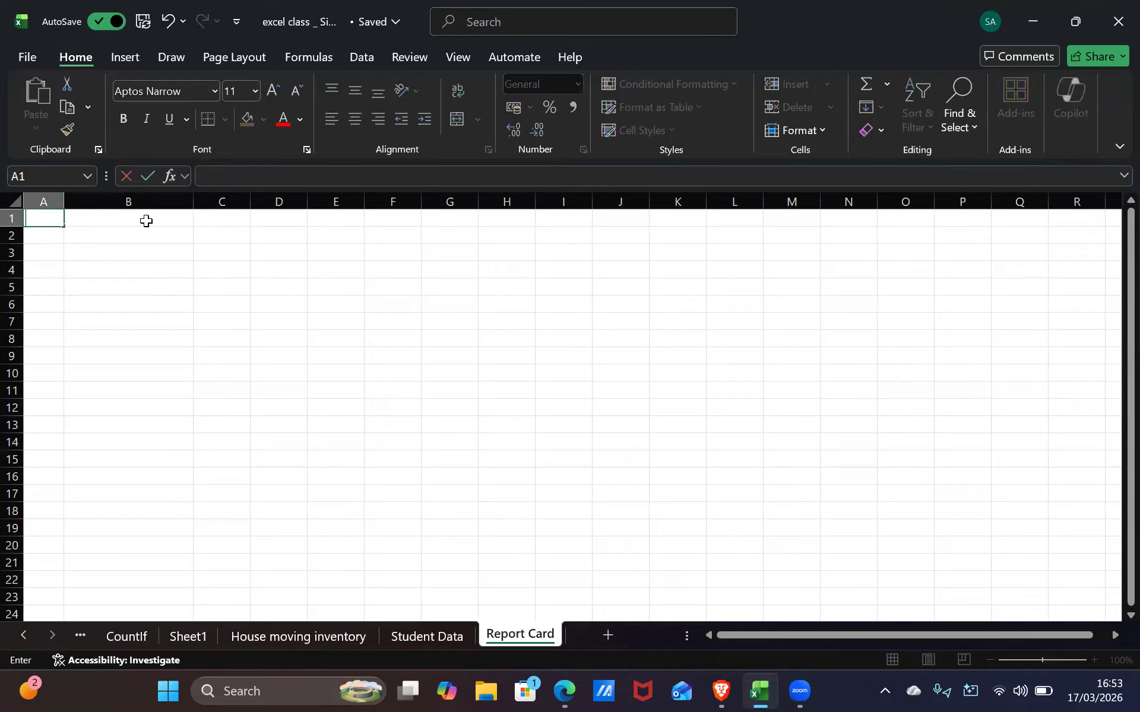
# Type 'Report Card' as the title in cell A1
pyautogui.write('Report Card')
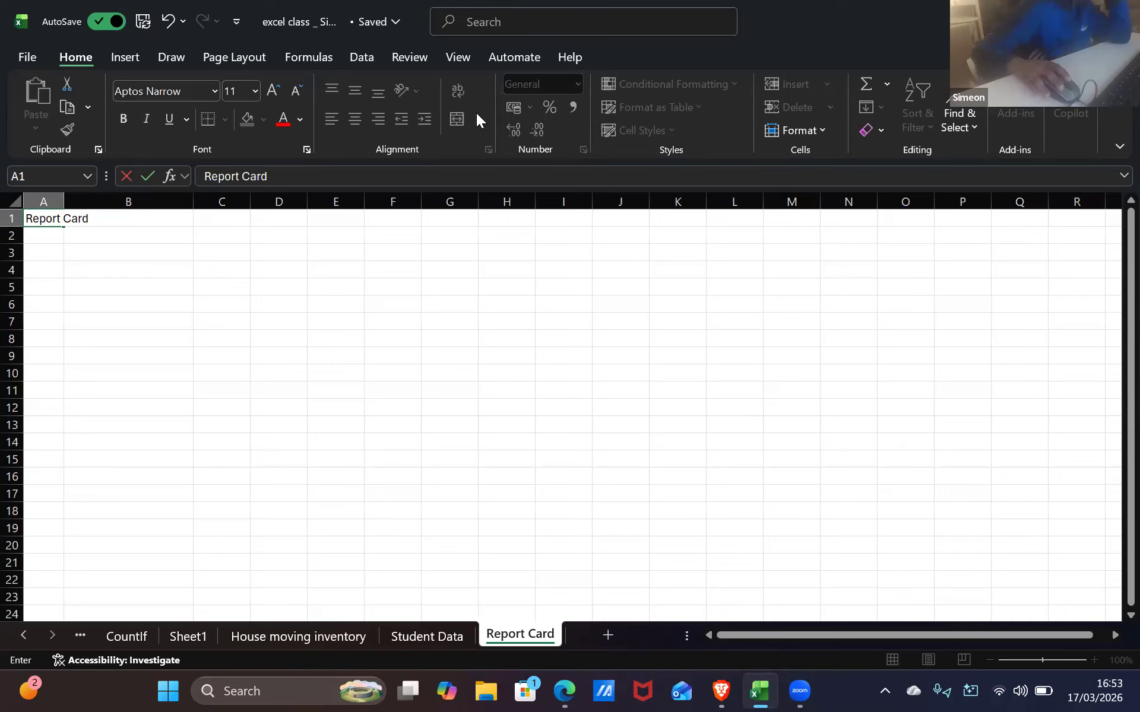
pyautogui.click(113, 53)
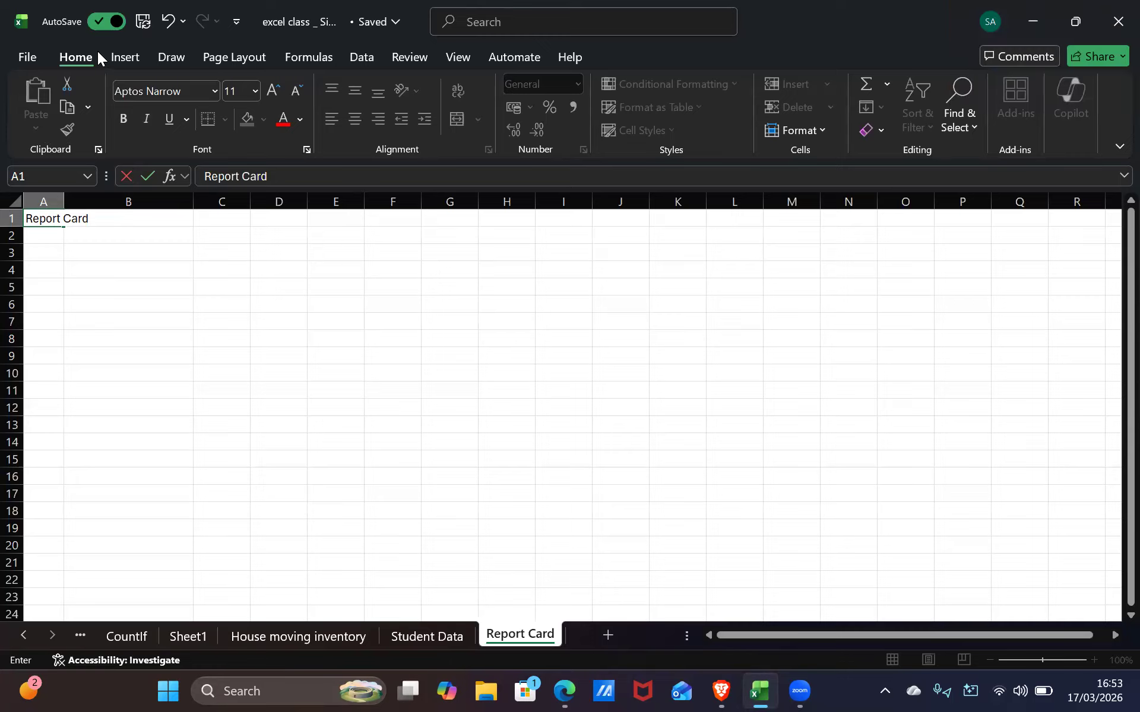
pyautogui.click(95, 52)
pyautogui.click(348, 270)
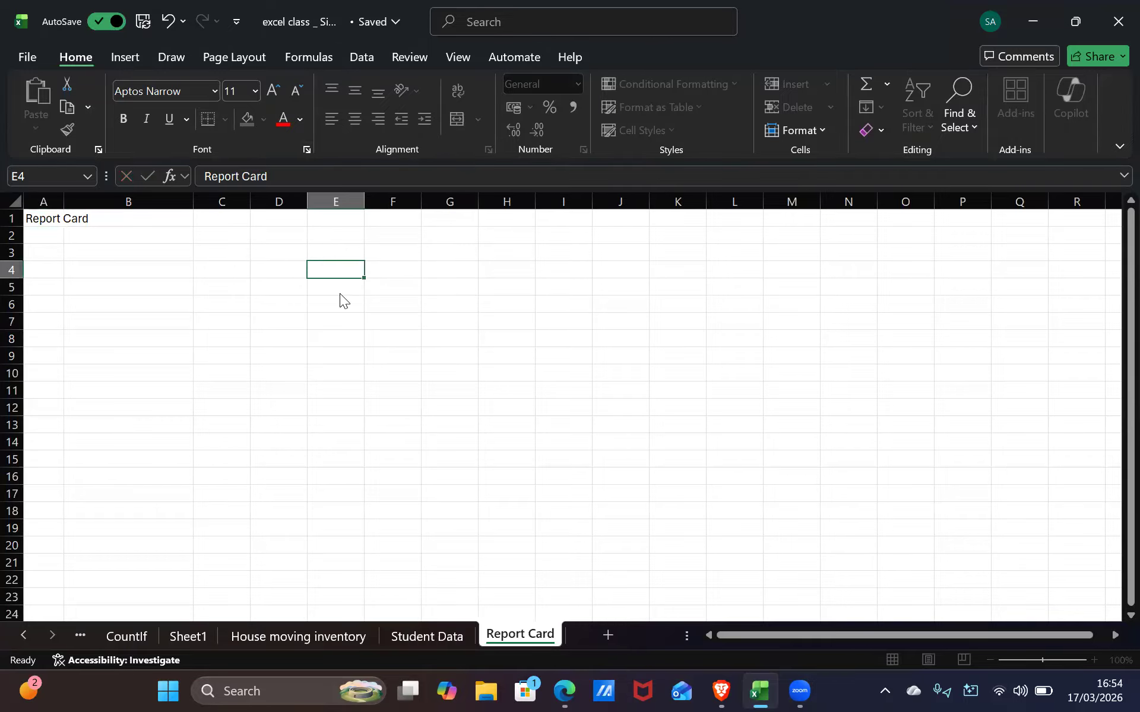
pyautogui.rightClick(348, 270)
pyautogui.press('Escape')
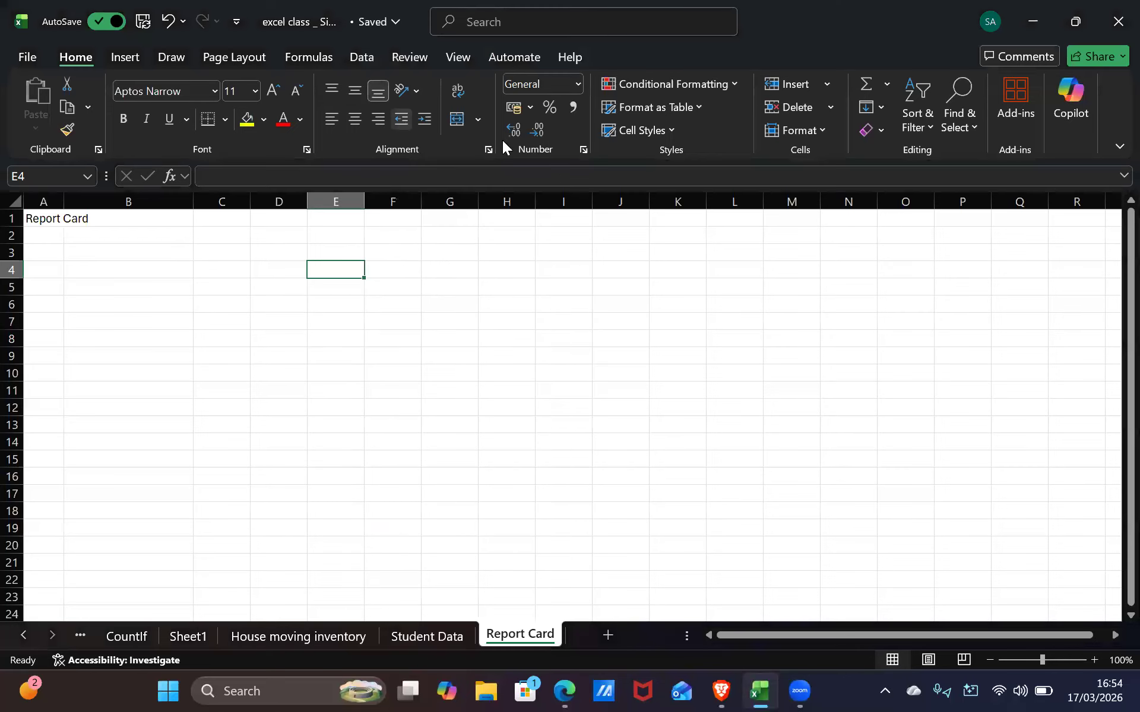
pyautogui.click(101, 217)
pyautogui.moveTo(51, 223); pyautogui.dragTo(51, 235)
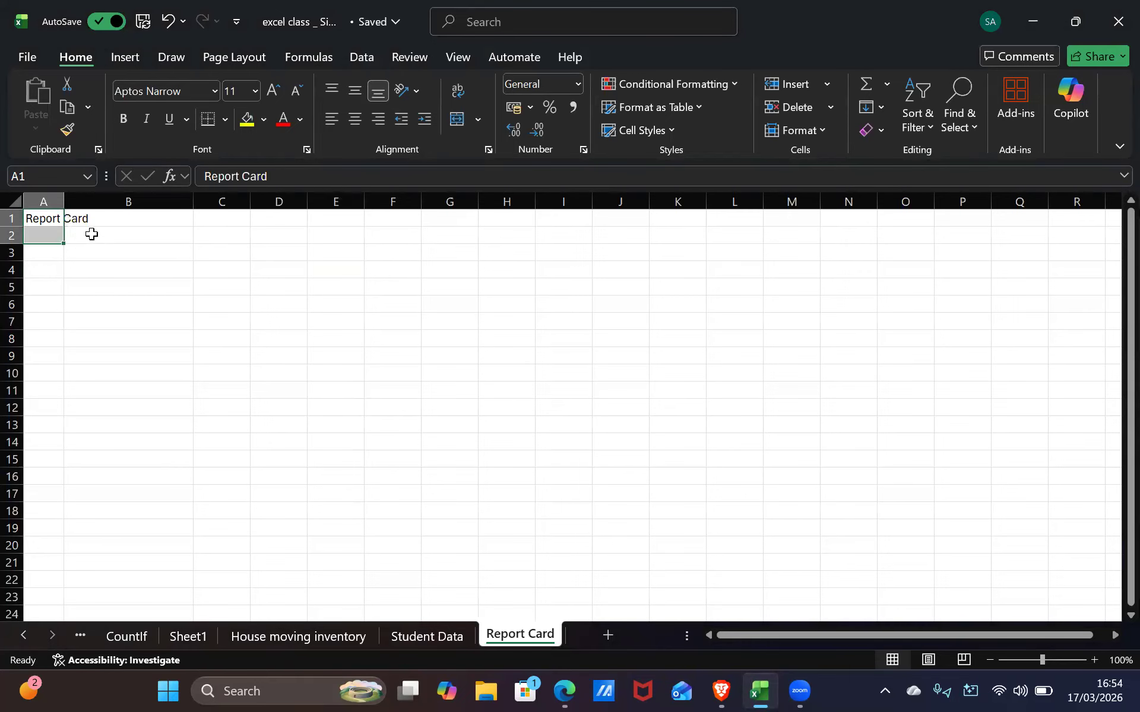
pyautogui.click(96, 240)
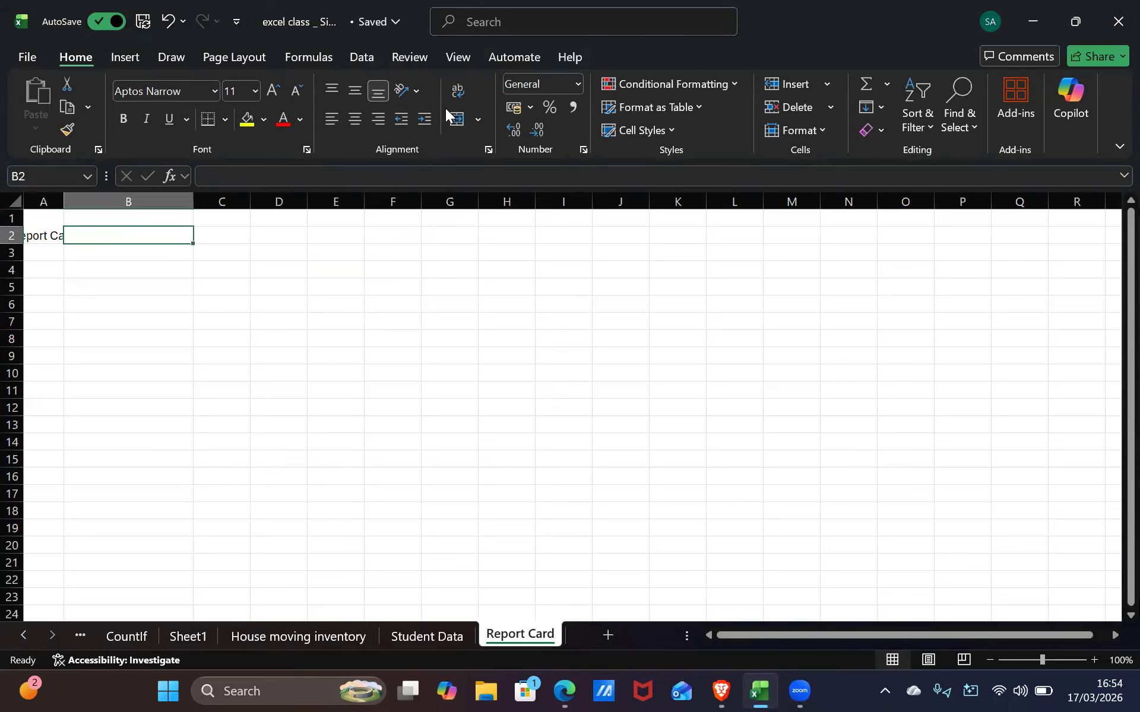
pyautogui.click(453, 122)
pyautogui.click(54, 251)
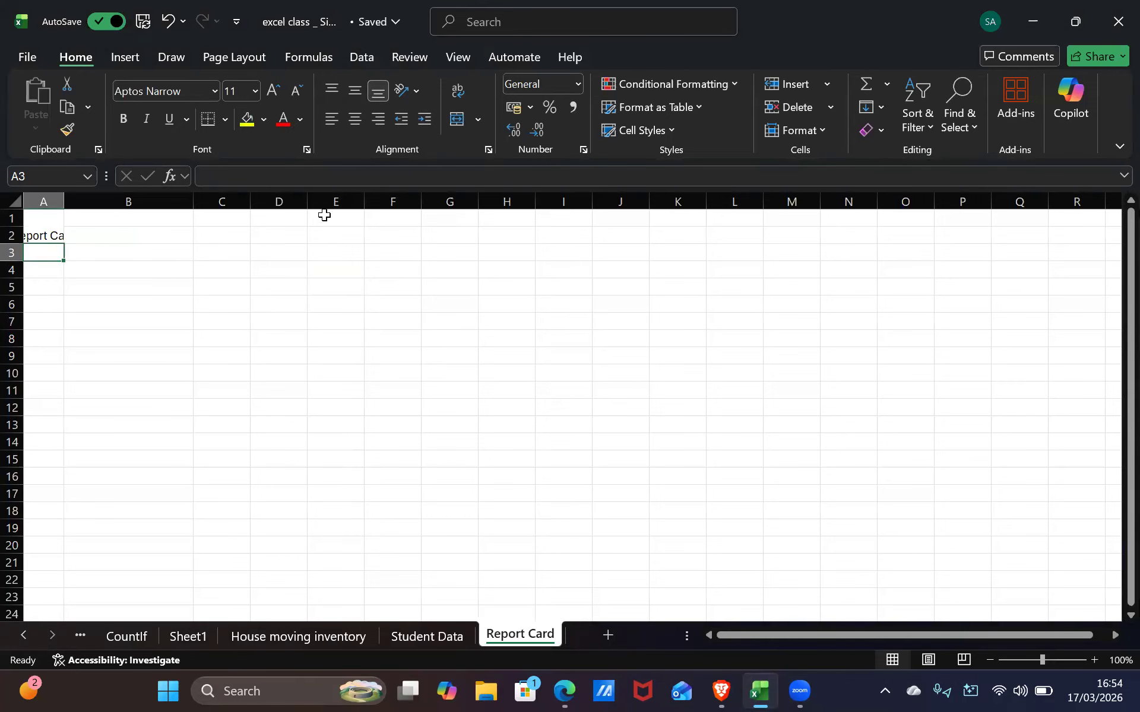
pyautogui.hotkey('ctrl', 'z')
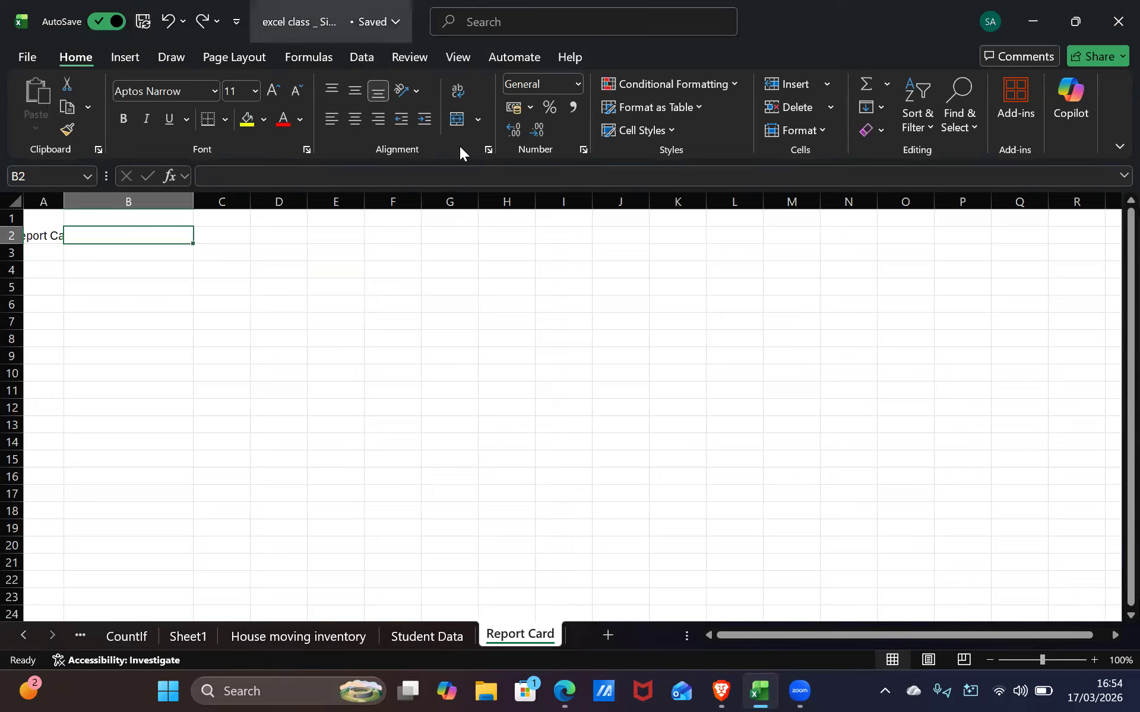
pyautogui.click(51, 234)
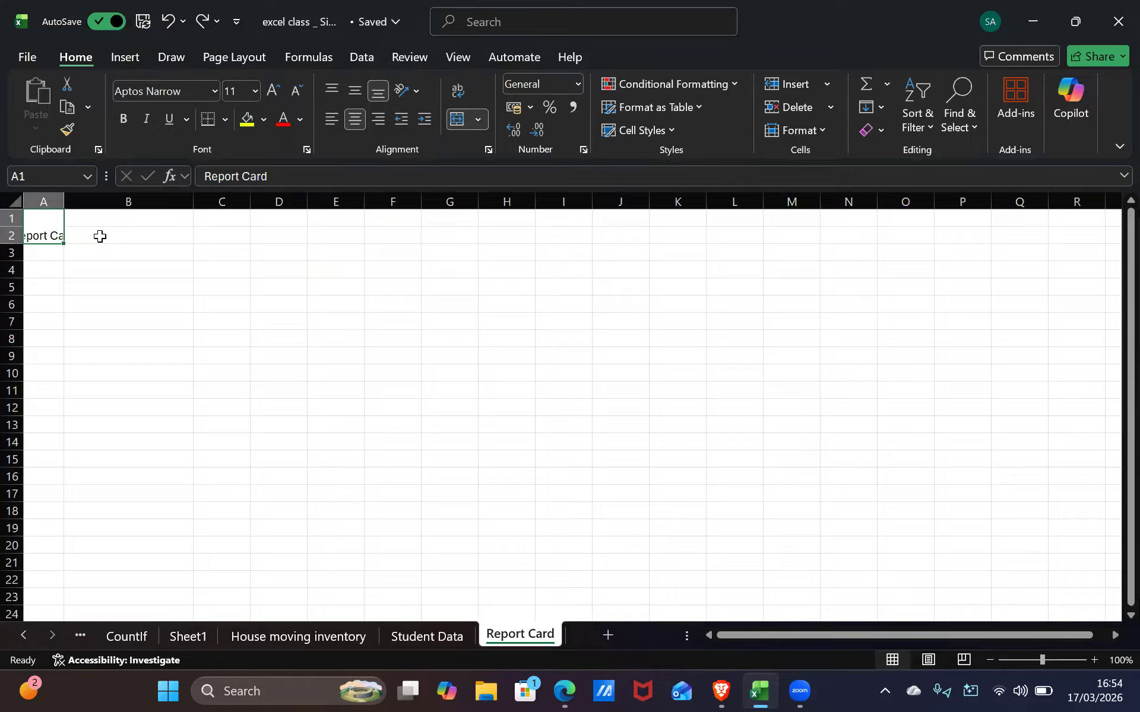
pyautogui.keyDown('shift'); pyautogui.click(99, 236); pyautogui.keyUp('shift')
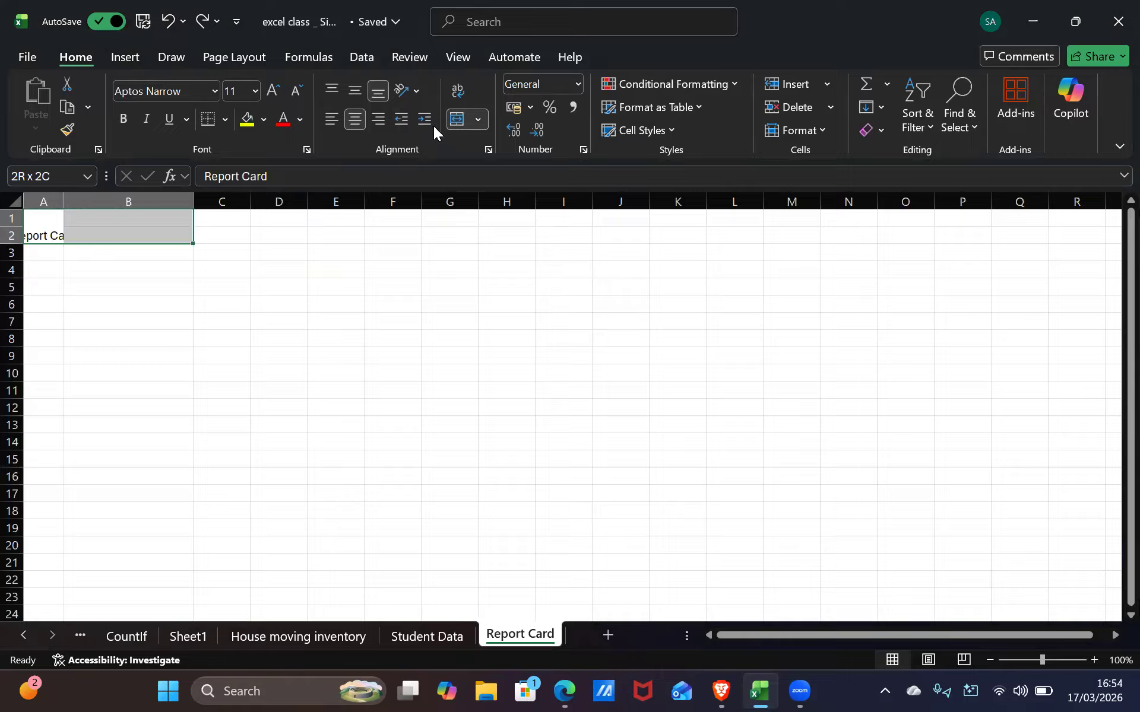
pyautogui.click(466, 122)
pyautogui.click(73, 259)
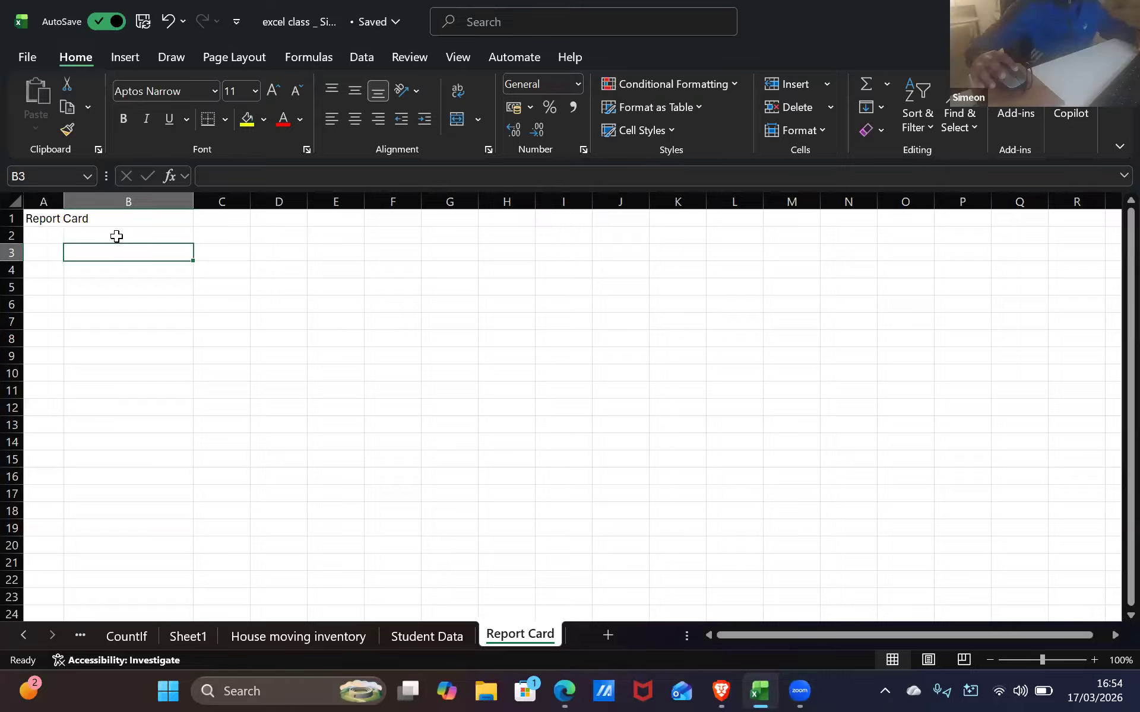
pyautogui.press('Right')
pyautogui.press('Right')
pyautogui.press('Right')
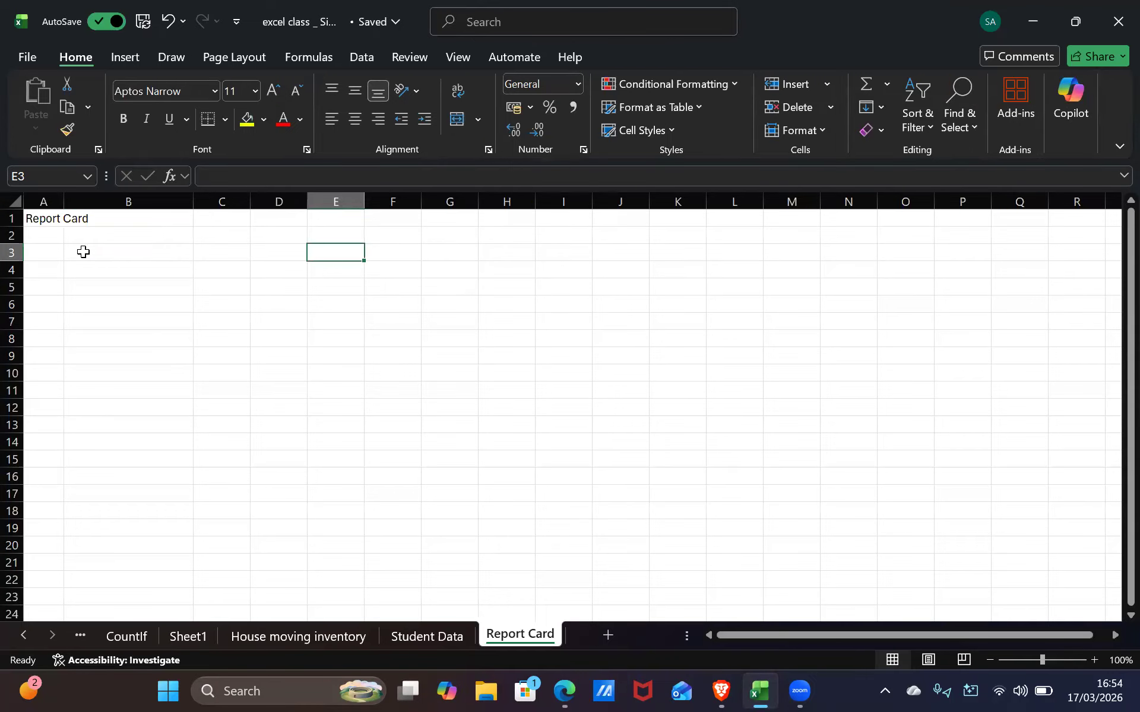
pyautogui.click(59, 220)
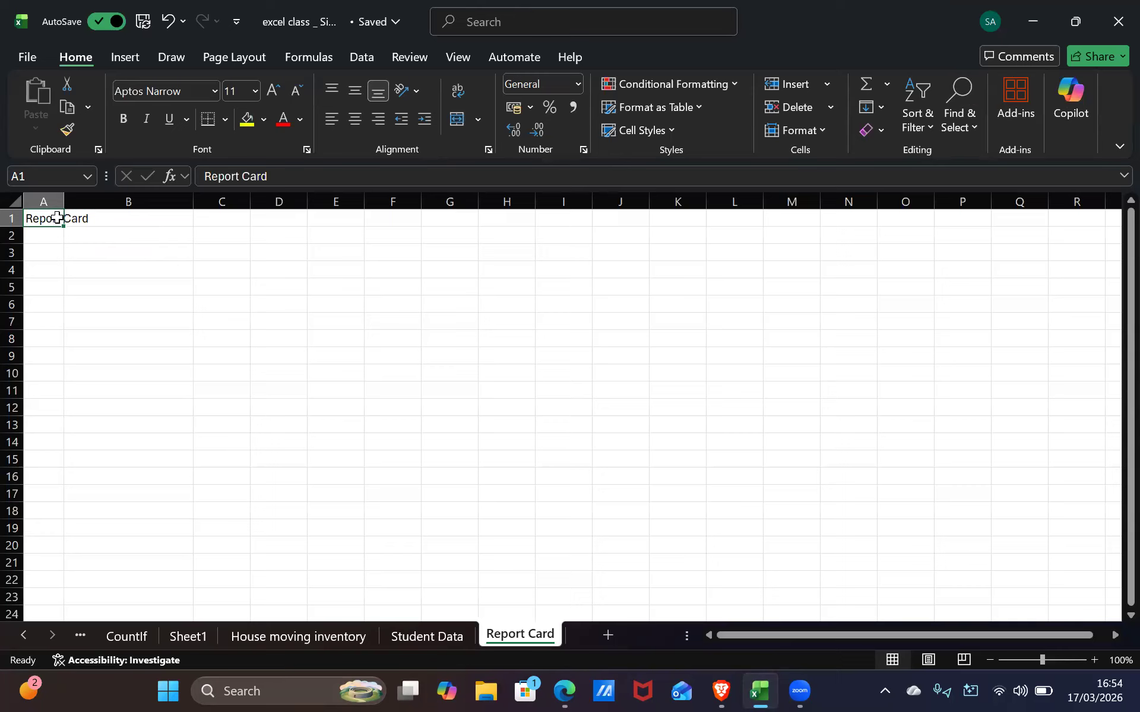
pyautogui.click(74, 215)
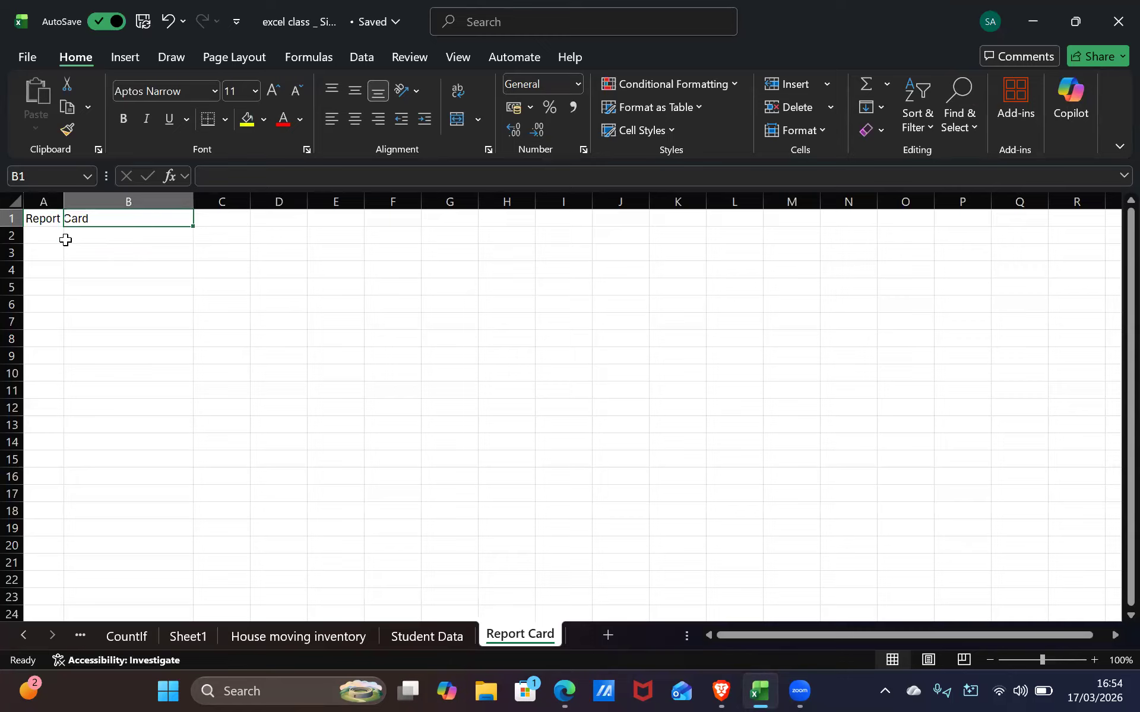
pyautogui.moveTo(55, 219); pyautogui.dragTo(100, 296)
pyautogui.click(74, 258)
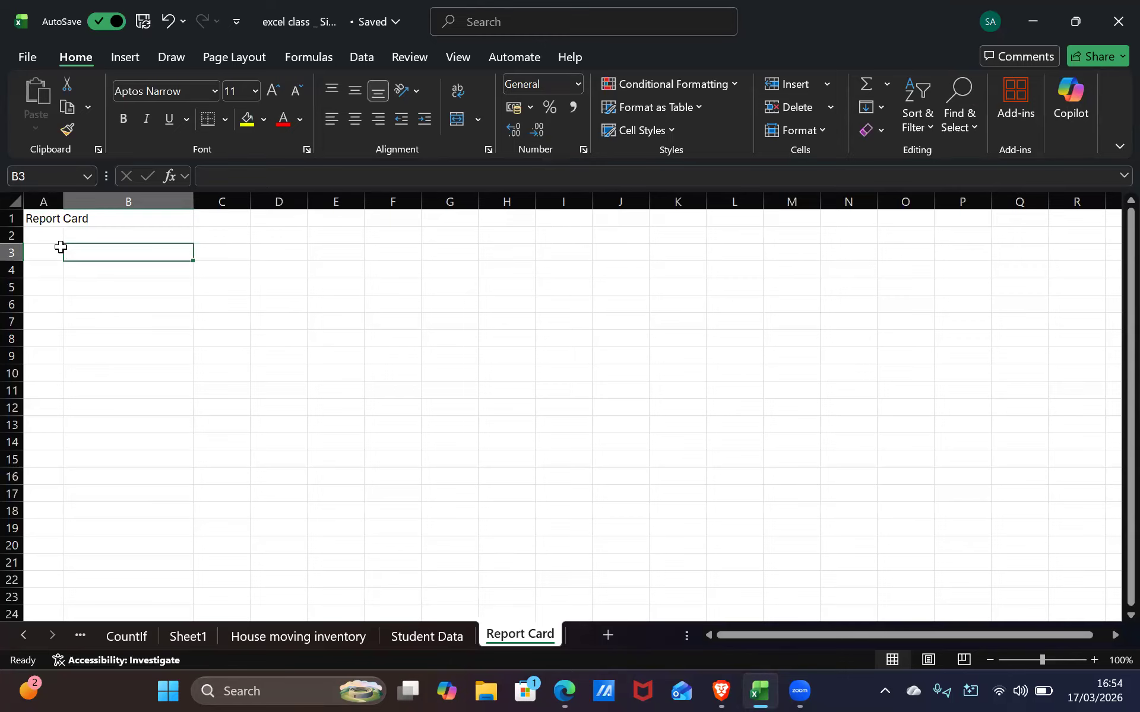
pyautogui.click(43, 222)
# Merge A1:B1 and centre the Report Card title across them
pyautogui.moveTo(43, 221); pyautogui.dragTo(91, 219)
pyautogui.click(61, 222)
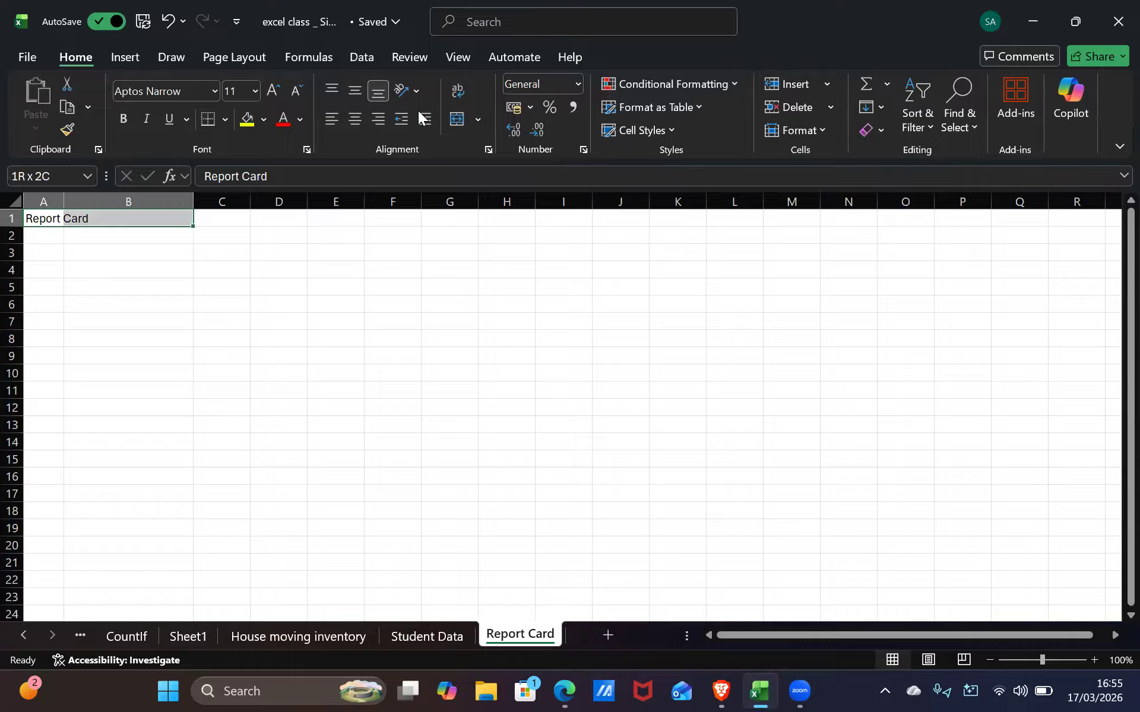
pyautogui.click(458, 119)
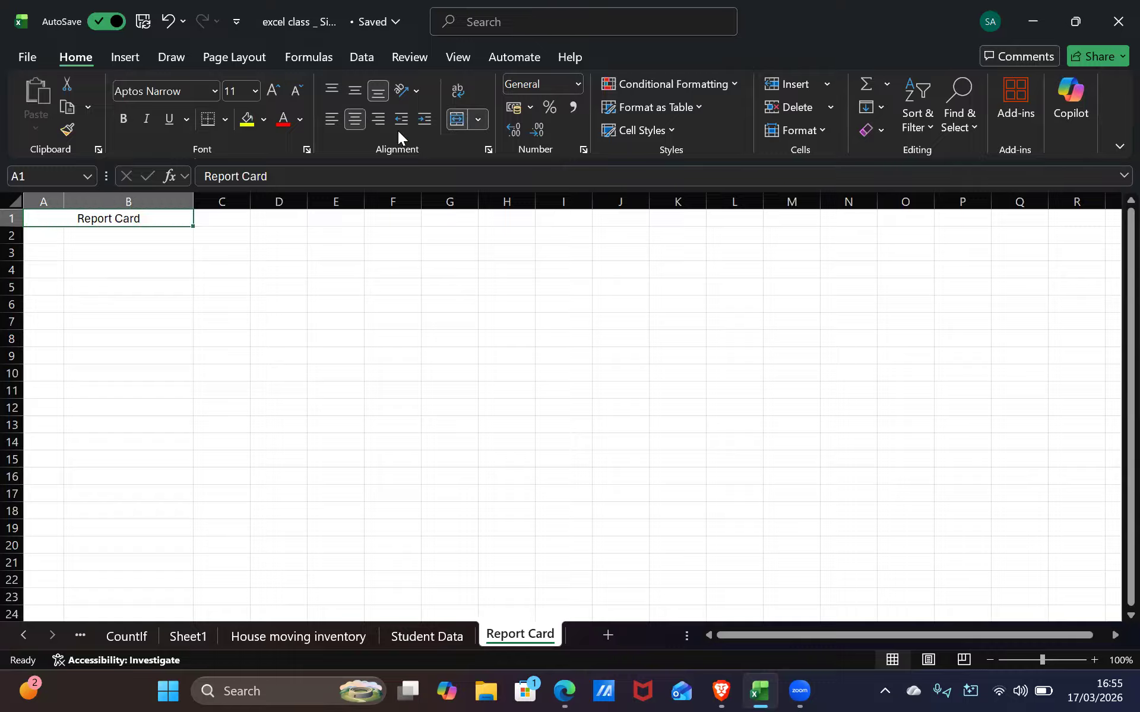
pyautogui.click(283, 252)
# Set the merged title's font size to 18
pyautogui.click(141, 219)
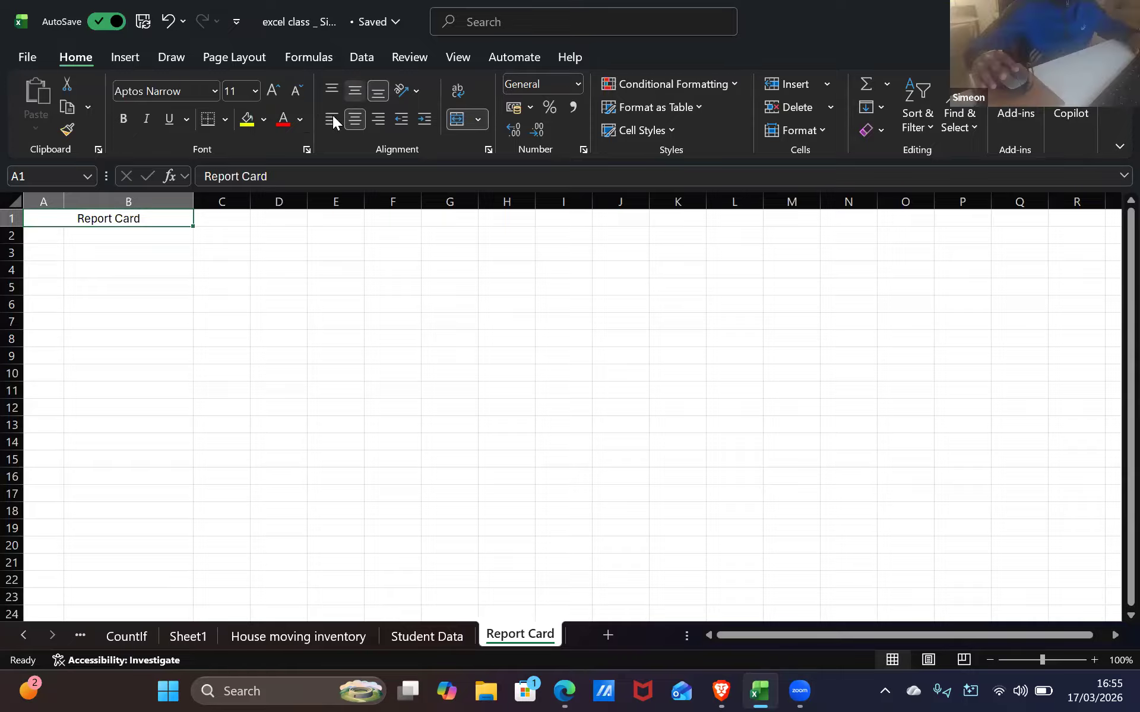
pyautogui.click(255, 91)
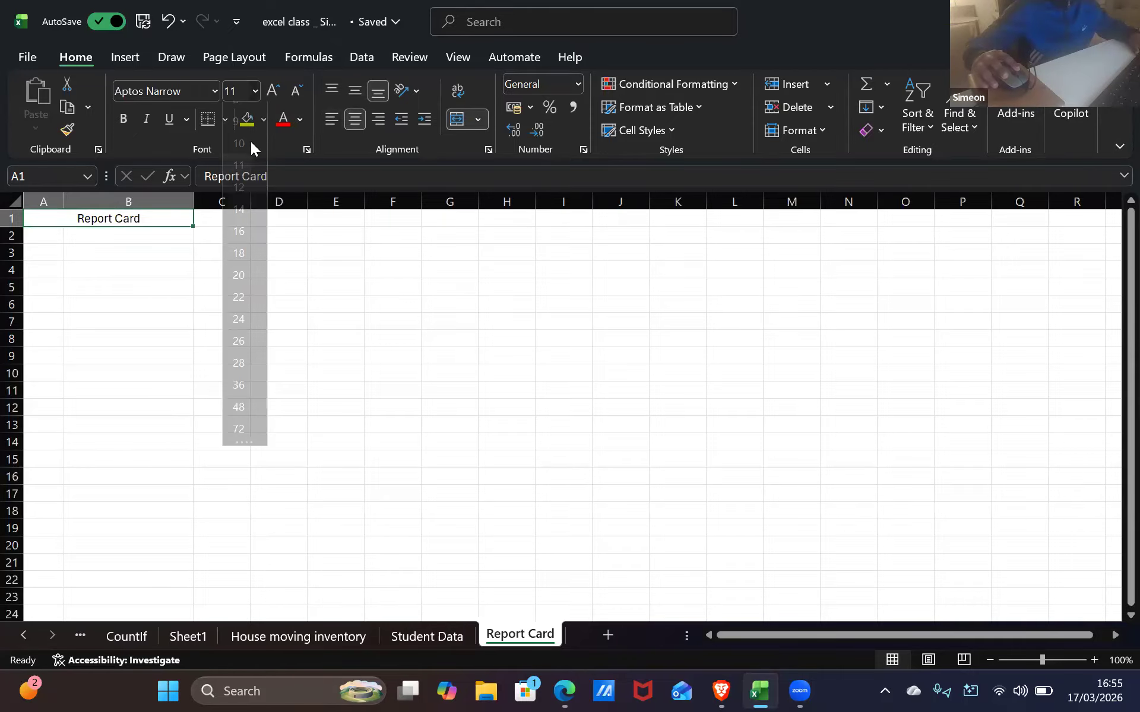
pyautogui.click(237, 268)
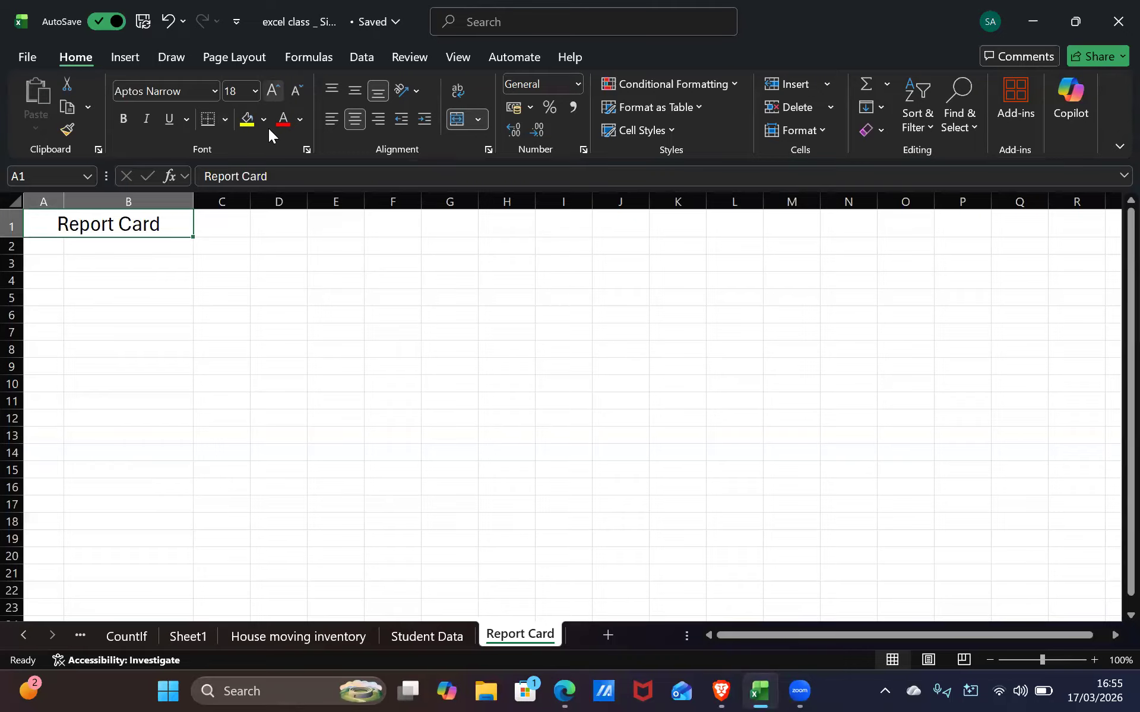
pyautogui.click(299, 119)
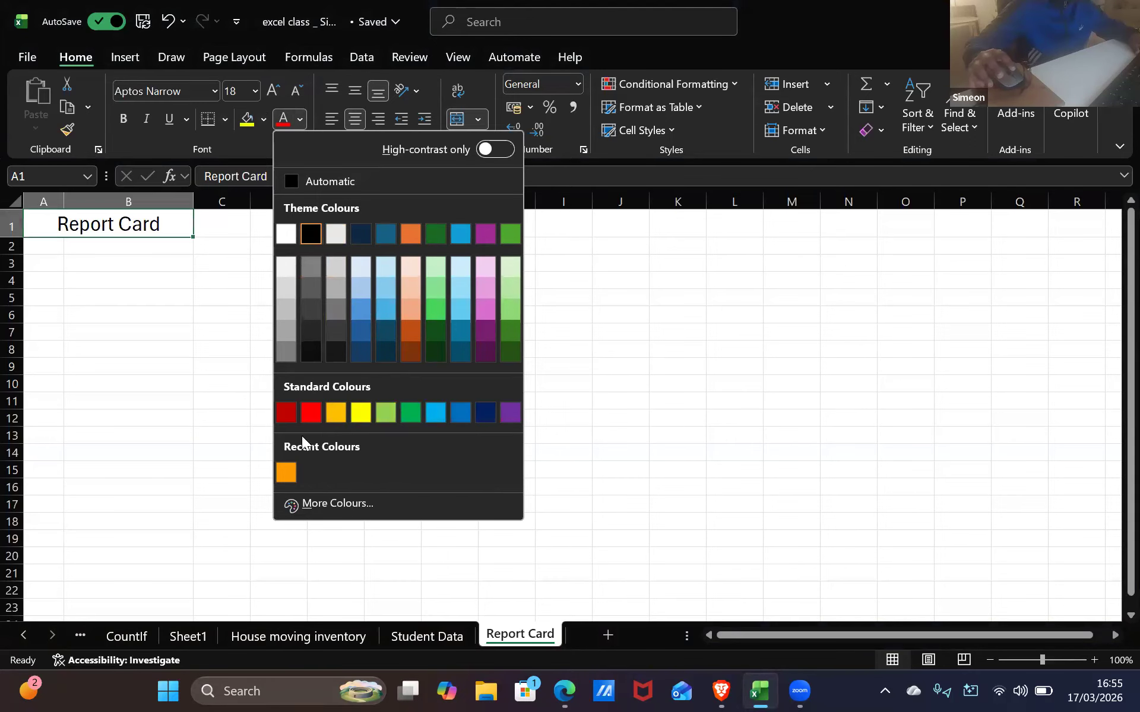
# Colour the Report Card title red
pyautogui.click(1111, 687)
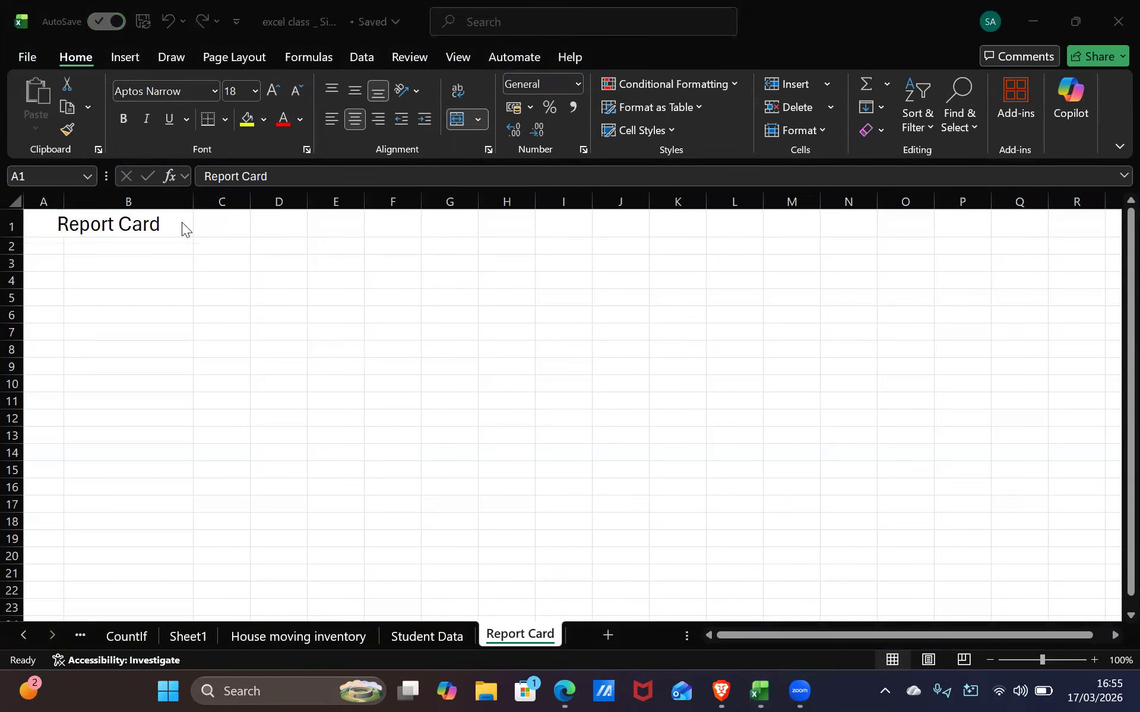
pyautogui.click(299, 118)
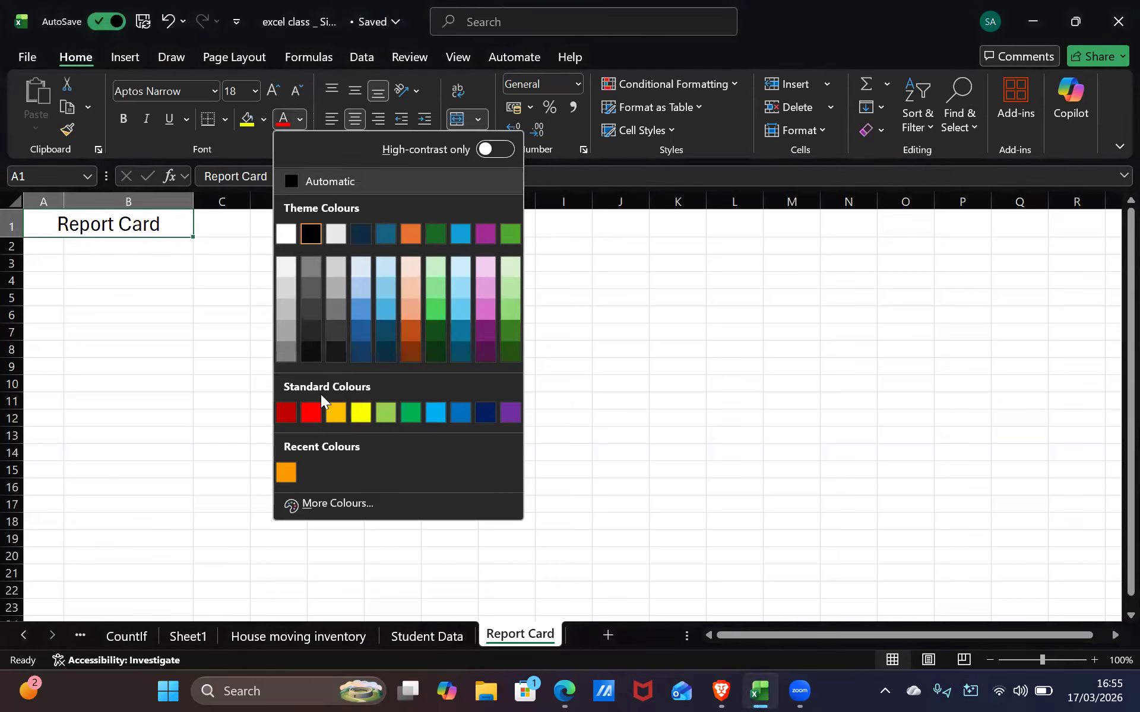
pyautogui.click(311, 413)
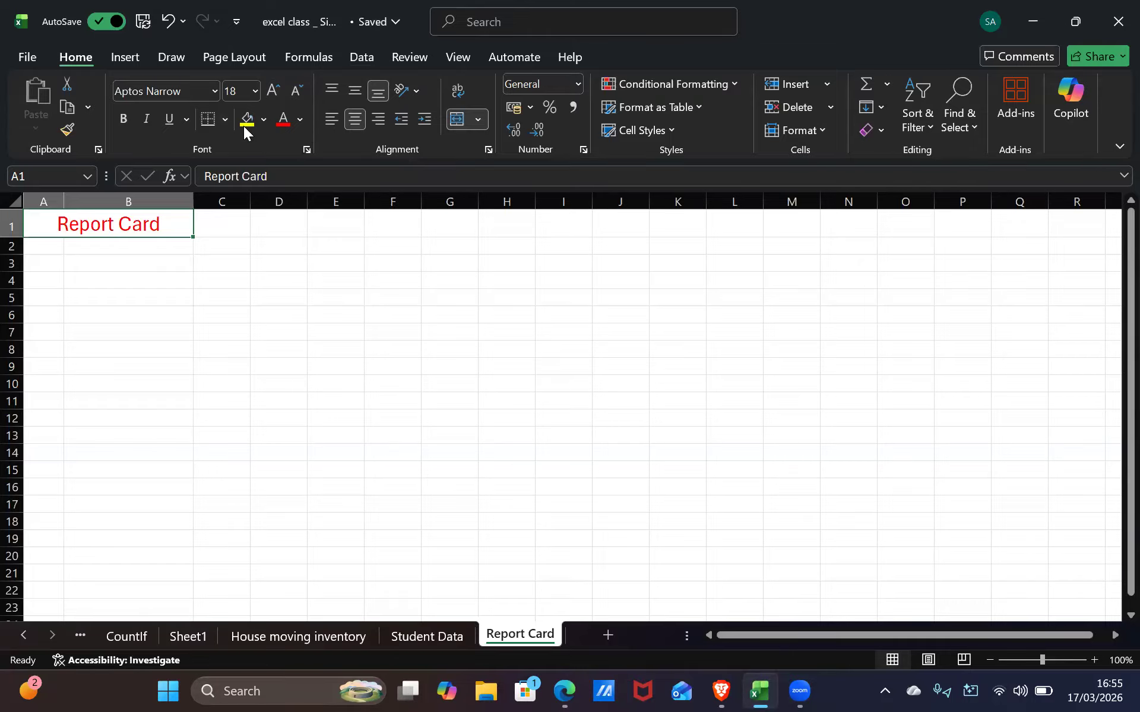
# Make the title bold and italic, leaving it with no underline
pyautogui.click(124, 118)
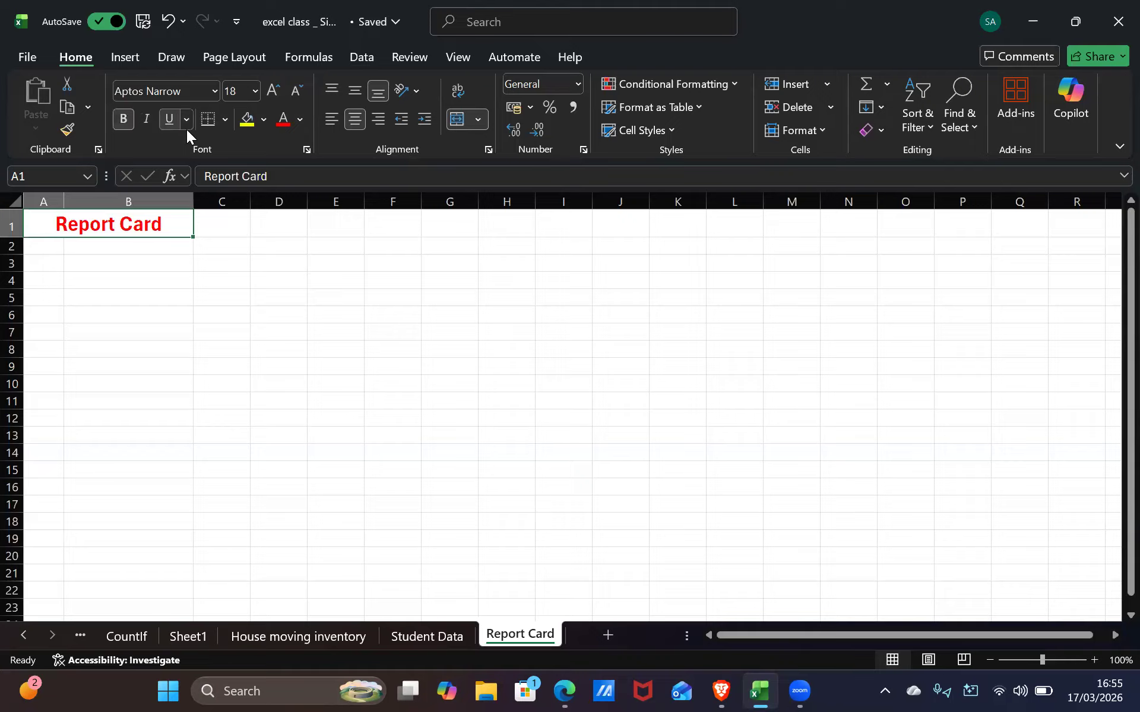
pyautogui.click(185, 120)
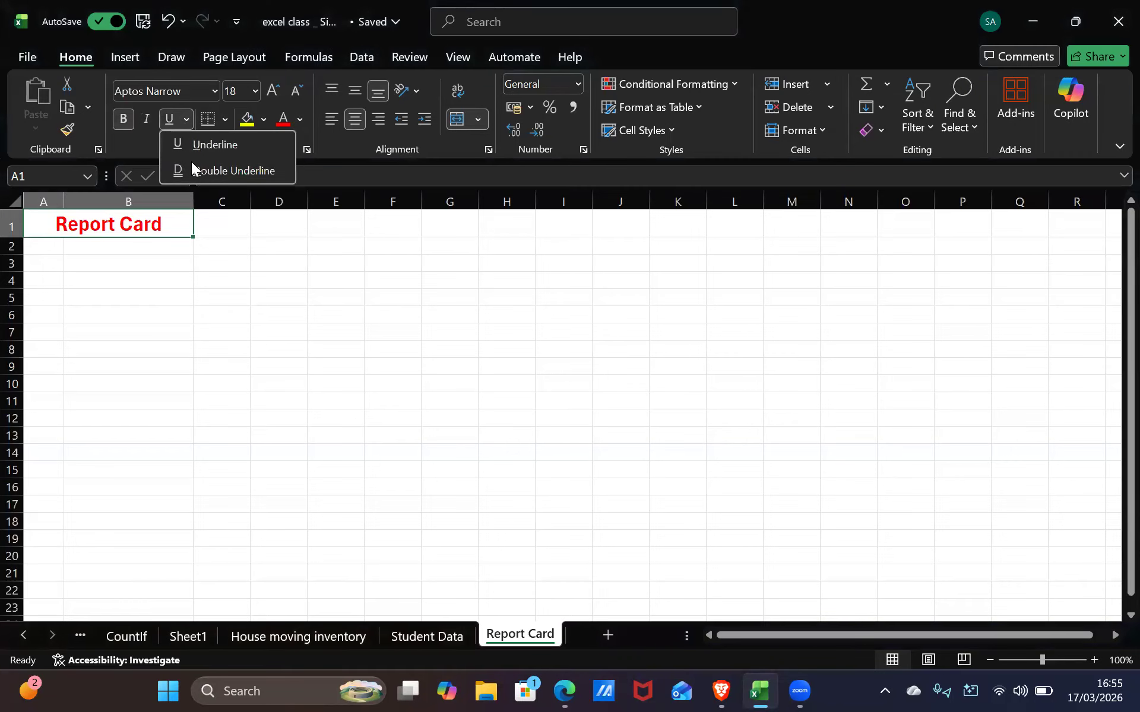
pyautogui.click(148, 122)
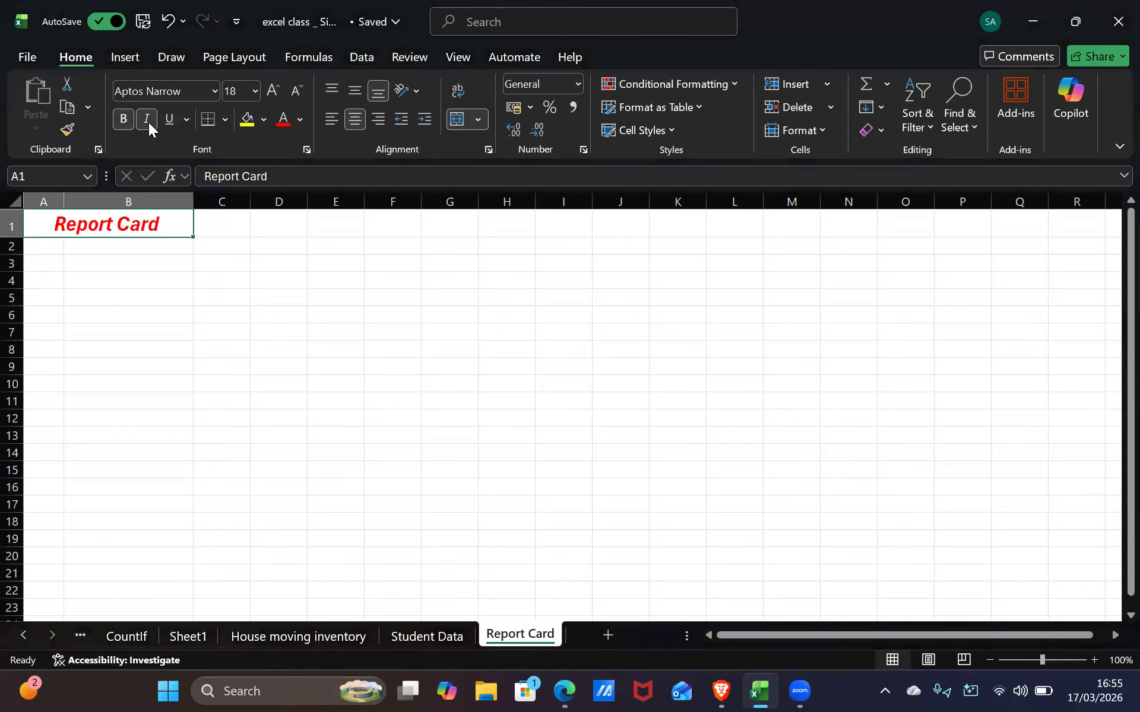
pyautogui.click(185, 126)
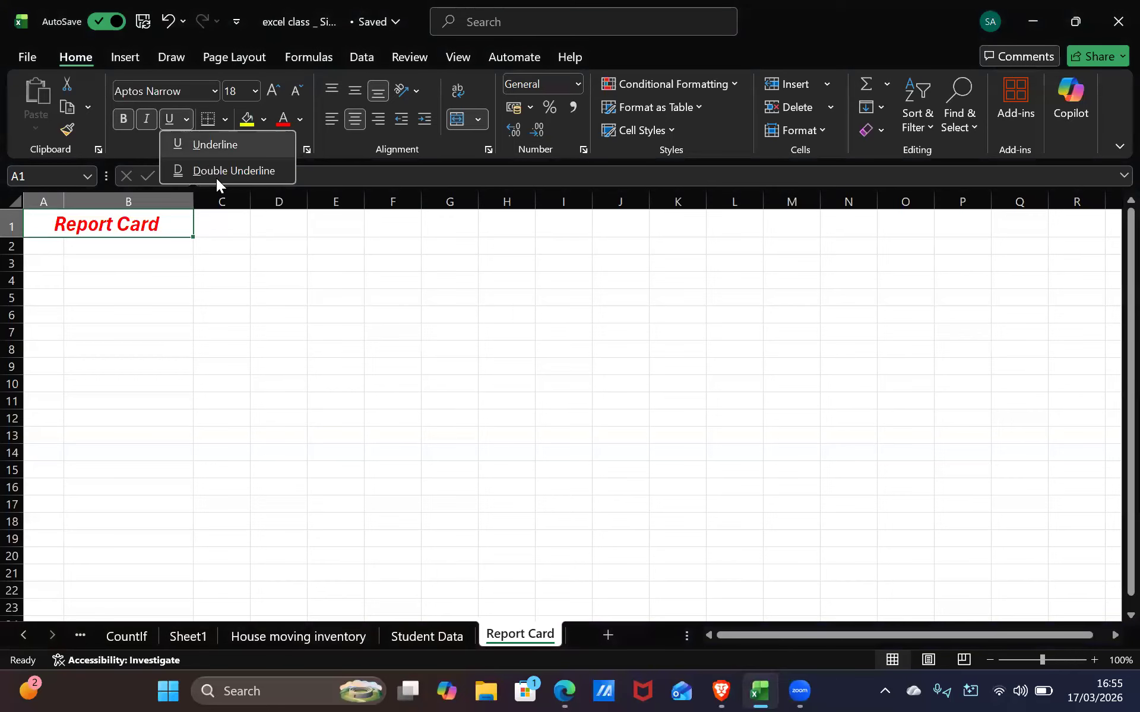
pyautogui.click(218, 142)
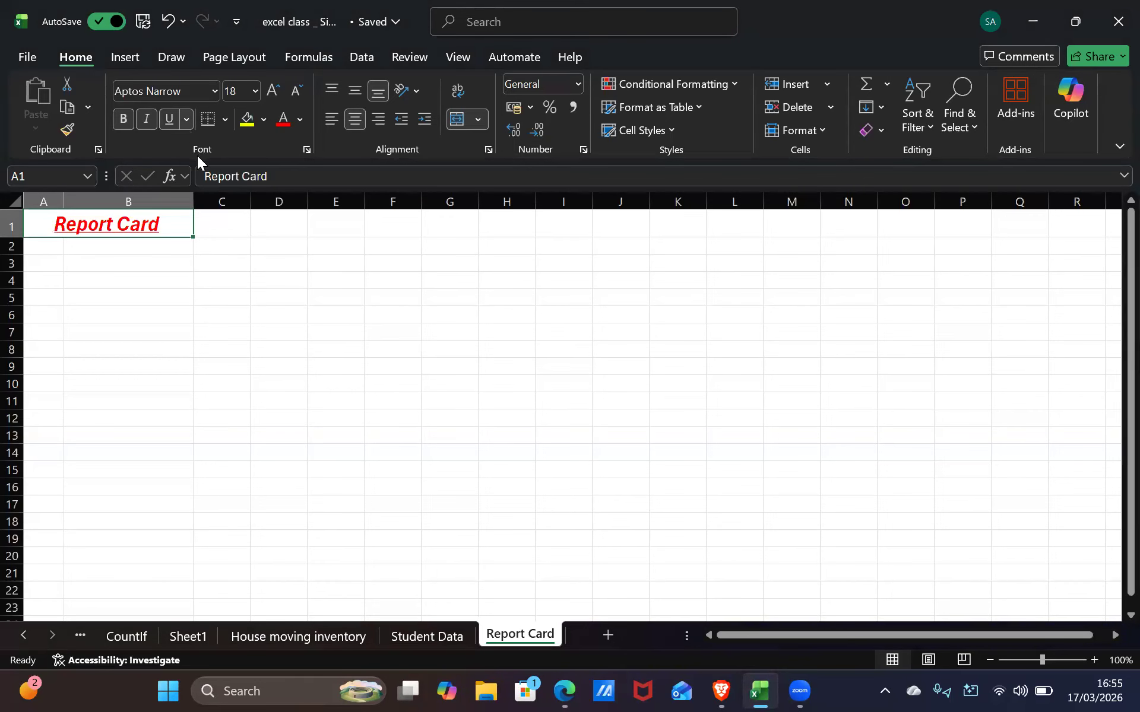
pyautogui.click(169, 119)
pyautogui.click(169, 119)
pyautogui.click(169, 121)
pyautogui.click(227, 265)
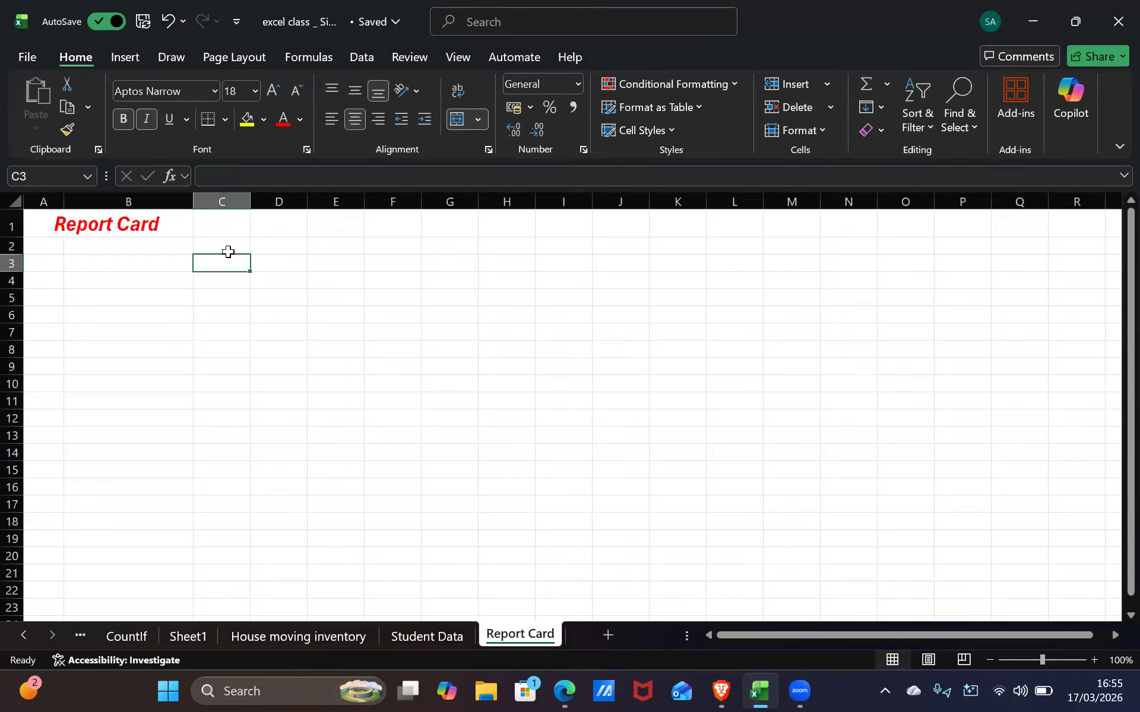
# Clear the stray entry from B2 and put the 'Name:' label in A2
pyautogui.click(170, 250)
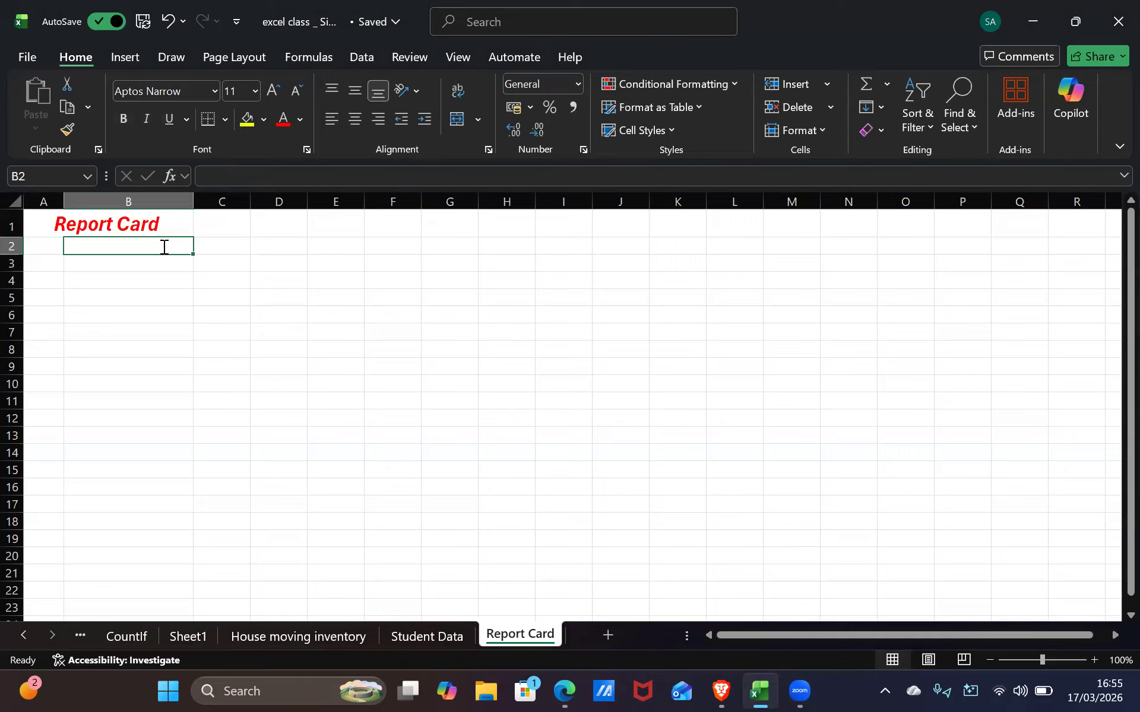
pyautogui.write('nAM')
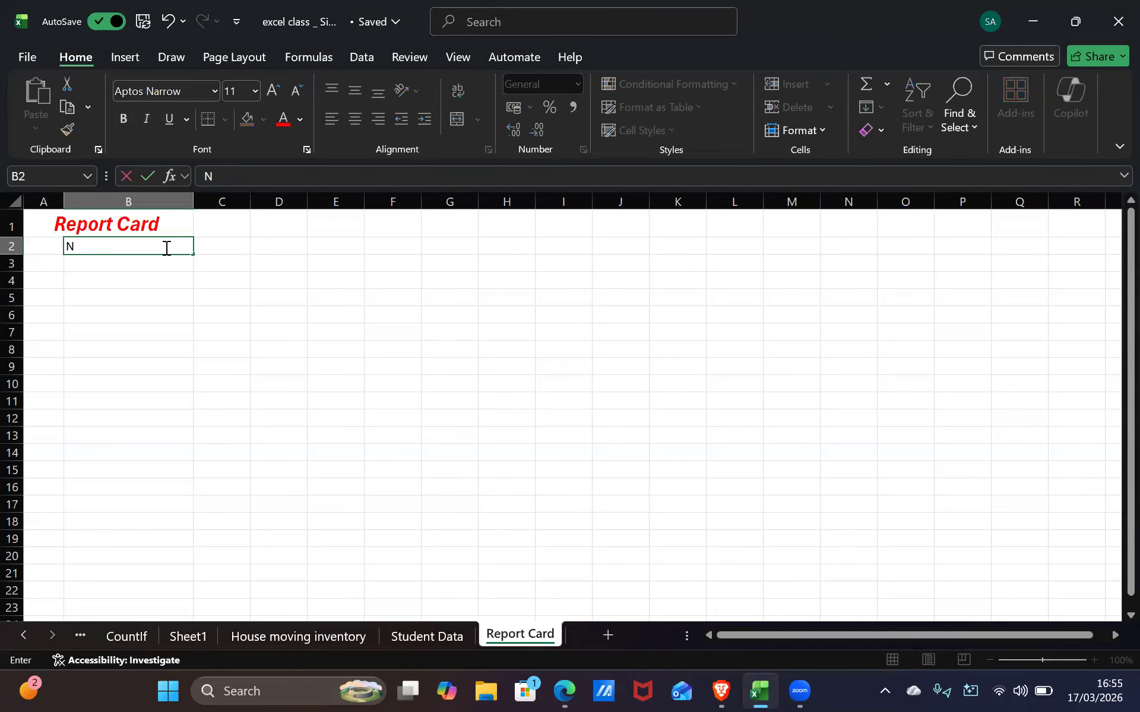
pyautogui.write('am')
pyautogui.click(204, 250)
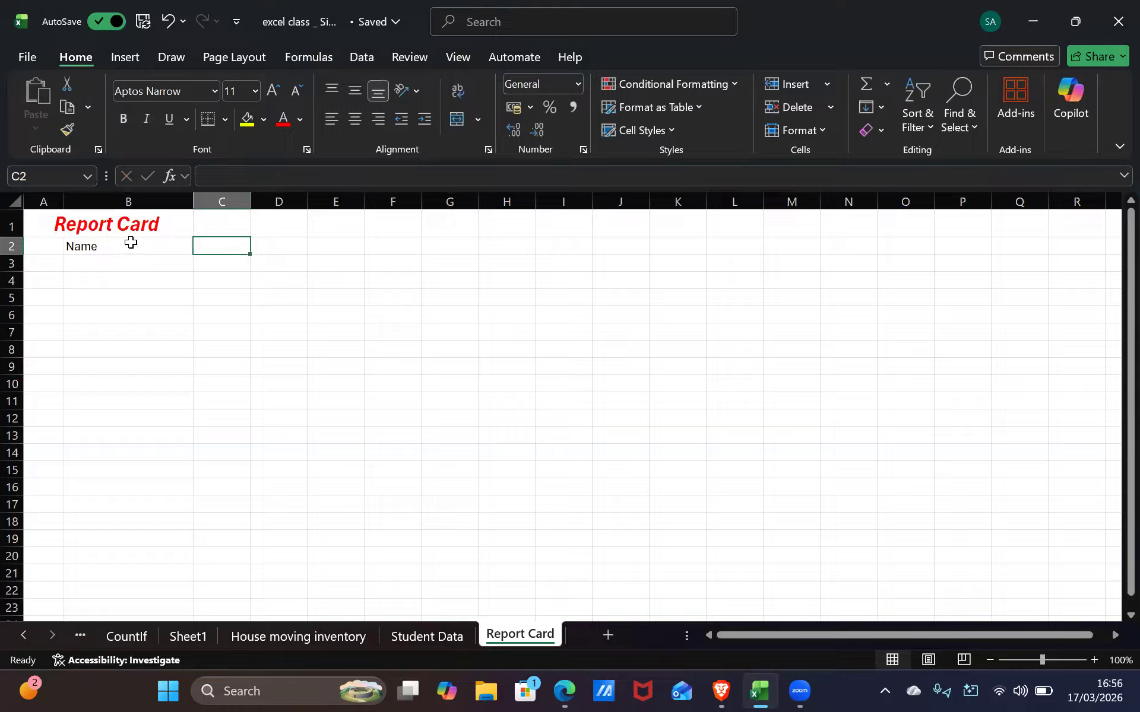
pyautogui.click(130, 243)
pyautogui.press('BackSpace')
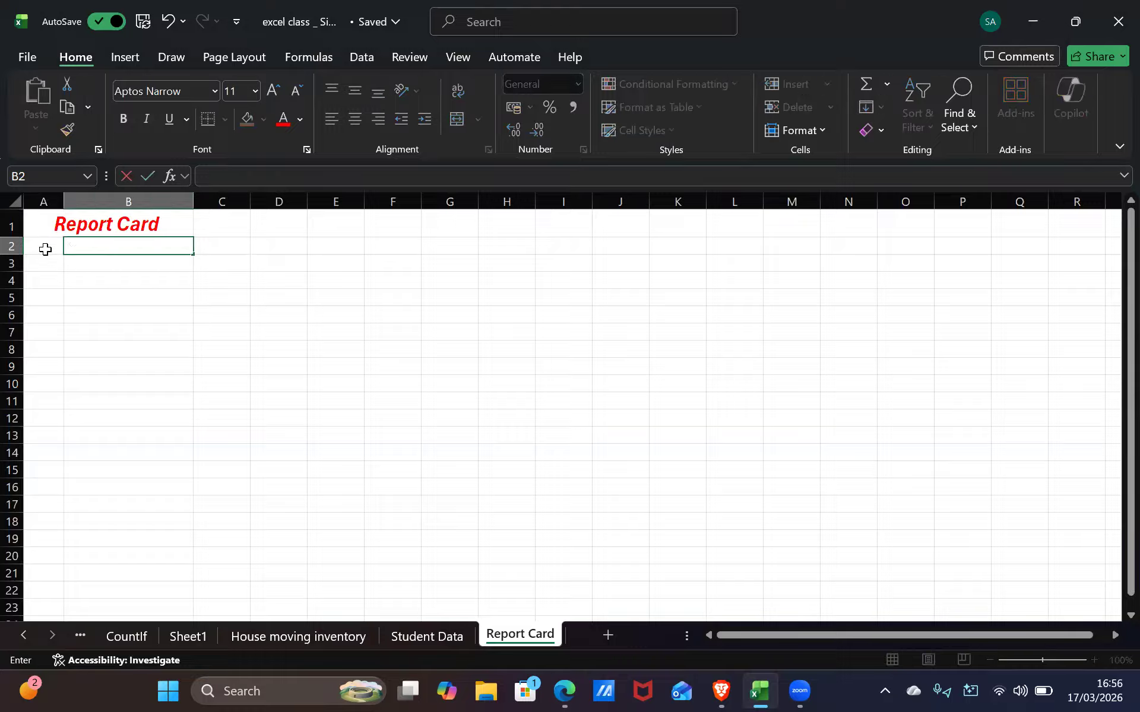
pyautogui.click(45, 251)
pyautogui.write('Name')
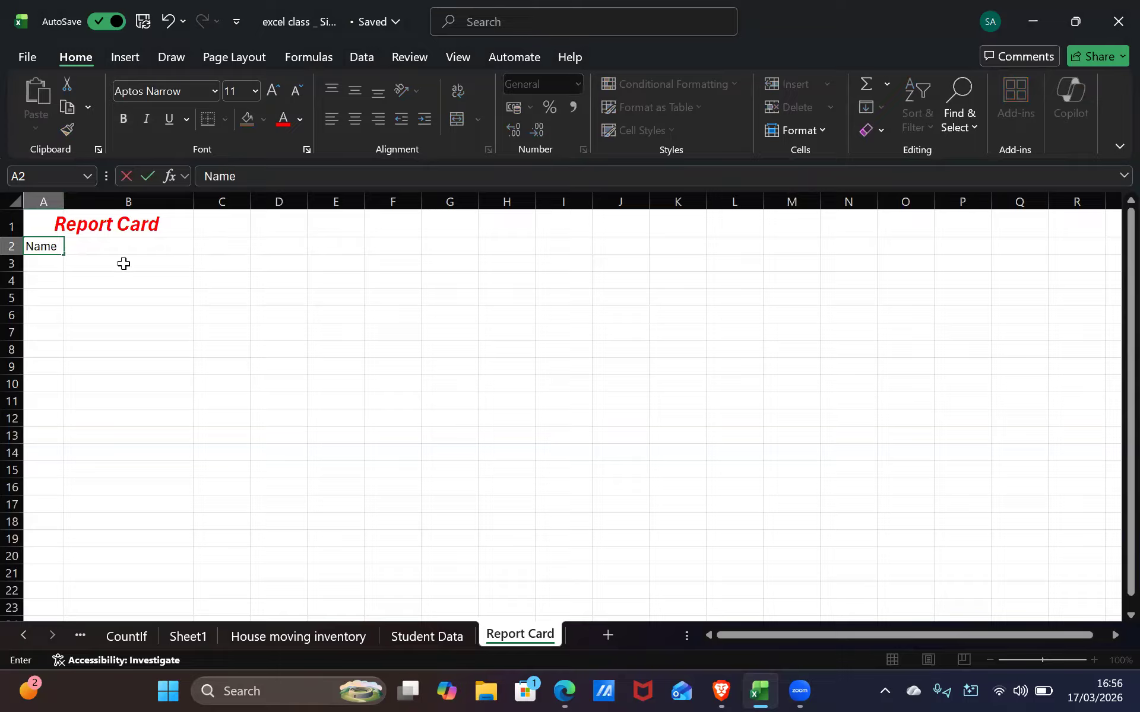
pyautogui.write(':')
pyautogui.click(119, 247)
# Enter the student's full name in B2, fixing typos along the way
pyautogui.write('Sieon')
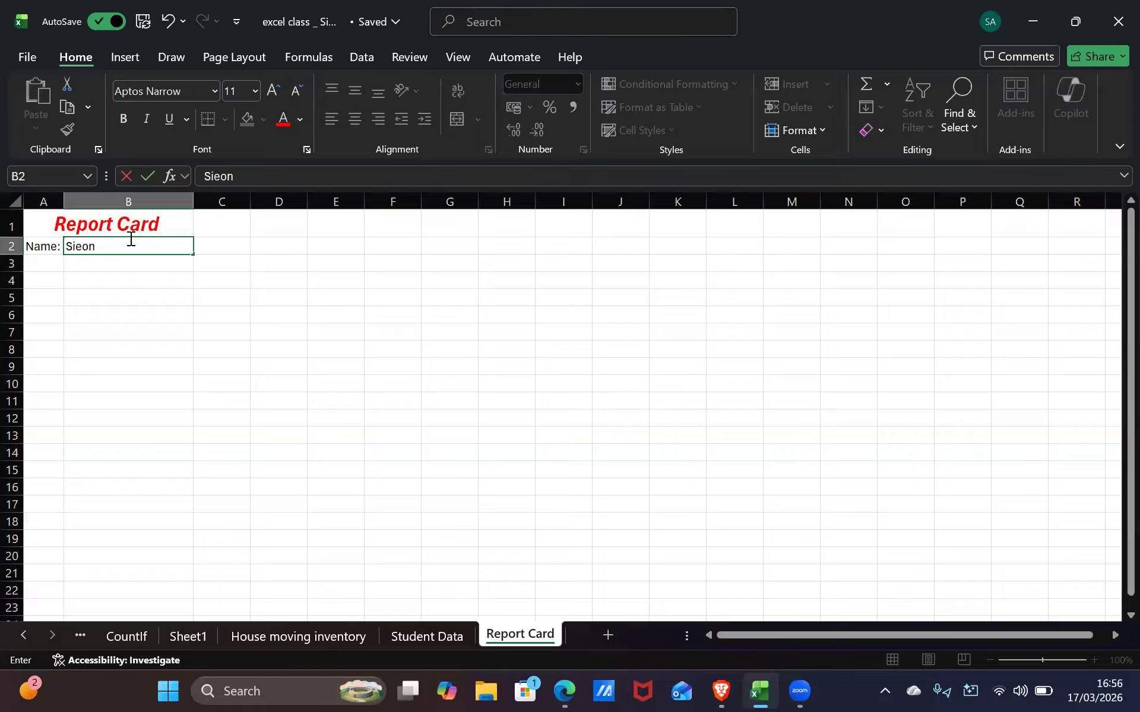
pyautogui.press('BackSpace')
pyautogui.press('BackSpace')
pyautogui.press('BackSpace')
pyautogui.press('BackSpace')
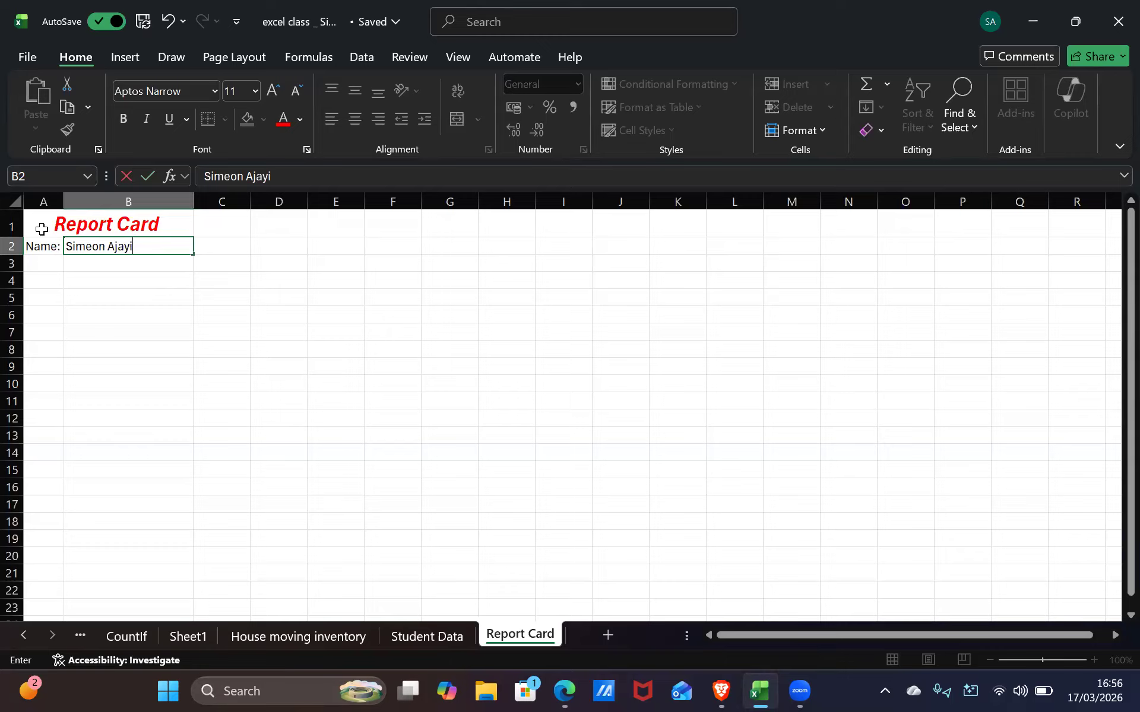
pyautogui.click(43, 248)
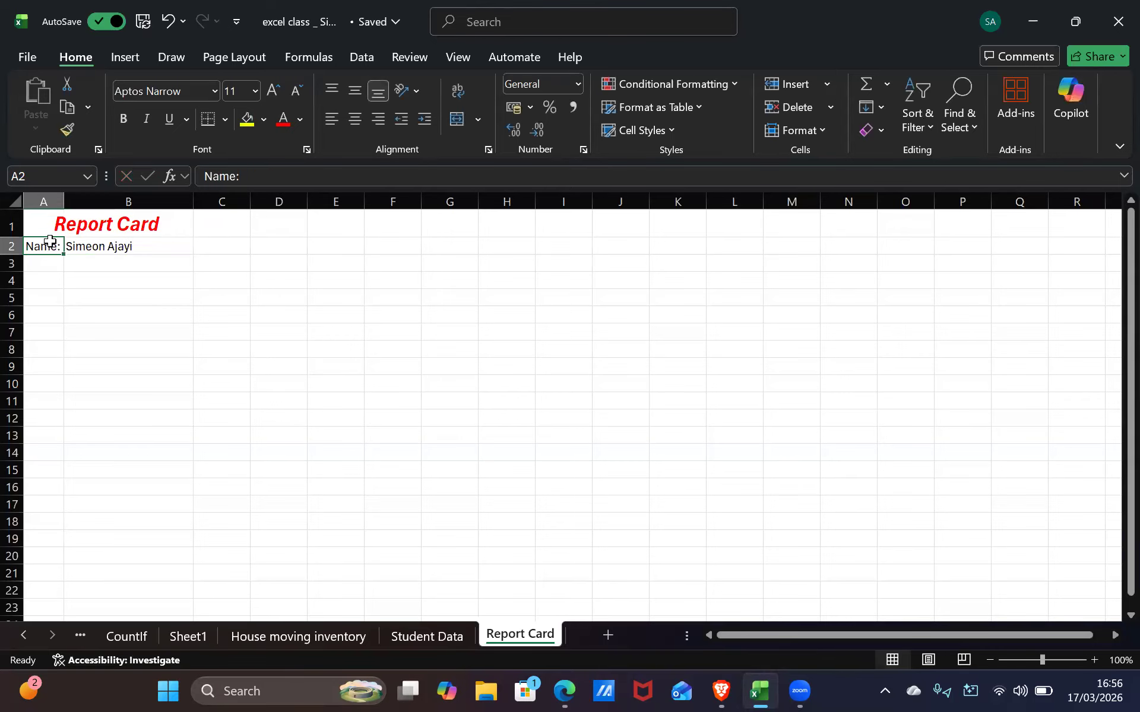
# Try merging A2:B2 twice, cancelling the warning each time to keep both values
pyautogui.moveTo(43, 248); pyautogui.dragTo(95, 250)
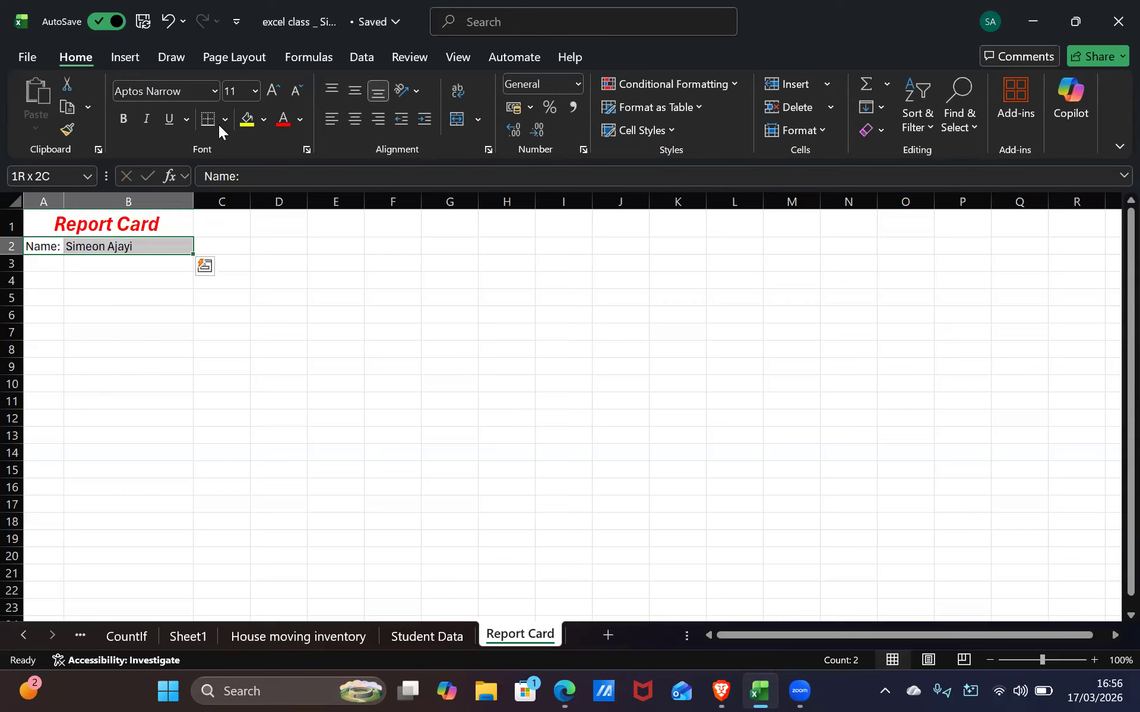
pyautogui.click(456, 119)
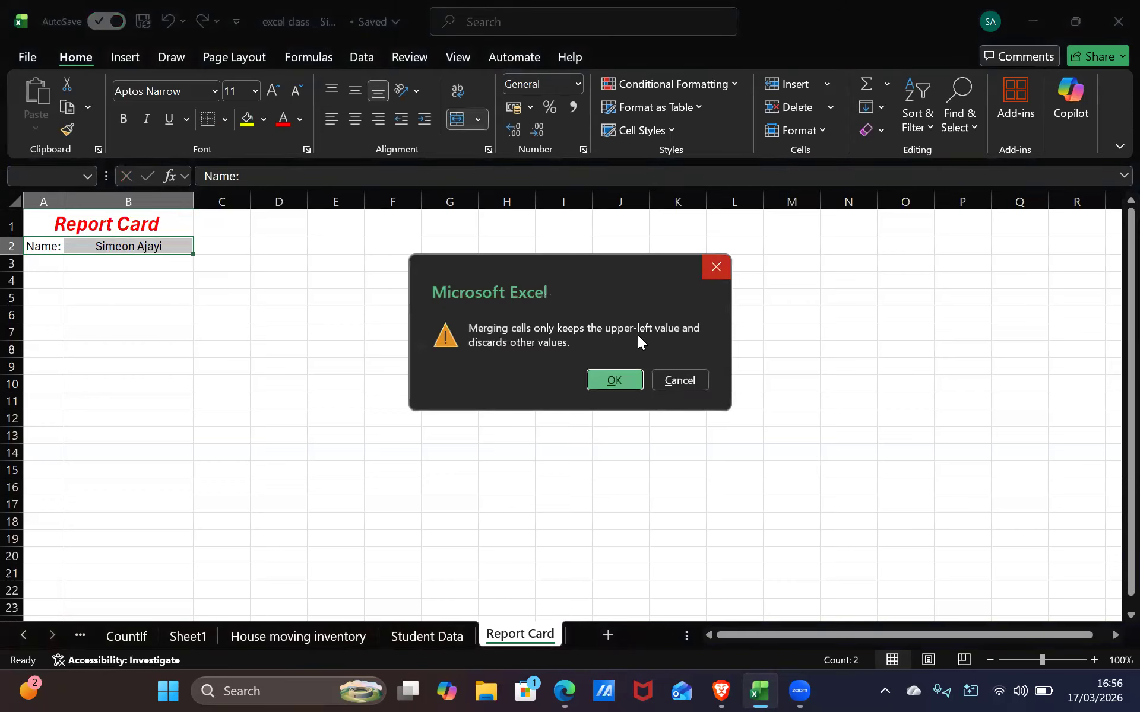
pyautogui.click(677, 380)
pyautogui.click(112, 256)
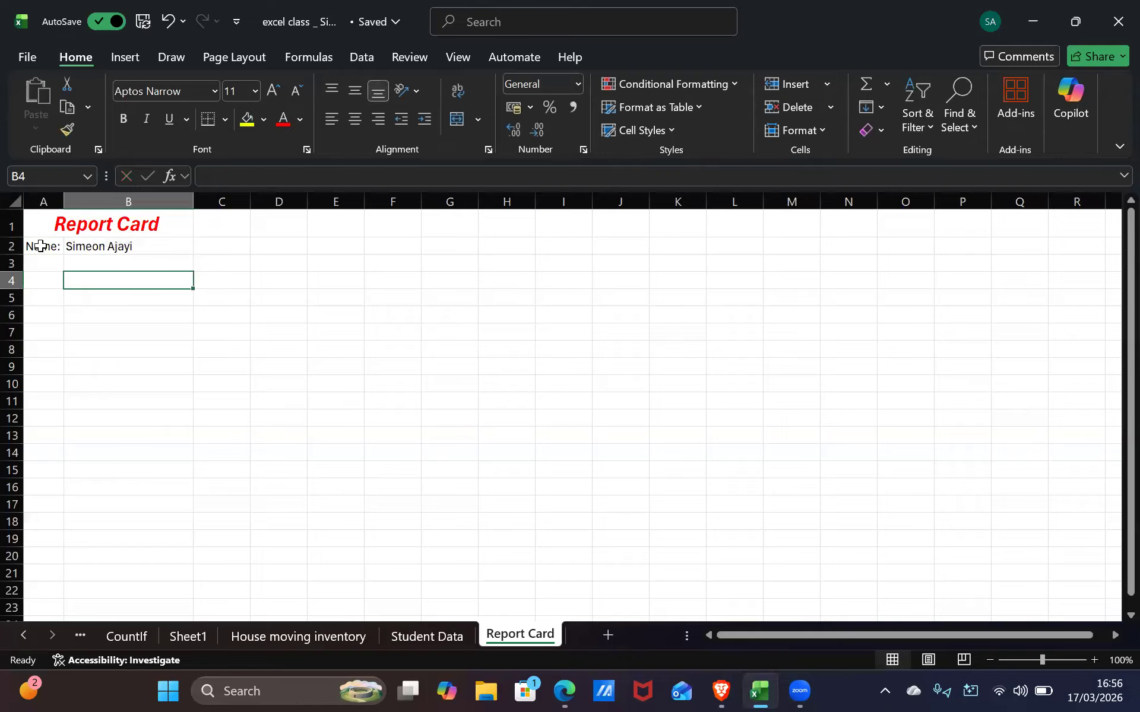
pyautogui.click(40, 246)
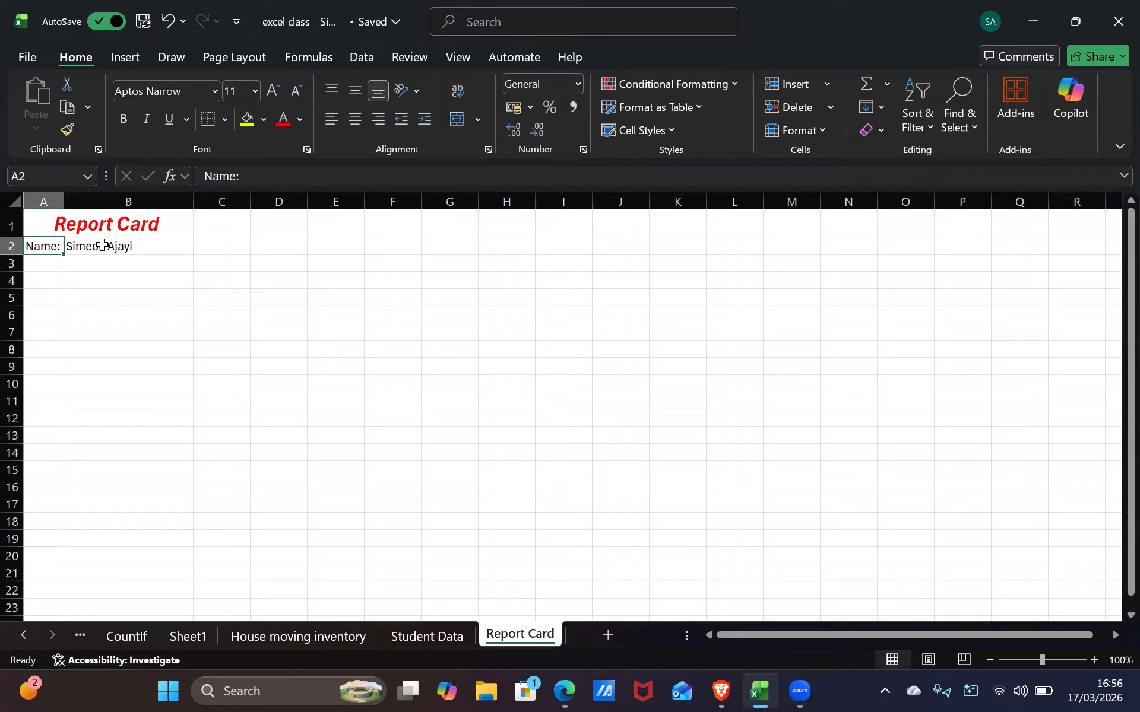
pyautogui.keyDown('shift'); pyautogui.click(102, 244); pyautogui.keyUp('shift')
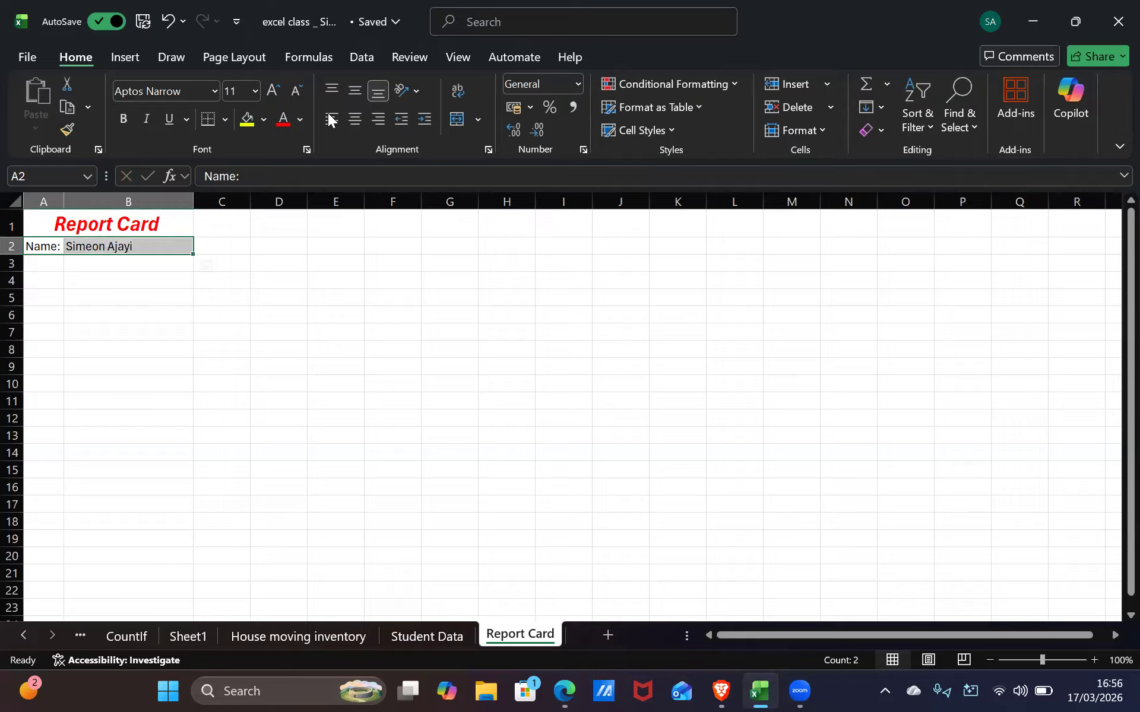
pyautogui.click(452, 124)
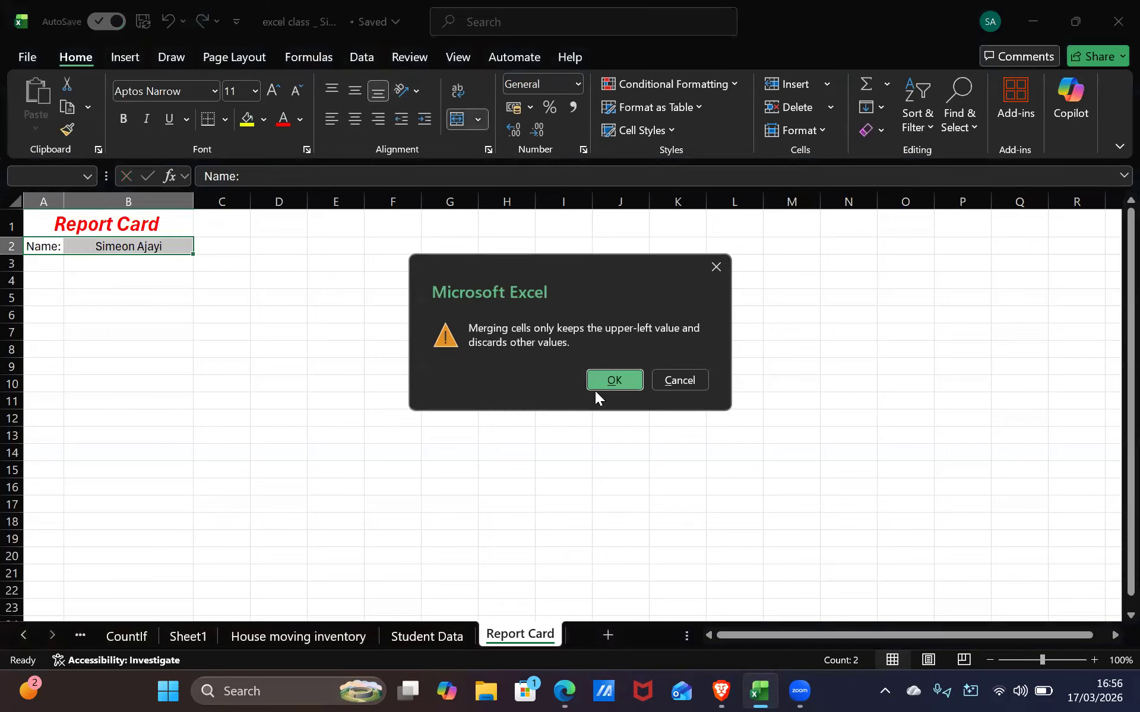
pyautogui.click(661, 376)
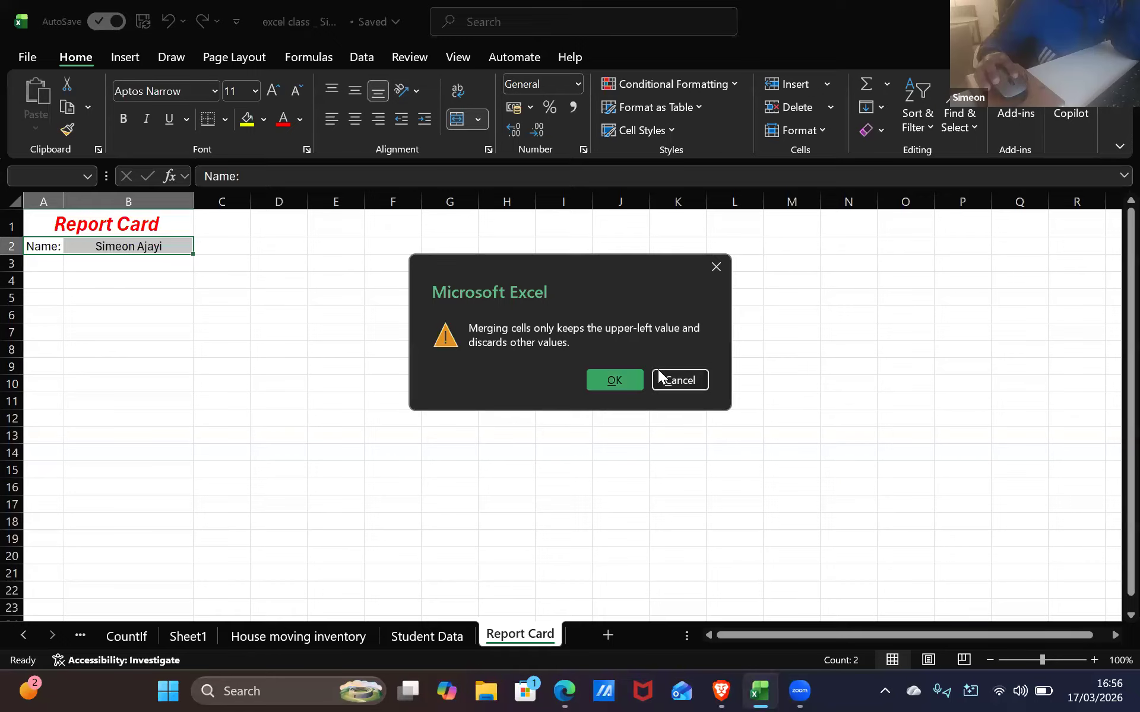
pyautogui.click(181, 282)
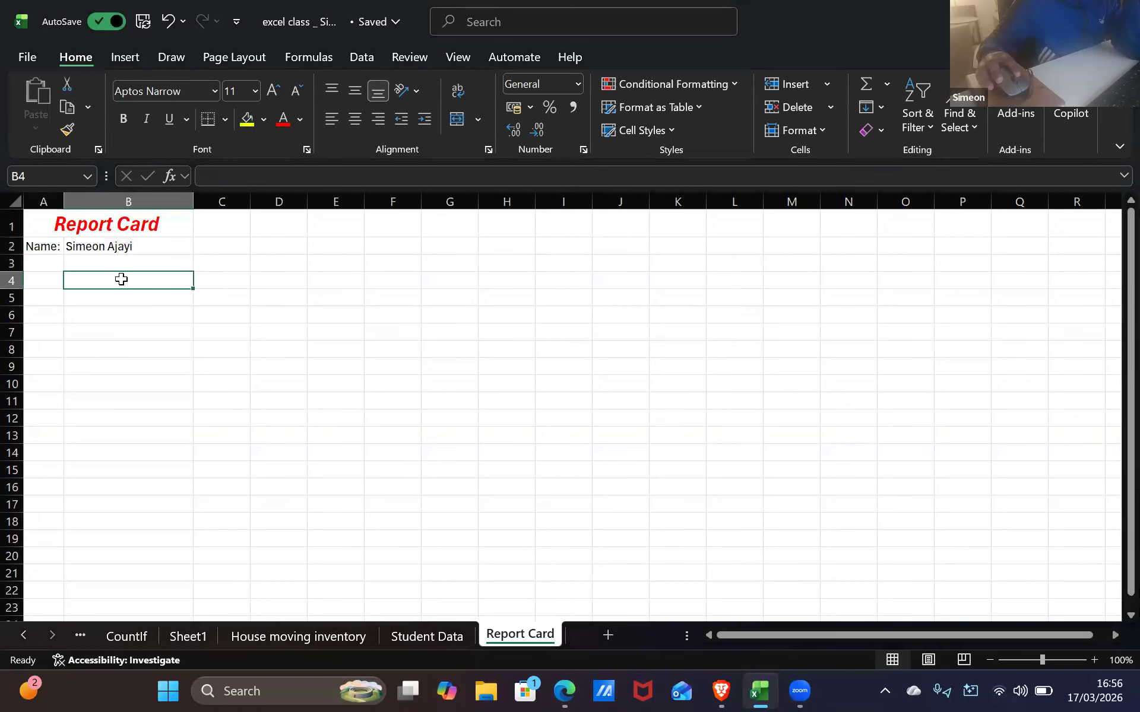
# Bold the student's name in B2 and the Name: label in A2, then type 'Year 9' in C2
pyautogui.click(102, 246)
pyautogui.click(117, 117)
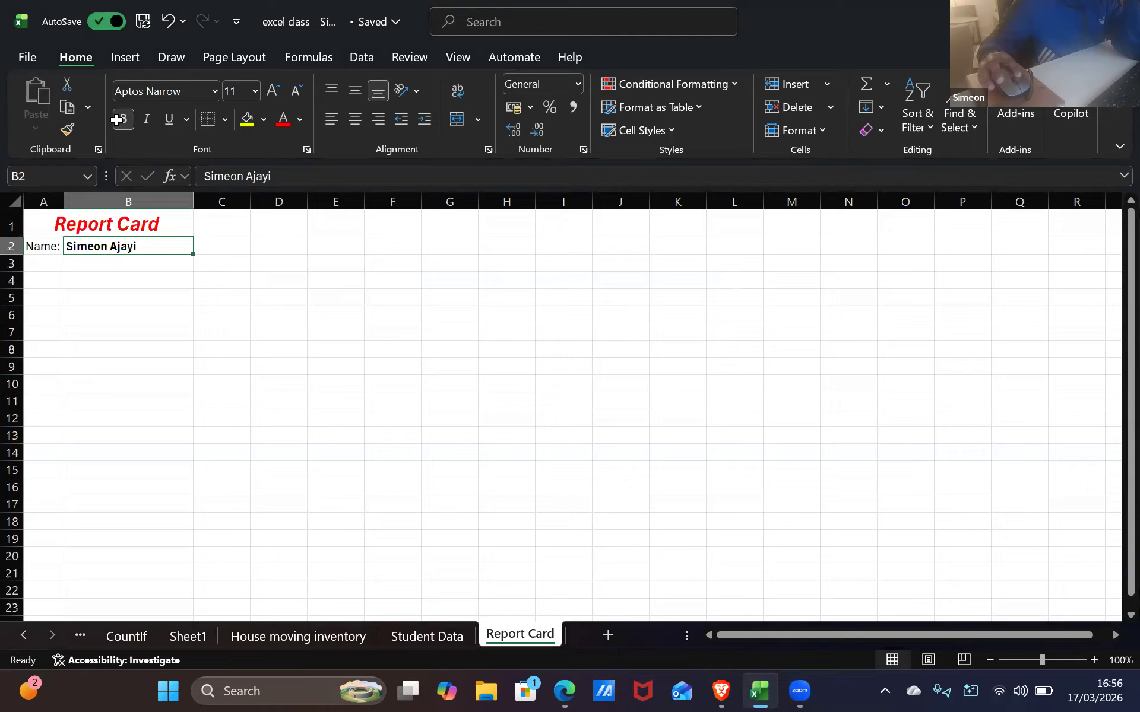
pyautogui.click(44, 247)
pyautogui.click(125, 118)
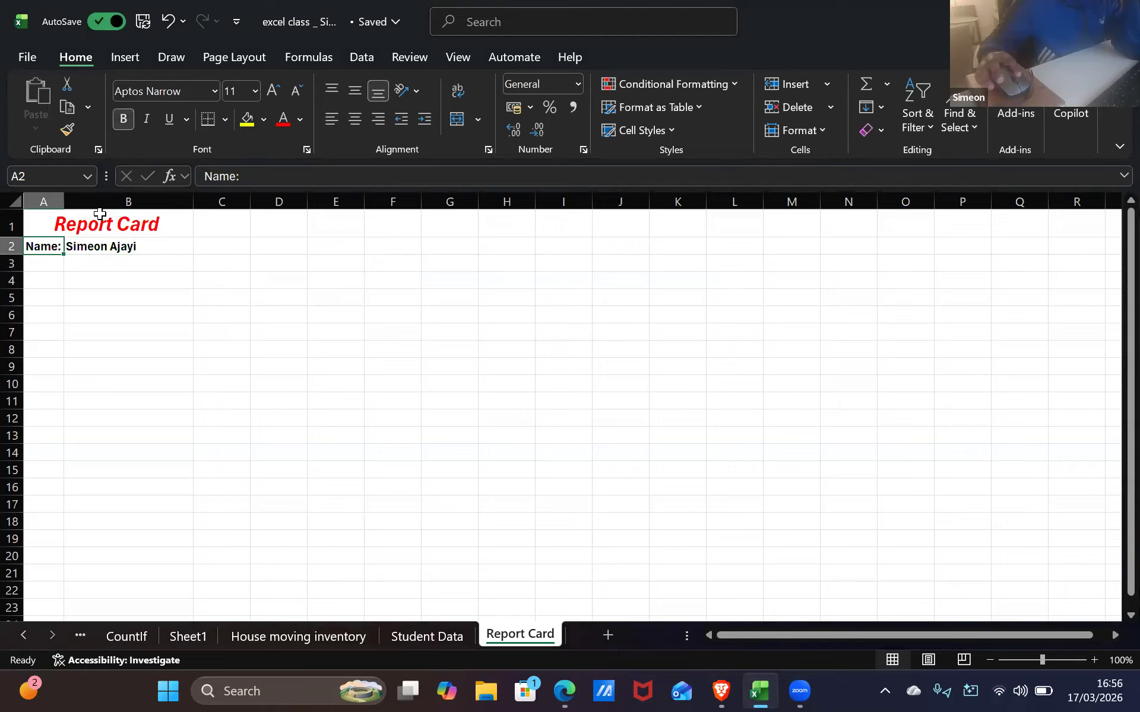
pyautogui.click(142, 263)
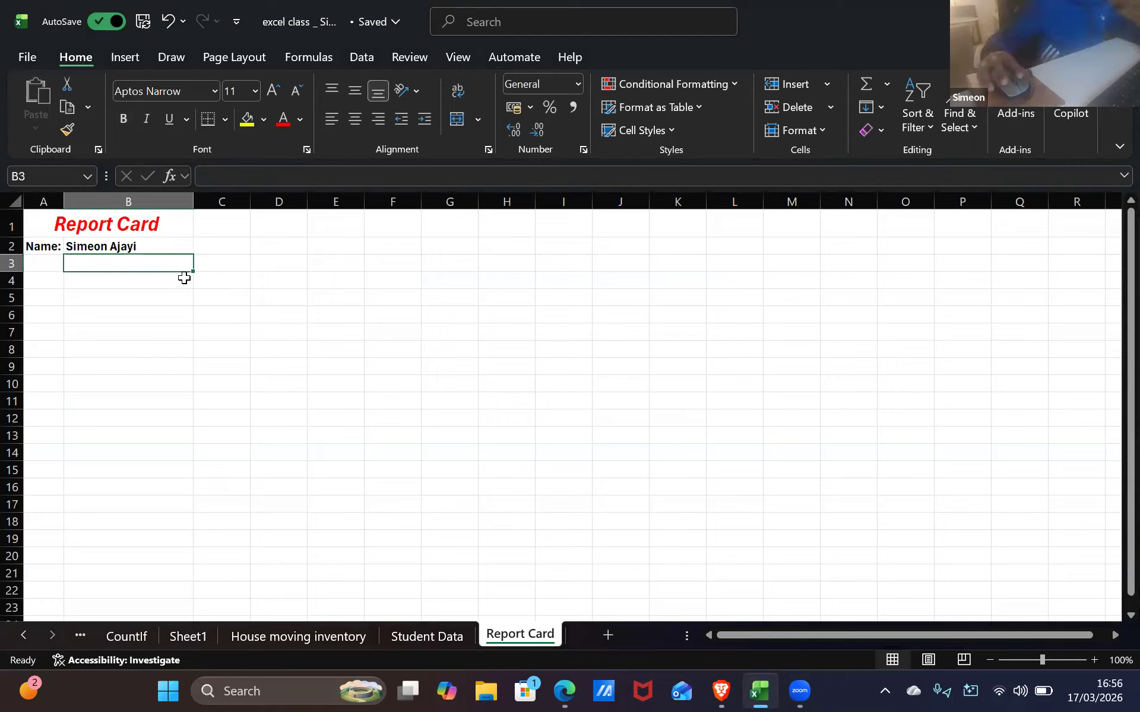
pyautogui.click(213, 241)
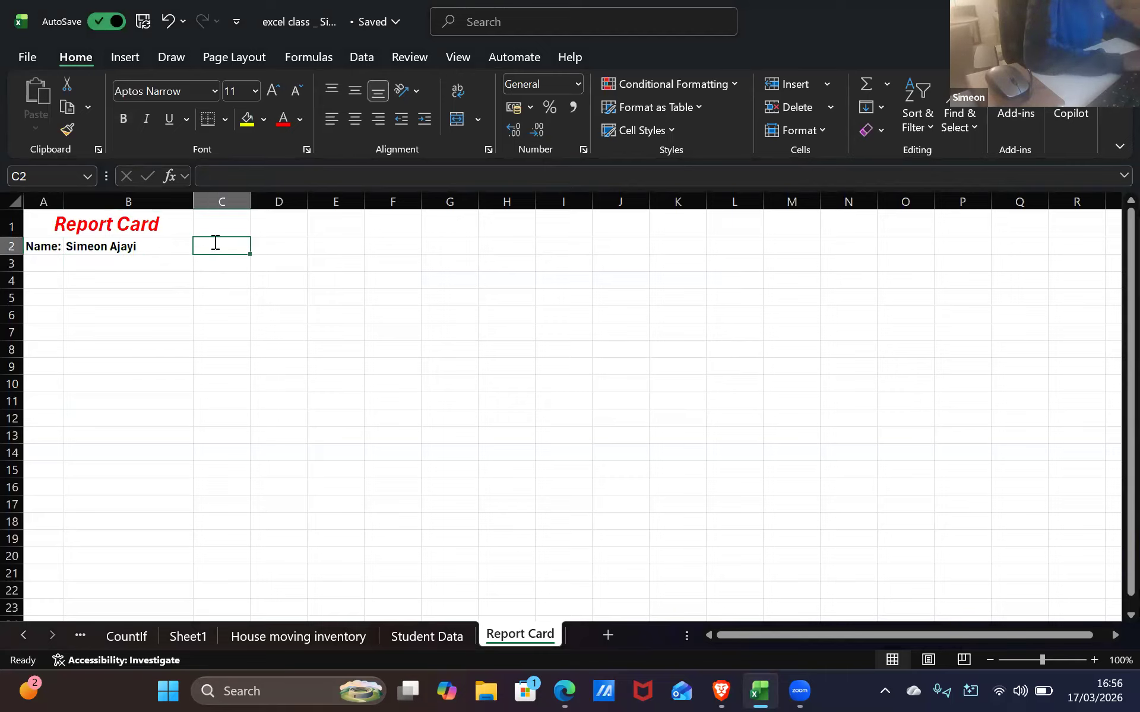
pyautogui.write('Year')
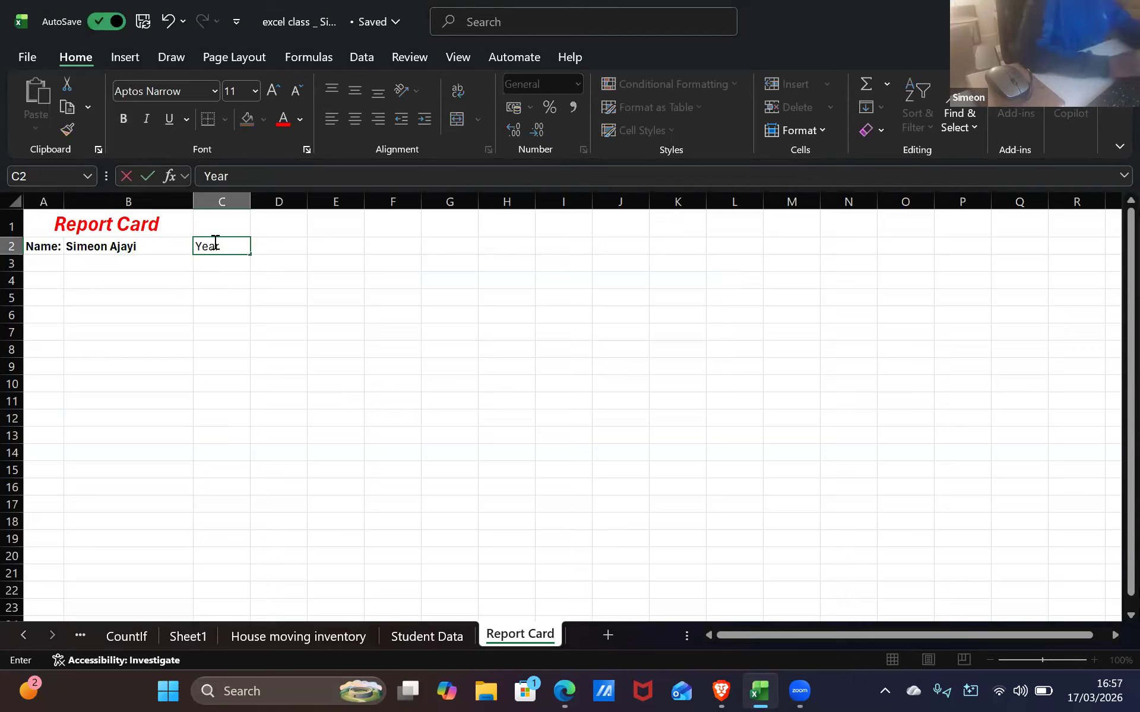
pyautogui.write(' 9')
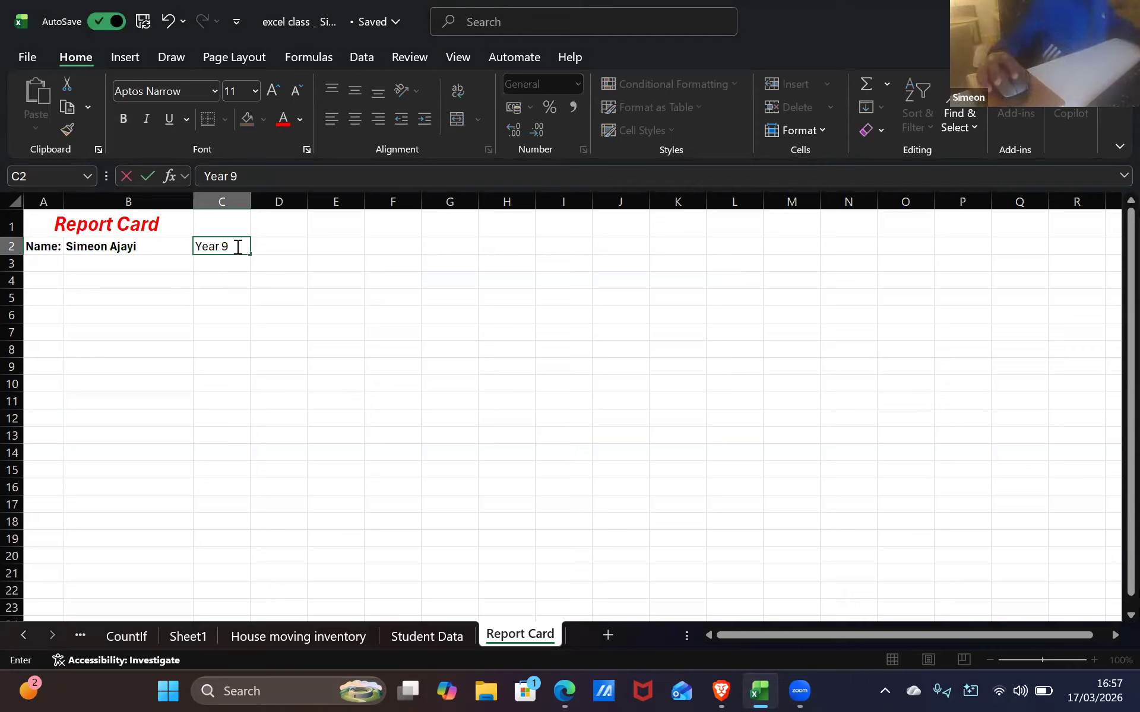
# Commit 'Year 9' in C2 and make it bold
pyautogui.click(261, 245)
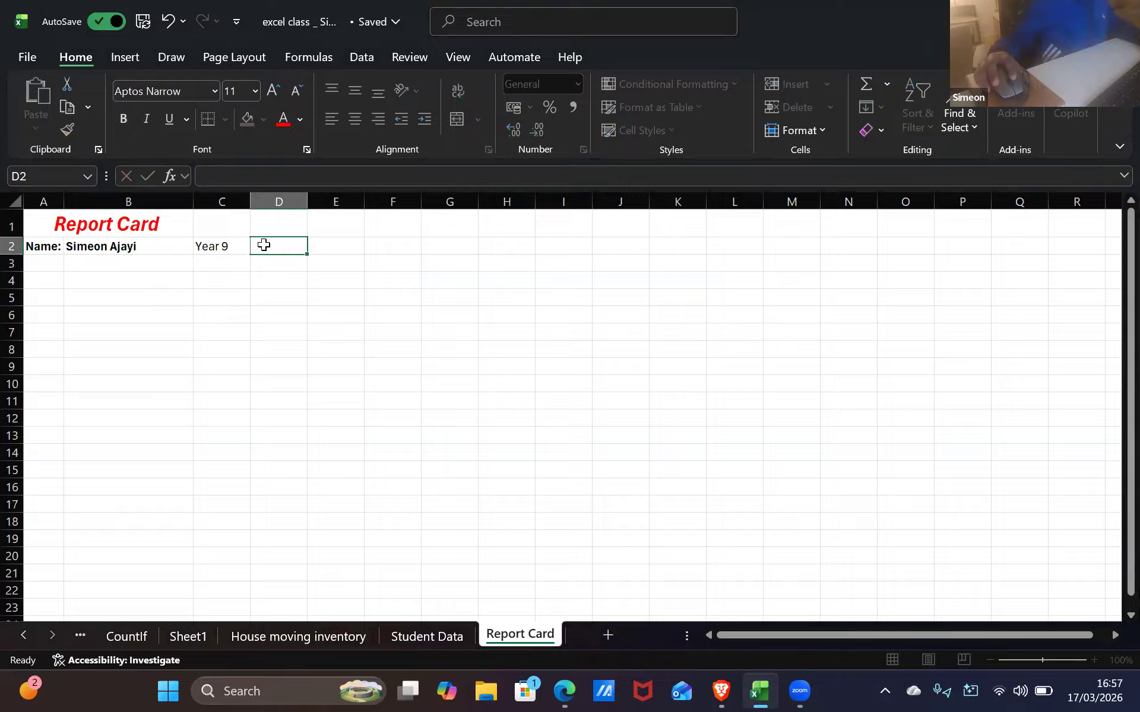
pyautogui.click(224, 249)
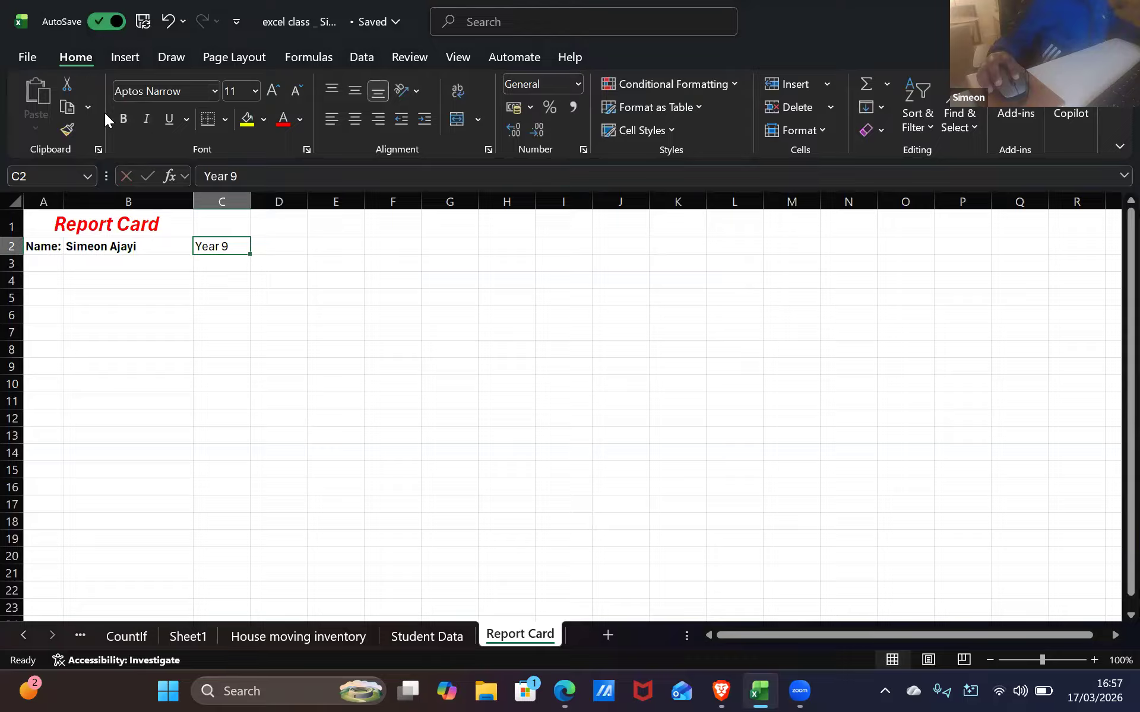
pyautogui.click(122, 117)
pyautogui.click(278, 265)
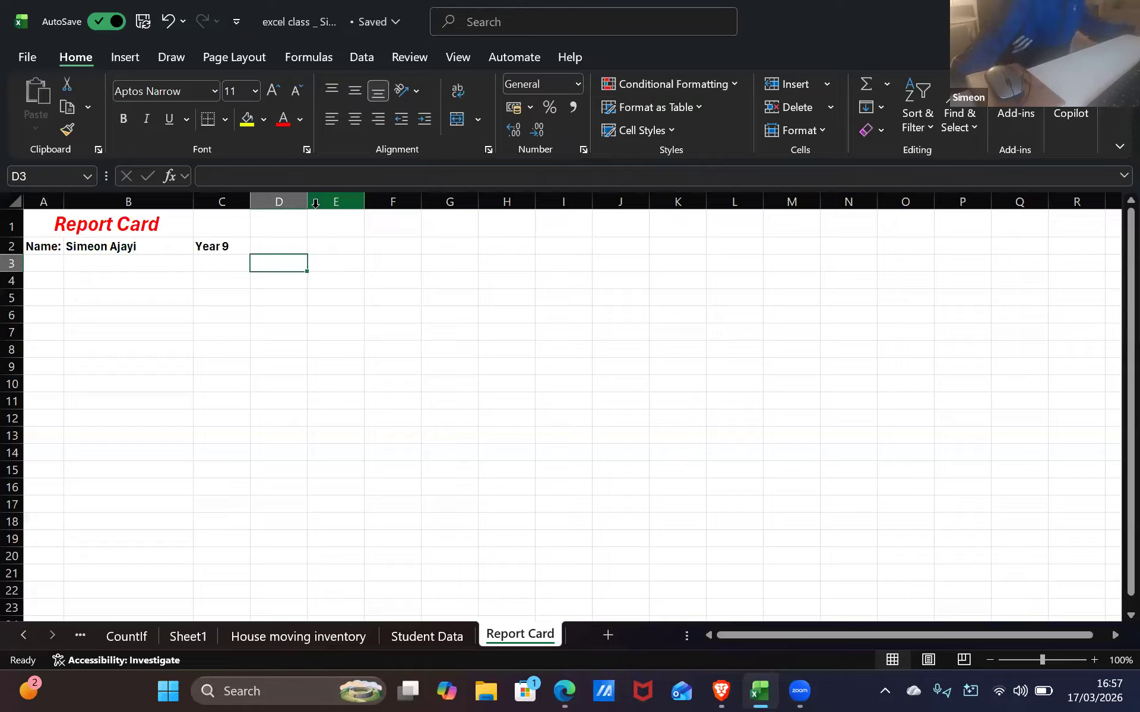
# Try merging B2:C2, then cancel to keep the name and year separate
pyautogui.click(173, 249)
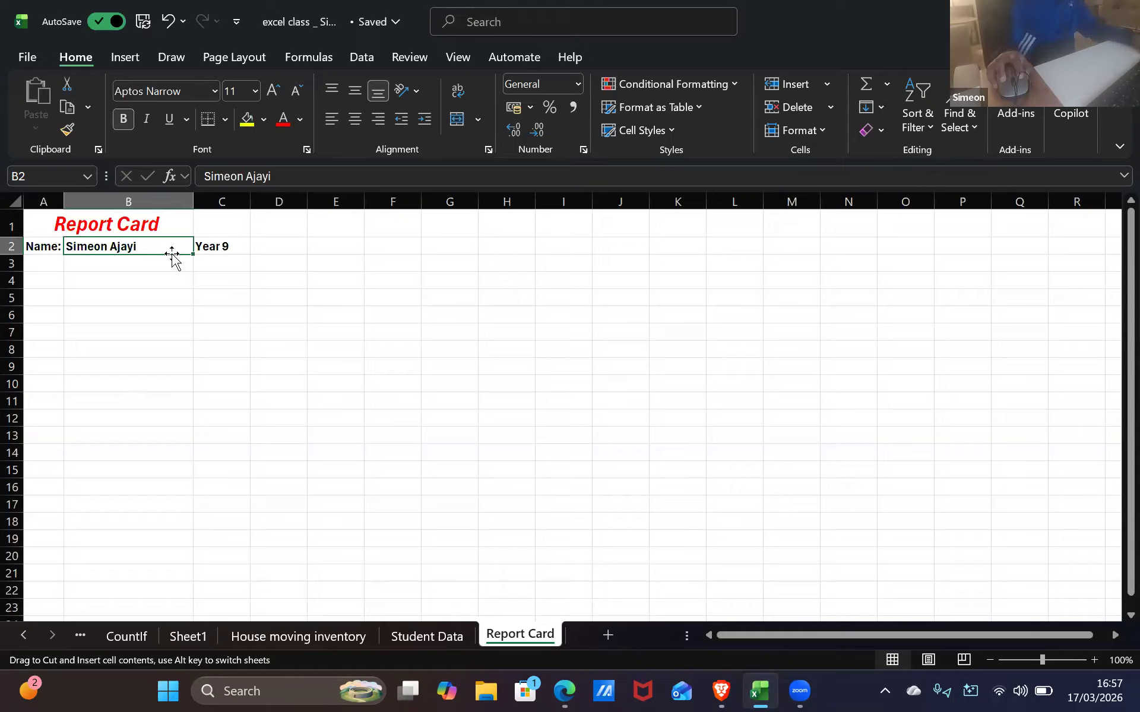
pyautogui.keyDown('shift'); pyautogui.click(201, 249); pyautogui.keyUp('shift')
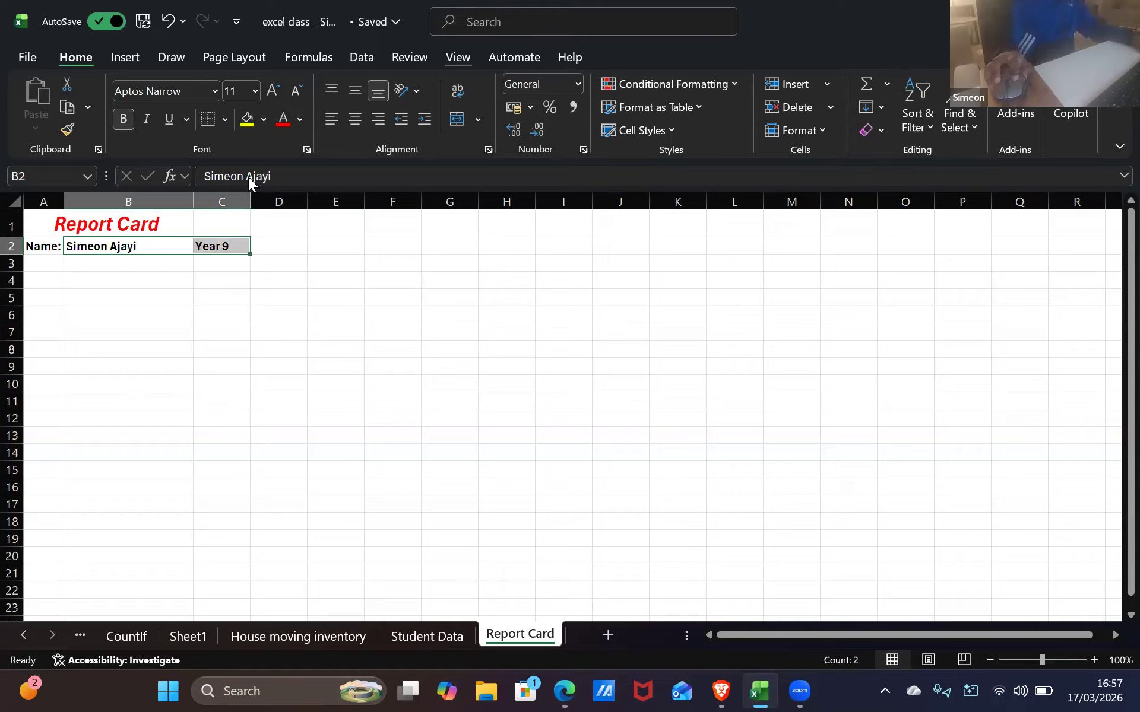
pyautogui.hotkey('alt', 'h')
pyautogui.press('m')
pyautogui.press('c')
pyautogui.click(675, 379)
pyautogui.click(310, 337)
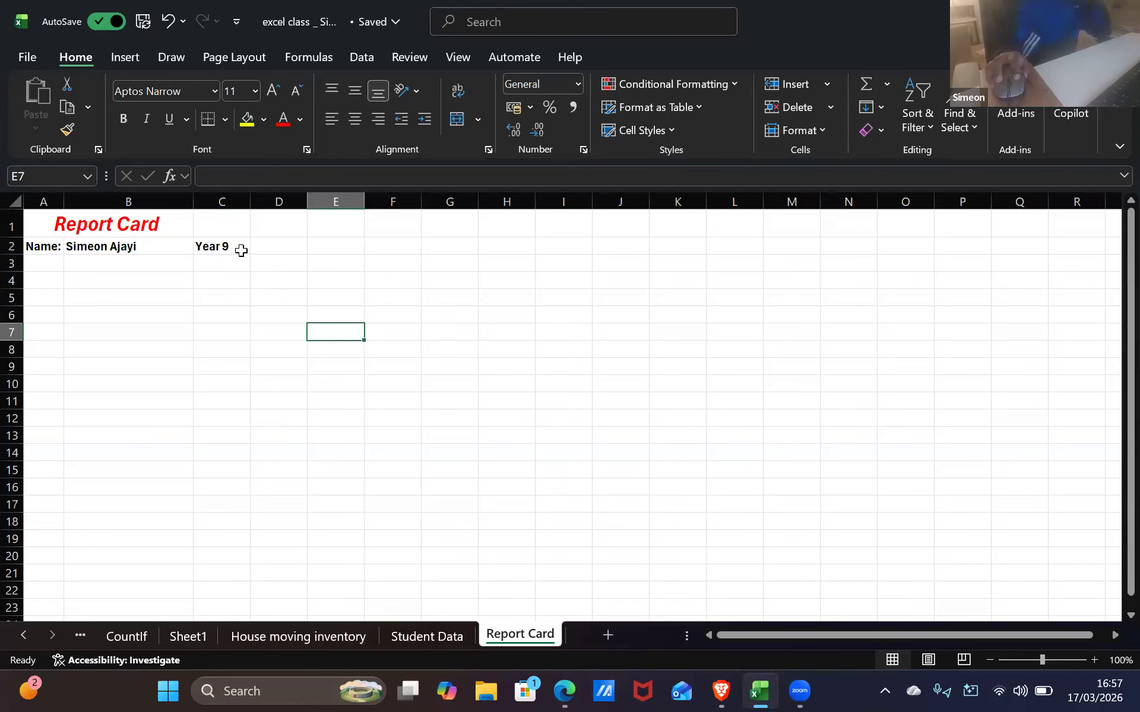
# Type the 'Subject:' heading in B3, then briefly check the homework e-mail
pyautogui.click(199, 262)
pyautogui.click(198, 247)
pyautogui.click(123, 265)
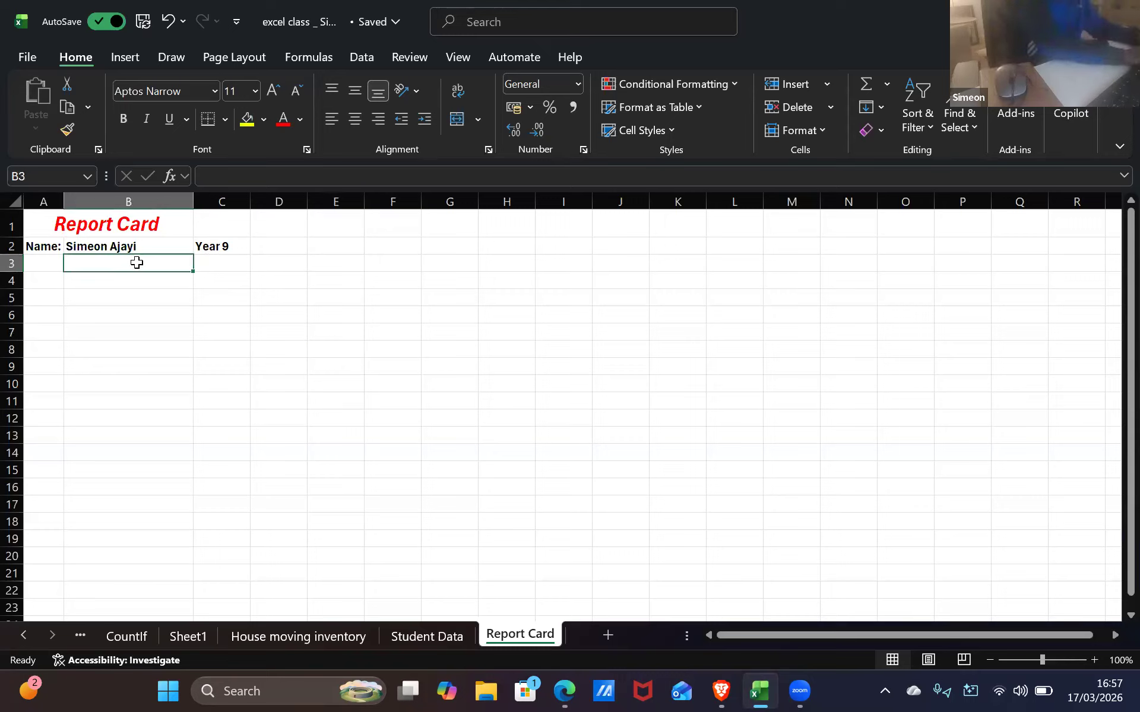
pyautogui.write('SUB')
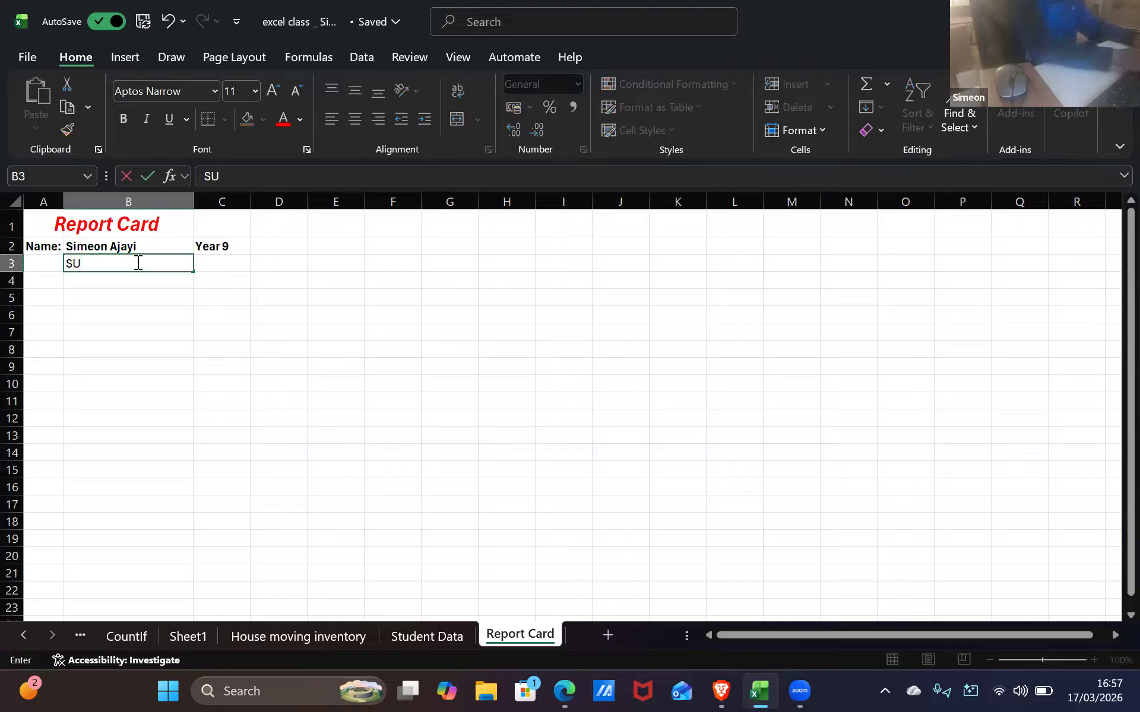
pyautogui.press('BackSpace')
pyautogui.press('BackSpace')
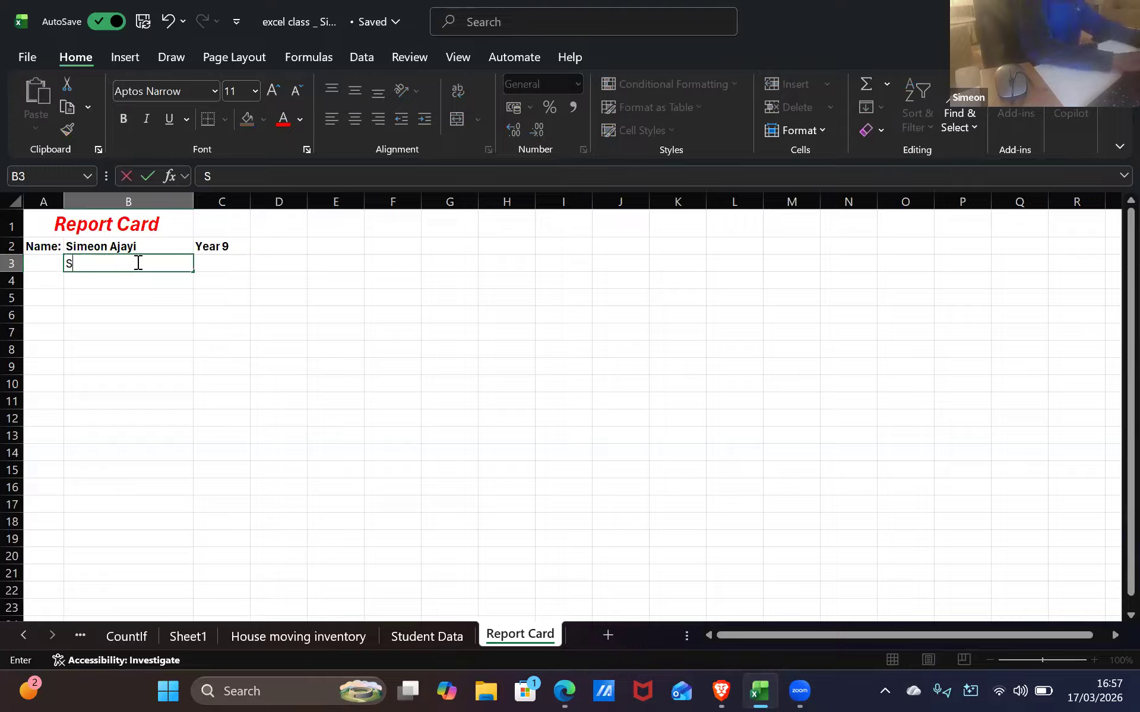
pyautogui.write('ubject')
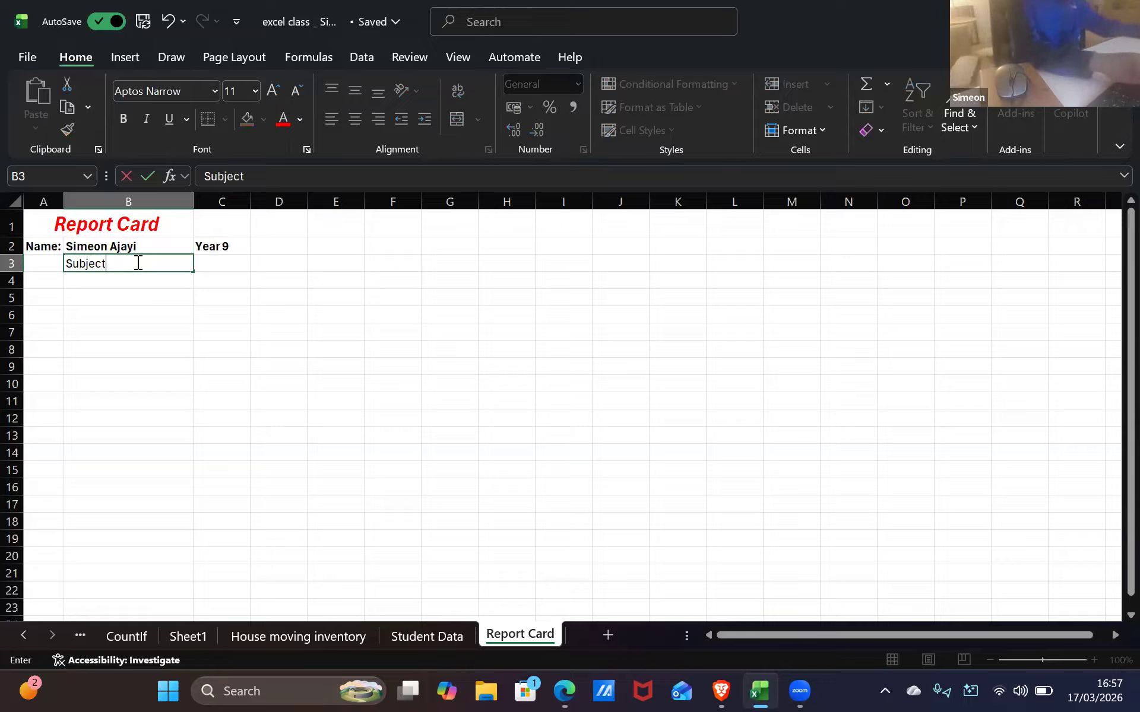
pyautogui.write(':')
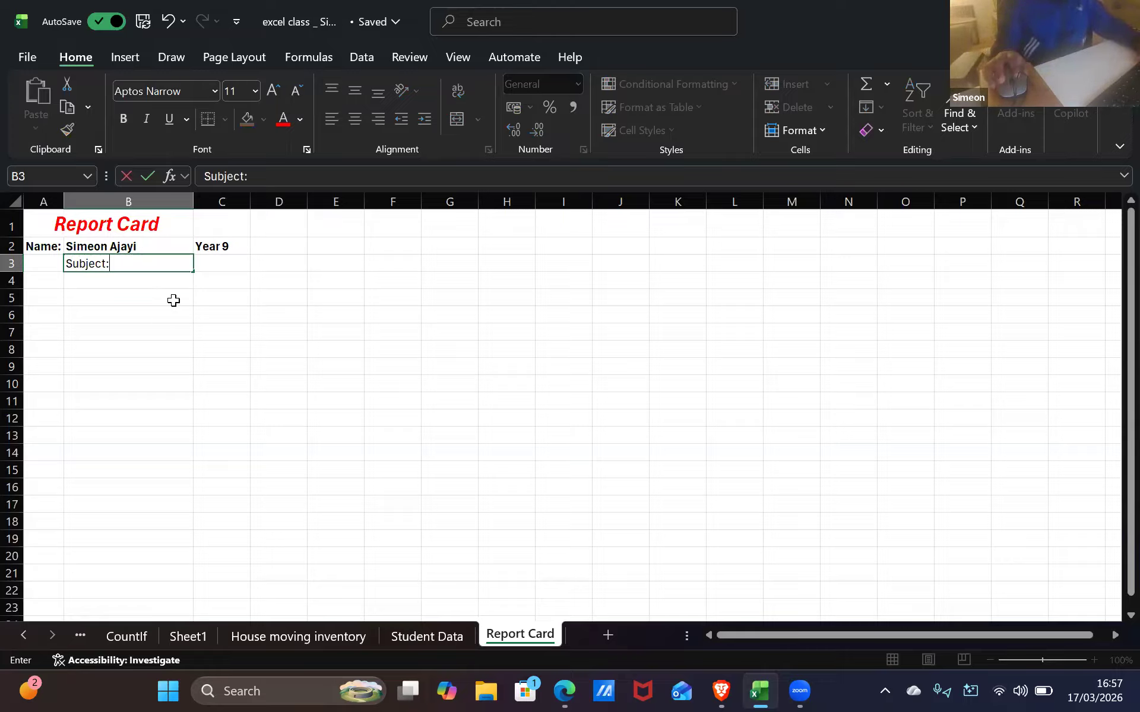
pyautogui.click(219, 263)
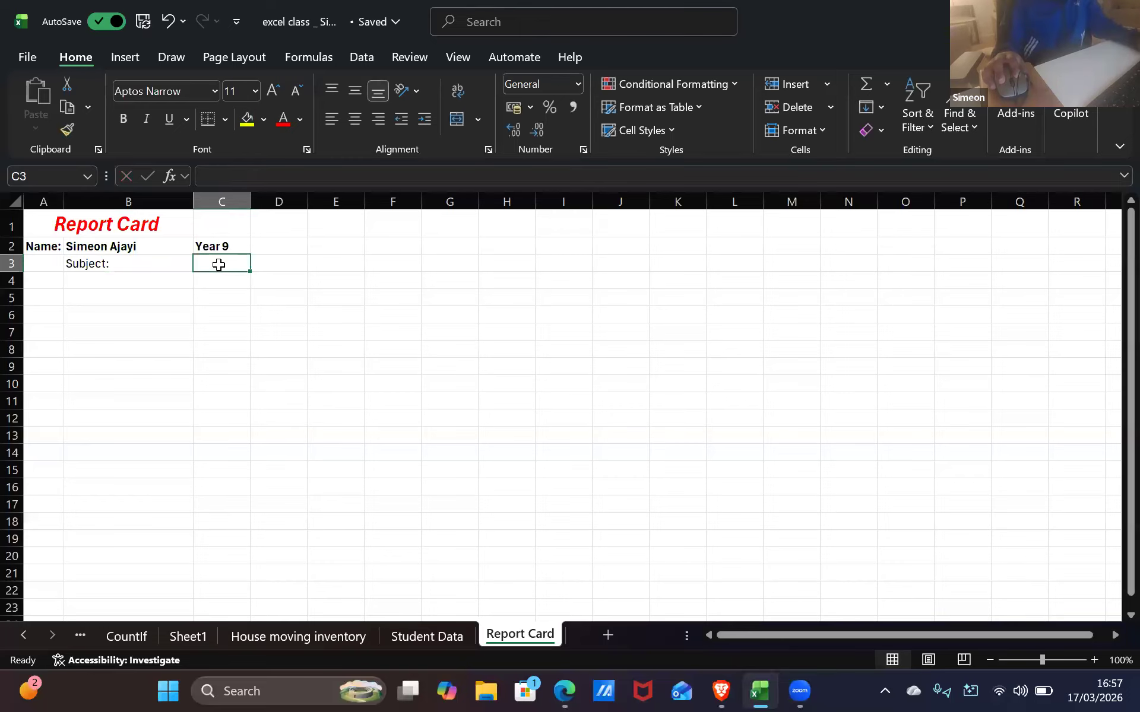
pyautogui.hotkey('alt', 'Tab')
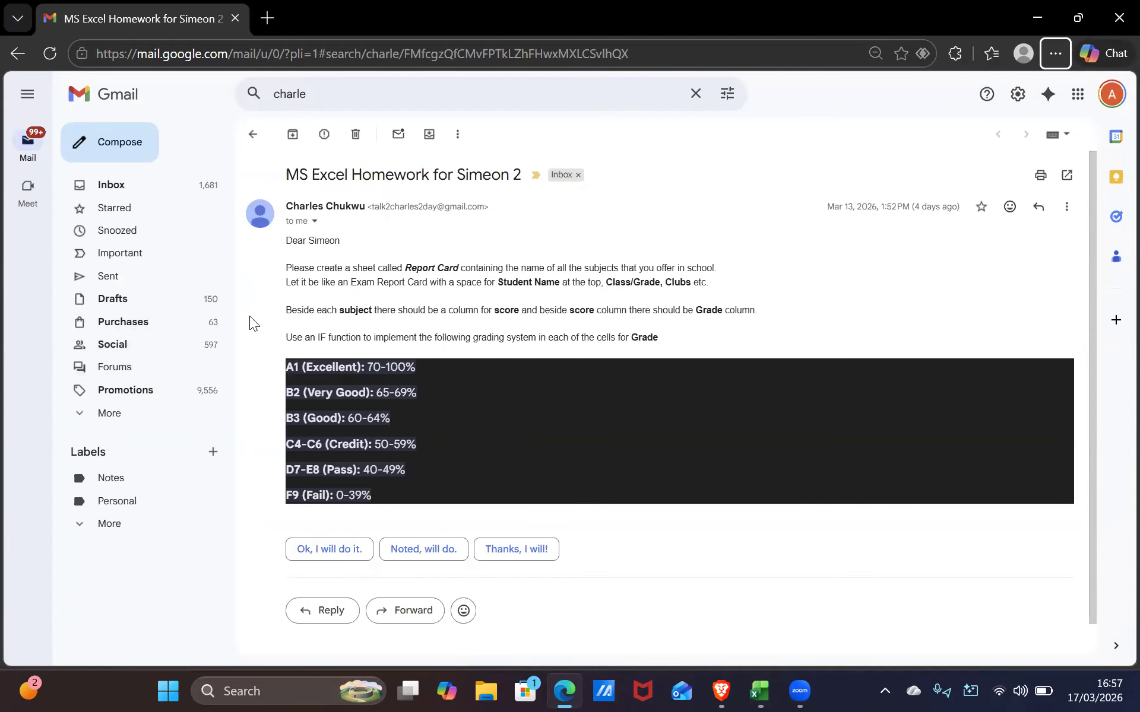
pyautogui.hotkey('alt', 'Tab')
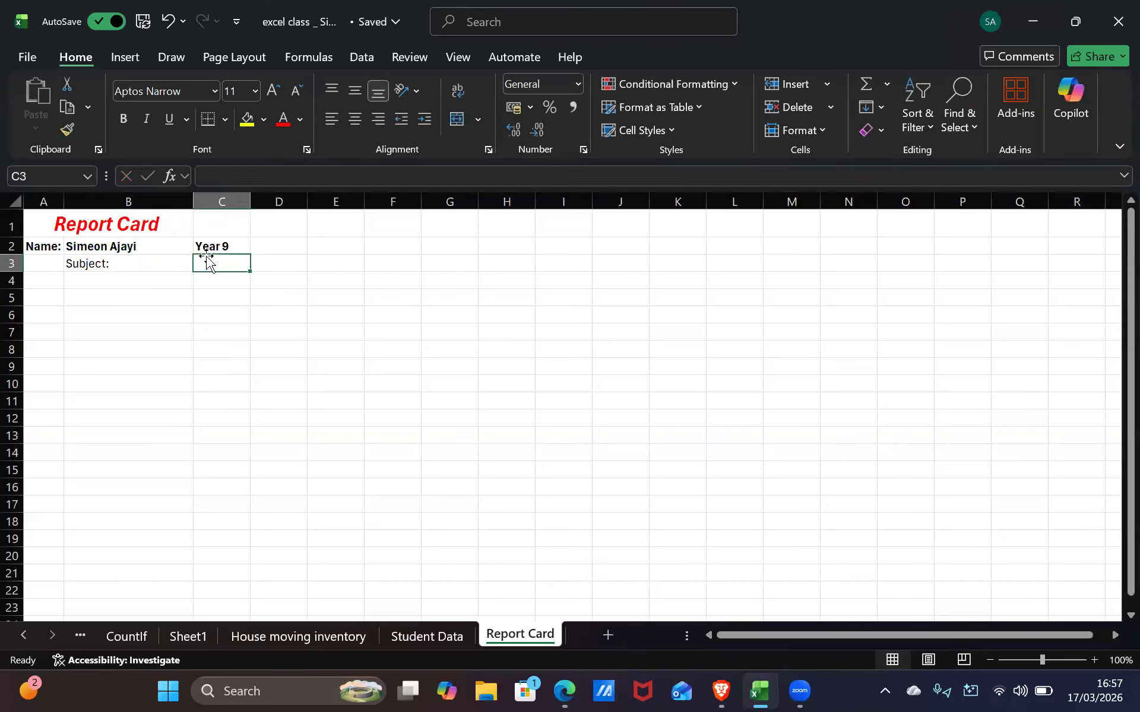
# Move the 'Subject:' label from B3 into A3, beneath the Name: label
pyautogui.click(49, 244)
pyautogui.click(123, 247)
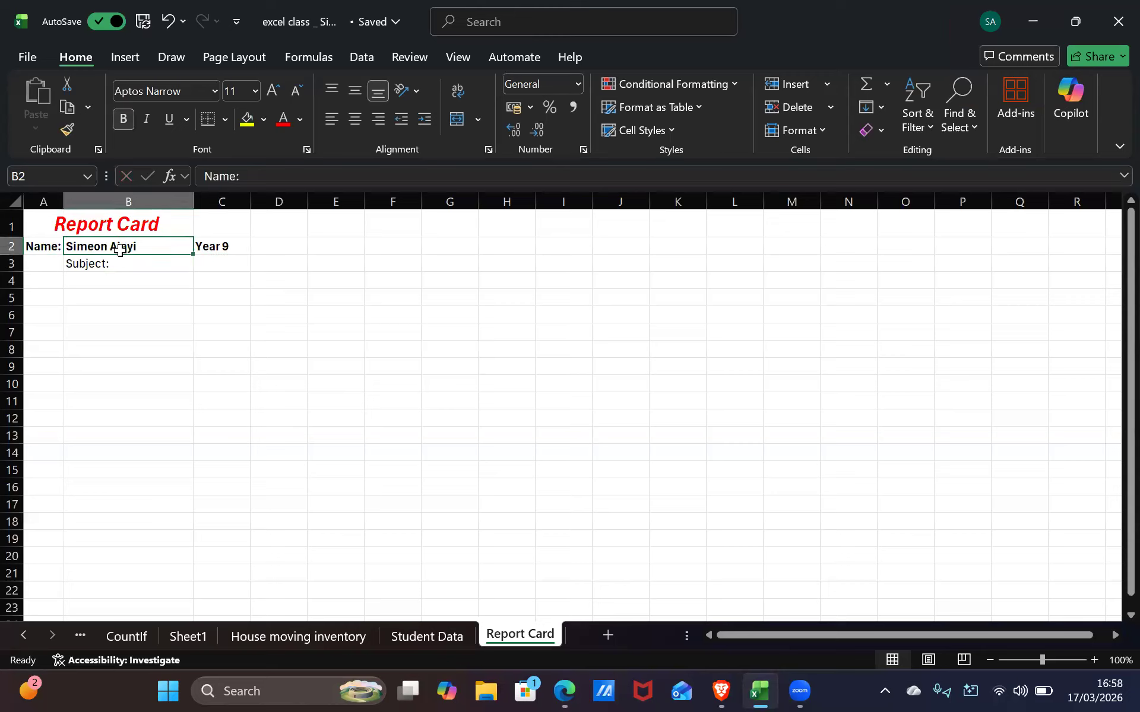
pyautogui.click(51, 245)
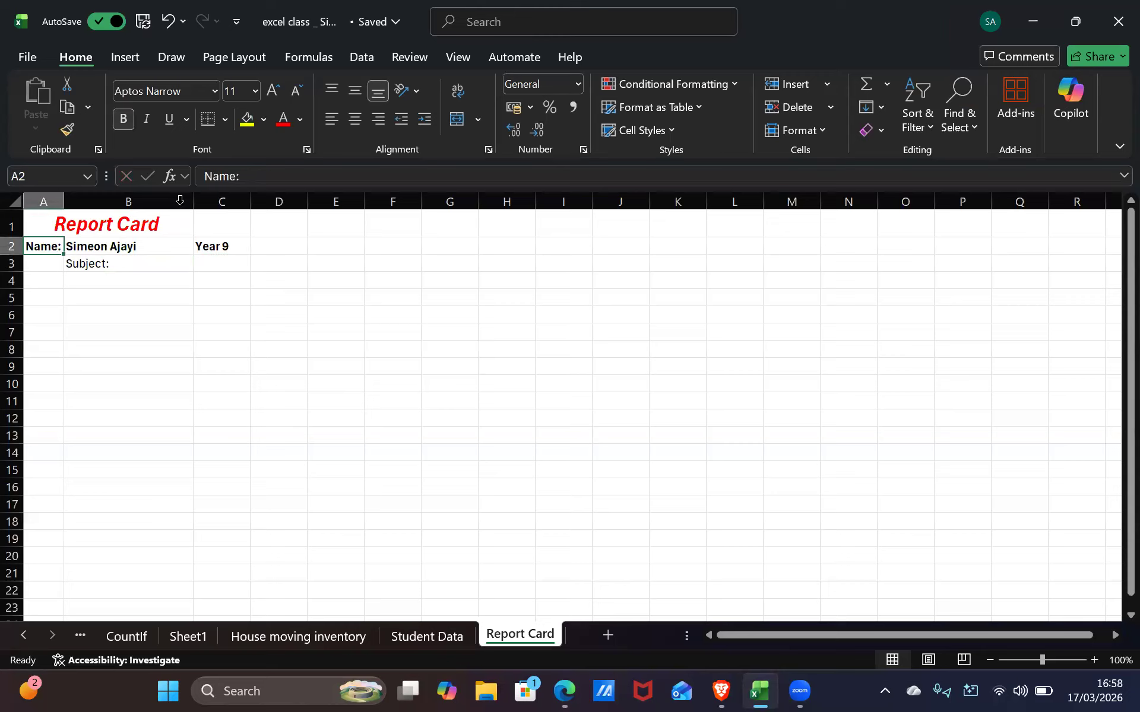
pyautogui.click(130, 268)
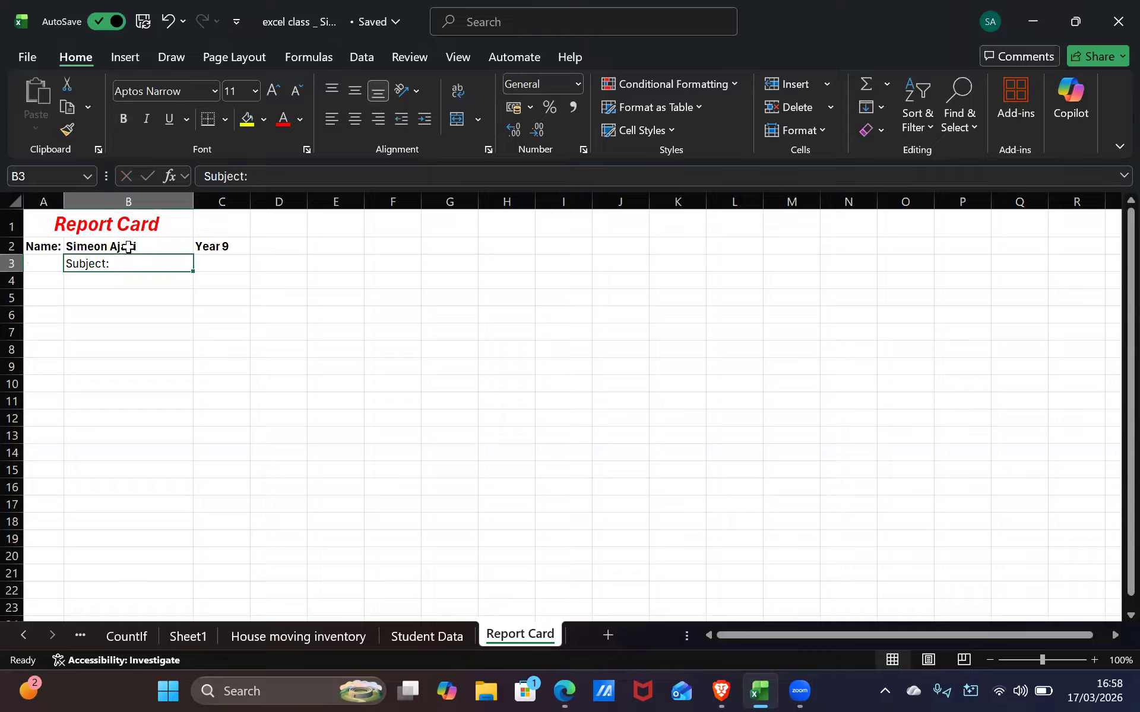
pyautogui.press('BackSpace')
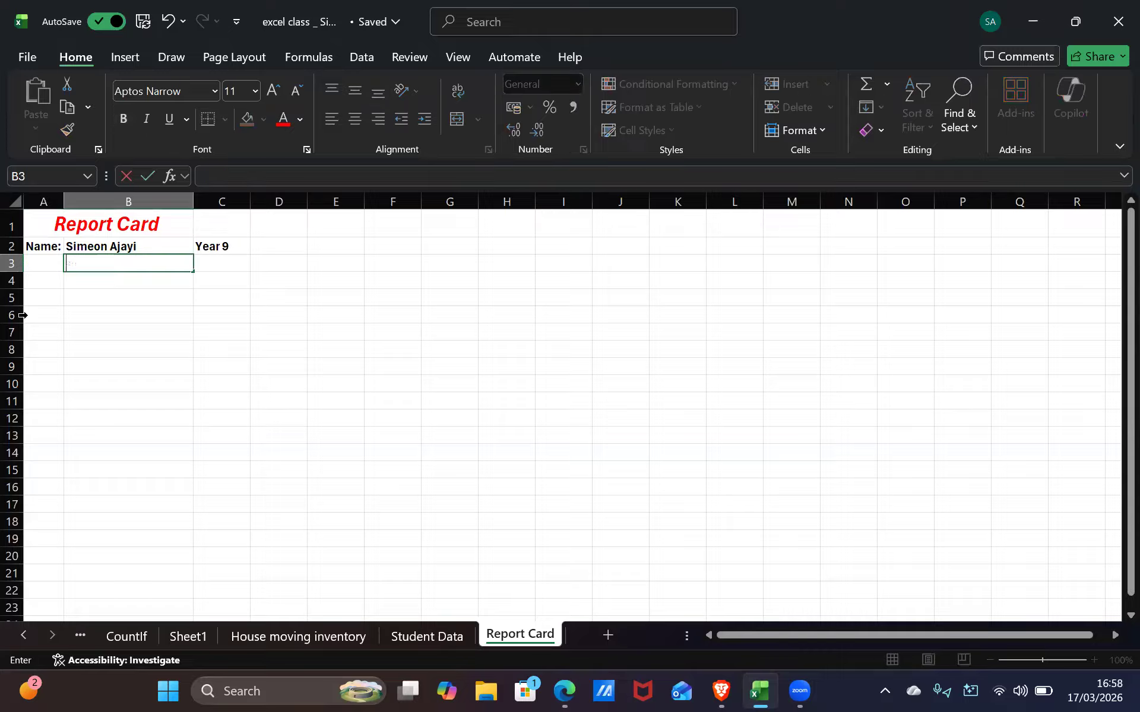
pyautogui.click(51, 263)
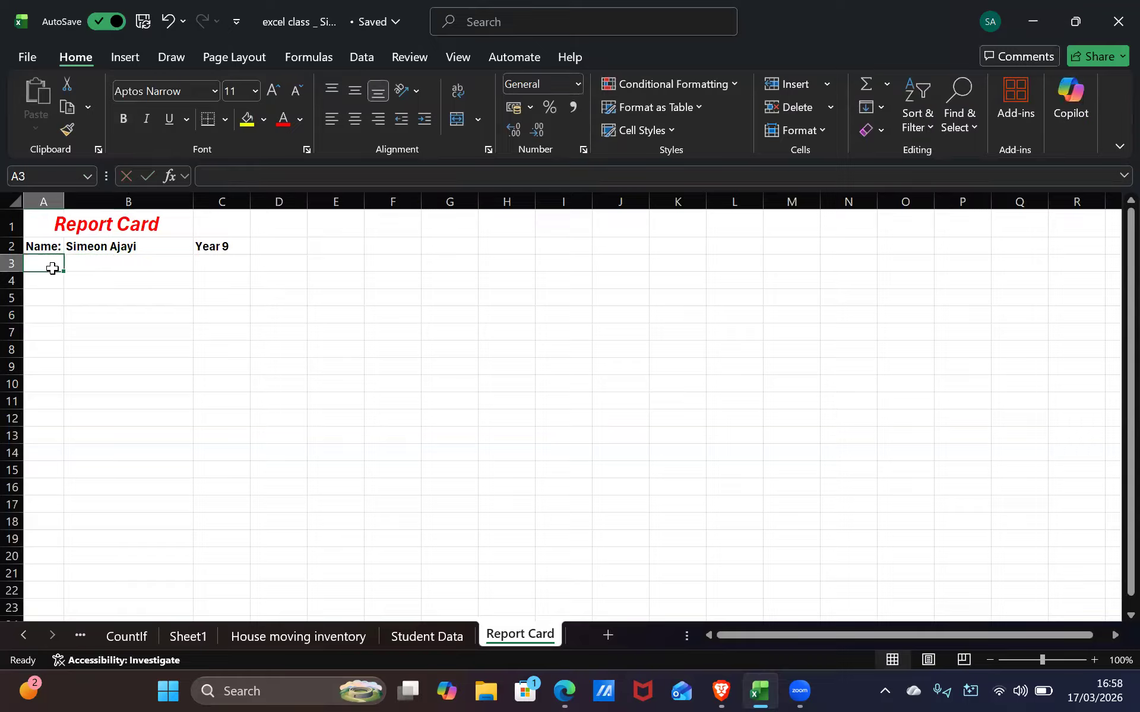
pyautogui.write('Subject:')
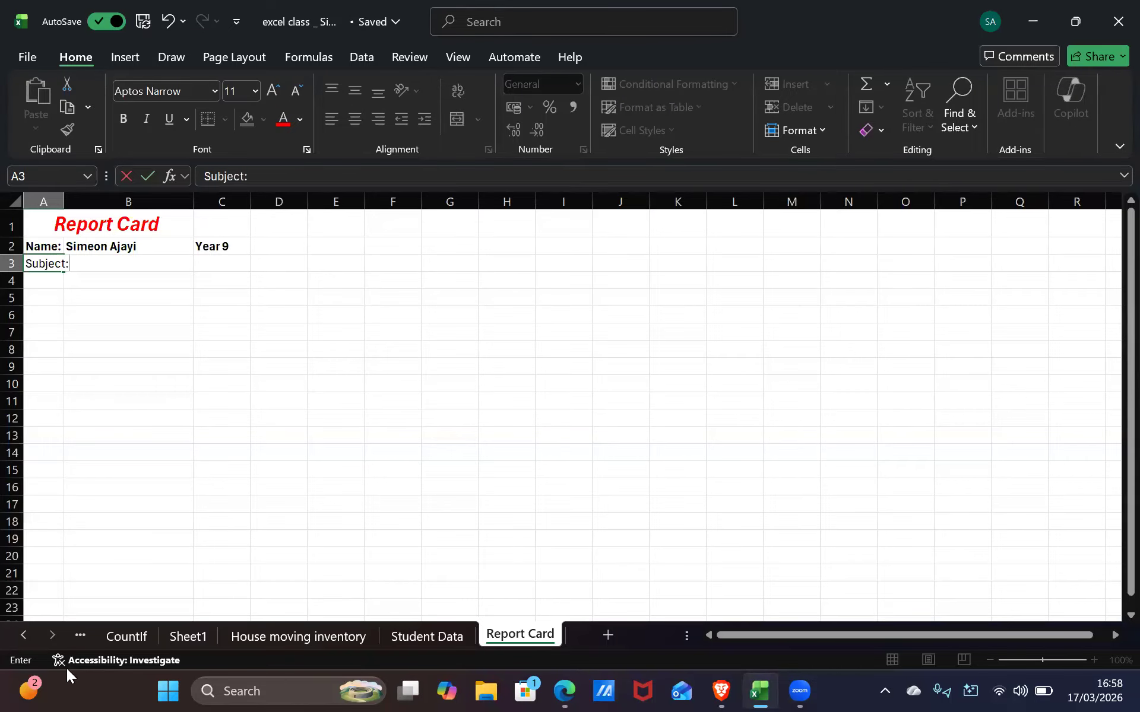
pyautogui.click(67, 202)
# Widen column A to about 80 pixels, then select cells down to A4
pyautogui.moveTo(65, 202); pyautogui.dragTo(72, 211)
pyautogui.click(134, 356)
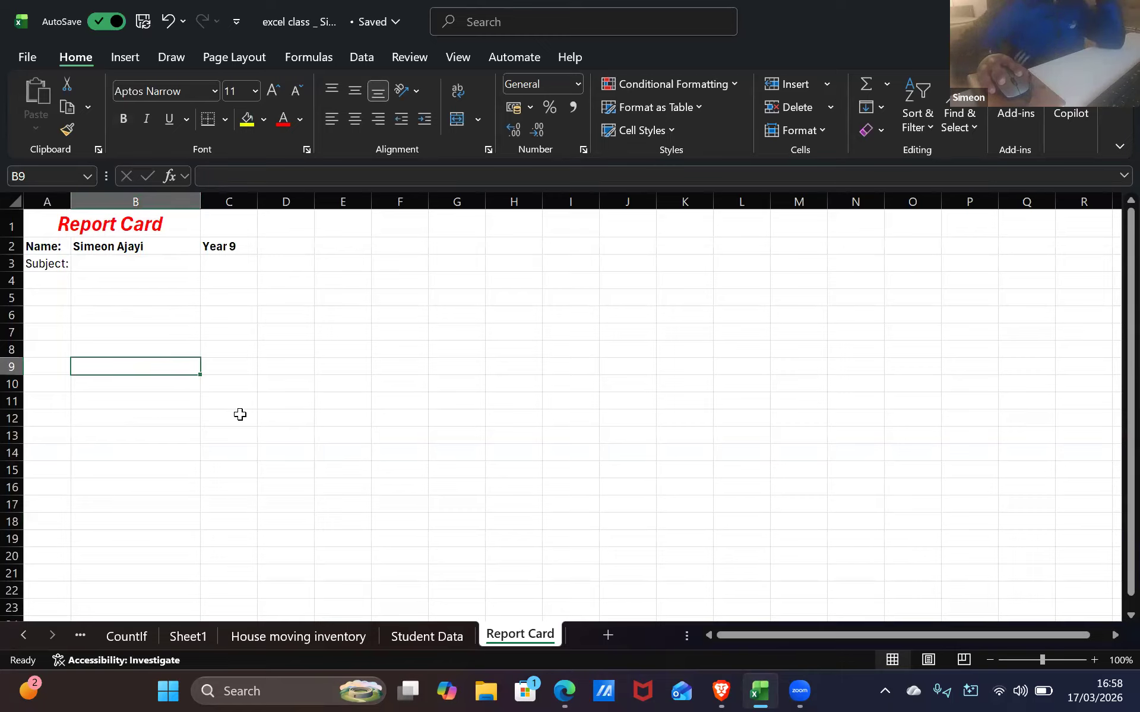
pyautogui.click(128, 314)
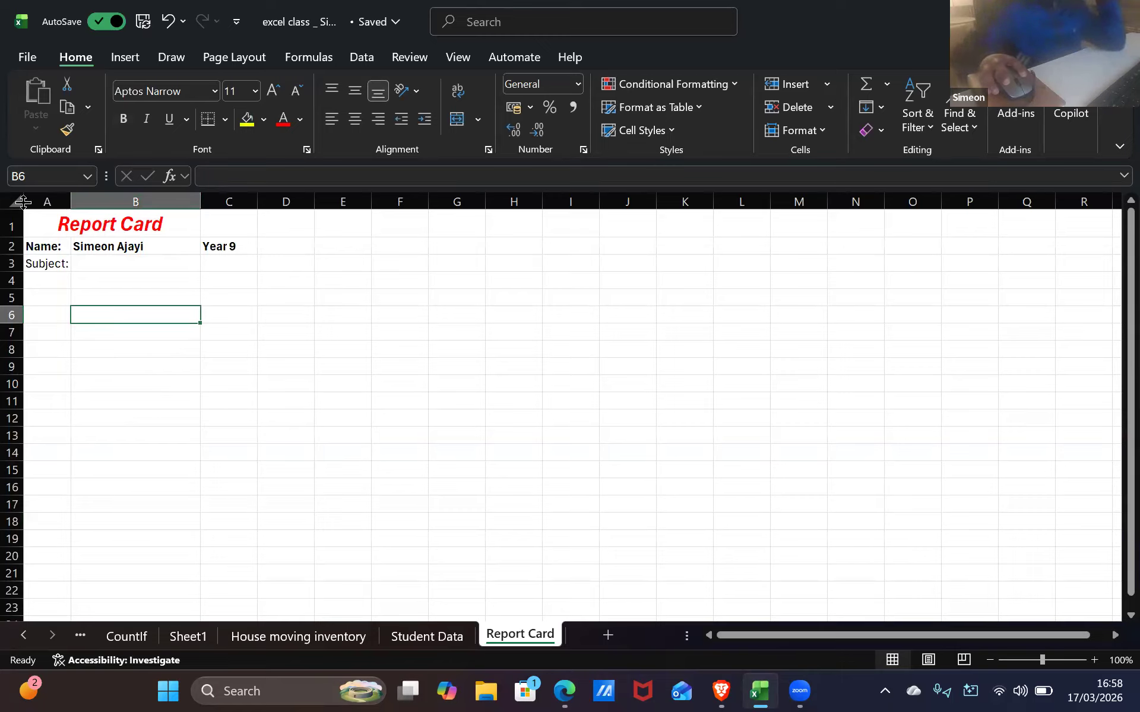
pyautogui.moveTo(124, 322); pyautogui.dragTo(92, 279)
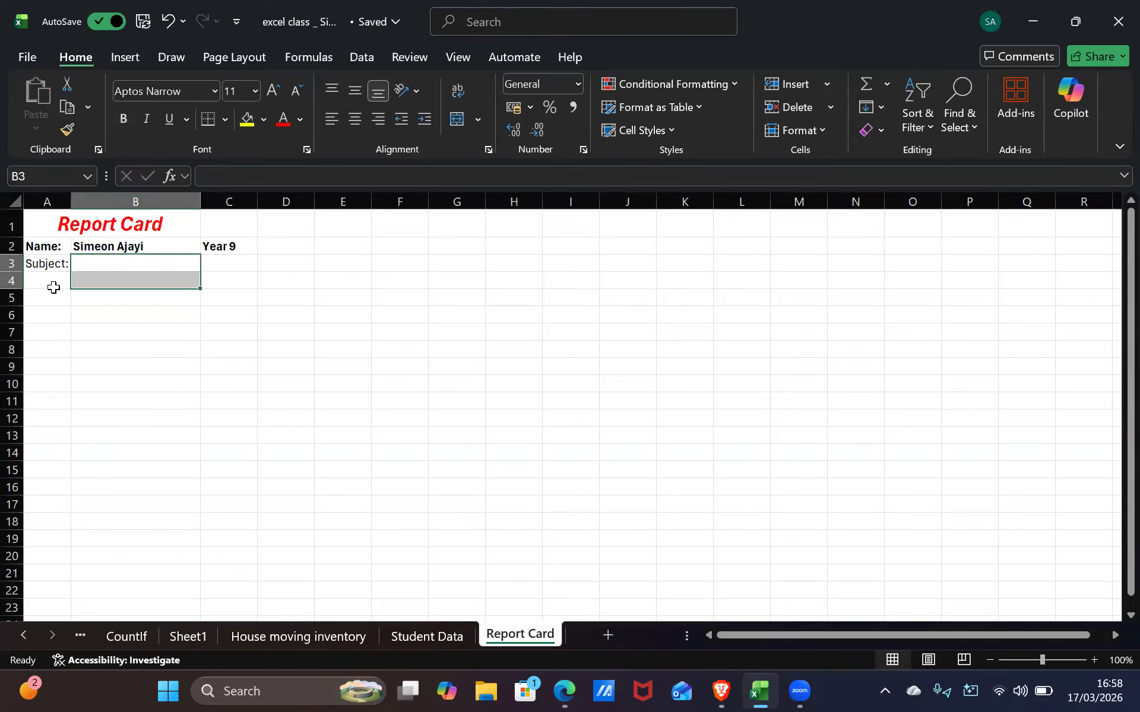
pyautogui.click(42, 289)
pyautogui.click(56, 287)
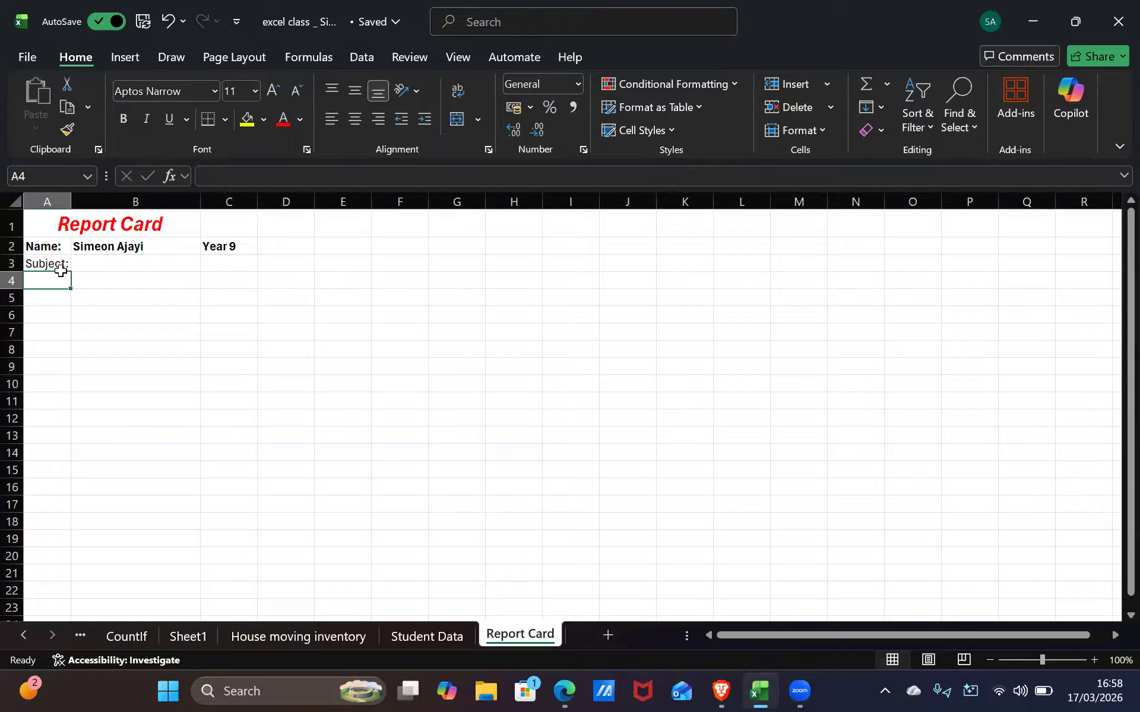
# Delete the Subject: label from A3 and enter a partial 'Sub' in A4
pyautogui.click(59, 264)
pyautogui.press('BackSpace')
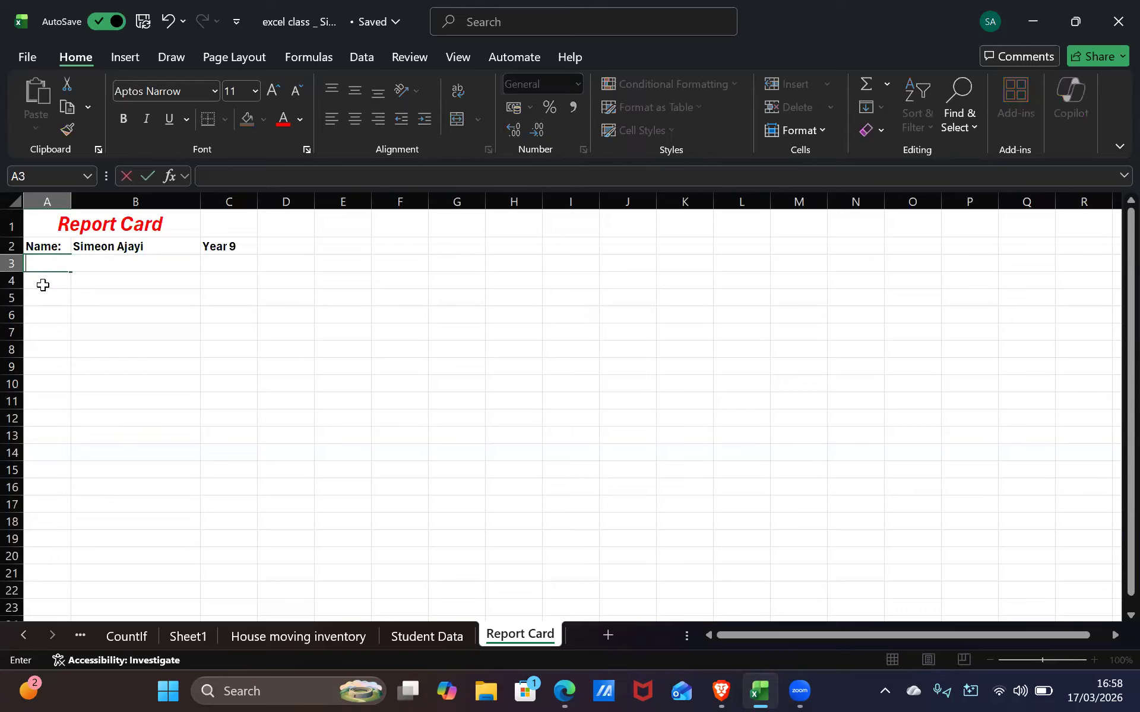
pyautogui.press('Return')
pyautogui.write('S')
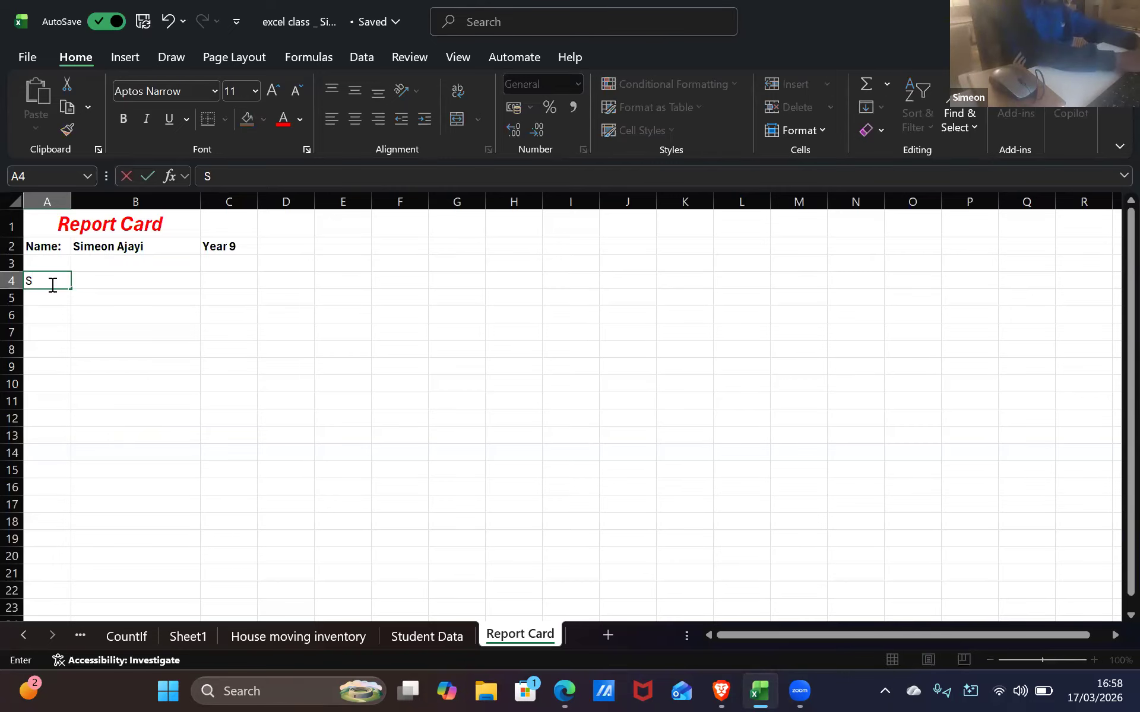
pyautogui.write('ubj')
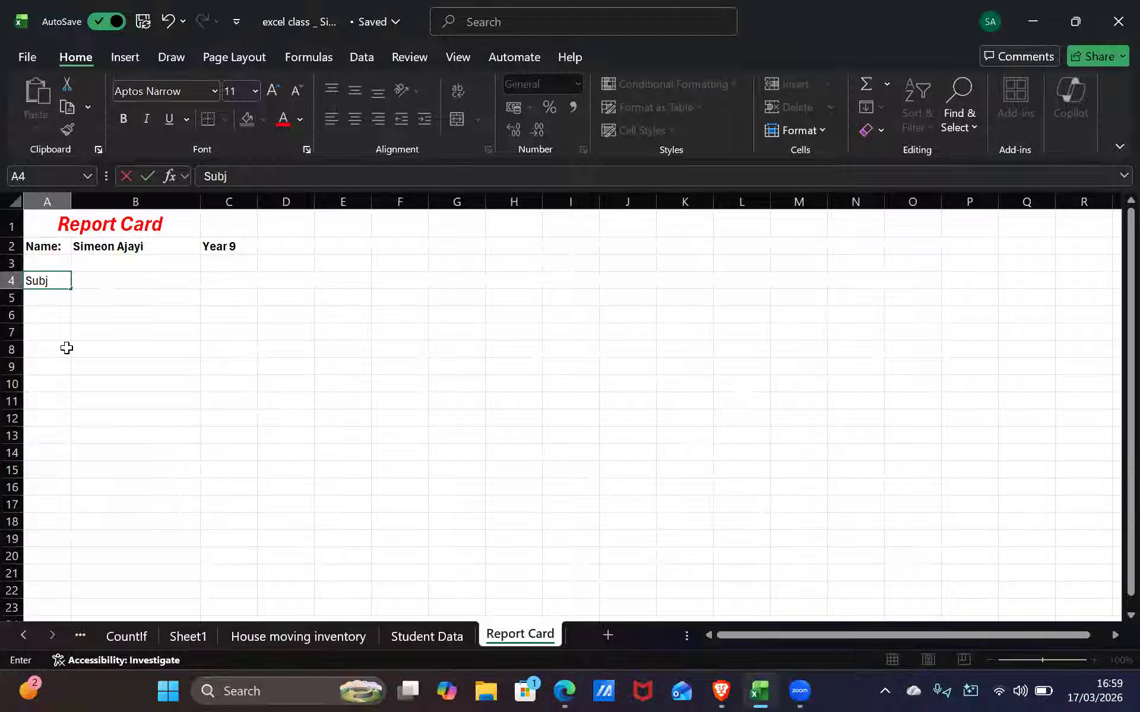
pyautogui.click(122, 287)
# Clear the leftover partial text from A4, then switch away from Excel
pyautogui.click(122, 293)
pyautogui.click(123, 267)
pyautogui.click(121, 281)
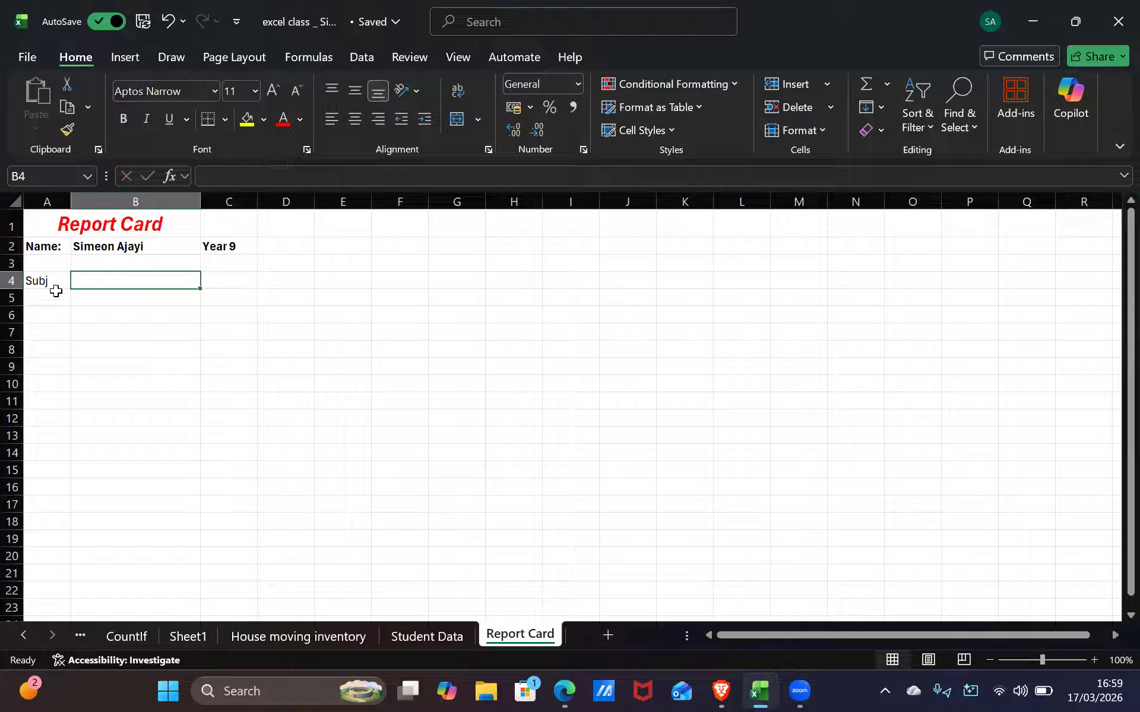
pyautogui.click(49, 277)
pyautogui.press('BackSpace')
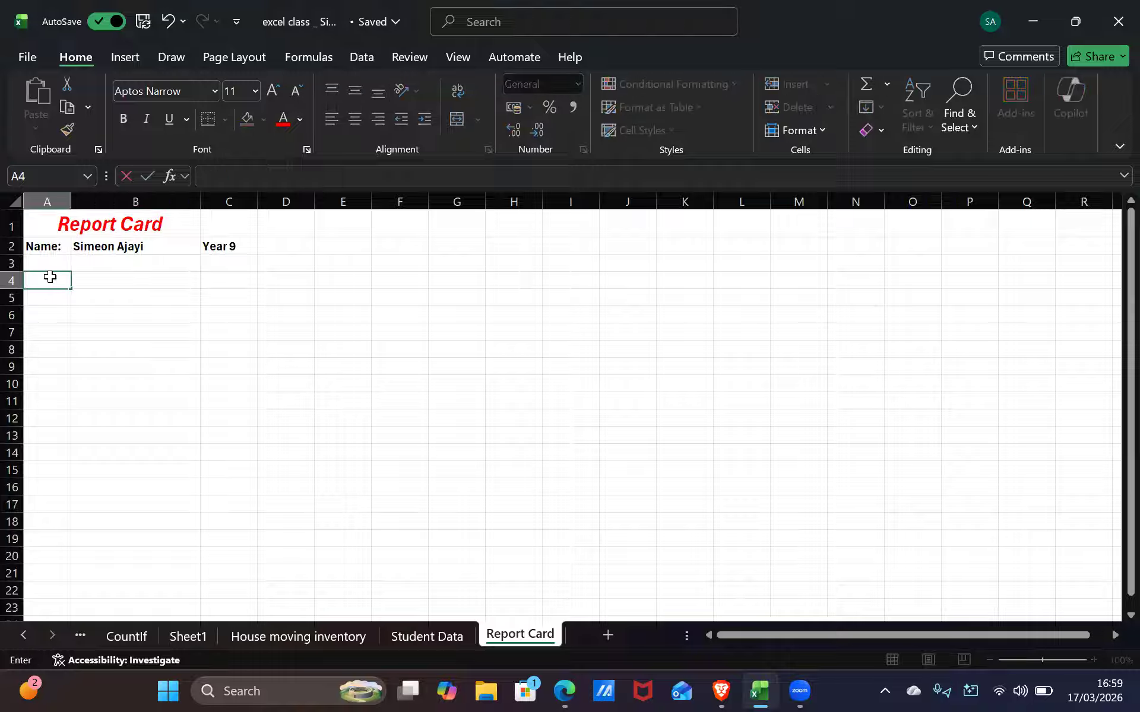
pyautogui.hotkey('alt', 'Tab')
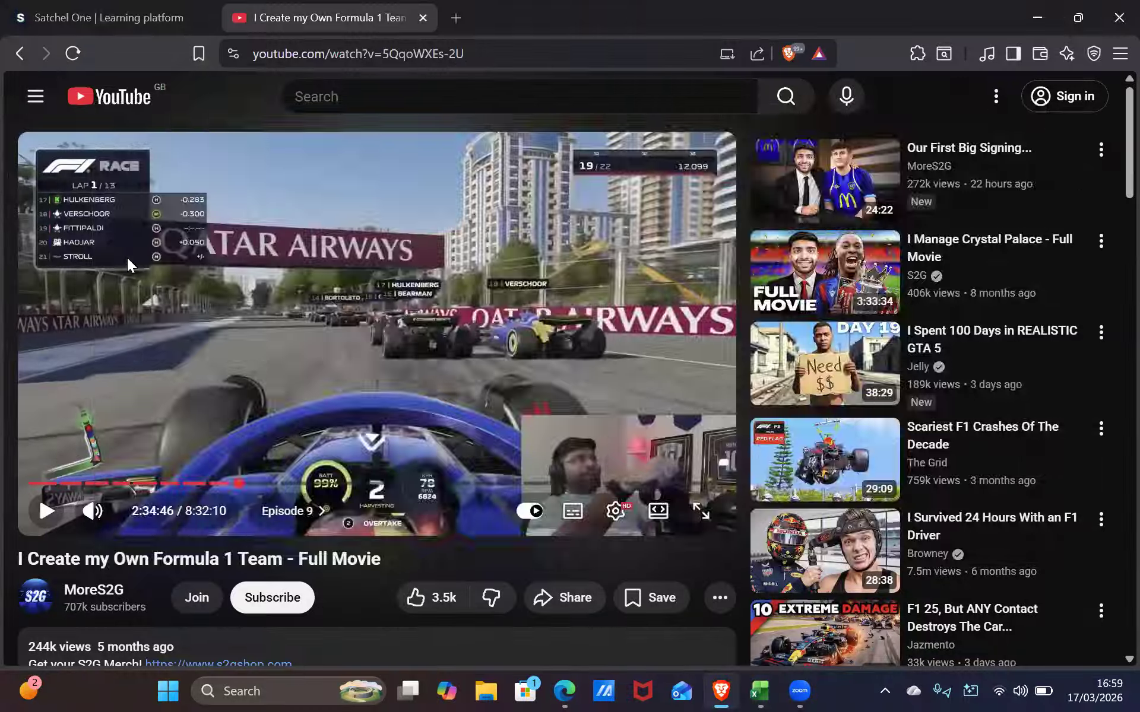
# Switch from the Formula 1 YouTube video to the Gmail homework window
pyautogui.hotkey('alt', 'Tab')
pyautogui.hotkey('alt', 'Tab')
pyautogui.hotkey('alt', 'Tab')
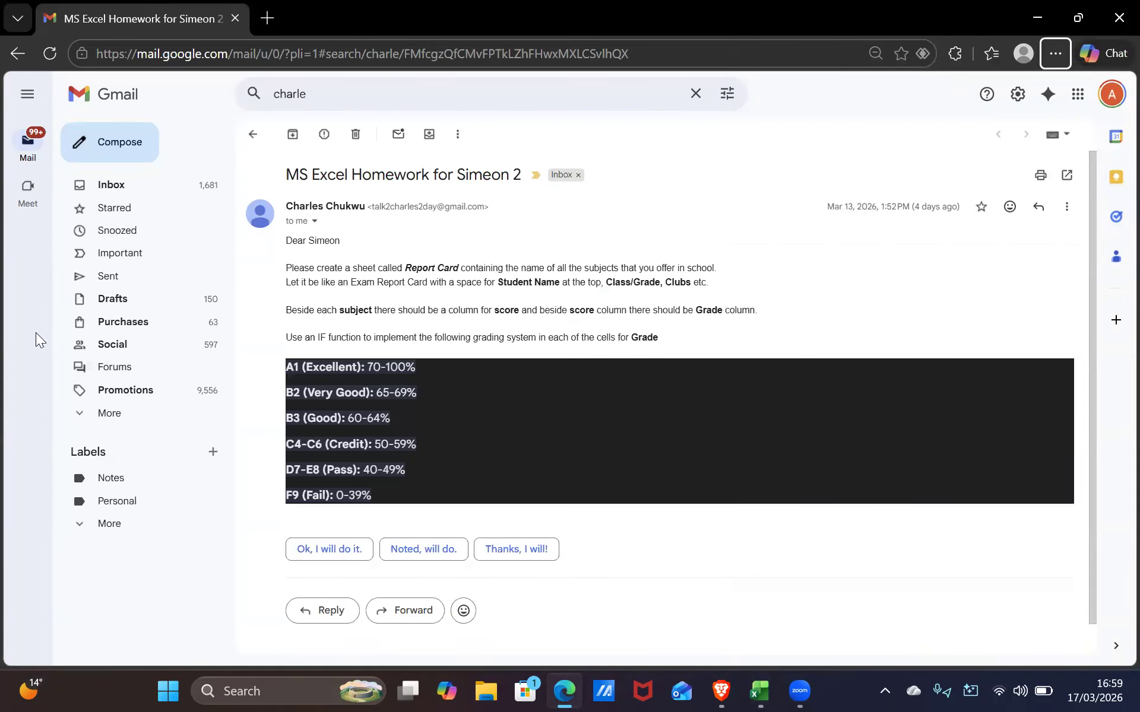
# Reread the B2 (Very Good): 65-69% grade line, then return to Excel at cell D2
pyautogui.tripleClick(709, 394)
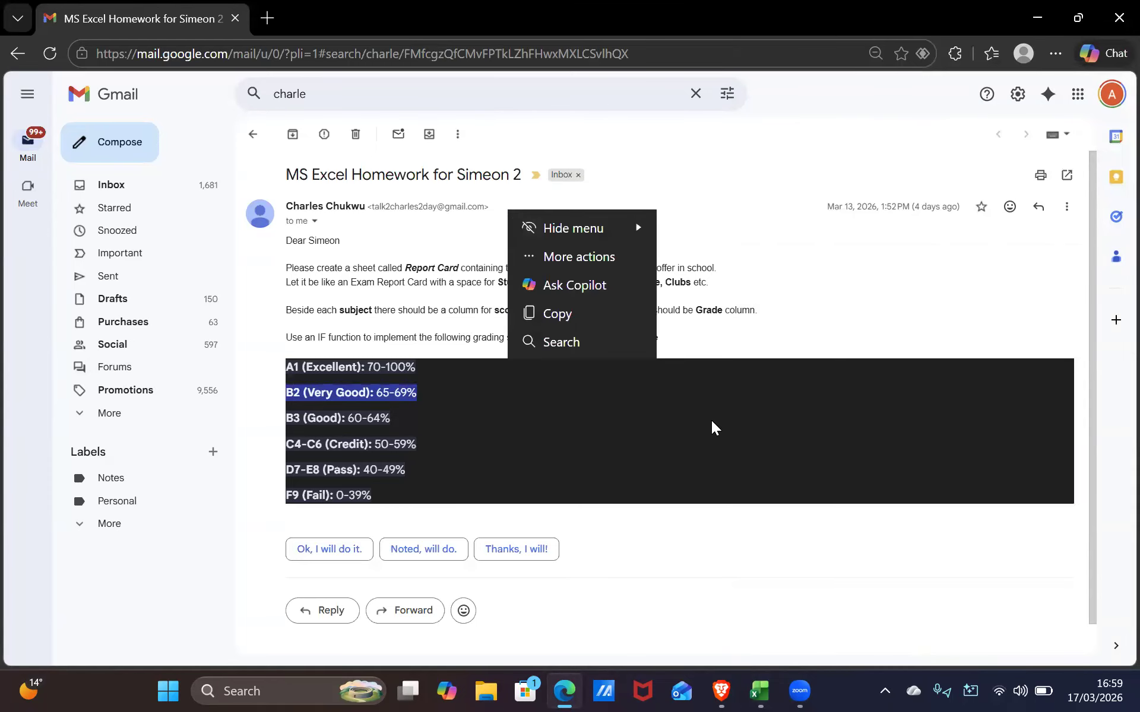
pyautogui.click(713, 425)
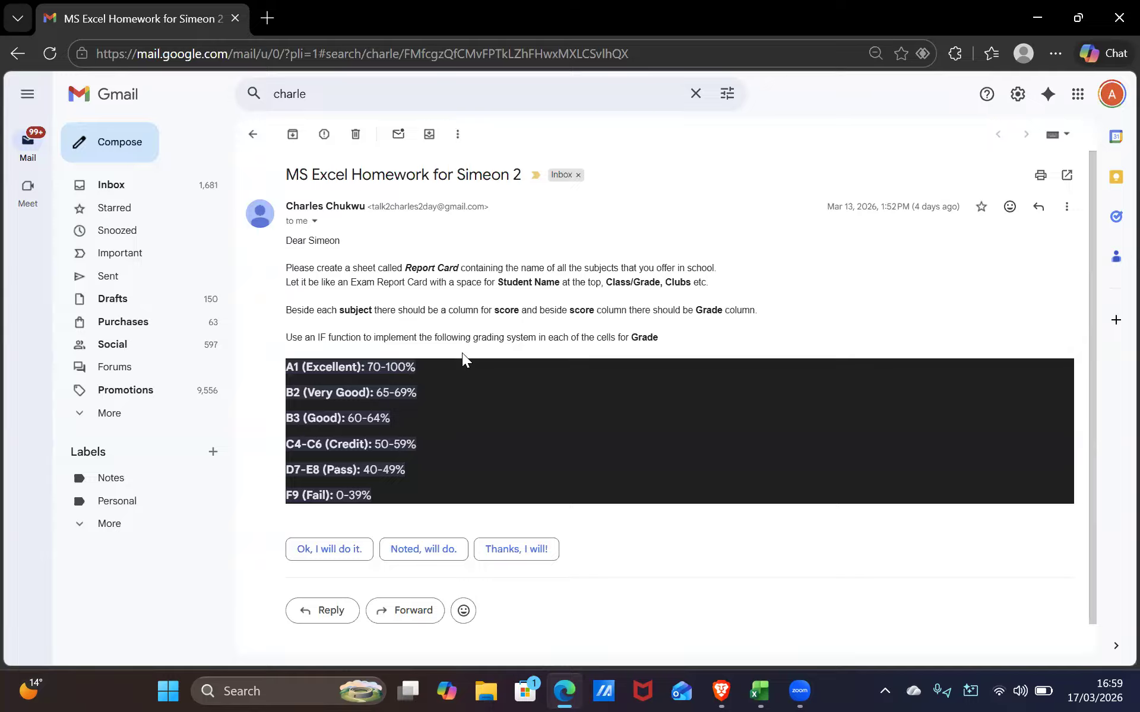
pyautogui.hotkey('alt', 'Tab')
pyautogui.hotkey('alt', 'Tab')
pyautogui.hotkey('alt', 'Tab')
pyautogui.hotkey('alt', 'Tab')
pyautogui.hotkey('alt', 'Tab')
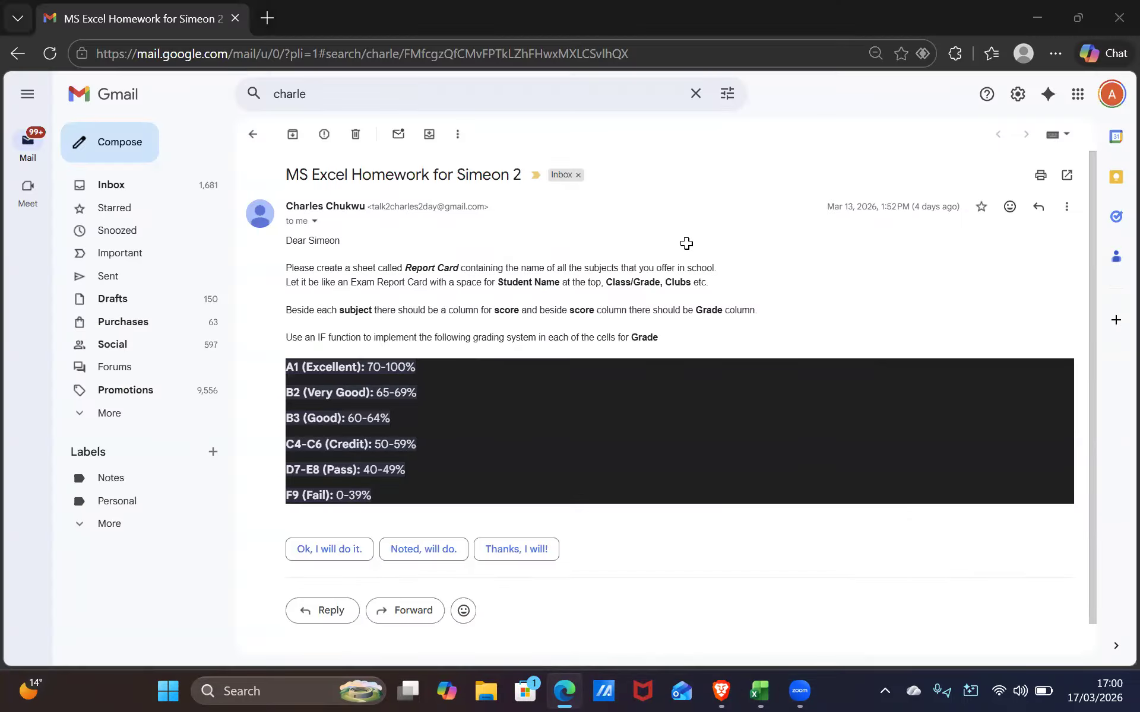
pyautogui.hotkey('alt', 'Tab')
pyautogui.click(290, 242)
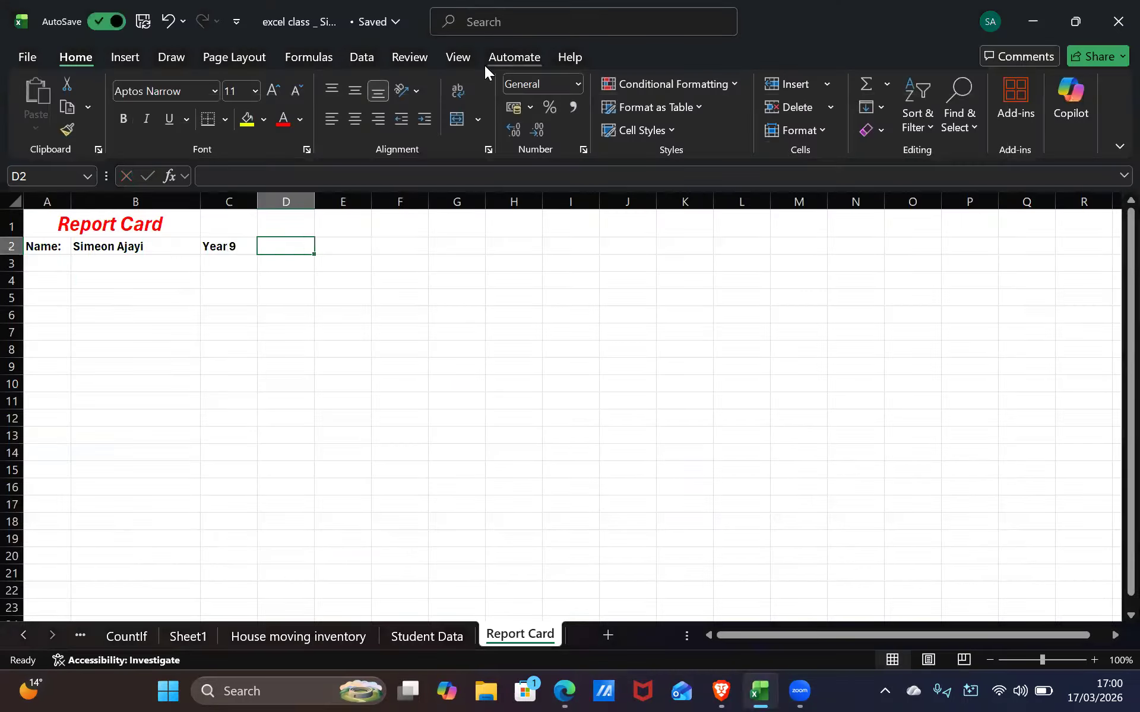
# Enter 'Club:Football' in D2 and make it bold
pyautogui.write('Club:F')
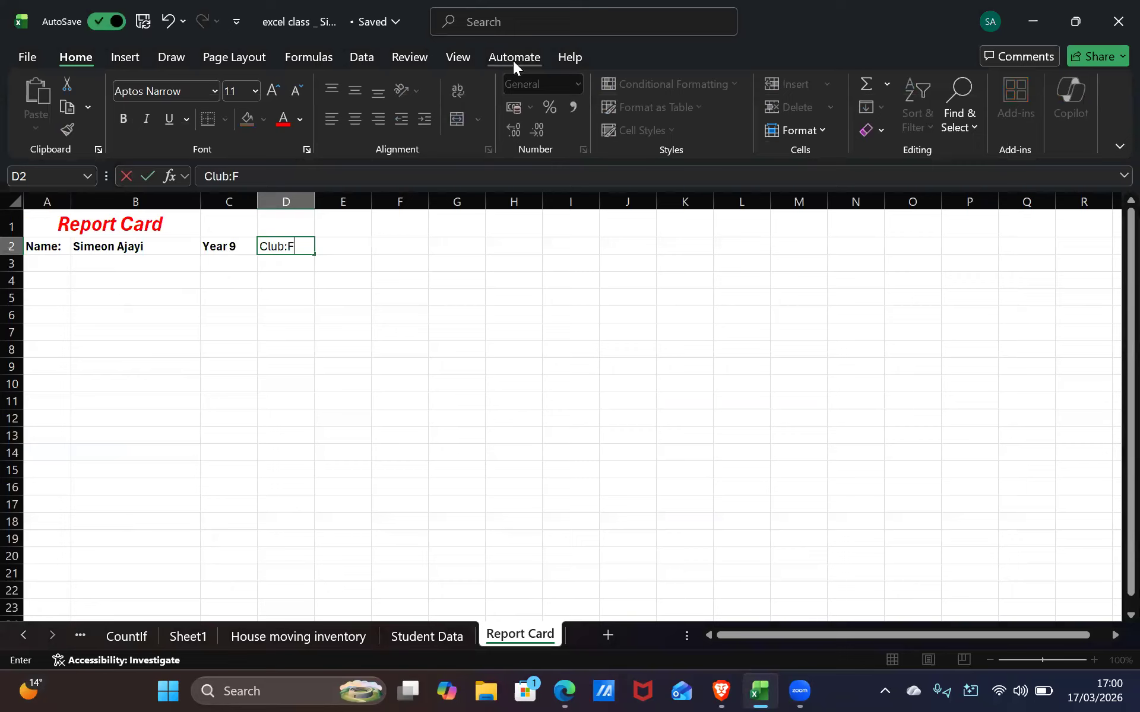
pyautogui.write('ootball')
pyautogui.doubleClick(294, 246)
pyautogui.doubleClick(286, 245)
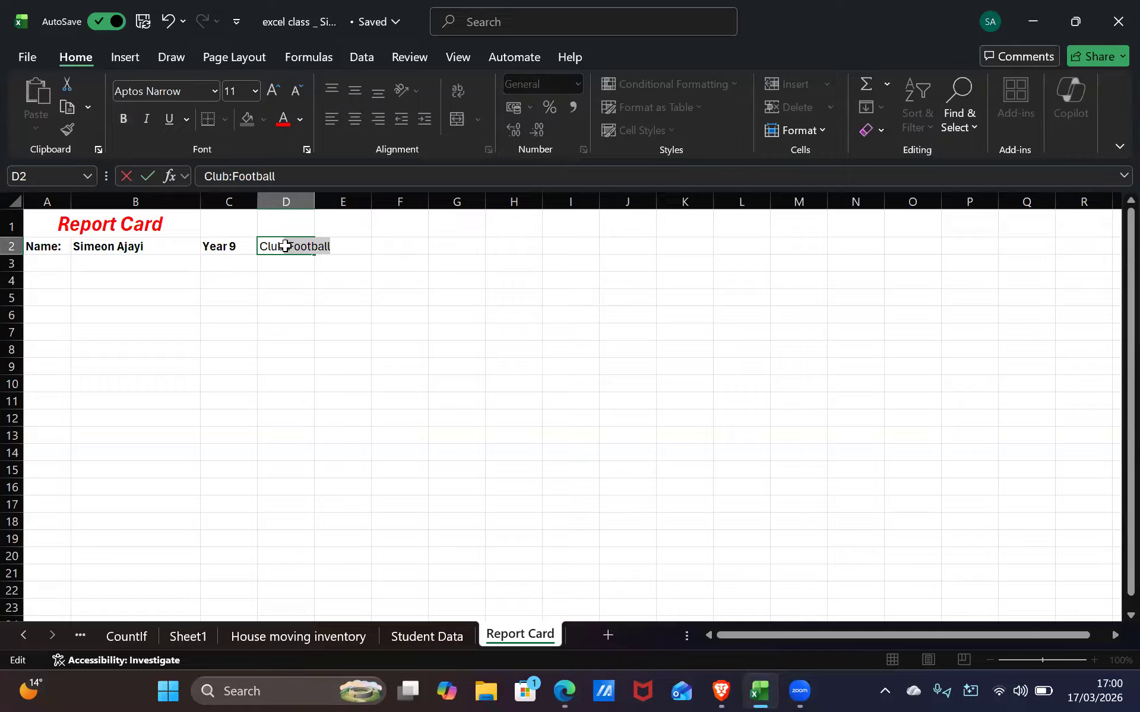
pyautogui.press('Return')
pyautogui.press('Return')
# Widen column D and merge and centre Club:Football across D2:E2
pyautogui.moveTo(290, 247); pyautogui.dragTo(323, 283)
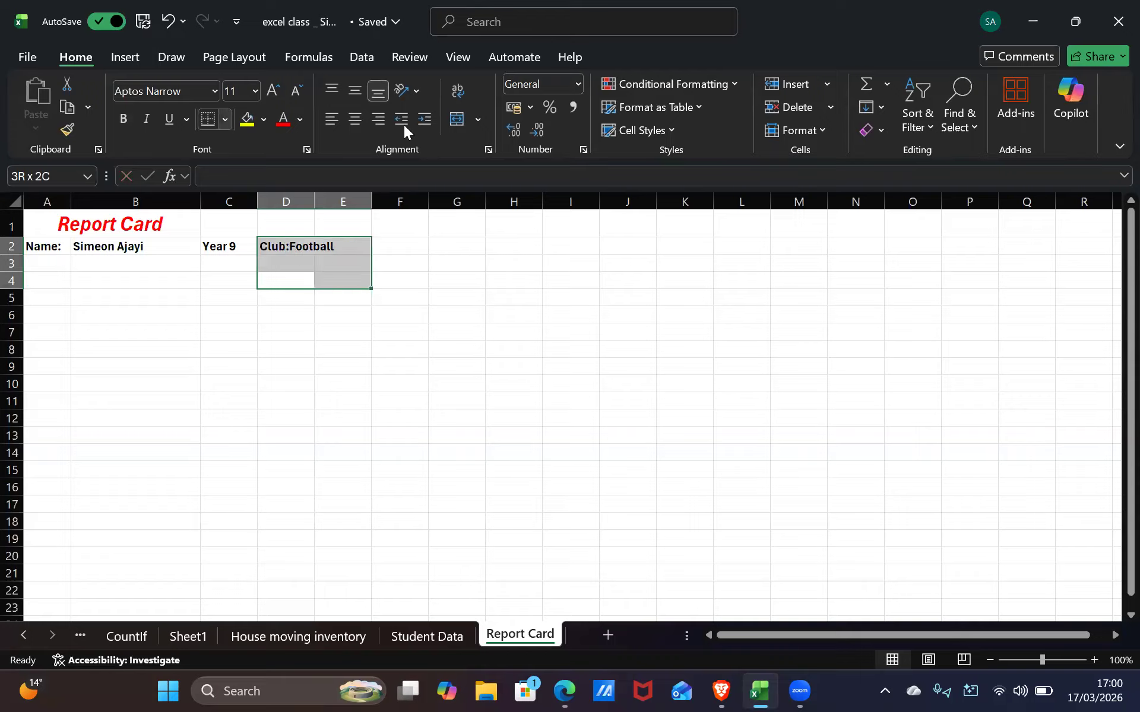
pyautogui.moveTo(278, 247); pyautogui.dragTo(397, 247)
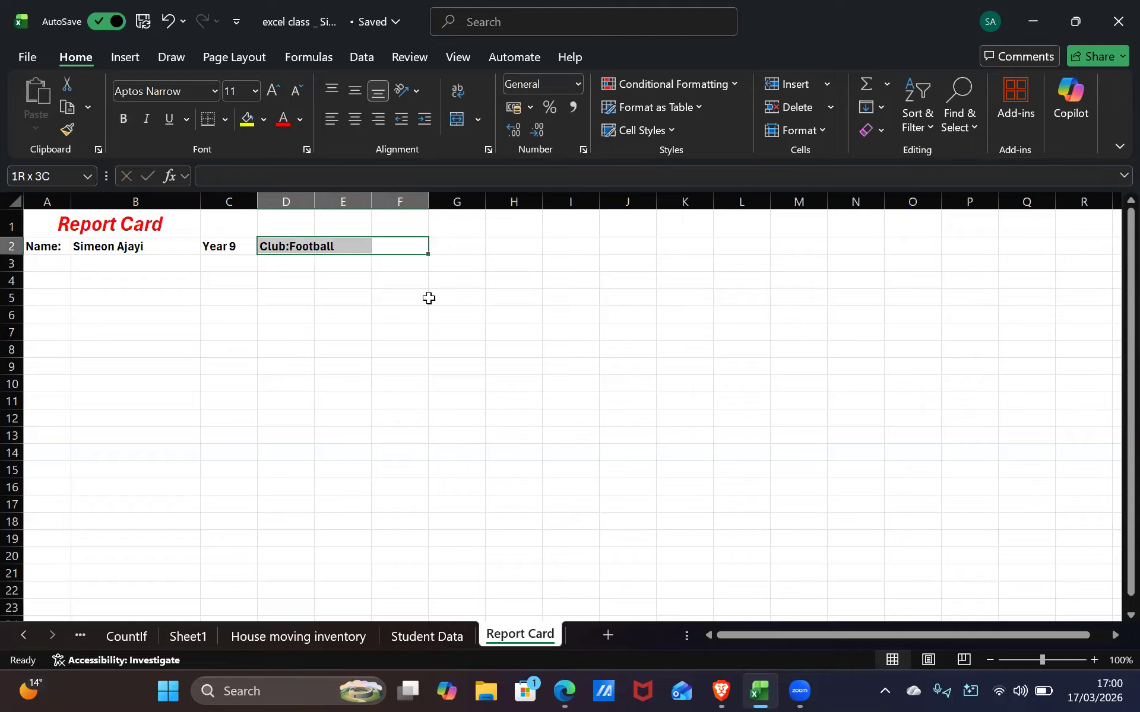
pyautogui.moveTo(423, 298); pyautogui.dragTo(451, 298)
pyautogui.moveTo(314, 203); pyautogui.dragTo(349, 243)
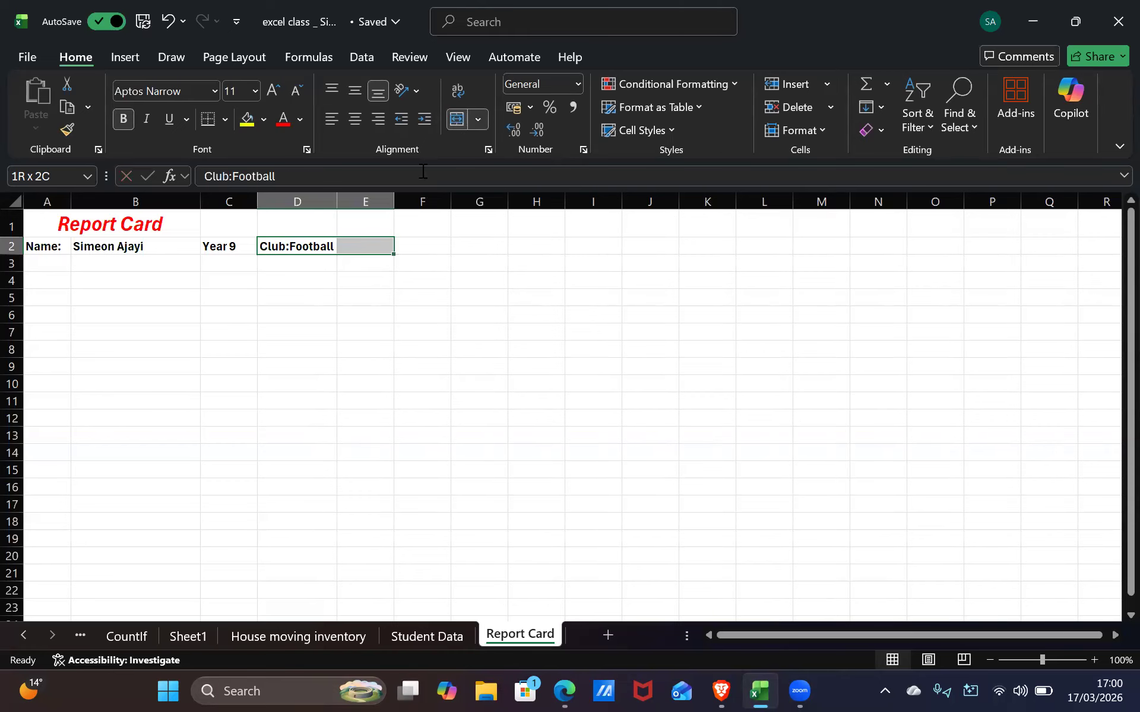
pyautogui.click(457, 119)
pyautogui.click(382, 327)
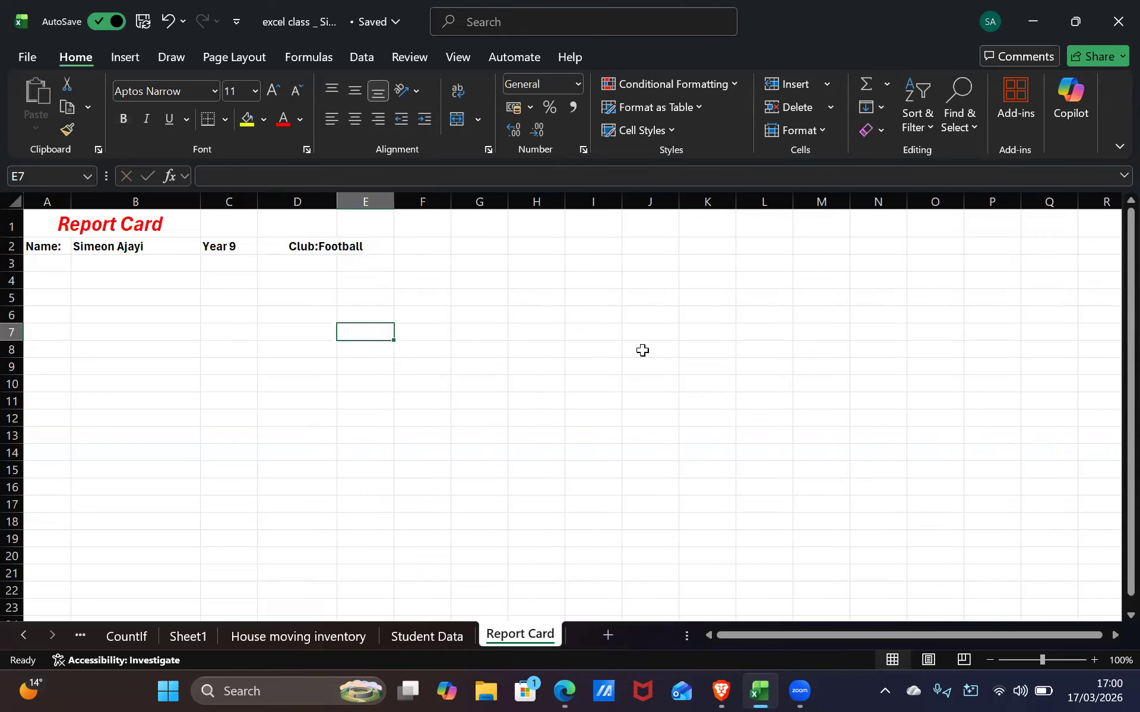
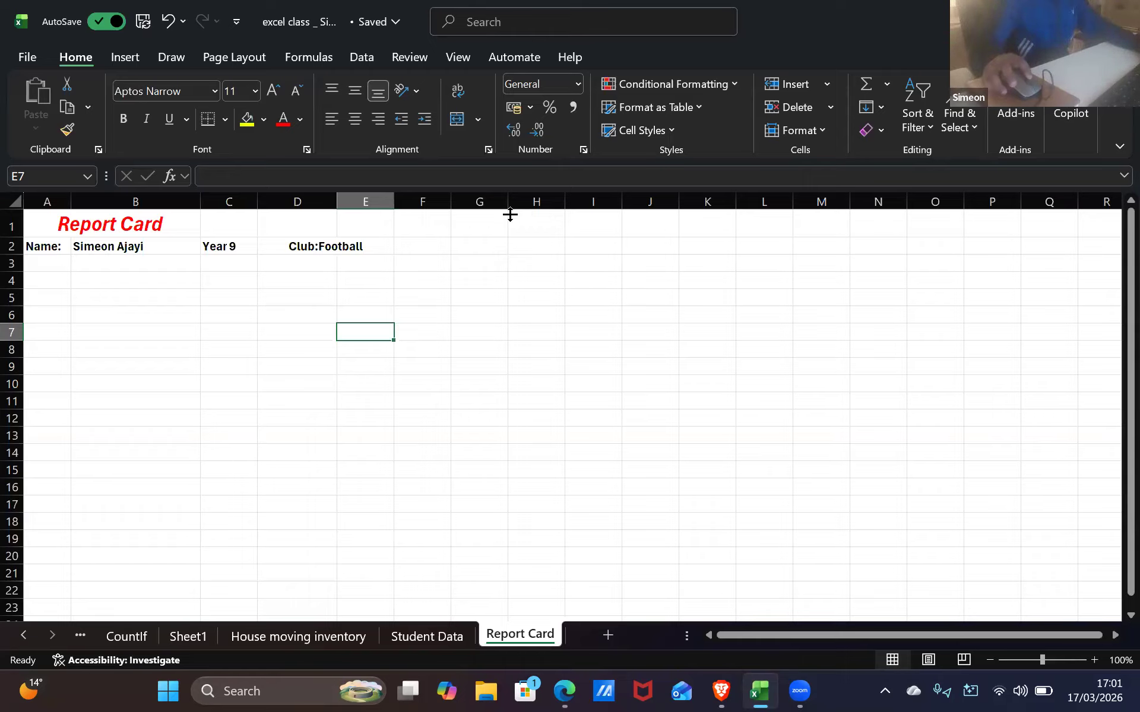
# Clear the club entry in D2, then undo the deletion
pyautogui.click(328, 243)
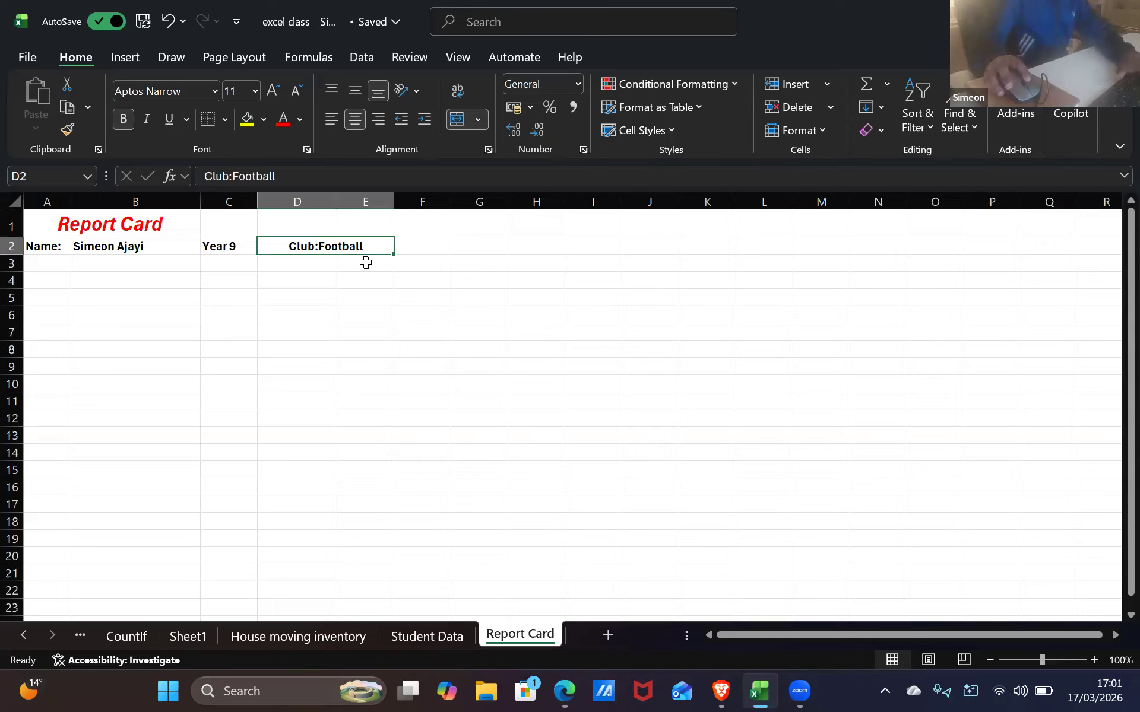
pyautogui.press('BackSpace')
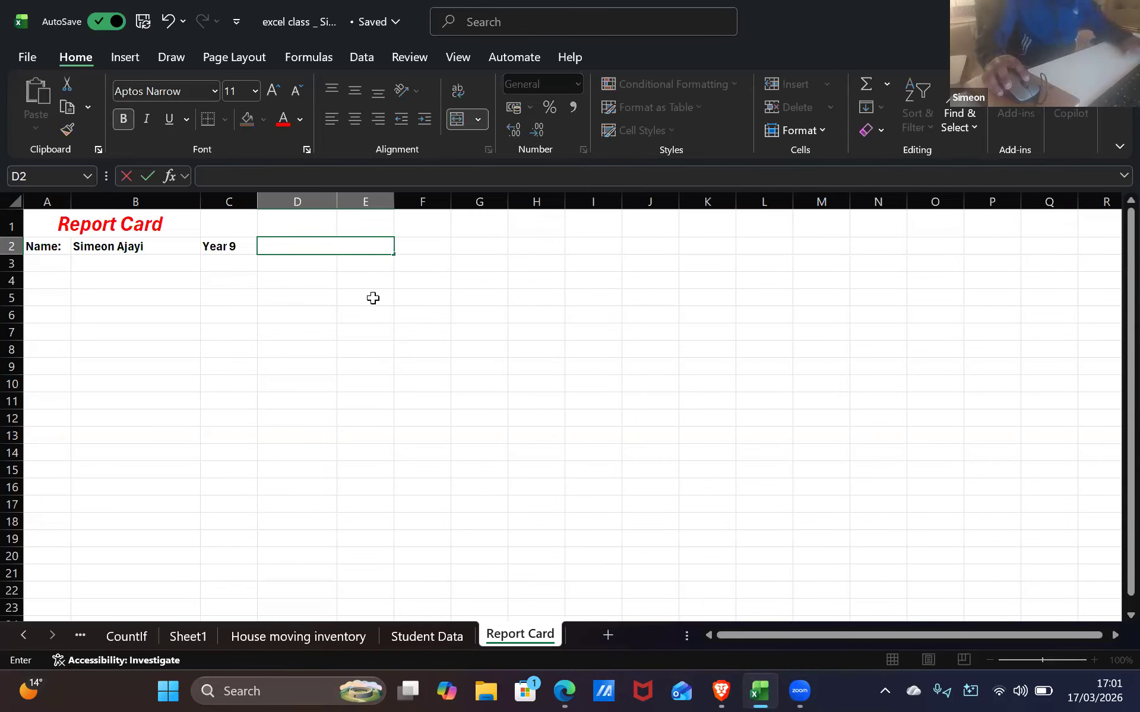
pyautogui.hotkey('ctrl', 'z')
pyautogui.hotkey('ctrl', 'z')
pyautogui.hotkey('ctrl', 'z')
pyautogui.hotkey('ctrl', 'z')
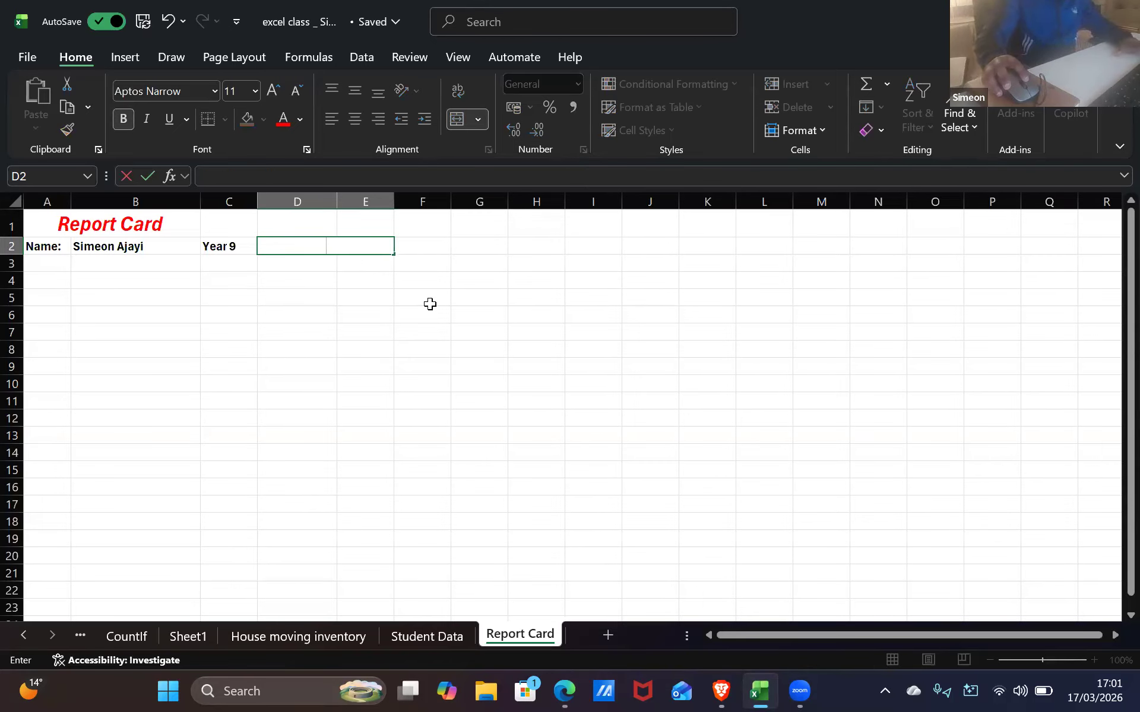
pyautogui.click(283, 248)
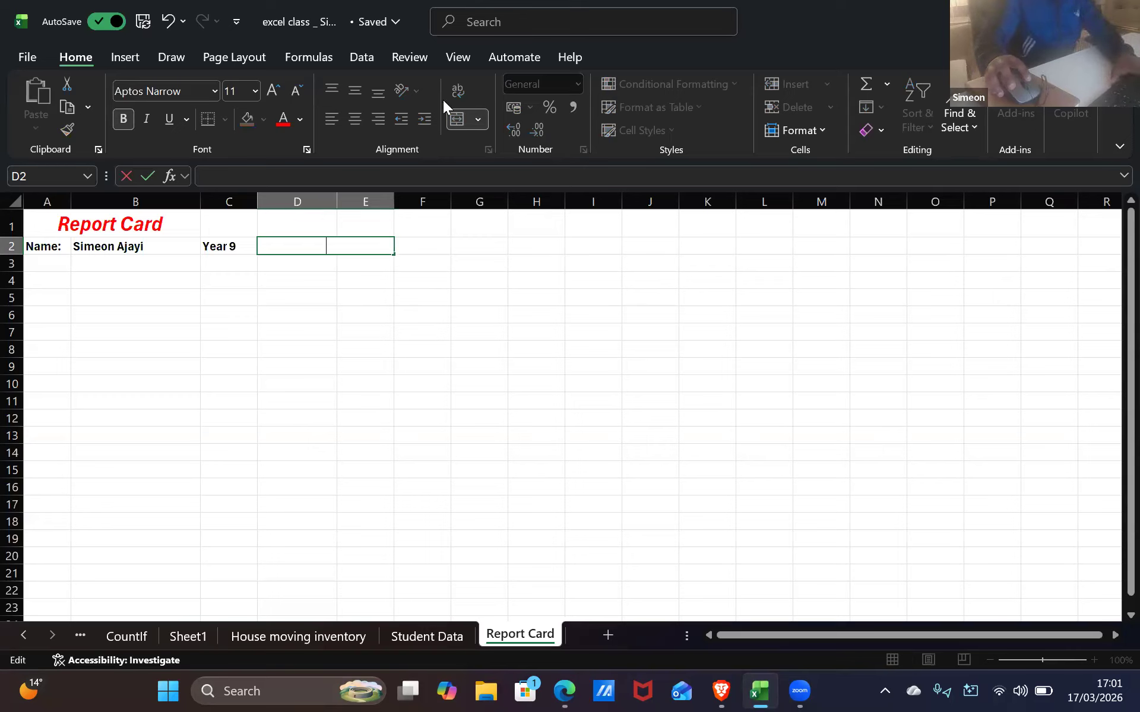
pyautogui.click(371, 295)
# Retype 'Club:Football' in the merged D2 cell
pyautogui.doubleClick(337, 251)
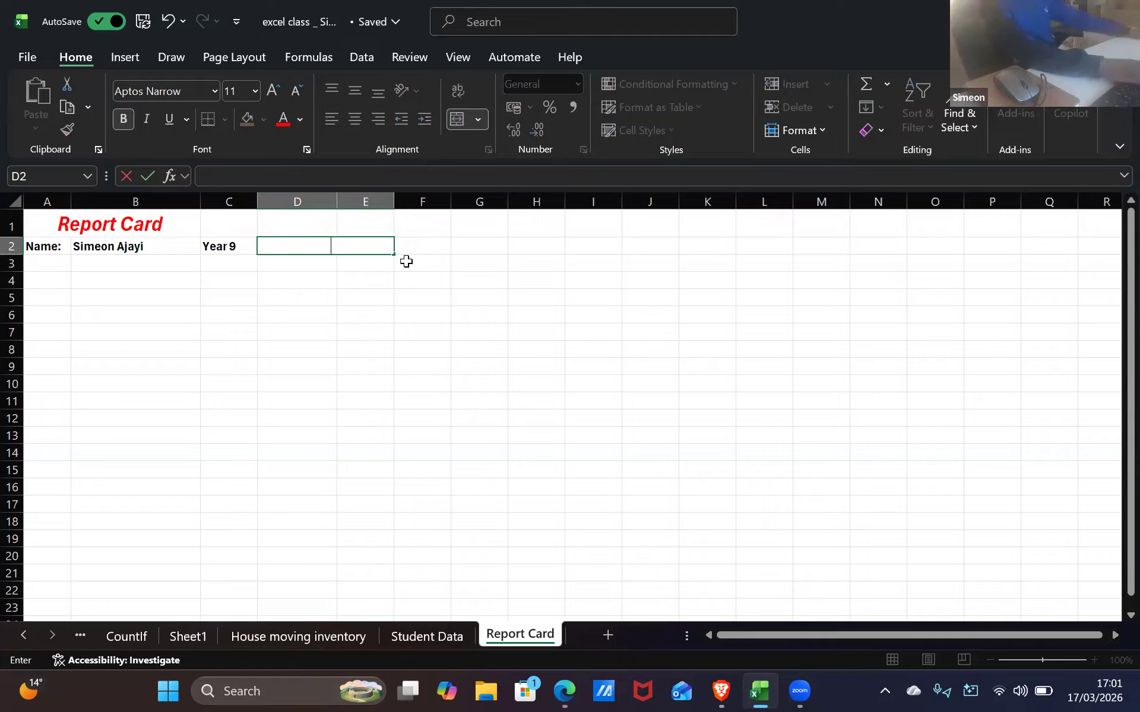
pyautogui.write('d')
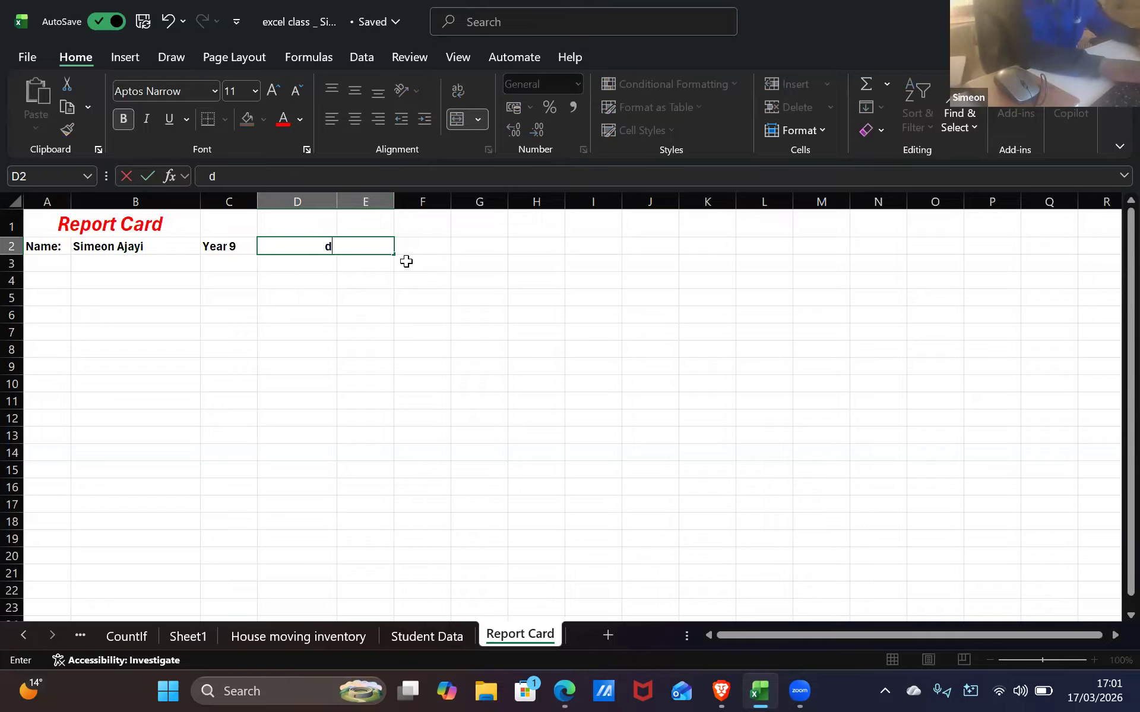
pyautogui.press('BackSpace')
pyautogui.press('BackSpace')
pyautogui.press('BackSpace')
pyautogui.write('d')
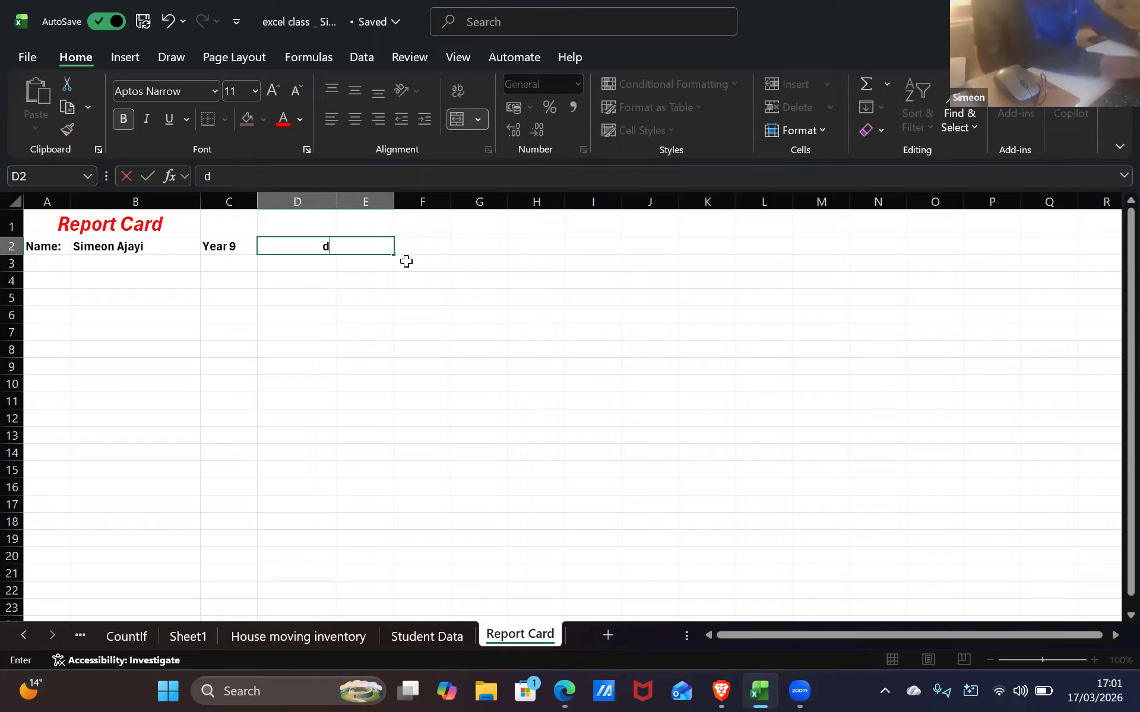
pyautogui.press('BackSpace')
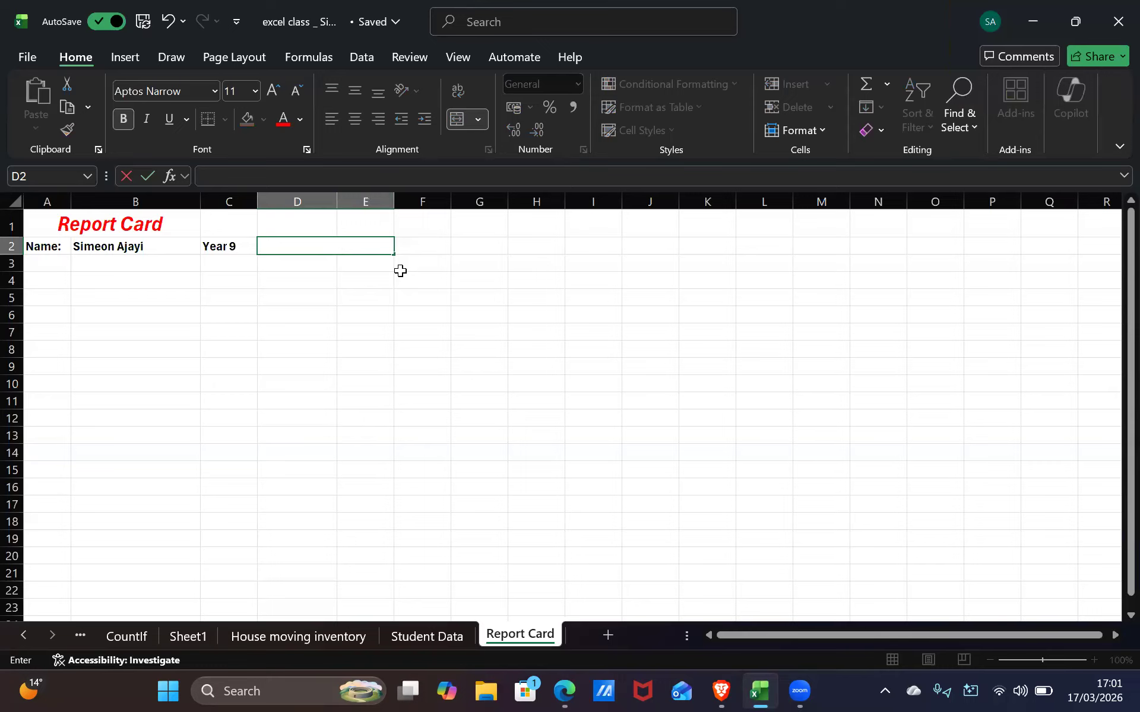
pyautogui.write('Club:Football')
pyautogui.scroll(-1, 747, 527)
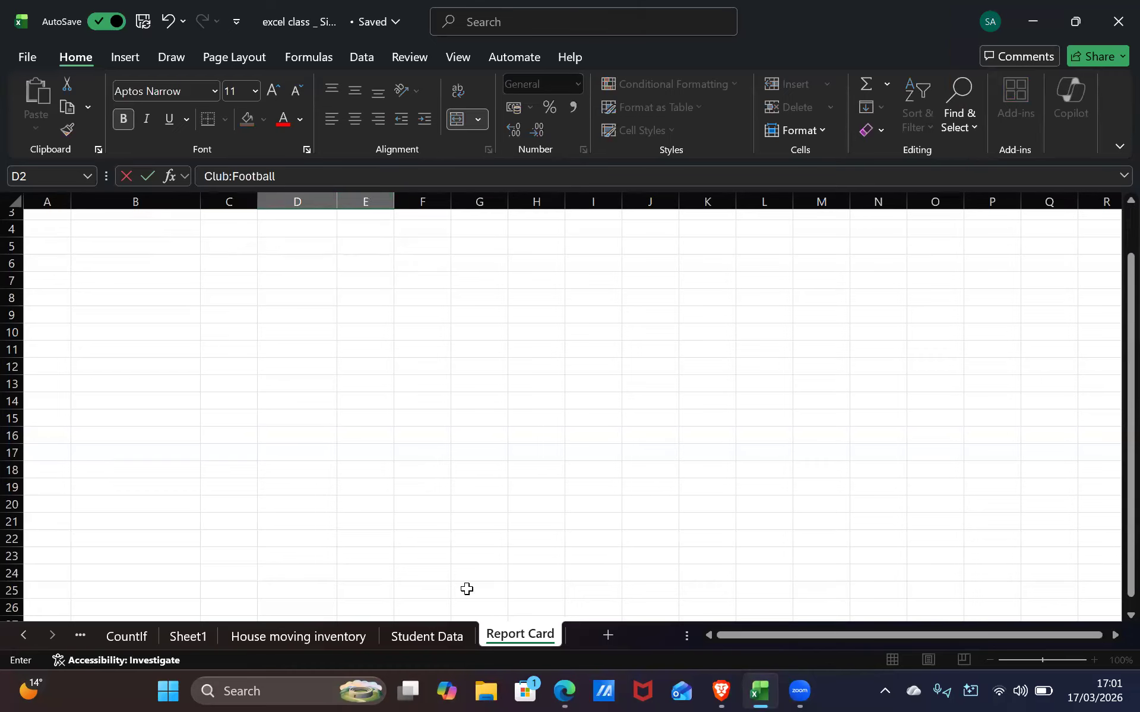
pyautogui.scroll(1, 382, 282)
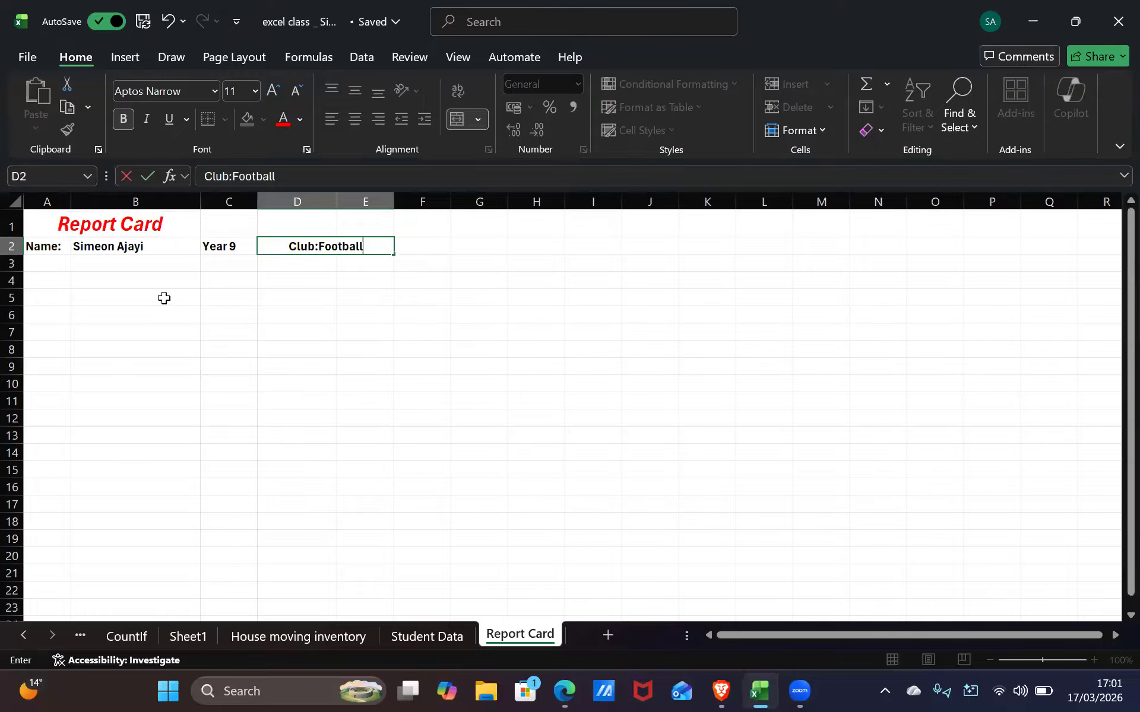
pyautogui.click(119, 283)
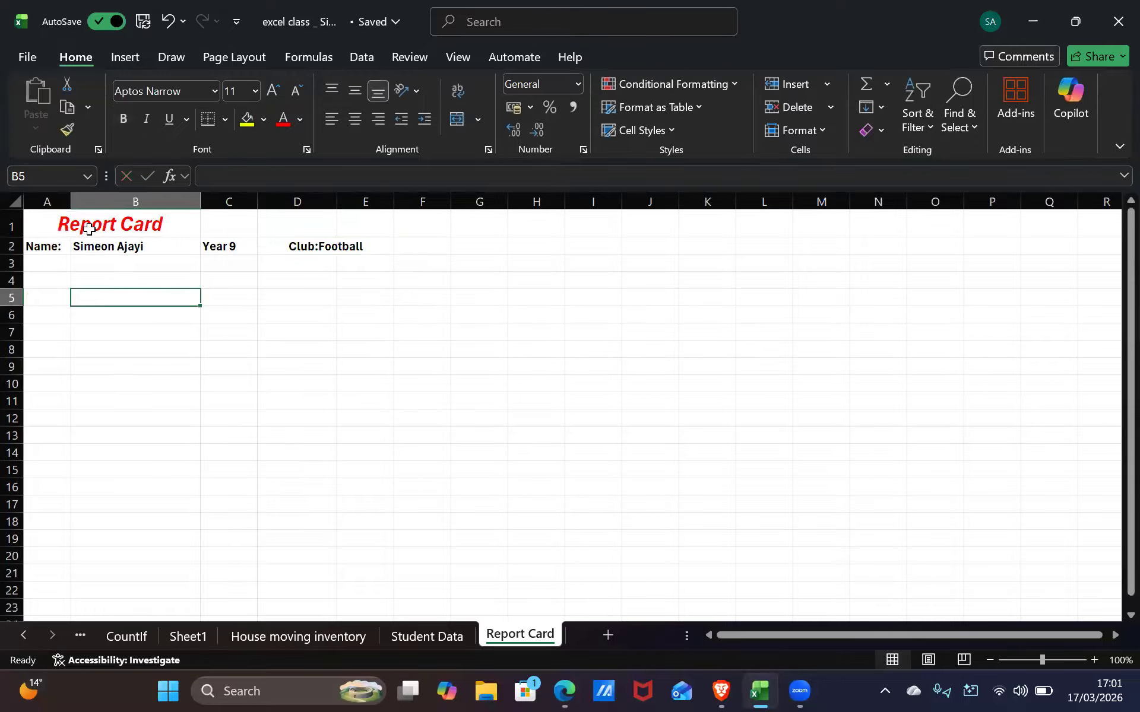
# Enter Subject in A4 with English, Maths, PE and RE below, and autofit column A
pyautogui.click(54, 278)
pyautogui.write('S')
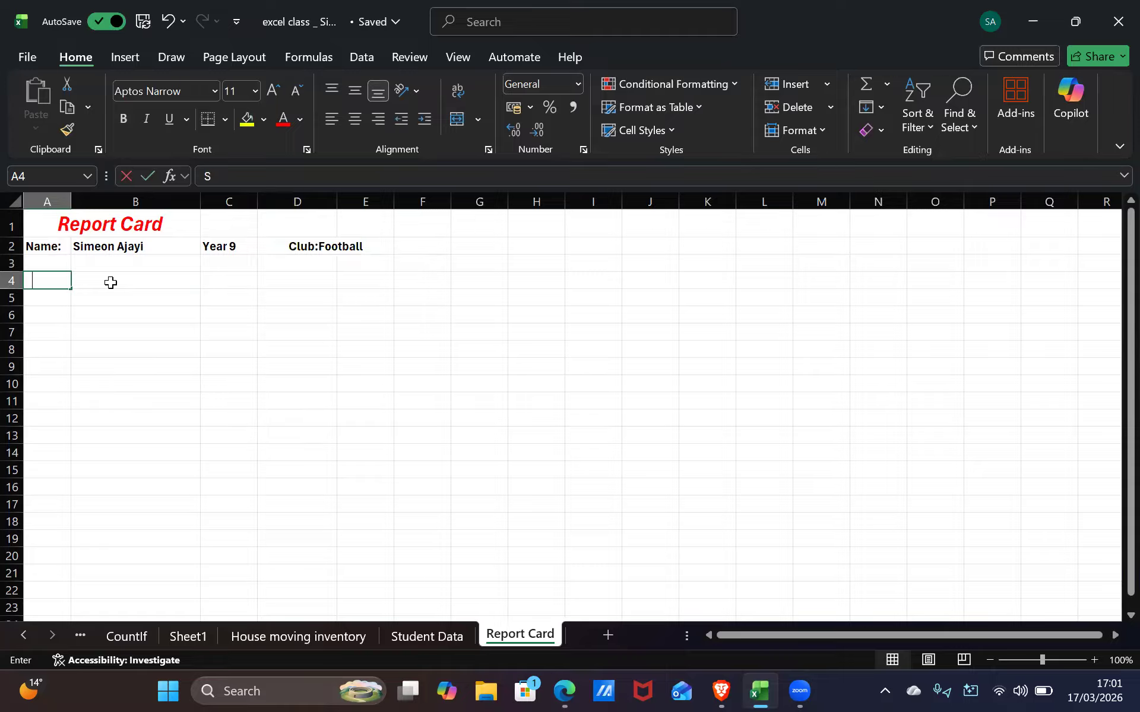
pyautogui.write('ubject')
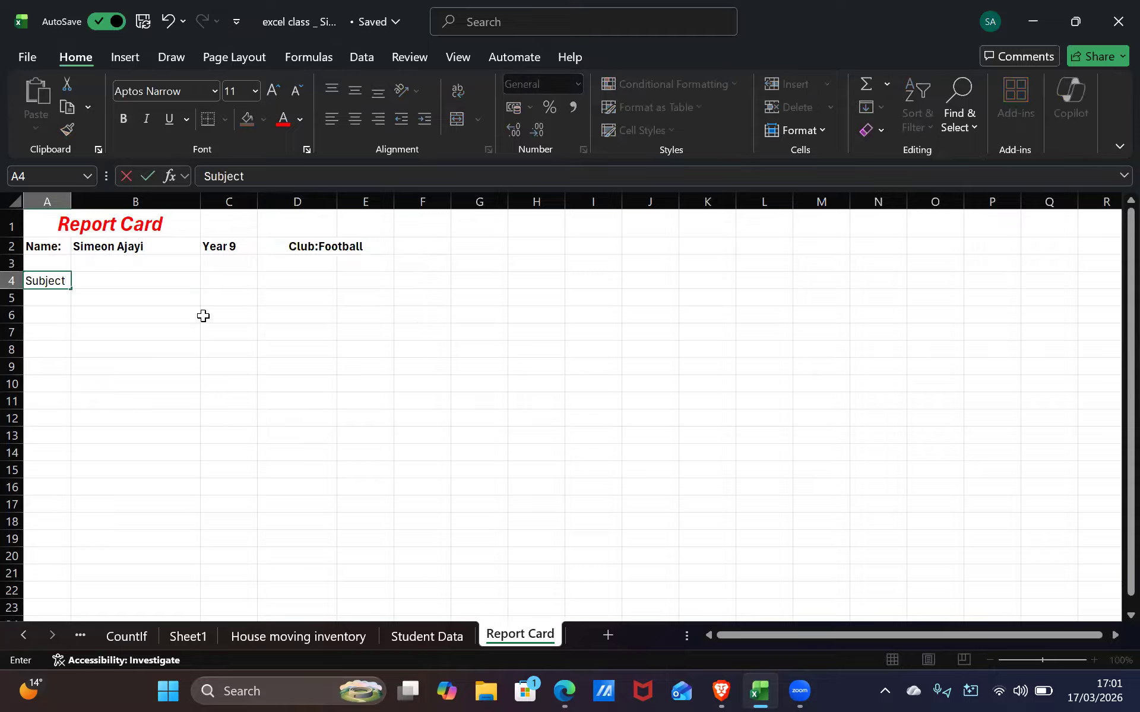
pyautogui.press('Return')
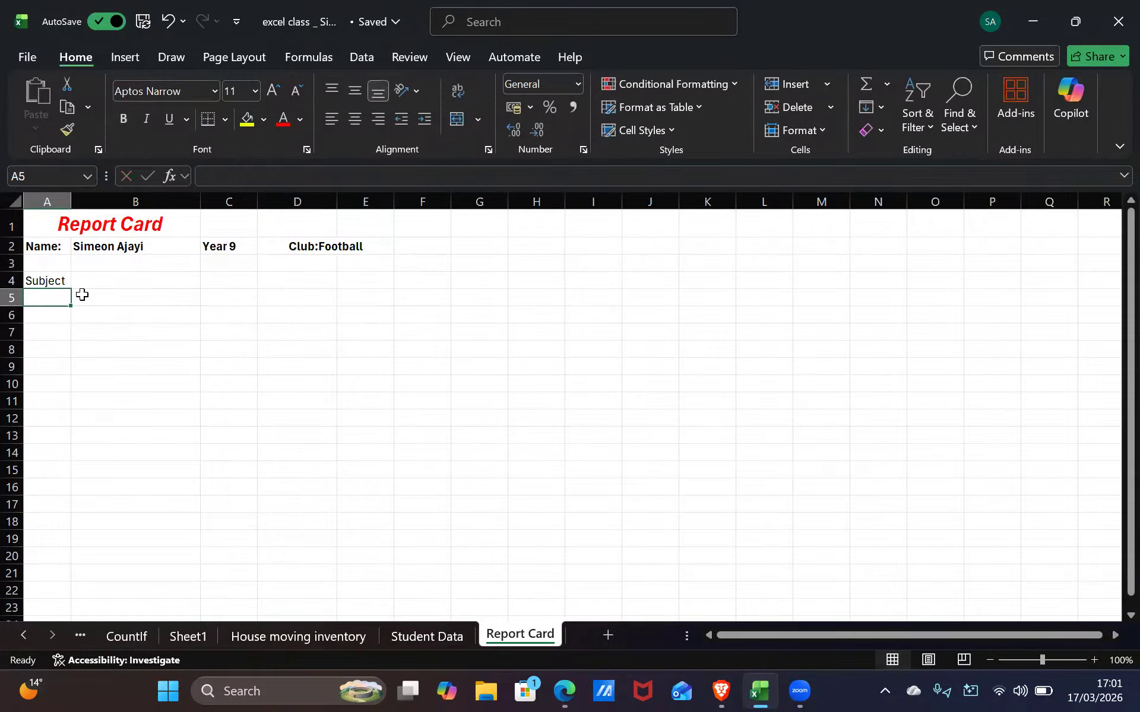
pyautogui.write('English')
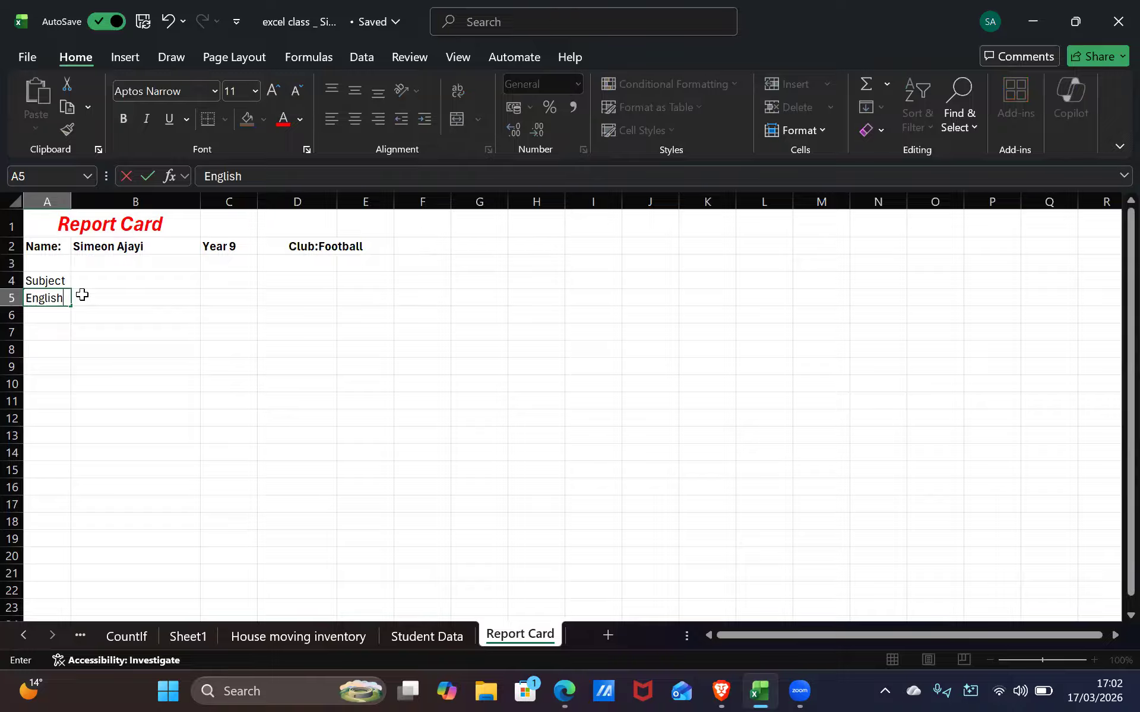
pyautogui.press('Return')
pyautogui.write('Maths')
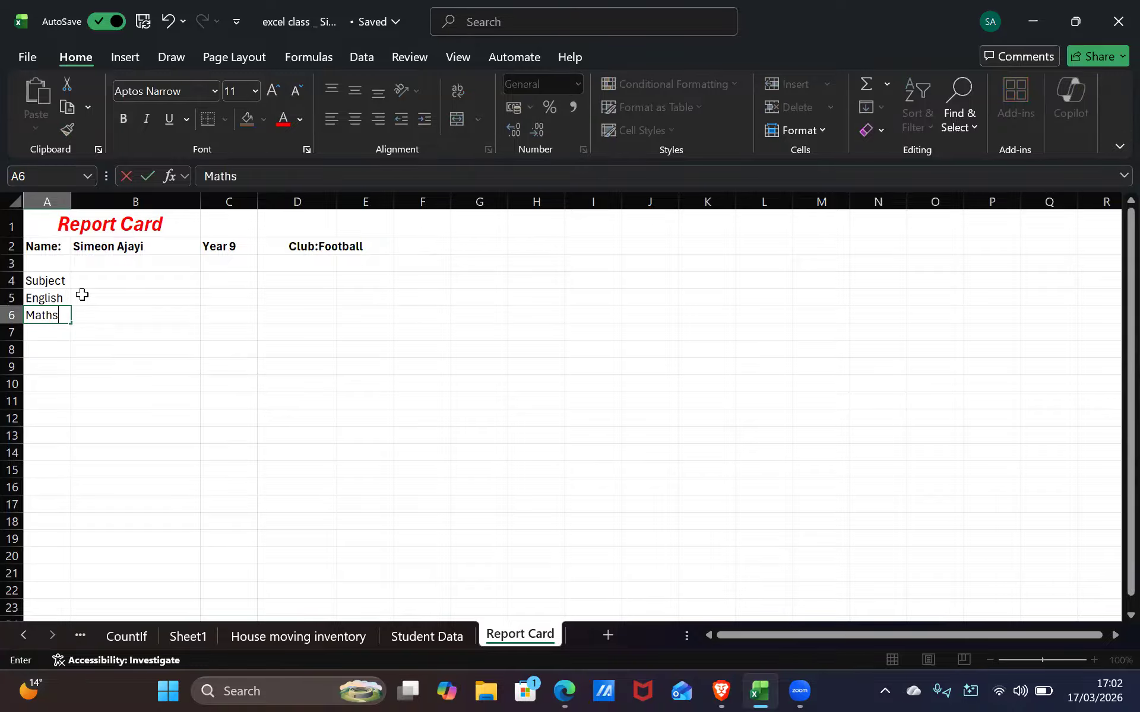
pyautogui.press('Return')
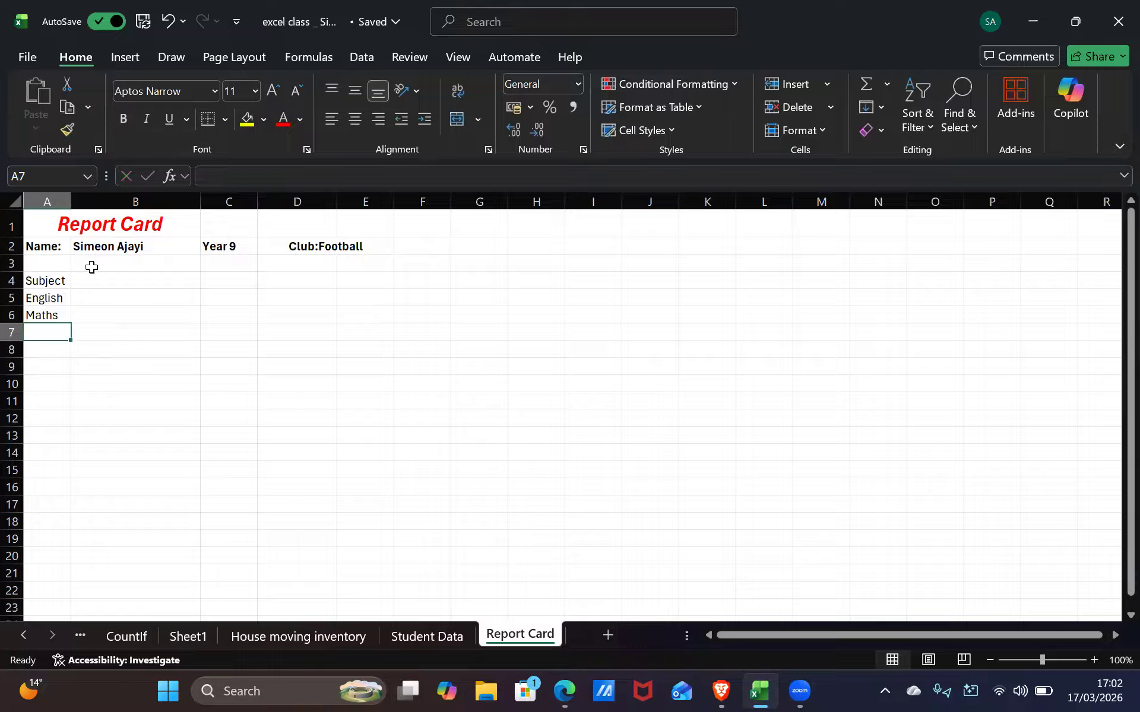
pyautogui.write('PE')
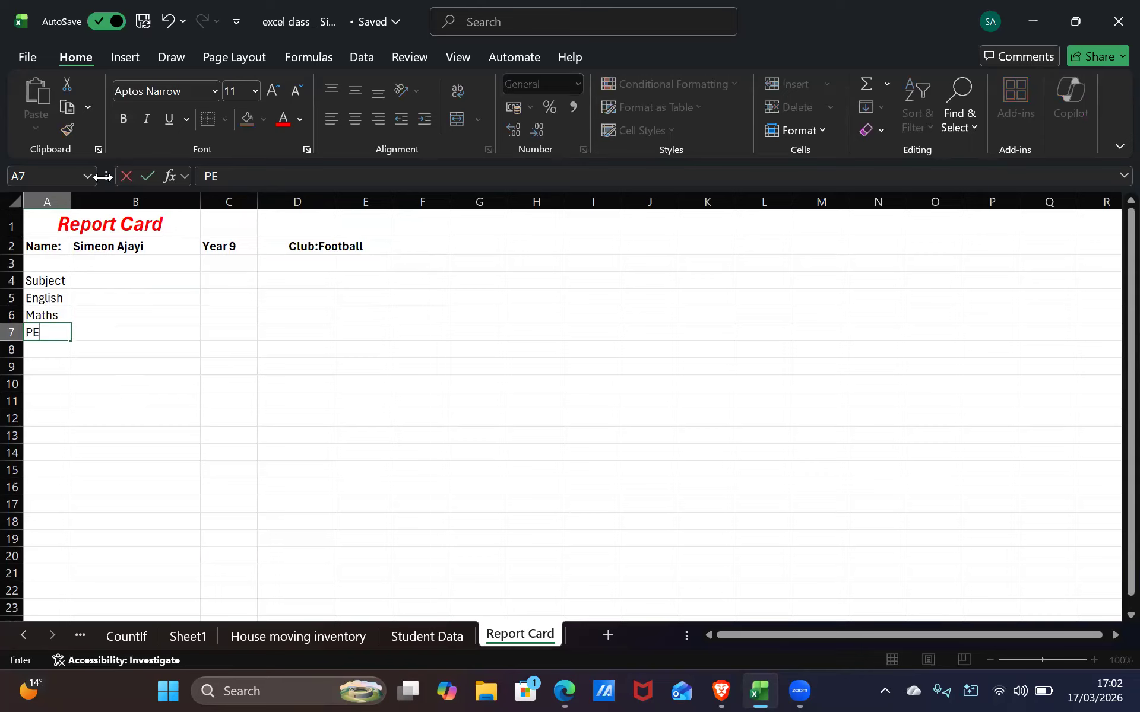
pyautogui.press('Return')
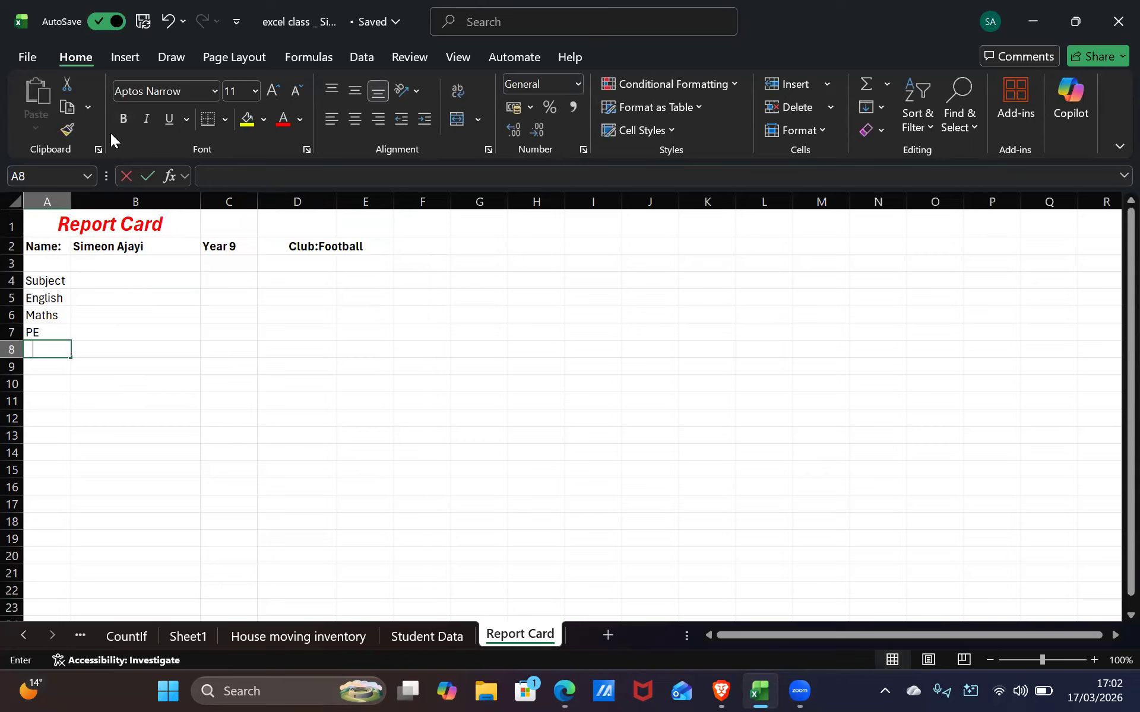
pyautogui.write('RE')
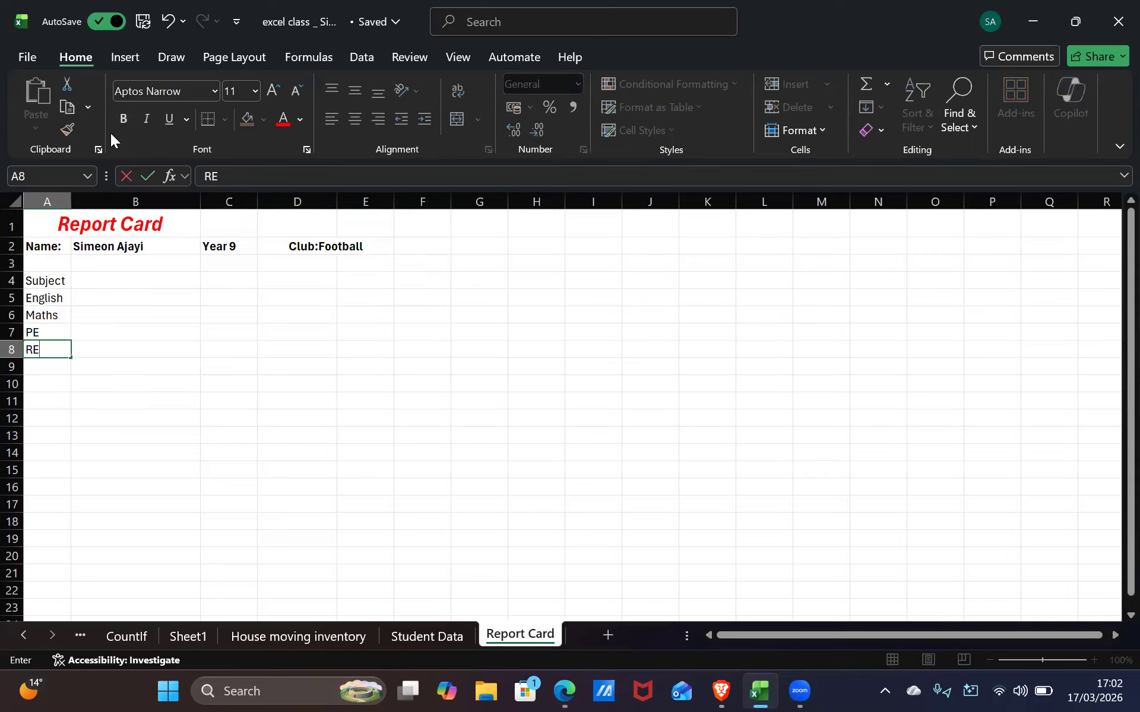
pyautogui.doubleClick(70, 203)
# Widen column A and clear the Maths entry from A6
pyautogui.moveTo(97, 206); pyautogui.dragTo(102, 206)
pyautogui.click(64, 280)
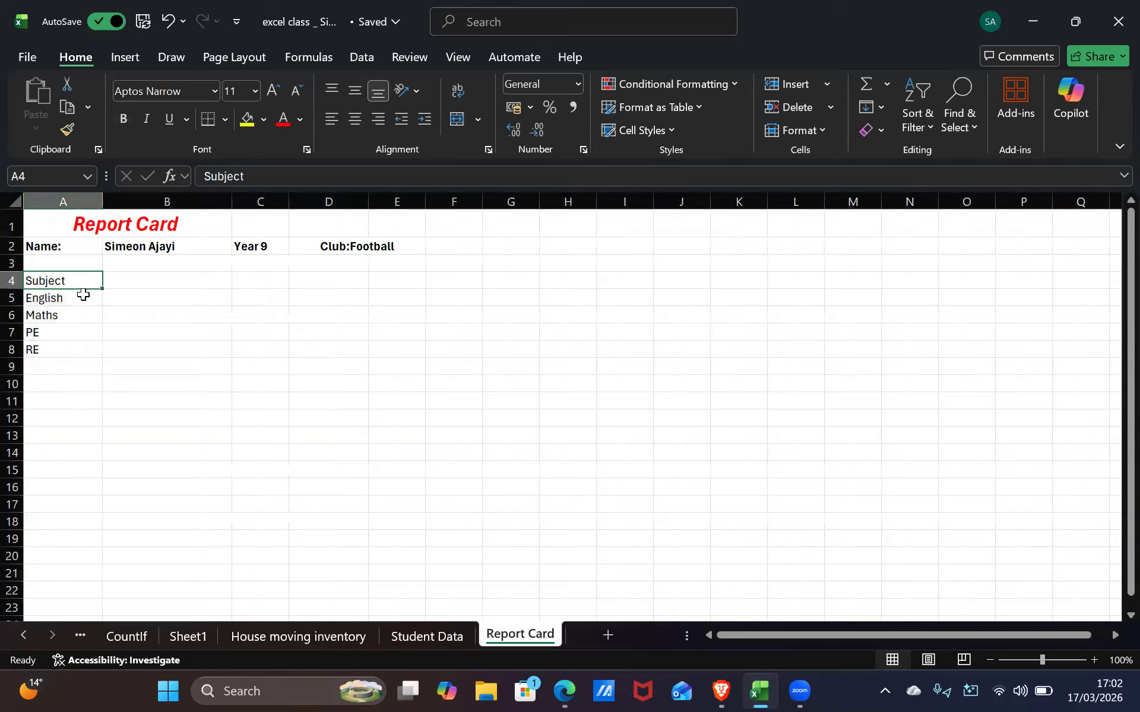
pyautogui.click(82, 313)
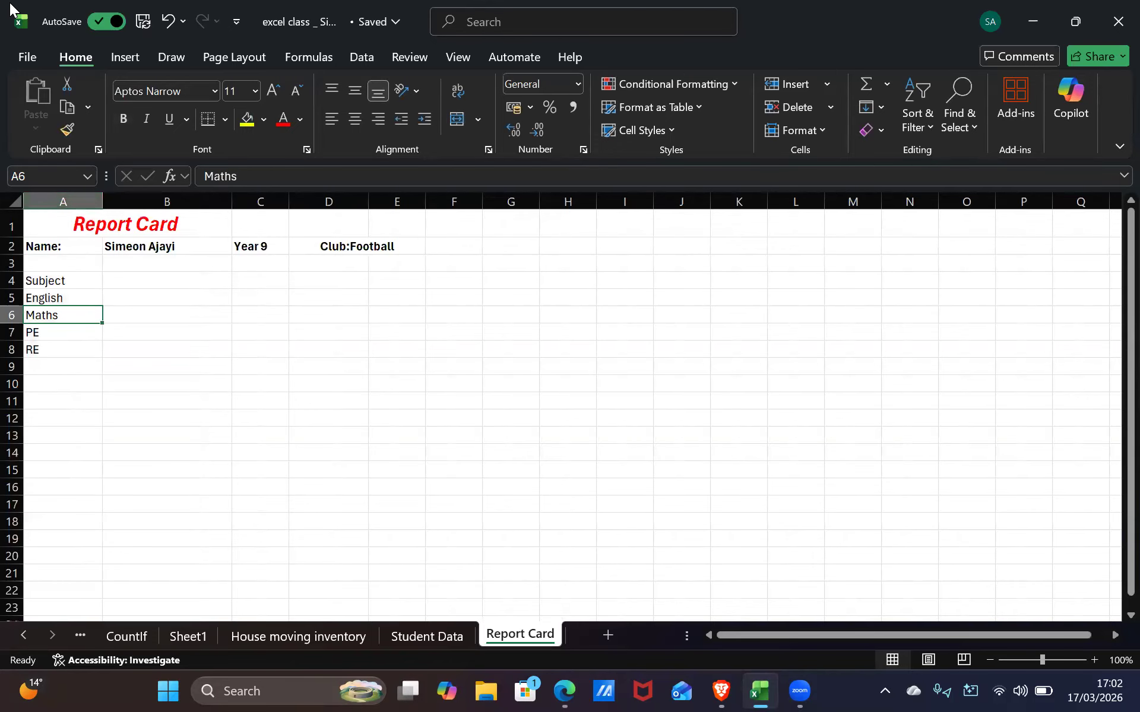
pyautogui.write('ematic')
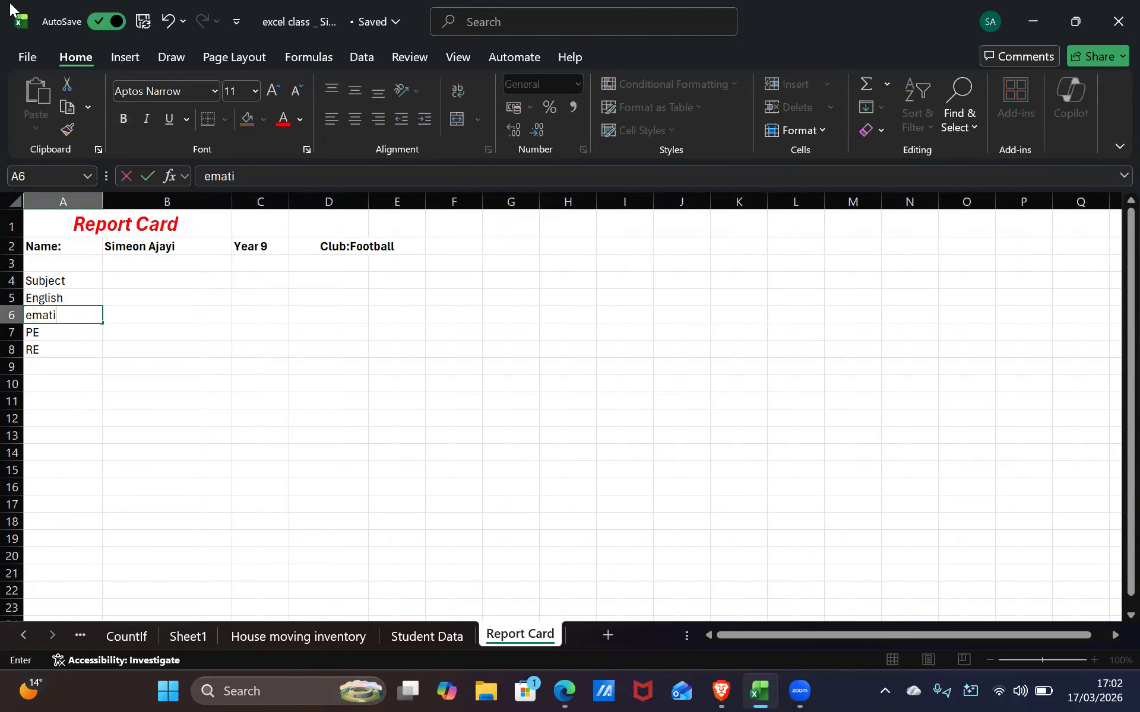
pyautogui.click(96, 202)
pyautogui.moveTo(102, 202); pyautogui.dragTo(143, 215)
pyautogui.click(84, 301)
pyautogui.click(83, 322)
pyautogui.press('BackSpace')
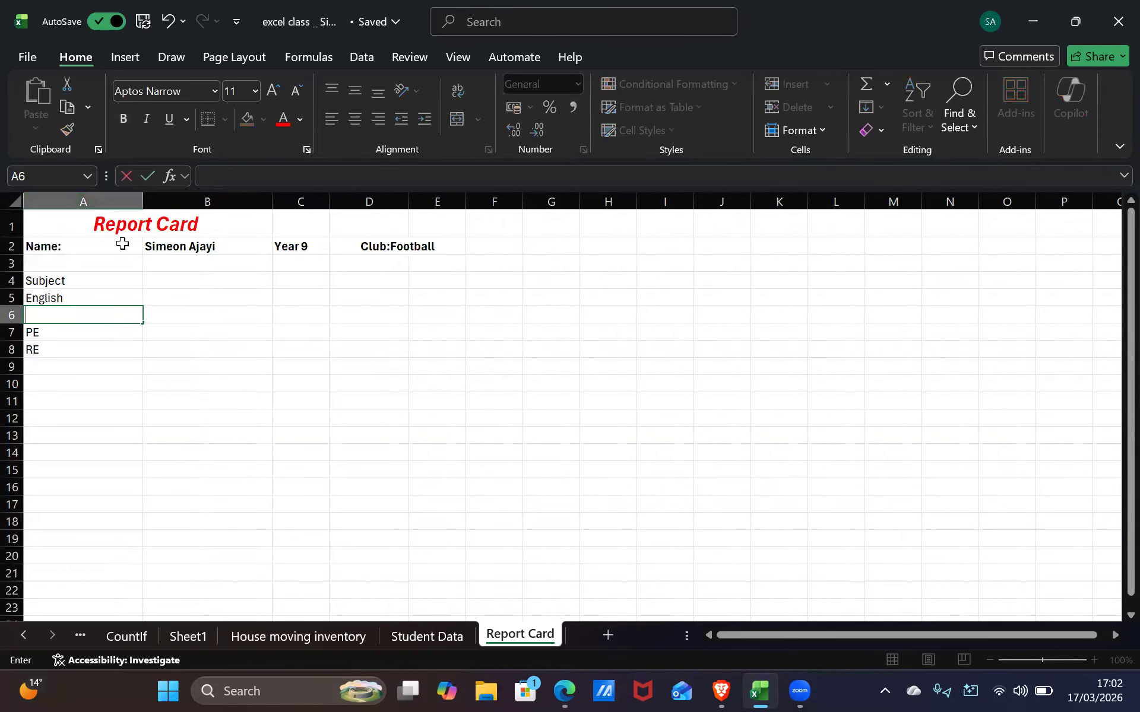
# Make the Subject heading in A4 bold at font size 12
pyautogui.click(80, 280)
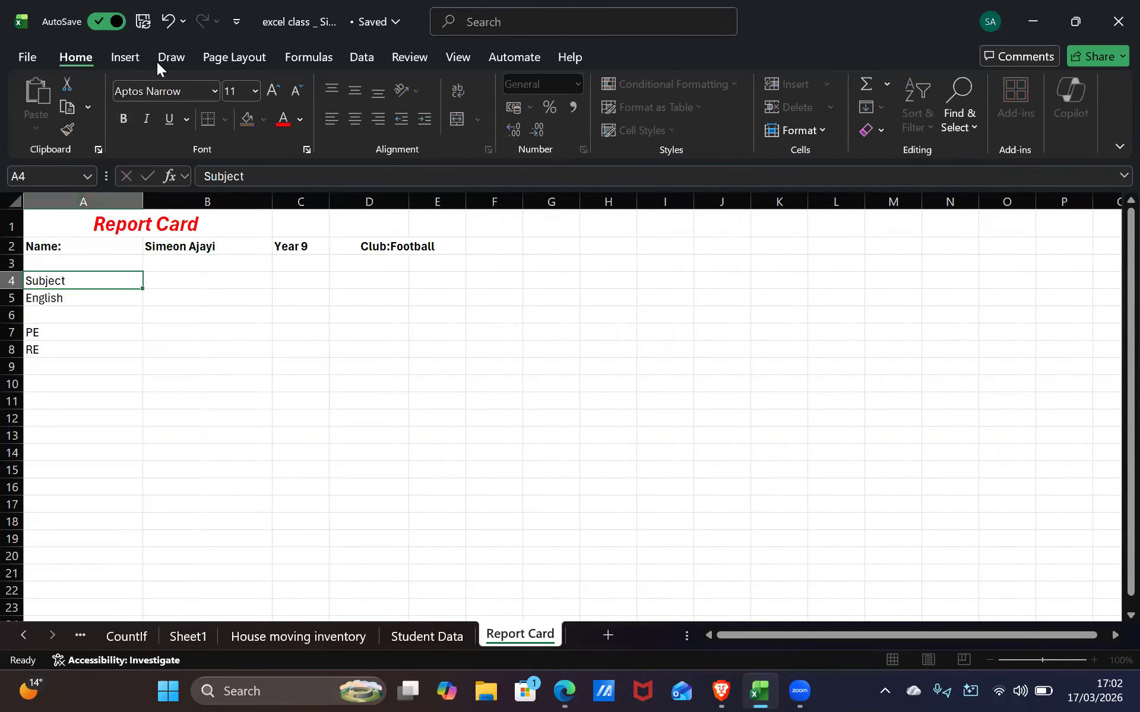
pyautogui.click(132, 119)
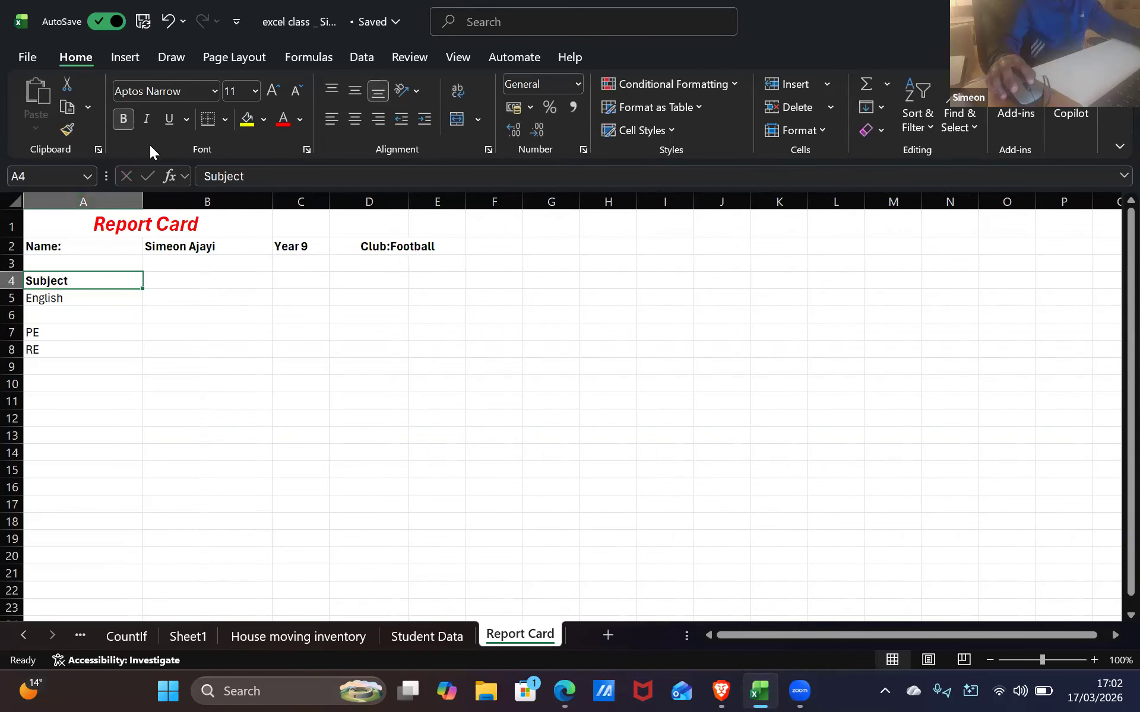
pyautogui.click(255, 91)
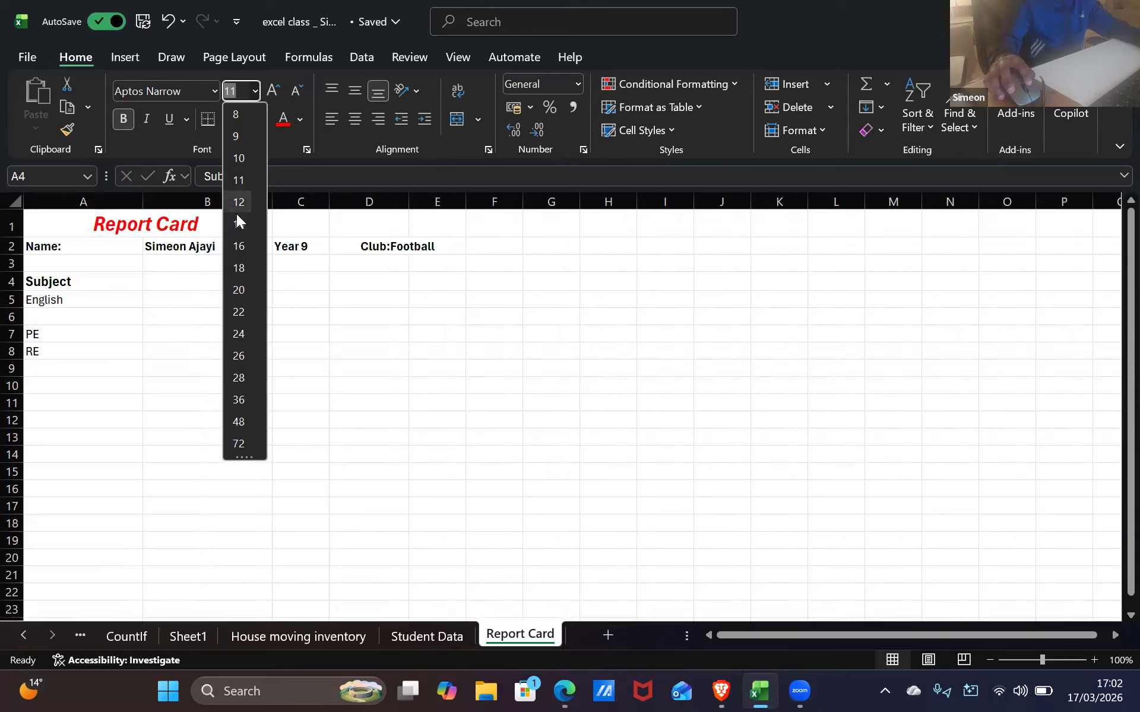
pyautogui.click(238, 202)
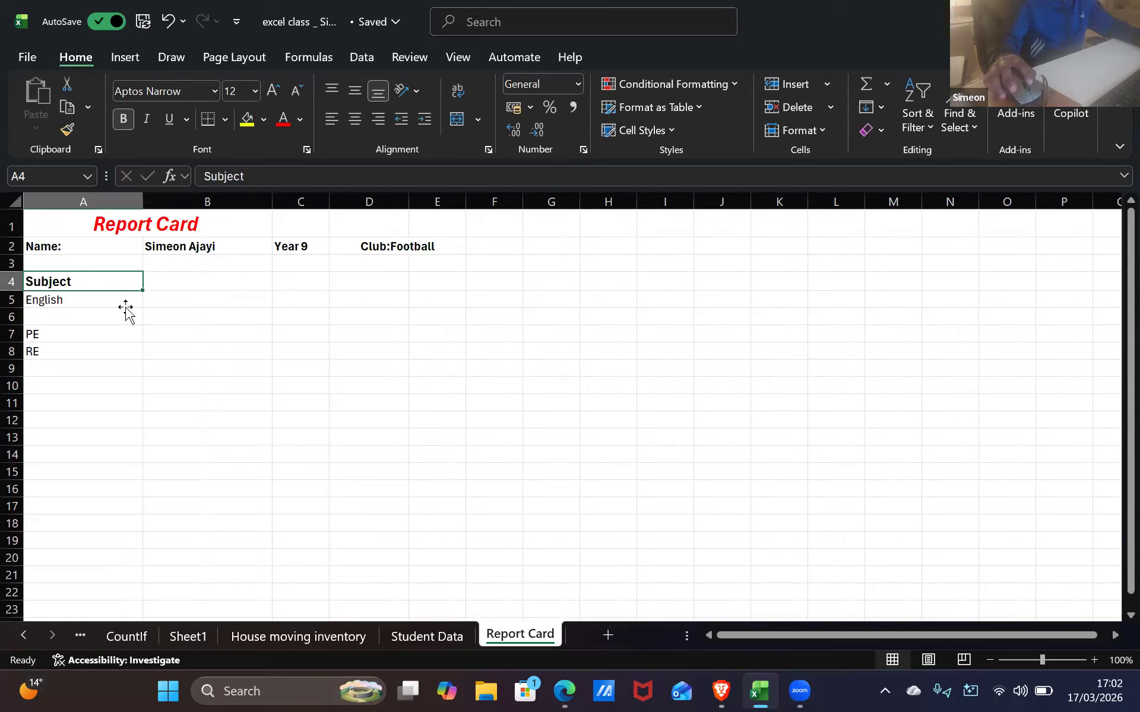
pyautogui.click(123, 304)
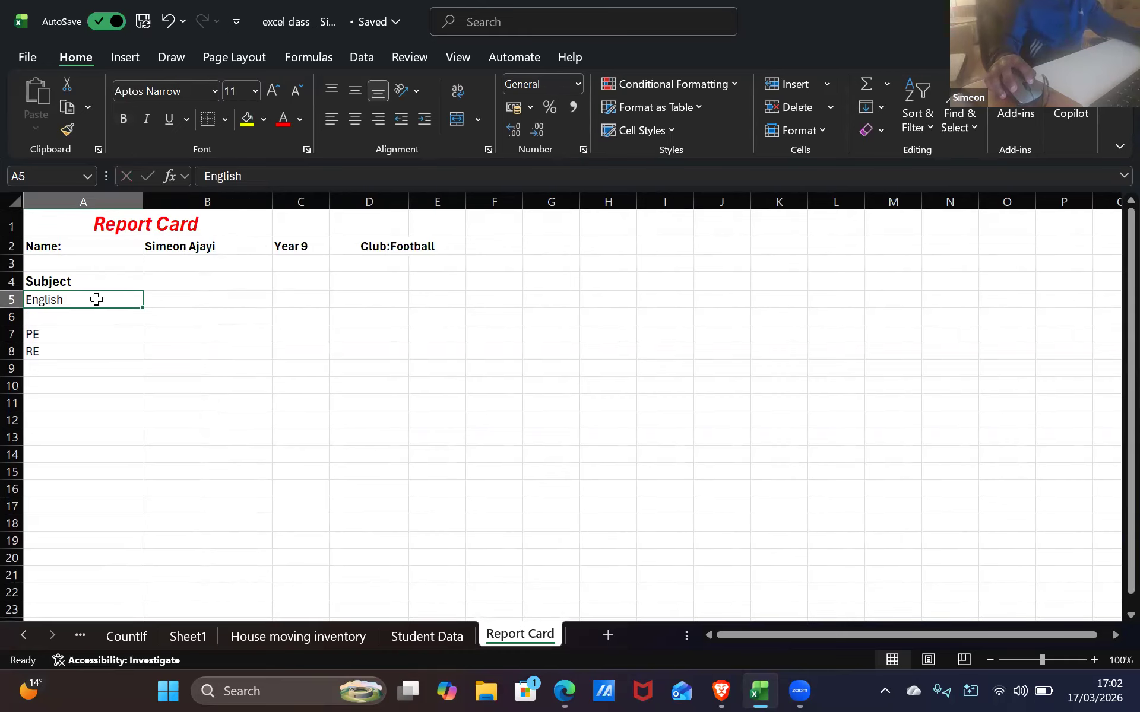
# Enter Mathematics in A6 and Physical Education in A7
pyautogui.press('Down')
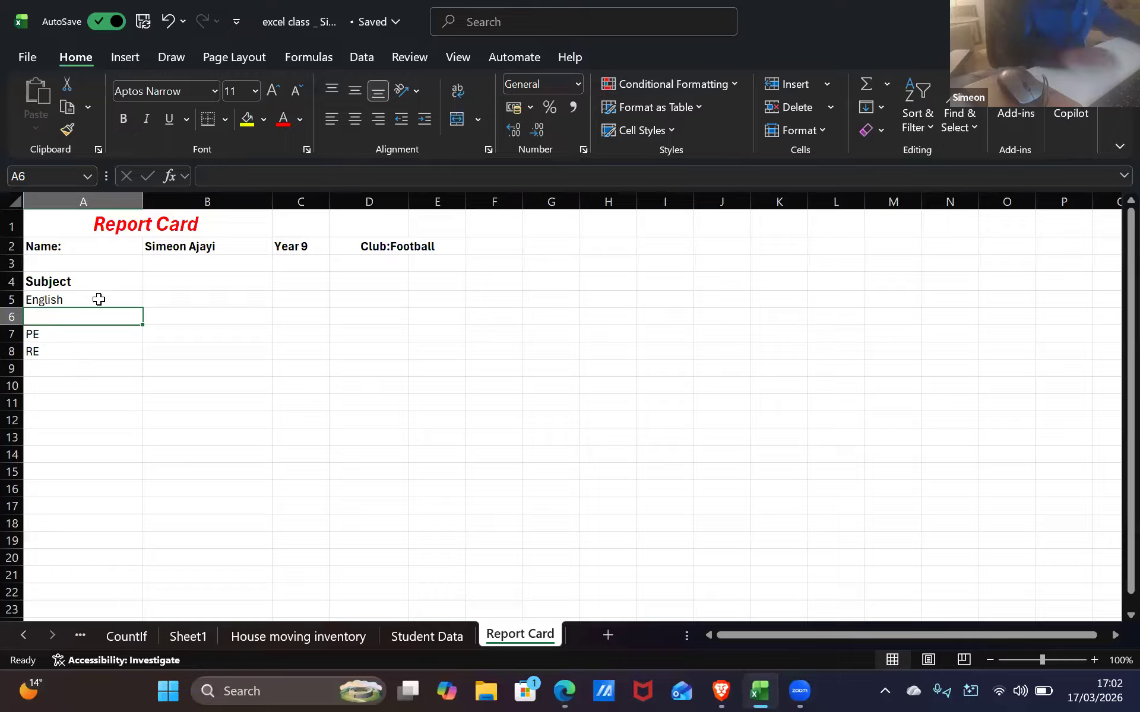
pyautogui.write('Ma')
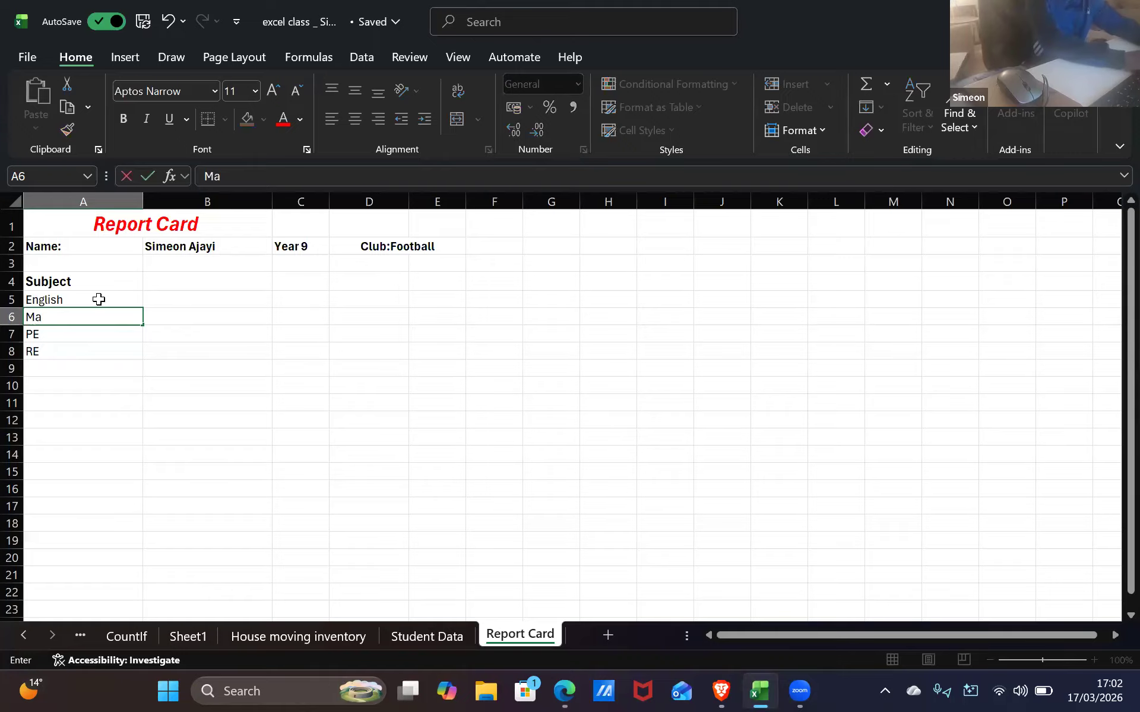
pyautogui.write('thematics')
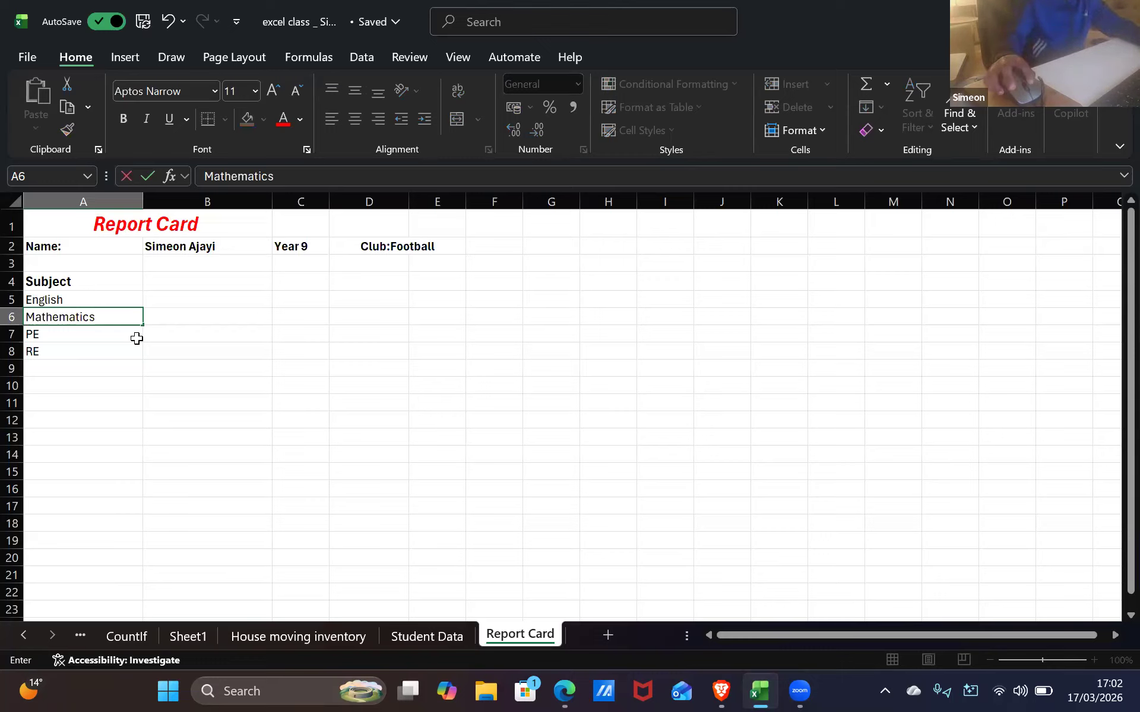
pyautogui.click(110, 338)
pyautogui.write('Phy')
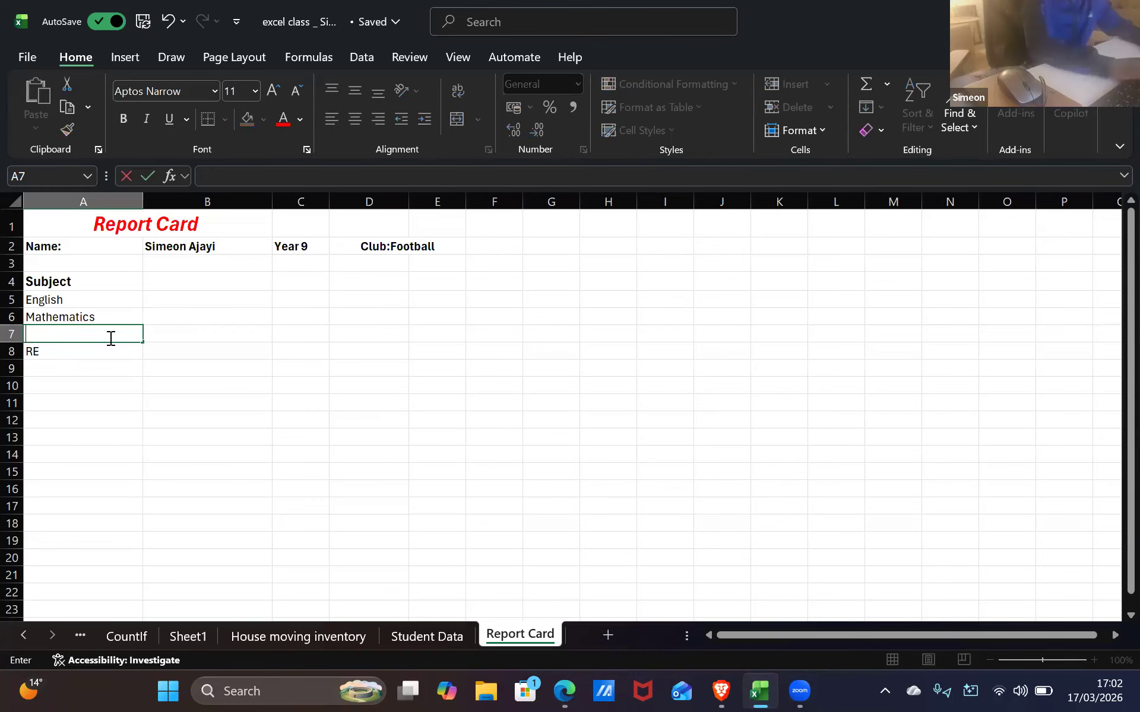
pyautogui.write('sical e')
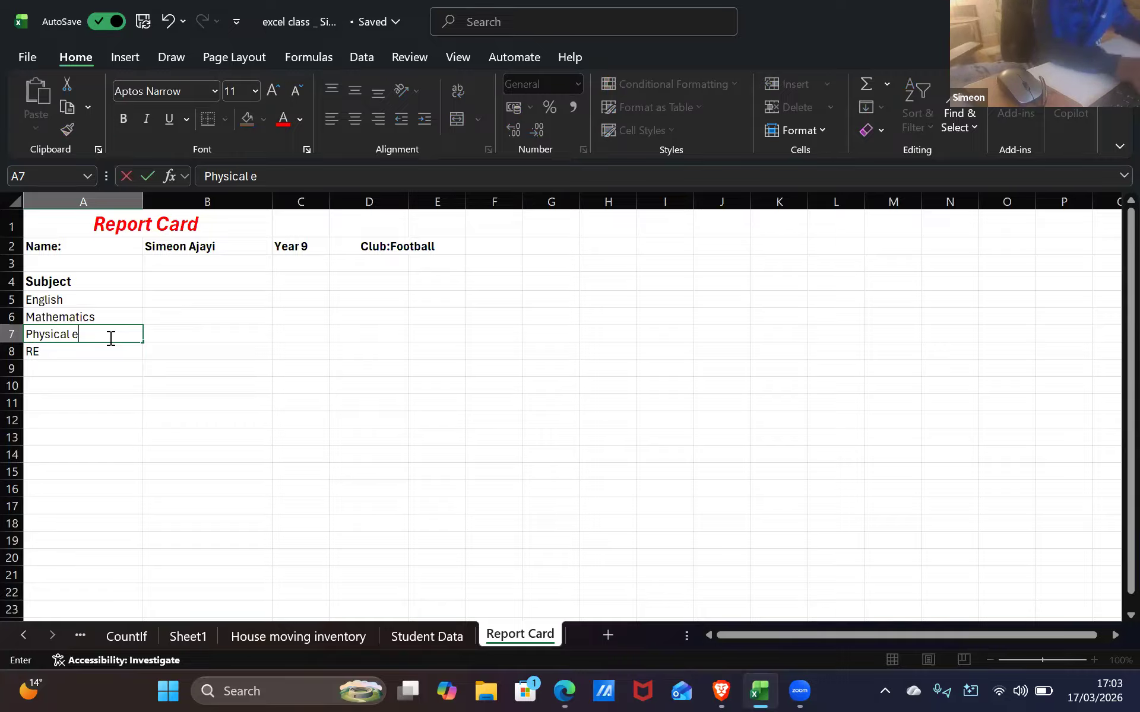
pyautogui.hotkey('ctrl', 'Return')
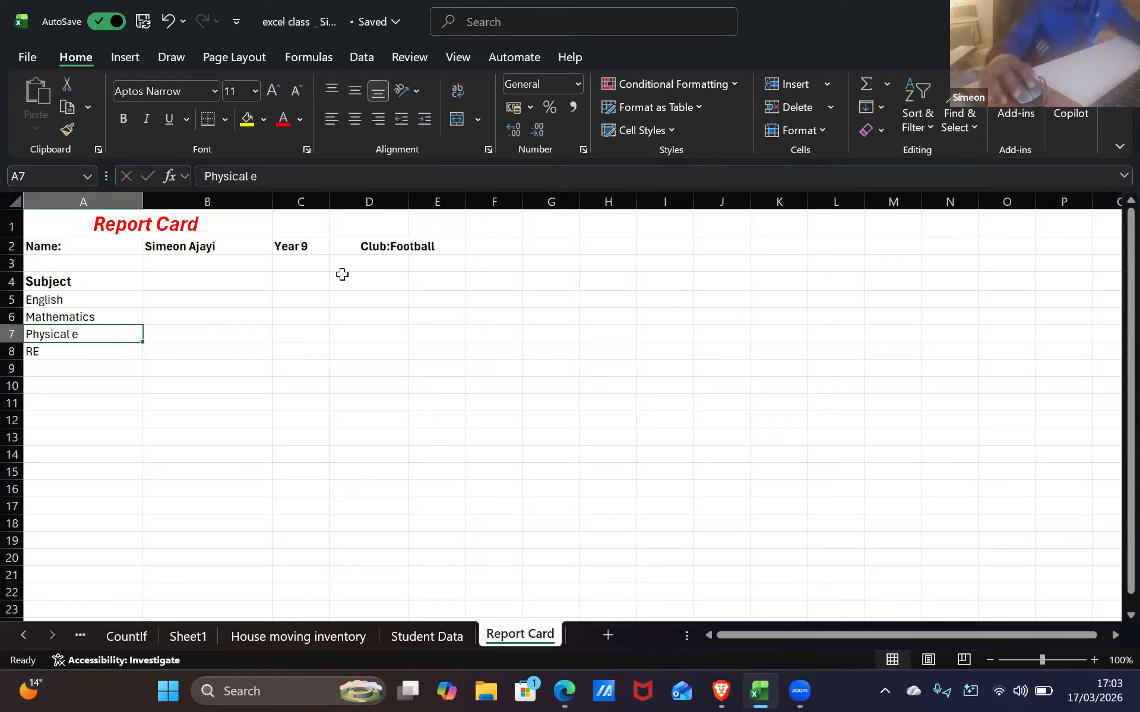
pyautogui.press('F2')
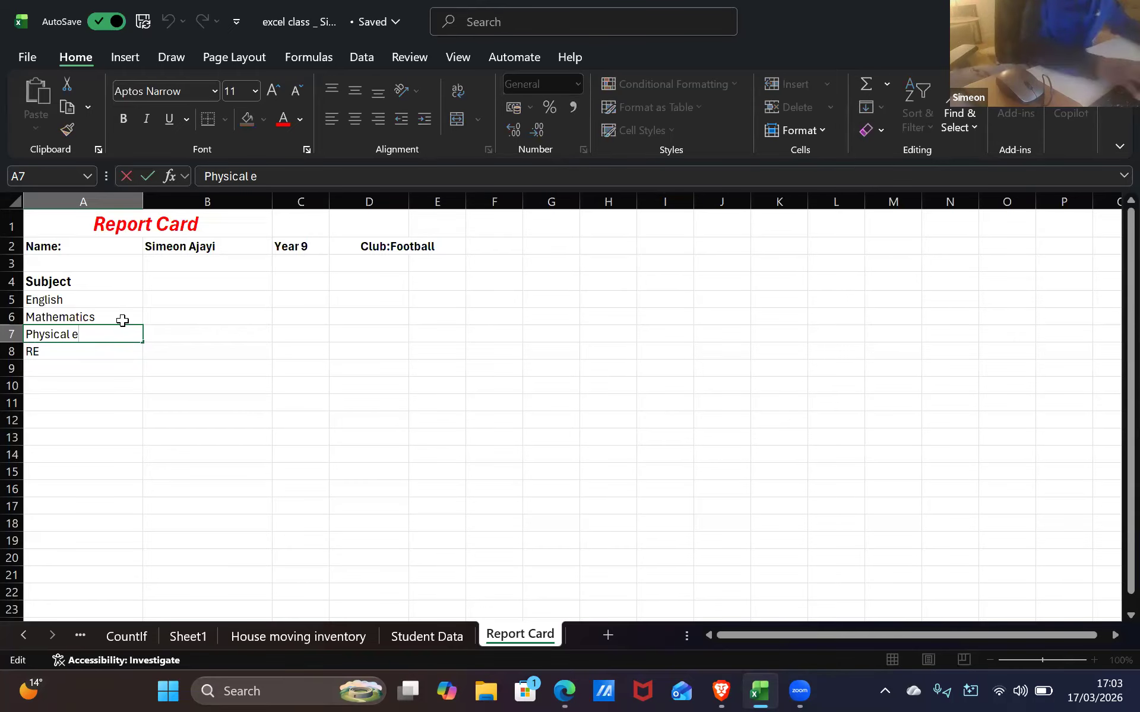
pyautogui.press('BackSpace')
pyautogui.write('Education')
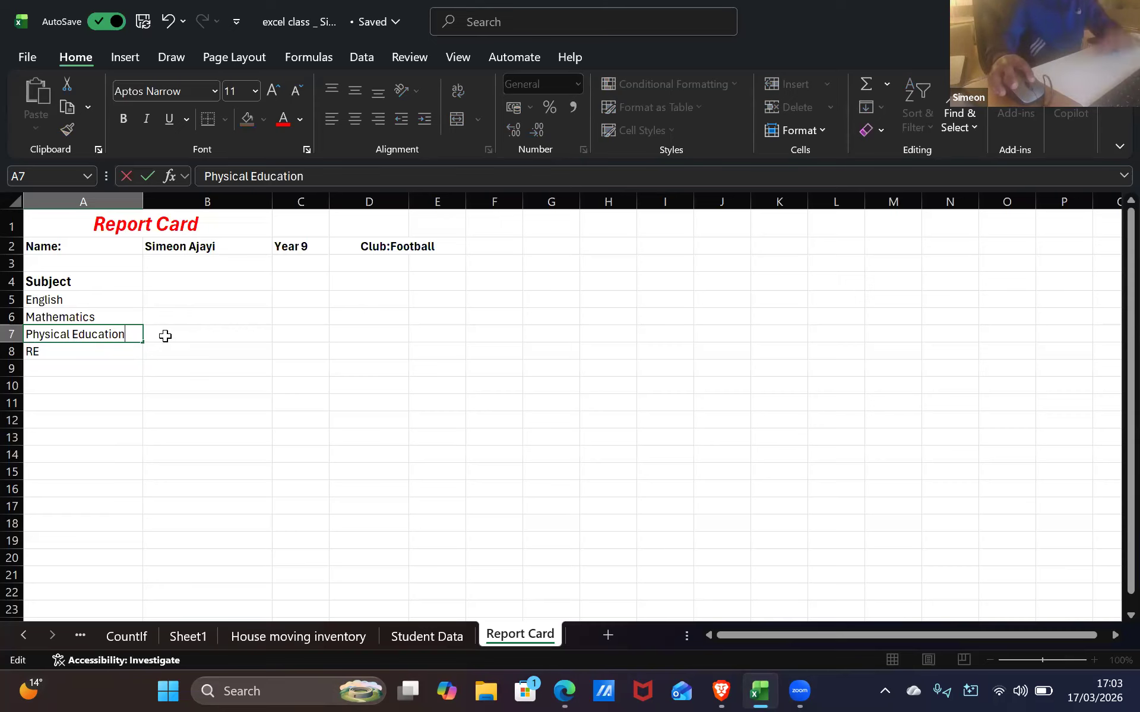
pyautogui.press('Tab')
# Replace RE in A8 with Religious Education
pyautogui.click(129, 352)
pyautogui.press('BackSpace')
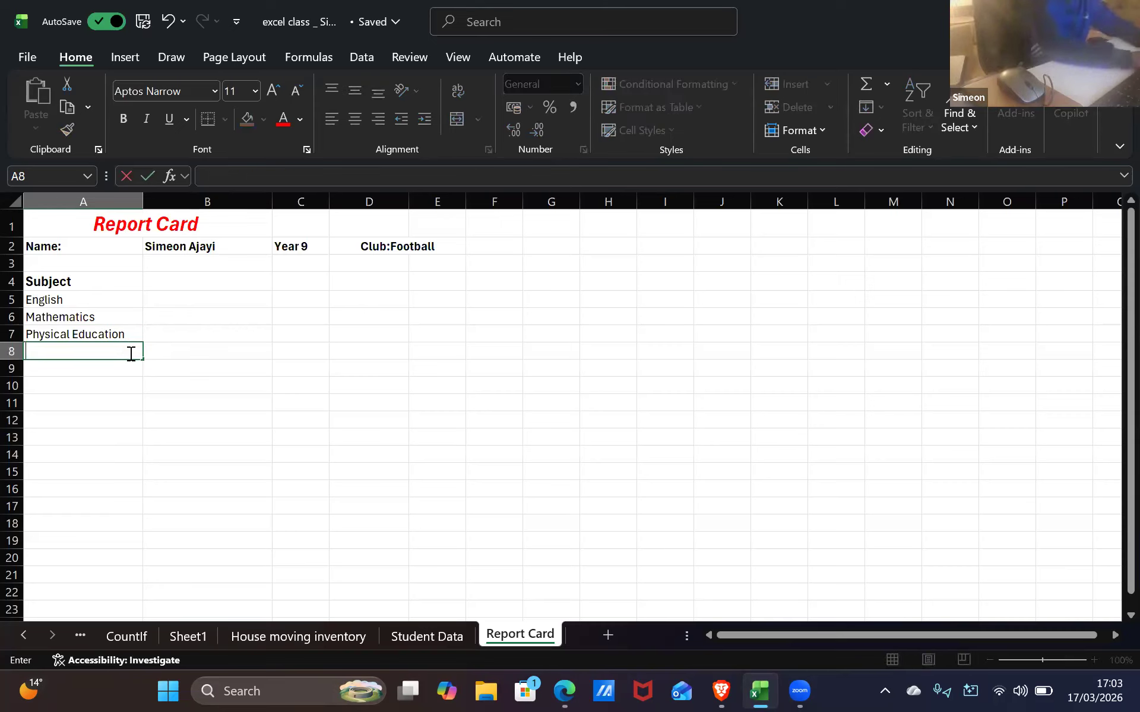
pyautogui.write('Religio')
pyautogui.press('BackSpace')
pyautogui.write('ious')
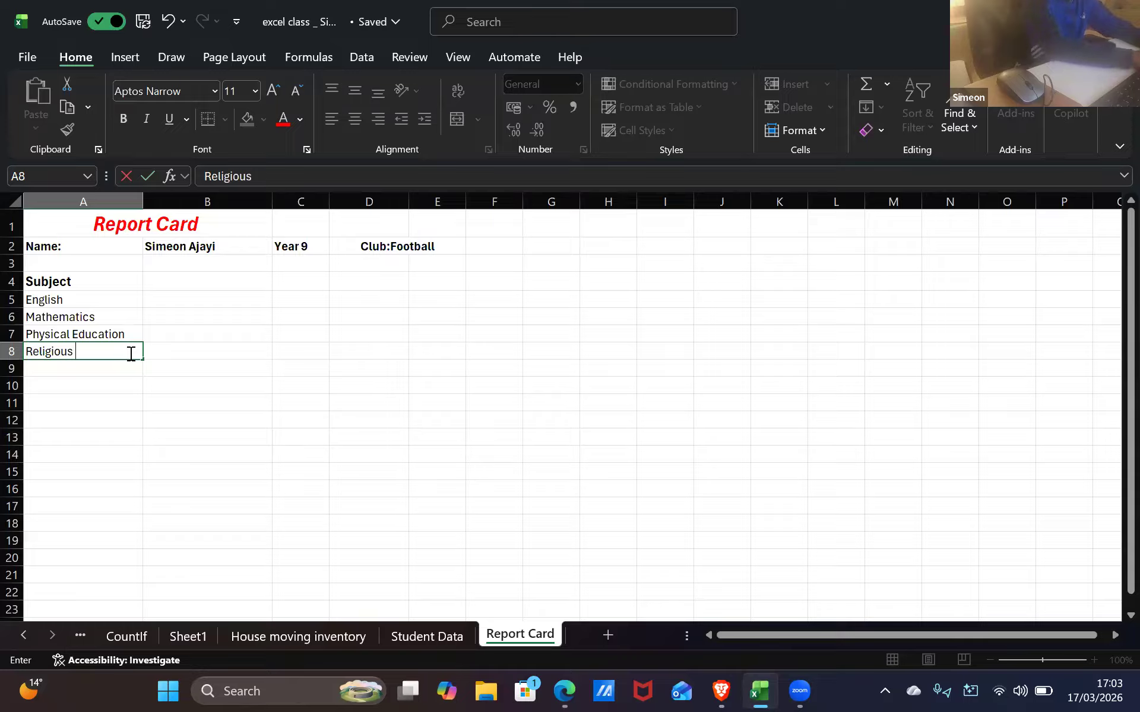
pyautogui.write(' Edu')
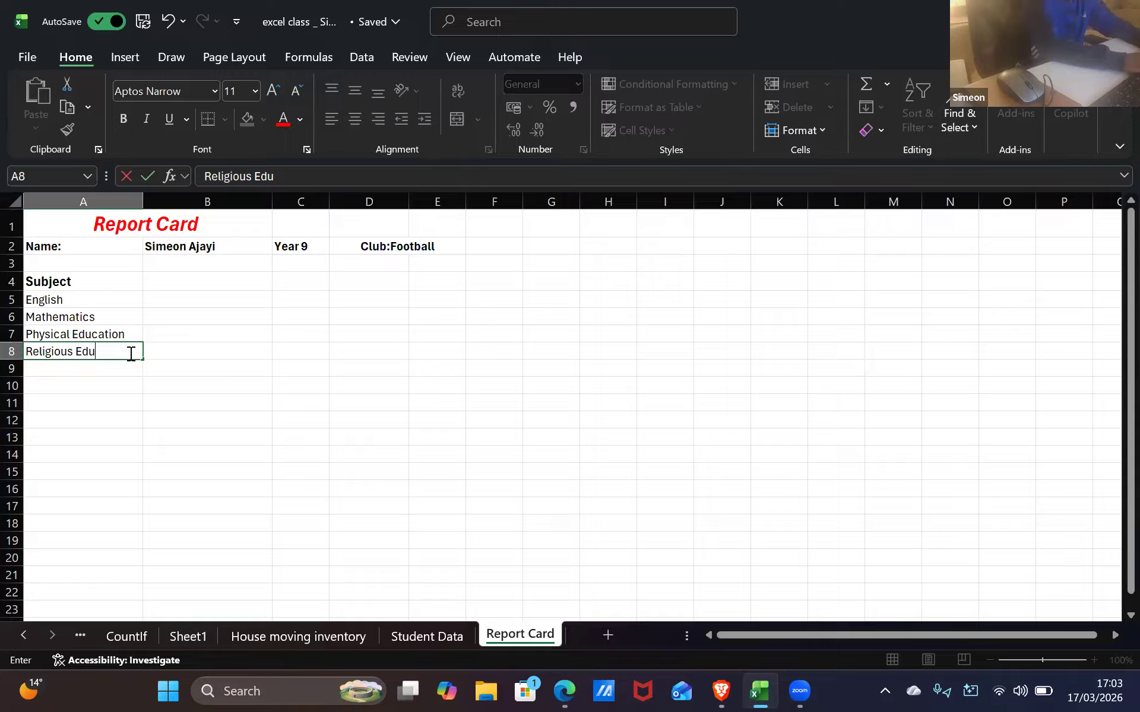
pyautogui.write('cation')
pyautogui.press('Return')
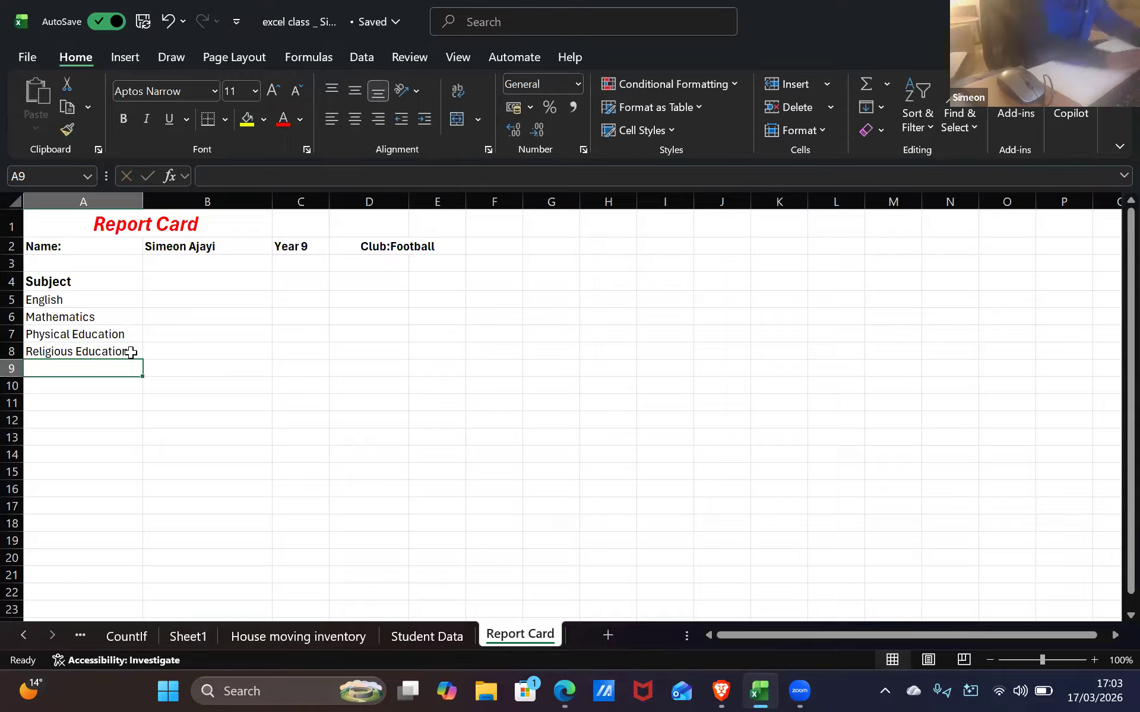
# Add Science, Computer Science, Art and Design and Tecnology in A9:A12
pyautogui.write('Scien')
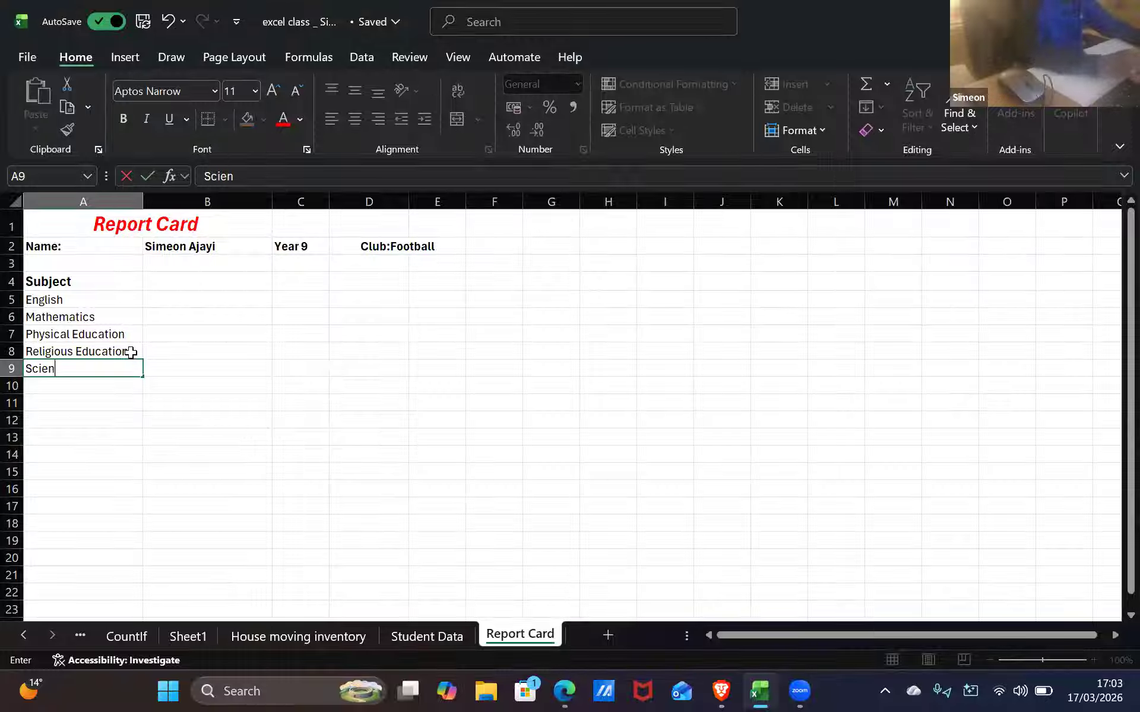
pyautogui.write('ce')
pyautogui.press('Return')
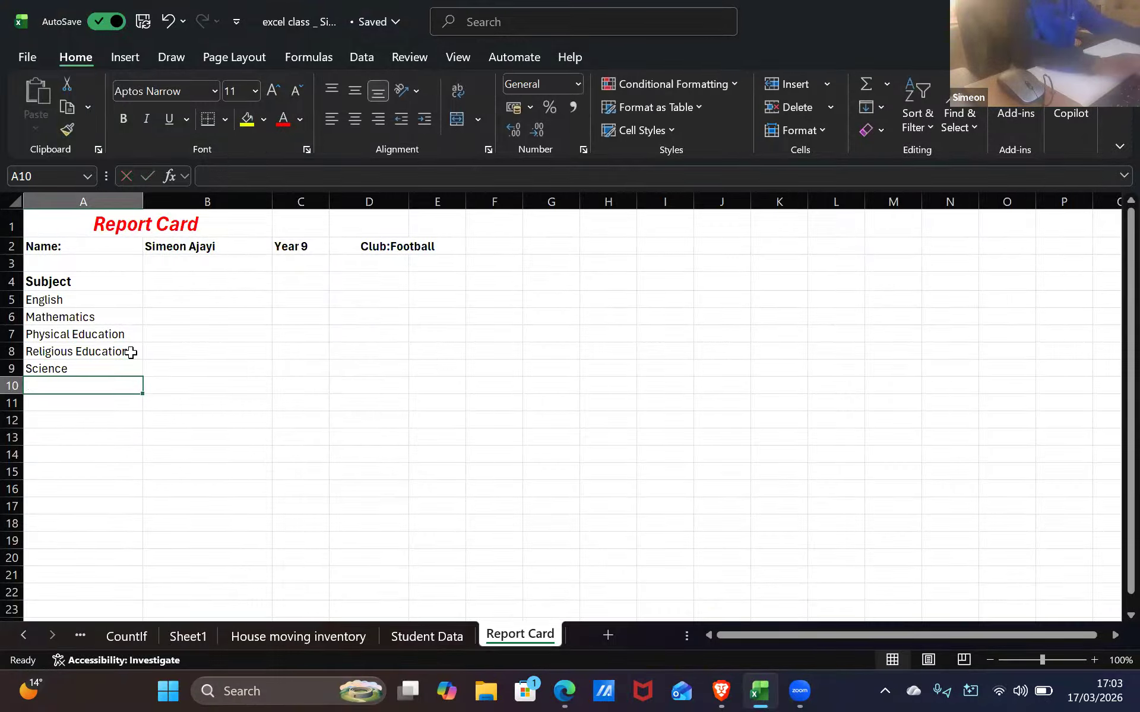
pyautogui.write('Com')
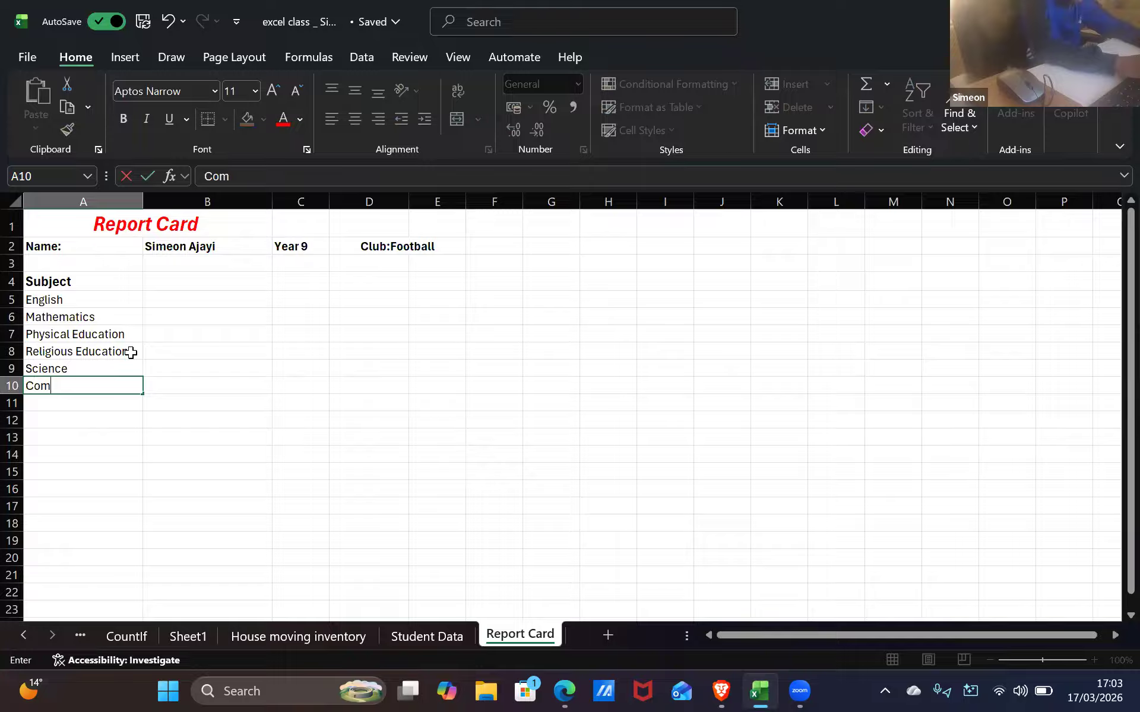
pyautogui.write('puter Science')
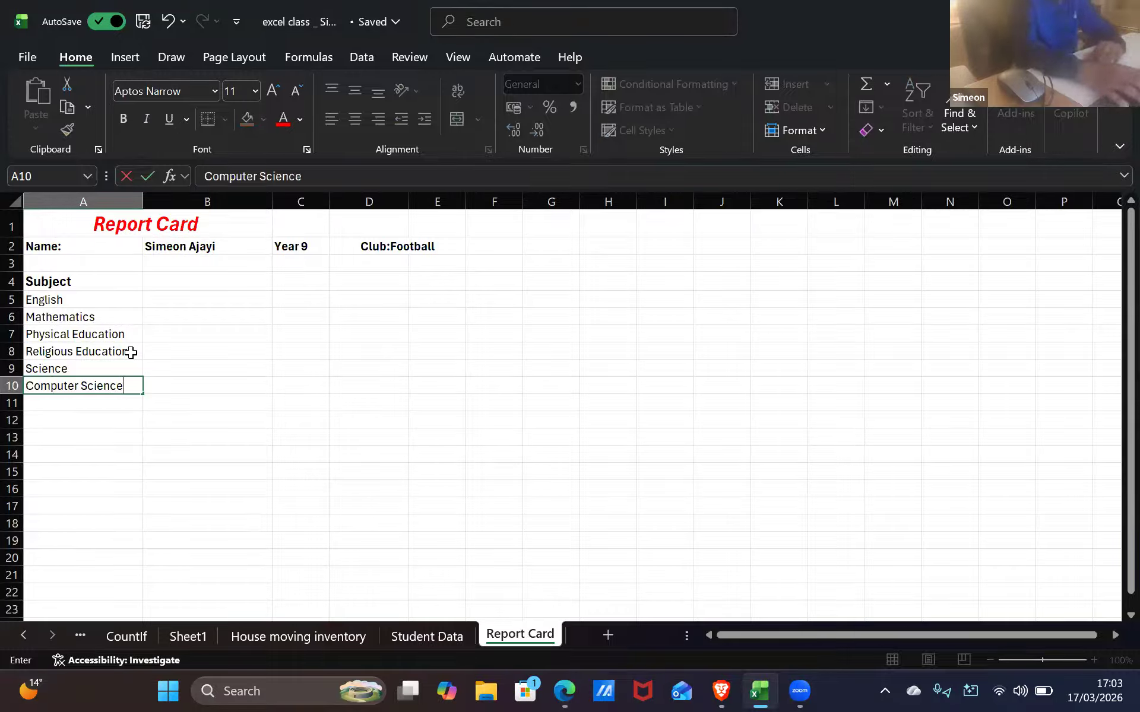
pyautogui.press('Return')
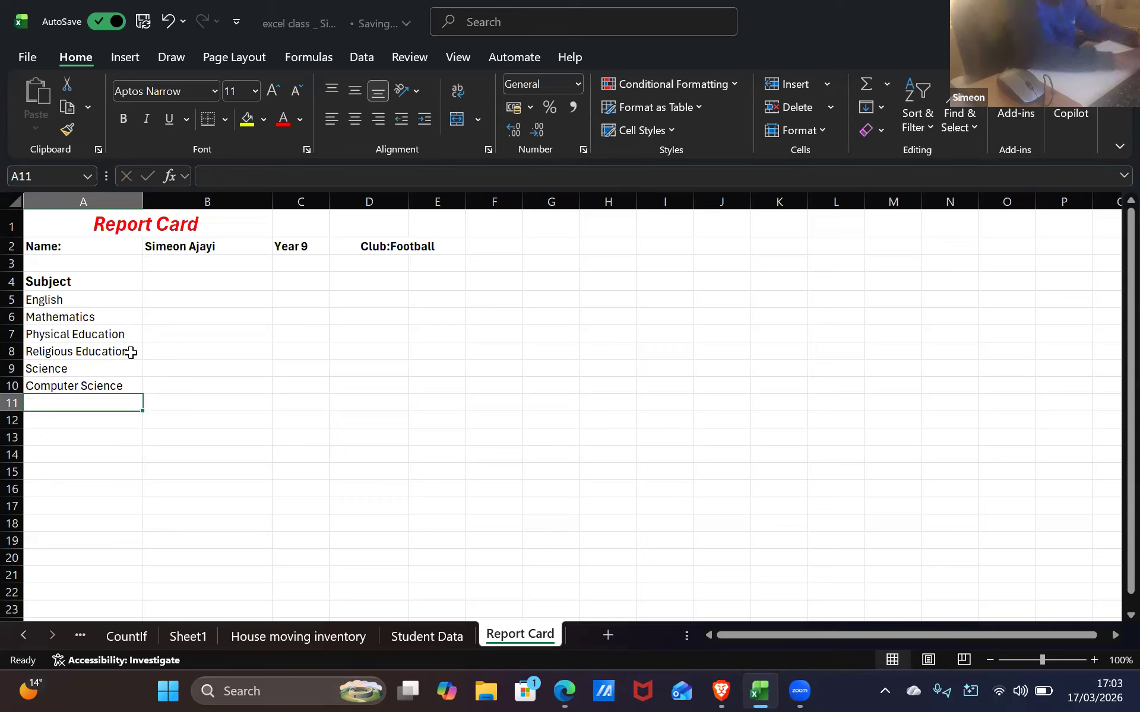
pyautogui.write('A')
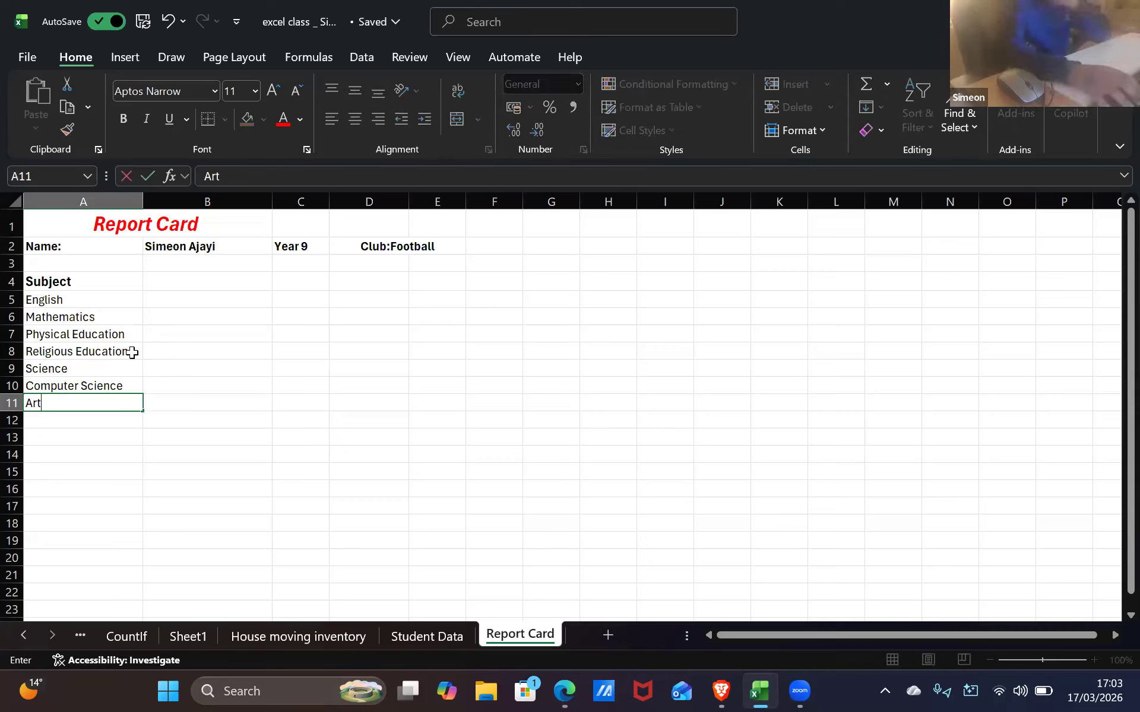
pyautogui.write('rt')
pyautogui.press('Return')
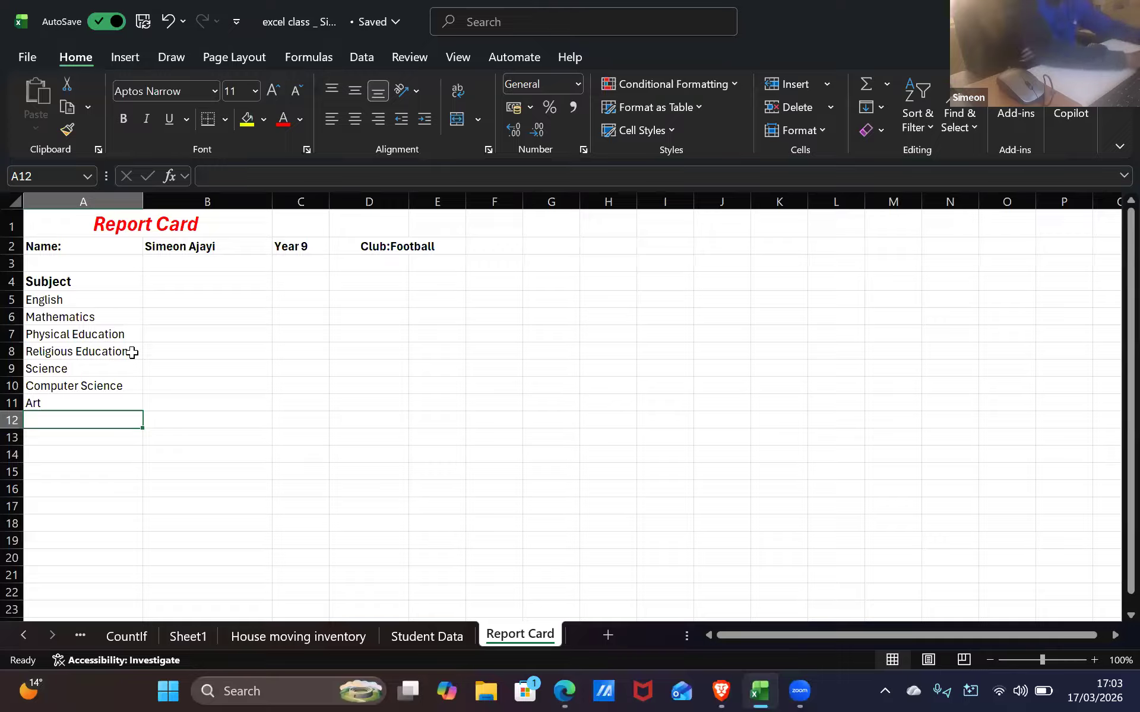
pyautogui.write('D')
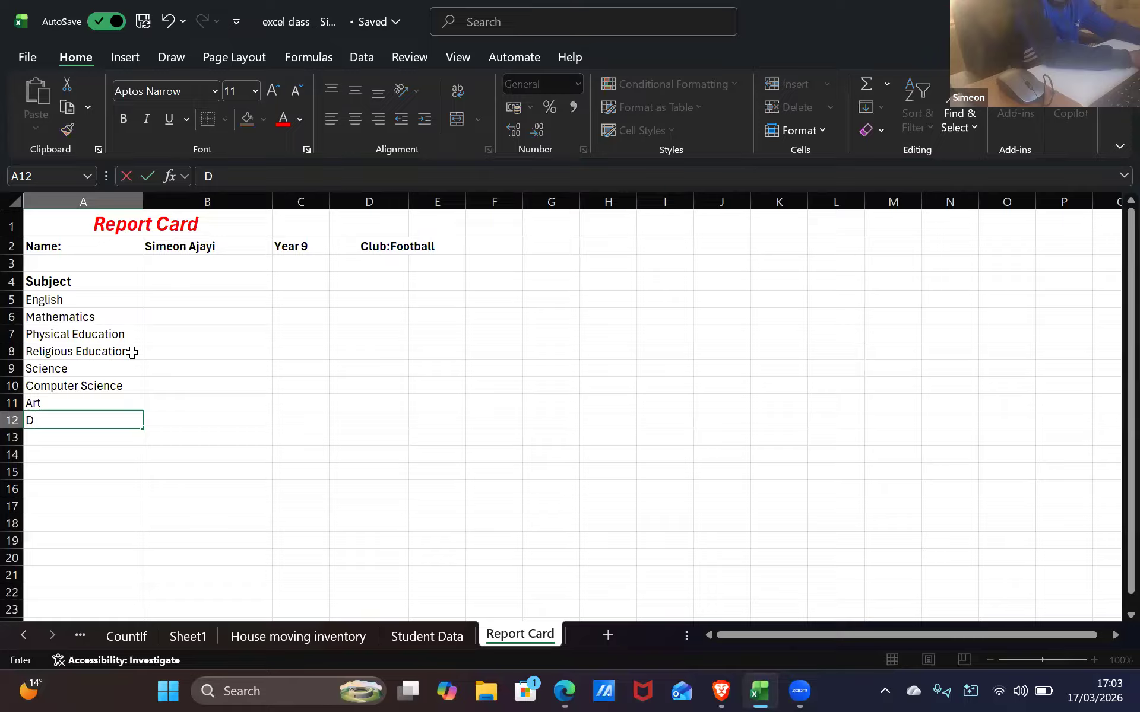
pyautogui.write('esign and Tec')
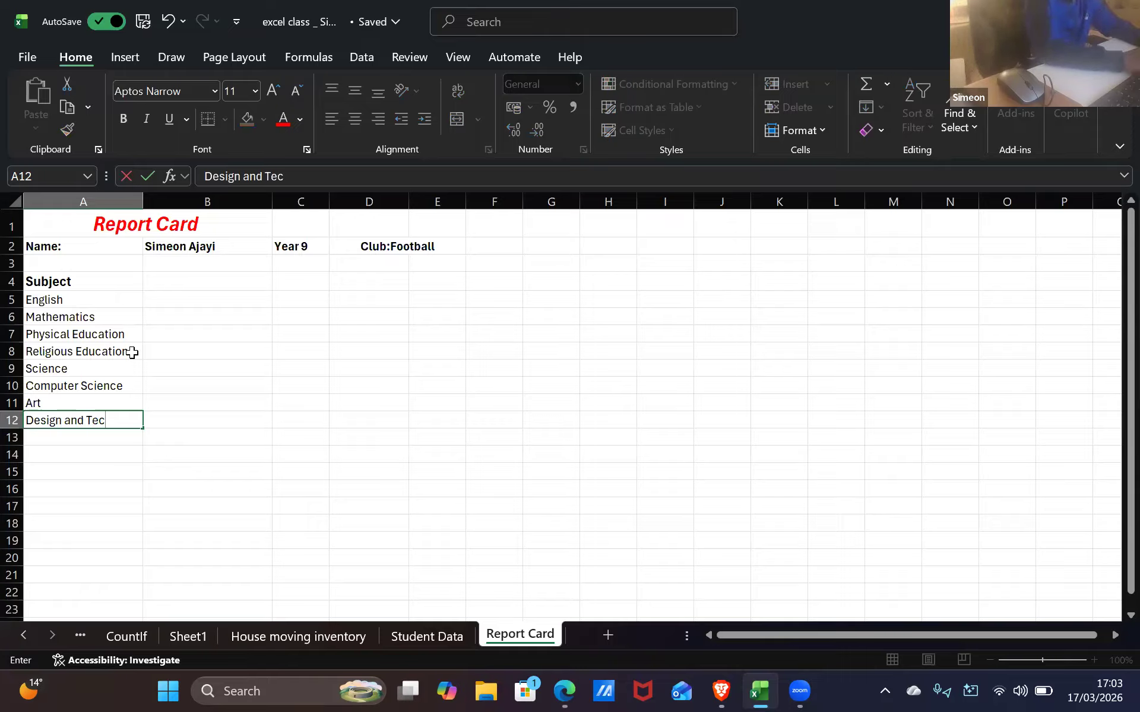
pyautogui.write('nolgyu')
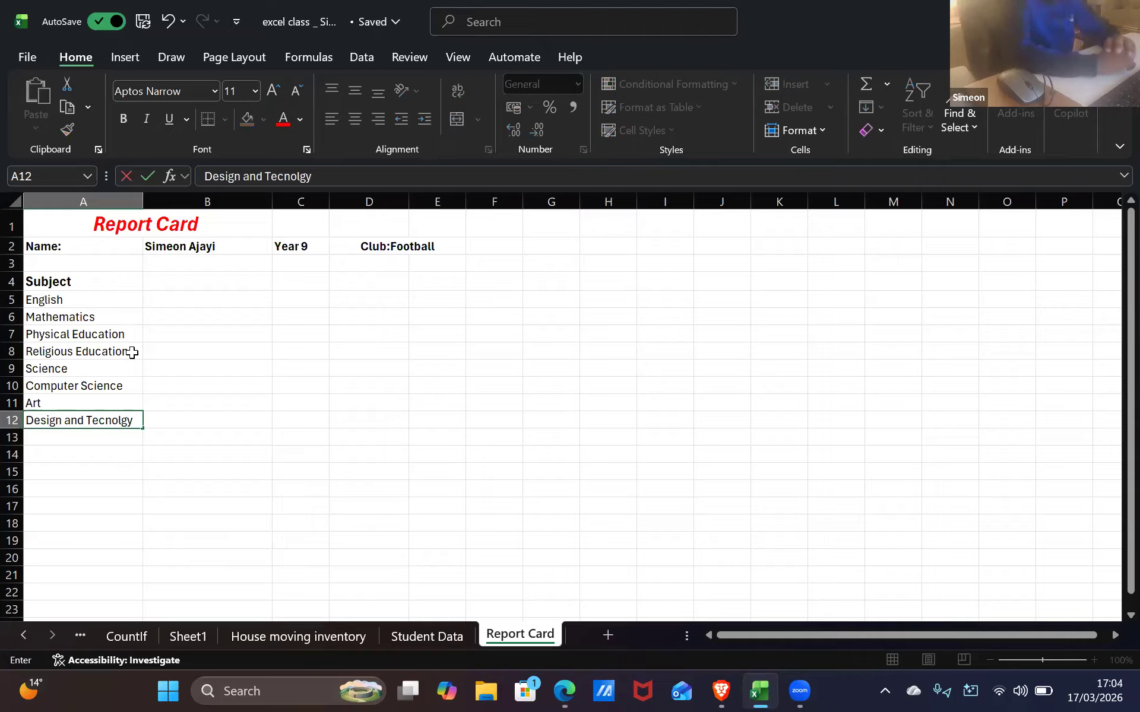
pyautogui.press('BackSpace')
pyautogui.press('BackSpace')
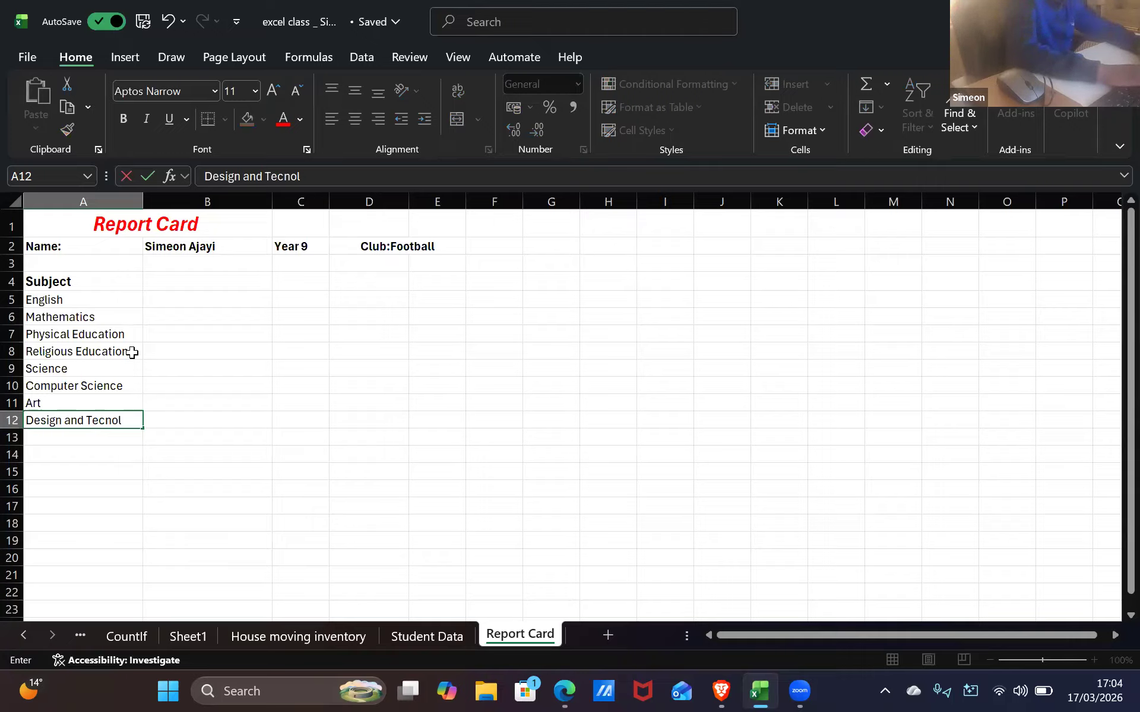
pyautogui.write('ogy')
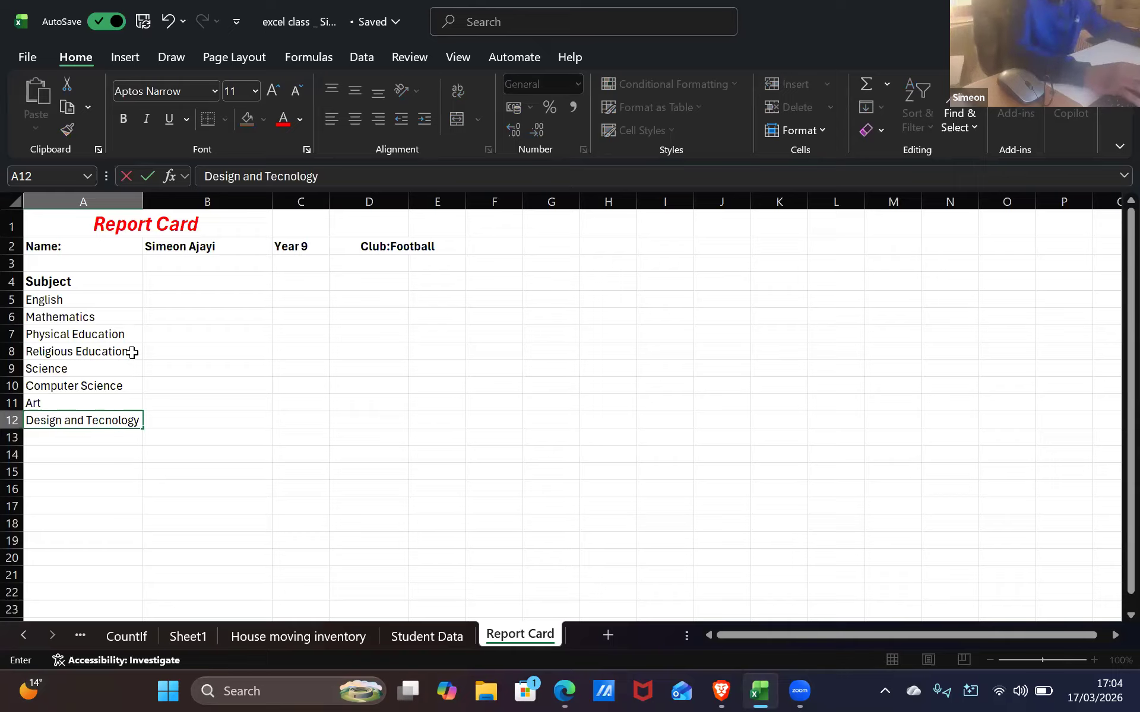
pyautogui.press('Return')
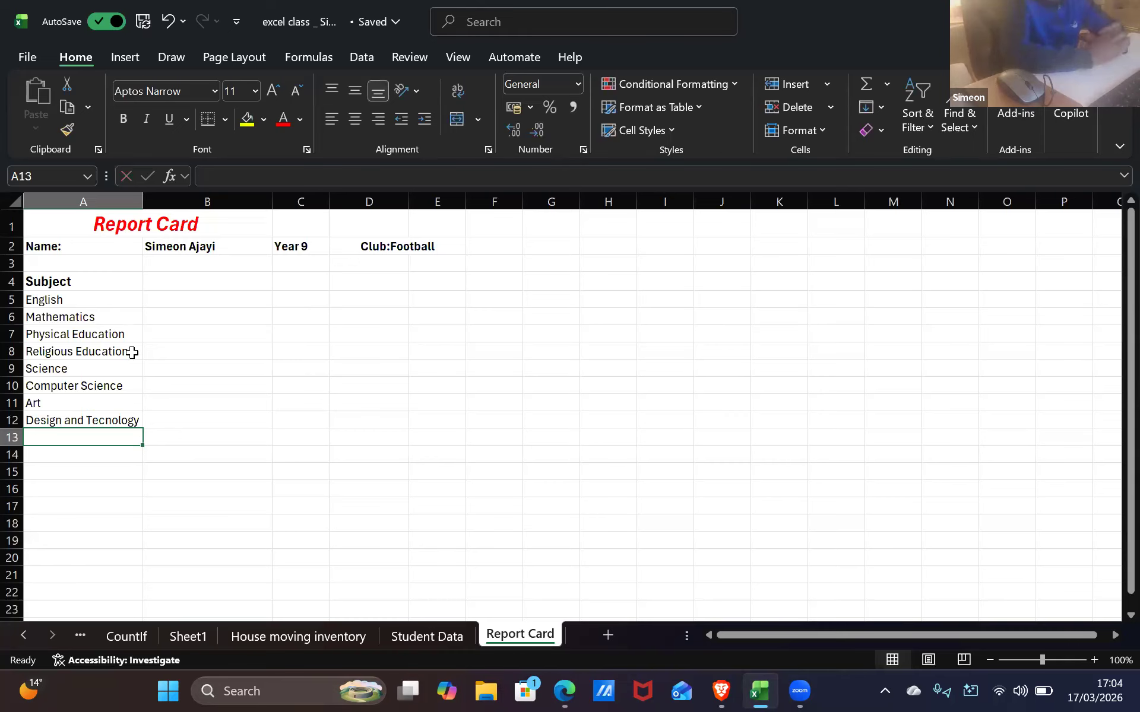
pyautogui.hotkey('alt', 'Tab')
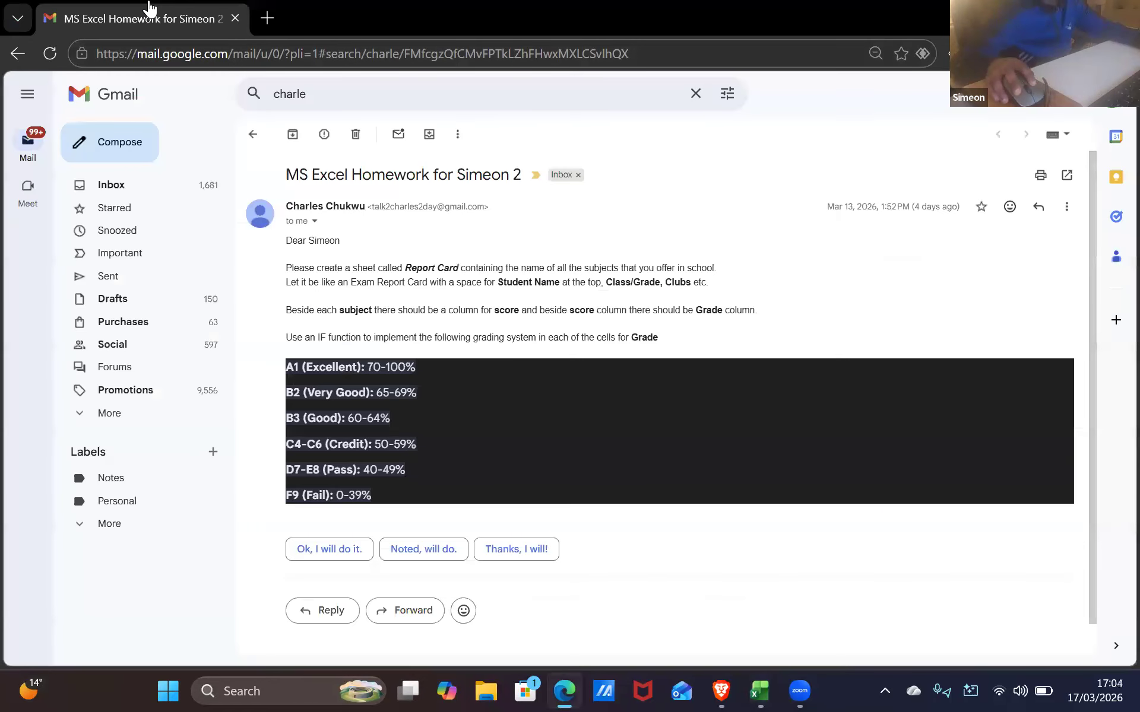
# Search Google in a new tab for 'All subject in uk'
pyautogui.click(266, 18)
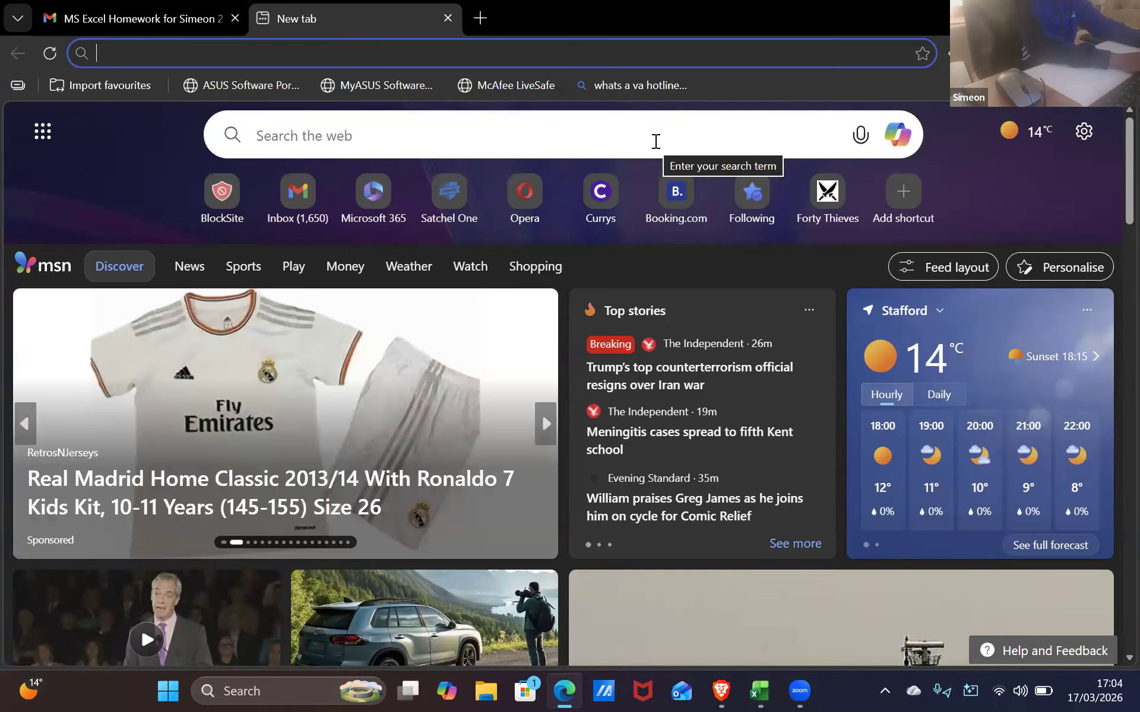
pyautogui.write('google')
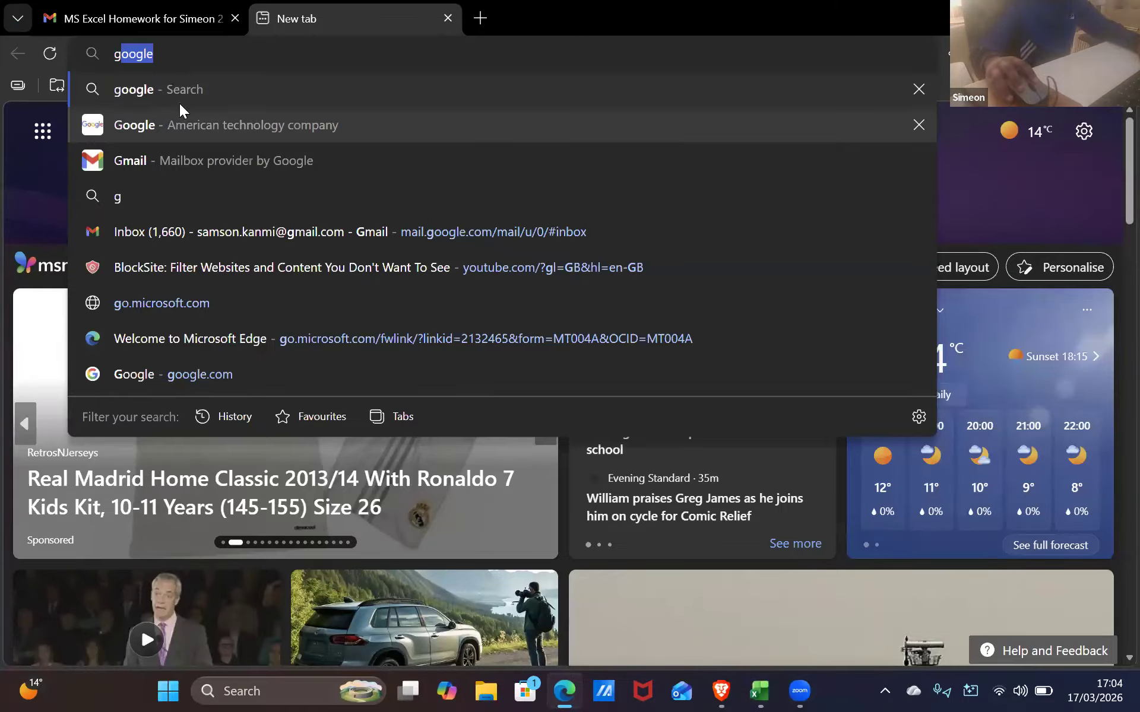
pyautogui.press('Return')
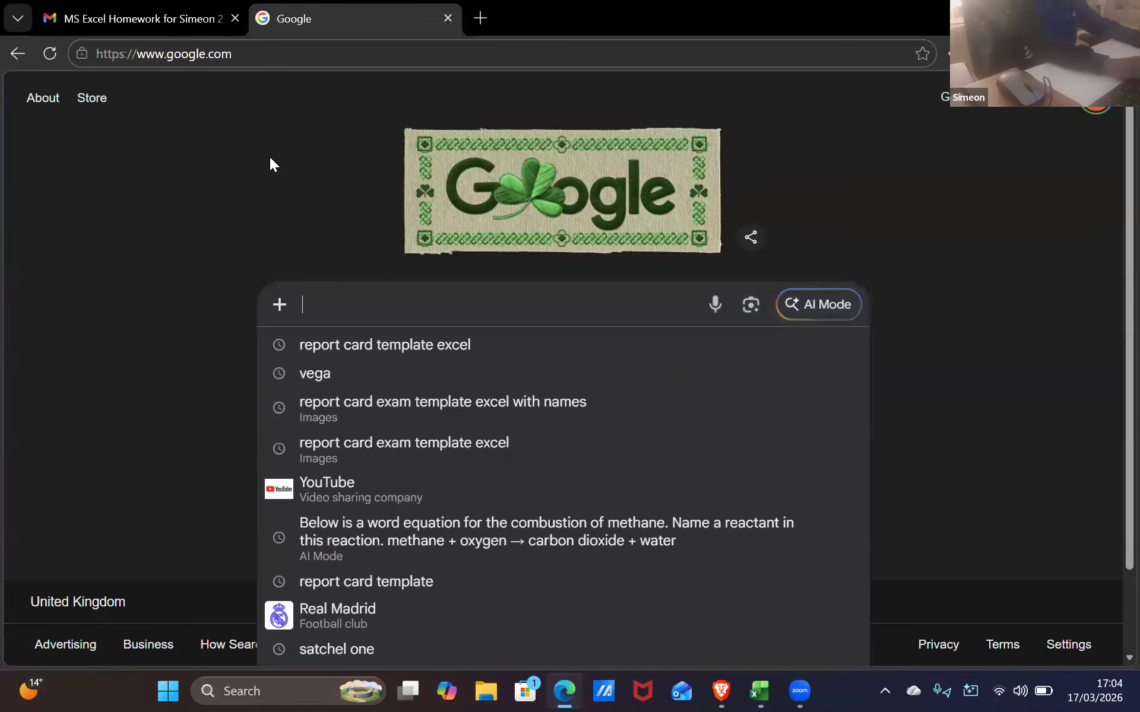
pyautogui.write('All su')
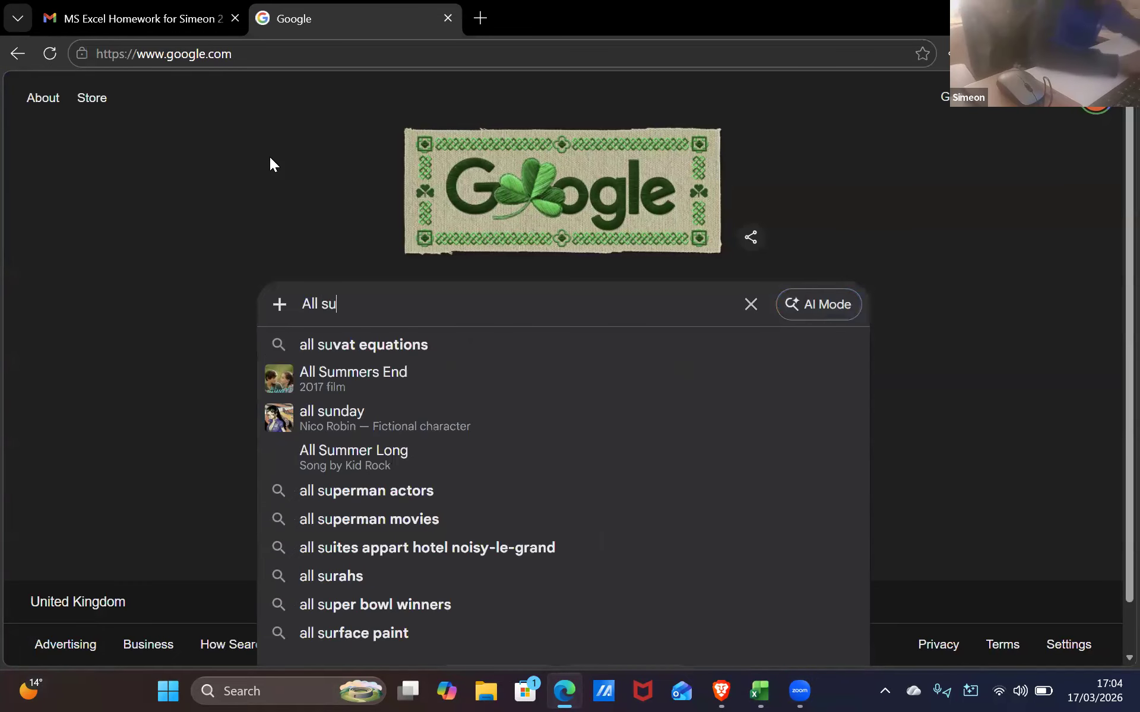
pyautogui.write('bject in uk')
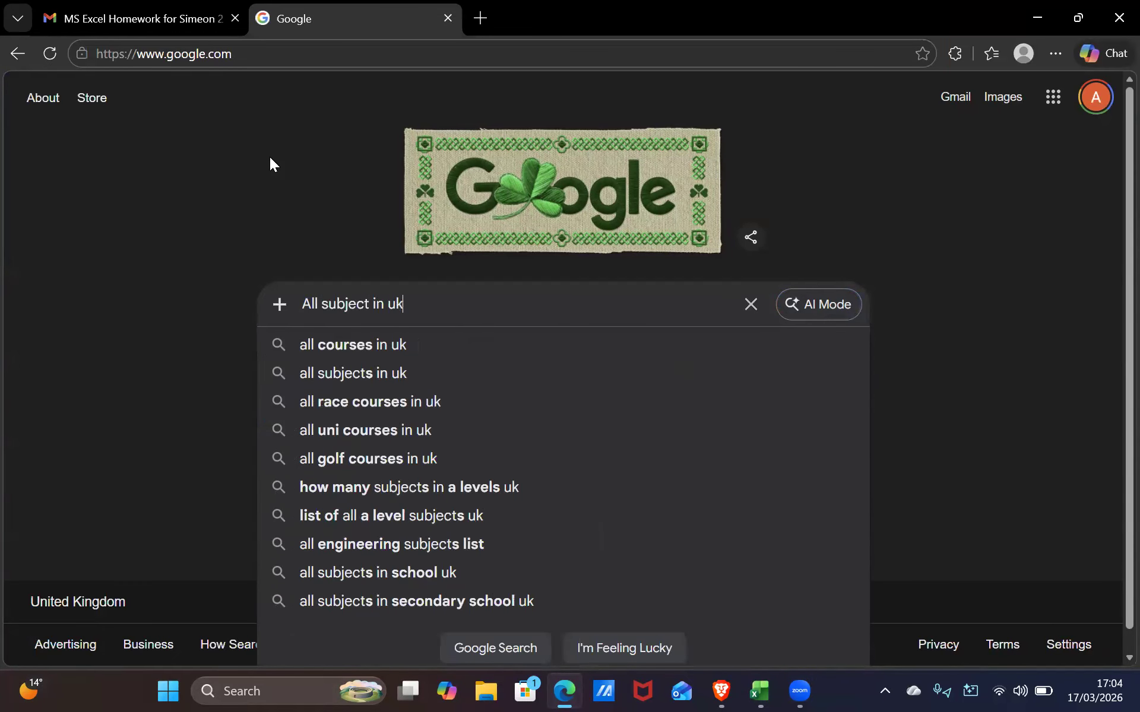
pyautogui.press('Return')
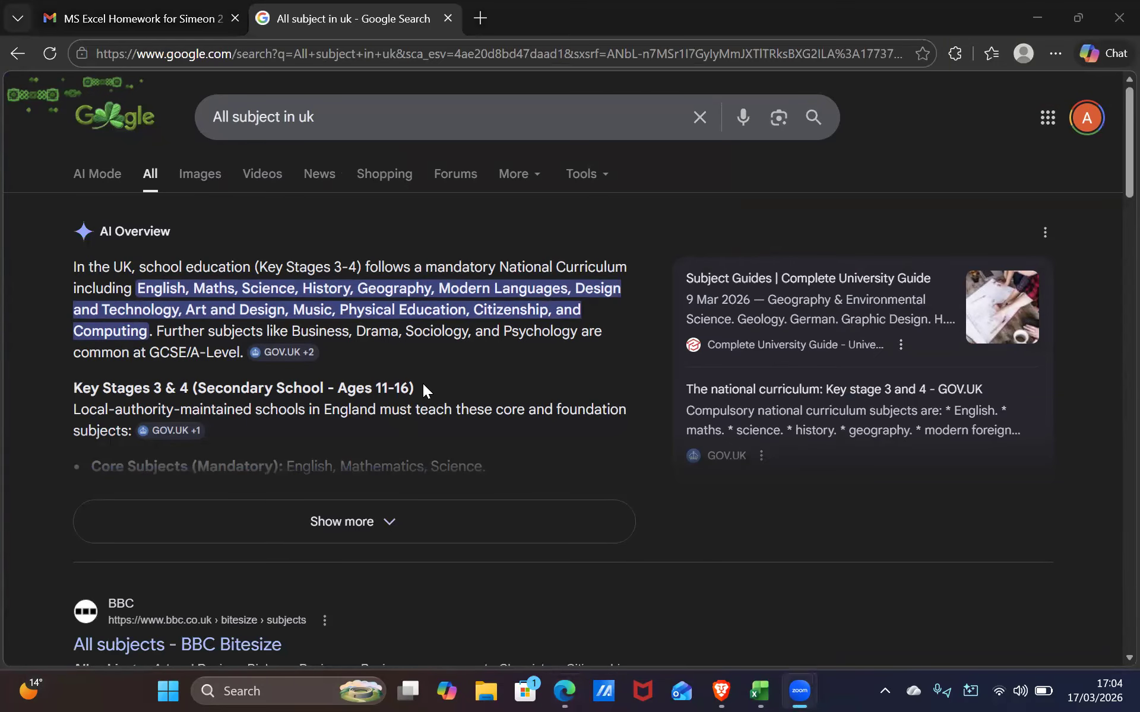
# Enter History and Geography in A13 and A14, checking the search results in between
pyautogui.hotkey('alt', 'Tab')
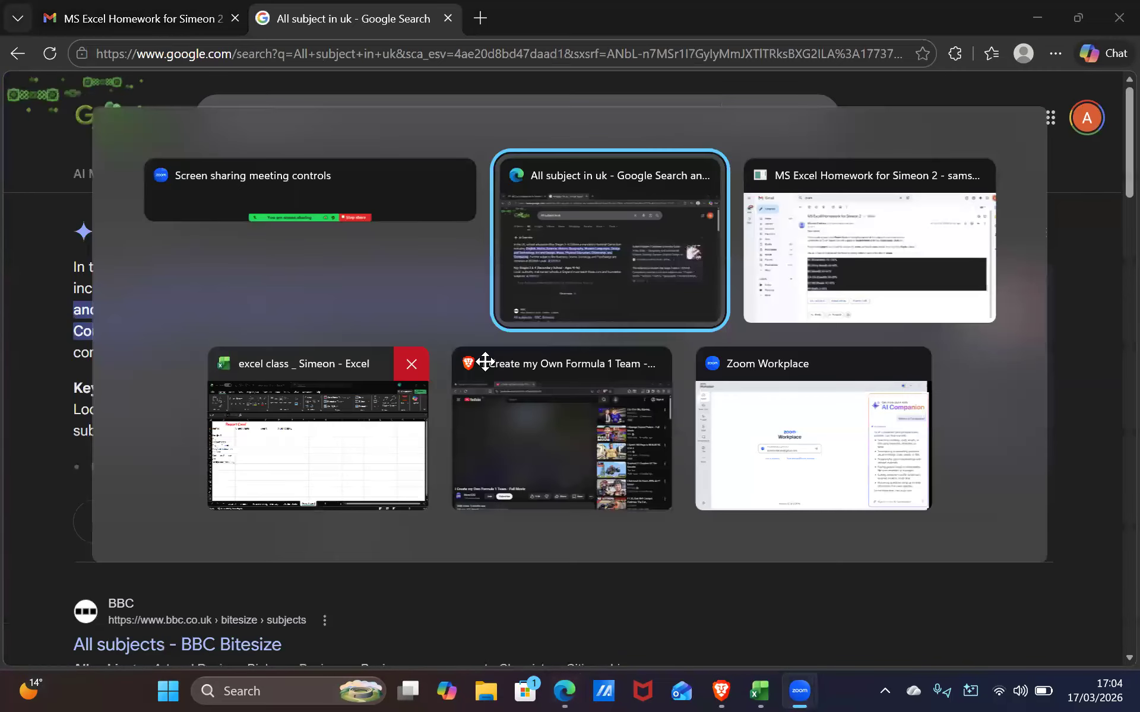
pyautogui.hotkey('alt', 'Tab')
pyautogui.hotkey('alt', 'Tab')
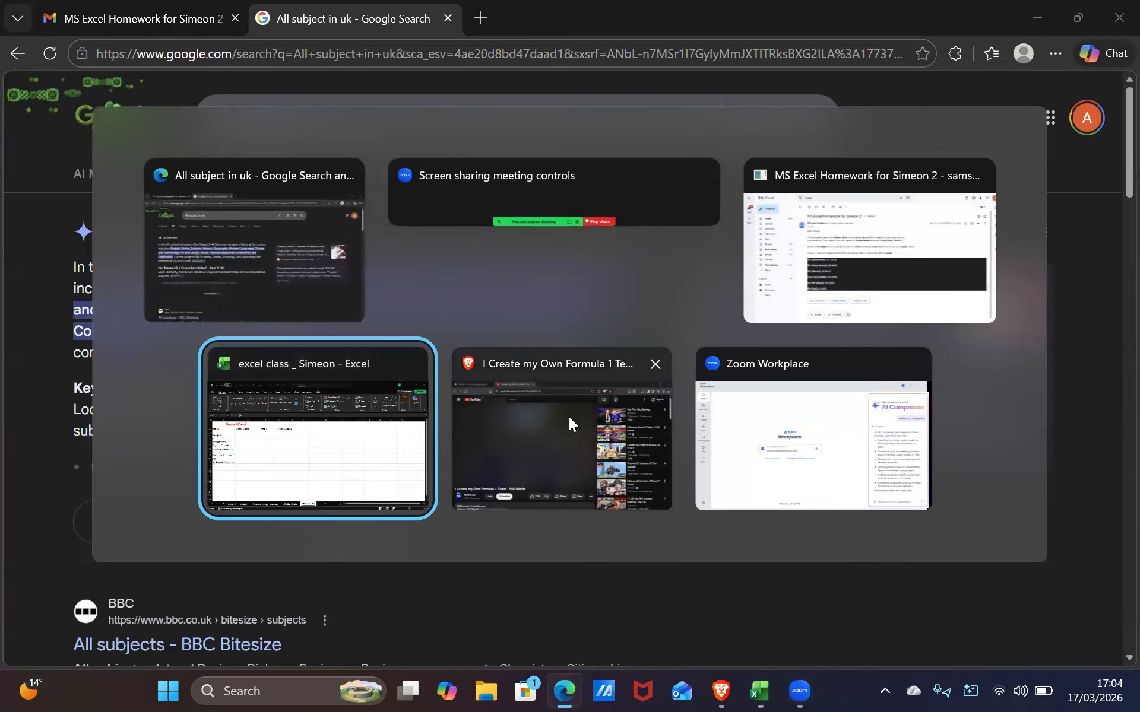
pyautogui.write('H')
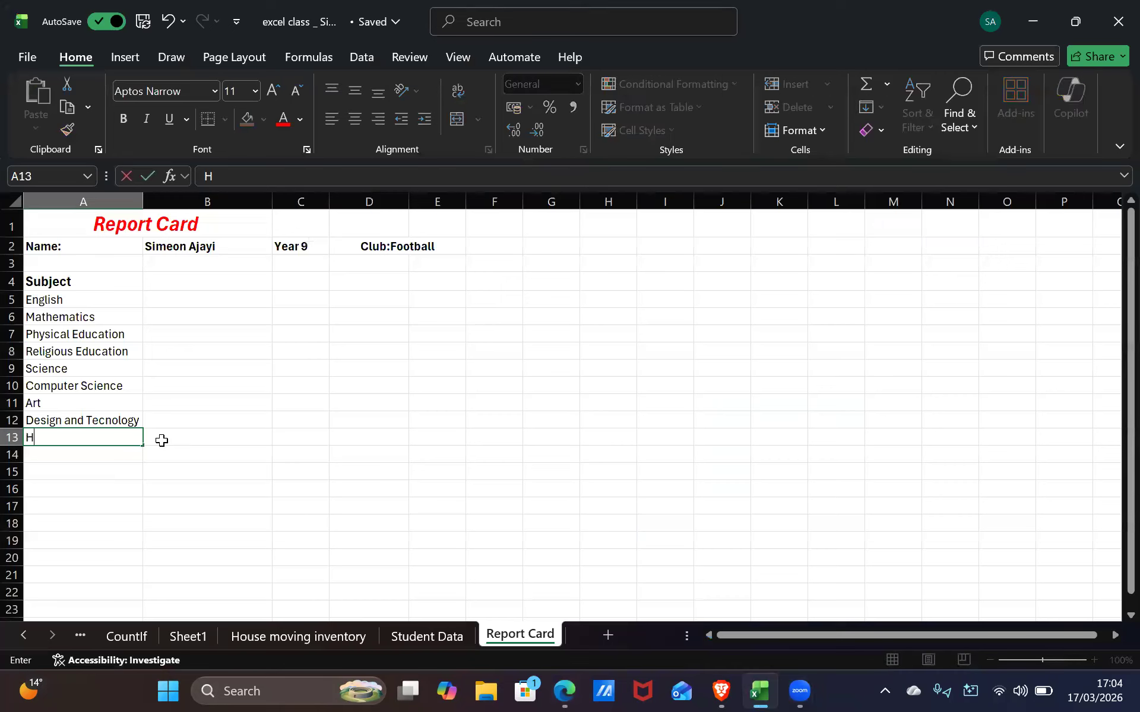
pyautogui.write('istory')
pyautogui.press('Return')
pyautogui.hotkey('alt', 'Tab')
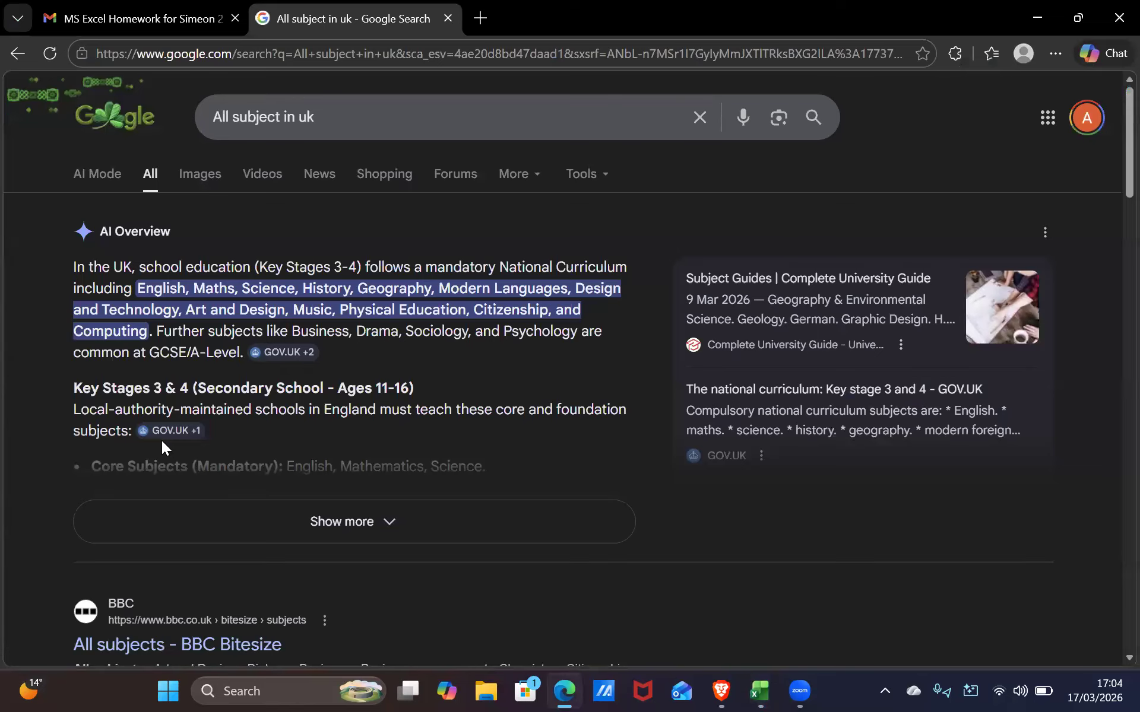
pyautogui.hotkey('alt', 'Tab')
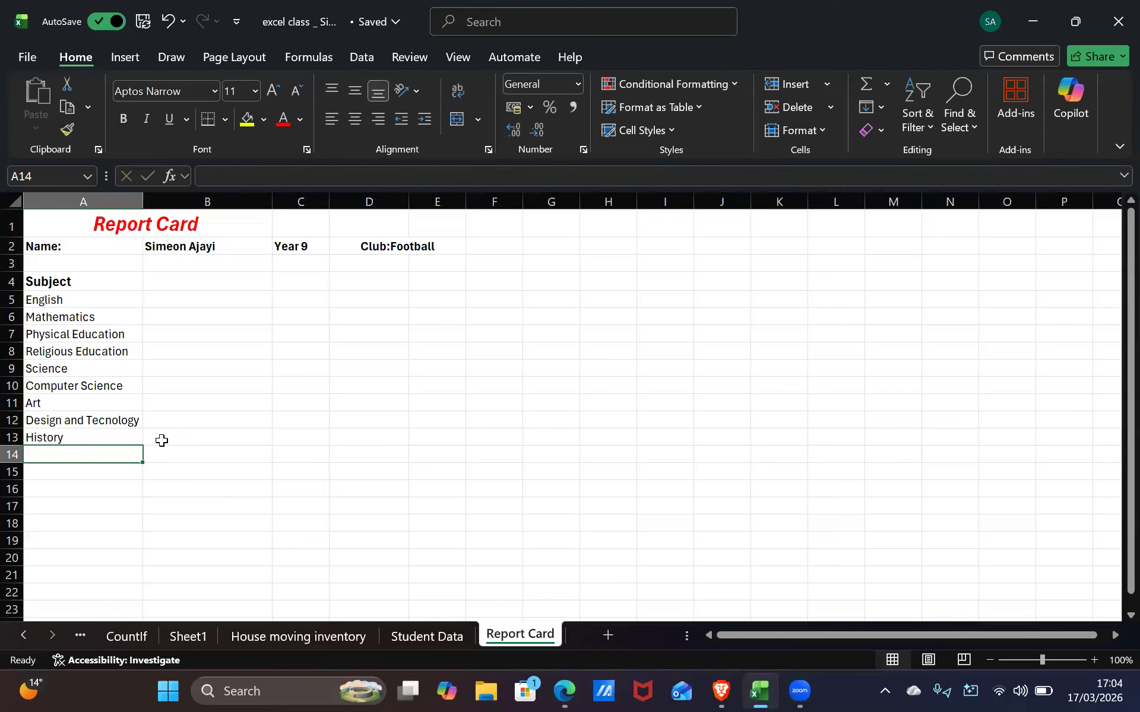
pyautogui.write('Geography')
pyautogui.hotkey('alt', 'Tab')
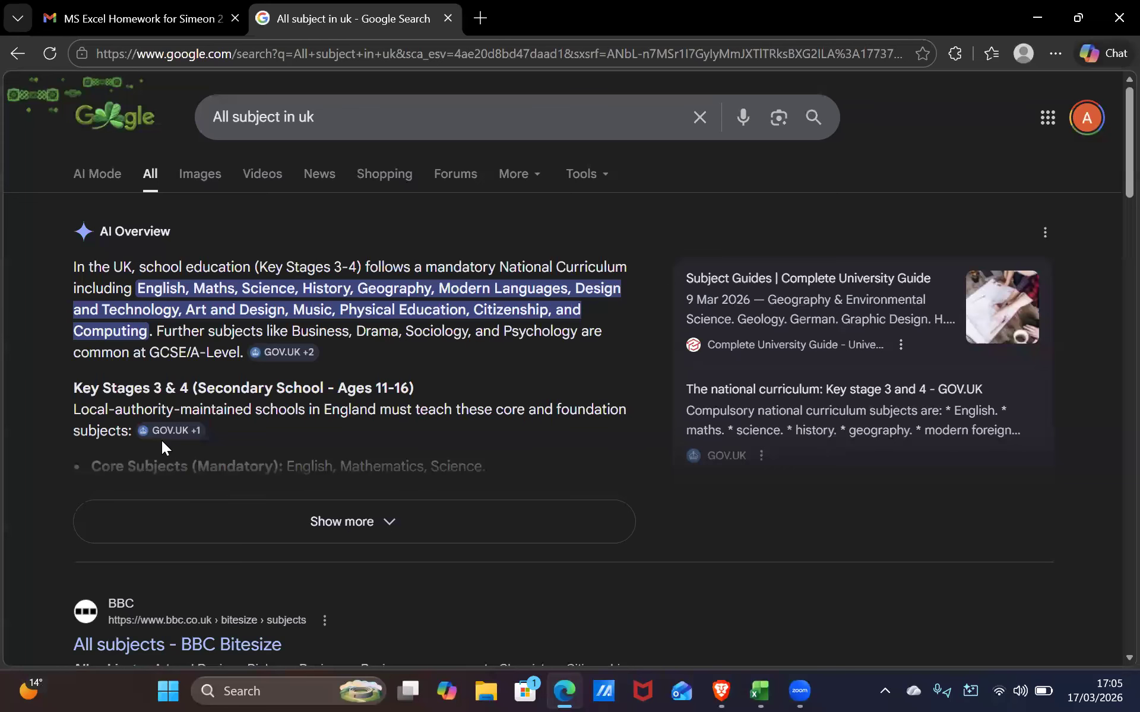
pyautogui.hotkey('alt', 'Tab')
pyautogui.press('Return')
# Add Morden Lanuage and Music in A15:A16, then view the GOV.UK sources
pyautogui.write('Morde')
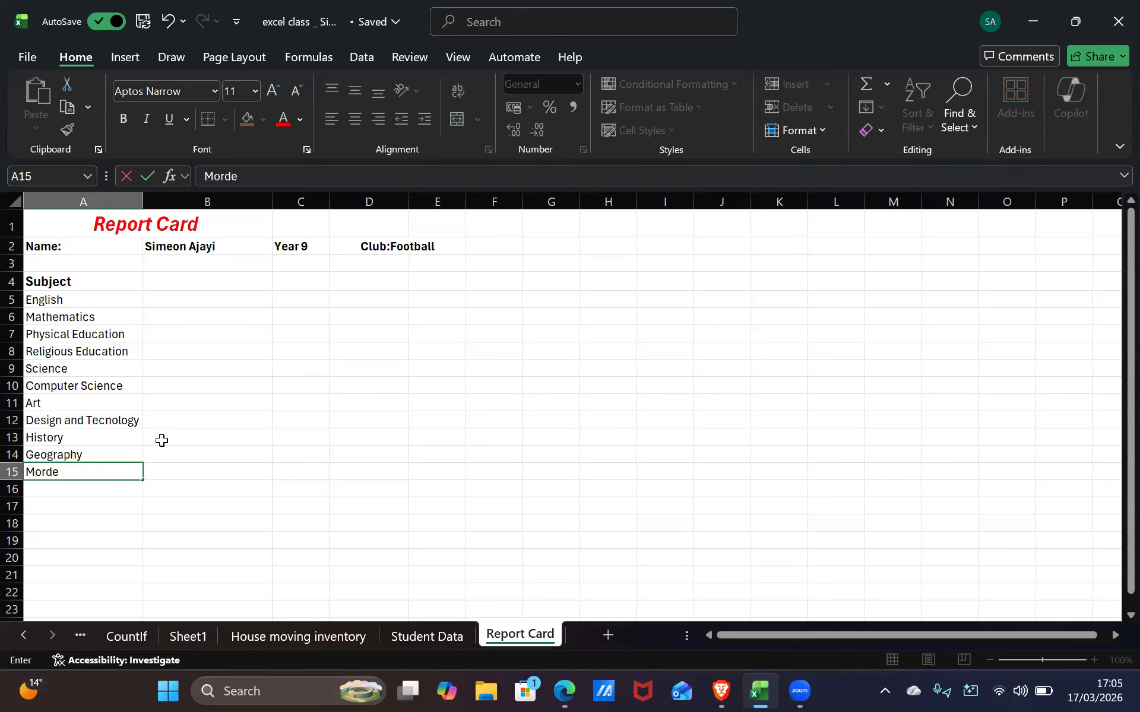
pyautogui.write('n Lanuage')
pyautogui.hotkey('alt', 'Tab')
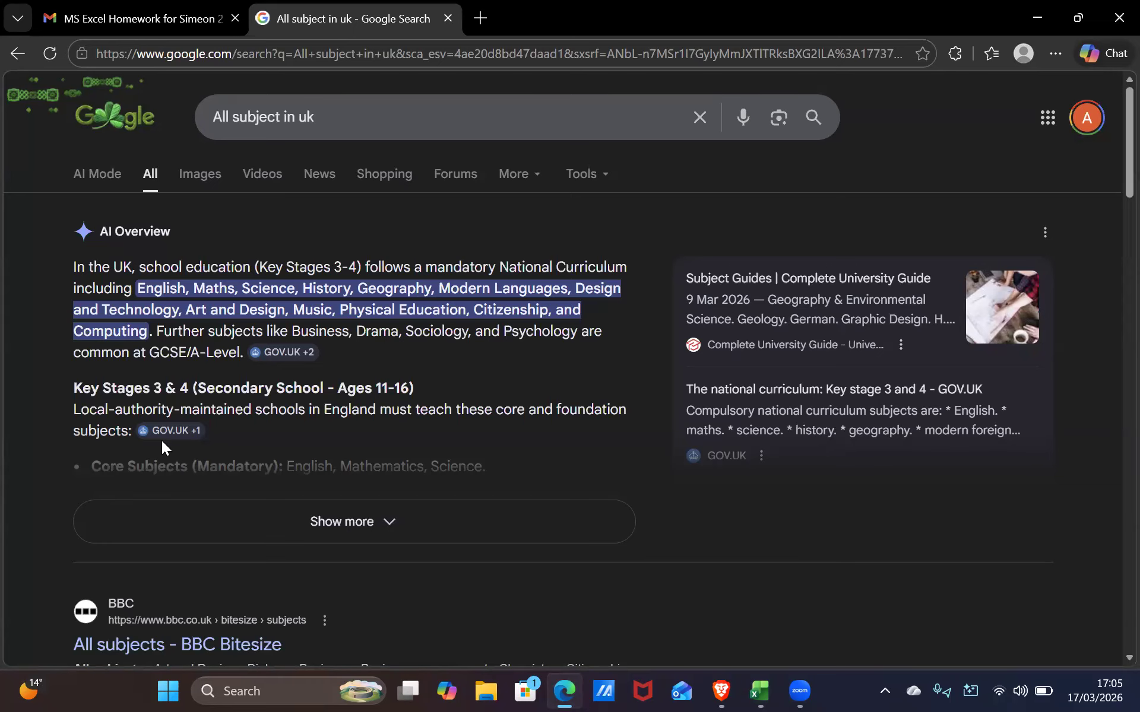
pyautogui.press('Tab')
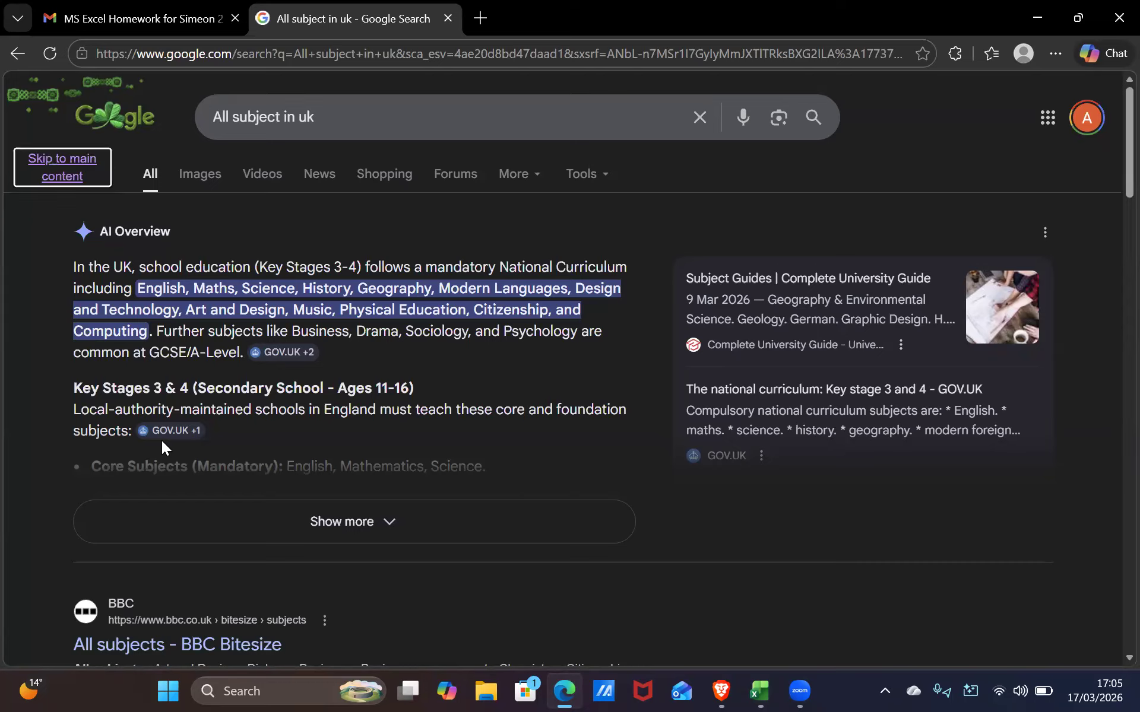
pyautogui.hotkey('alt', 'Tab')
pyautogui.click(99, 487)
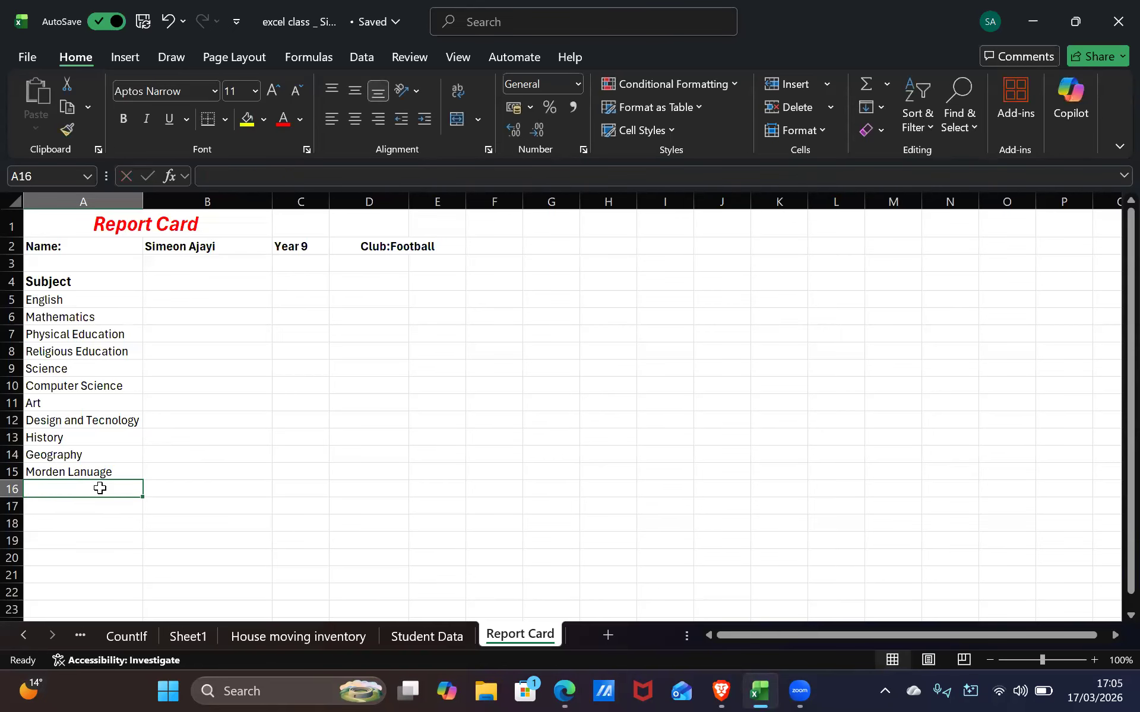
pyautogui.write('Music')
pyautogui.hotkey('alt', 'Tab')
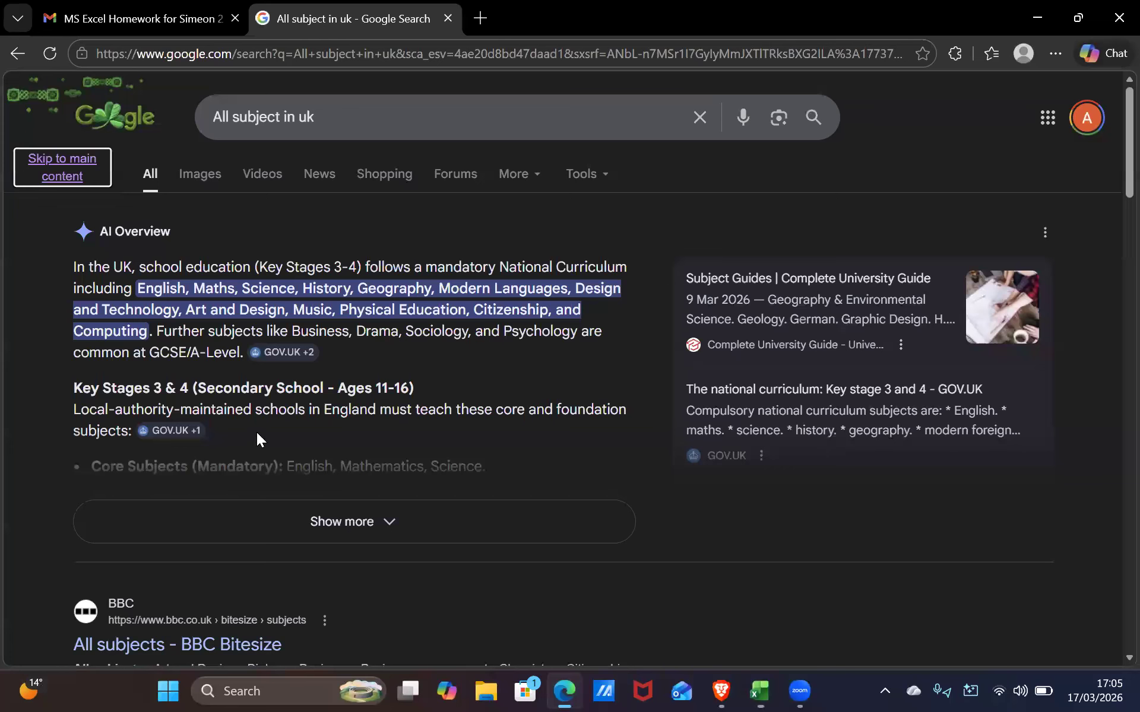
pyautogui.click(263, 389)
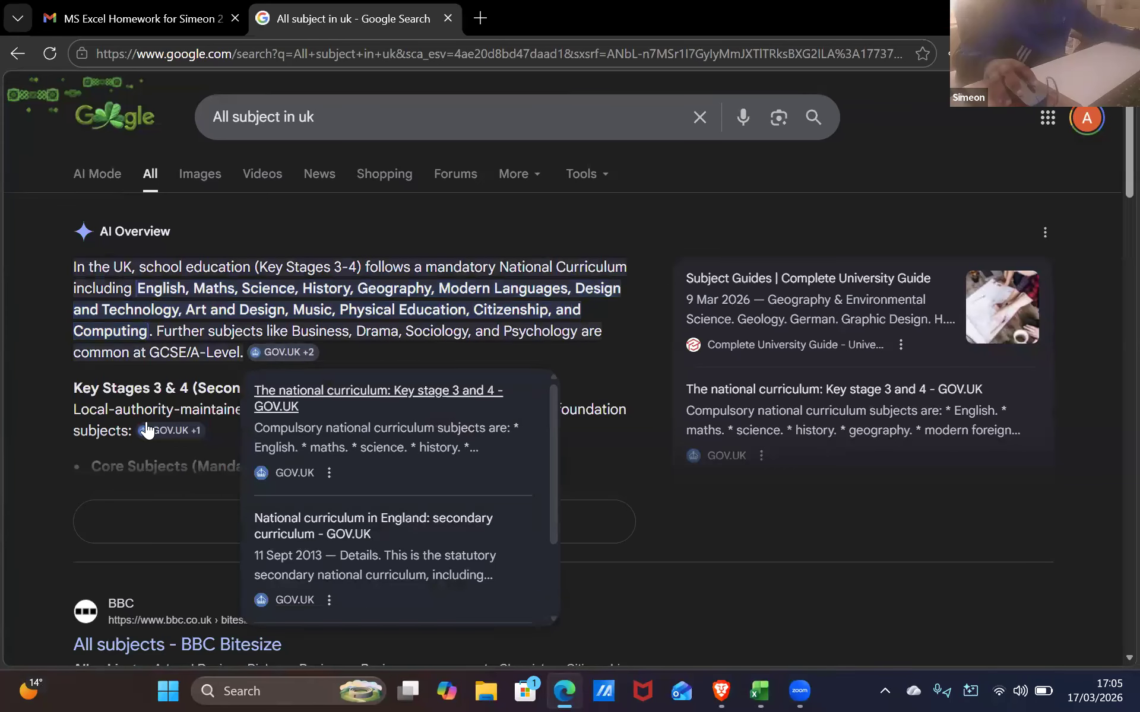
pyautogui.moveTo(147, 430)
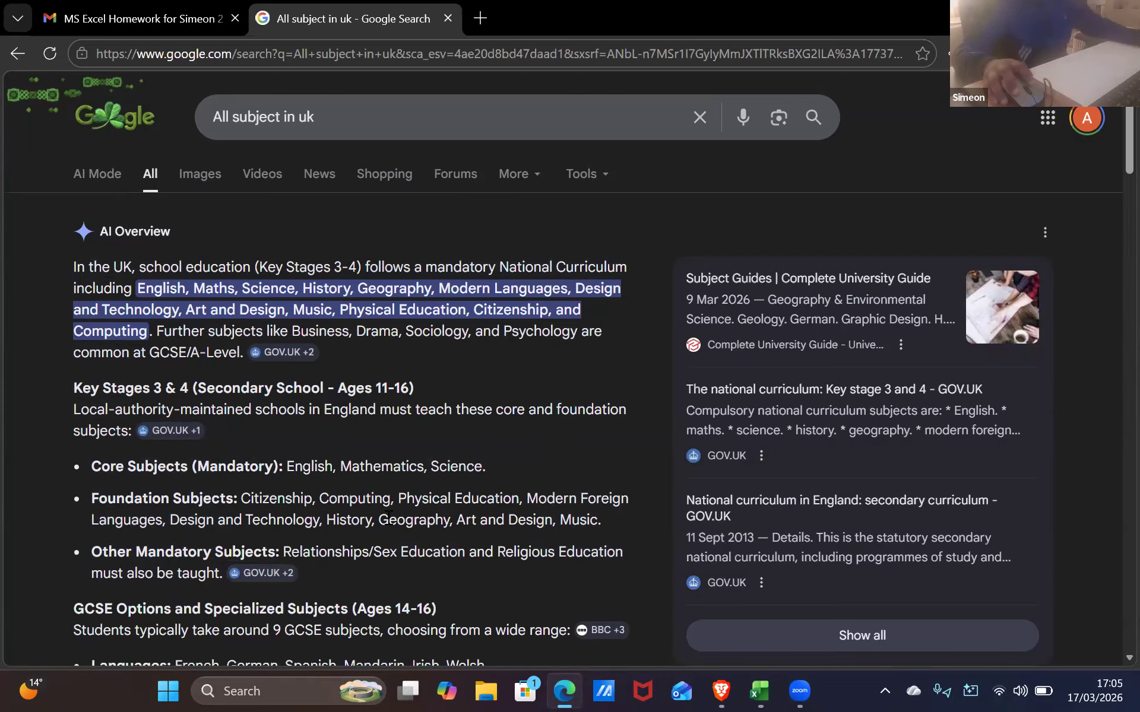
# Replace Physical Education in A7 with Drama and add Physical in A17
pyautogui.hotkey('alt', 'Tab')
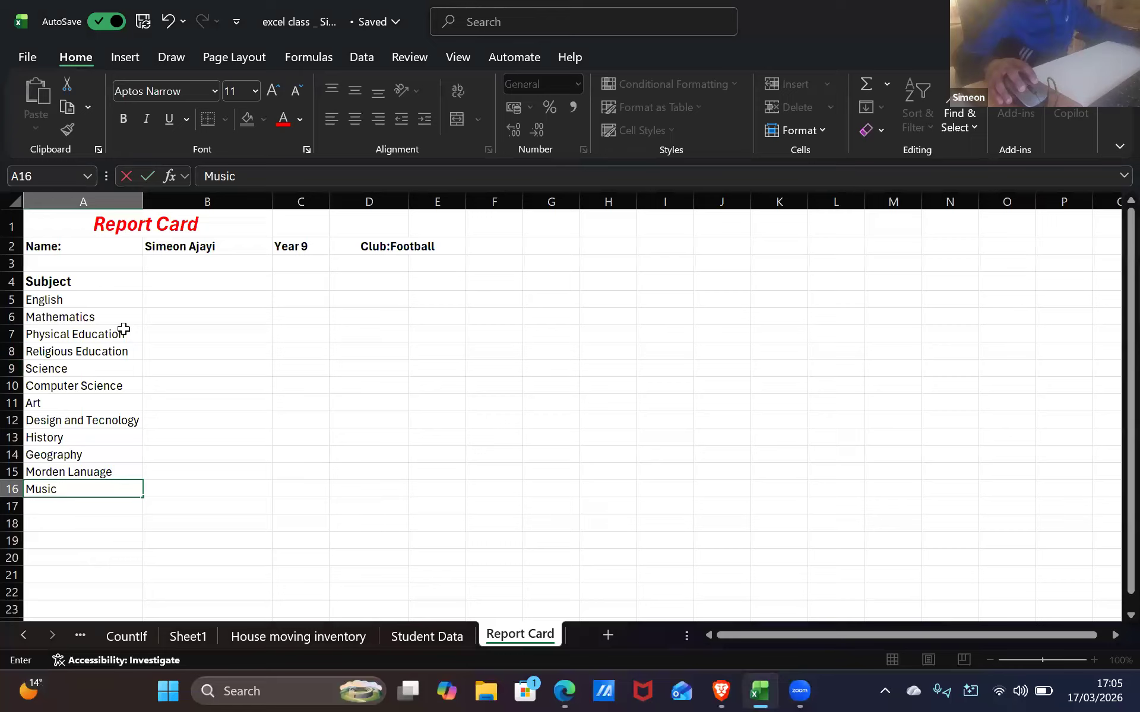
pyautogui.click(124, 327)
pyautogui.press('BackSpace')
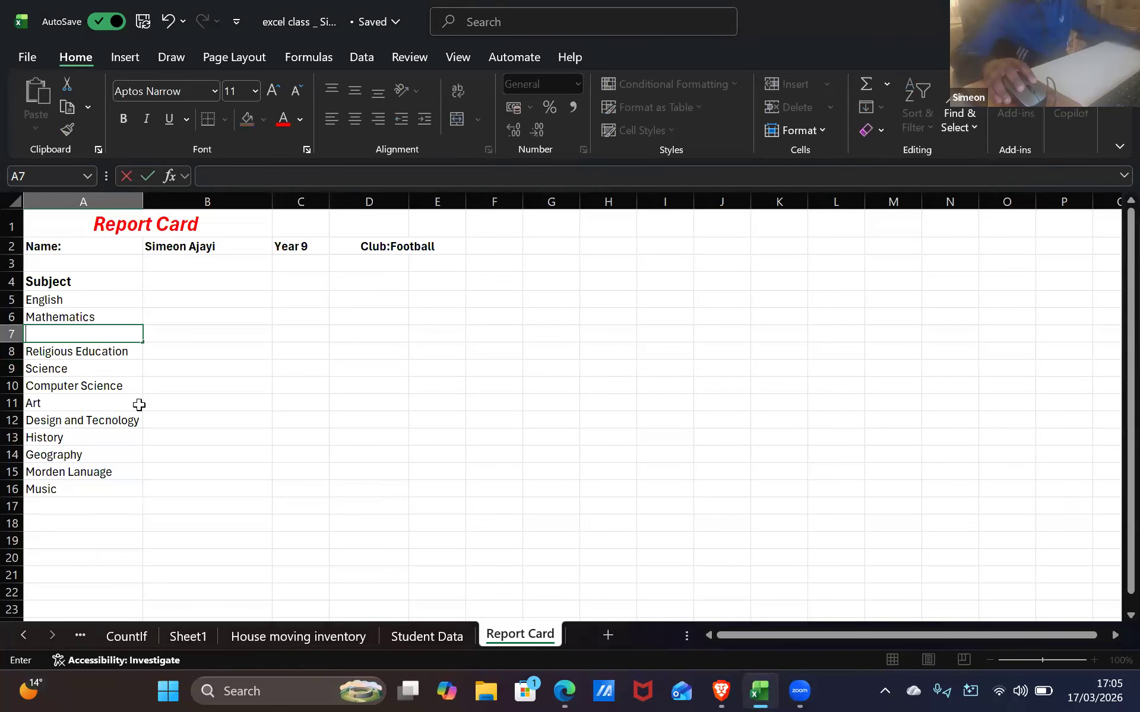
pyautogui.hotkey('alt', 'Tab')
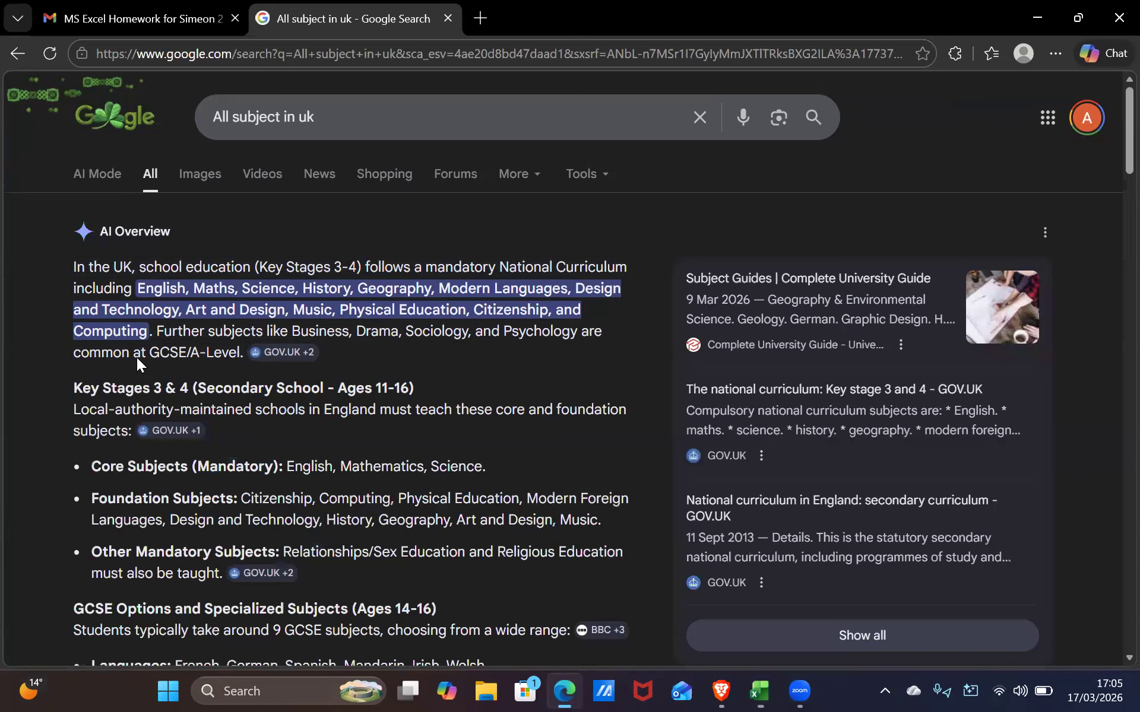
pyautogui.press('Tab')
pyautogui.hotkey('alt', 'Tab')
pyautogui.write('`')
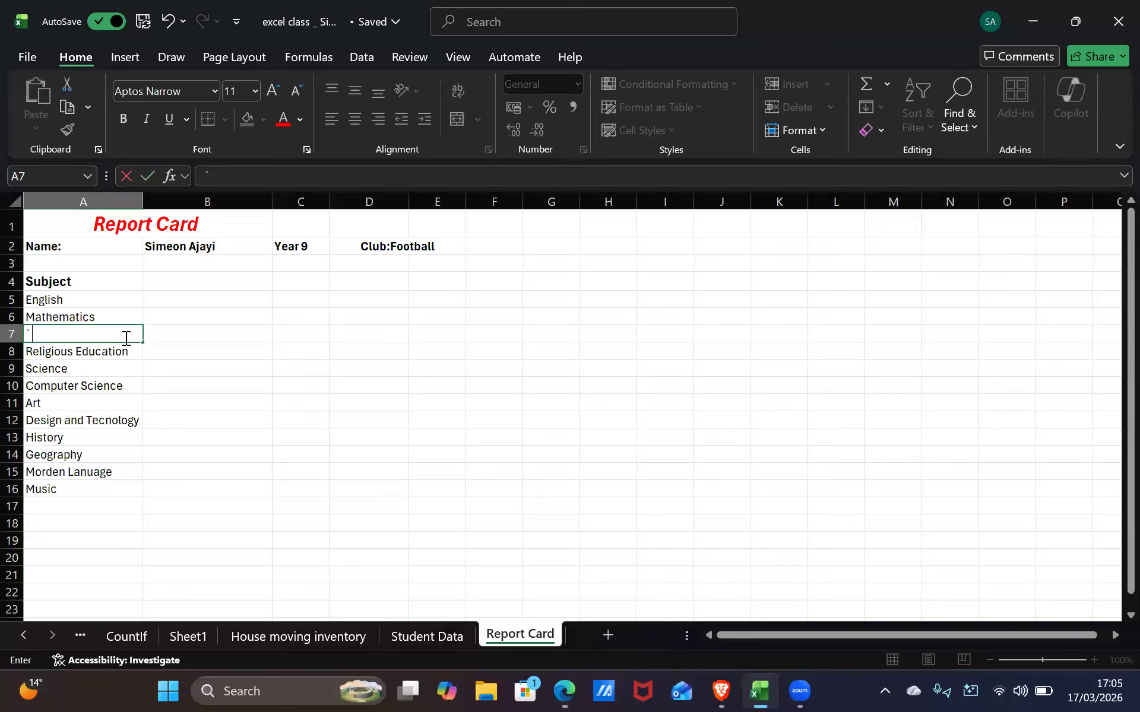
pyautogui.write('Dra')
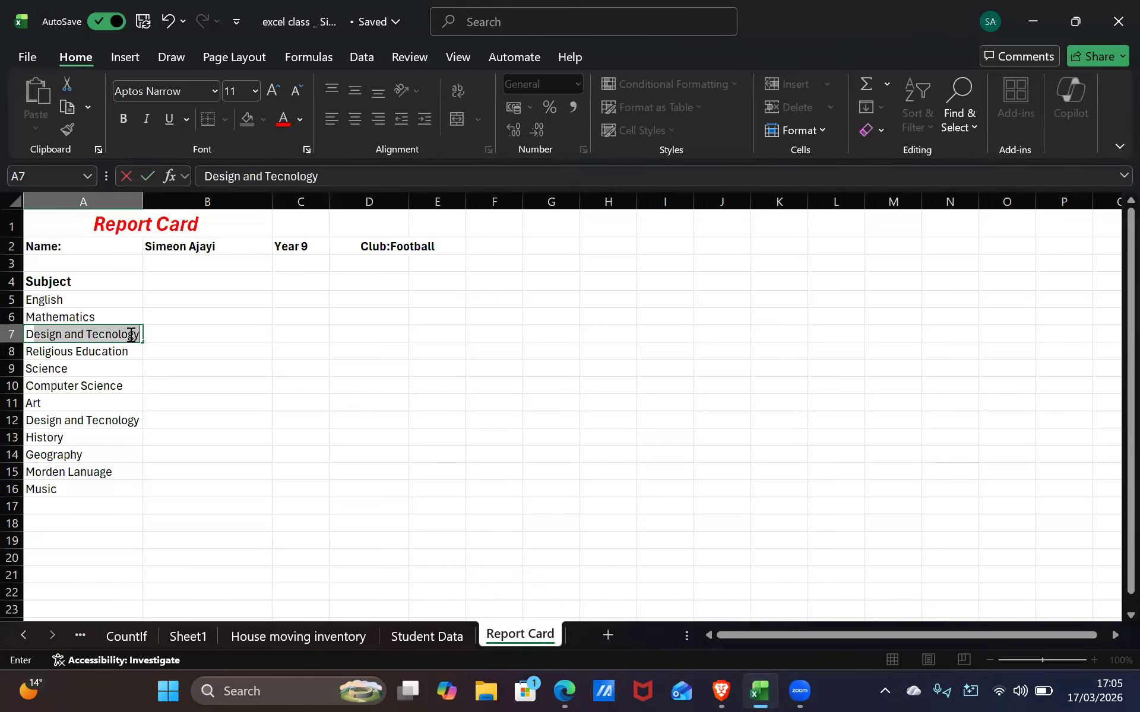
pyautogui.write('ma')
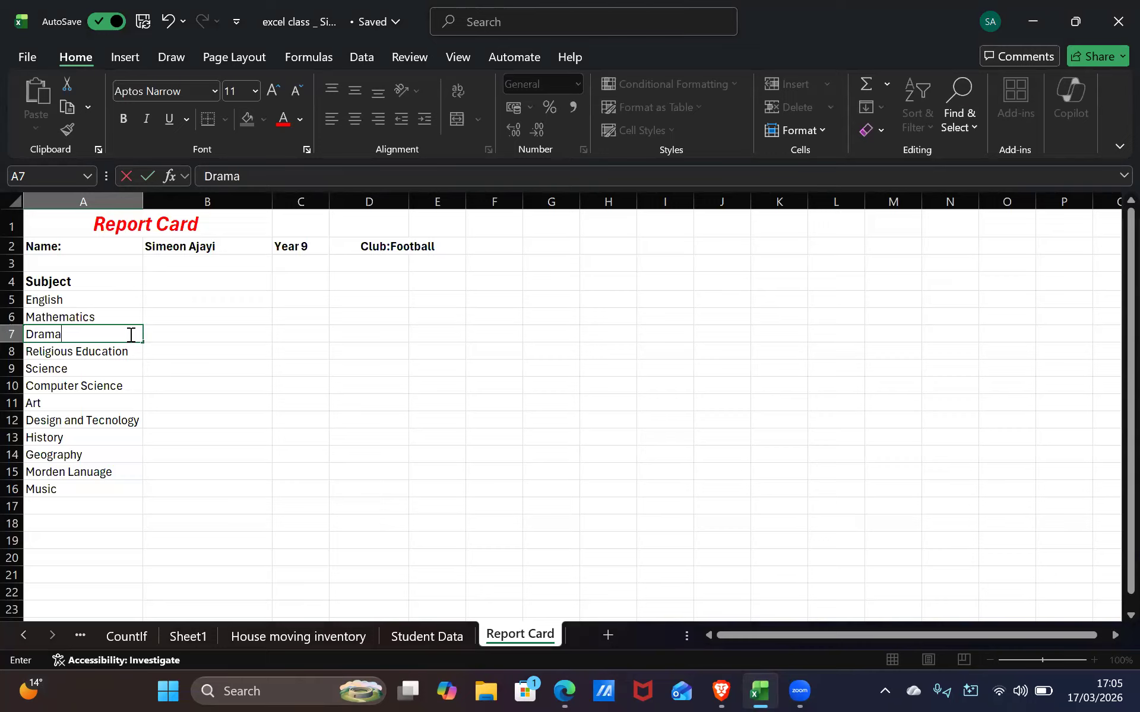
pyautogui.click(92, 503)
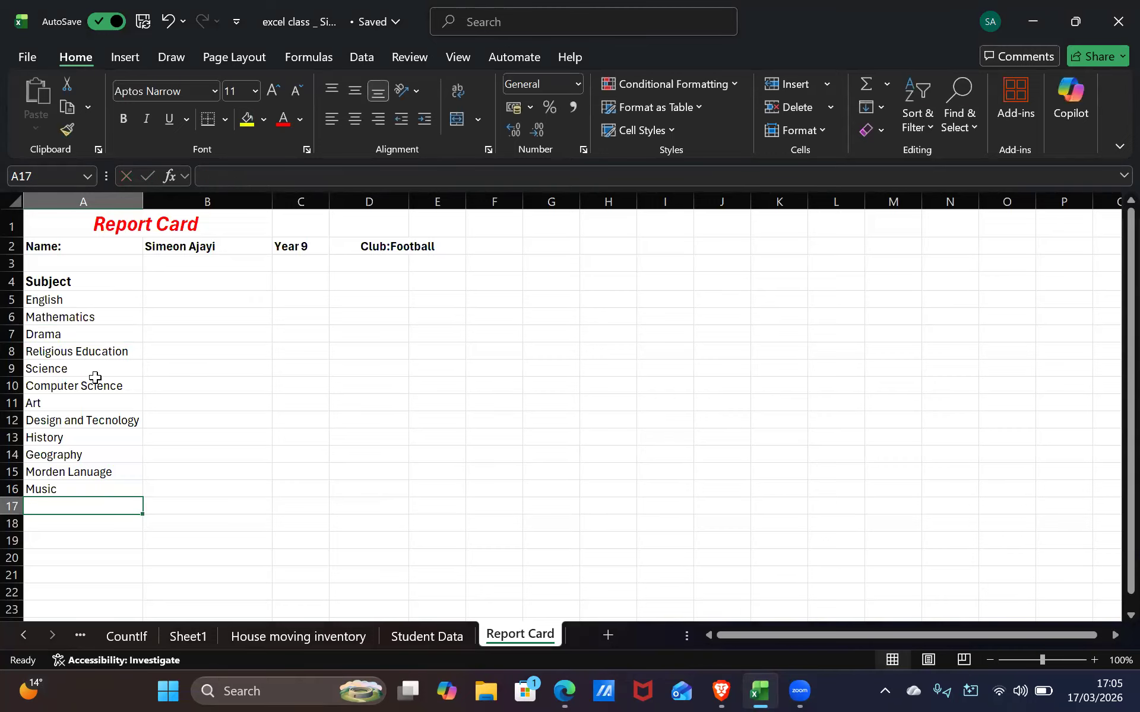
pyautogui.write('Physical')
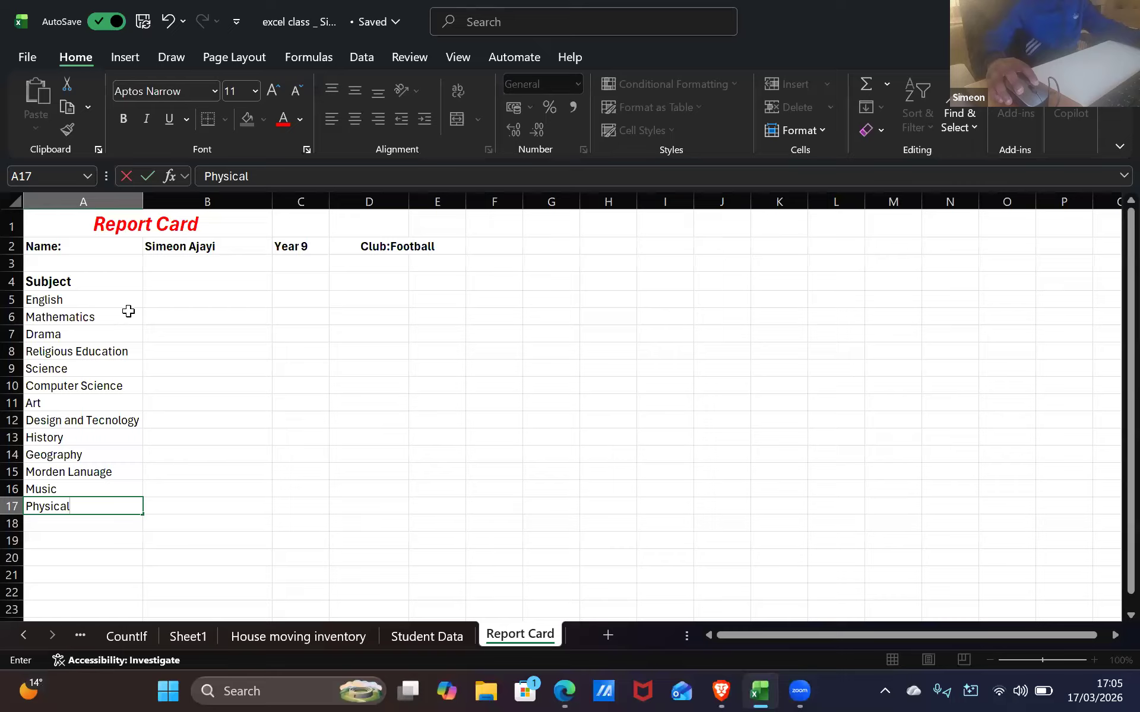
pyautogui.moveTo(128, 311); pyautogui.dragTo(148, 313)
pyautogui.click(148, 314)
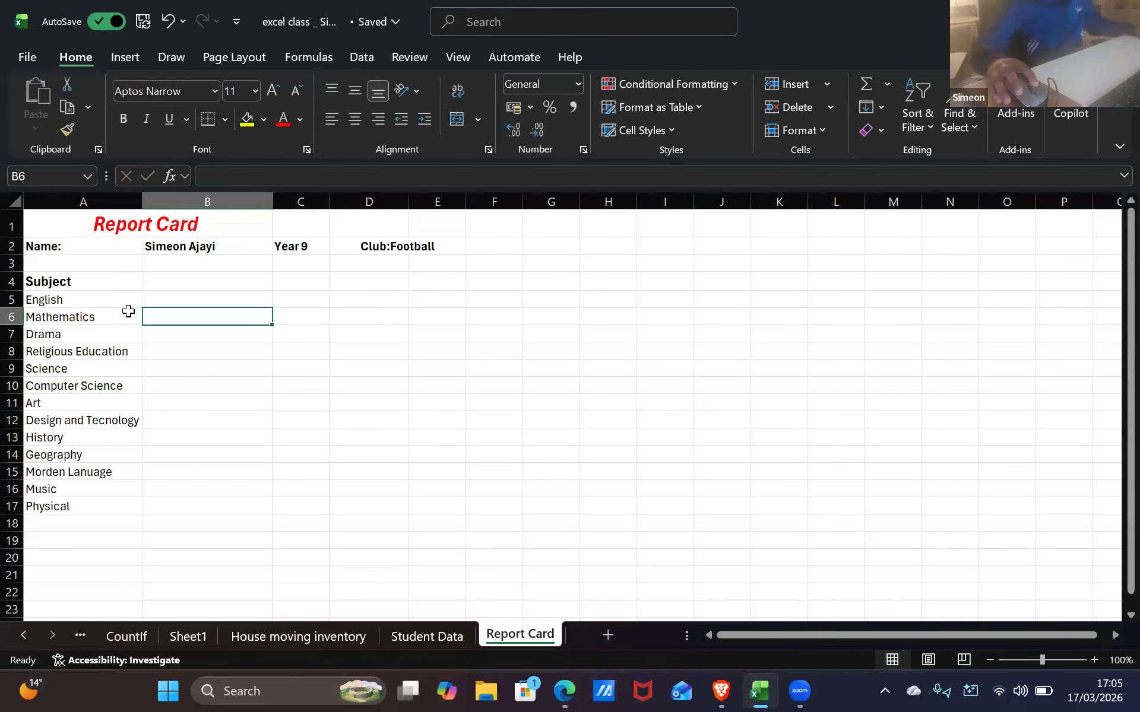
# Move to B5, then switch to the Gmail email listing grading bands A1 to F9
pyautogui.press('Up')
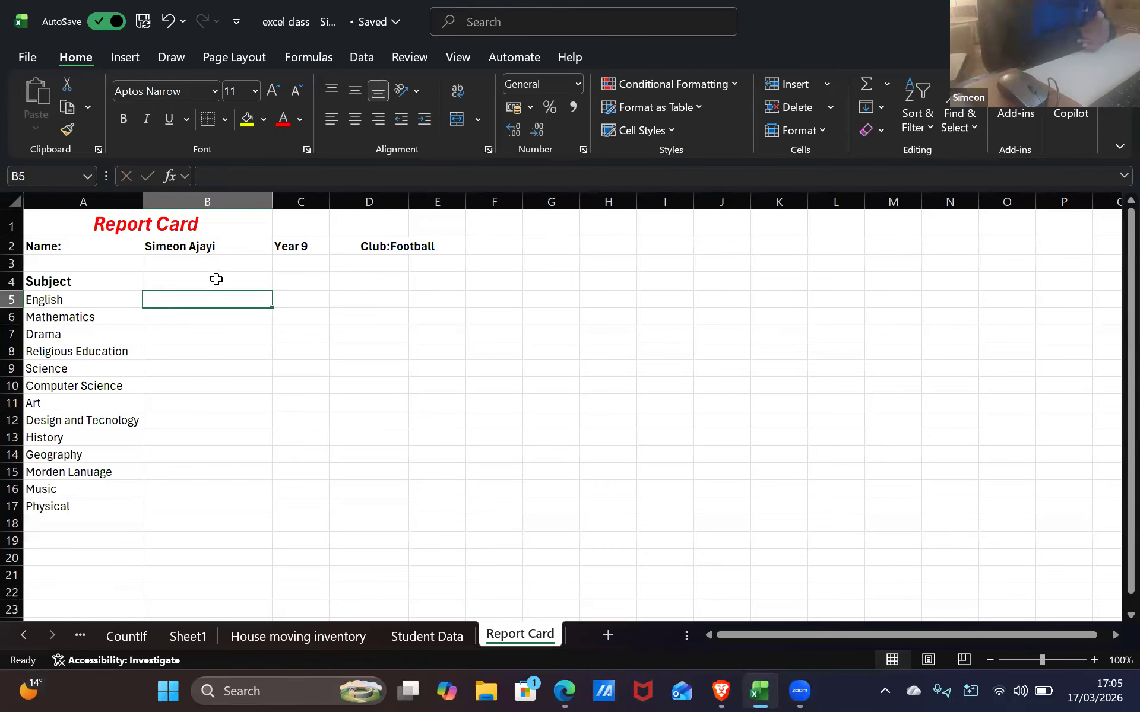
pyautogui.hotkey('alt', 'Tab')
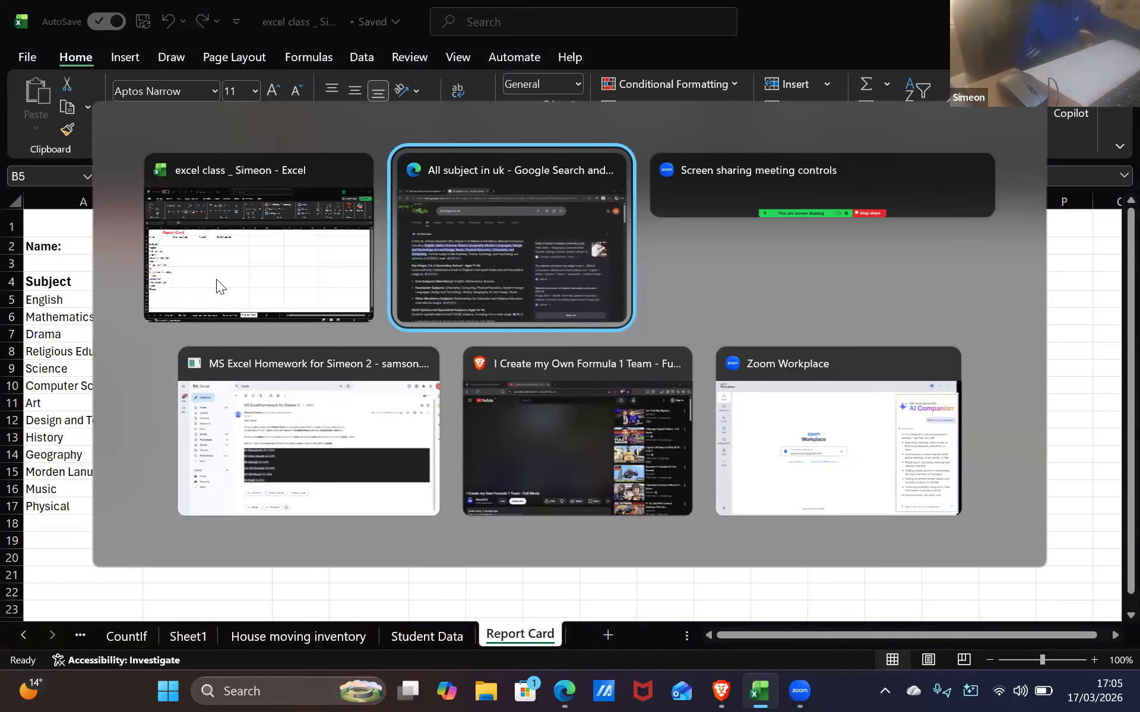
pyautogui.hotkey('alt', 'Tab')
pyautogui.hotkey('alt', 'Tab')
pyautogui.hotkey('alt', 'Tab')
pyautogui.hotkey('alt', 'Tab')
pyautogui.hotkey('alt', 'Tab')
pyautogui.hotkey('alt', 'Tab')
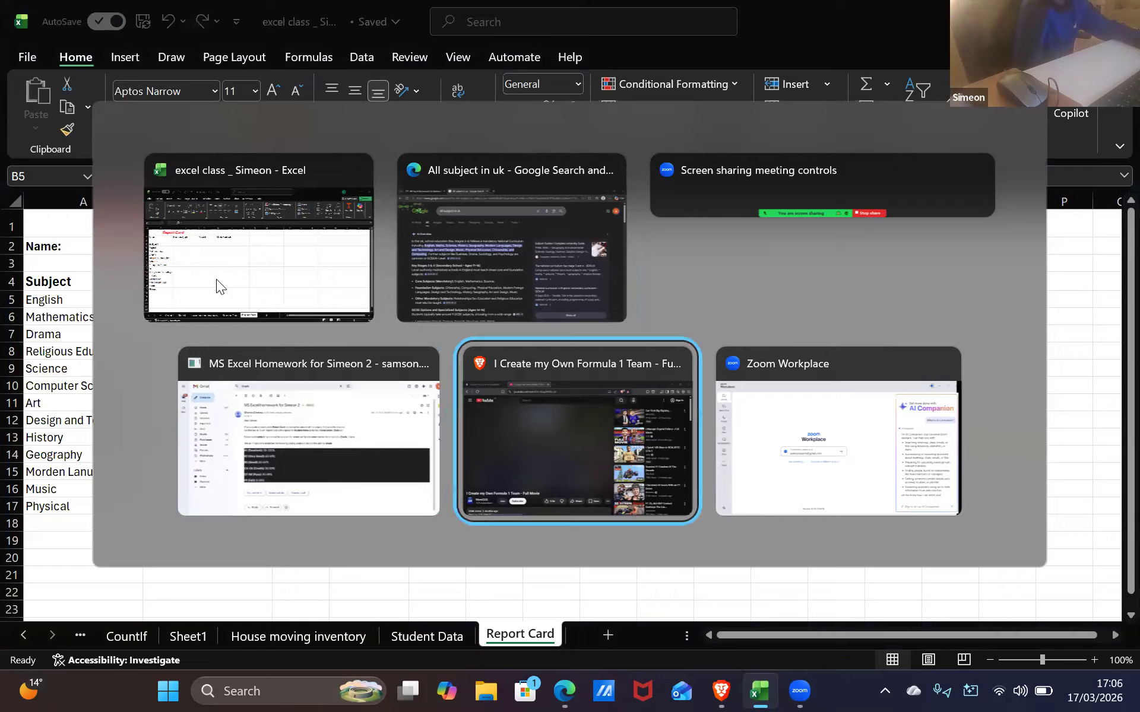
pyautogui.hotkey('alt', 'Tab')
pyautogui.hotkey('alt', 'Tab')
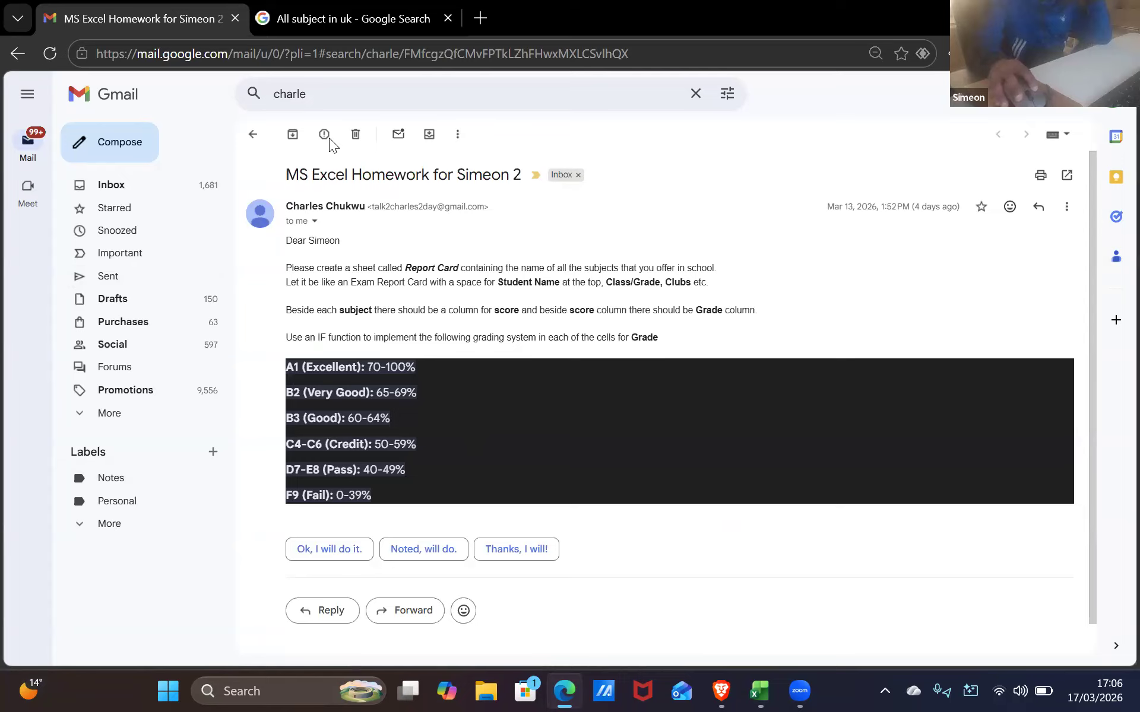
# Close the subject search tab and reread the email's Score and Grade column instructions
pyautogui.click(440, 18)
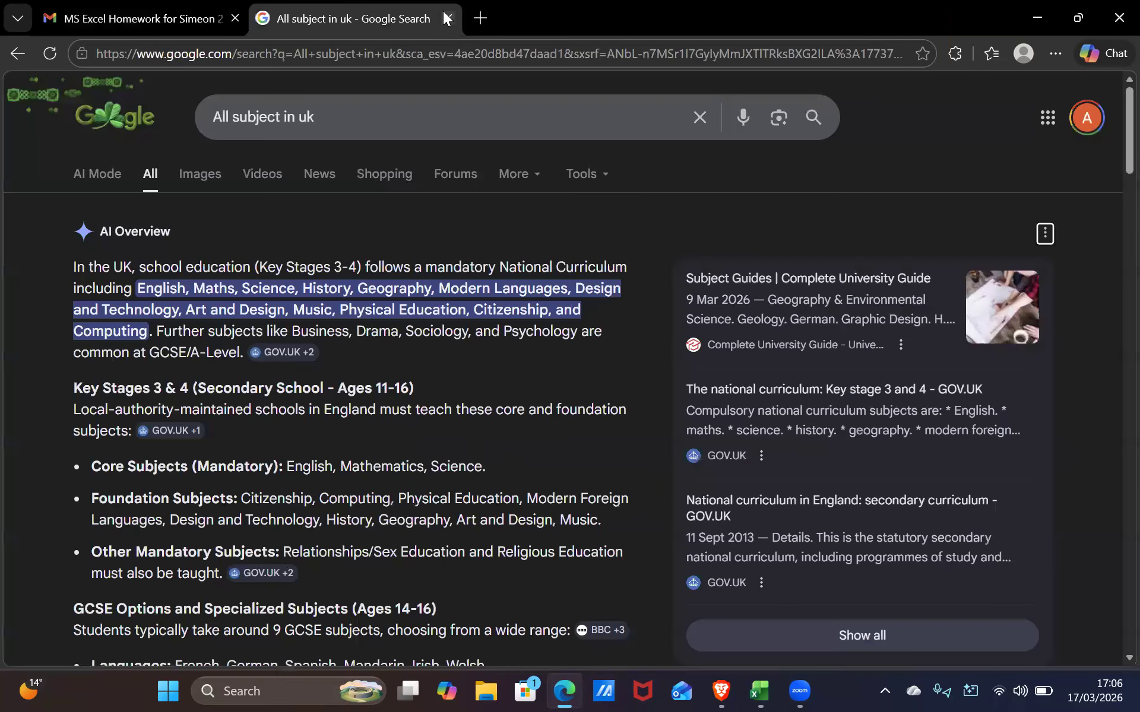
pyautogui.click(447, 18)
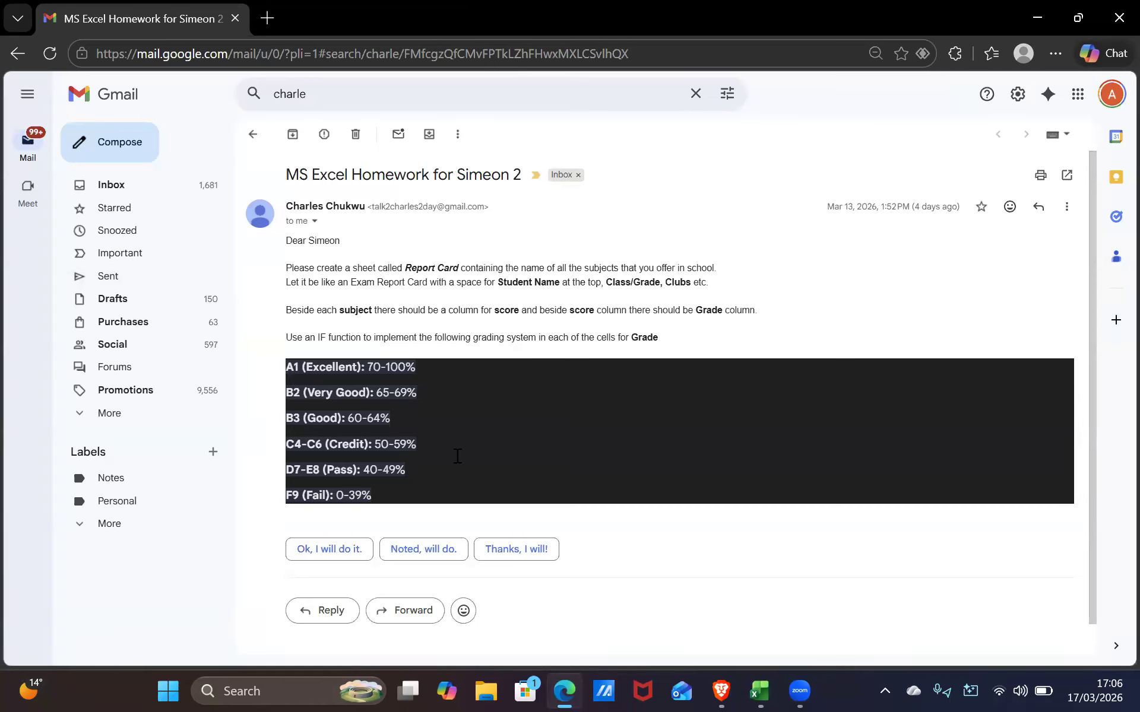
pyautogui.moveTo(695, 310); pyautogui.dragTo(726, 314)
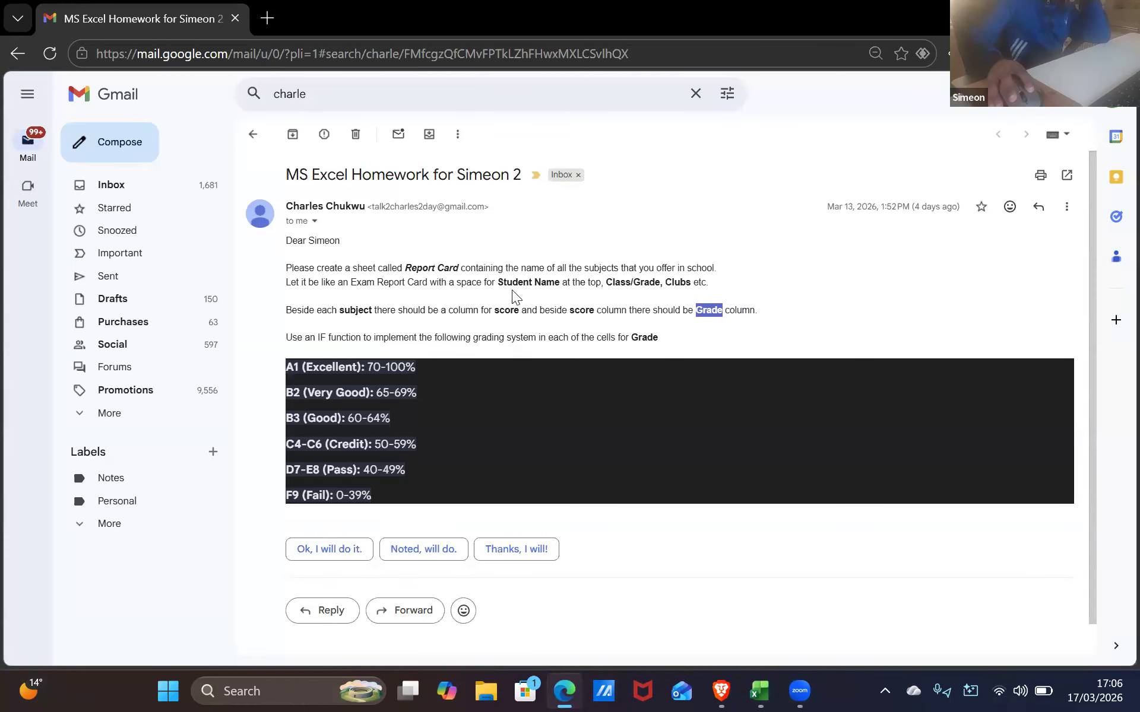
pyautogui.click(525, 312)
pyautogui.moveTo(587, 311); pyautogui.dragTo(589, 304)
pyautogui.moveTo(639, 337); pyautogui.dragTo(647, 337)
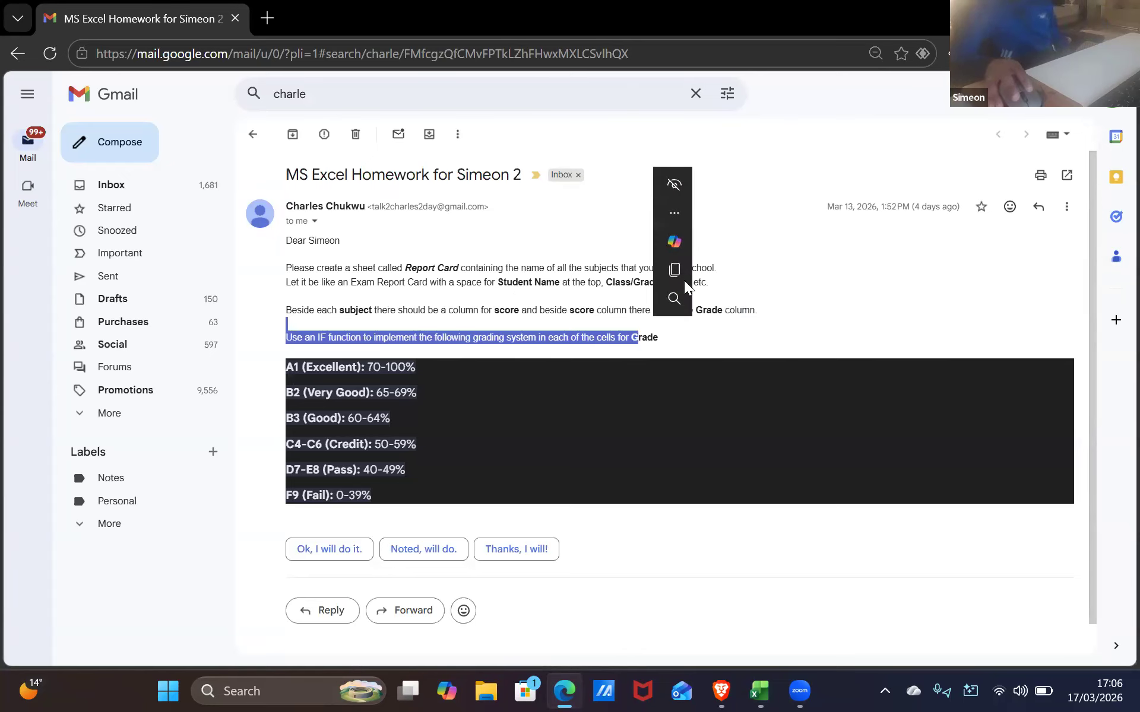
pyautogui.moveTo(699, 283); pyautogui.dragTo(631, 241)
pyautogui.click(627, 235)
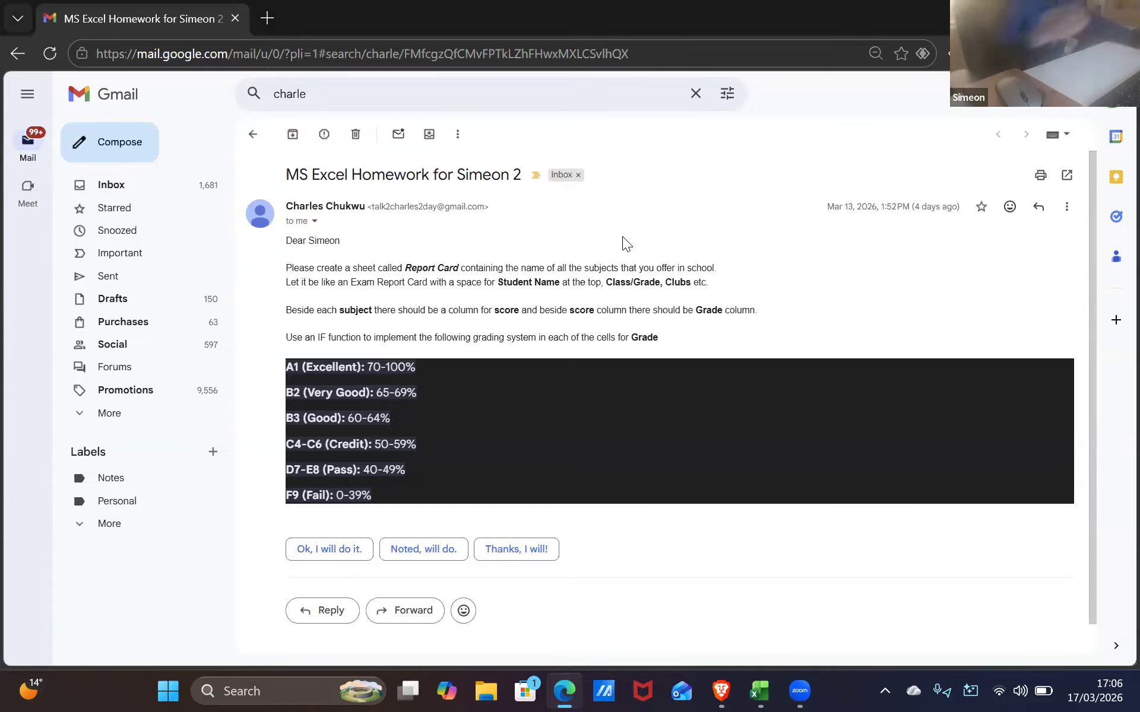
pyautogui.hotkey('alt', 'Tab')
pyautogui.hotkey('alt', 'Tab')
pyautogui.hotkey('alt', 'Tab')
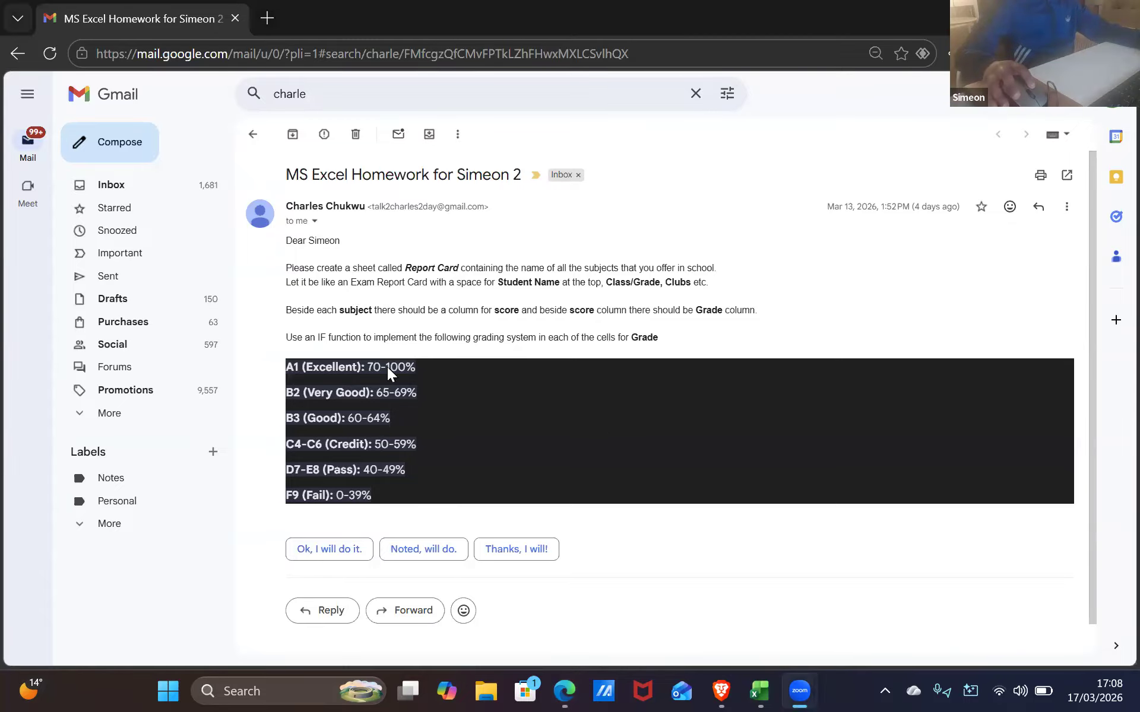
pyautogui.hotkey('alt', 'Tab')
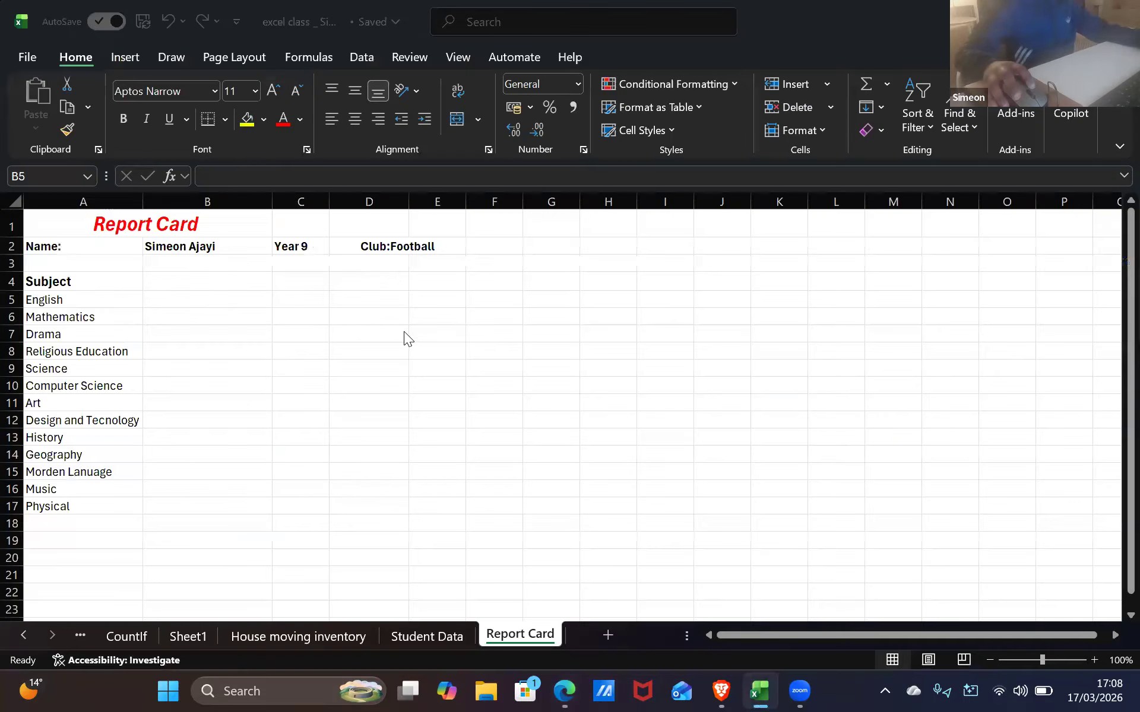
# Add a Score heading in B4 at font size 12
pyautogui.hotkey('alt', 'Tab')
pyautogui.hotkey('alt', 'Tab')
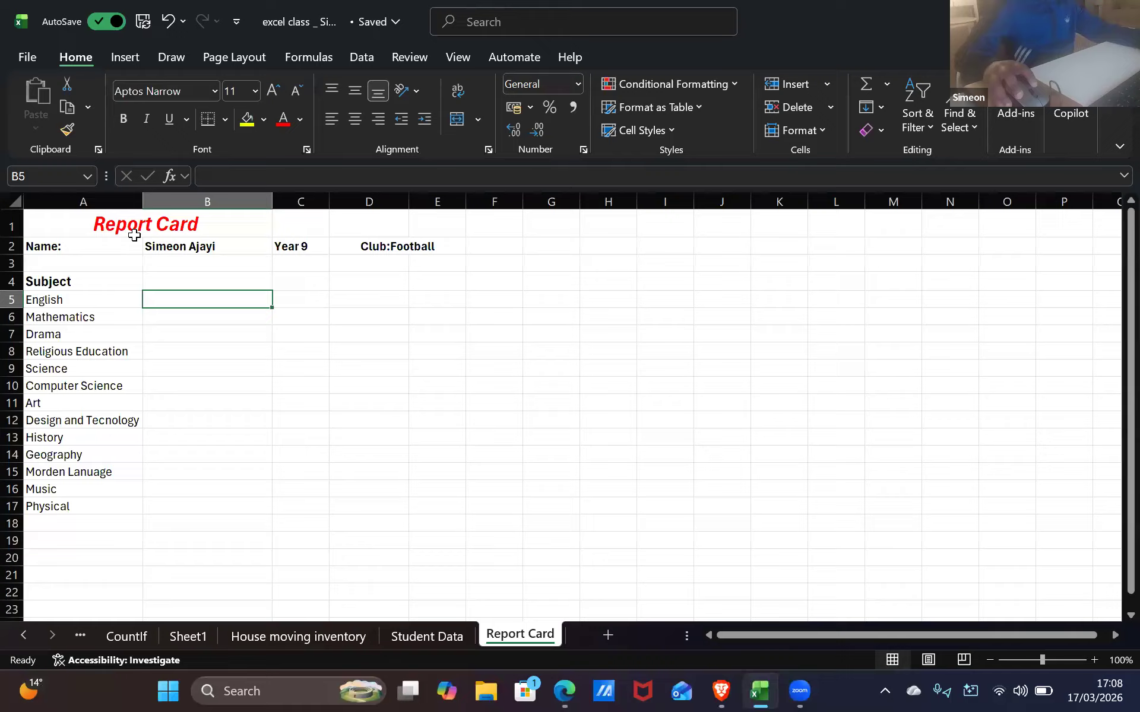
pyautogui.doubleClick(234, 280)
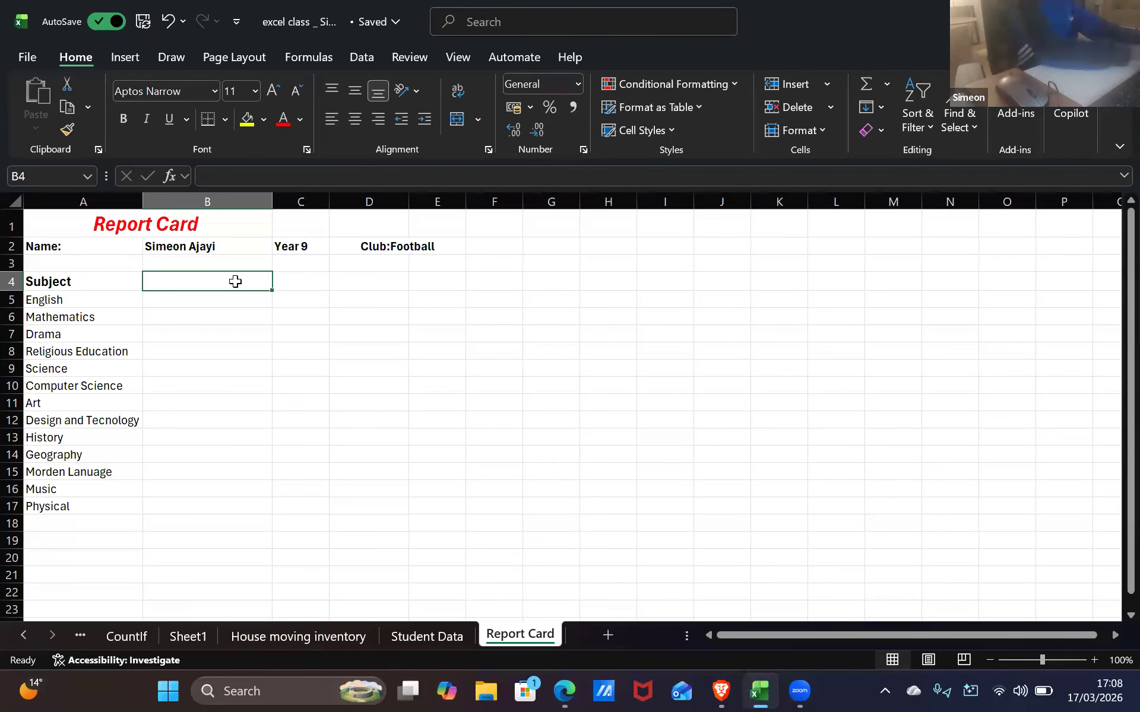
pyautogui.write('Score')
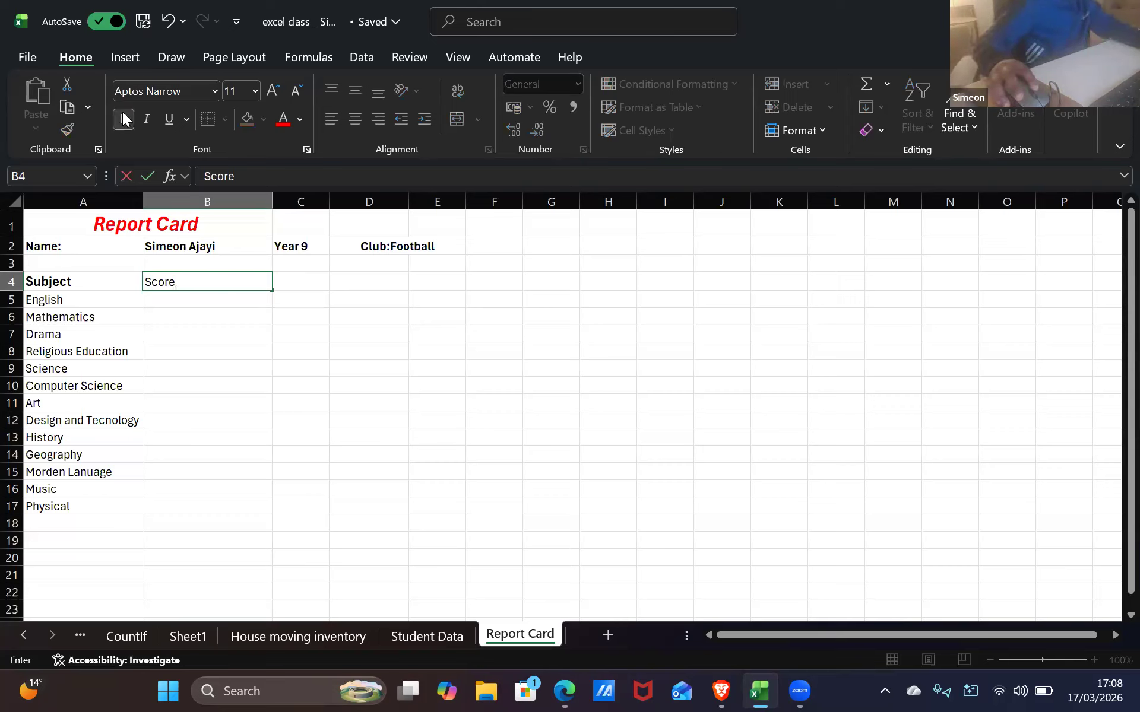
pyautogui.click(217, 310)
pyautogui.click(207, 283)
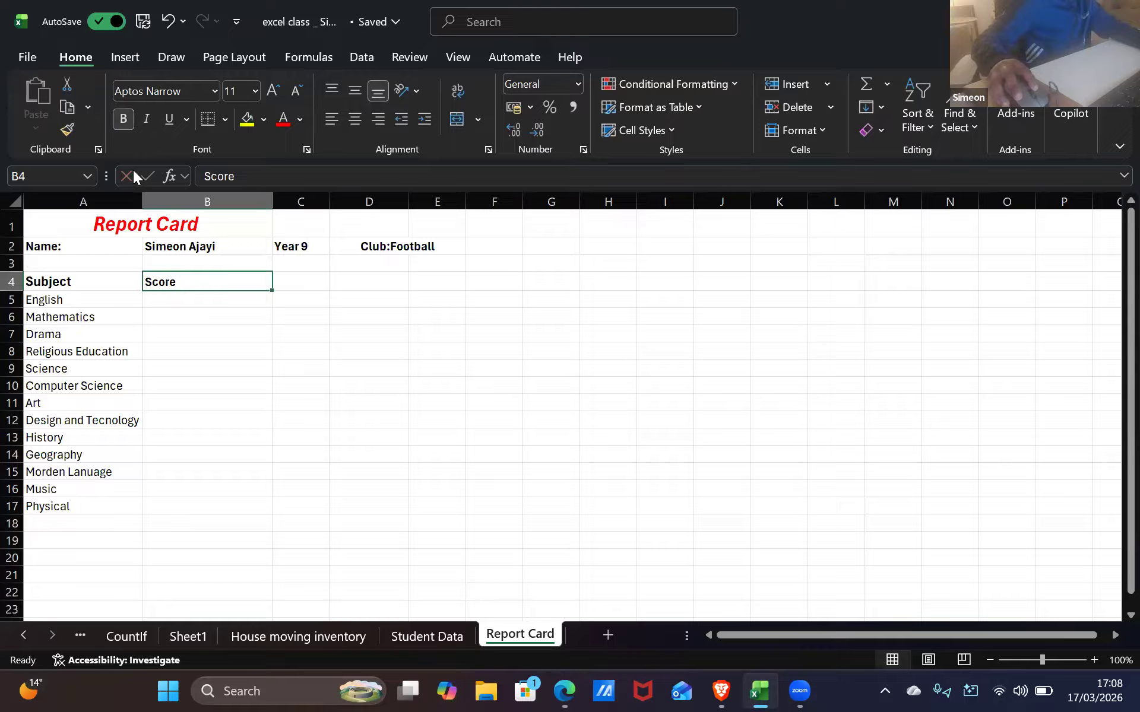
pyautogui.click(255, 90)
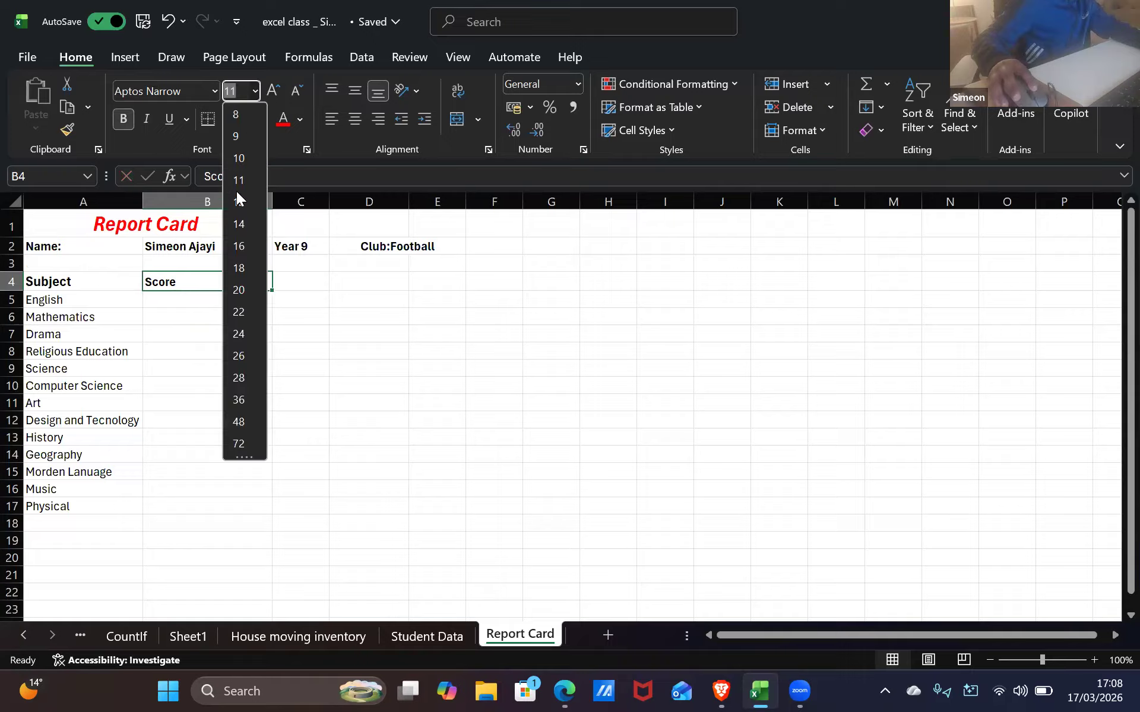
pyautogui.click(239, 201)
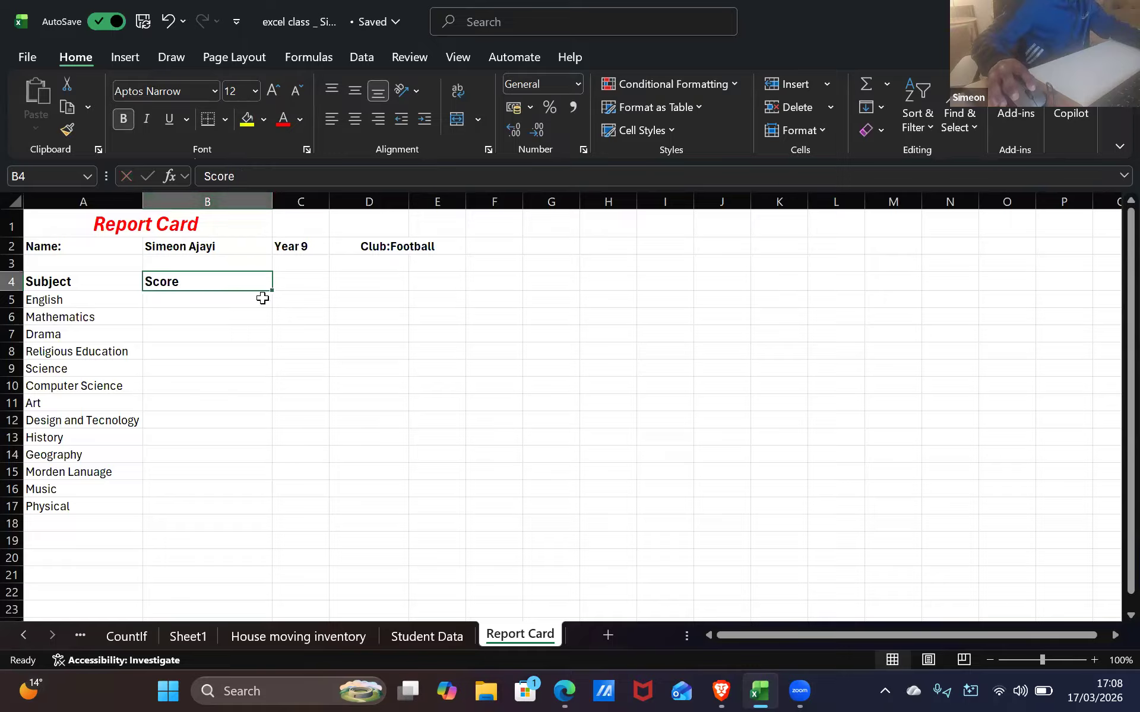
pyautogui.click(222, 312)
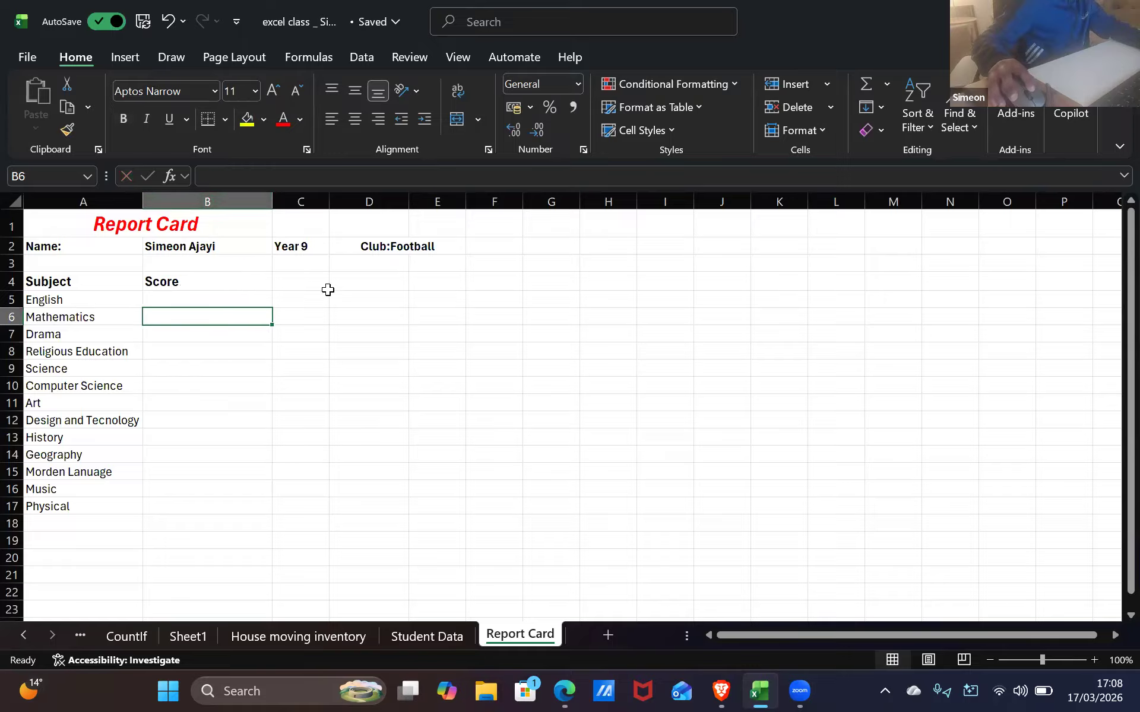
# Enter a 12-point Grade heading in C4
pyautogui.click(278, 275)
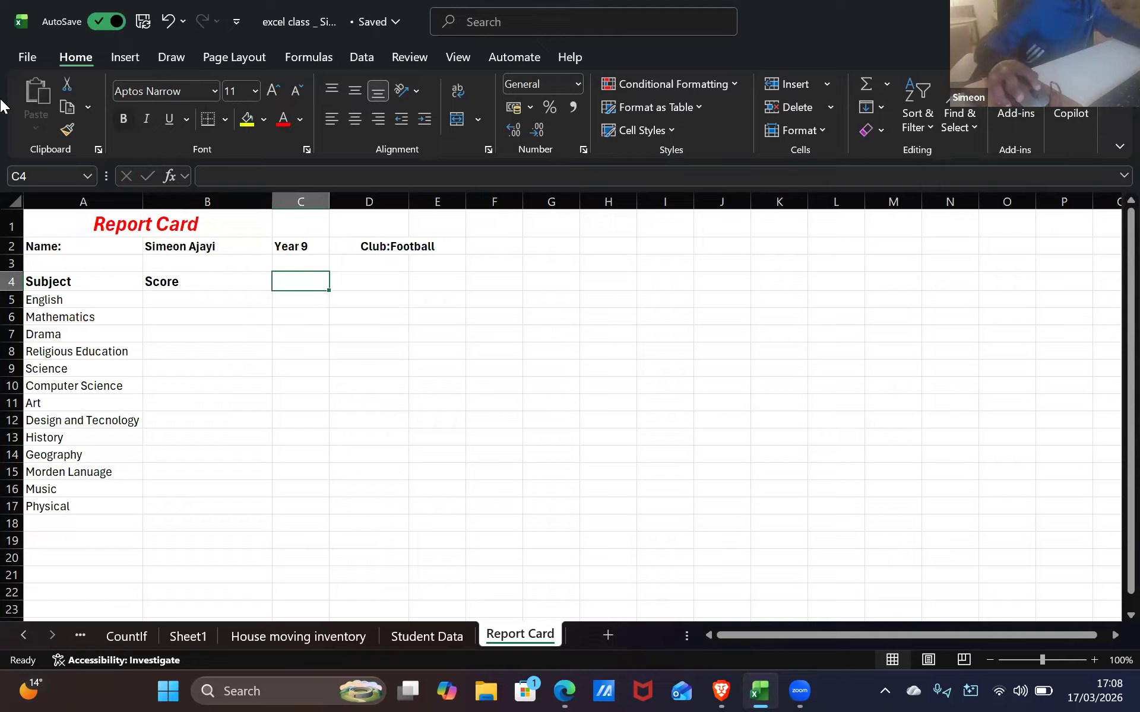
pyautogui.click(254, 91)
pyautogui.click(244, 205)
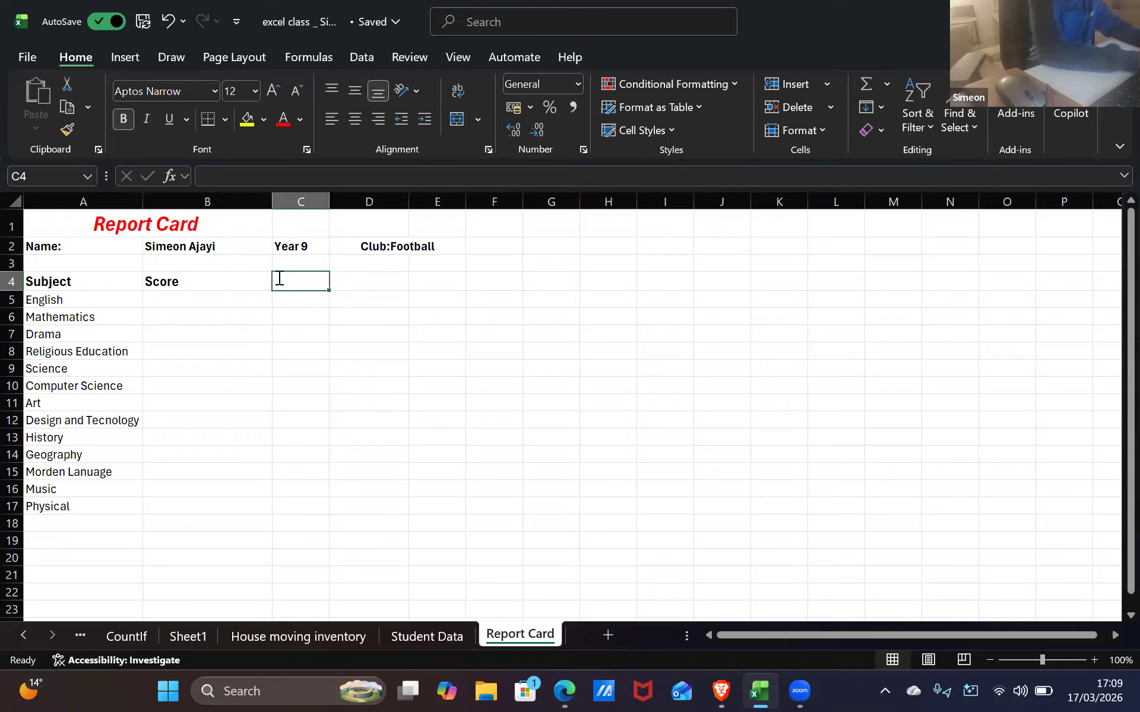
pyautogui.write('Grade')
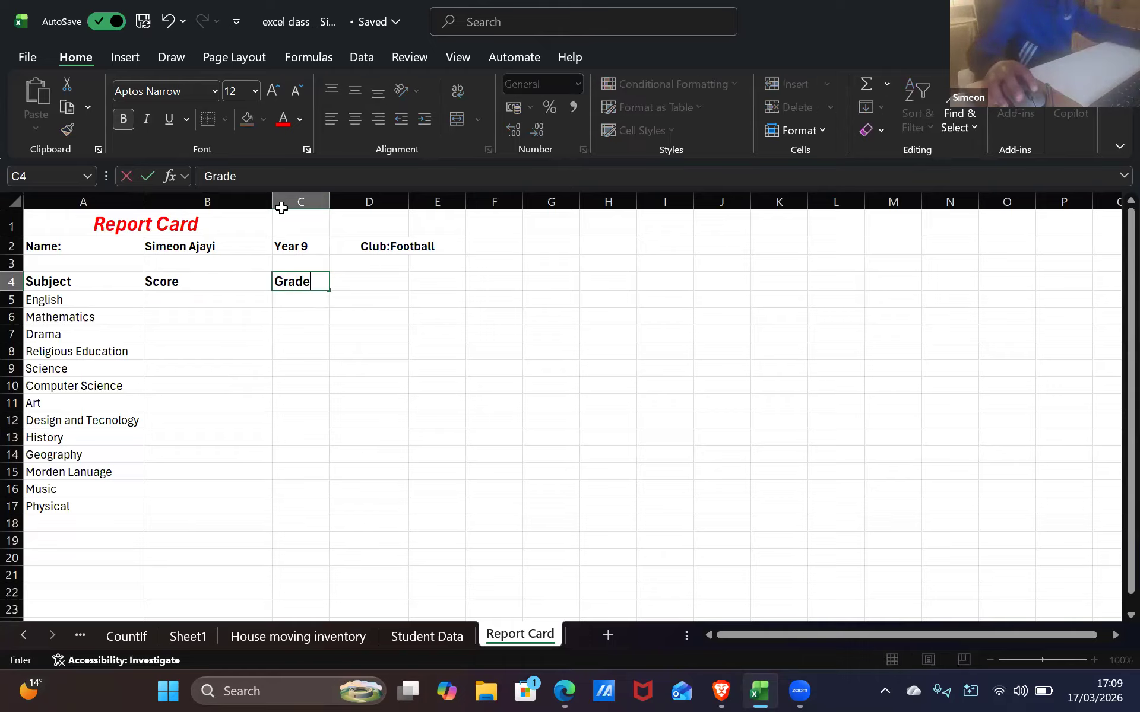
pyautogui.click(222, 331)
pyautogui.click(220, 310)
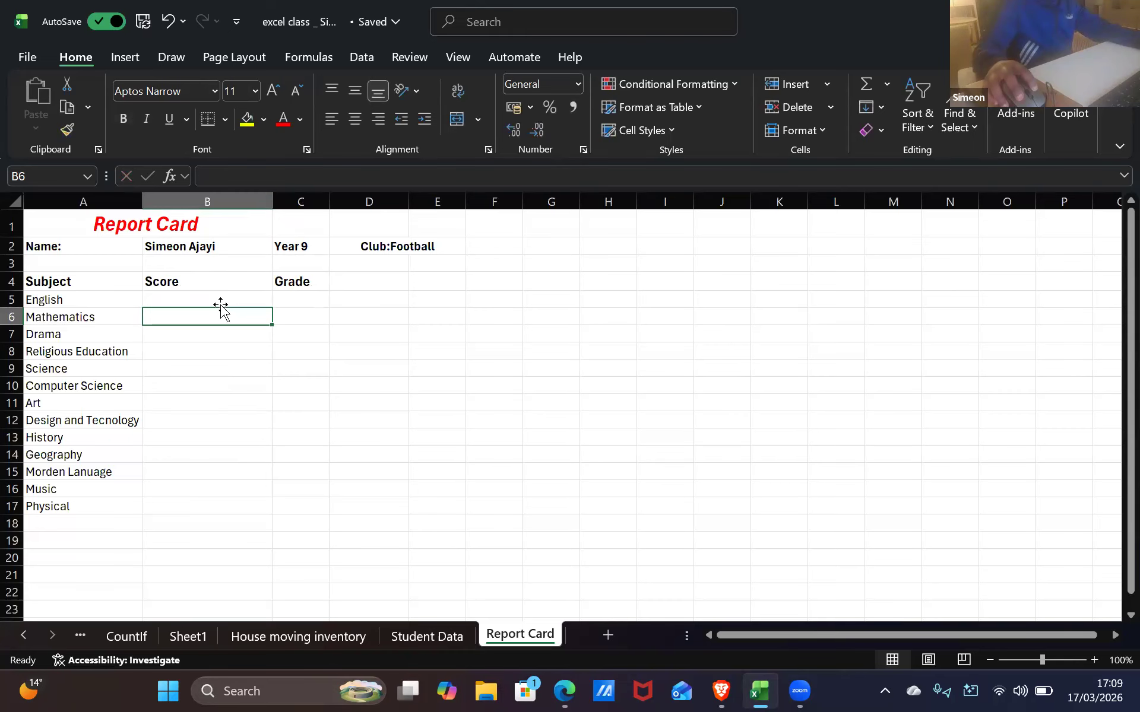
pyautogui.click(217, 298)
pyautogui.hotkey('alt', 'Tab')
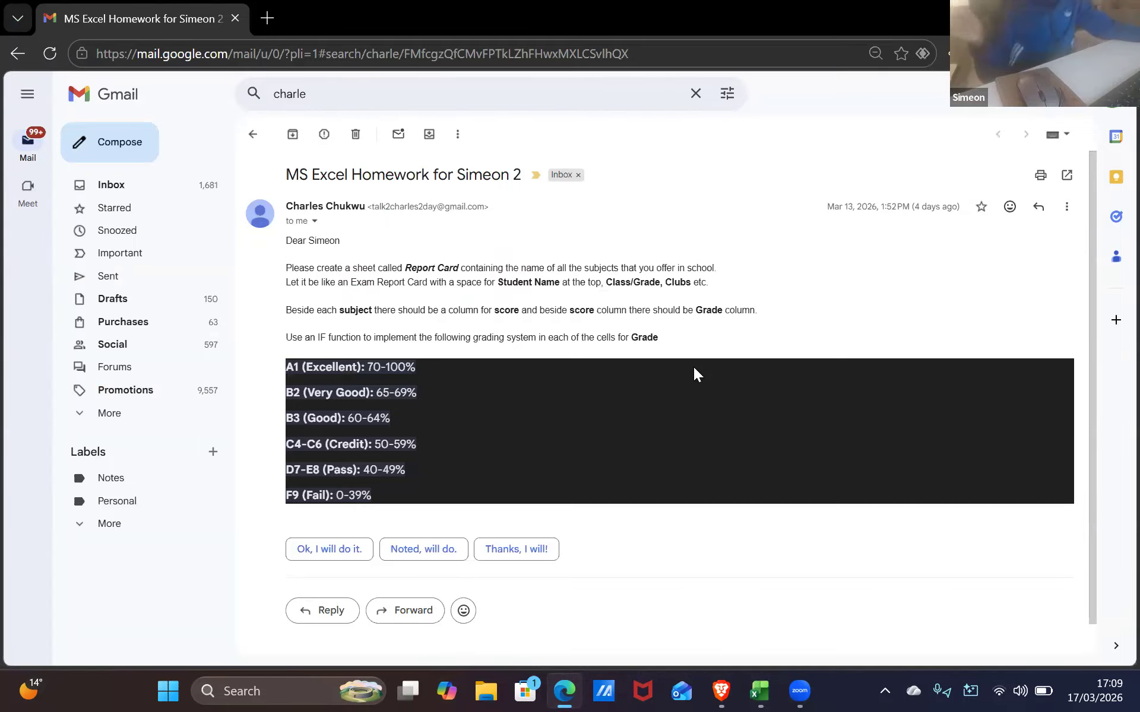
# Return from the Gmail grading bands to the Excel Report Card workbook
pyautogui.click(760, 691)
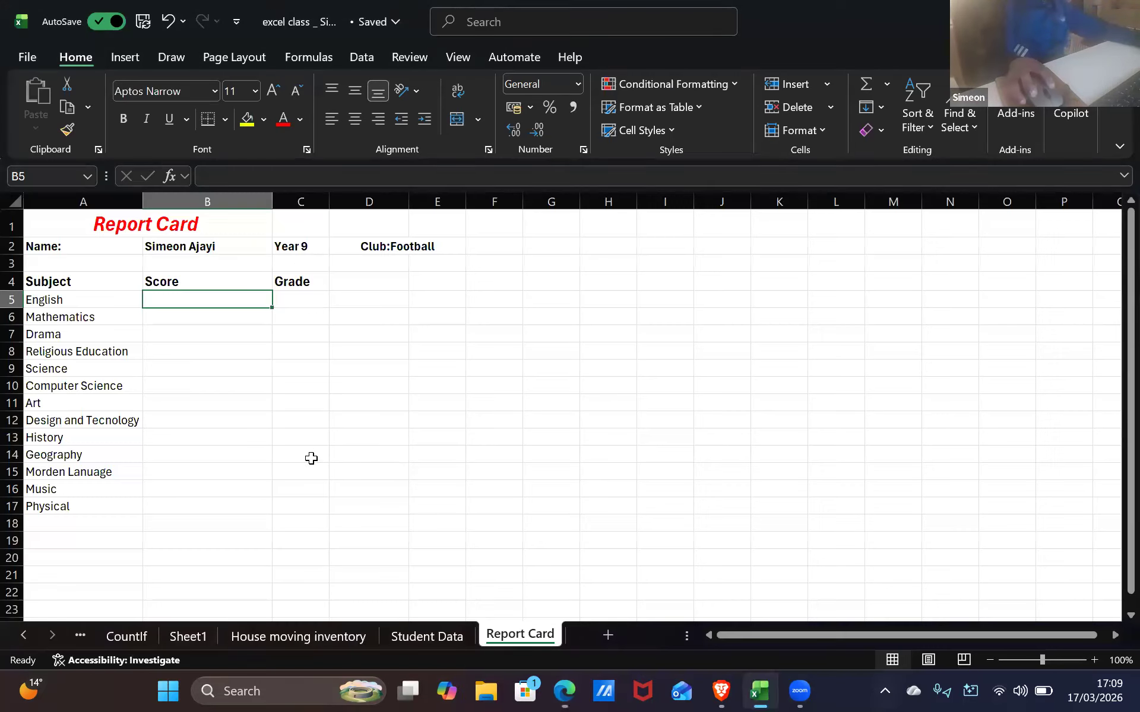
# Rename the B4 heading from Score to Score/Percentage
pyautogui.click(202, 278)
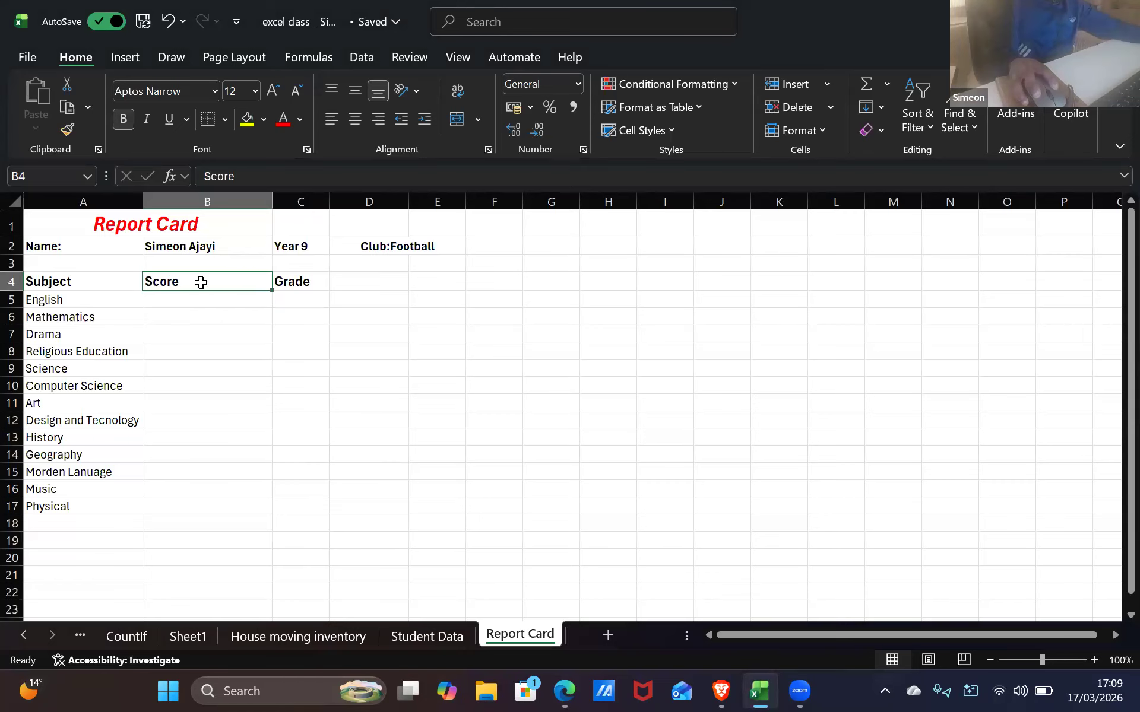
pyautogui.doubleClick(201, 283)
pyautogui.write('/')
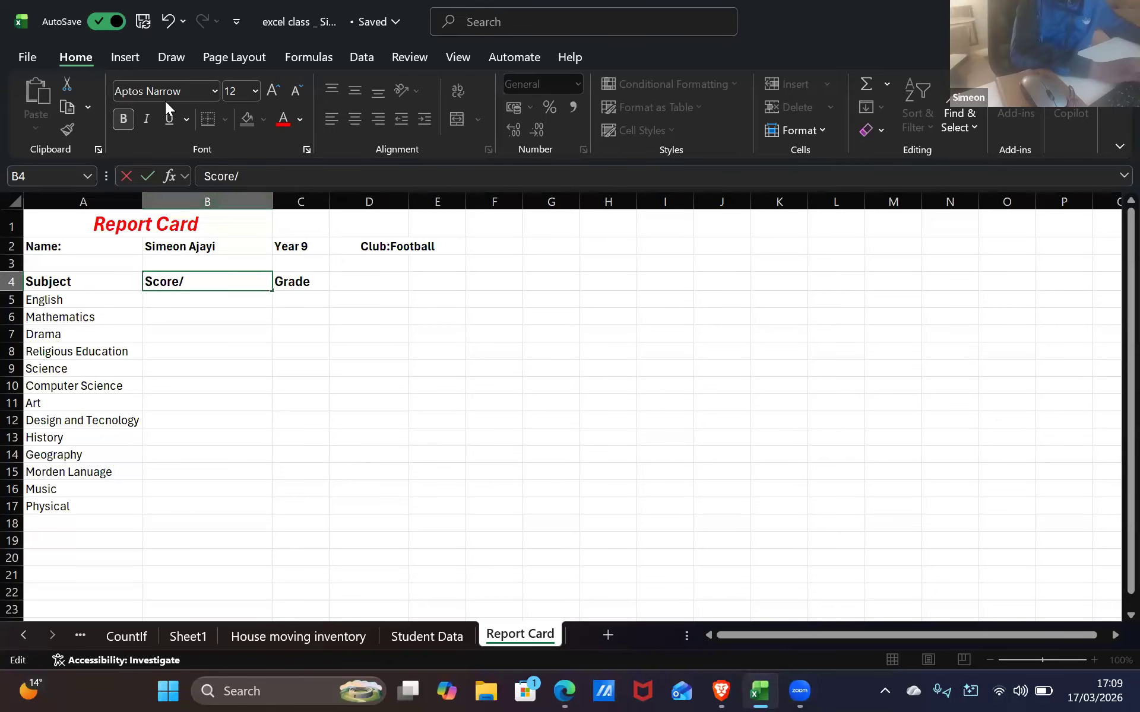
pyautogui.write('Pere')
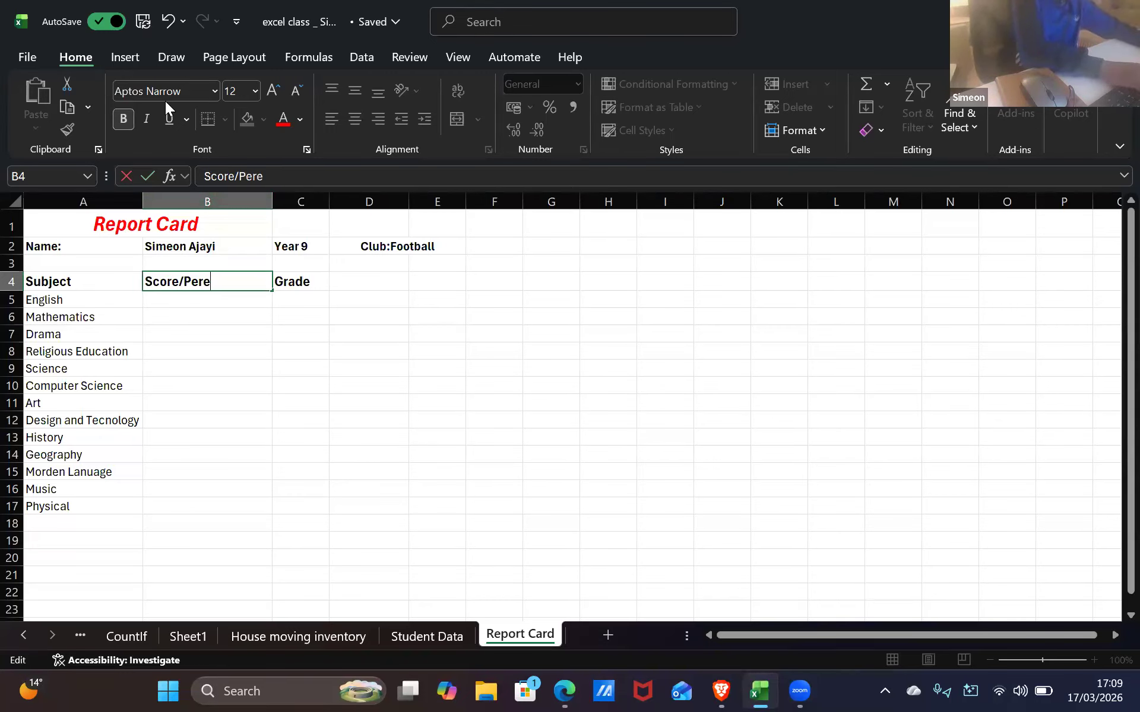
pyautogui.press('BackSpace')
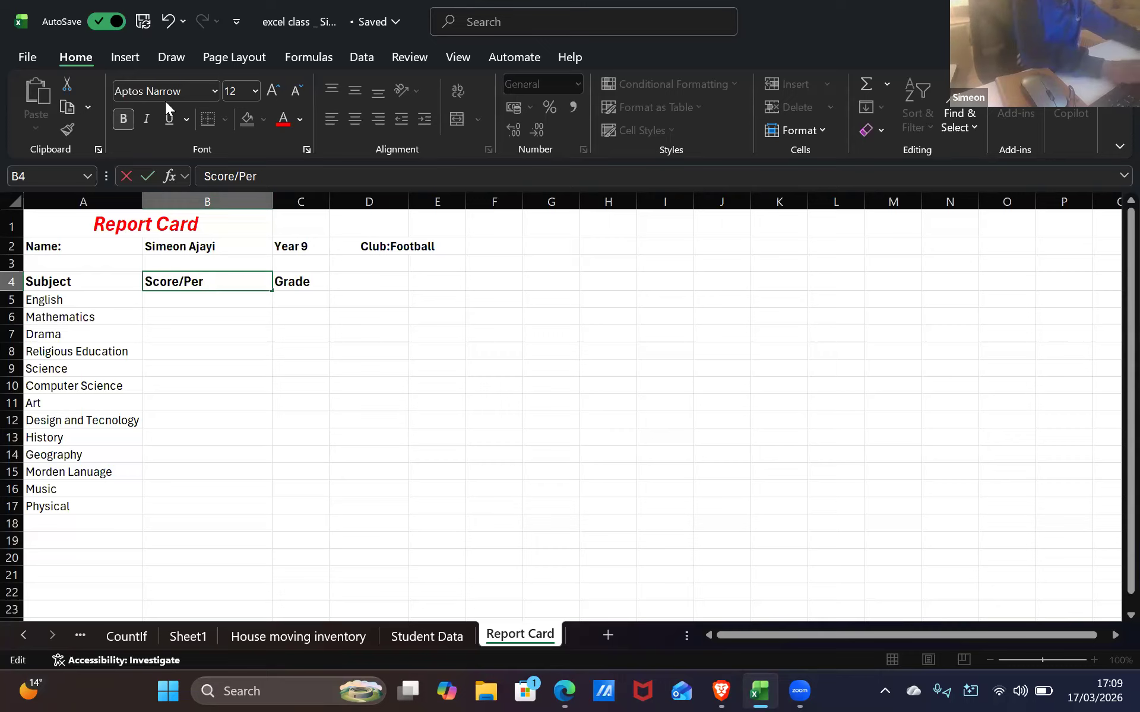
pyautogui.write('centage')
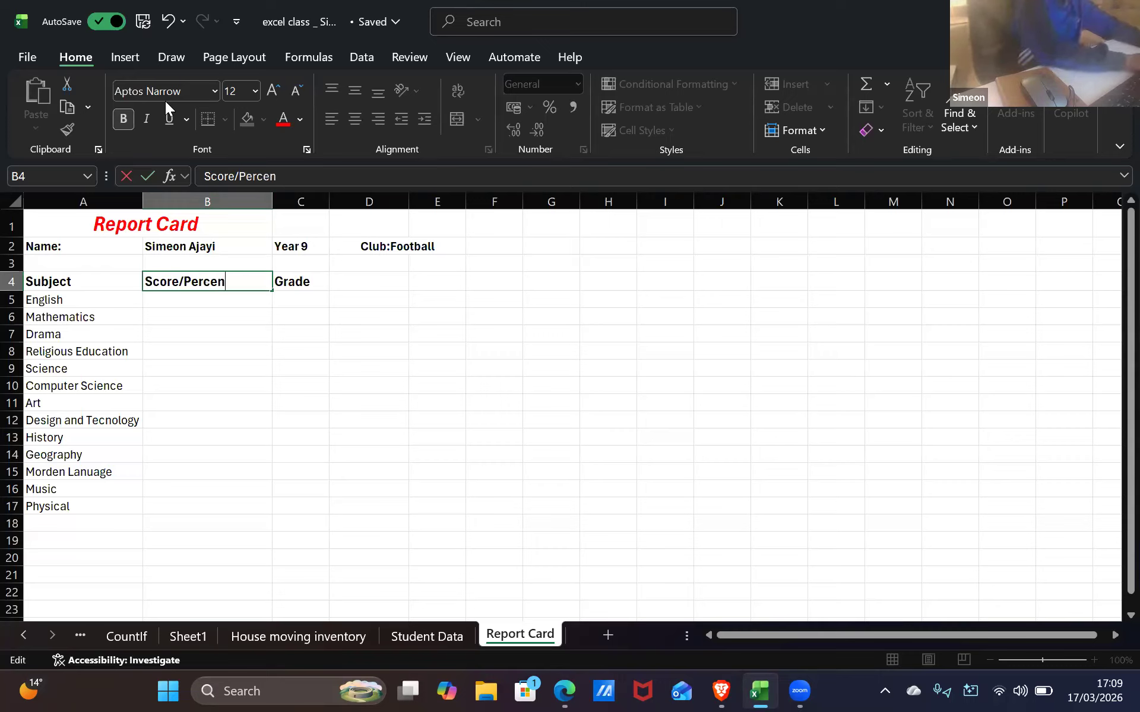
pyautogui.click(239, 302)
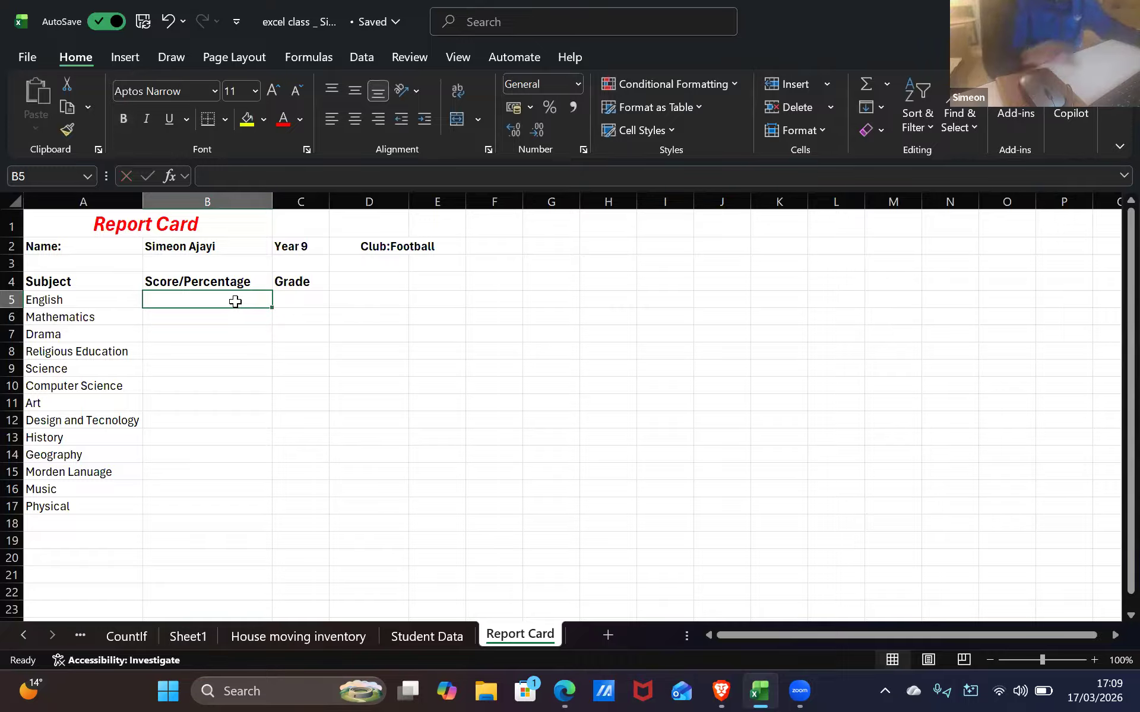
# Enter scores of 83 for English and 93 for Mathematics, checking the homework email's grading scale
pyautogui.write('83')
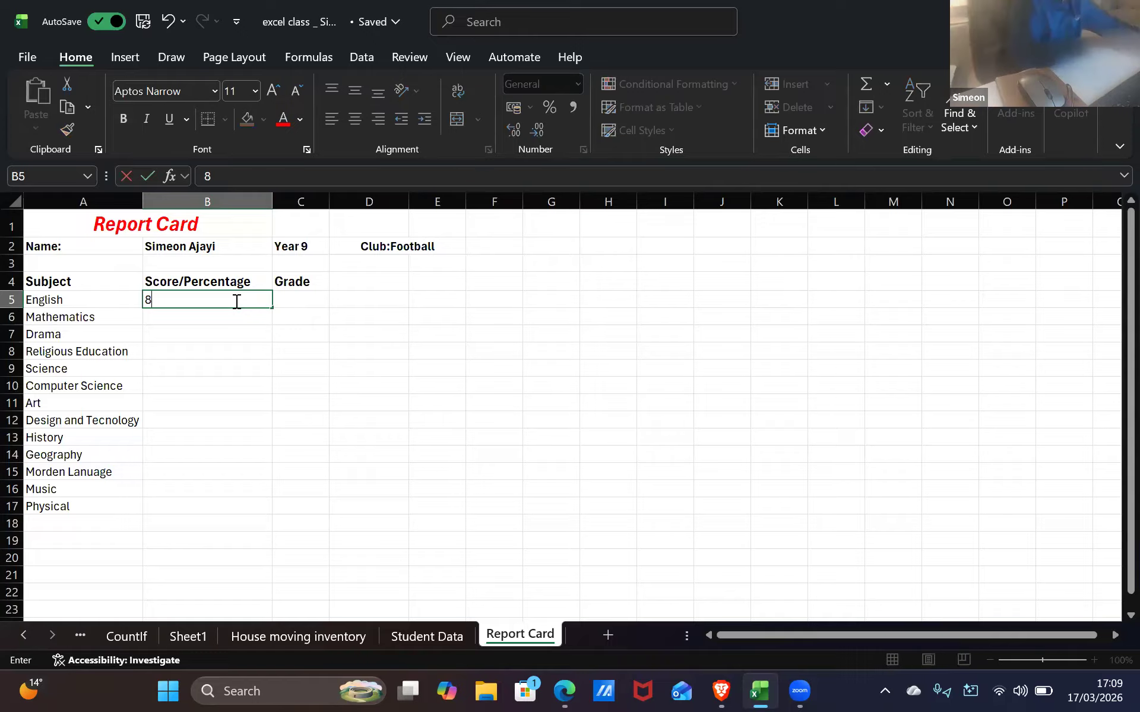
pyautogui.click(232, 319)
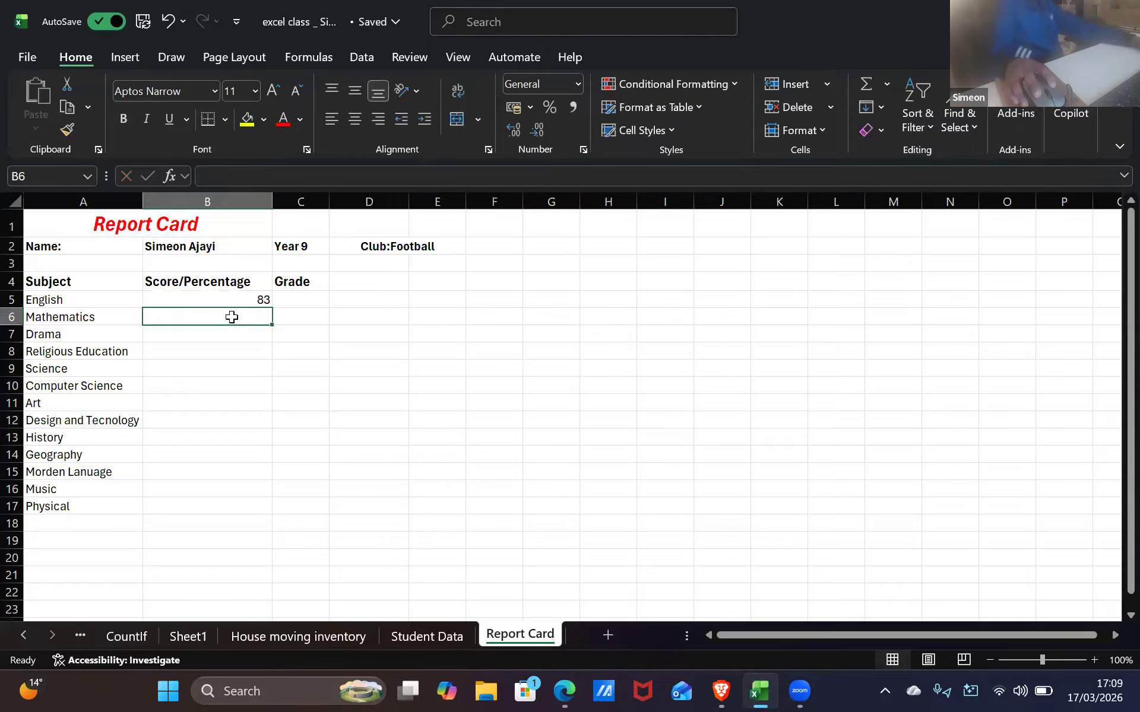
pyautogui.hotkey('alt', 'Tab')
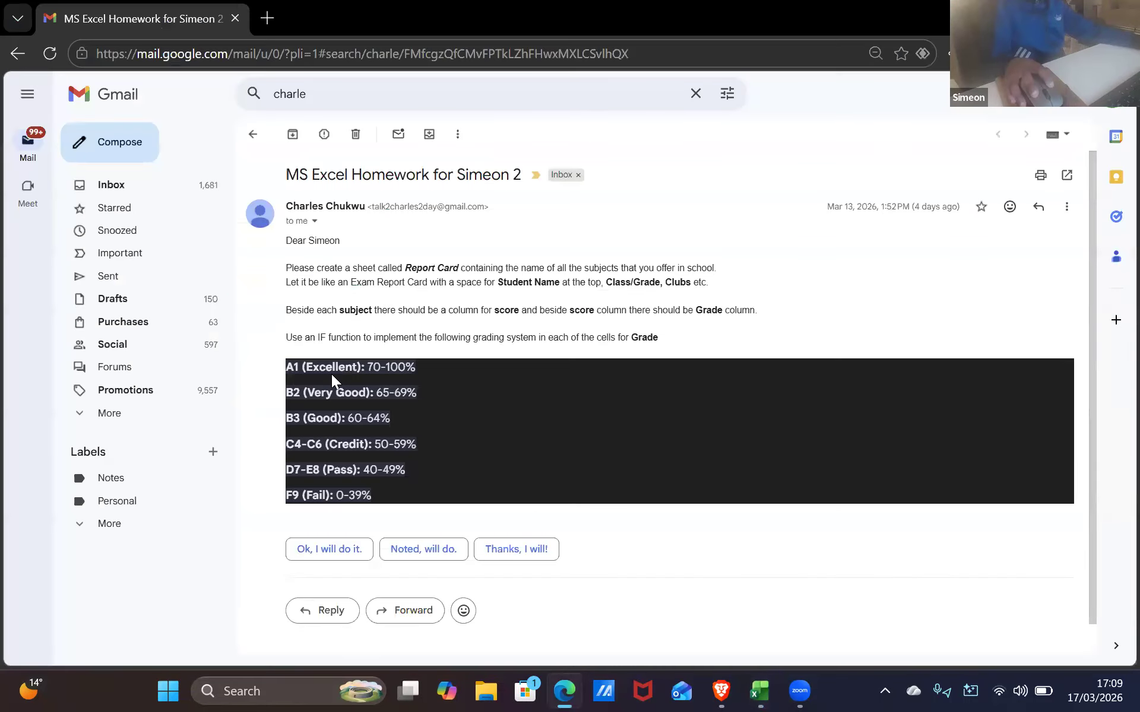
pyautogui.hotkey('alt', 'Tab')
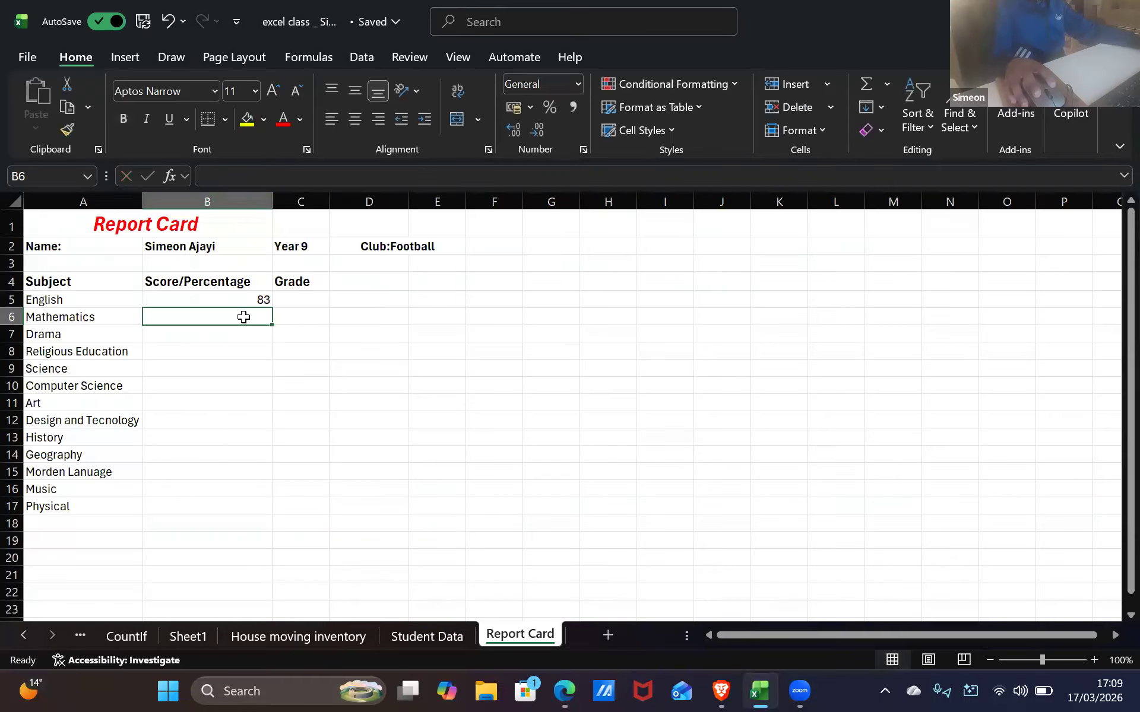
pyautogui.hotkey('alt', 'Tab')
pyautogui.hotkey('alt', 'Tab')
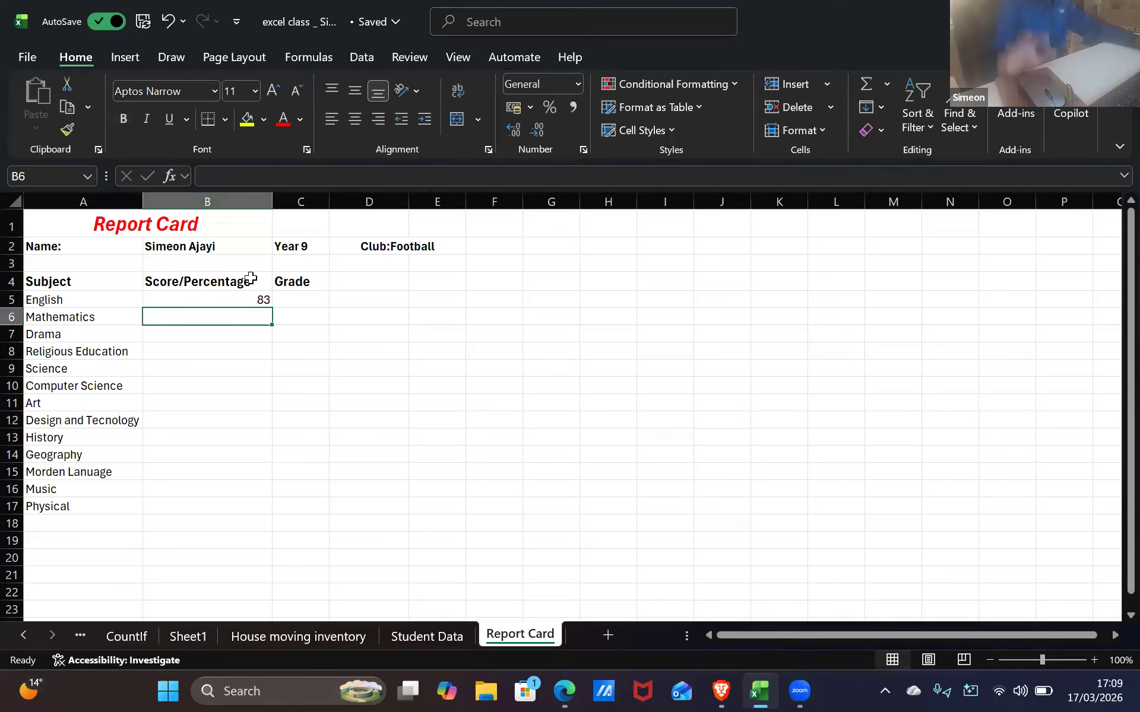
pyautogui.write('93')
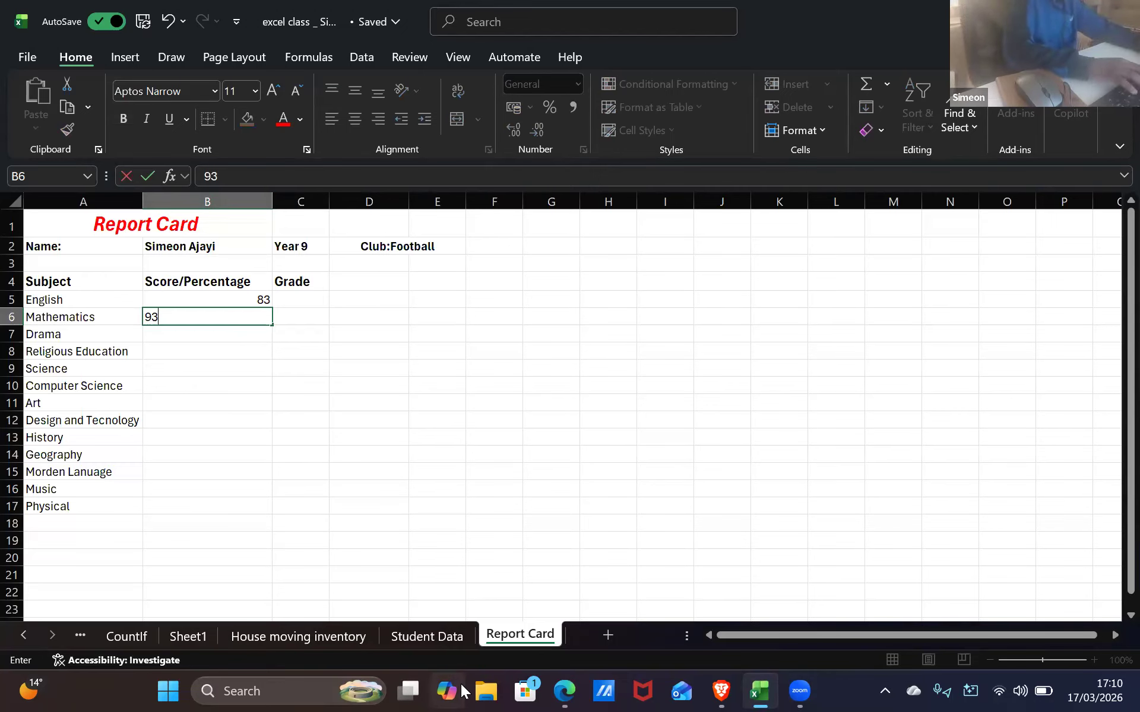
pyautogui.write('%')
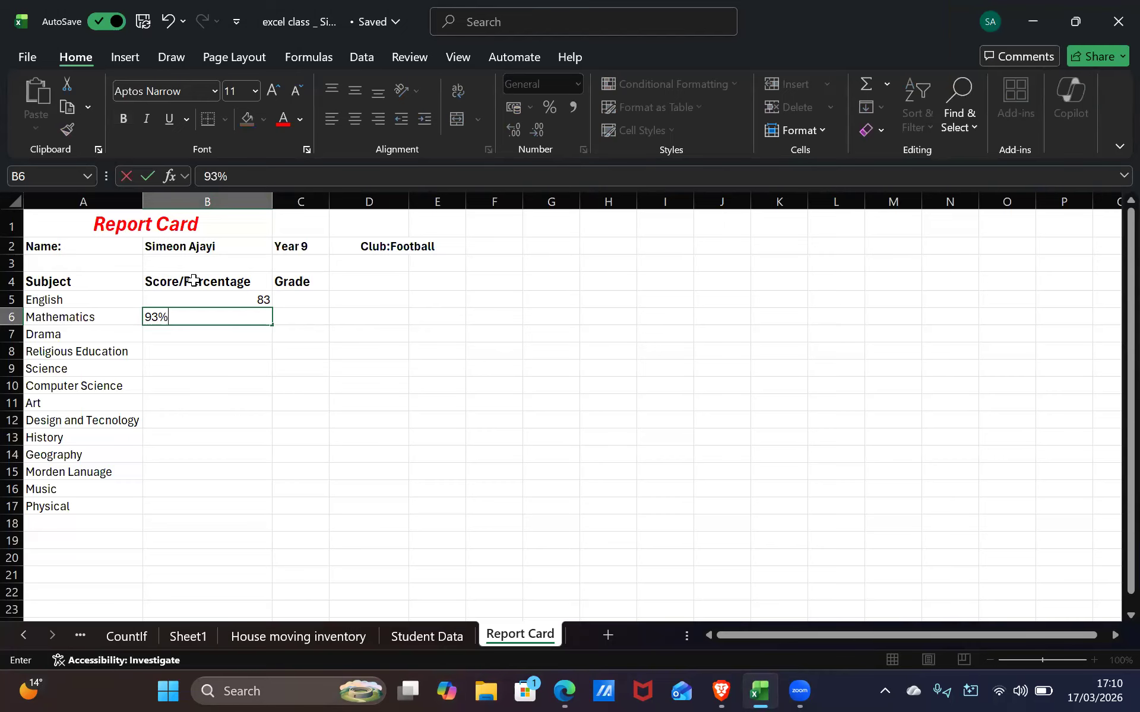
pyautogui.click(223, 301)
pyautogui.doubleClick(263, 300)
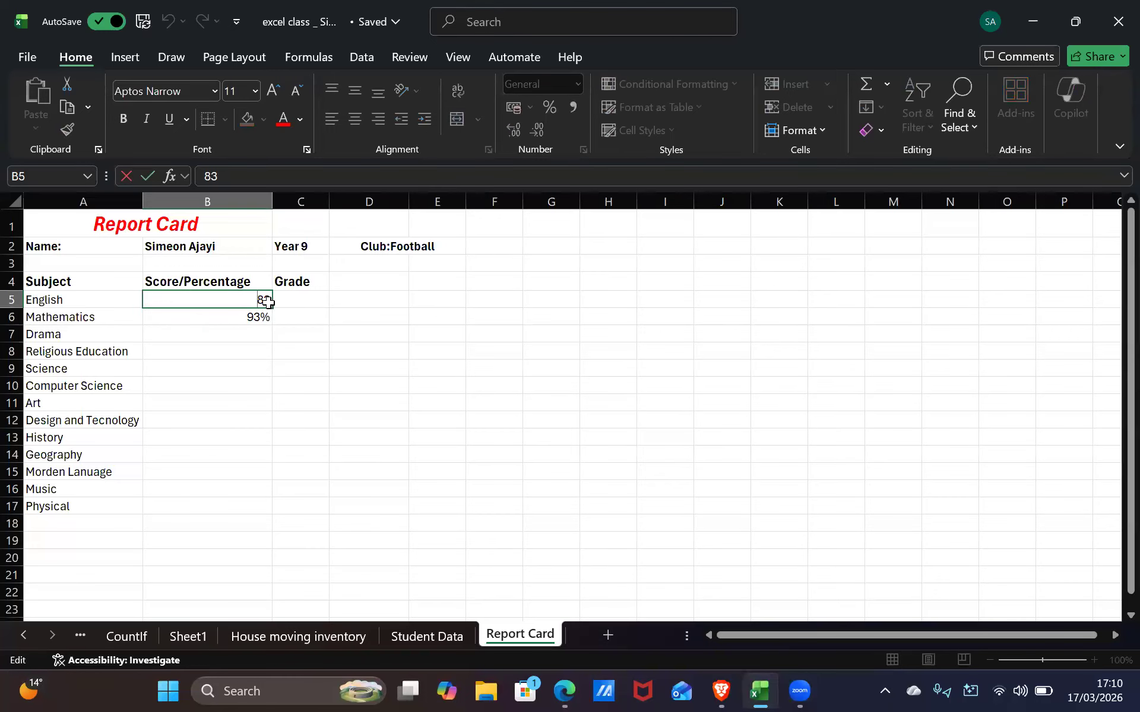
pyautogui.click(269, 317)
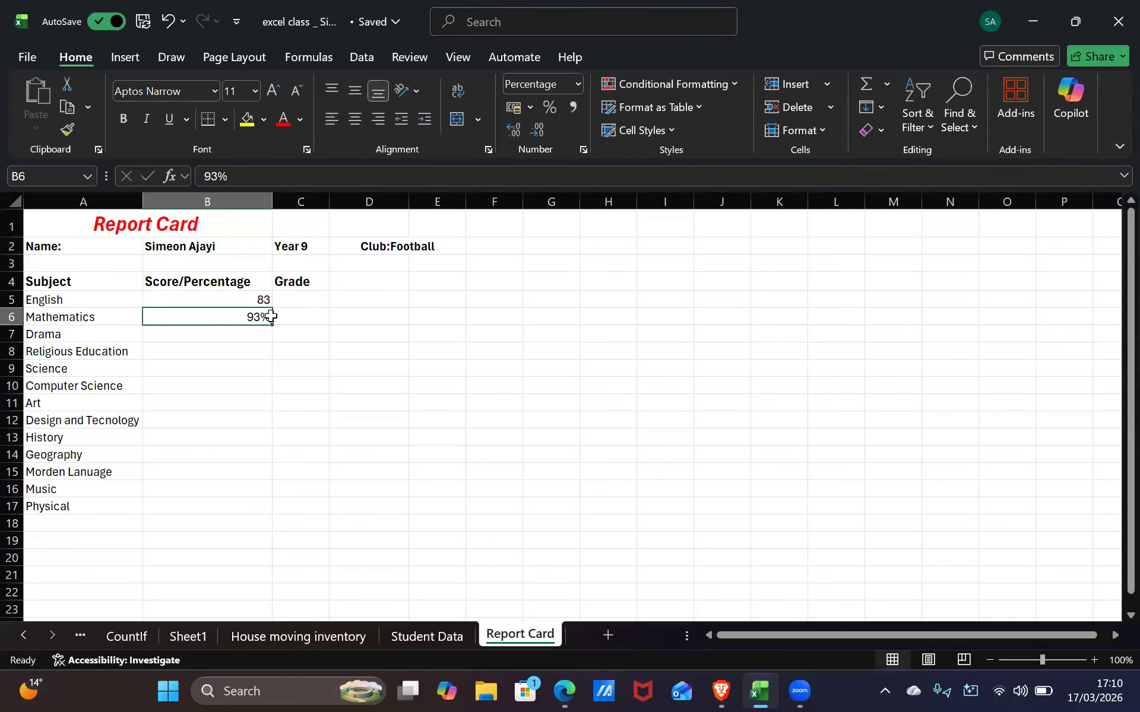
pyautogui.write('93')
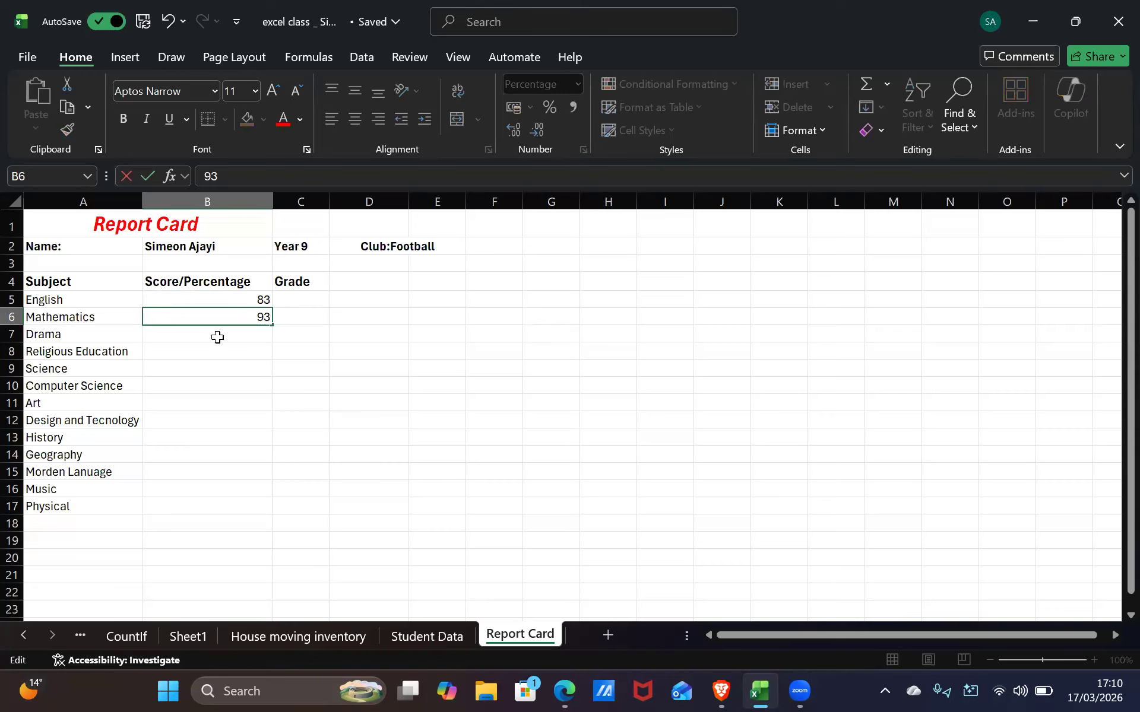
pyautogui.click(217, 337)
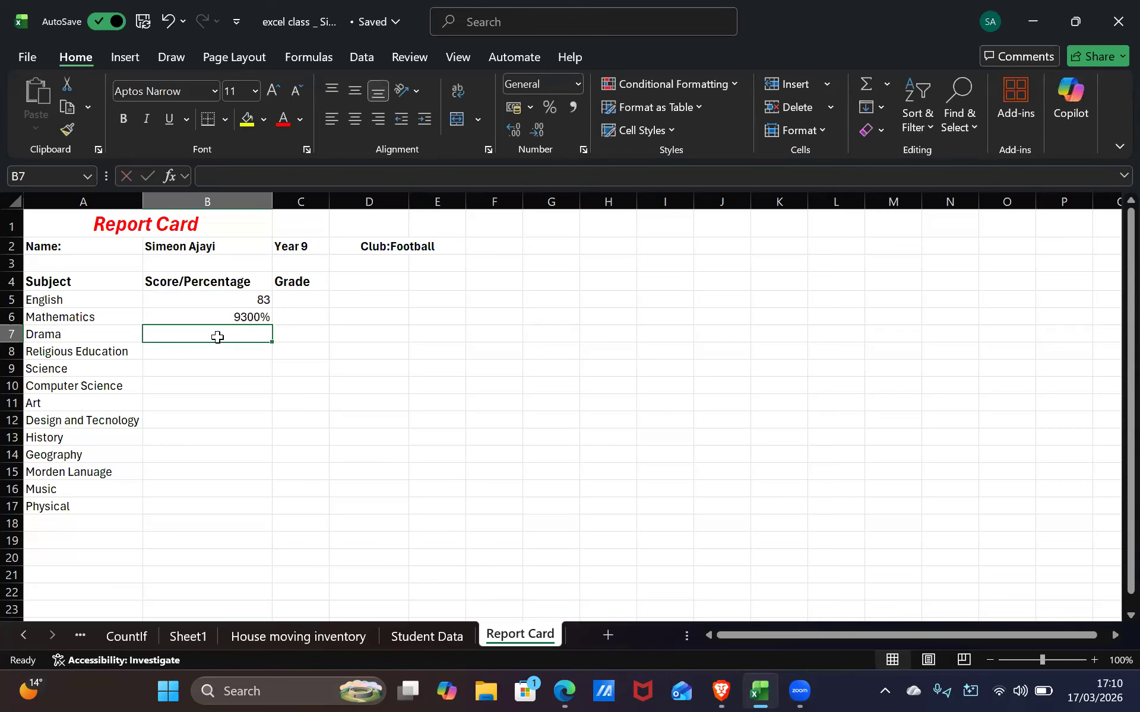
# Clear the 9300% entry and retype 93 as the Mathematics score in B6
pyautogui.click(257, 317)
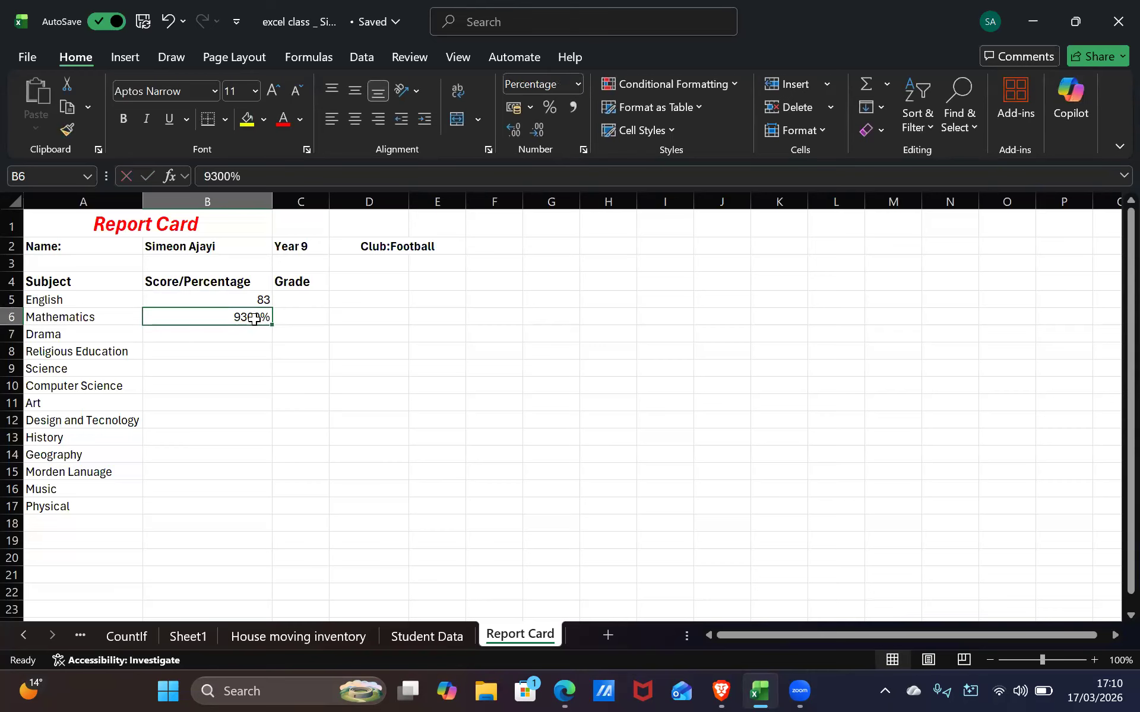
pyautogui.press('BackSpace')
pyautogui.write('93')
pyautogui.click(232, 347)
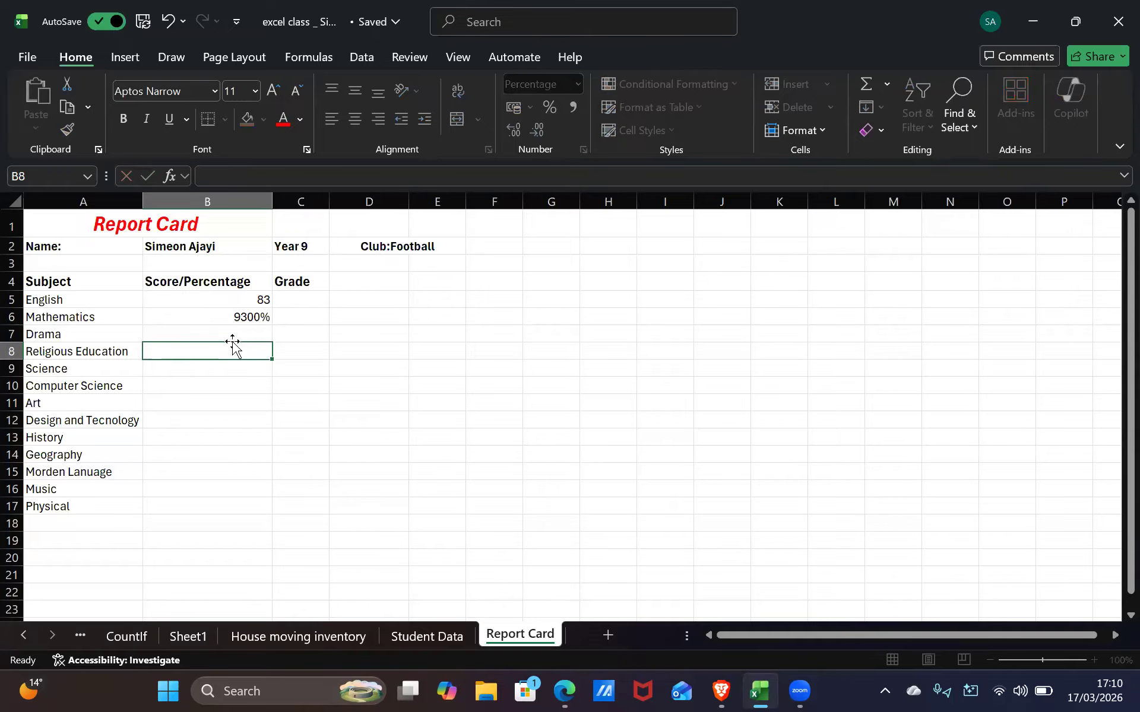
pyautogui.click(237, 318)
pyautogui.doubleClick(254, 315)
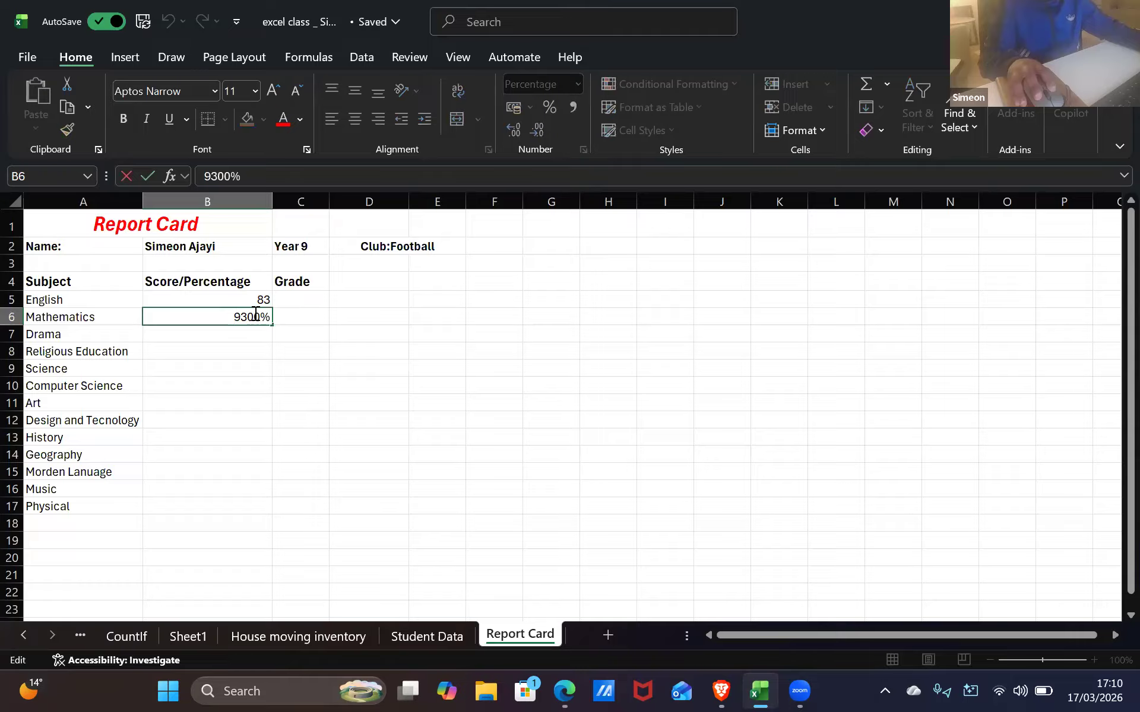
pyautogui.moveTo(269, 317); pyautogui.dragTo(76, 327)
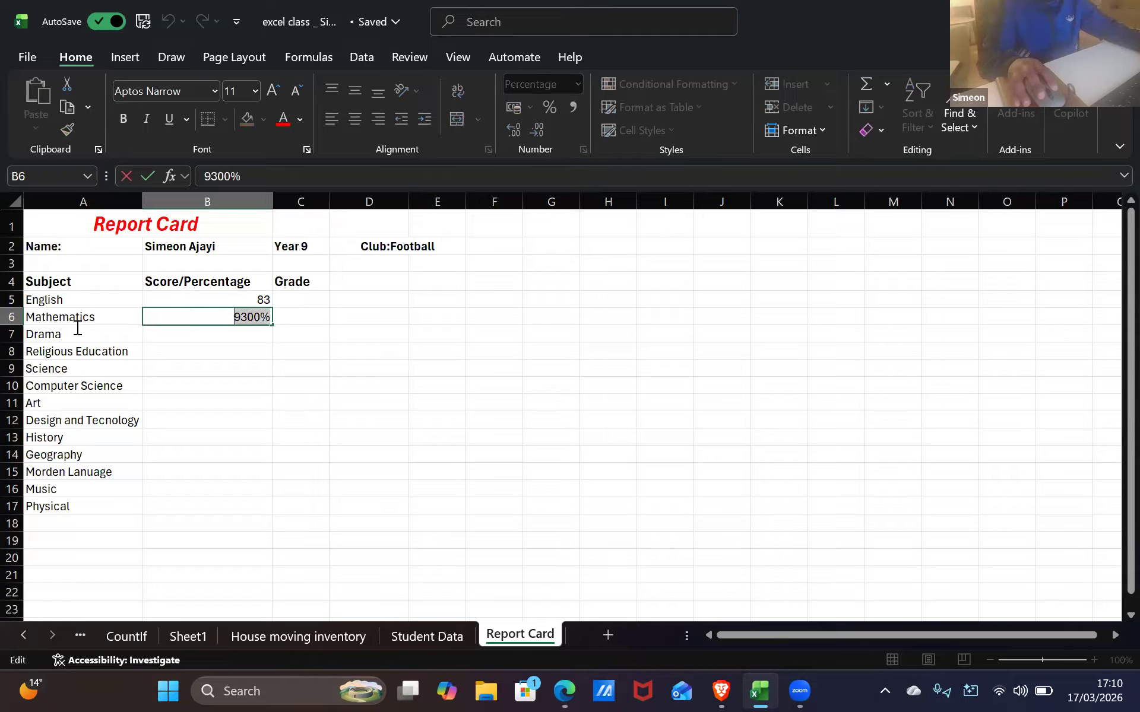
pyautogui.press('BackSpace')
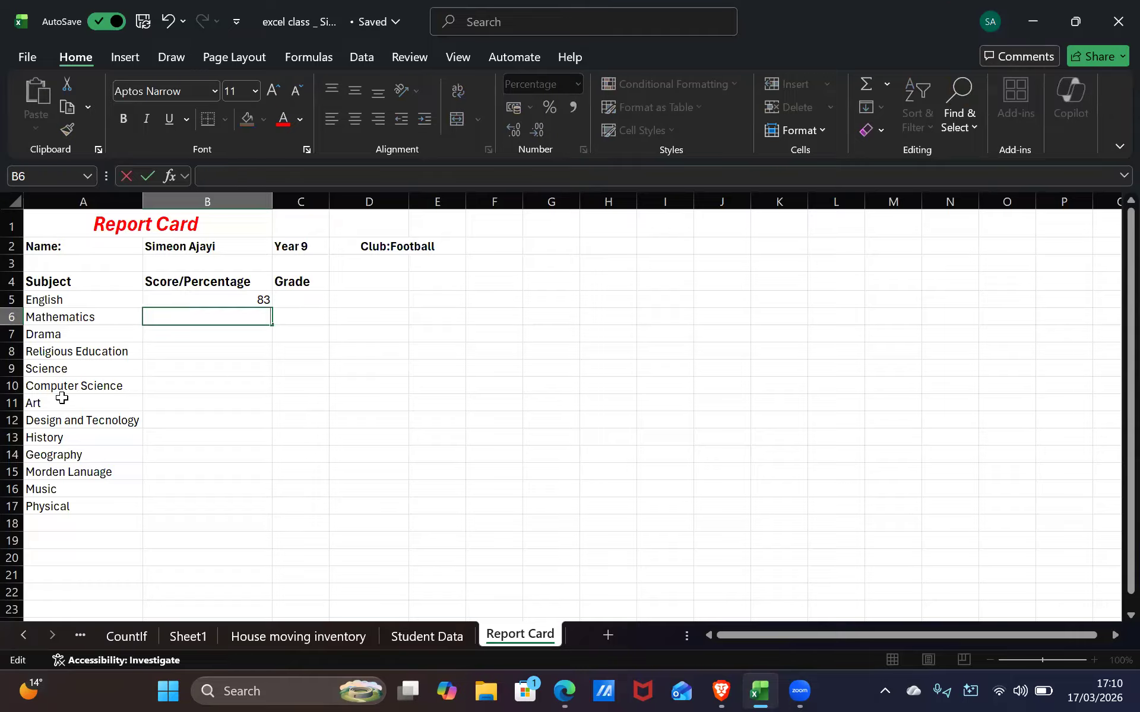
pyautogui.write('93')
pyautogui.click(191, 332)
pyautogui.click(221, 322)
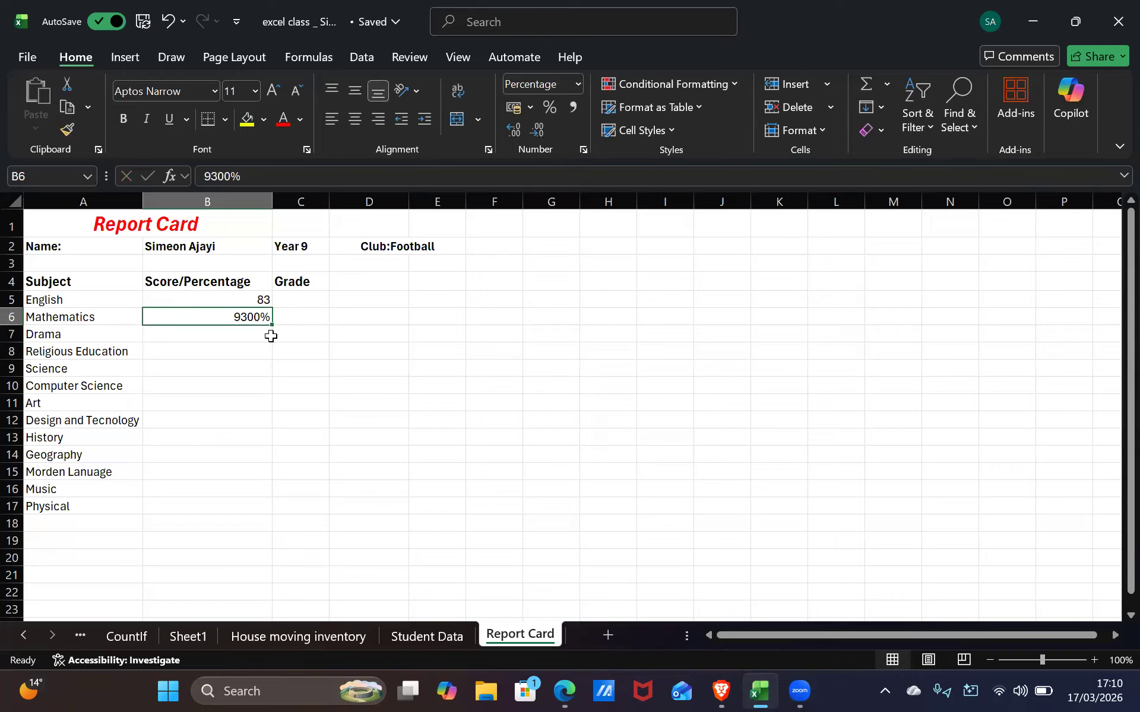
pyautogui.press('BackSpace')
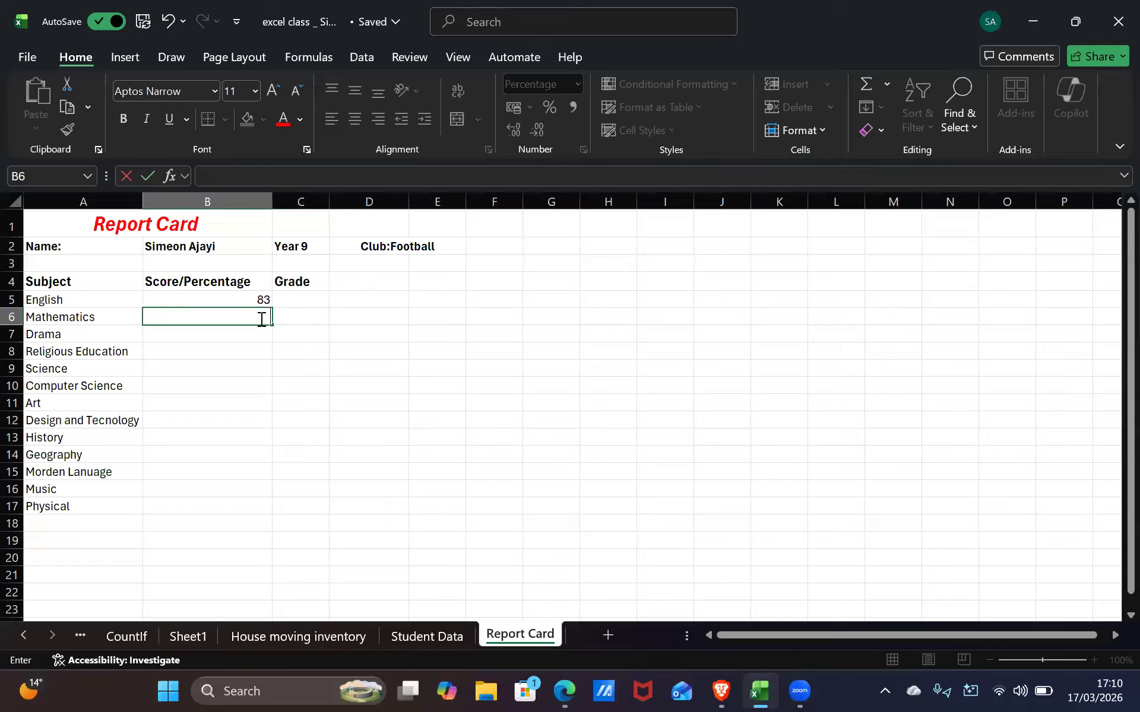
pyautogui.write('93')
pyautogui.click(313, 345)
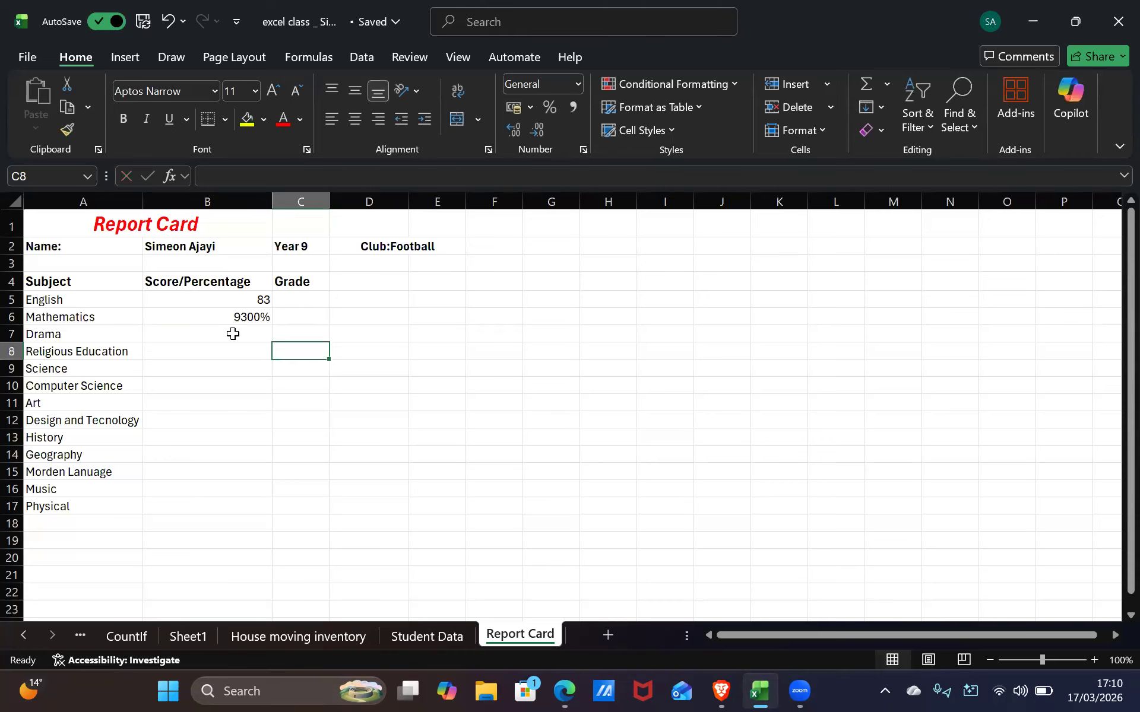
# Change B6's number format from Percentage to General so it shows 93
pyautogui.click(230, 331)
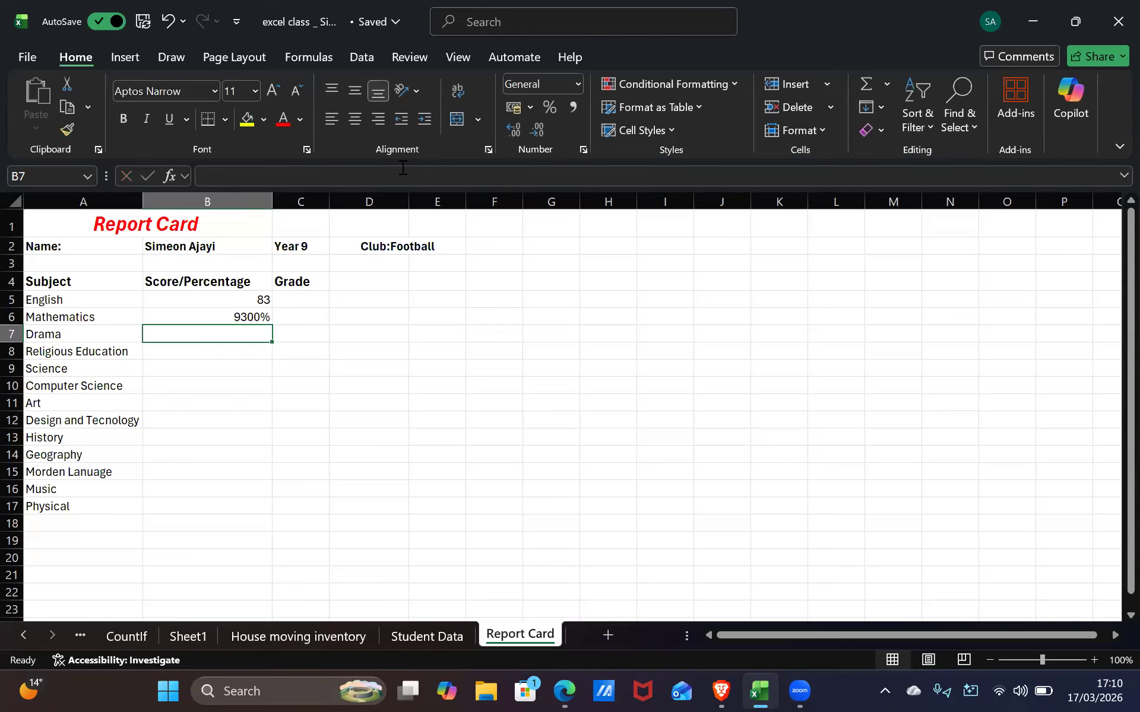
pyautogui.press('Up')
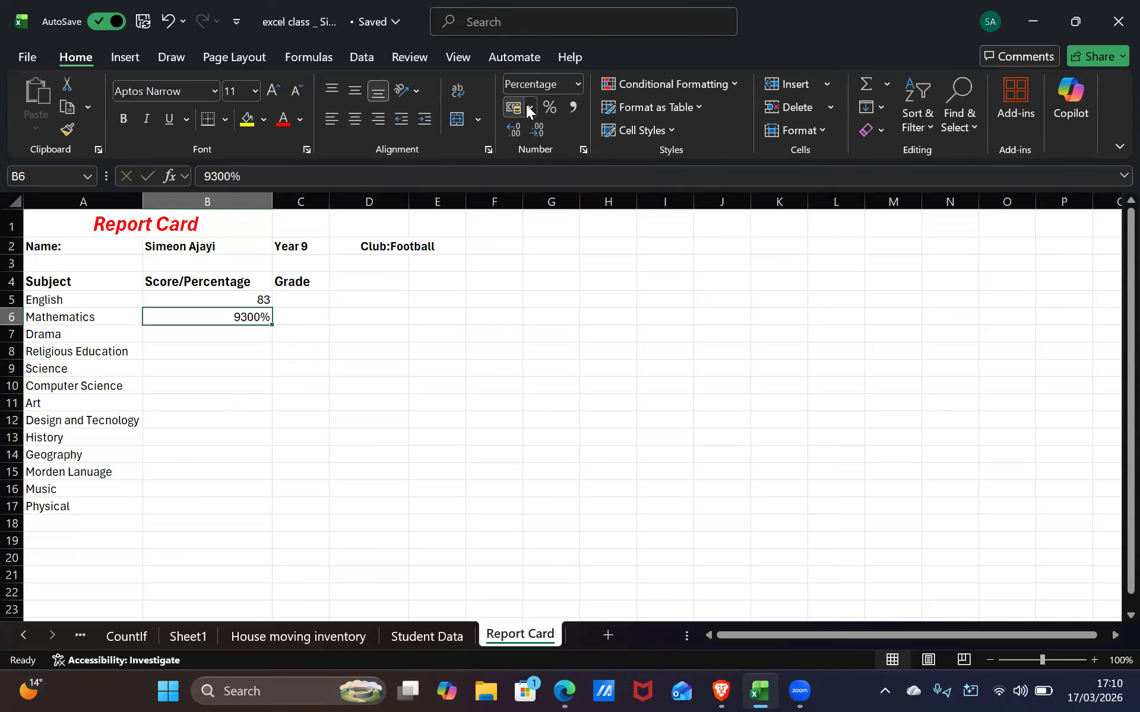
pyautogui.click(577, 85)
pyautogui.click(573, 127)
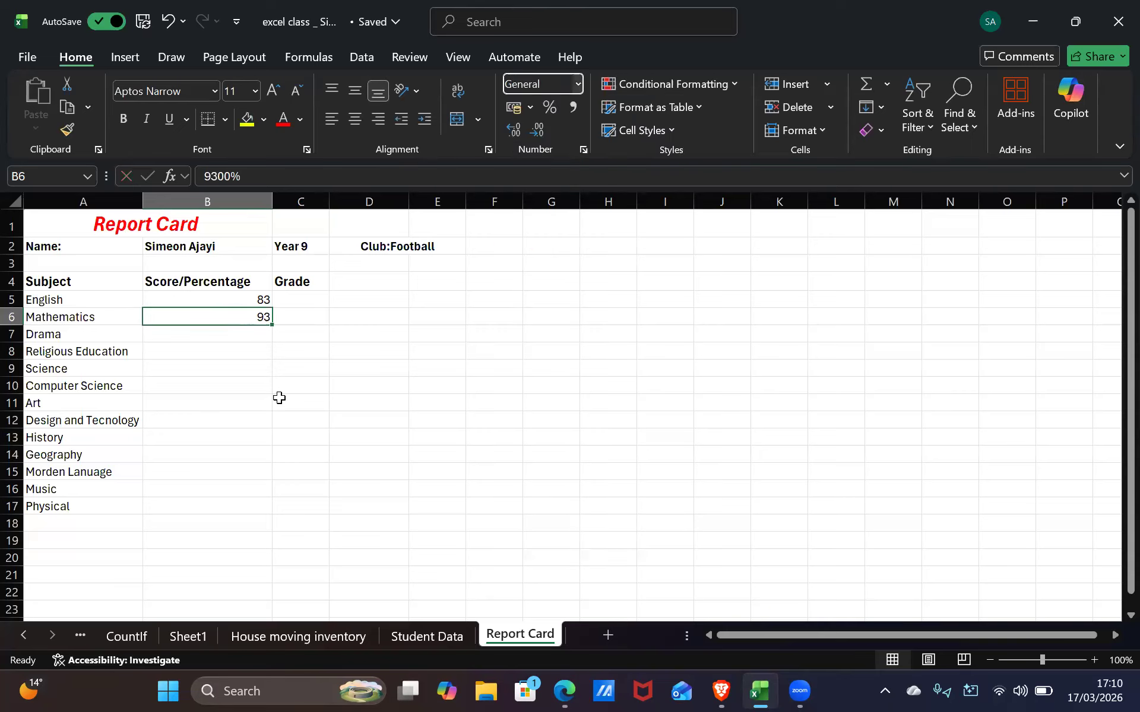
pyautogui.click(232, 338)
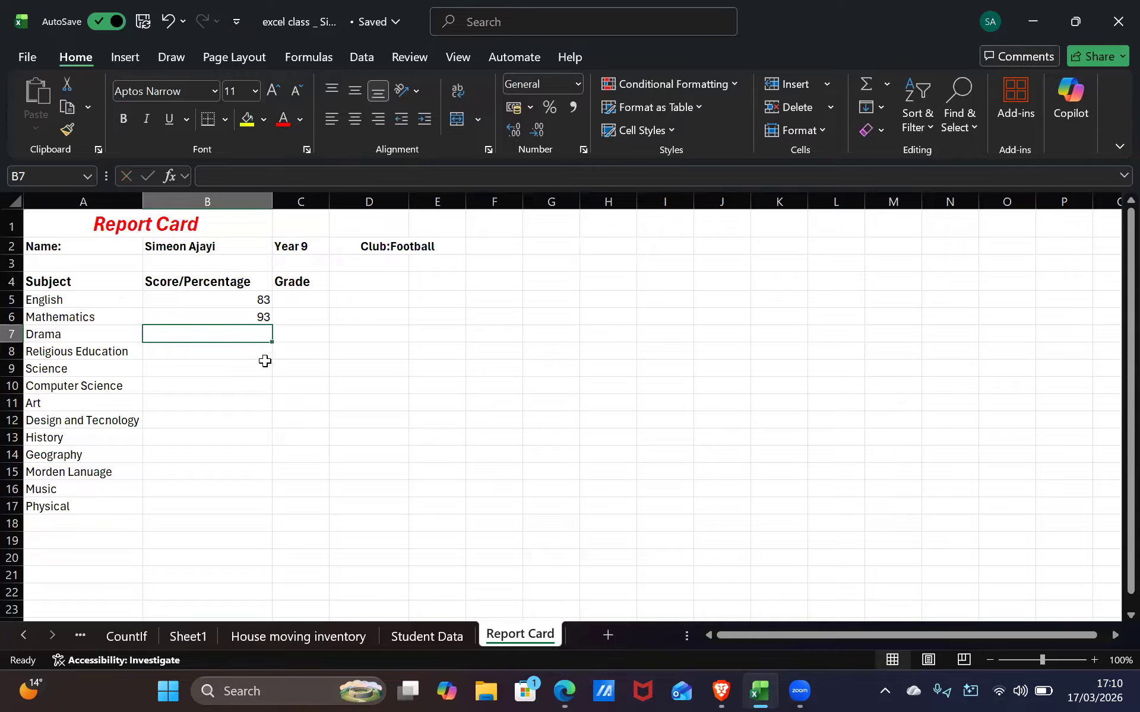
# Enter 67 as the Drama score, checking the homework email for reference
pyautogui.hotkey('alt', 'Tab')
pyautogui.hotkey('alt', 'Tab')
pyautogui.write('6')
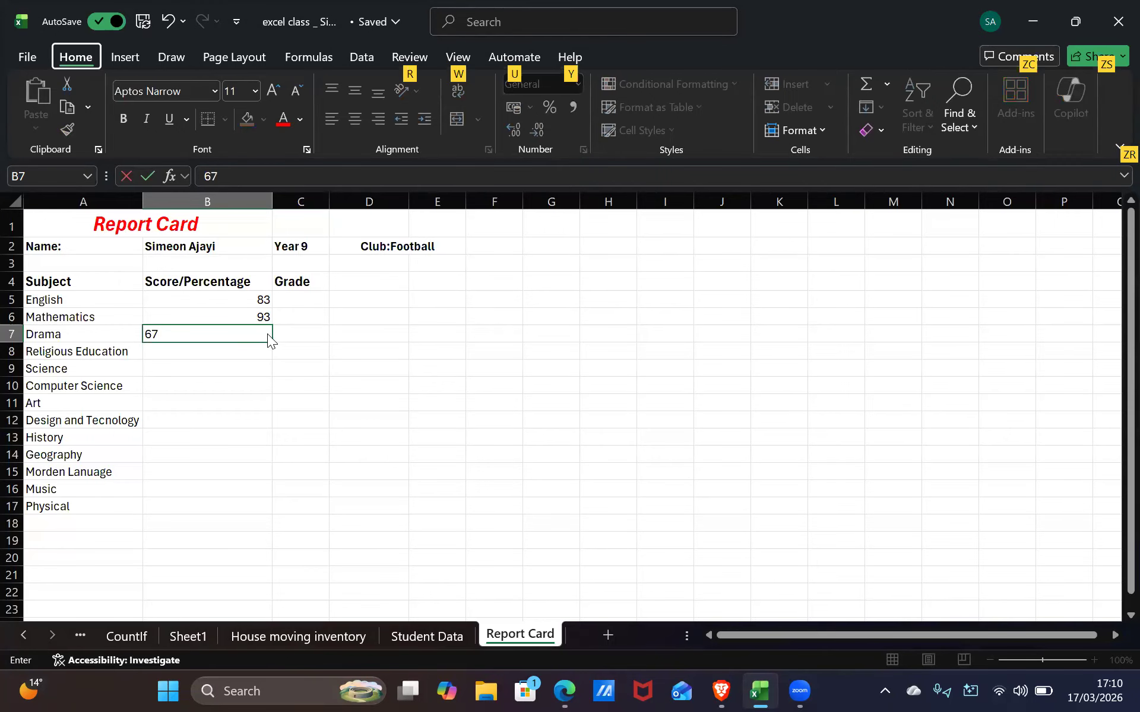
pyautogui.hotkey('alt', 'Tab')
pyautogui.hotkey('alt', 'Tab')
pyautogui.write('7')
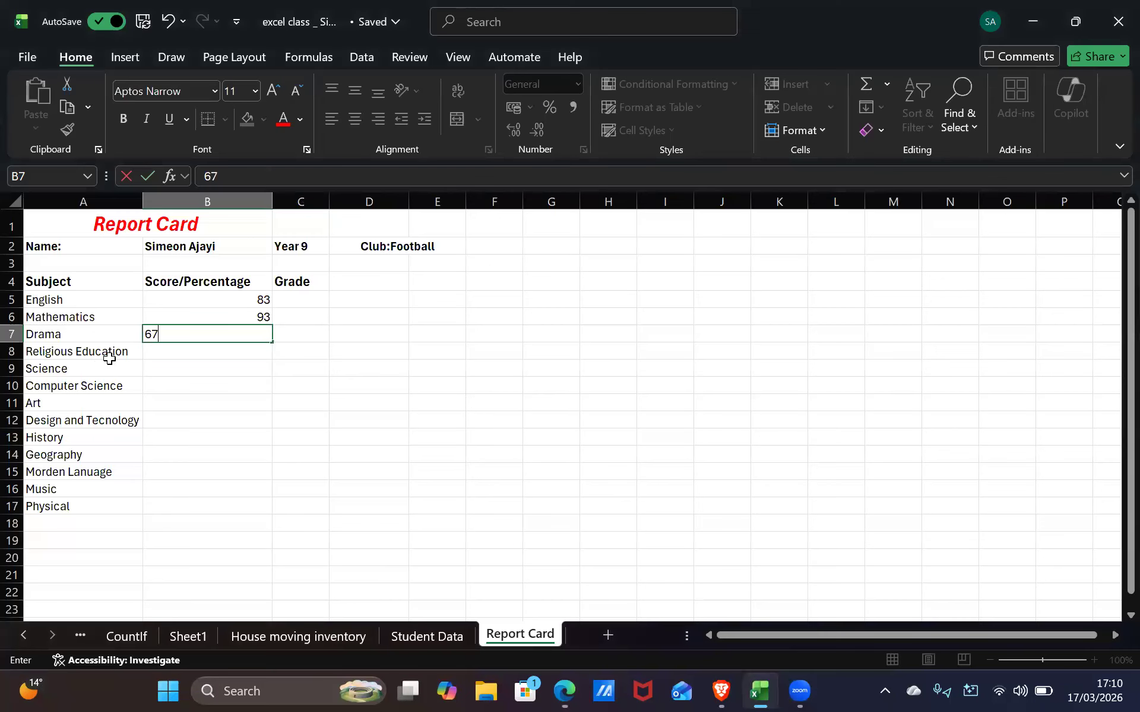
pyautogui.click(183, 351)
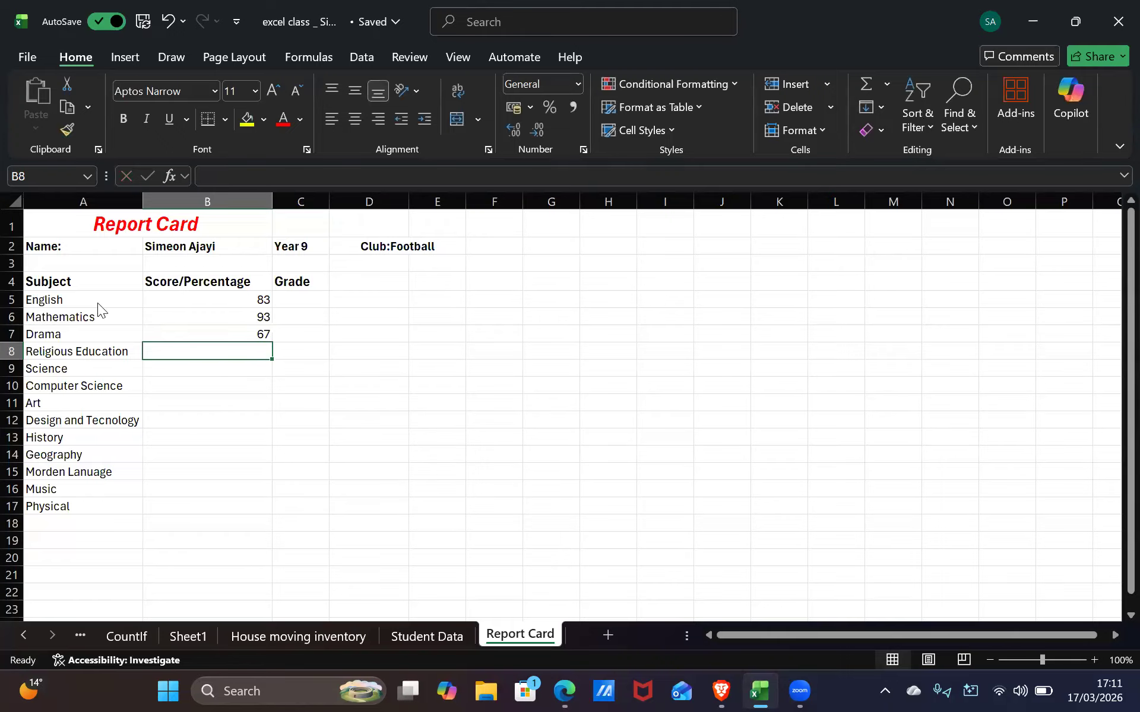
pyautogui.press('alt')
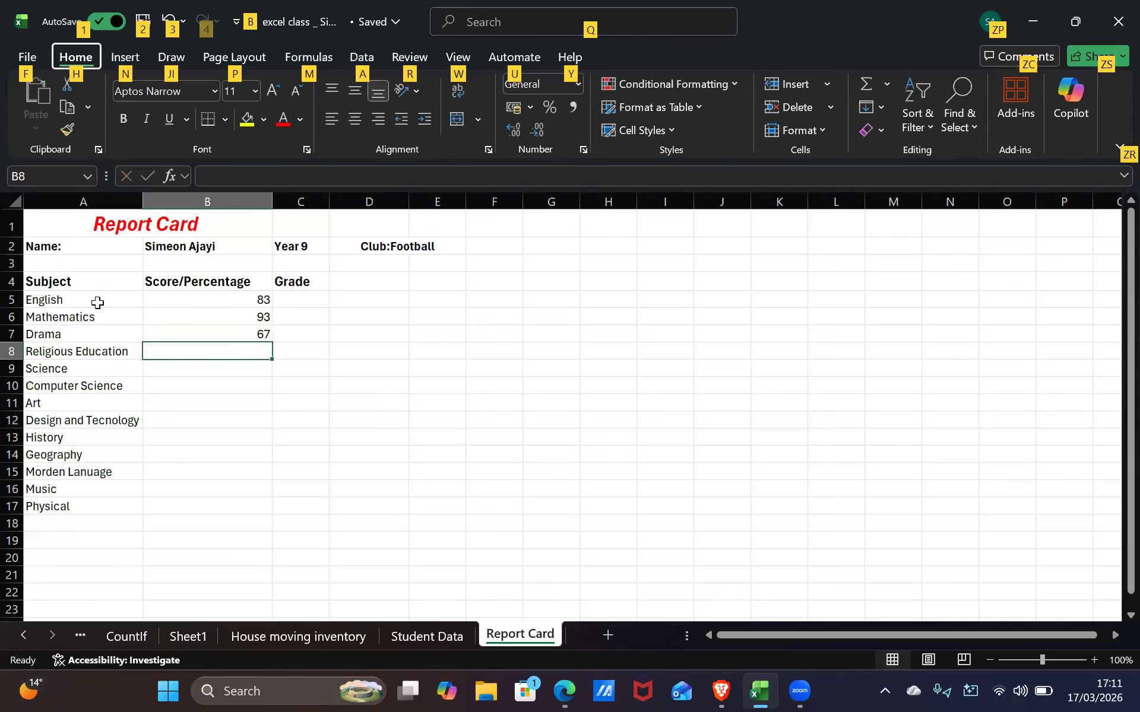
pyautogui.press('Escape')
# Enter 90 as the Religious Education score
pyautogui.press('Up')
pyautogui.press('Up')
pyautogui.press('Up')
pyautogui.press('Up')
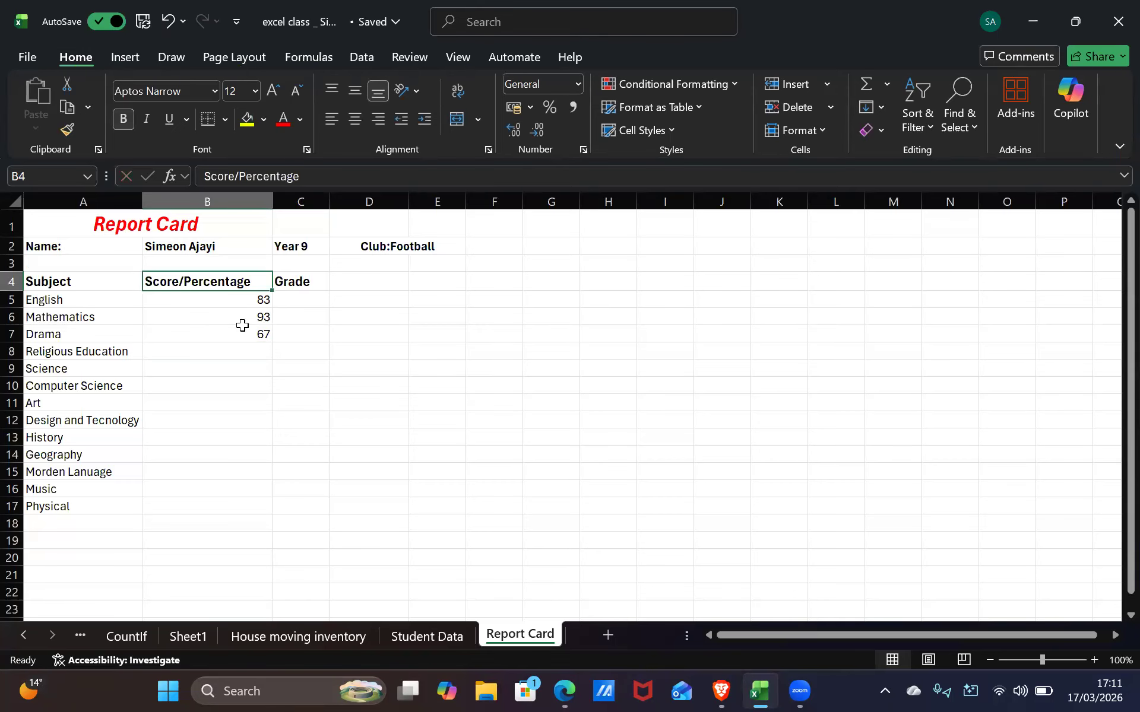
pyautogui.doubleClick(263, 349)
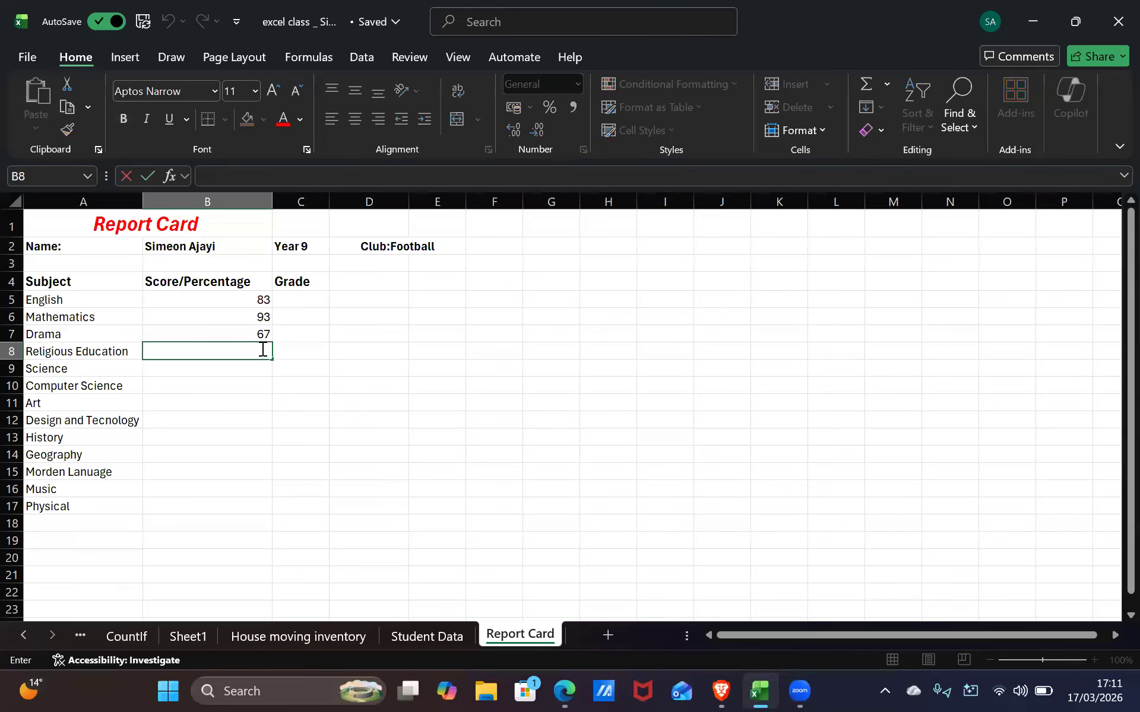
pyautogui.write('9')
pyautogui.write('8')
pyautogui.hotkey('alt', 'Tab')
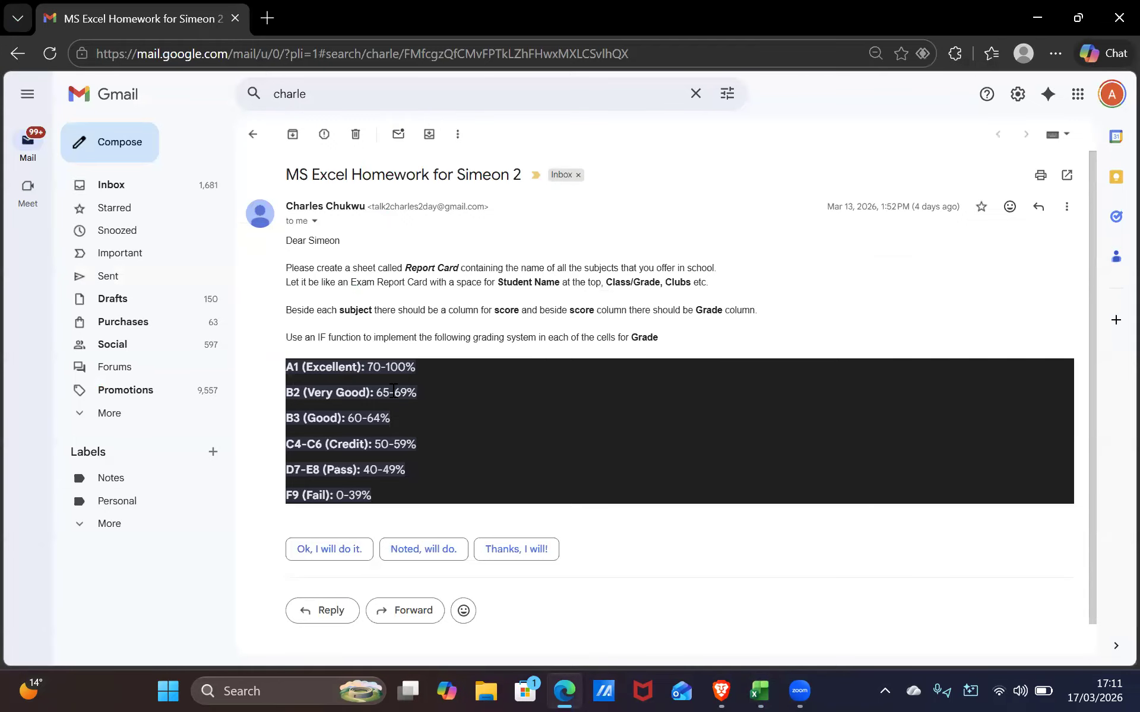
pyautogui.hotkey('alt', 'Tab')
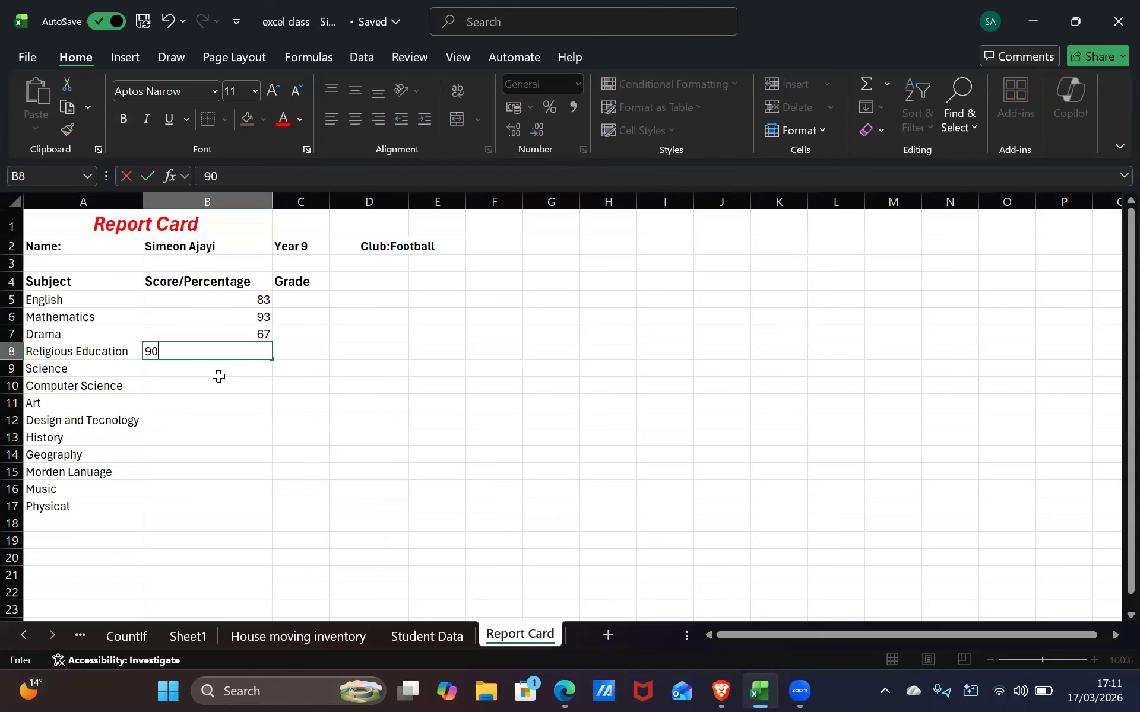
pyautogui.press('Return')
# Enter 60 as the Science score after checking the email's F9 fail grade band
pyautogui.write('60')
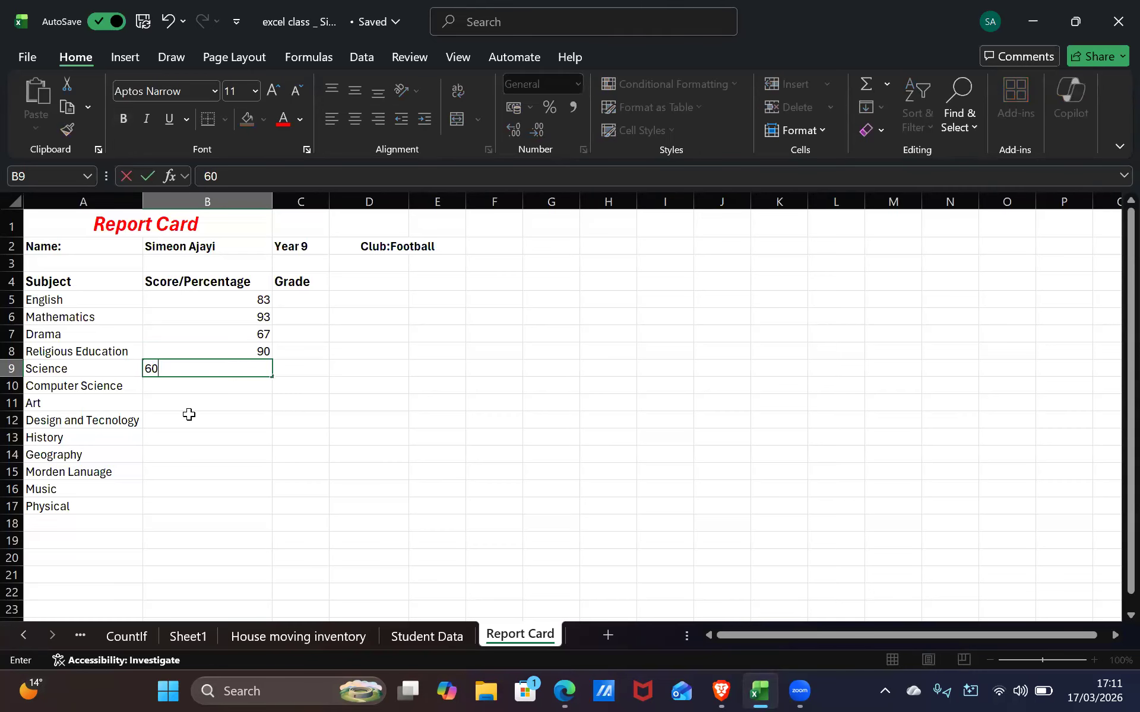
pyautogui.hotkey('alt', 'Tab')
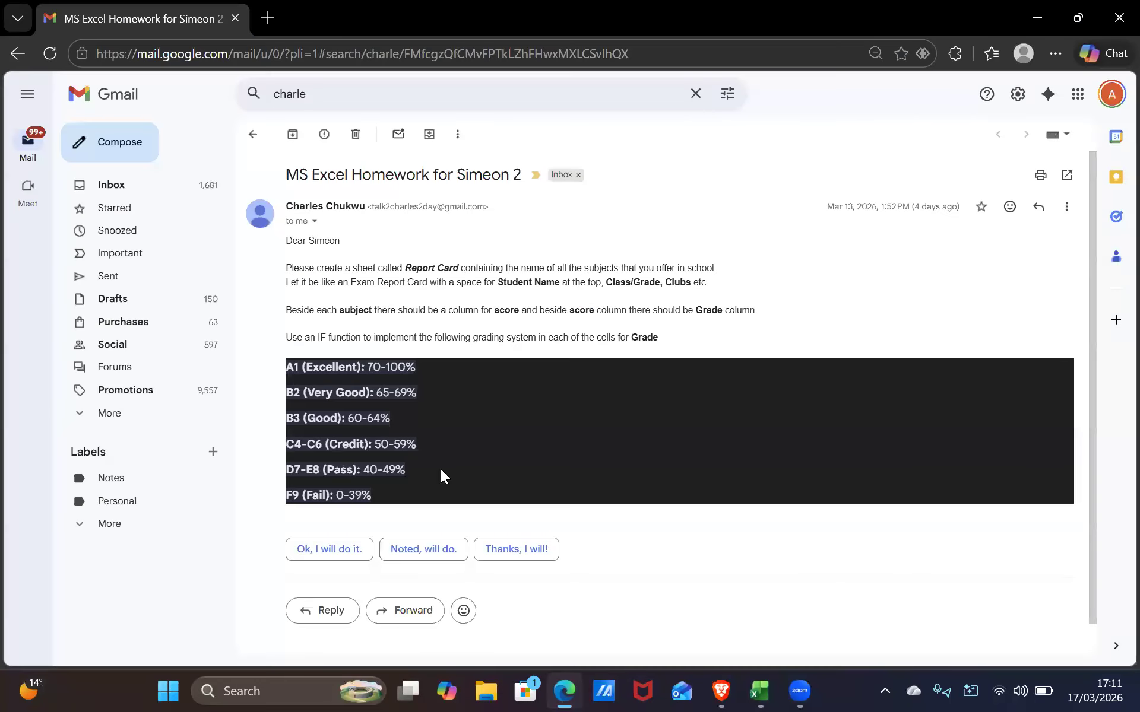
pyautogui.moveTo(355, 494); pyautogui.dragTo(481, 455)
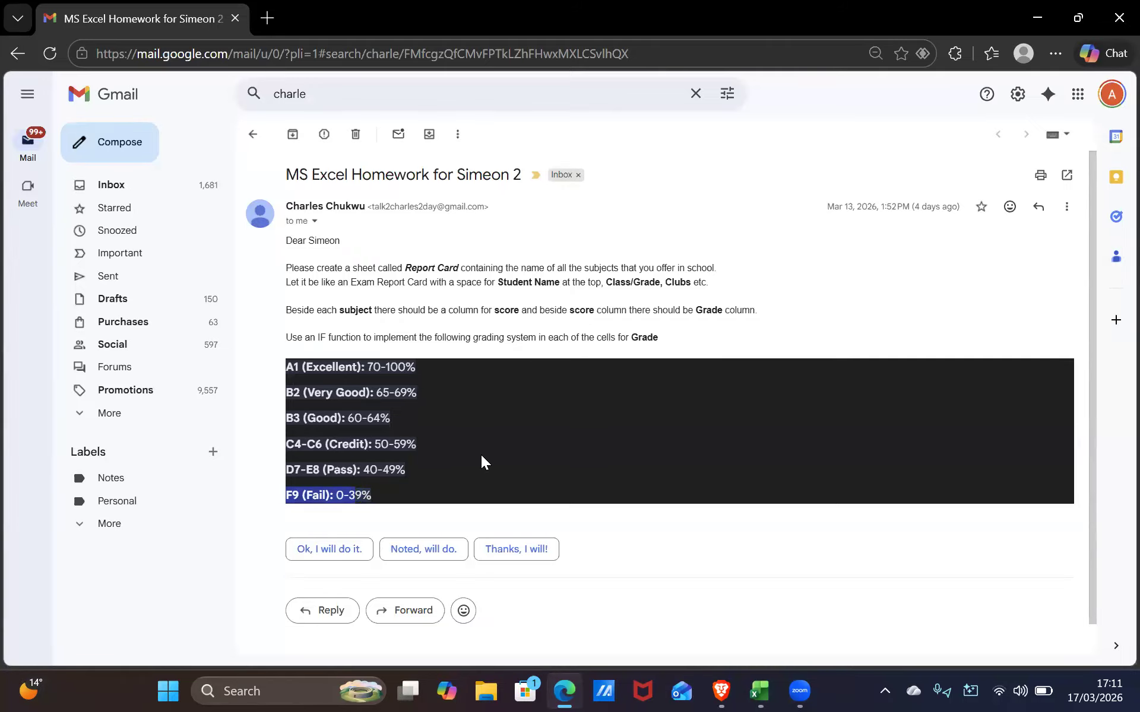
pyautogui.hotkey('alt', 'Tab')
pyautogui.click(173, 385)
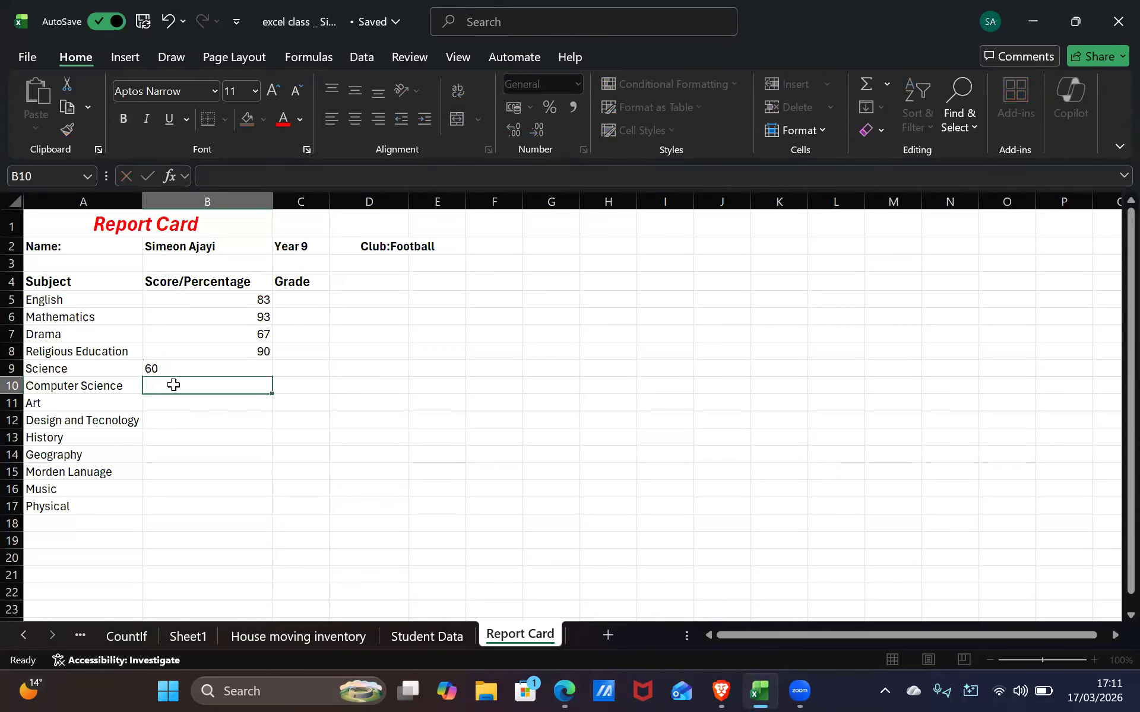
pyautogui.hotkey('alt', 'Tab')
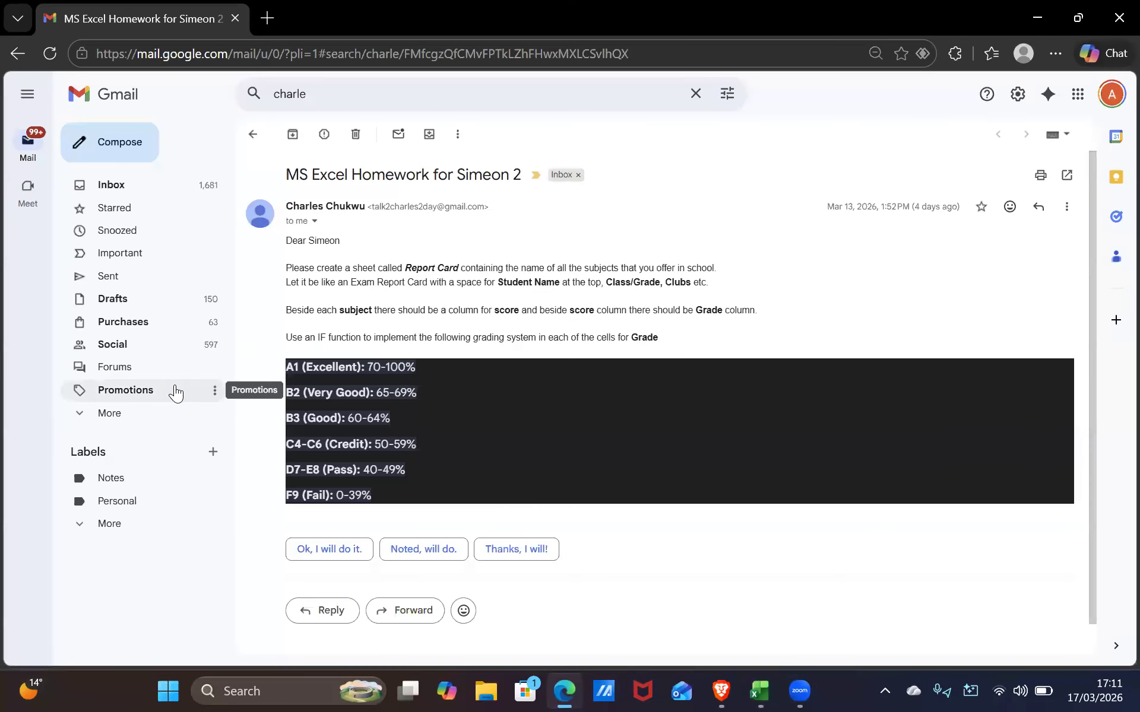
pyautogui.hotkey('alt', 'Tab')
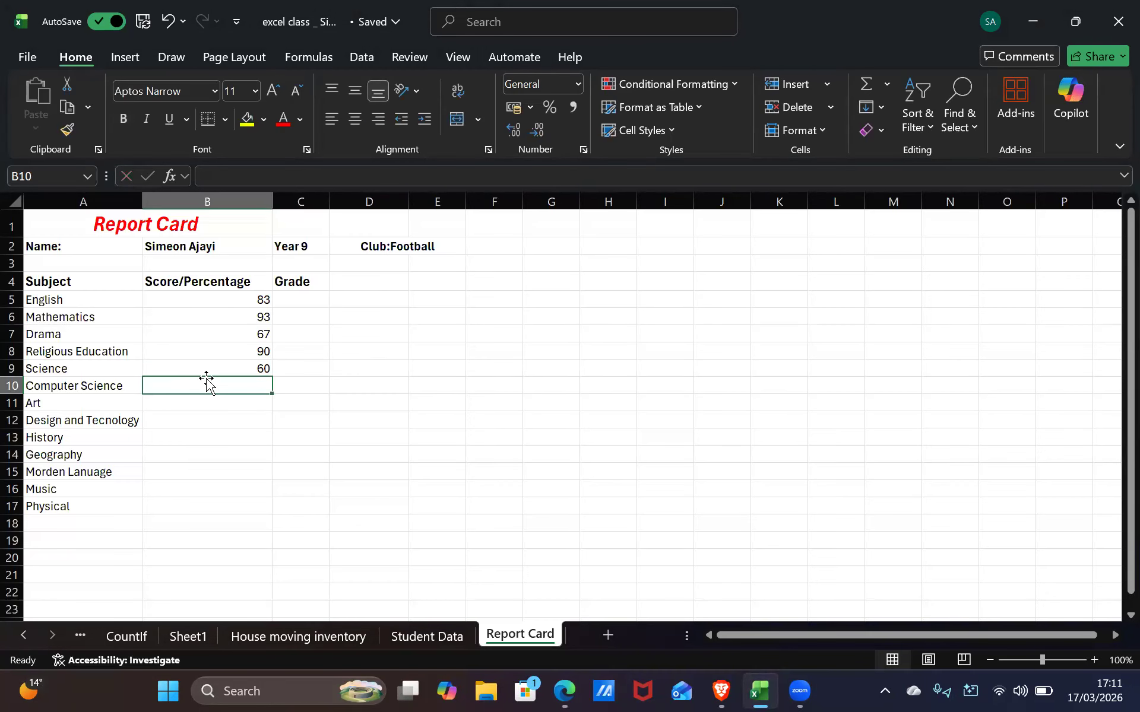
# Enter 81 for Computer Science and 55 for Art
pyautogui.write('81')
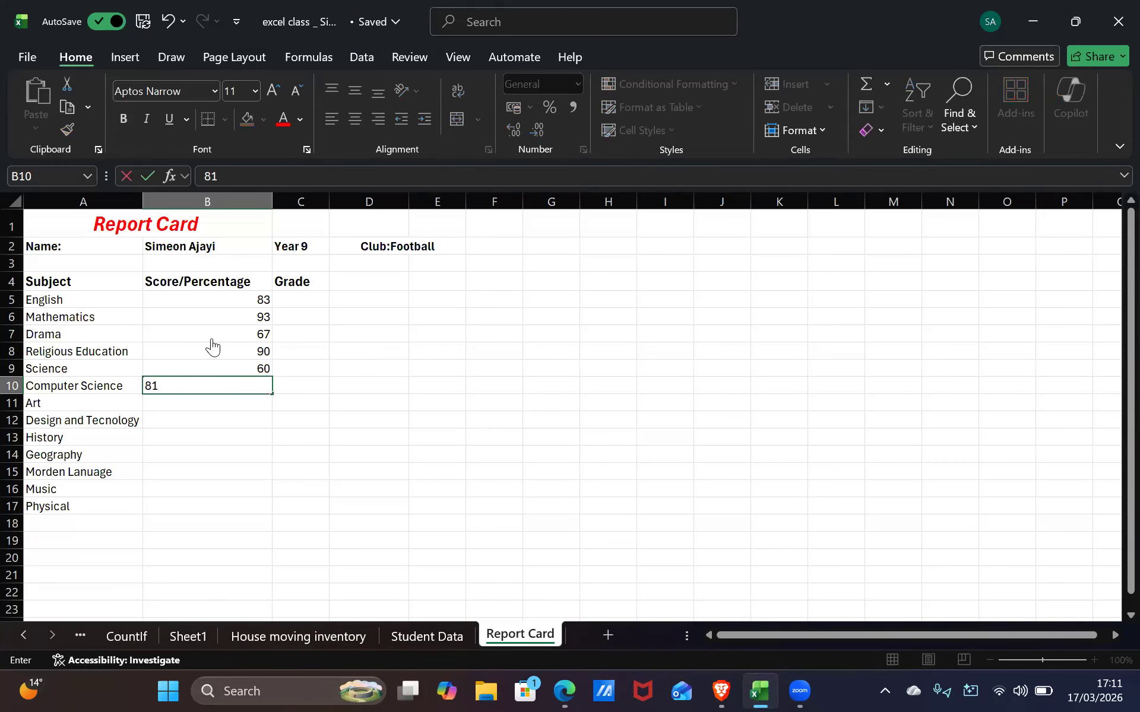
pyautogui.hotkey('alt', 'Tab')
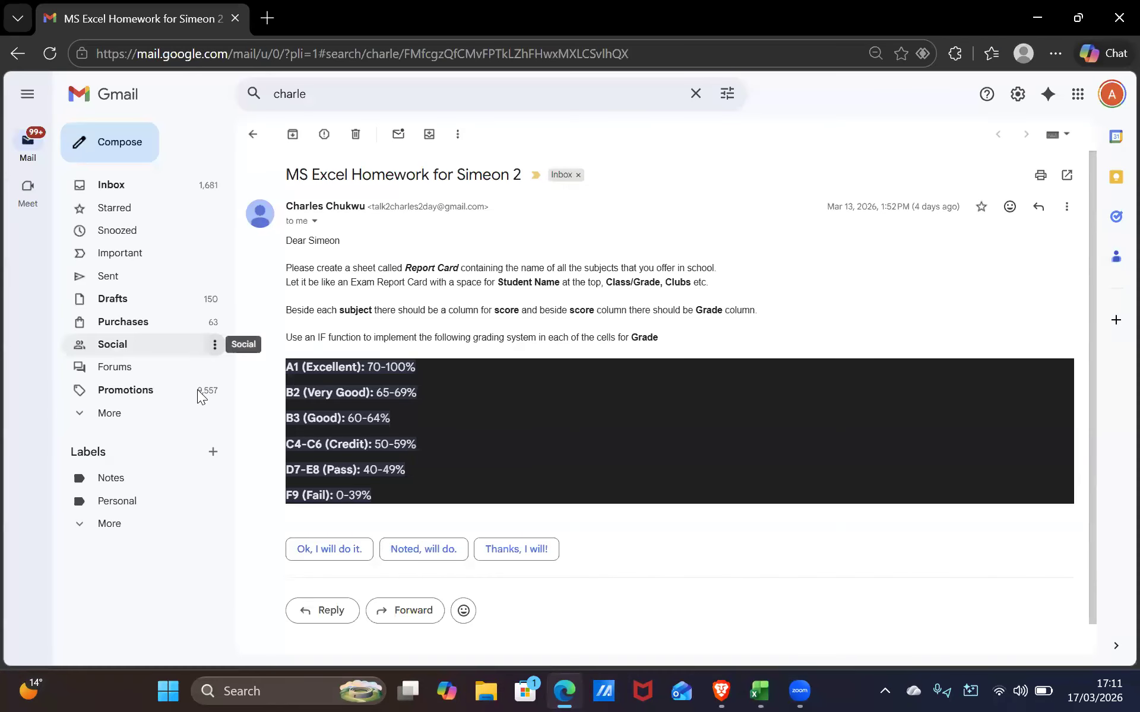
pyautogui.hotkey('alt', 'Tab')
pyautogui.hotkey('alt', 'Tab')
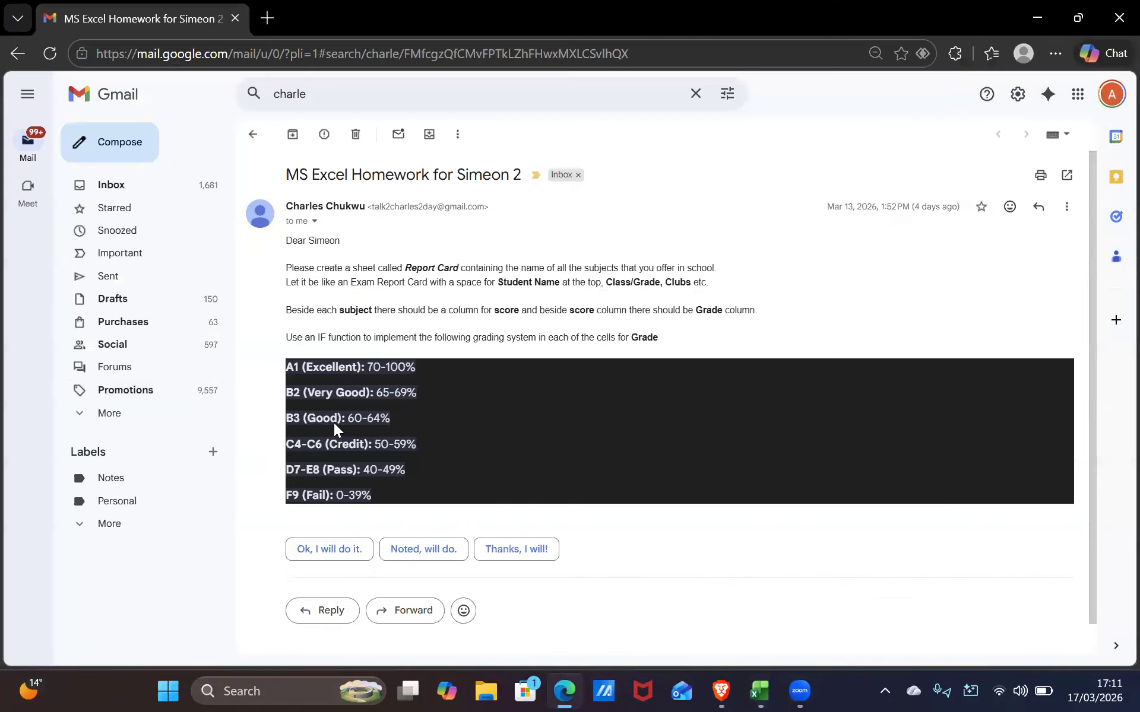
pyautogui.hotkey('alt', 'Tab')
pyautogui.hotkey('alt', 'Tab')
pyautogui.hotkey('alt', 'Tab')
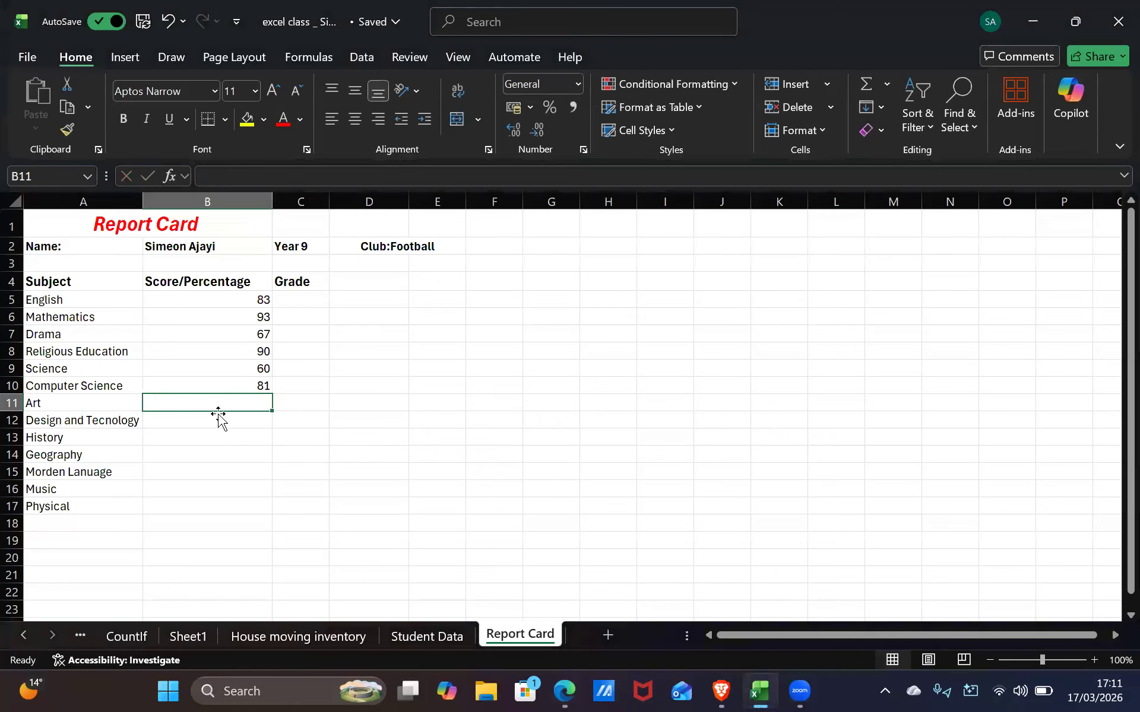
pyautogui.write('55')
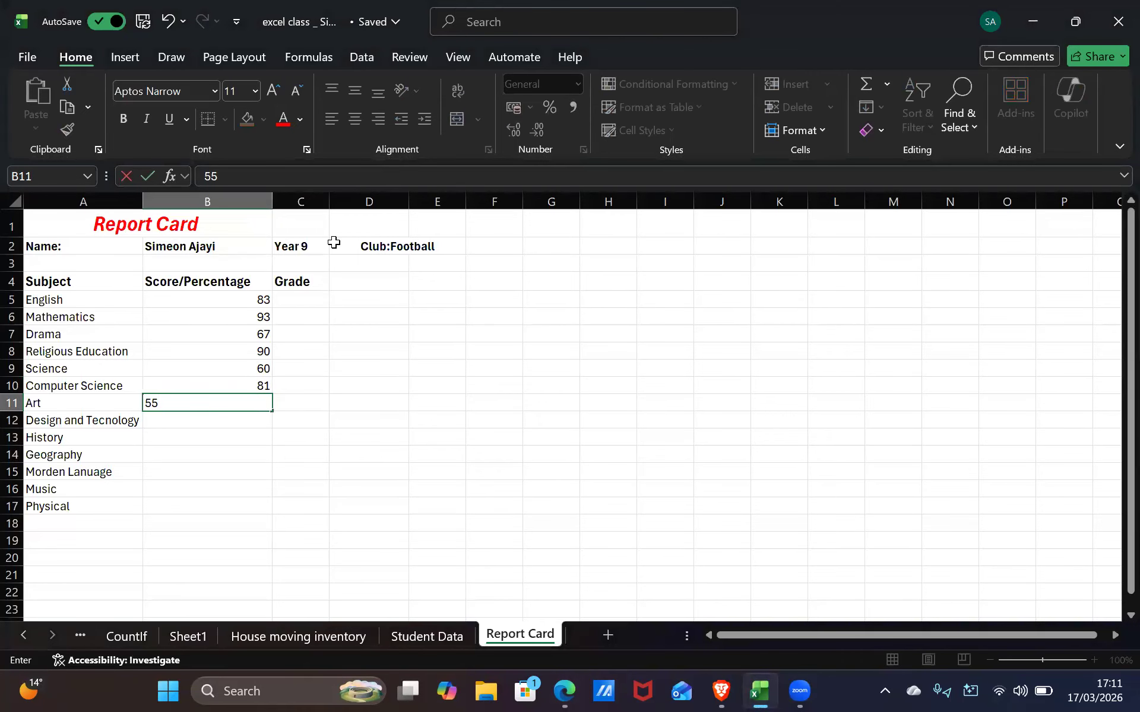
pyautogui.press('Return')
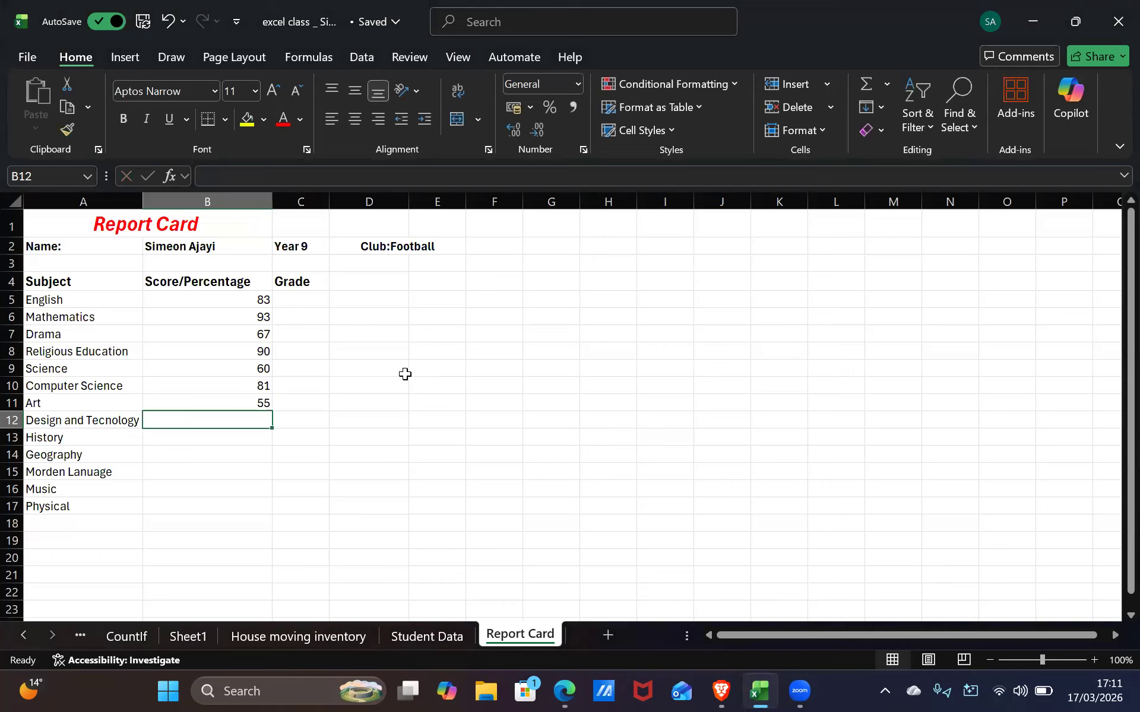
# Enter 74 for Design and Tecnology and 67 for History
pyautogui.write('74')
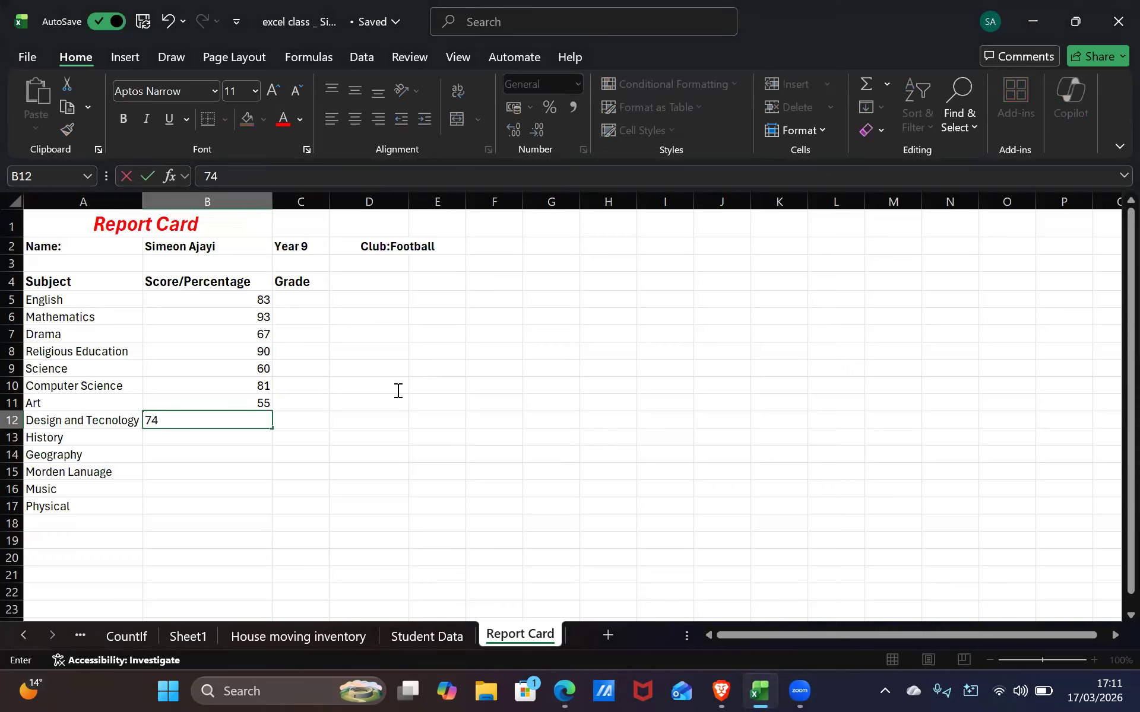
pyautogui.hotkey('alt', 'Tab')
pyautogui.hotkey('alt', 'Tab')
pyautogui.hotkey('alt', 'Tab')
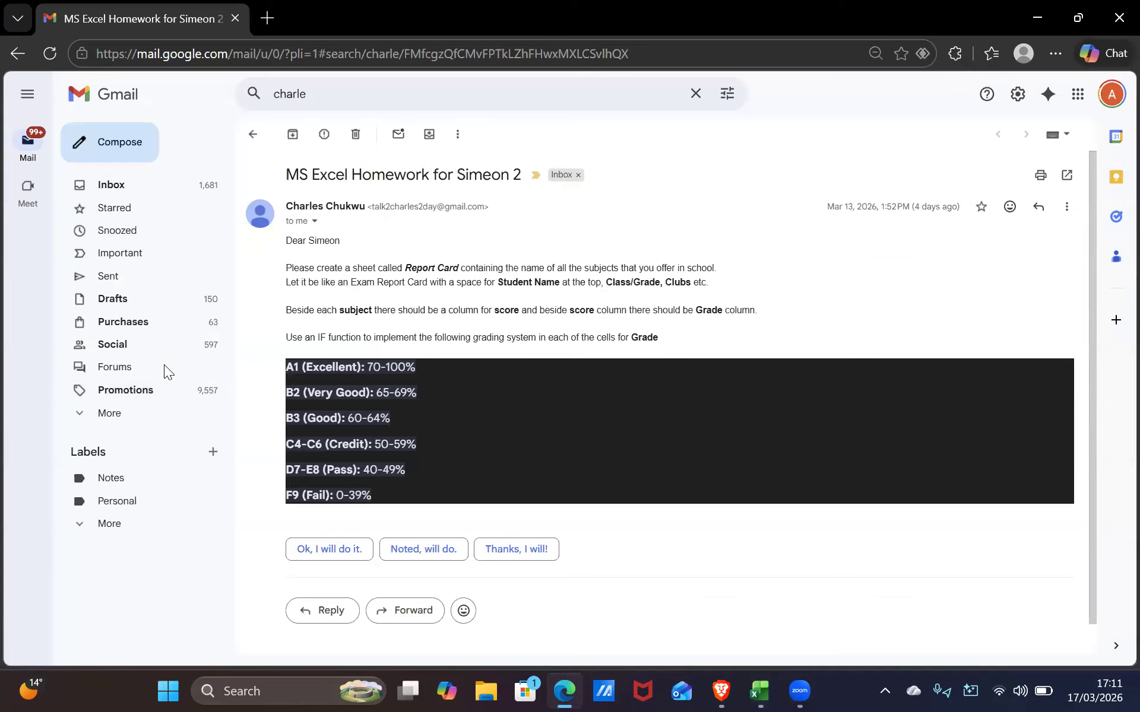
pyautogui.hotkey('alt', 'Tab')
pyautogui.click(195, 440)
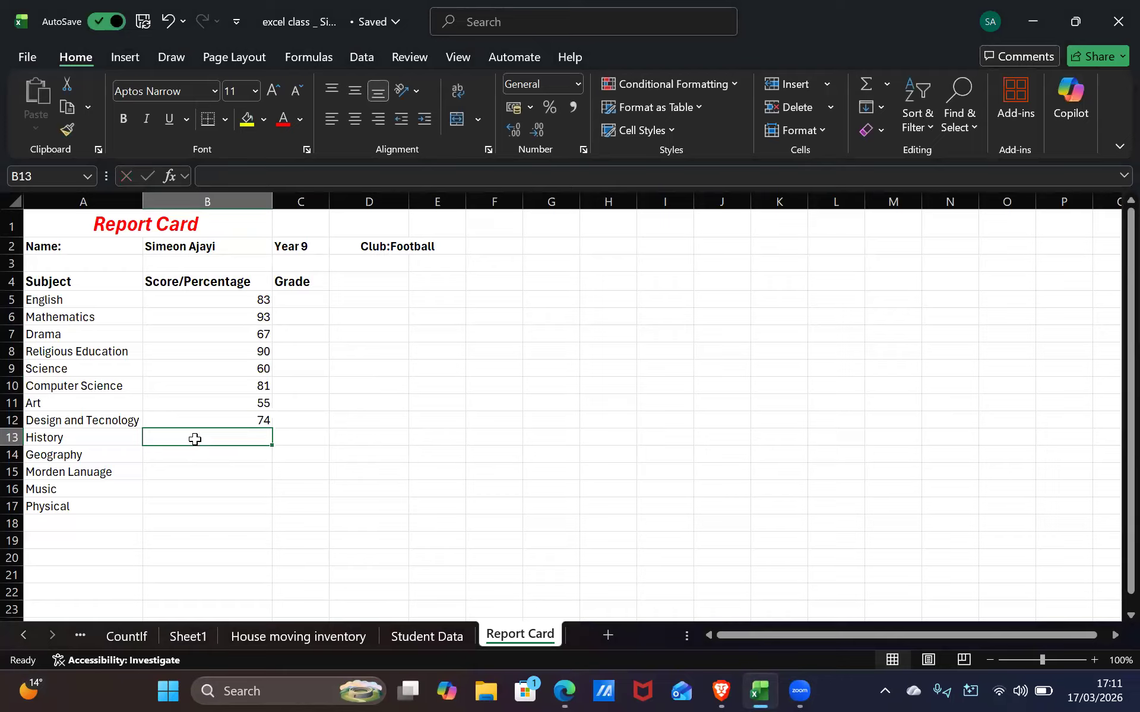
pyautogui.write('63')
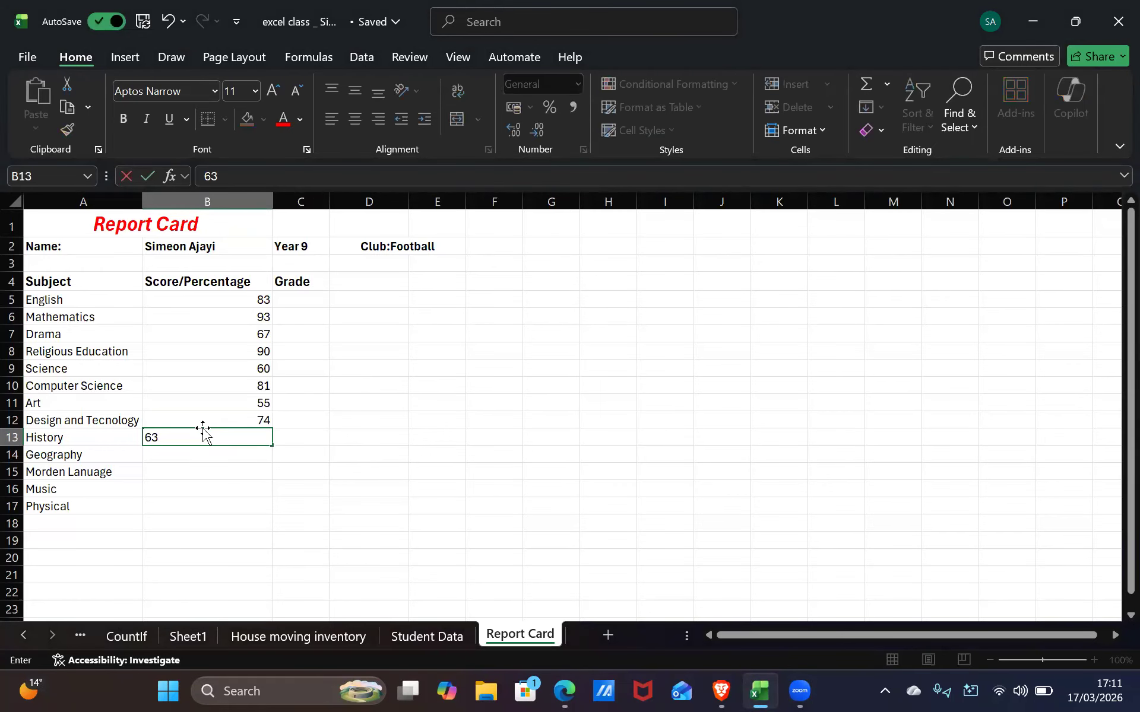
pyautogui.press('BackSpace')
pyautogui.write('7')
pyautogui.click(198, 456)
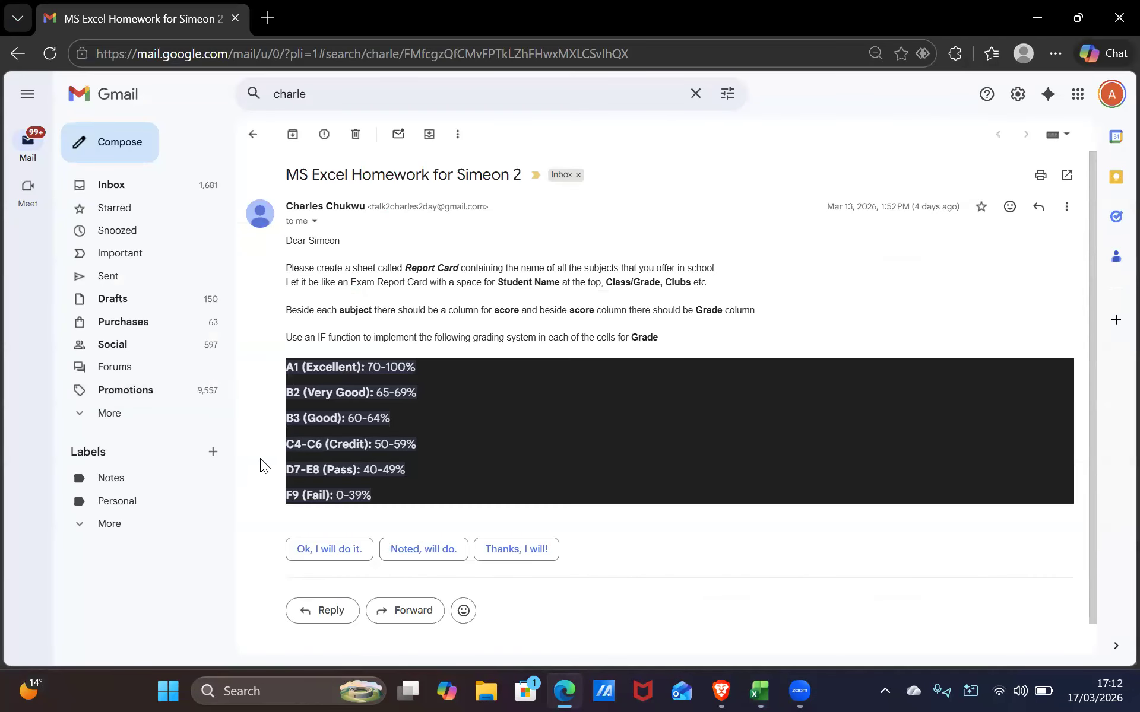
# Enter 70 for Geography and 77 for Morden Lanuage
pyautogui.hotkey('alt', 'Tab')
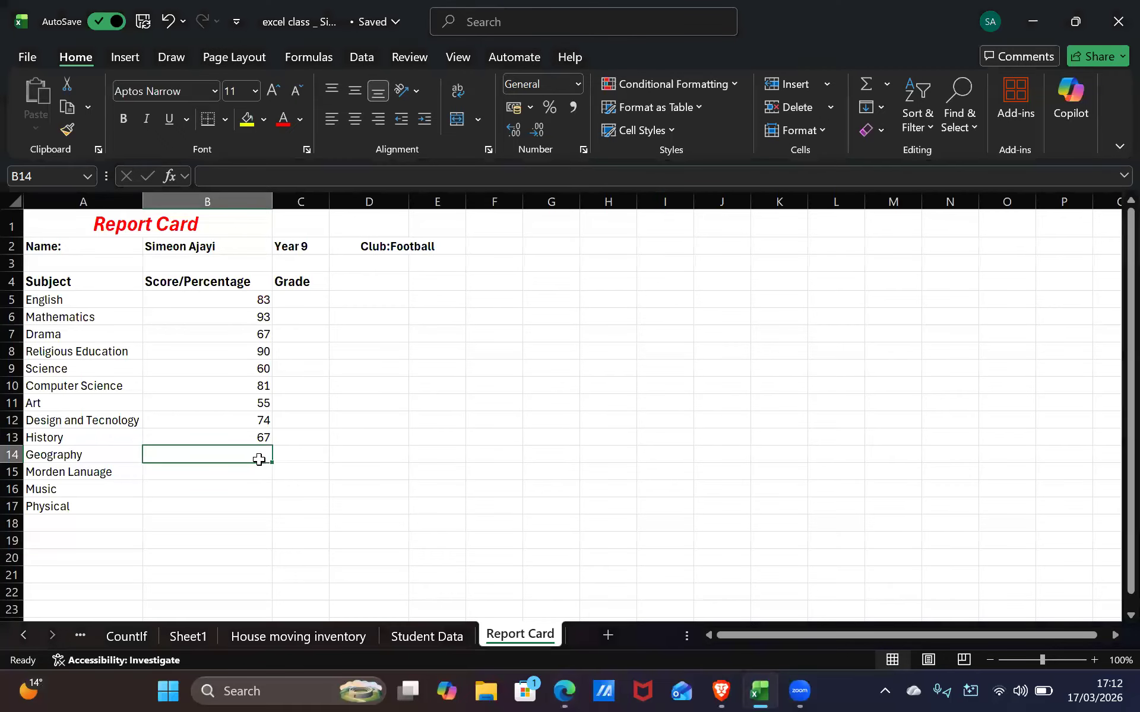
pyautogui.write('70')
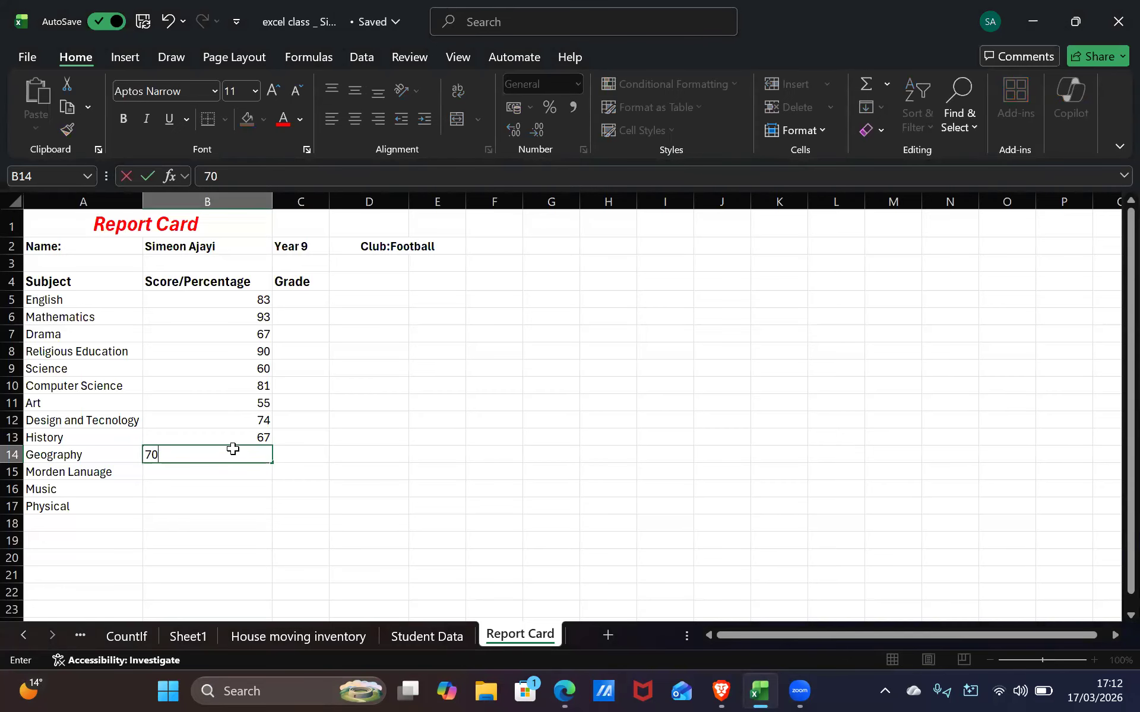
pyautogui.press('Return')
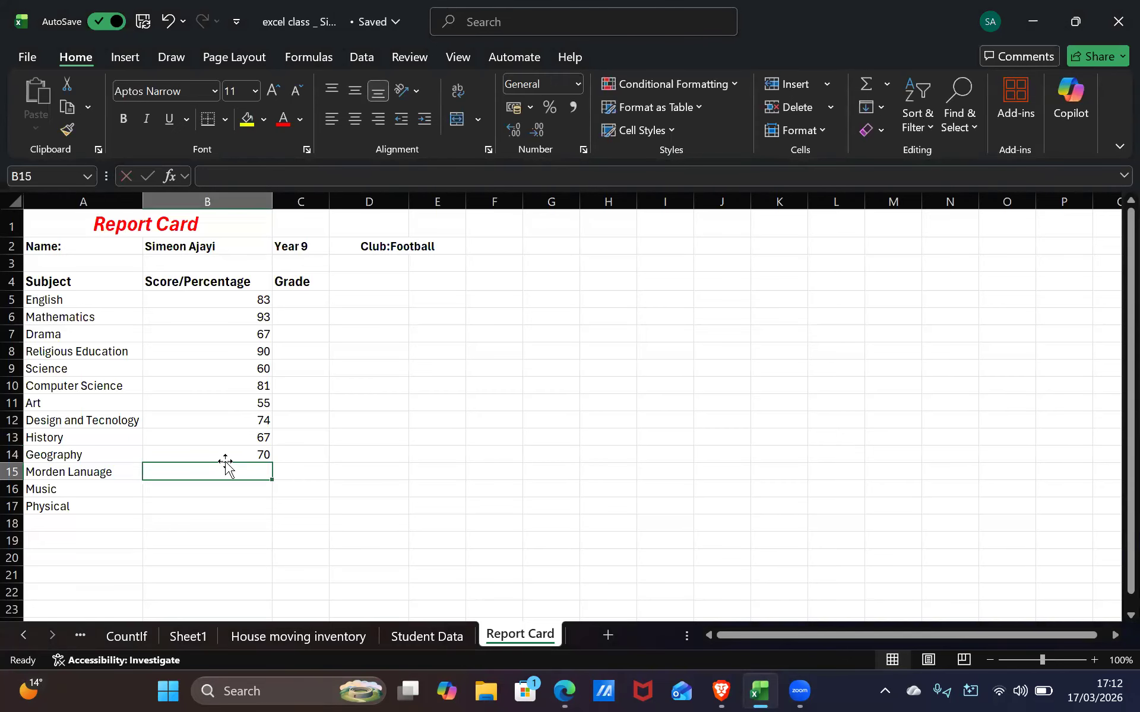
pyautogui.write('7')
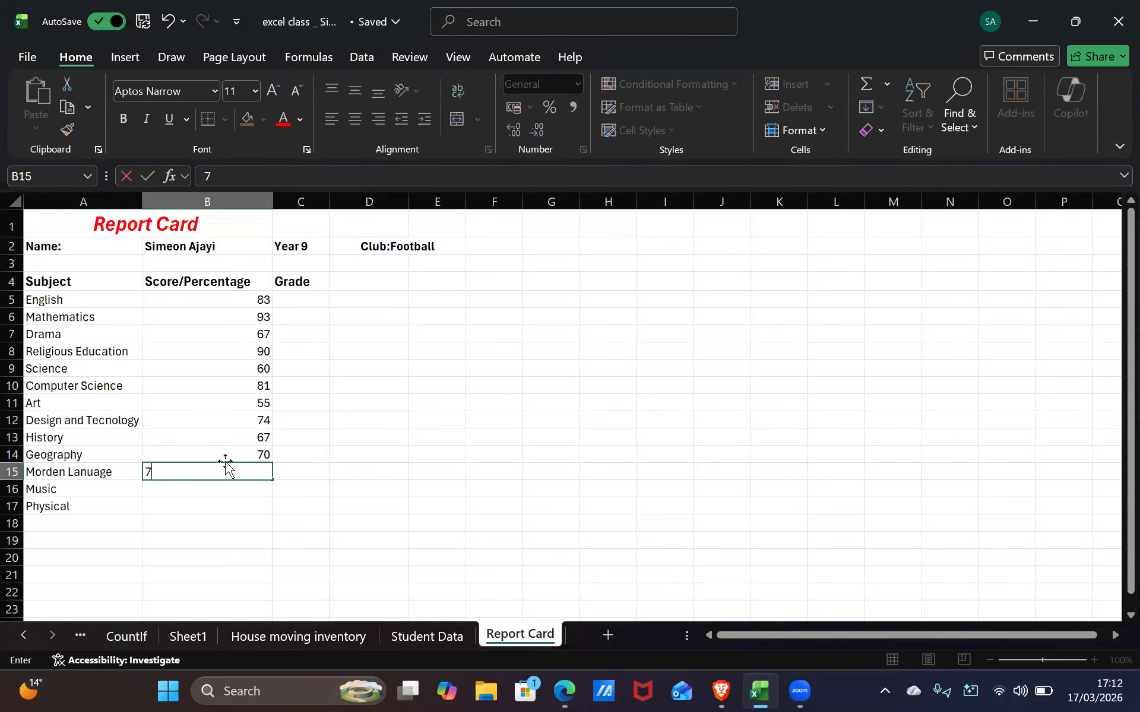
pyautogui.write('4')
pyautogui.press('BackSpace')
pyautogui.write('7')
pyautogui.press('Return')
pyautogui.hotkey('alt', 'Tab')
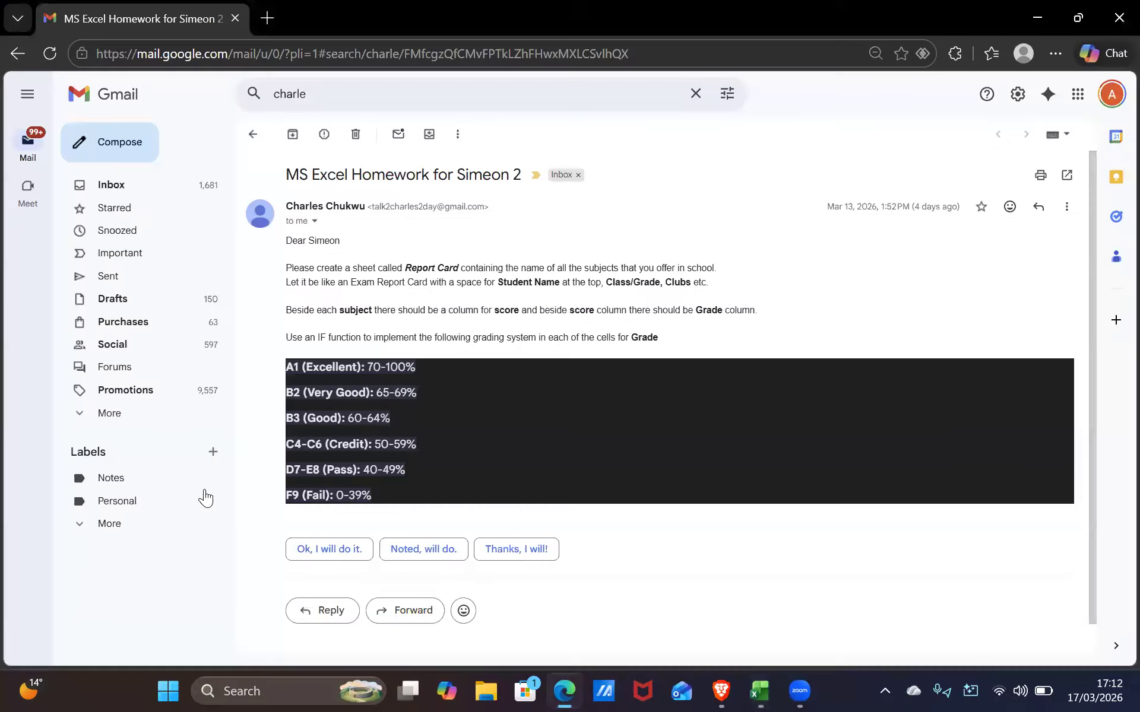
pyautogui.hotkey('alt', 'Tab')
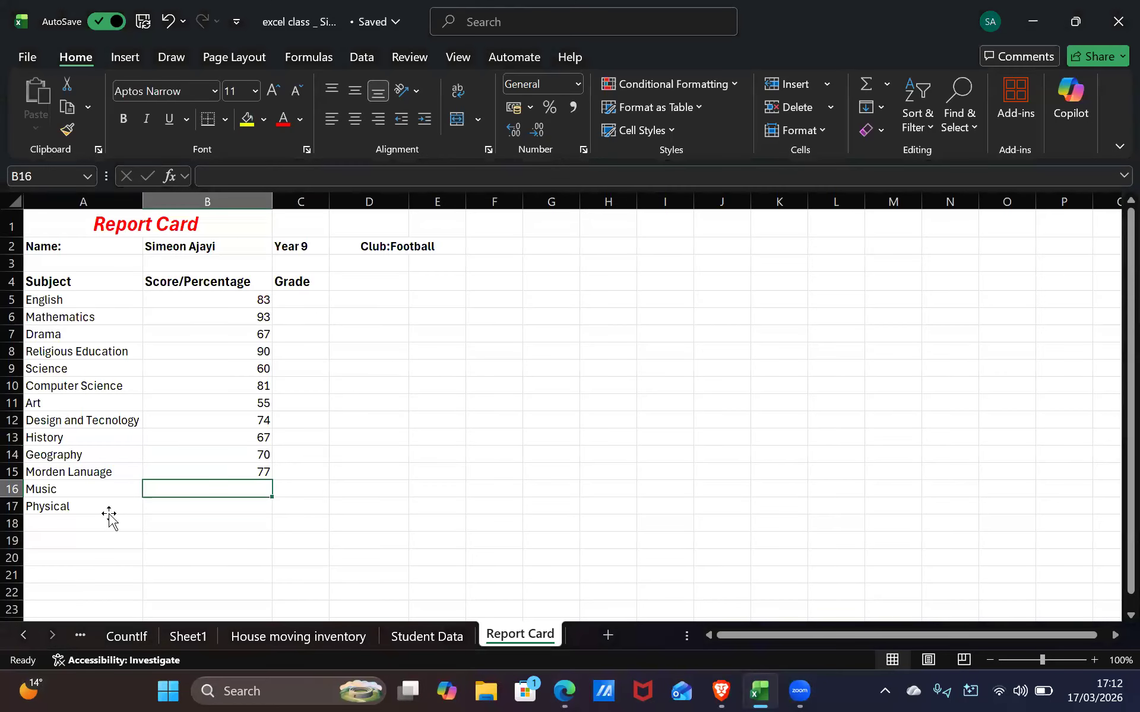
# Rename the Physical subject in A17 to Physical Education
pyautogui.click(109, 507)
pyautogui.doubleClick(107, 504)
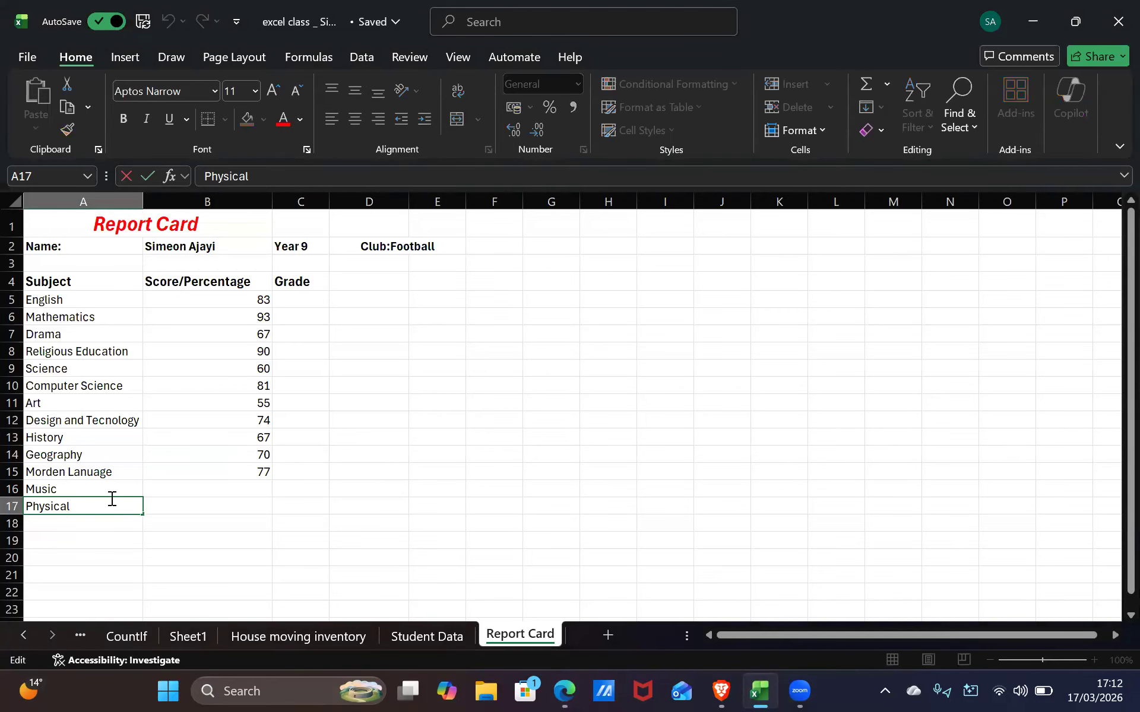
pyautogui.write('Education')
pyautogui.press('Return')
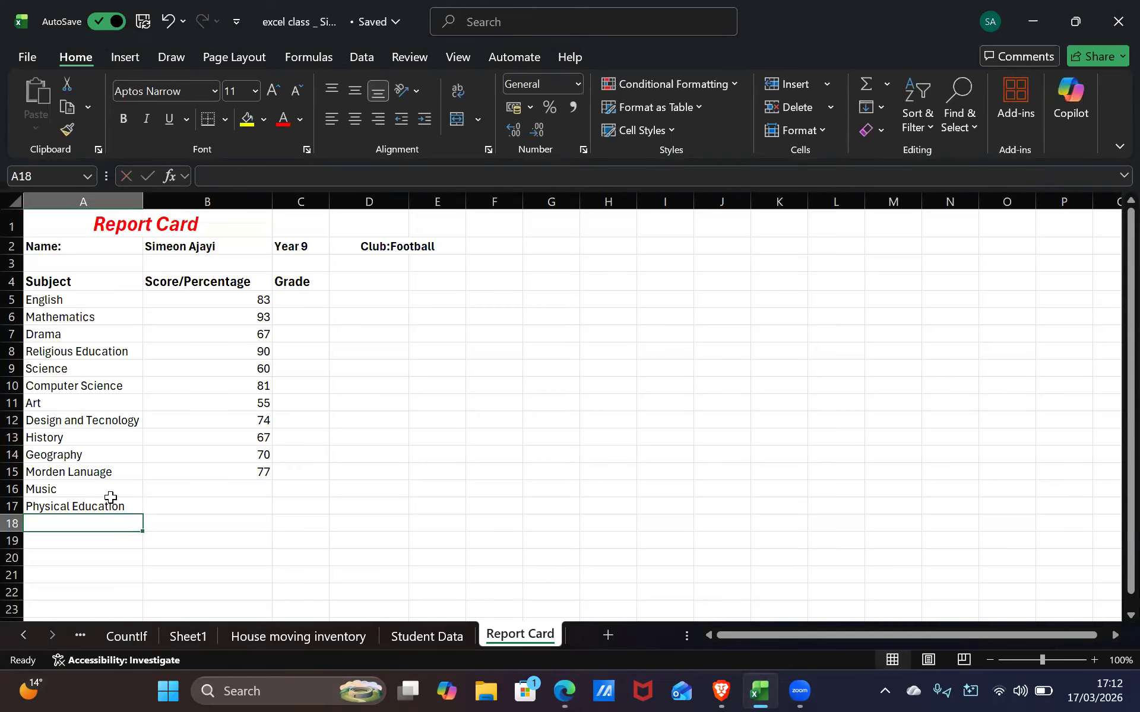
pyautogui.click(247, 501)
pyautogui.click(246, 488)
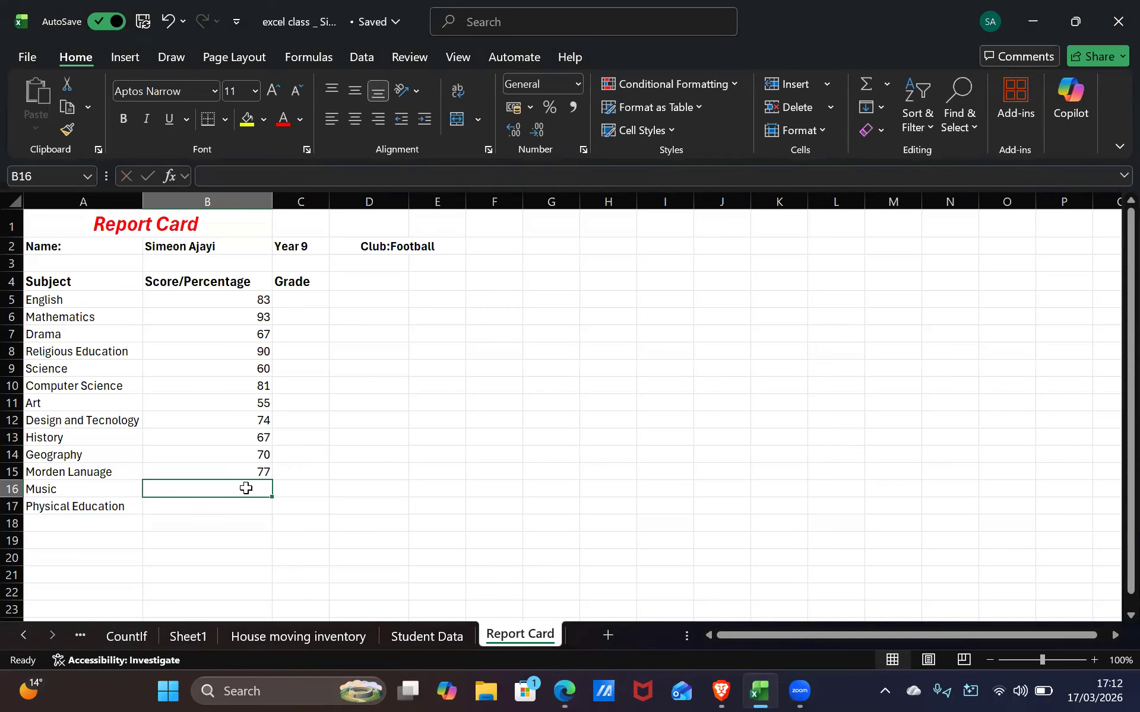
pyautogui.hotkey('alt', 'Tab')
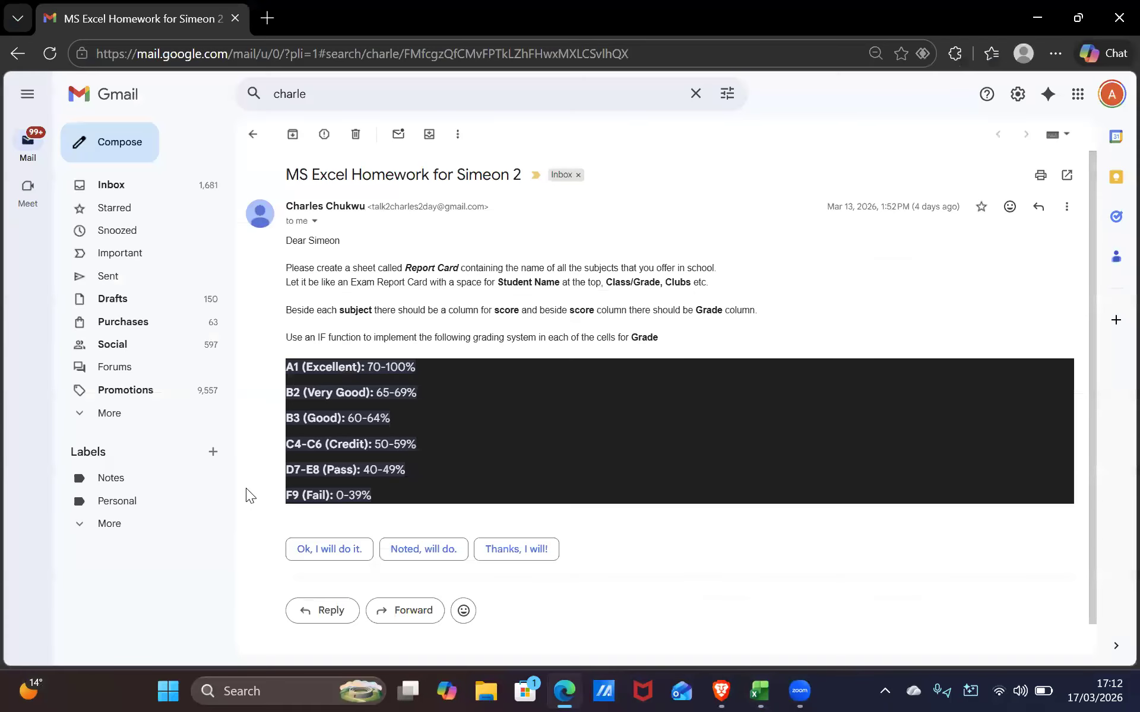
pyautogui.hotkey('alt', 'Tab')
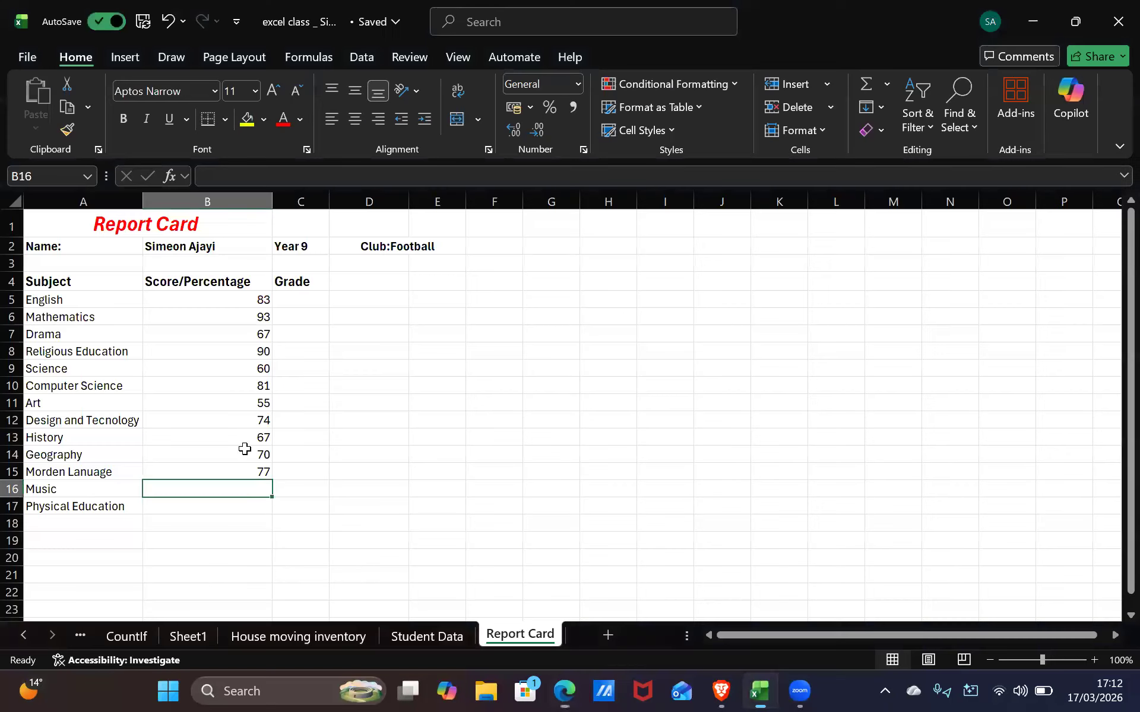
pyautogui.click(305, 490)
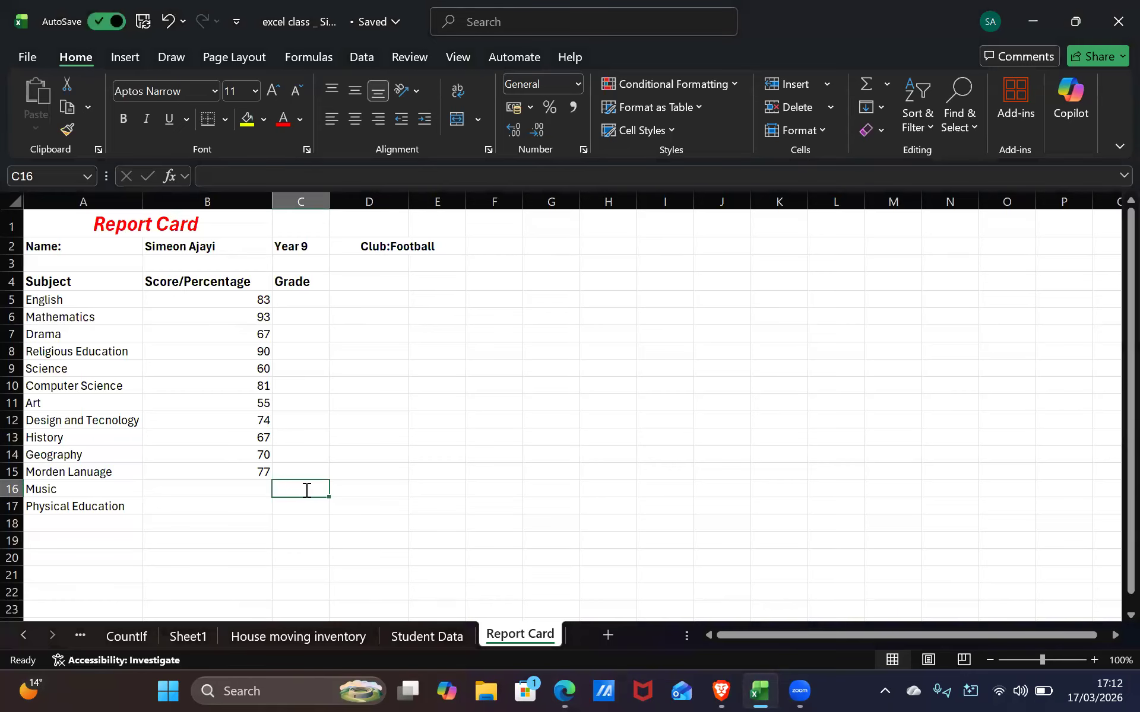
# Enter Ungradeable in the Grade column and auto-fit column C to fit it
pyautogui.write('u')
pyautogui.press('BackSpace')
pyautogui.write('U')
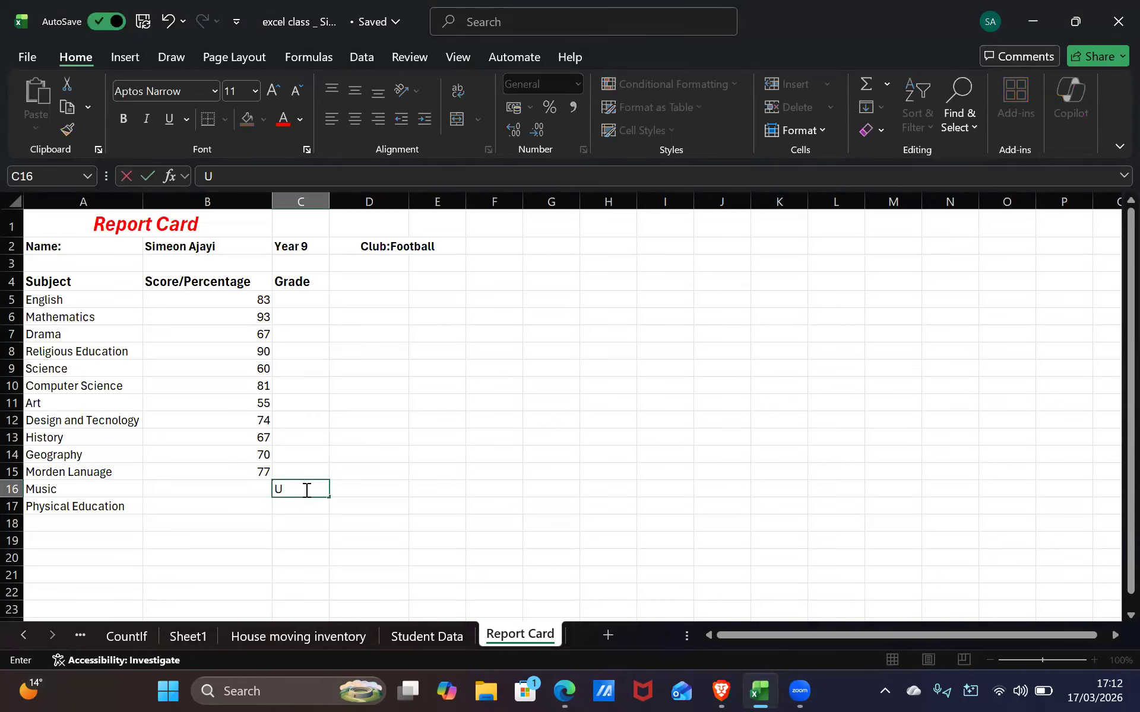
pyautogui.write('ngradeable')
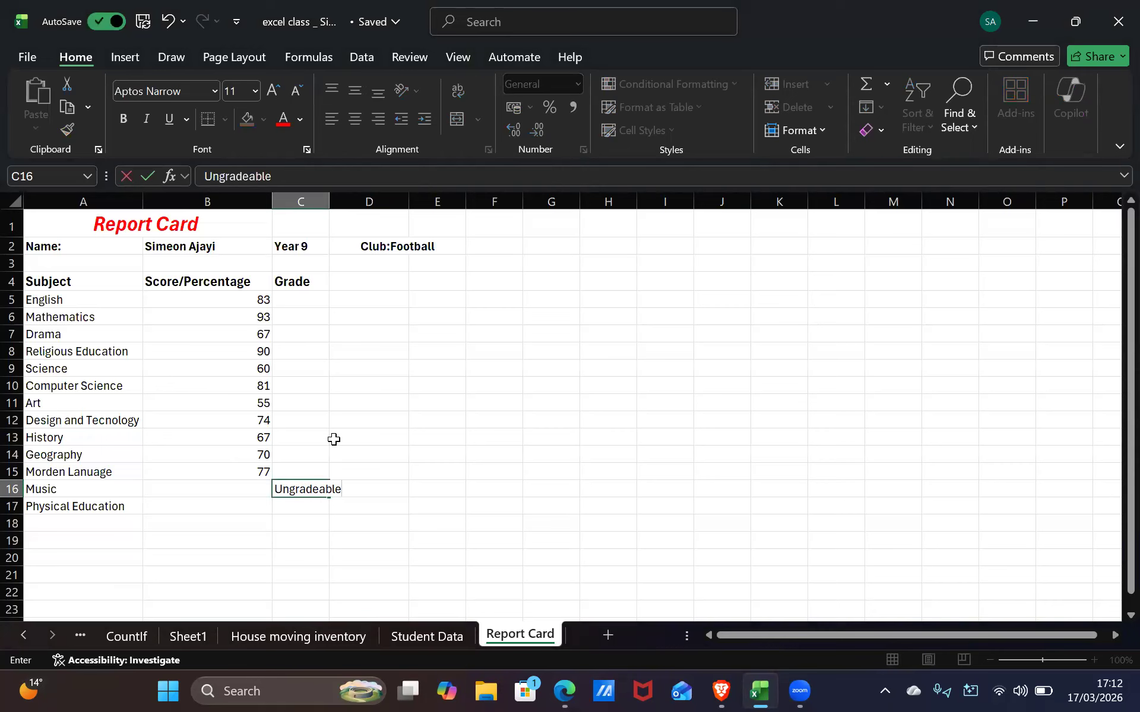
pyautogui.click(331, 200)
pyautogui.doubleClick(330, 201)
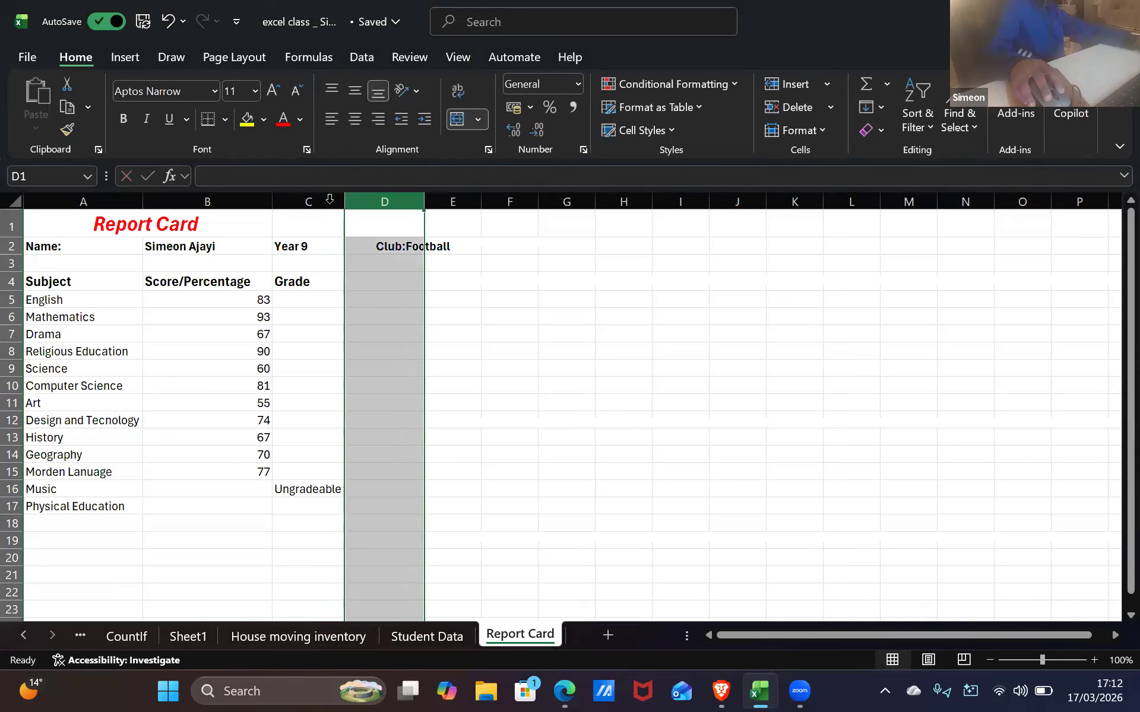
# Score Music 87 and move Ungradeable from Music's grade to Physical Education's grade in C17
pyautogui.click(261, 485)
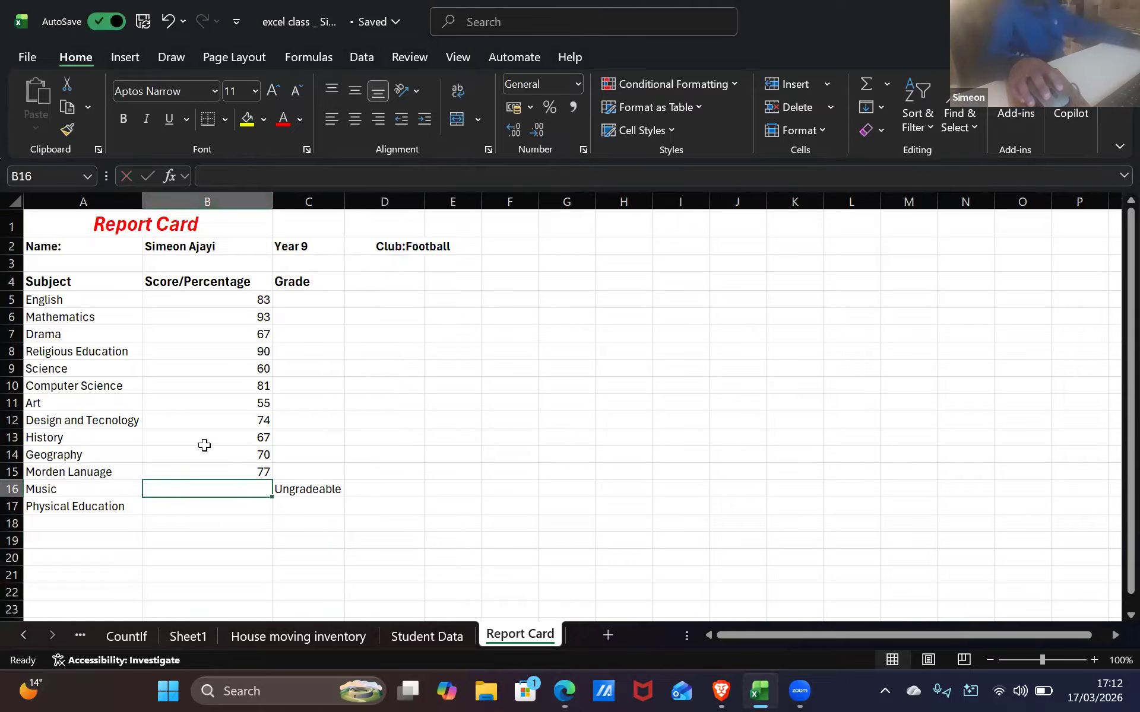
pyautogui.write('8')
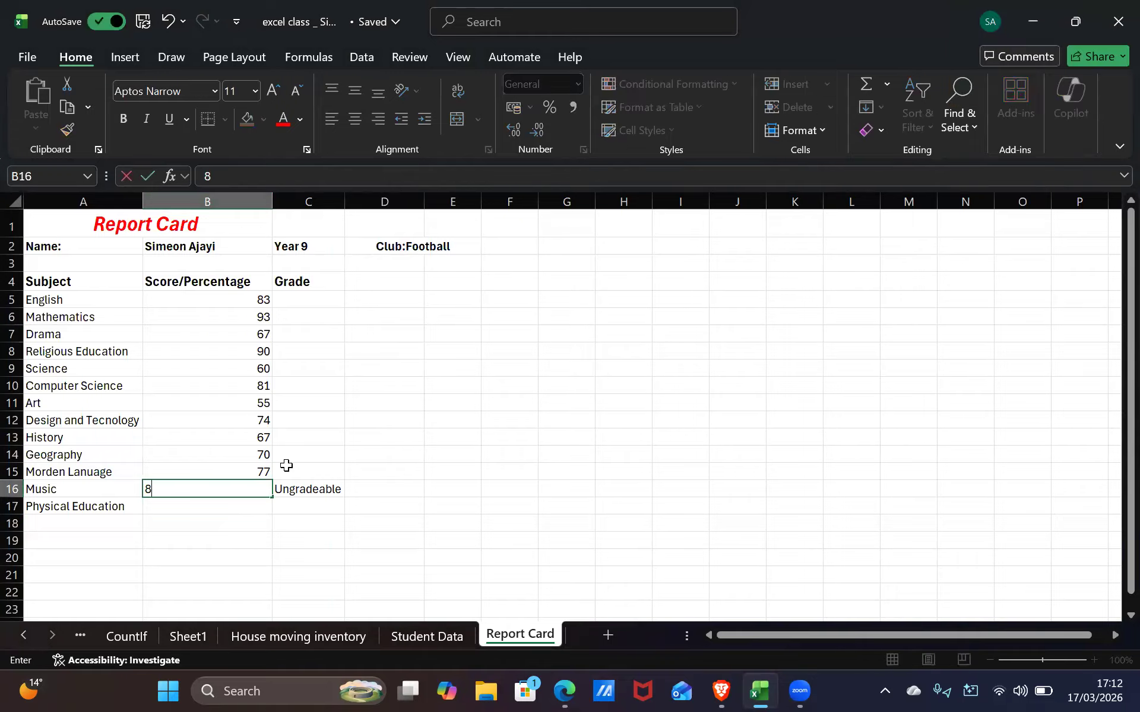
pyautogui.write('7')
pyautogui.click(317, 496)
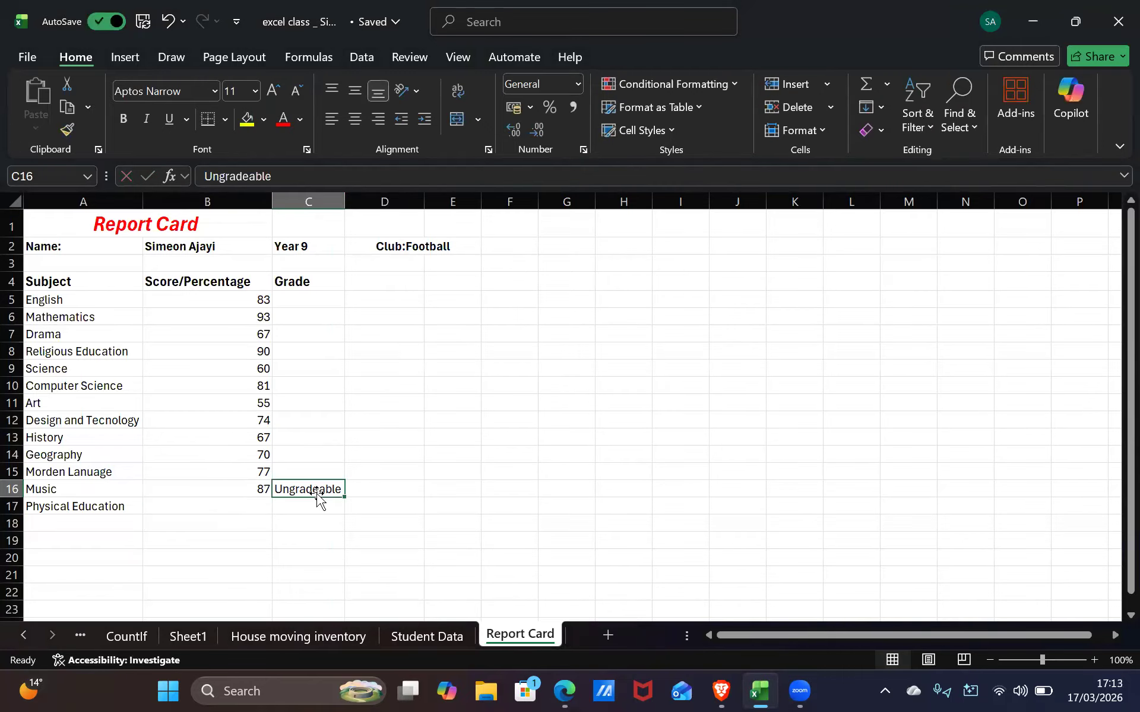
pyautogui.press('Delete')
pyautogui.click(287, 503)
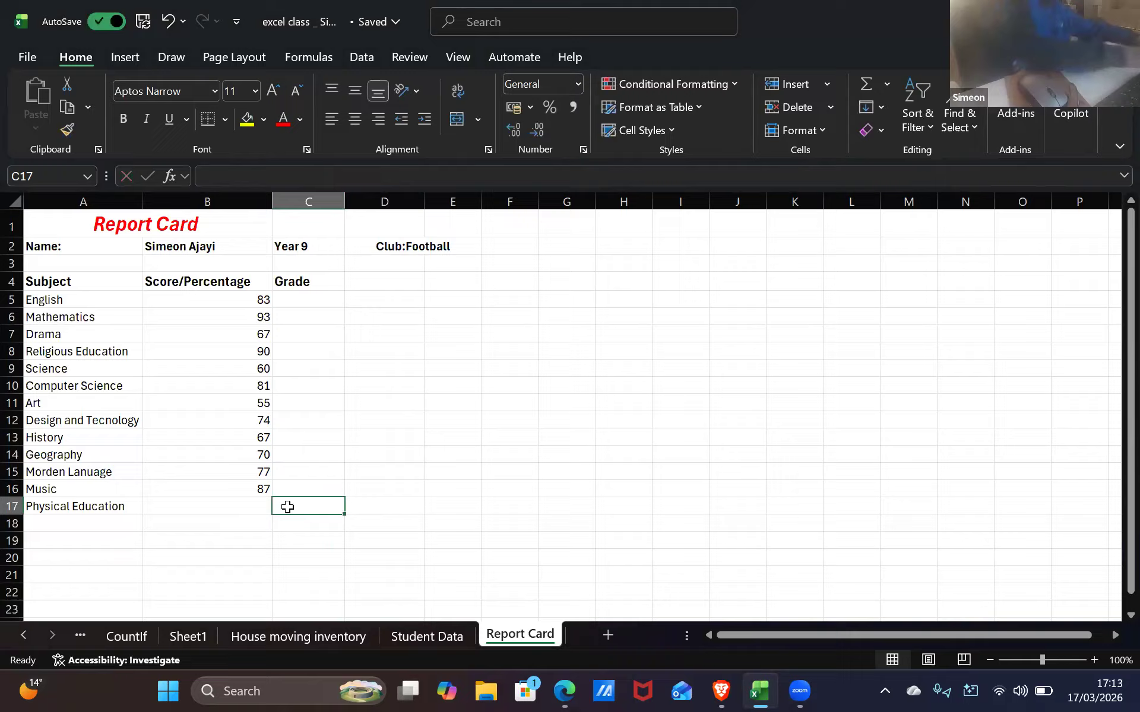
pyautogui.write('Ungra')
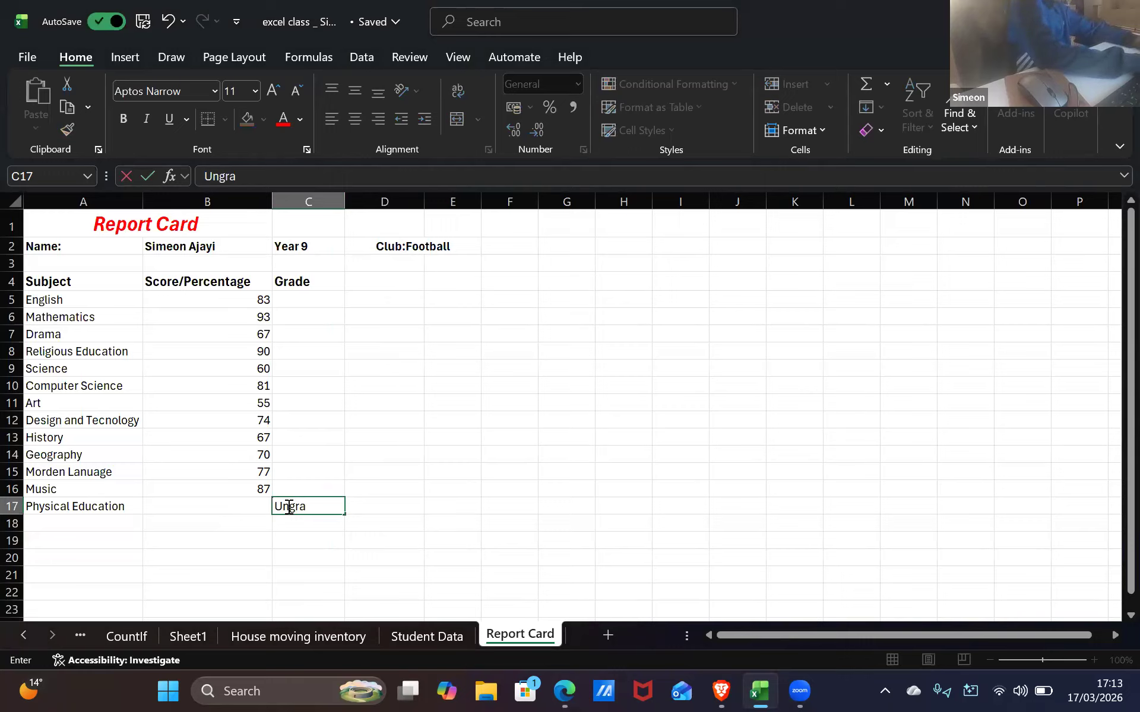
pyautogui.write('deable')
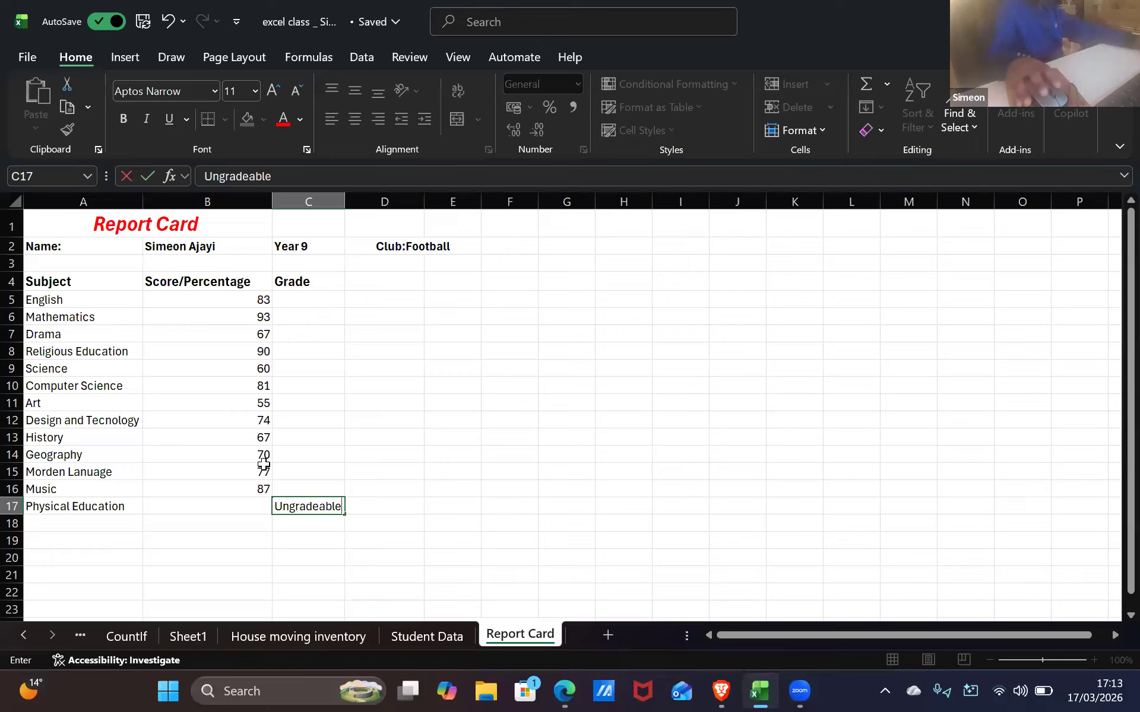
pyautogui.click(450, 395)
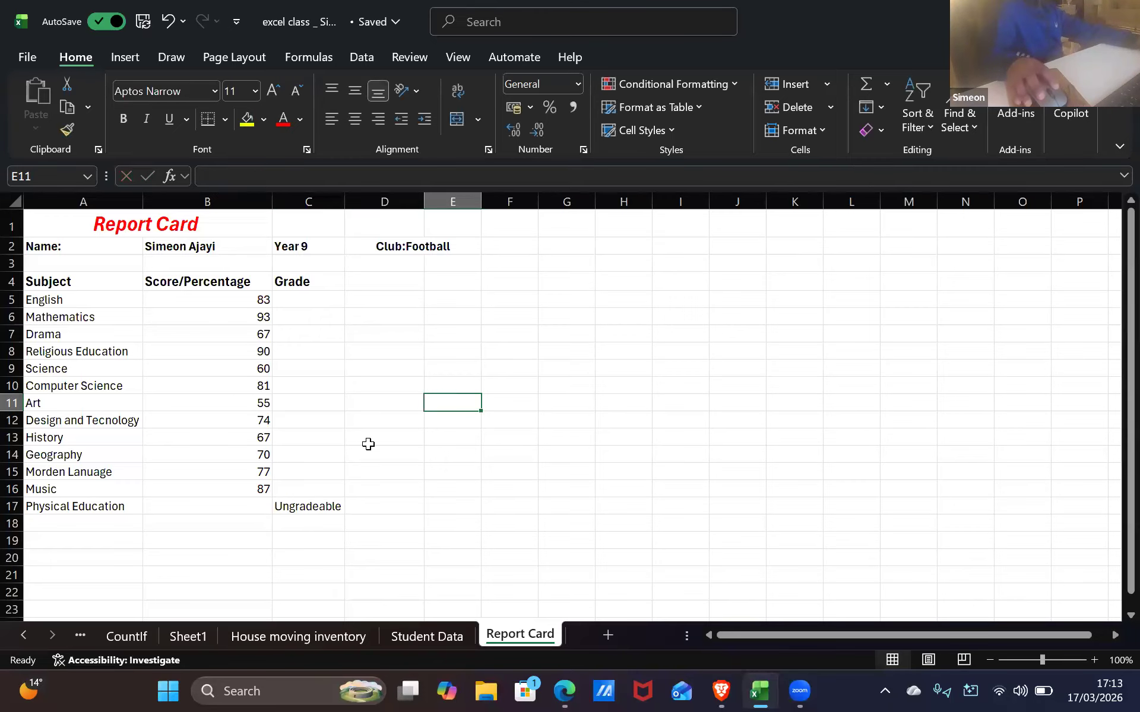
pyautogui.click(241, 506)
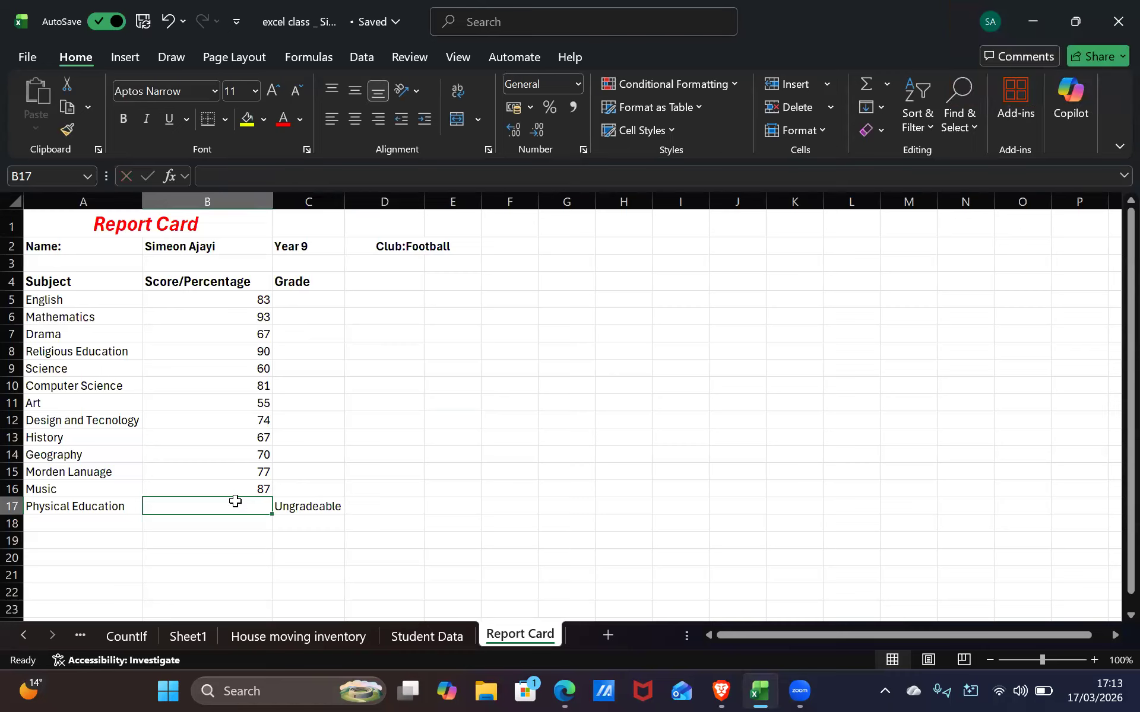
# Replace the 'Can't be marked' draft in B17 with Unmarkable as Physical Education's score
pyautogui.write('V')
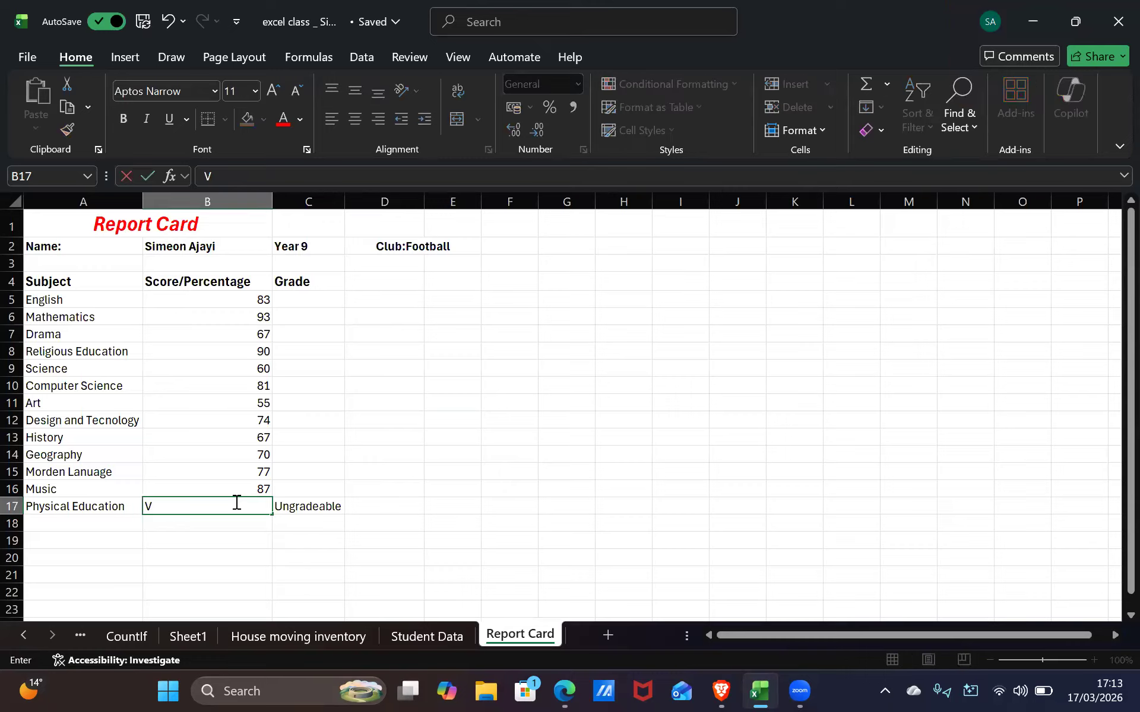
pyautogui.press('BackSpace')
pyautogui.write('Can ')
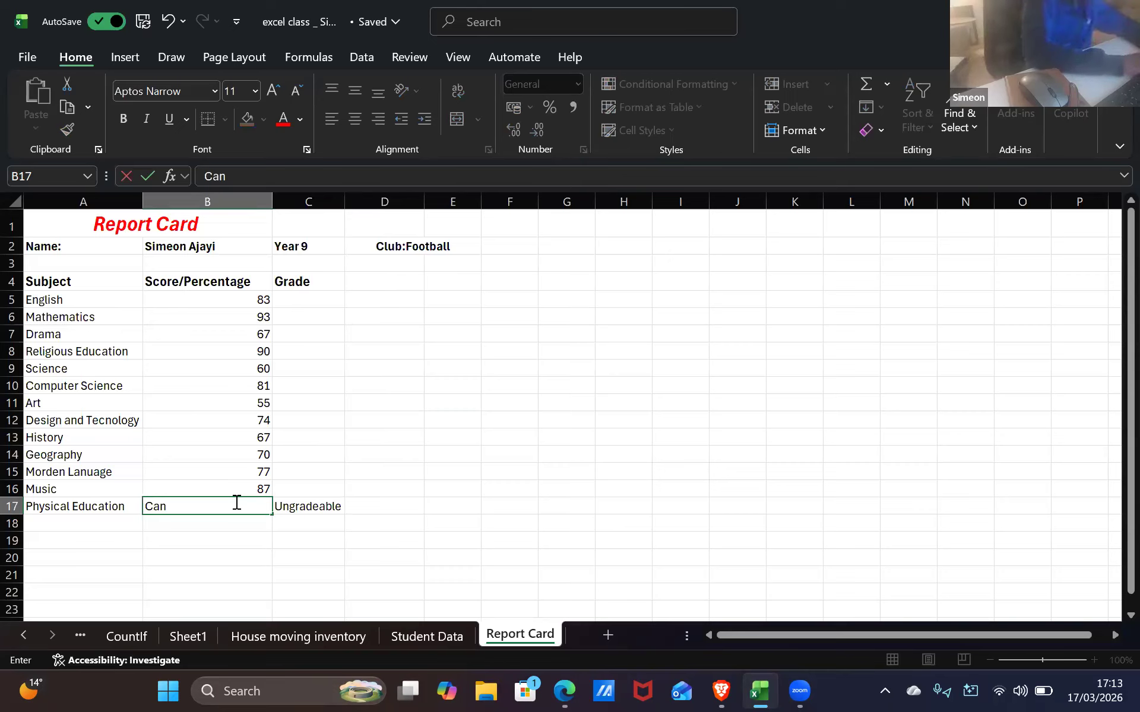
pyautogui.write('not be ')
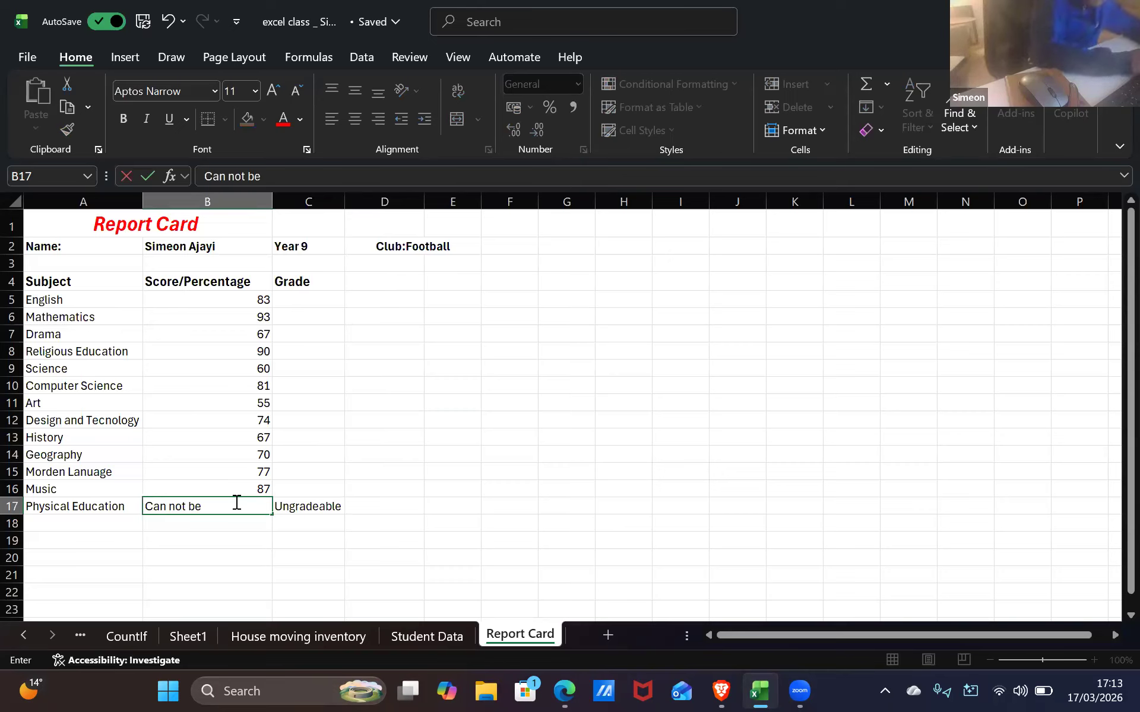
pyautogui.write('marke')
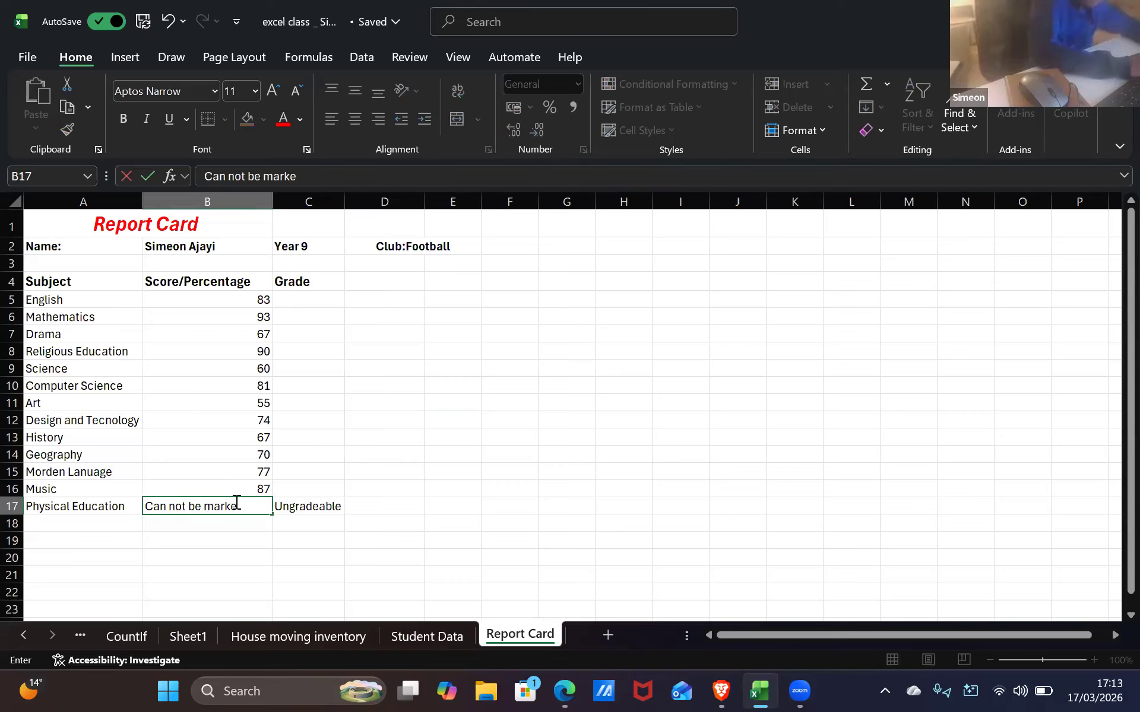
pyautogui.write('d b')
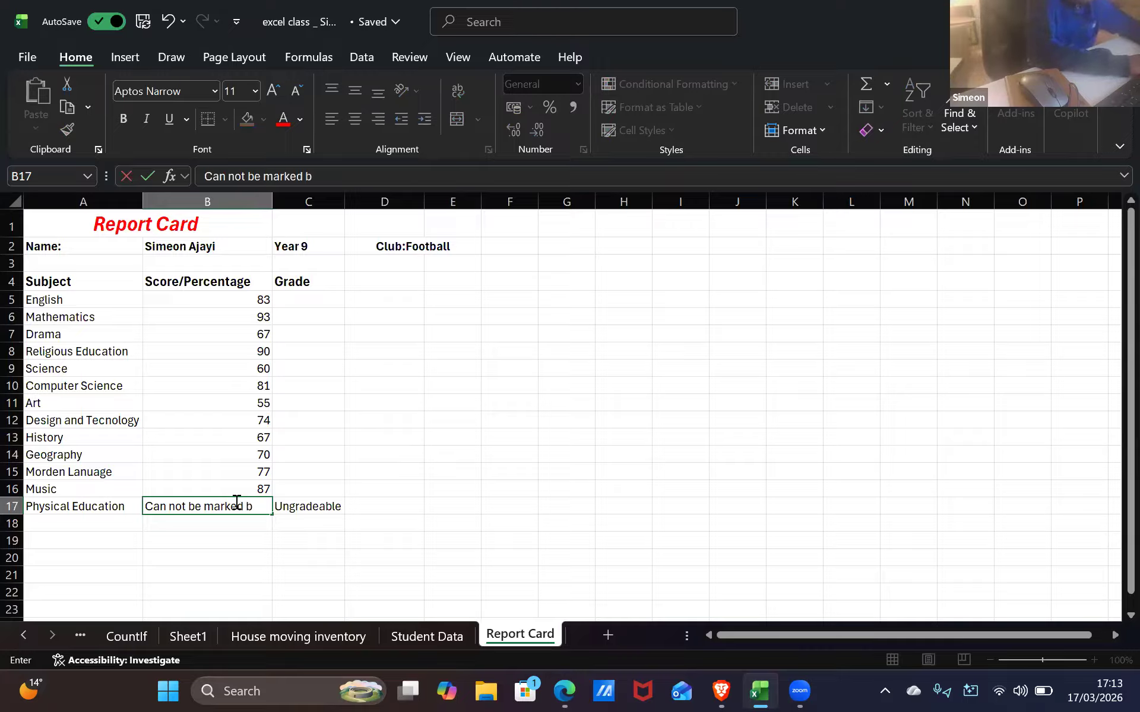
pyautogui.press('BackSpace')
pyautogui.press('BackSpace')
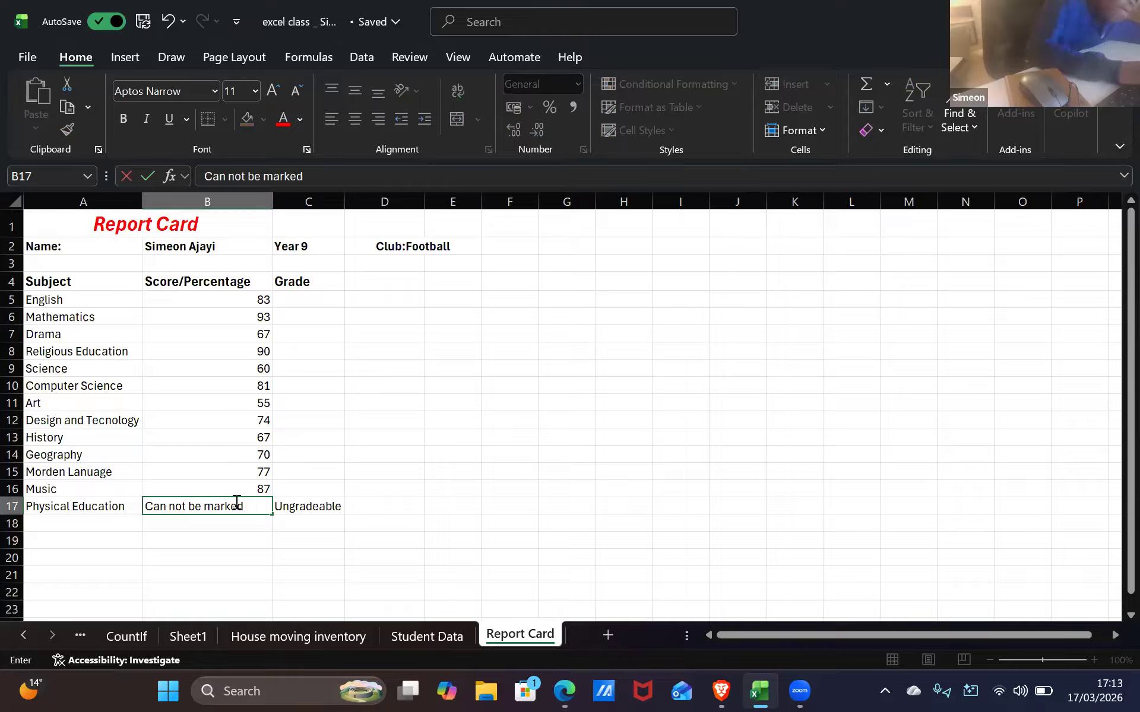
pyautogui.press('BackSpace')
pyautogui.press('BackSpace')
pyautogui.press('BackSpace')
pyautogui.press('BackSpace')
pyautogui.press('BackSpace')
pyautogui.press('BackSpace')
pyautogui.press('BackSpace')
pyautogui.press('BackSpace')
pyautogui.press('BackSpace')
pyautogui.press('BackSpace')
pyautogui.press('BackSpace')
pyautogui.press('BackSpace')
pyautogui.press('BackSpace')
pyautogui.press('BackSpace')
pyautogui.press('BackSpace')
pyautogui.press('BackSpace')
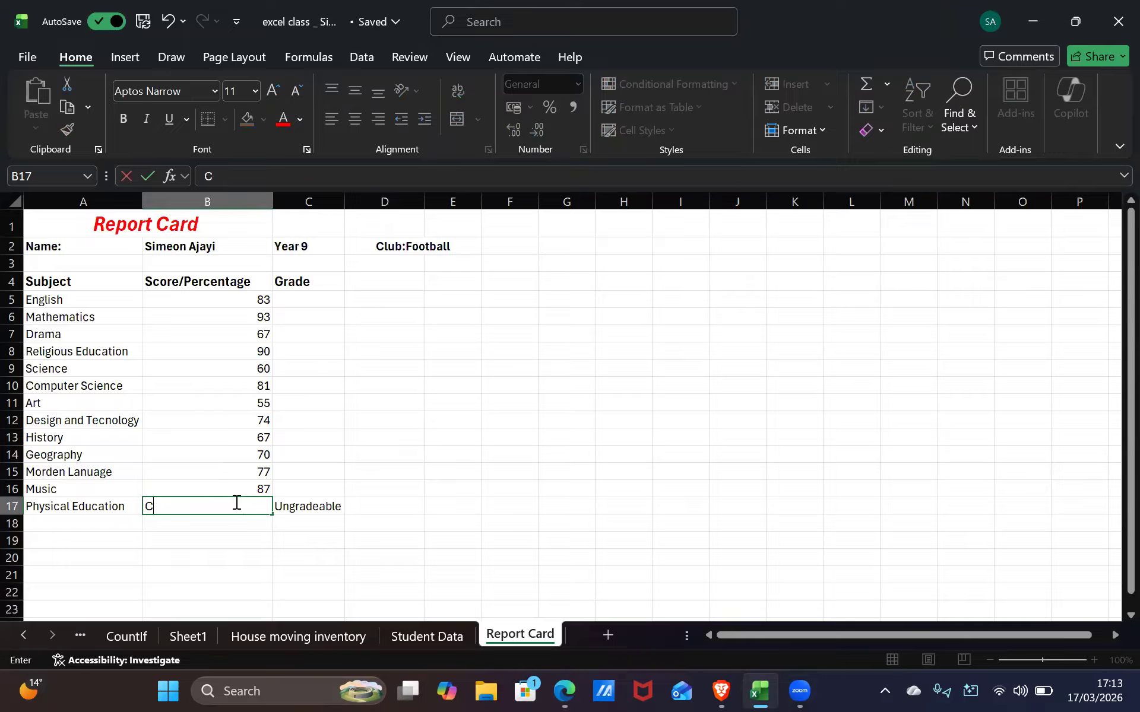
pyautogui.write("an't be marked")
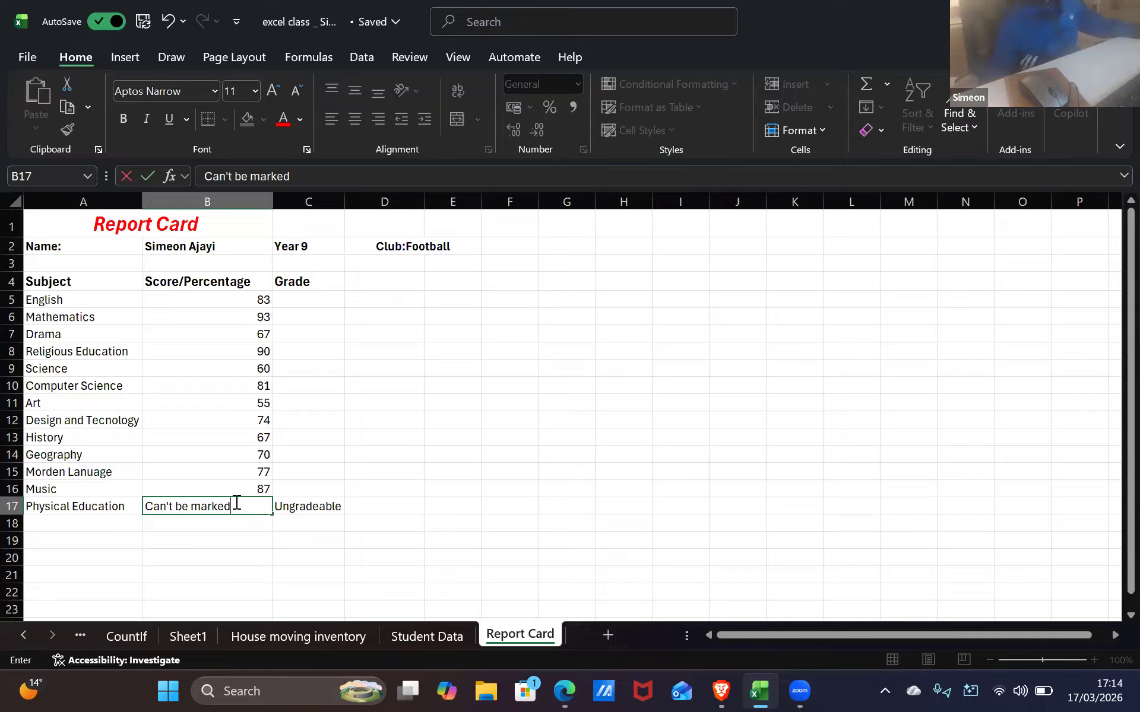
pyautogui.press('BackSpace')
pyautogui.press('BackSpace')
pyautogui.press('BackSpace')
pyautogui.press('BackSpace')
pyautogui.press('BackSpace')
pyautogui.press('BackSpace')
pyautogui.press('BackSpace')
pyautogui.press('BackSpace')
pyautogui.press('BackSpace')
pyautogui.press('BackSpace')
pyautogui.press('BackSpace')
pyautogui.press('BackSpace')
pyautogui.press('BackSpace')
pyautogui.press('BackSpace')
pyautogui.press('BackSpace')
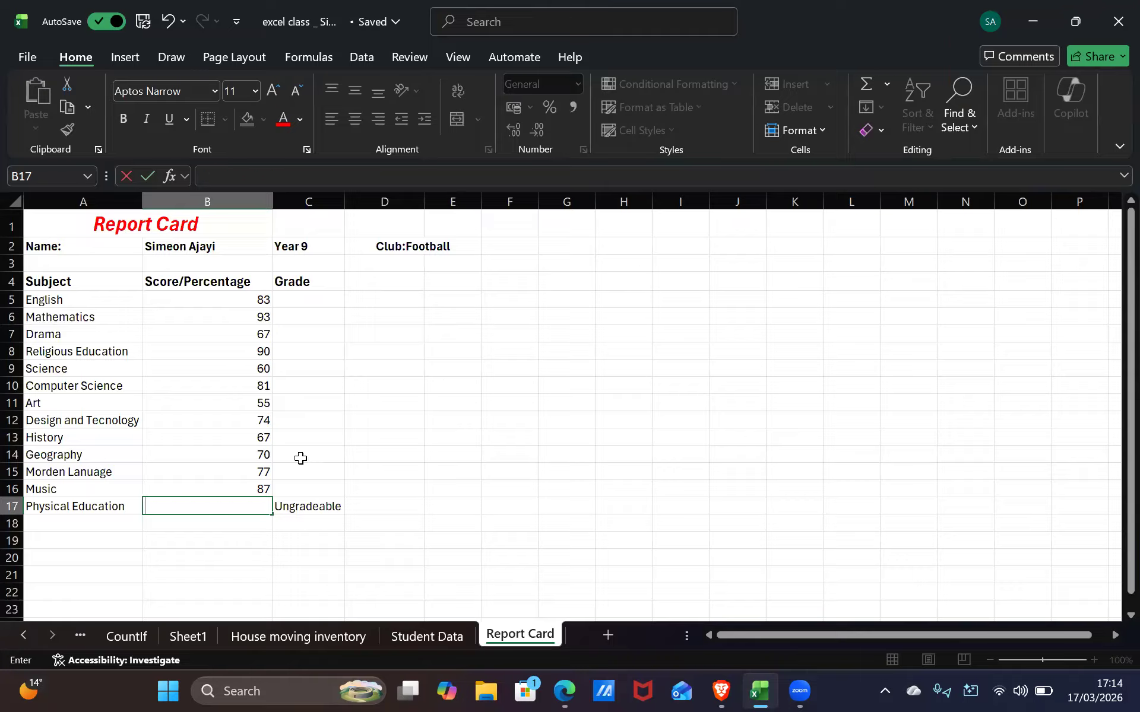
pyautogui.write('Unmarkable')
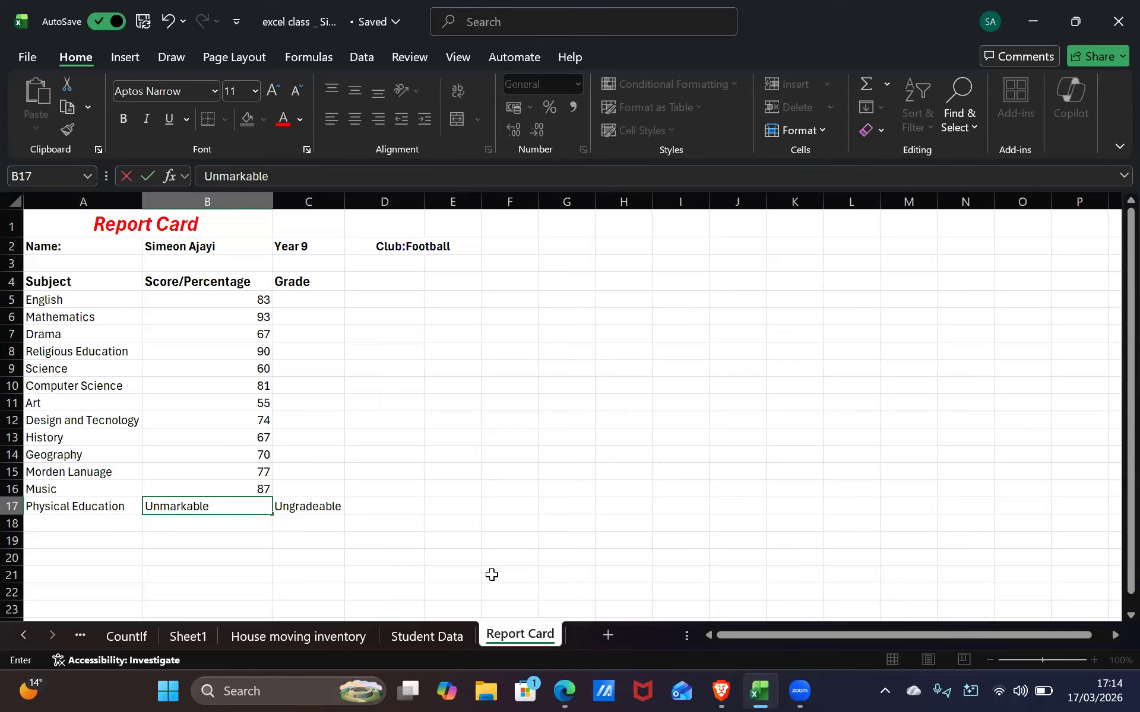
pyautogui.click(511, 554)
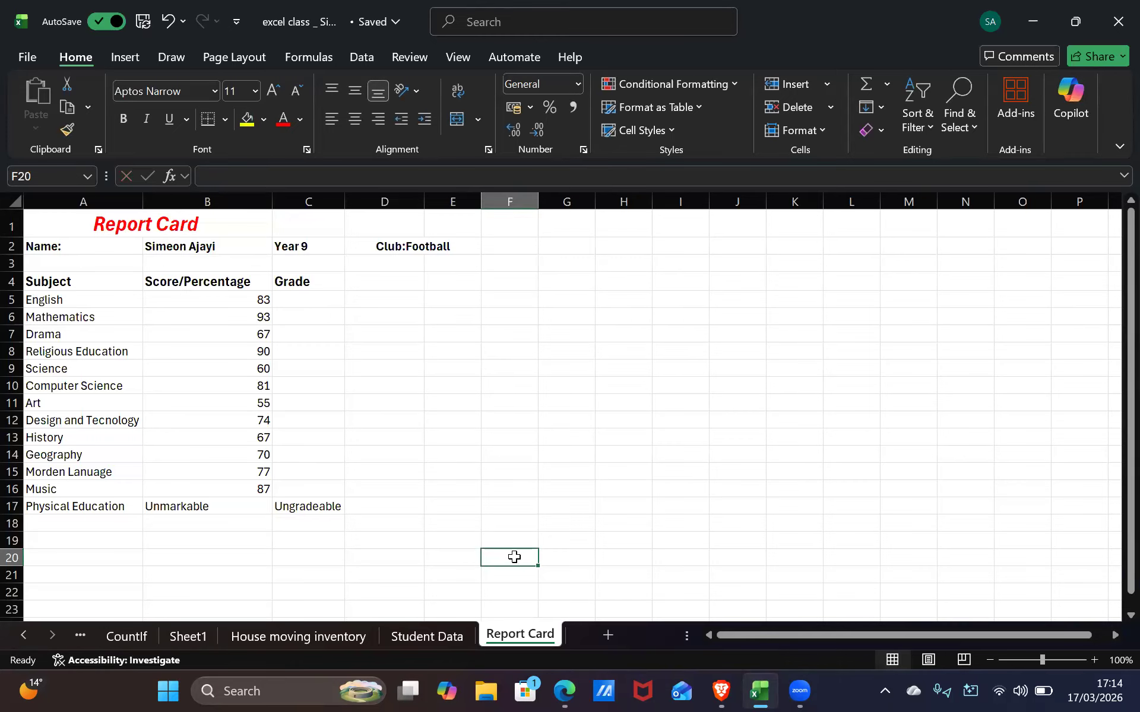
pyautogui.write('C')
pyautogui.press('BackSpace')
pyautogui.write('P')
pyautogui.press('BackSpace')
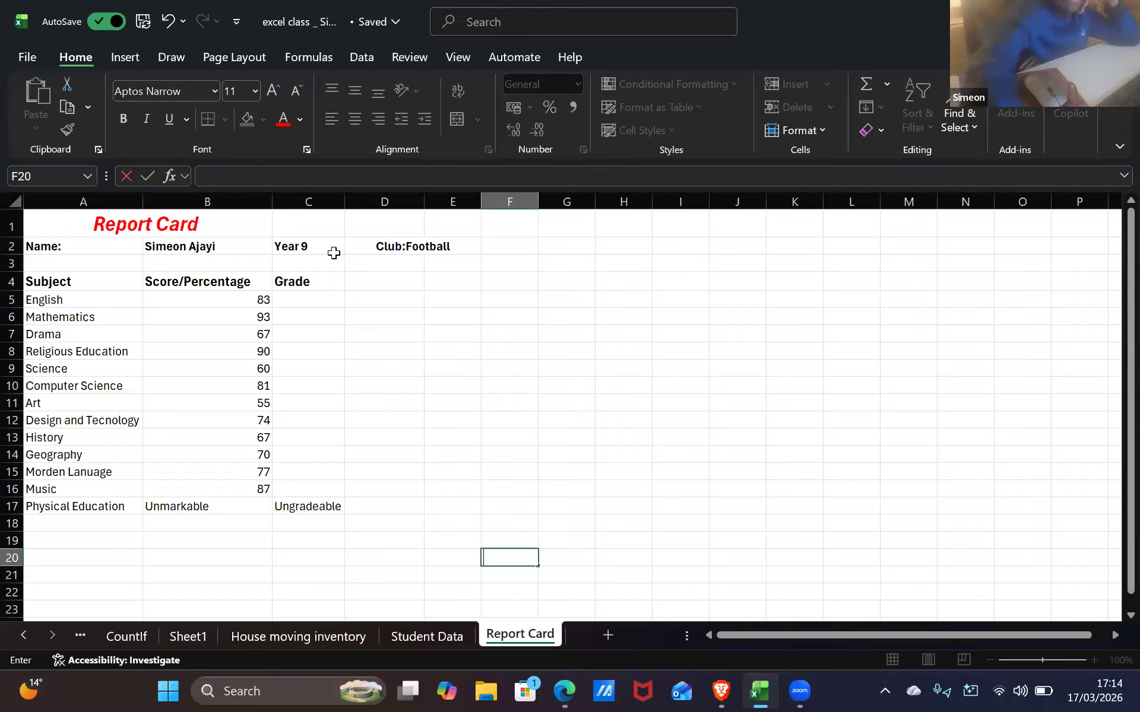
pyautogui.press('XF86AudioRaiseVolume')
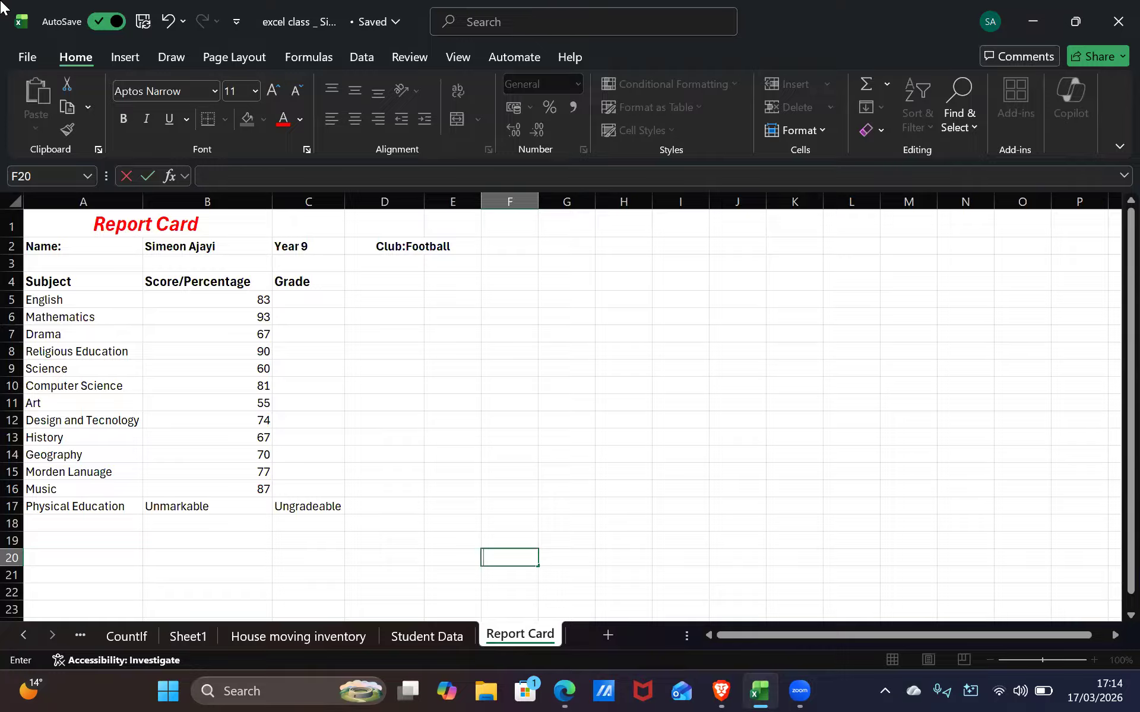
# Pair the Jabra SPEAK 510 USB speakerphone from Quick Settings' Bluetooth list, then return to Excel
pyautogui.click(1020, 691)
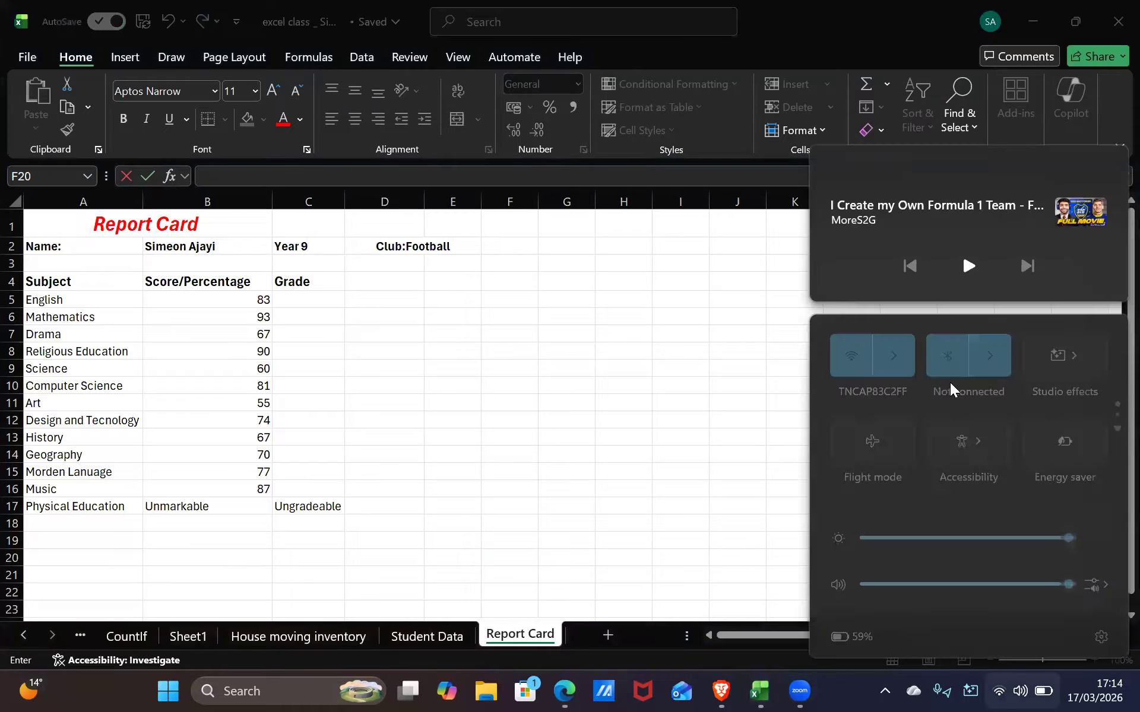
pyautogui.click(991, 362)
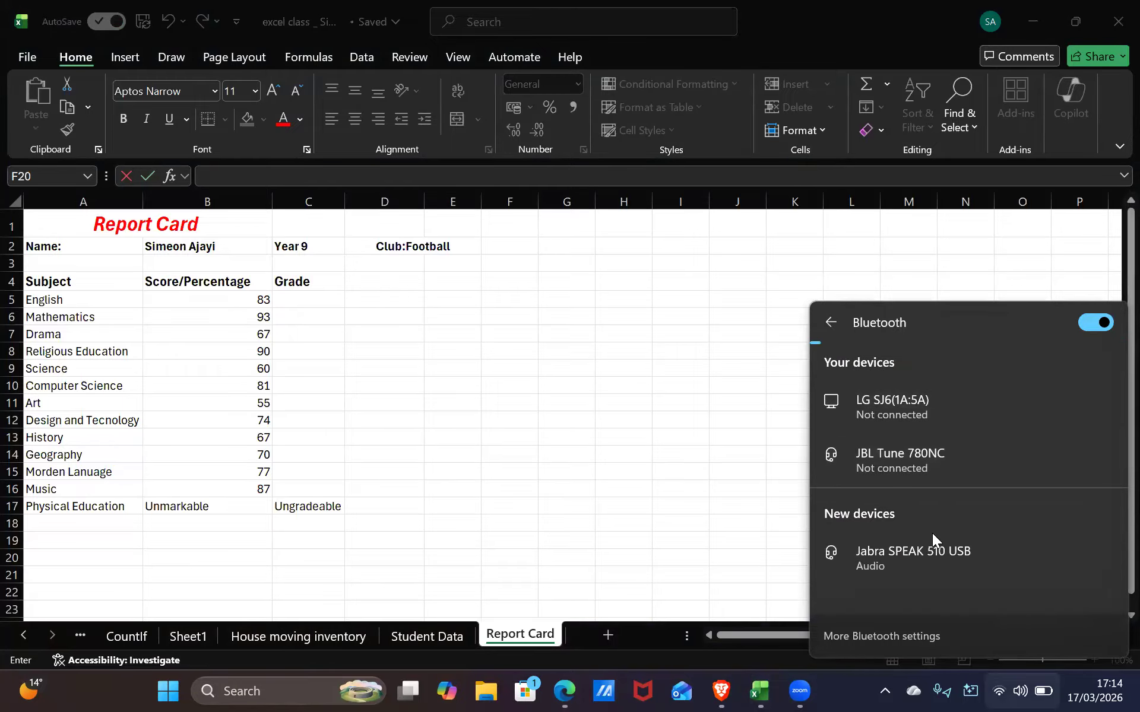
pyautogui.click(955, 539)
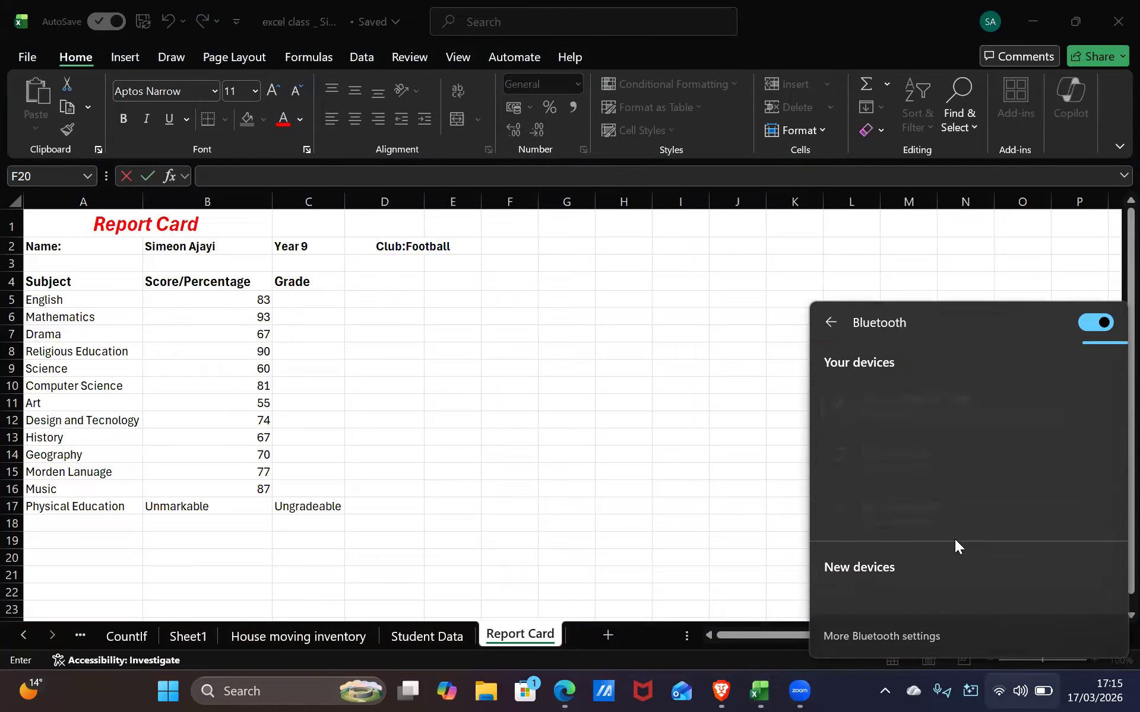
pyautogui.click(712, 555)
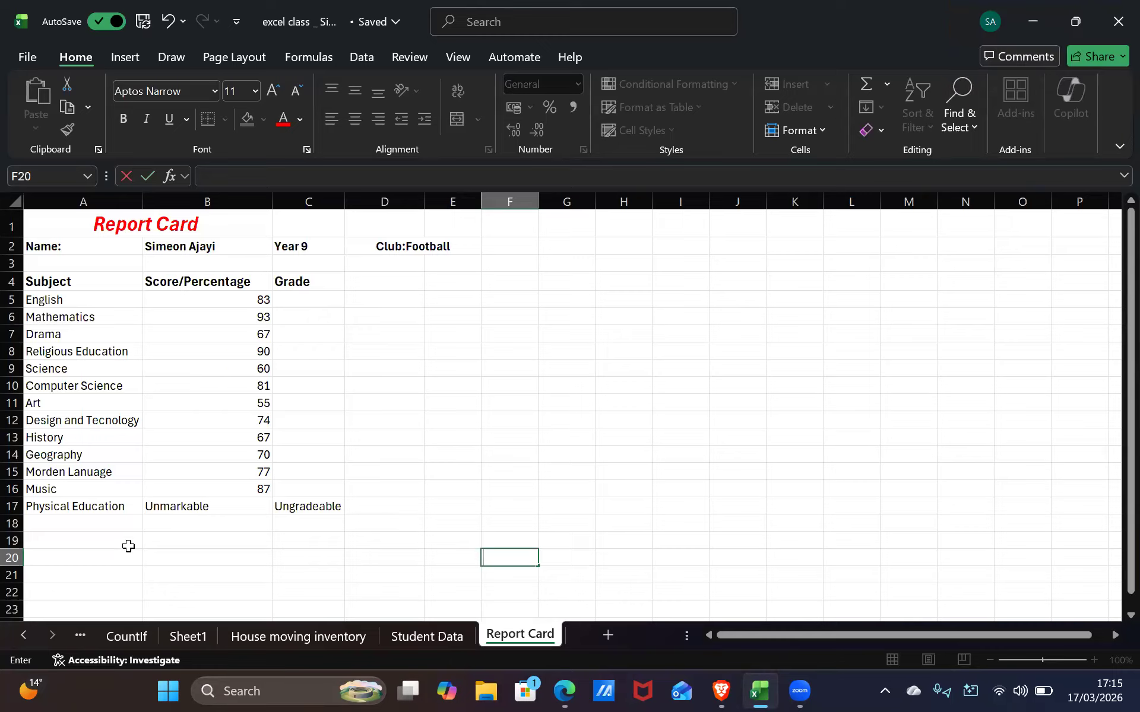
pyautogui.click(123, 518)
pyautogui.click(122, 508)
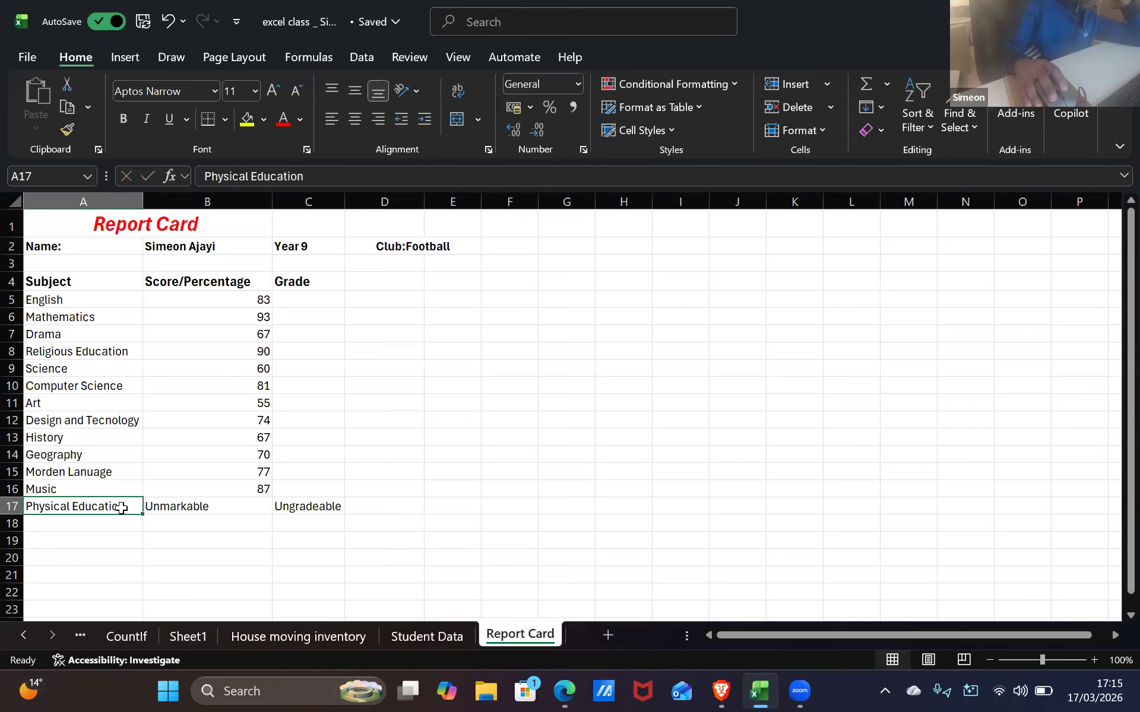
pyautogui.click(165, 537)
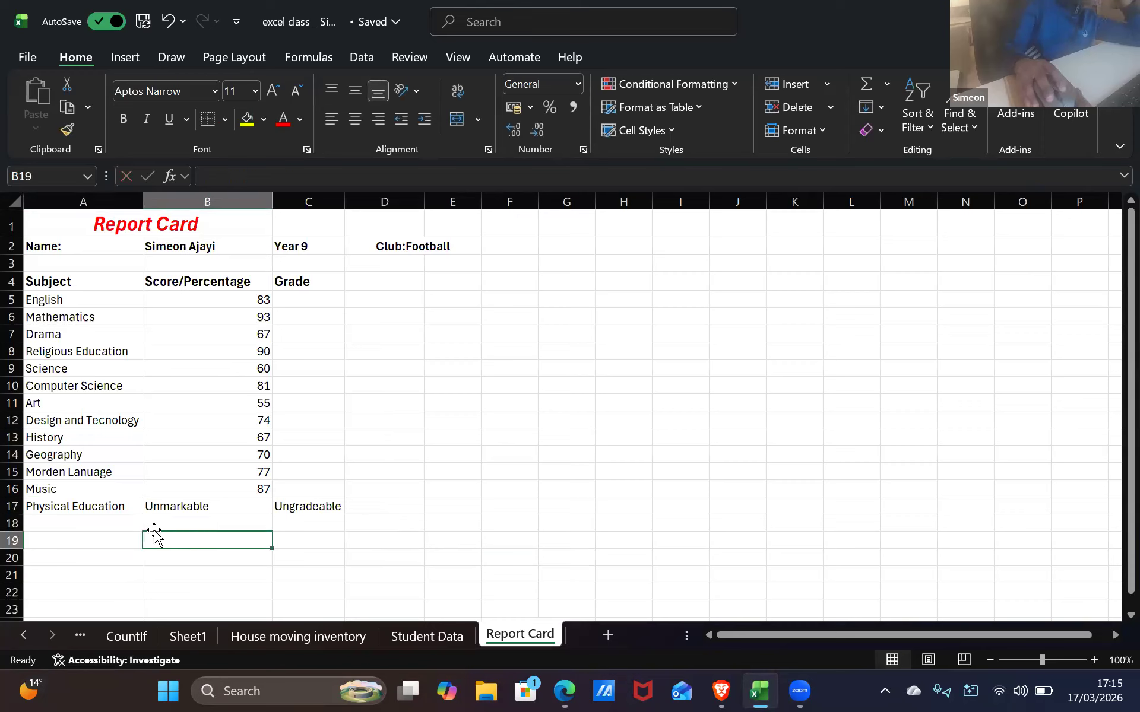
pyautogui.click(100, 507)
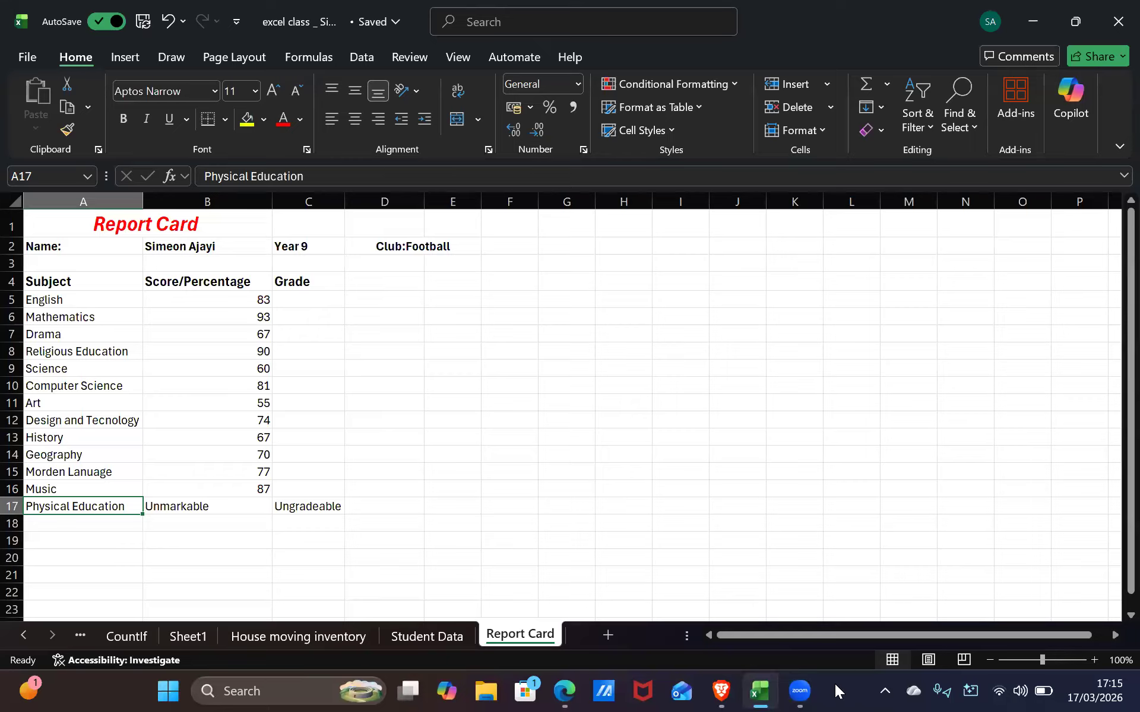
pyautogui.click(351, 334)
pyautogui.click(357, 284)
pyautogui.write('C')
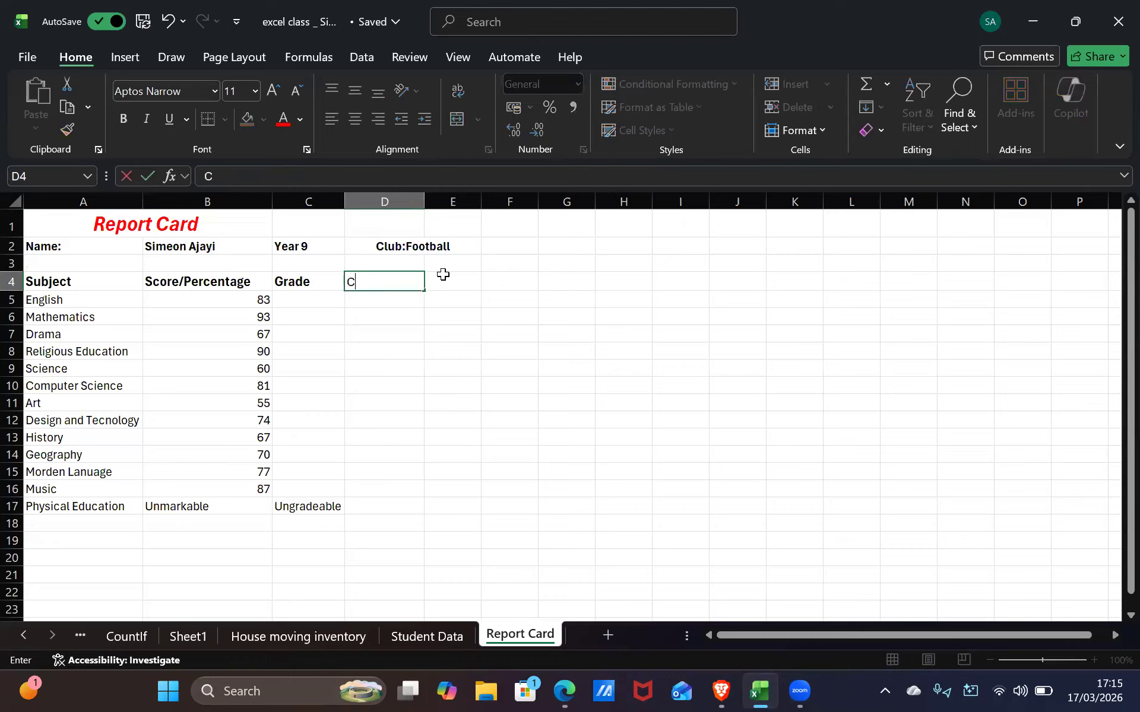
pyautogui.write('ommo')
pyautogui.press('BackSpace')
pyautogui.press('BackSpace')
pyautogui.press('Escape')
pyautogui.click(350, 590)
# Type the 'Comment: For Pe activity' label into cell A18
pyautogui.click(278, 542)
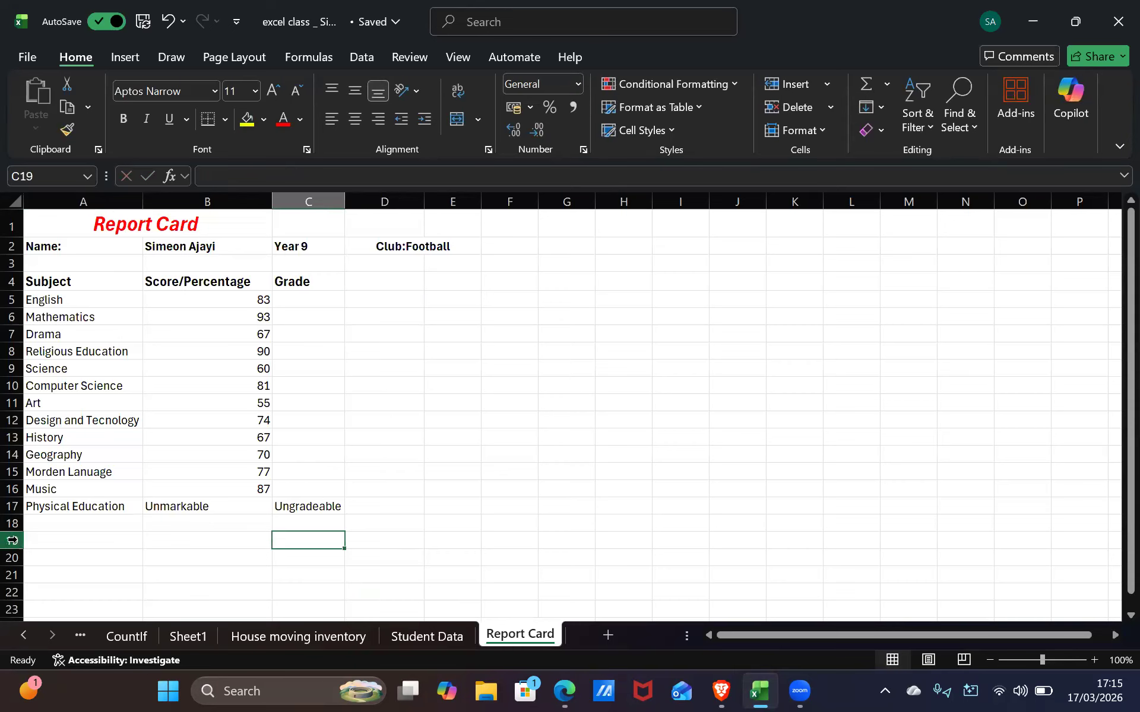
pyautogui.click(54, 525)
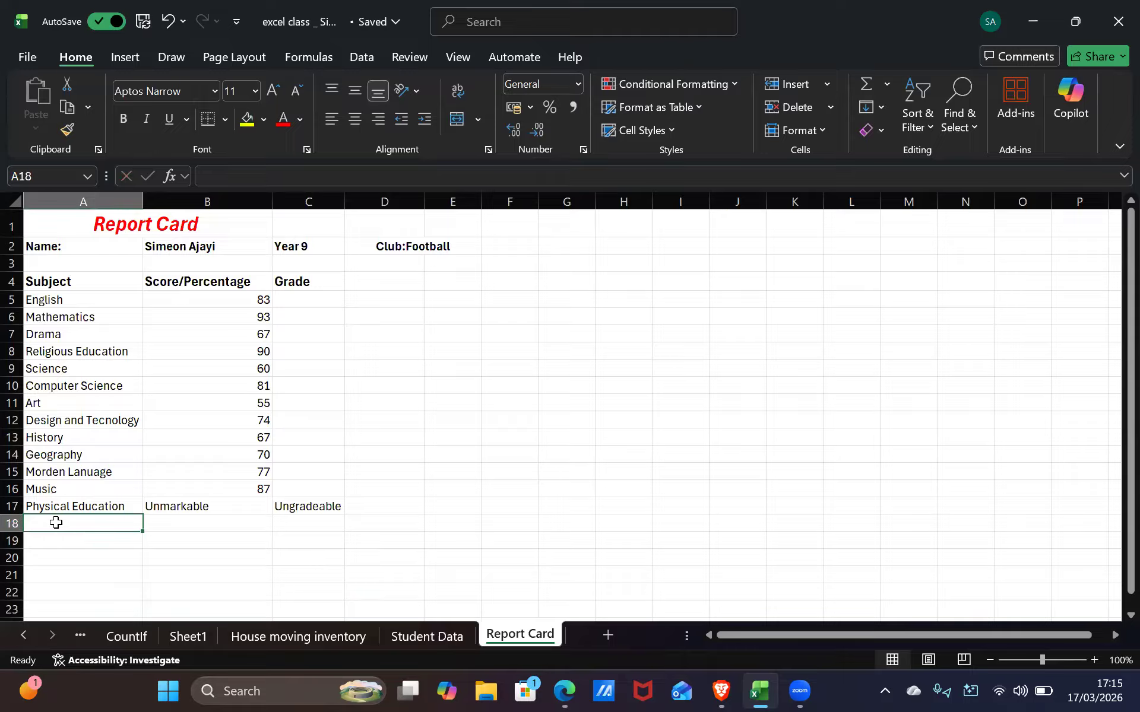
pyautogui.write('Commen')
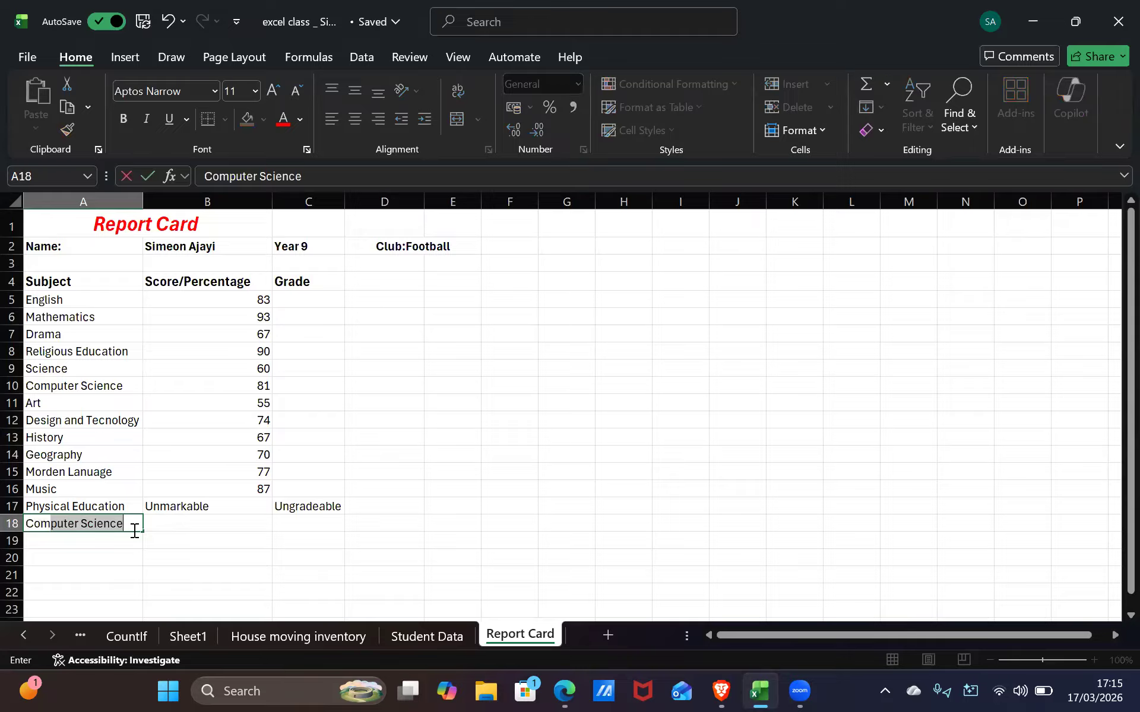
pyautogui.write('t')
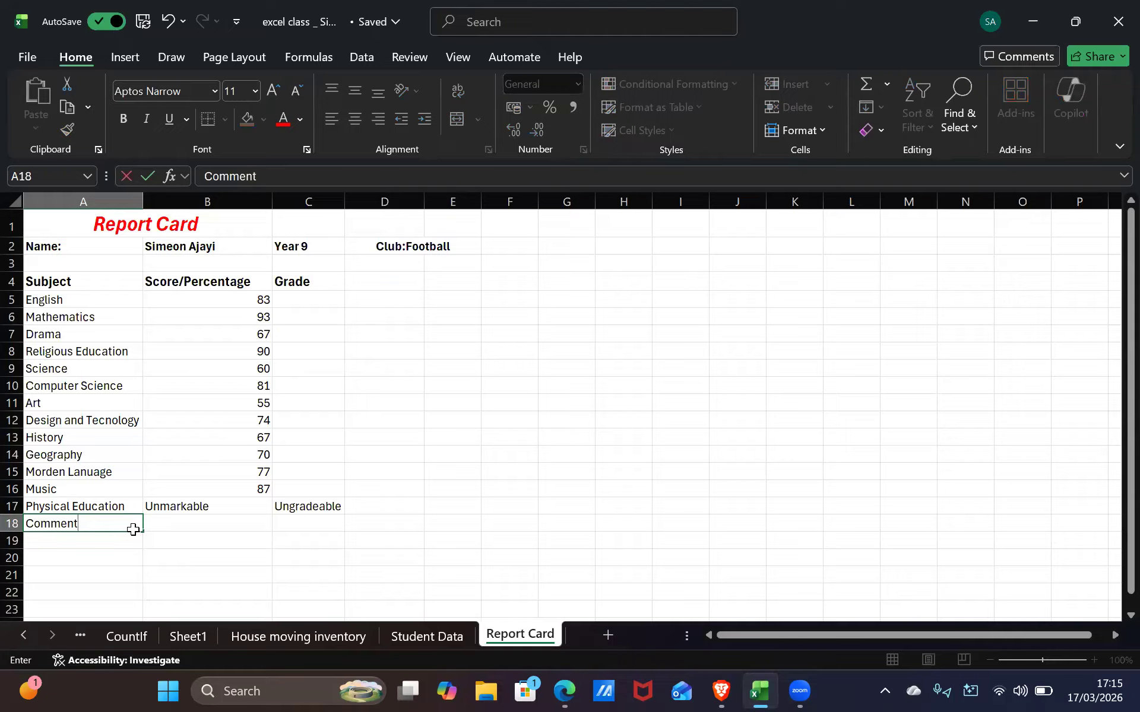
pyautogui.write(':')
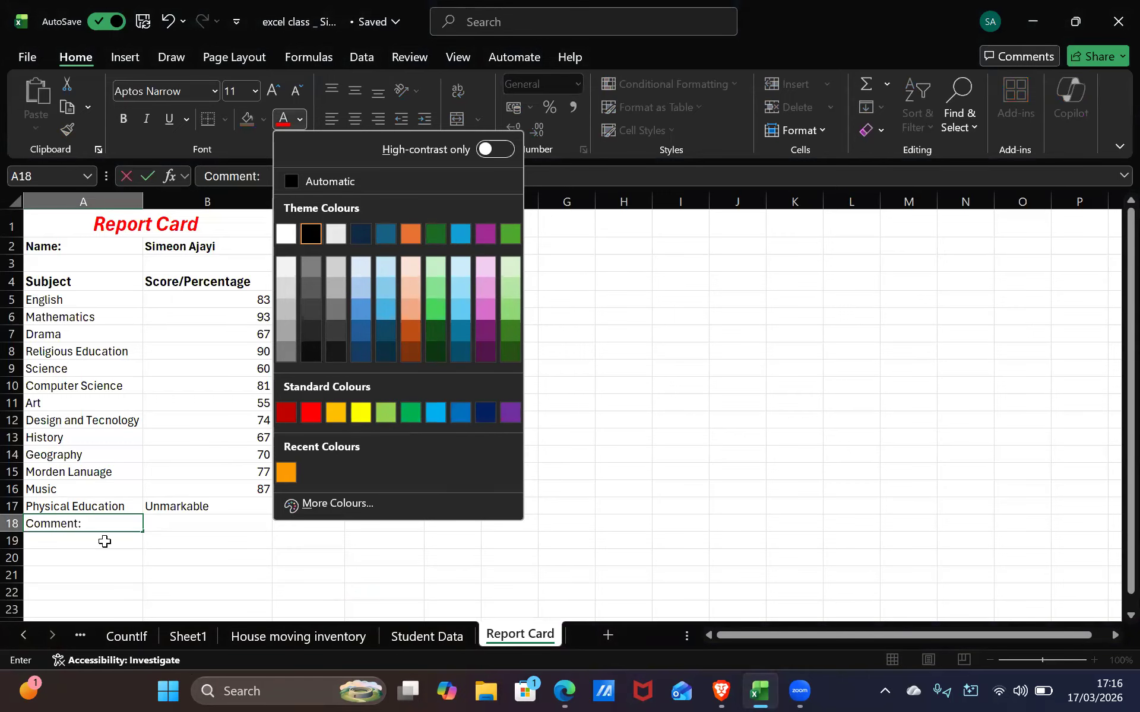
pyautogui.click(109, 523)
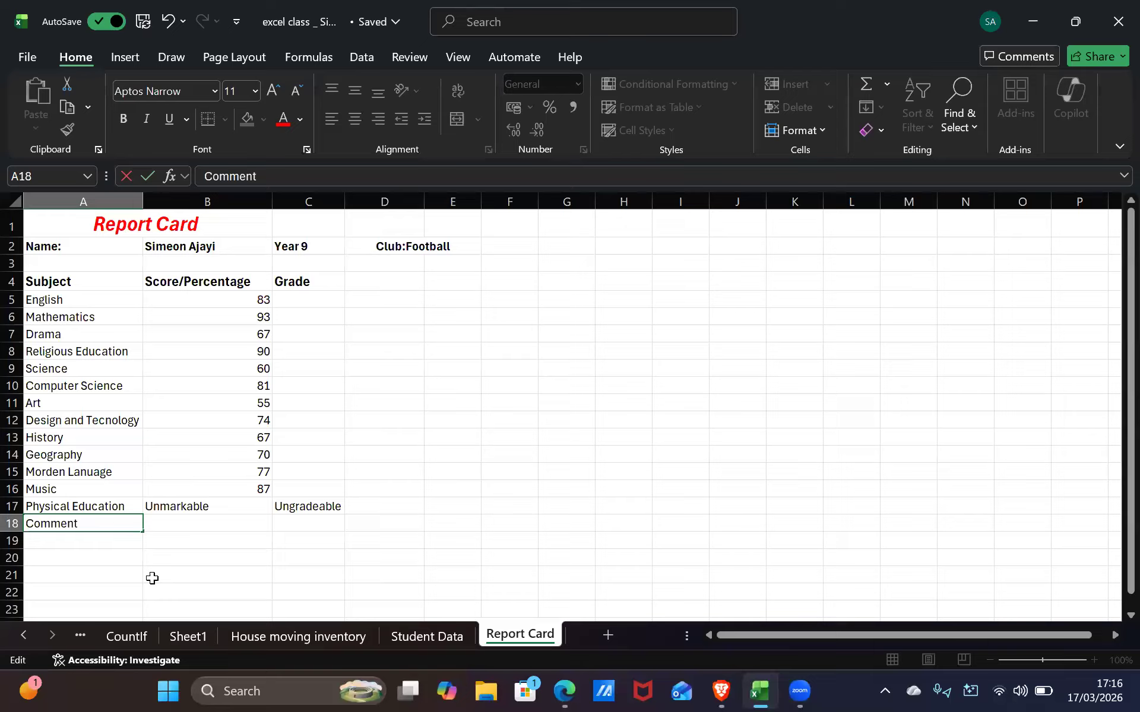
pyautogui.write('For Pe activity')
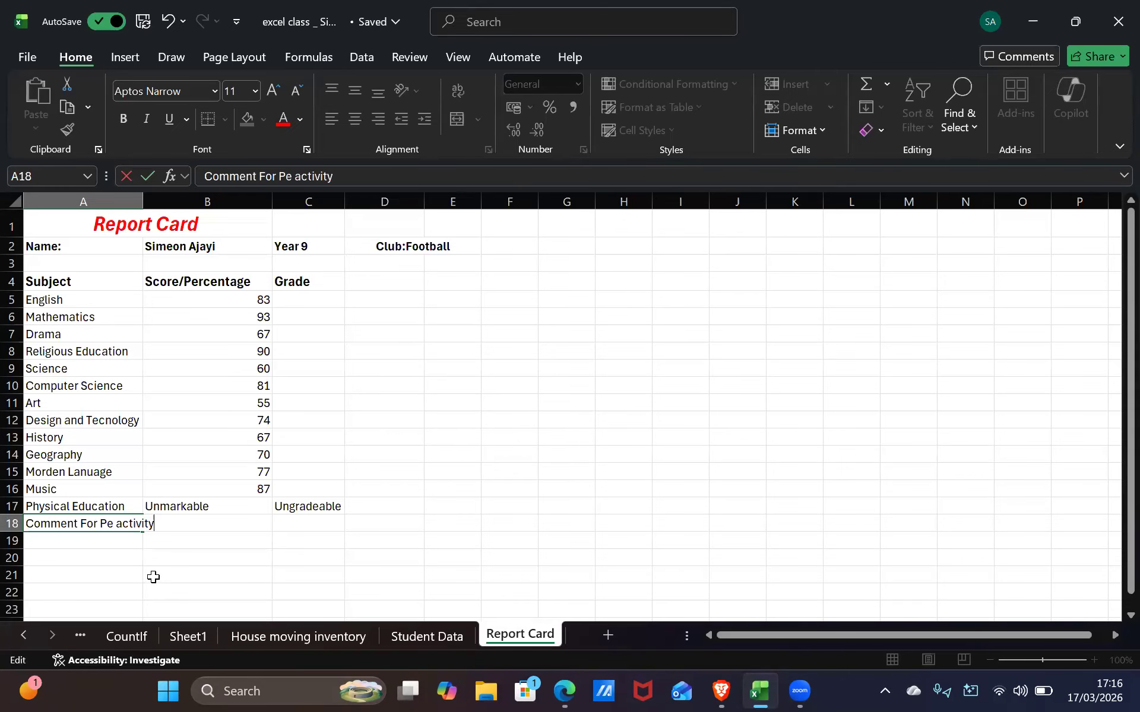
# Auto-fit column A and correct the label to end with 'PE activity:'
pyautogui.click(141, 202)
pyautogui.doubleClick(143, 202)
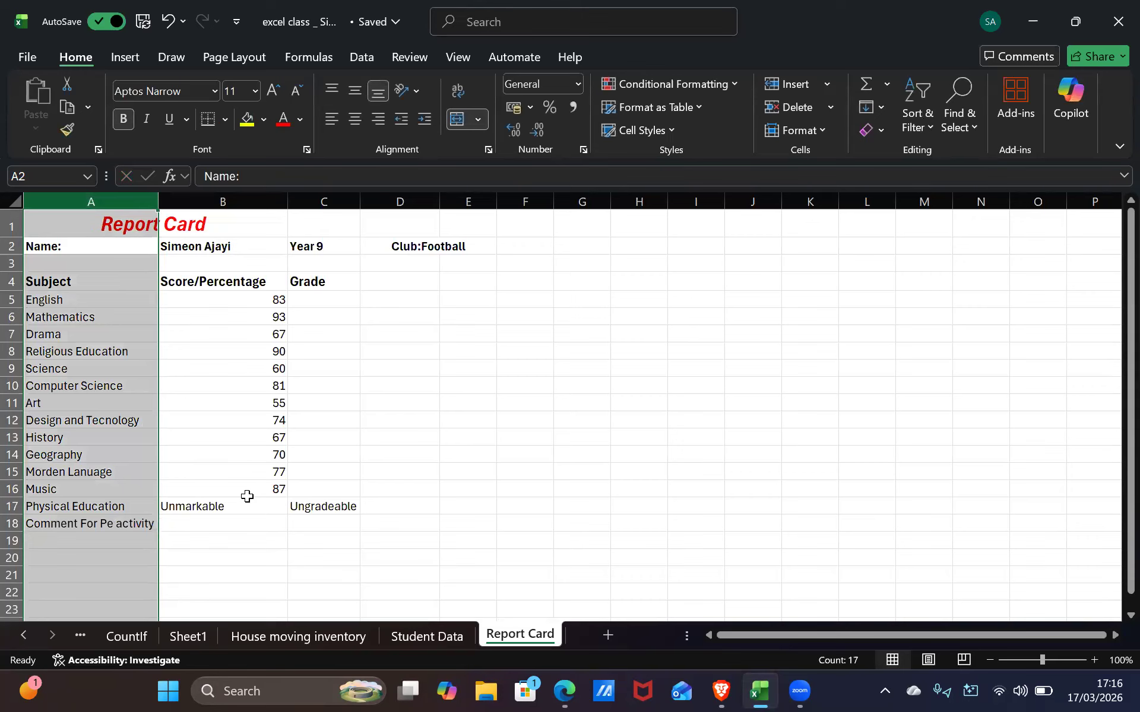
pyautogui.click(214, 541)
pyautogui.click(147, 524)
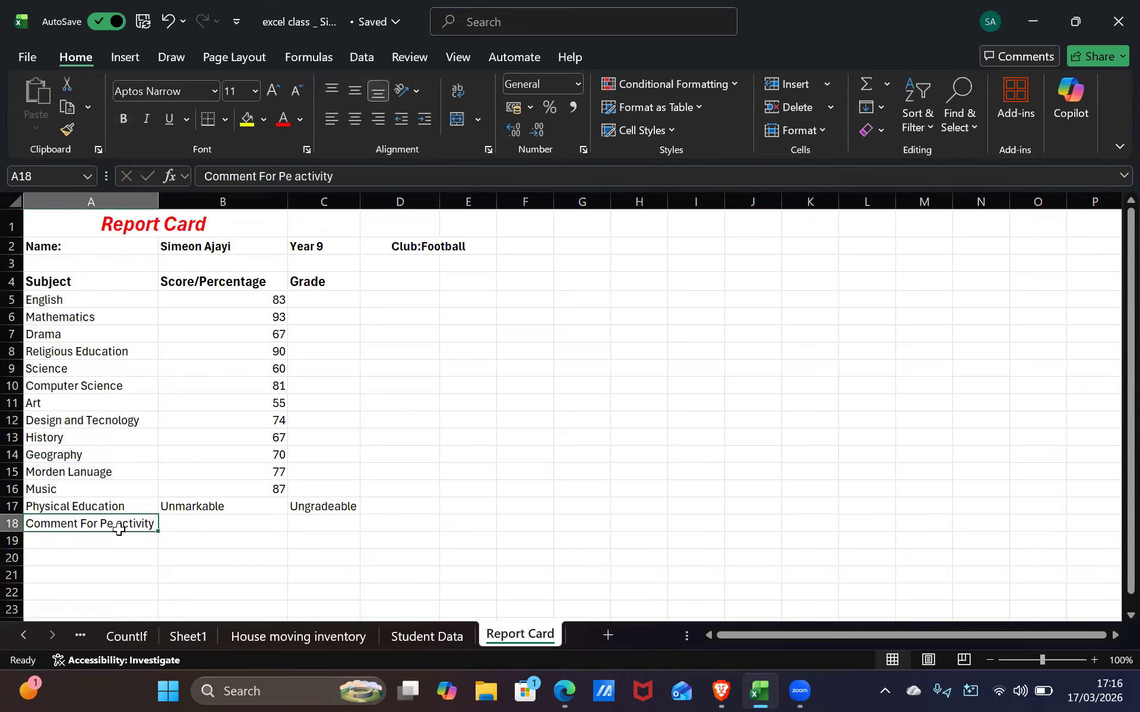
pyautogui.doubleClick(117, 527)
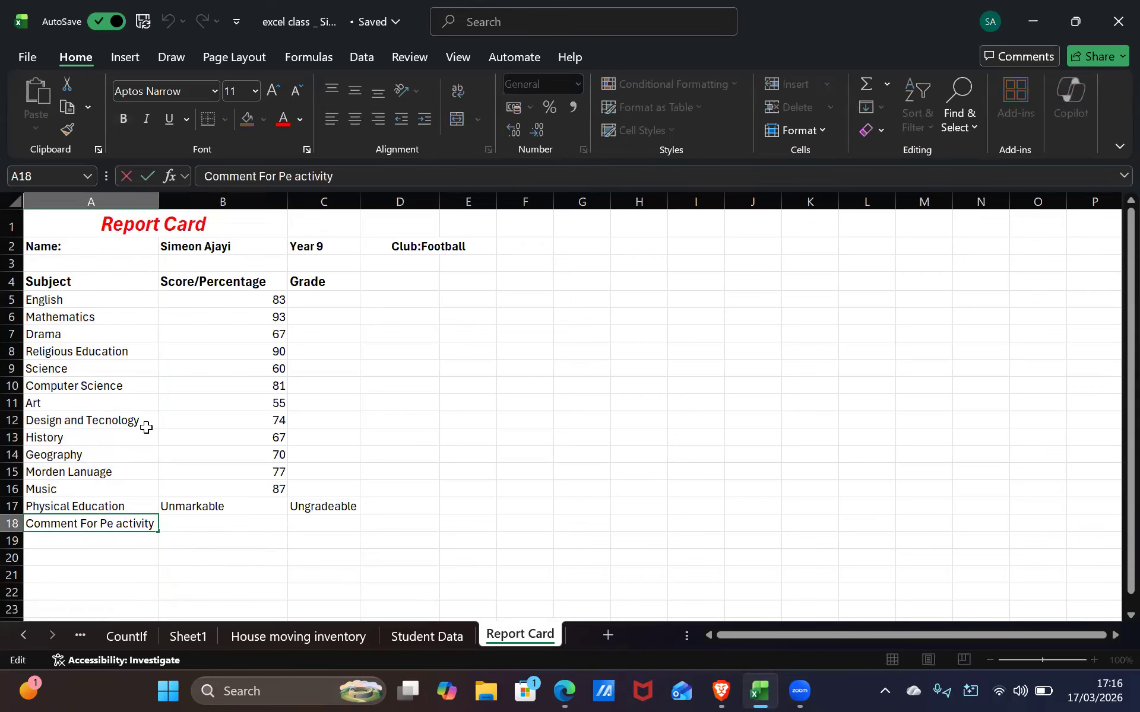
pyautogui.press('BackSpace')
pyautogui.press('BackSpace')
pyautogui.write('E')
pyautogui.write(':')
# Make the A18 comment label bold and light blue
pyautogui.click(301, 118)
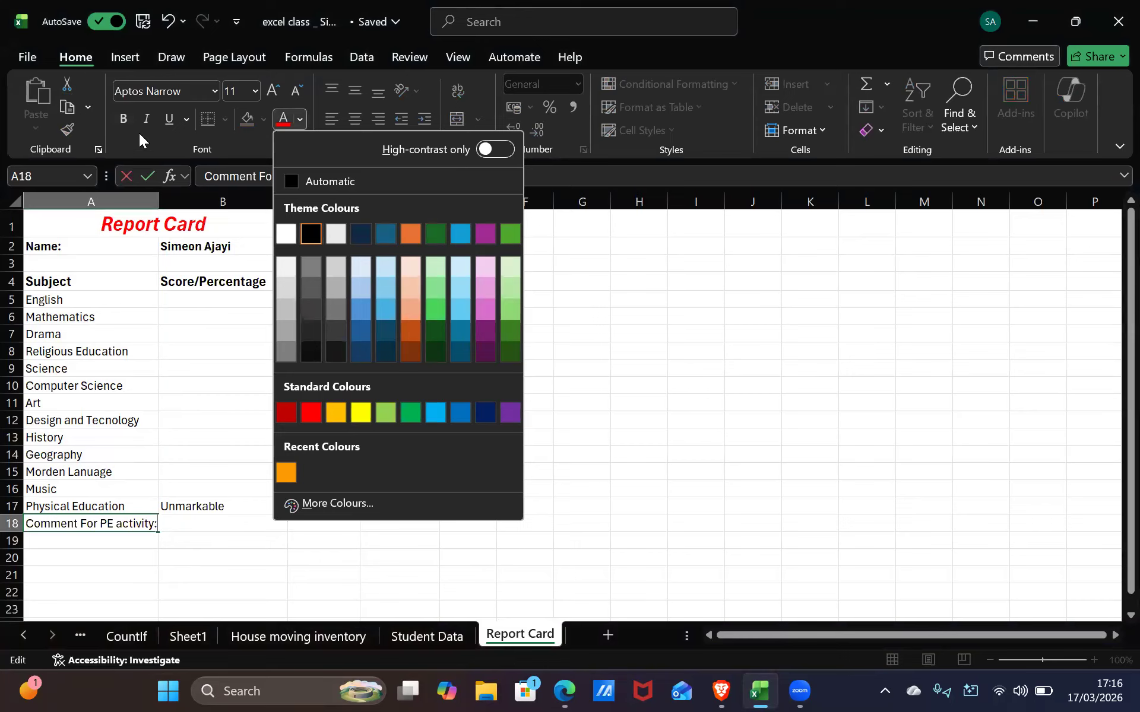
pyautogui.click(121, 120)
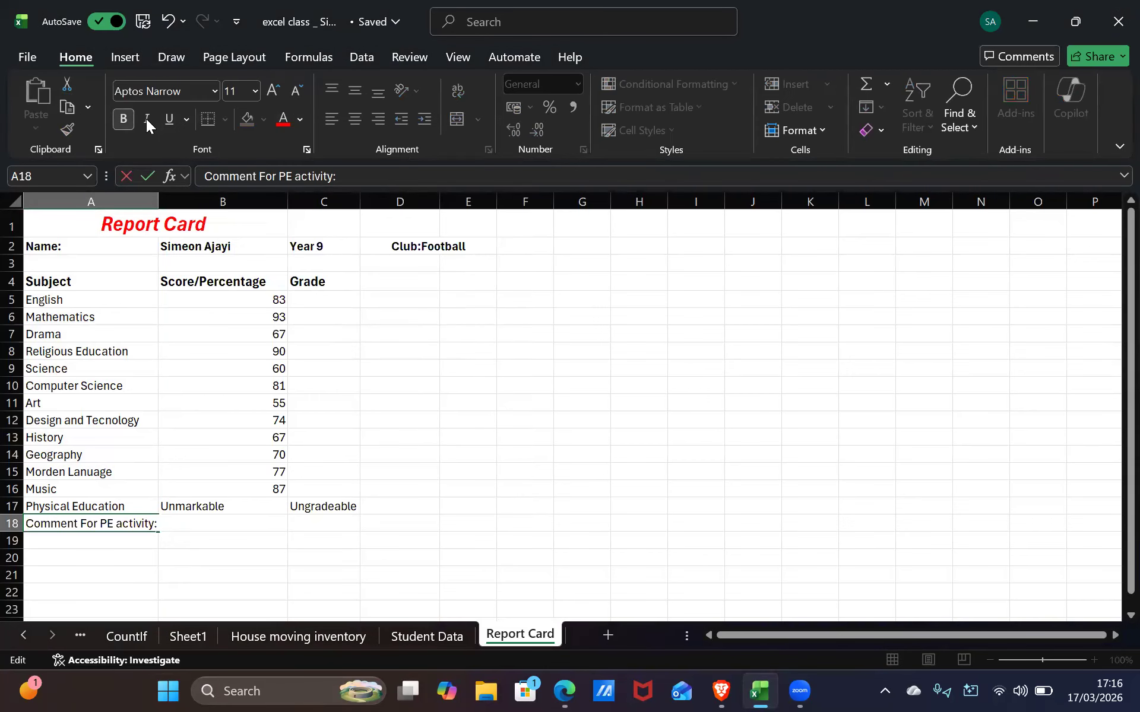
pyautogui.click(299, 120)
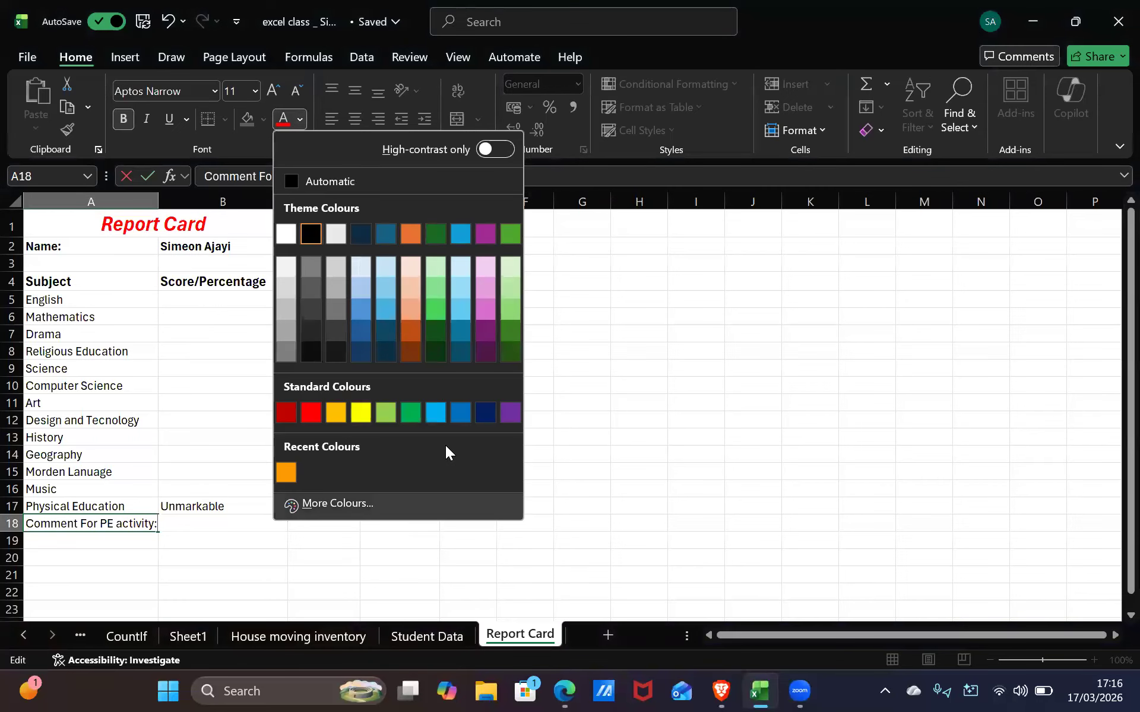
pyautogui.click(485, 413)
pyautogui.click(159, 557)
pyautogui.click(140, 527)
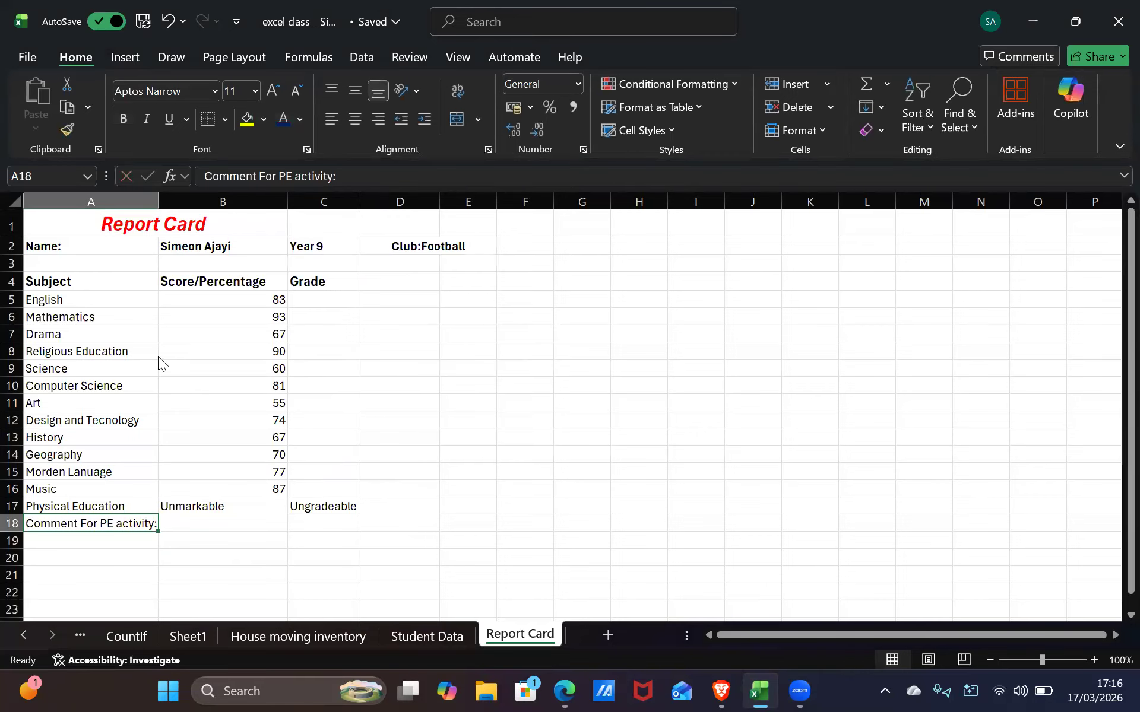
pyautogui.click(299, 120)
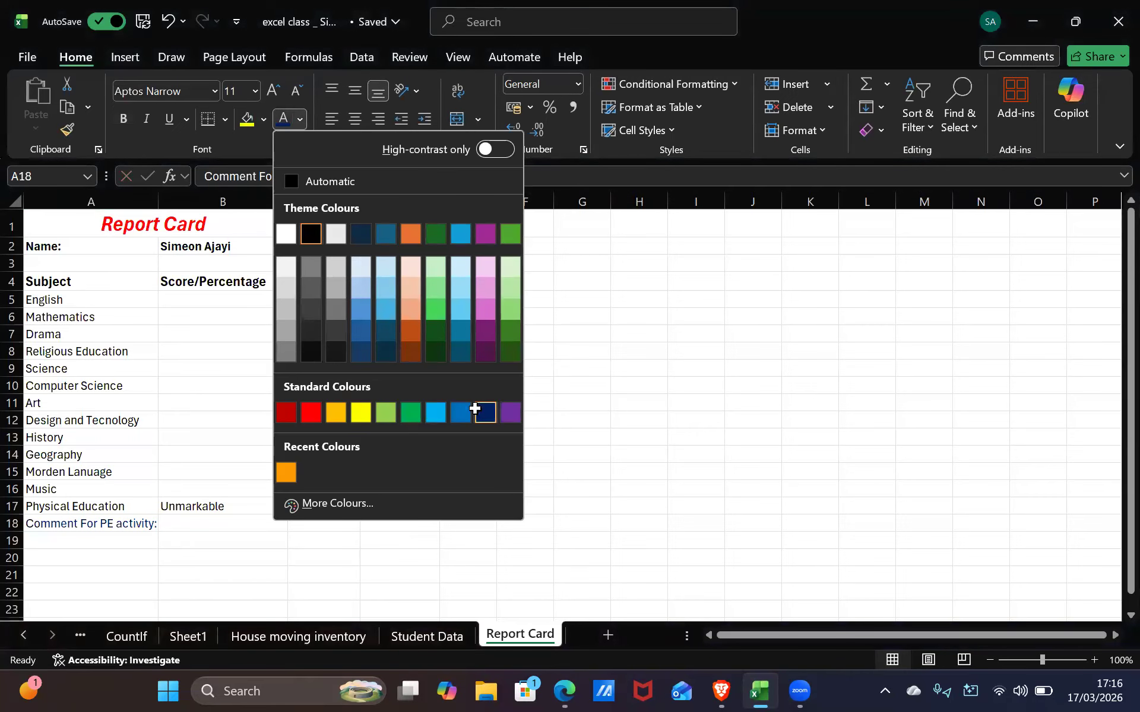
pyautogui.click(477, 412)
pyautogui.click(300, 120)
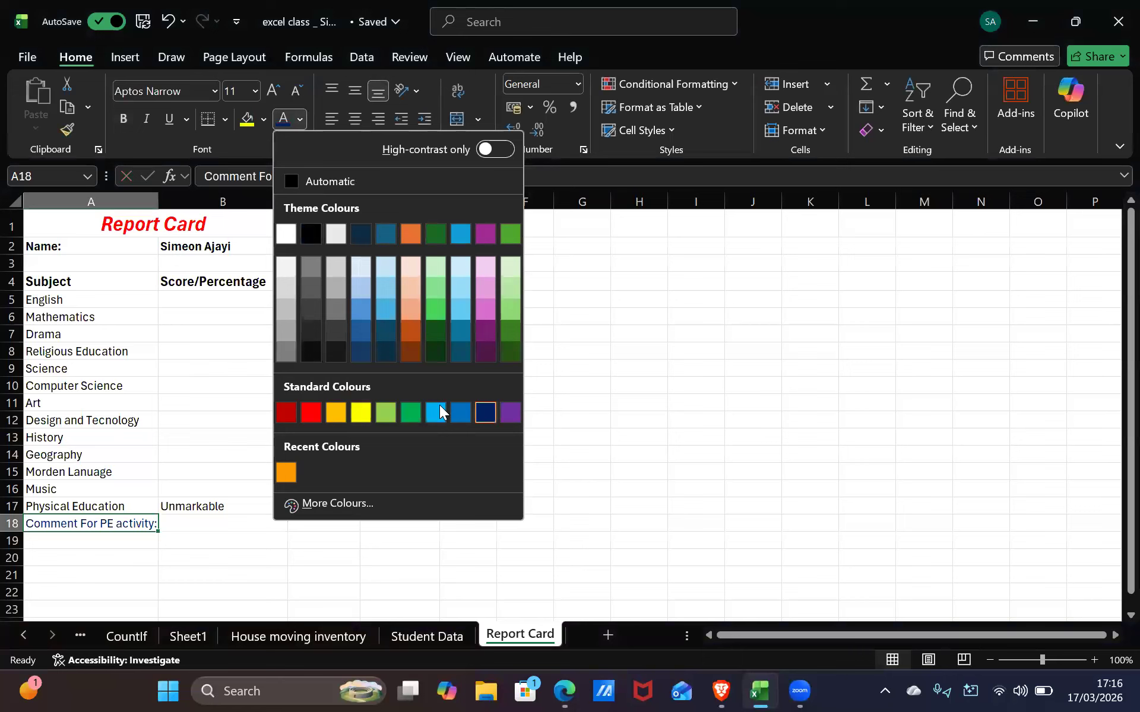
pyautogui.click(437, 405)
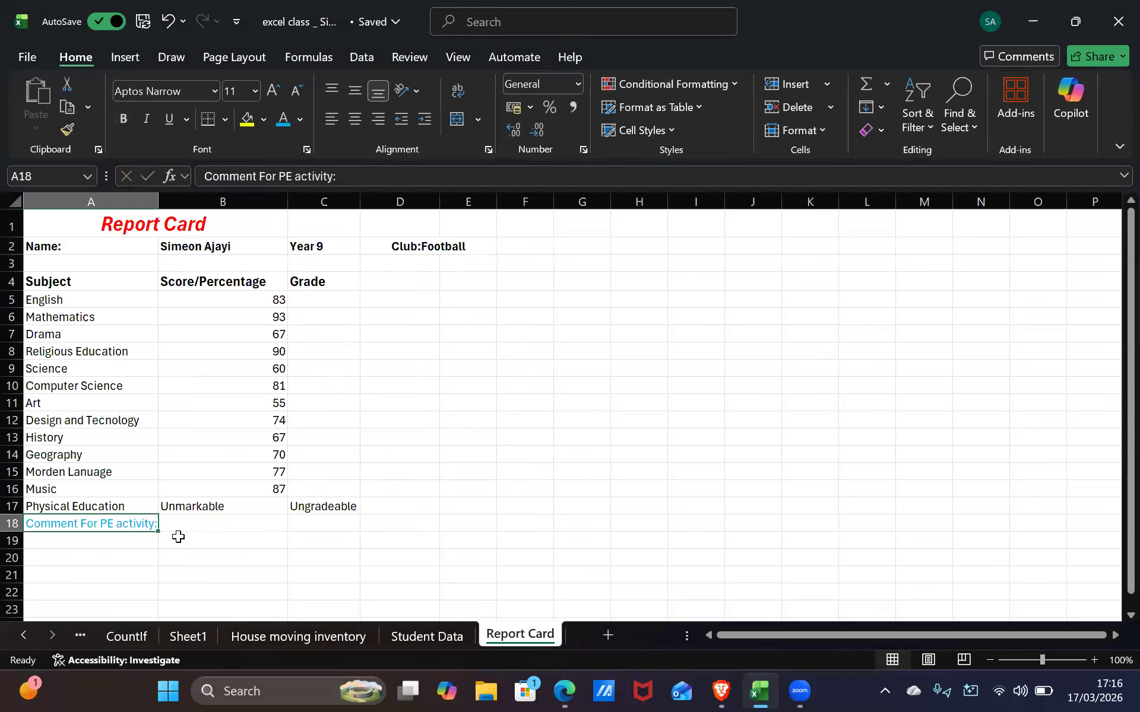
pyautogui.press('Right')
# Enter 'Very good and Very Focused' in B18 and widen column B to fit the comment
pyautogui.write('V')
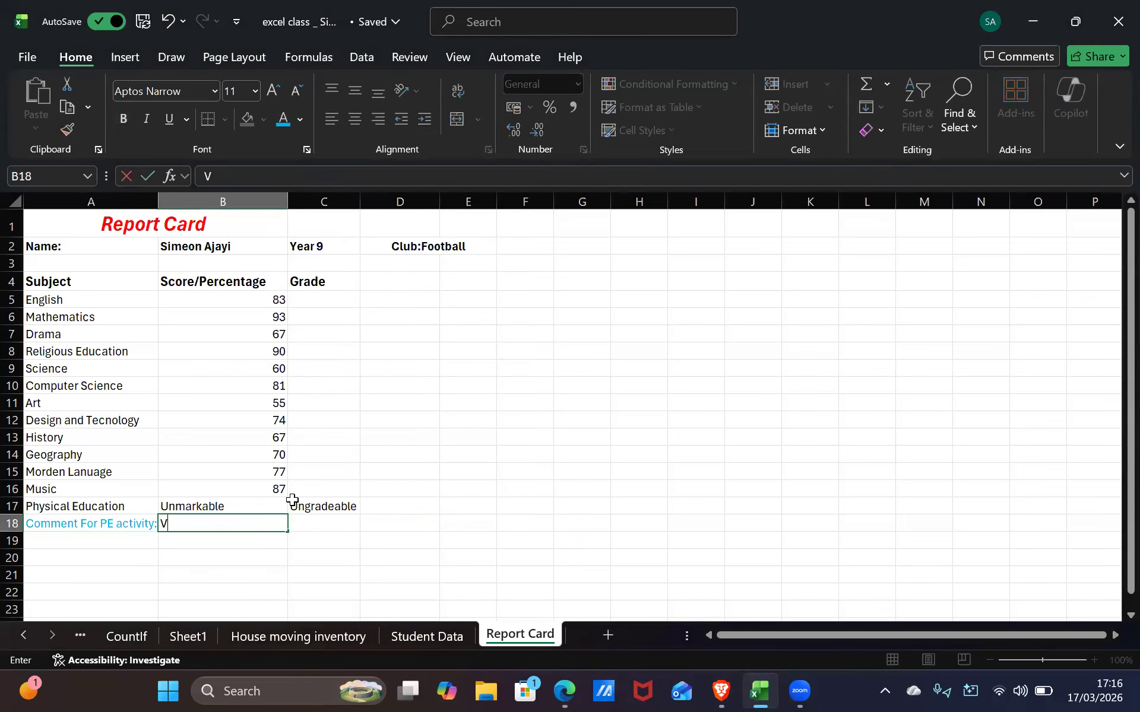
pyautogui.write('er y good and Very')
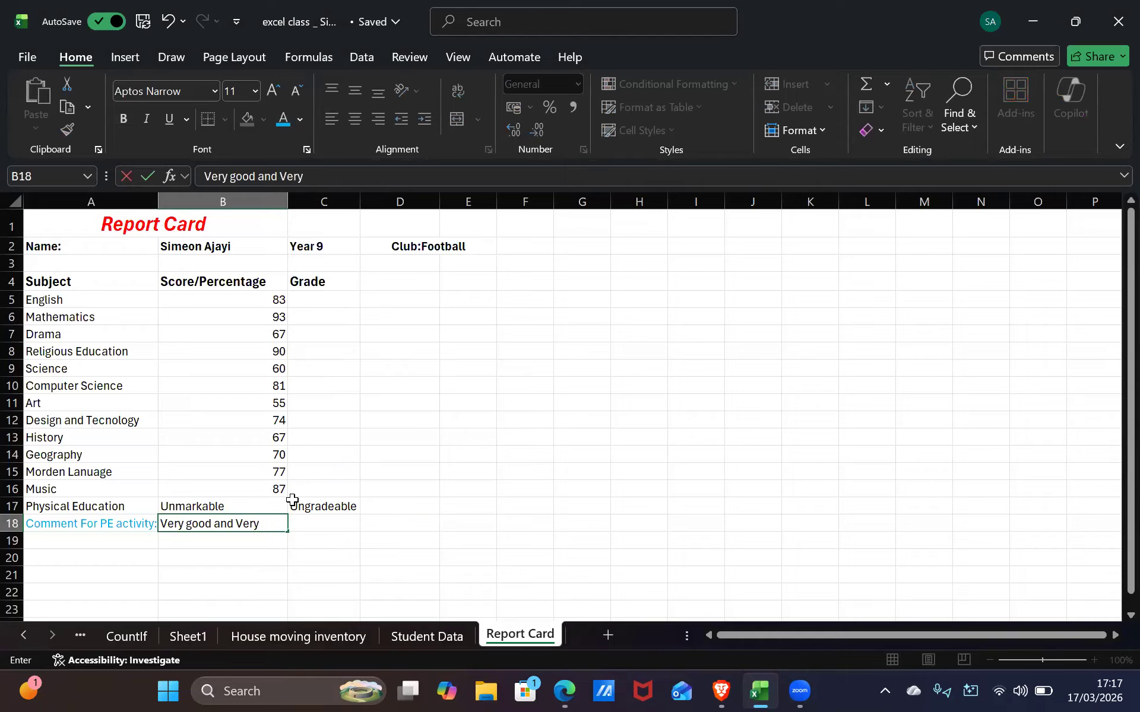
pyautogui.write(' Focused')
pyautogui.click(284, 202)
pyautogui.moveTo(288, 202); pyautogui.dragTo(311, 202)
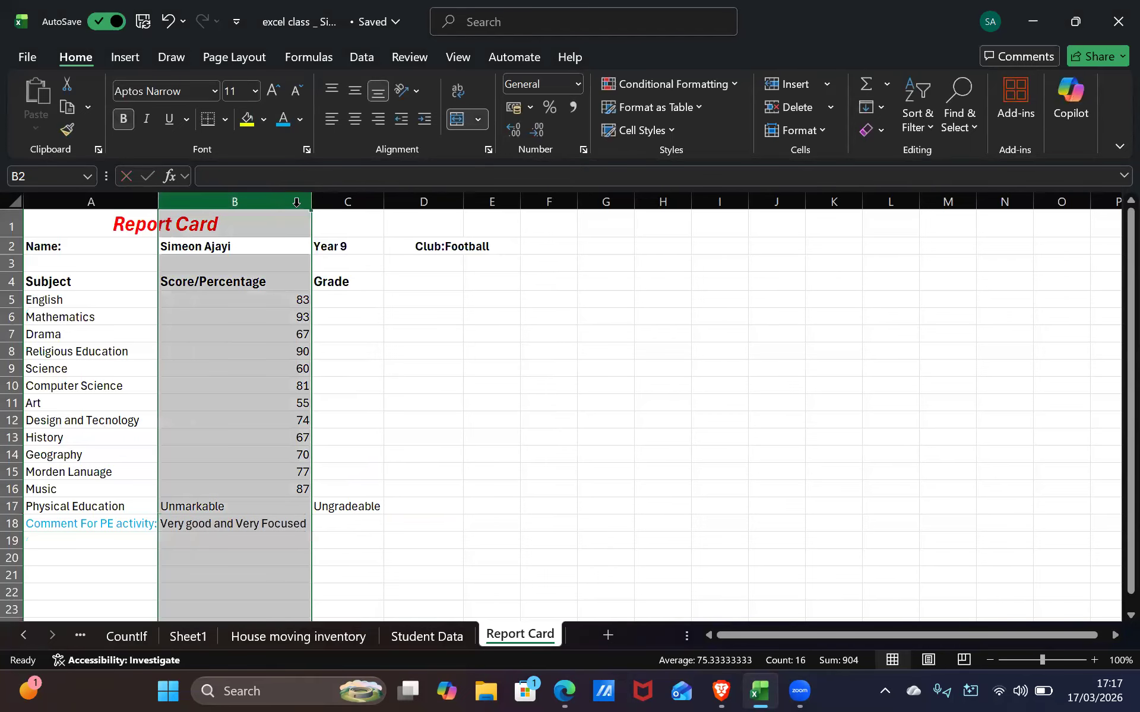
pyautogui.click(283, 367)
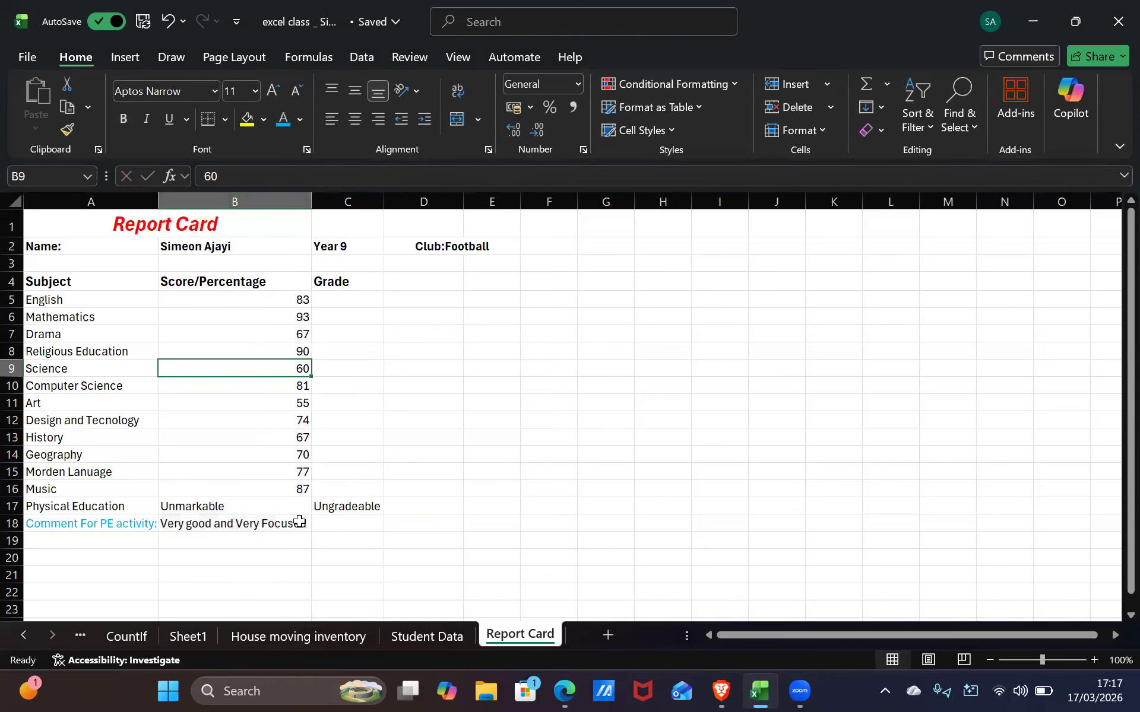
pyautogui.click(268, 490)
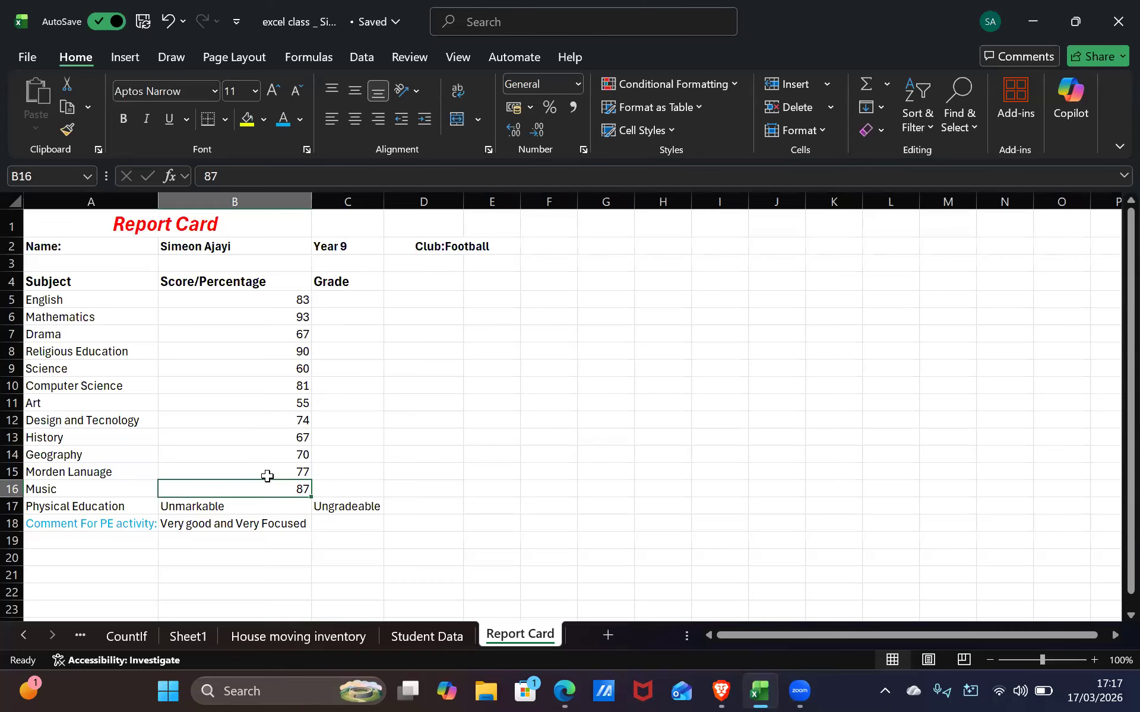
pyautogui.click(341, 298)
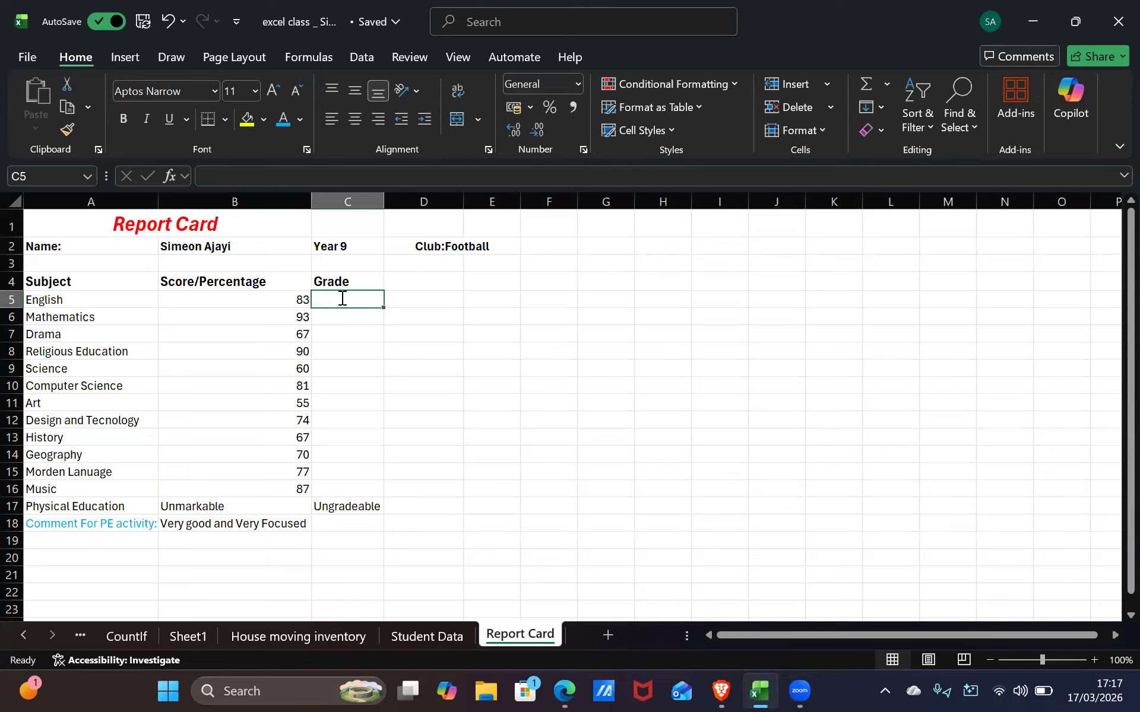
# Begin a formula with =i in the English grade cell C5, leaving it unfinished
pyautogui.write('=i')
pyautogui.press('BackSpace')
pyautogui.press('BackSpace')
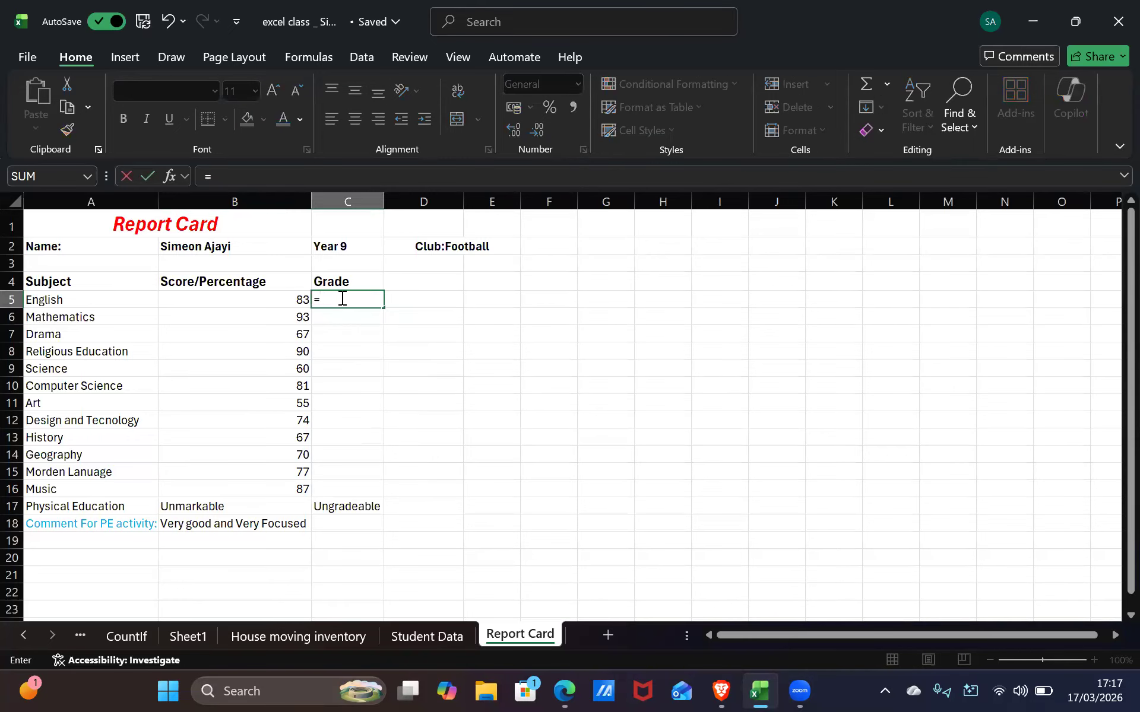
pyautogui.write('=i')
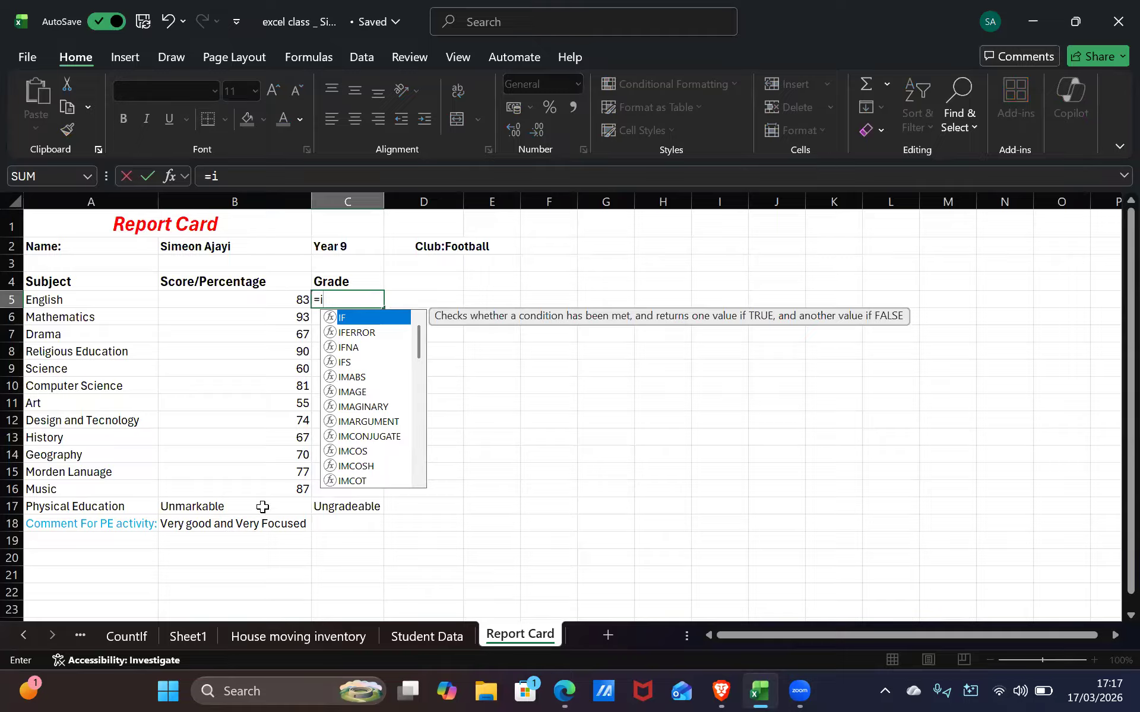
pyautogui.click(279, 571)
# Select the PE comment in B18, briefly extending the selection to C18
pyautogui.click(270, 523)
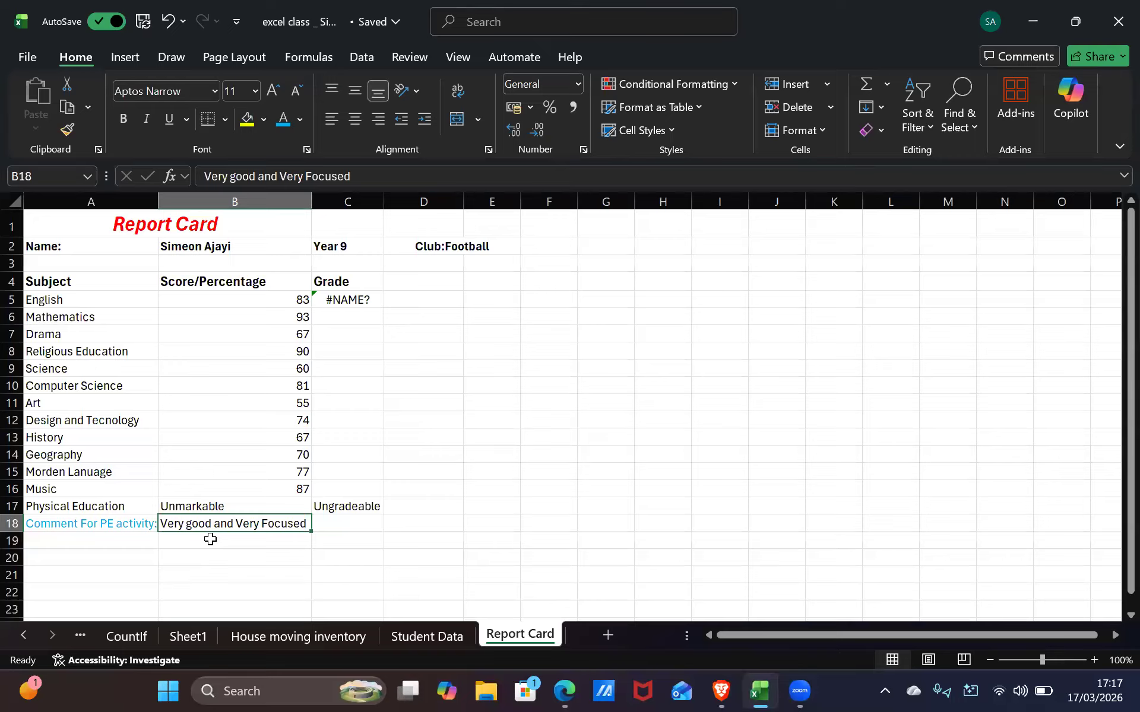
pyautogui.keyDown('shift'); pyautogui.click(340, 523); pyautogui.keyUp('shift')
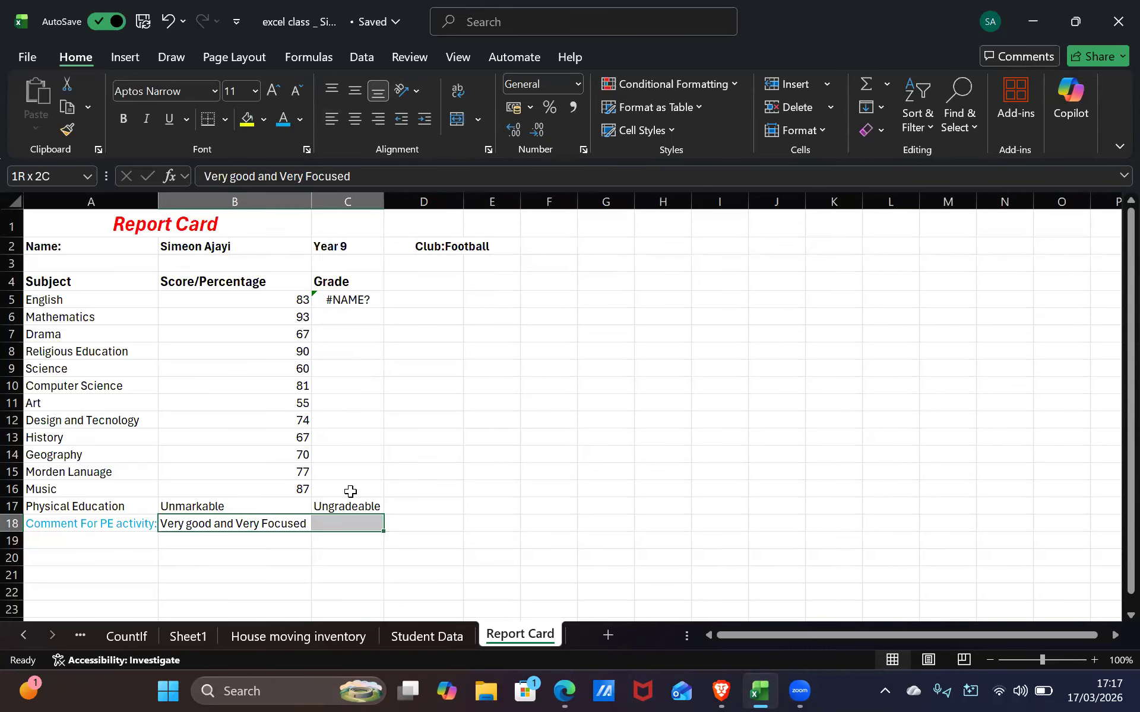
pyautogui.click(278, 521)
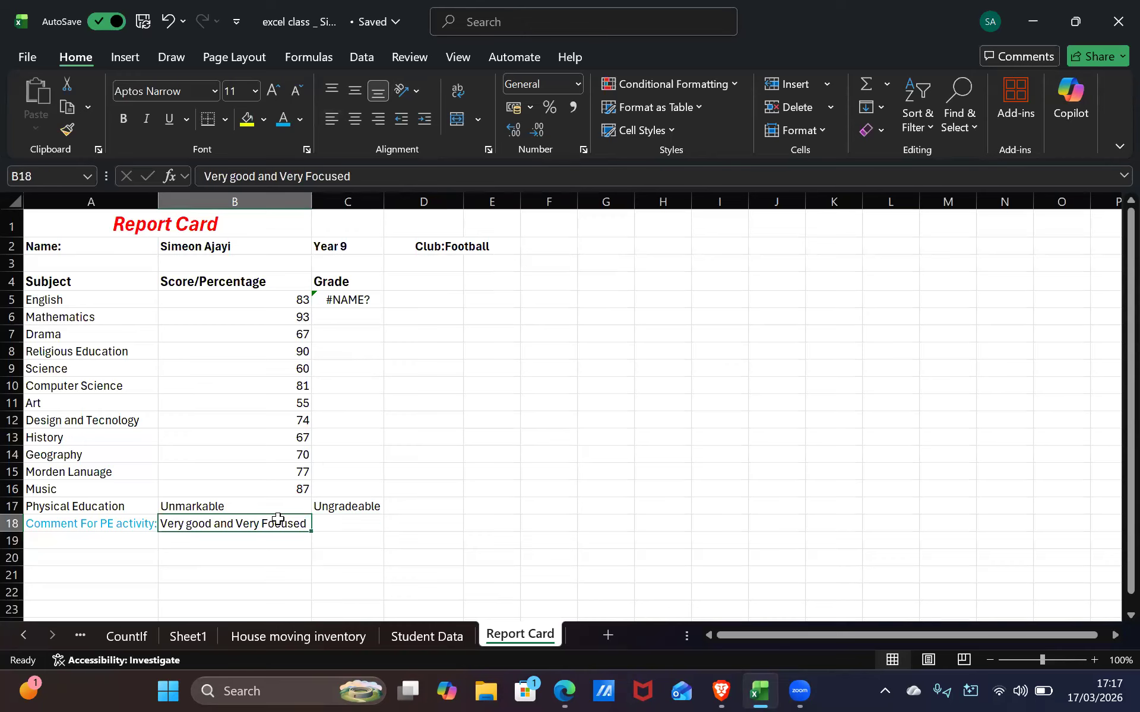
# Merge and centre B18:E18 for the comment, which accidentally gets copied down through row 22
pyautogui.keyDown('shift'); pyautogui.click(470, 530); pyautogui.keyUp('shift')
pyautogui.click(460, 121)
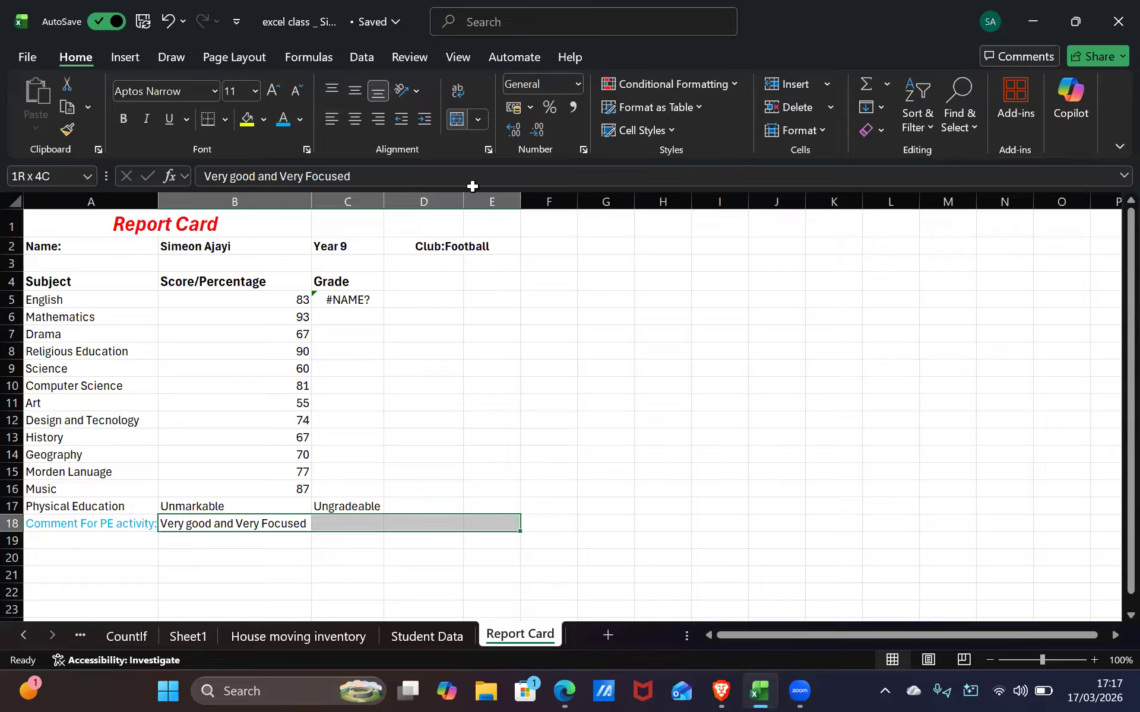
pyautogui.moveTo(410, 532); pyautogui.dragTo(369, 526)
pyautogui.click(455, 593)
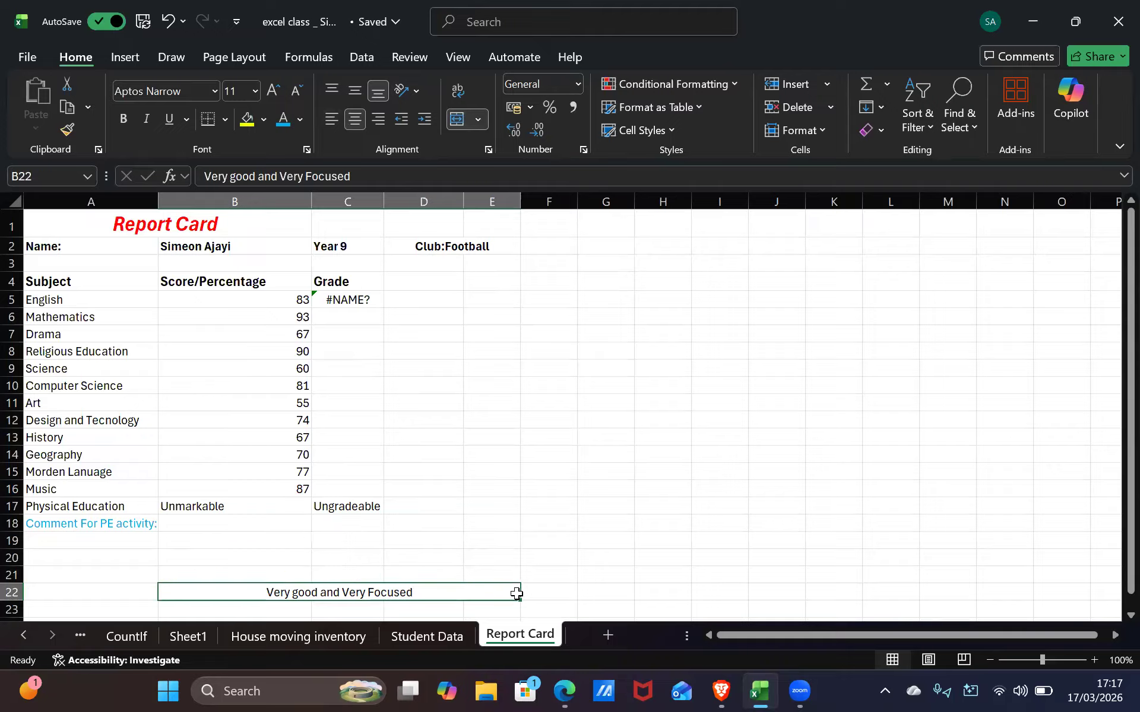
pyautogui.moveTo(499, 523)
pyautogui.mouseDown()
pyautogui.moveTo(493, 534)
pyautogui.moveTo(488, 522)
pyautogui.mouseUp()
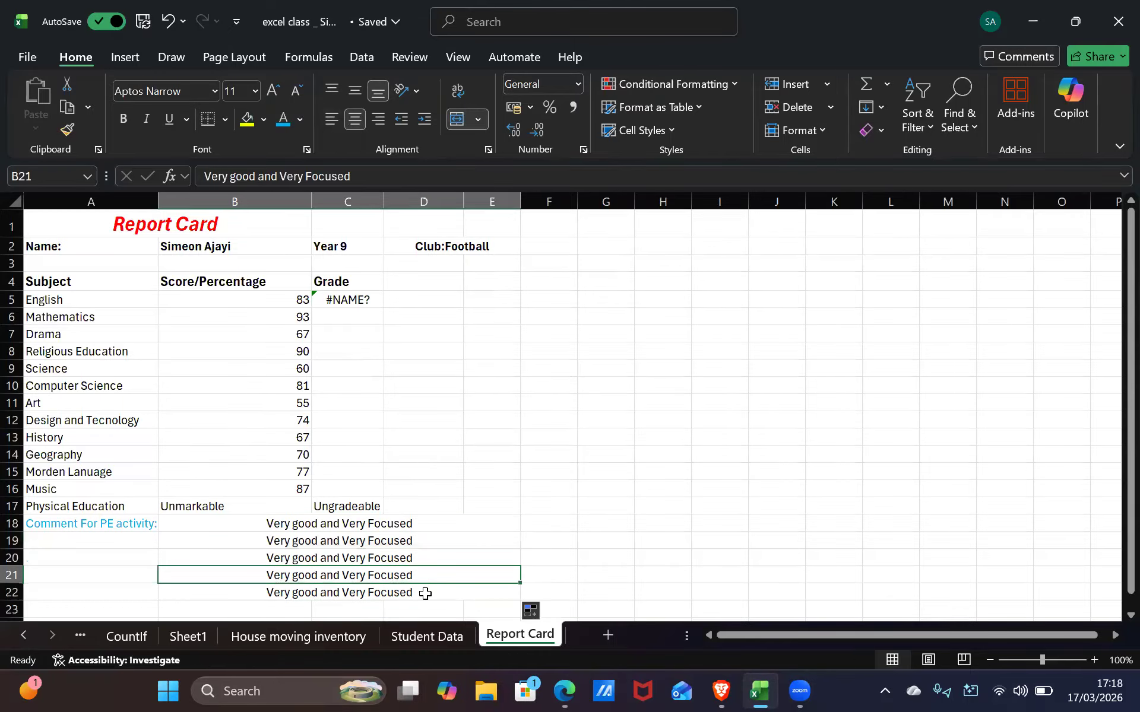
# Delete the duplicate comment copies in rows 19–22
pyautogui.press('BackSpace')
pyautogui.click(424, 592)
pyautogui.press('BackSpace')
pyautogui.click(414, 559)
pyautogui.press('BackSpace')
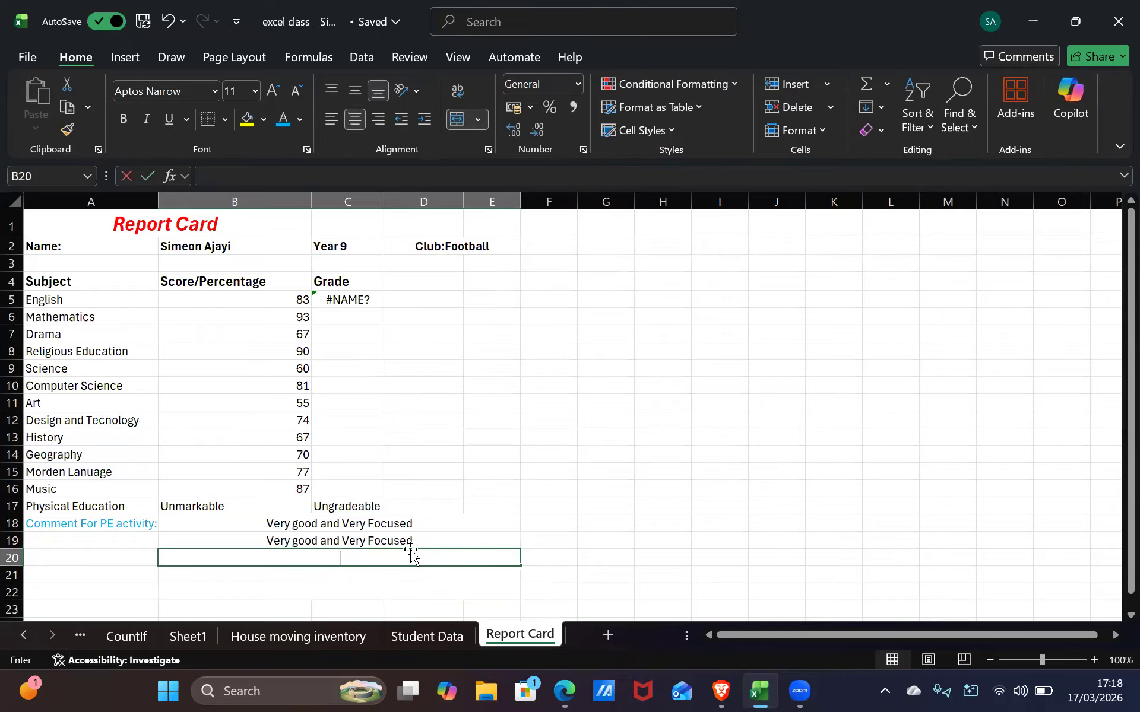
pyautogui.click(412, 539)
pyautogui.press('BackSpace')
pyautogui.click(472, 593)
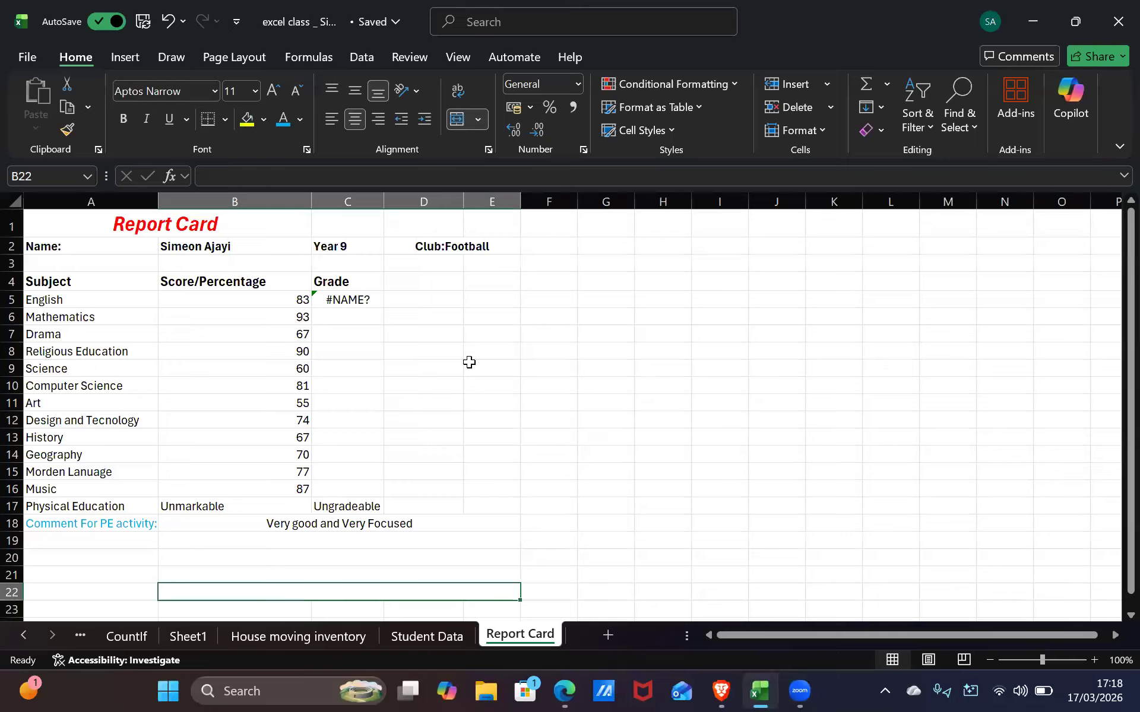
# Check the merged comment text in B18, leaving it unchanged
pyautogui.click(434, 522)
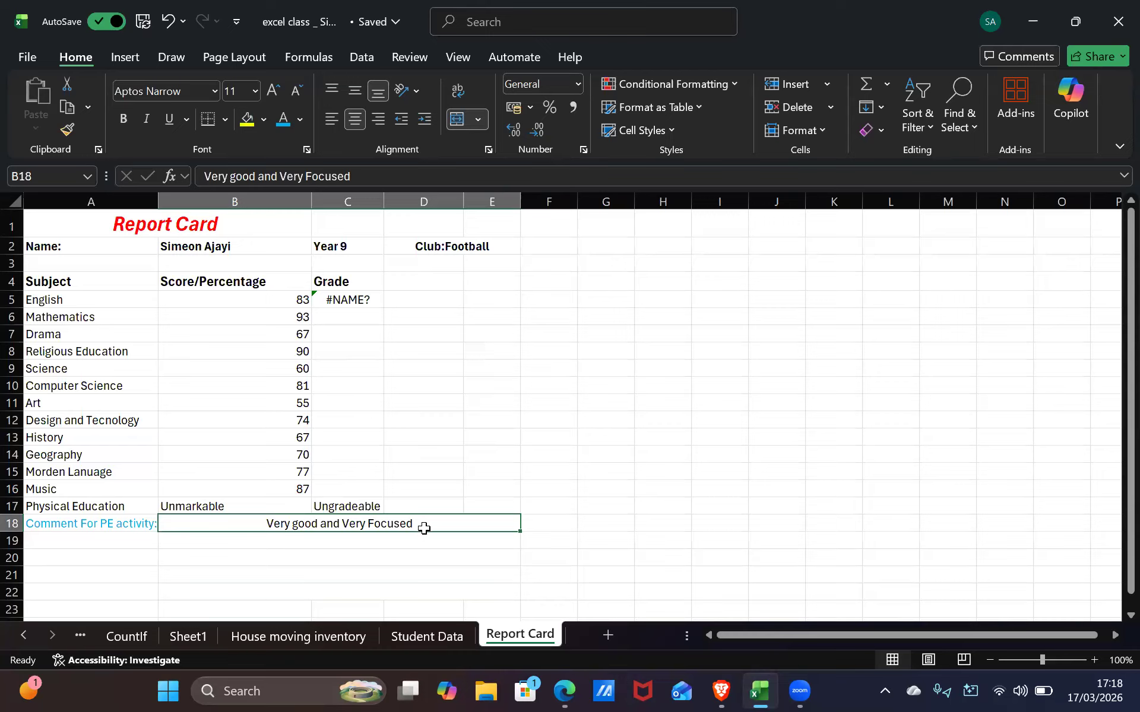
pyautogui.doubleClick(425, 528)
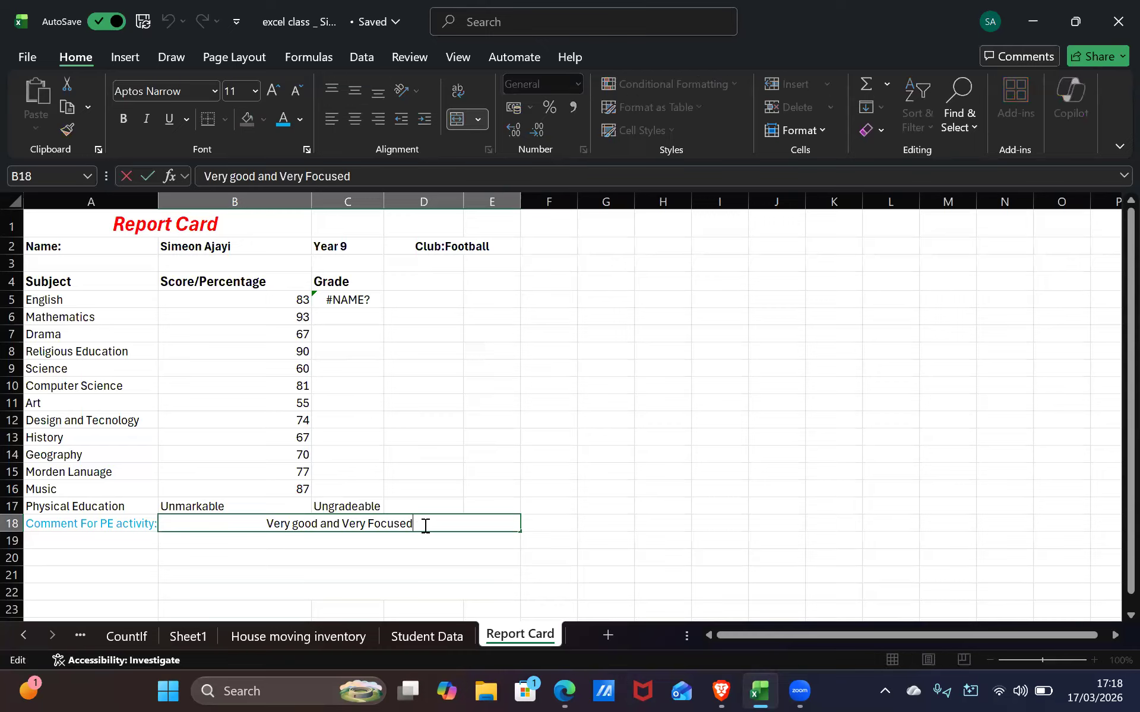
pyautogui.hotkey('shift', 'Home')
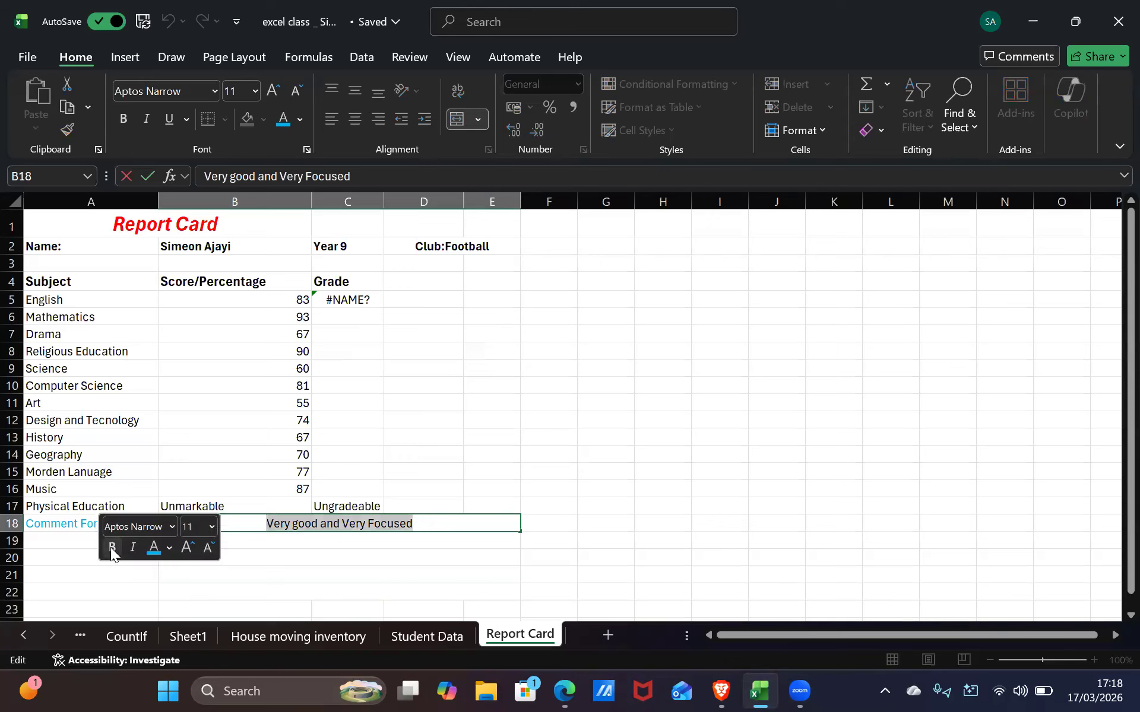
pyautogui.click(662, 333)
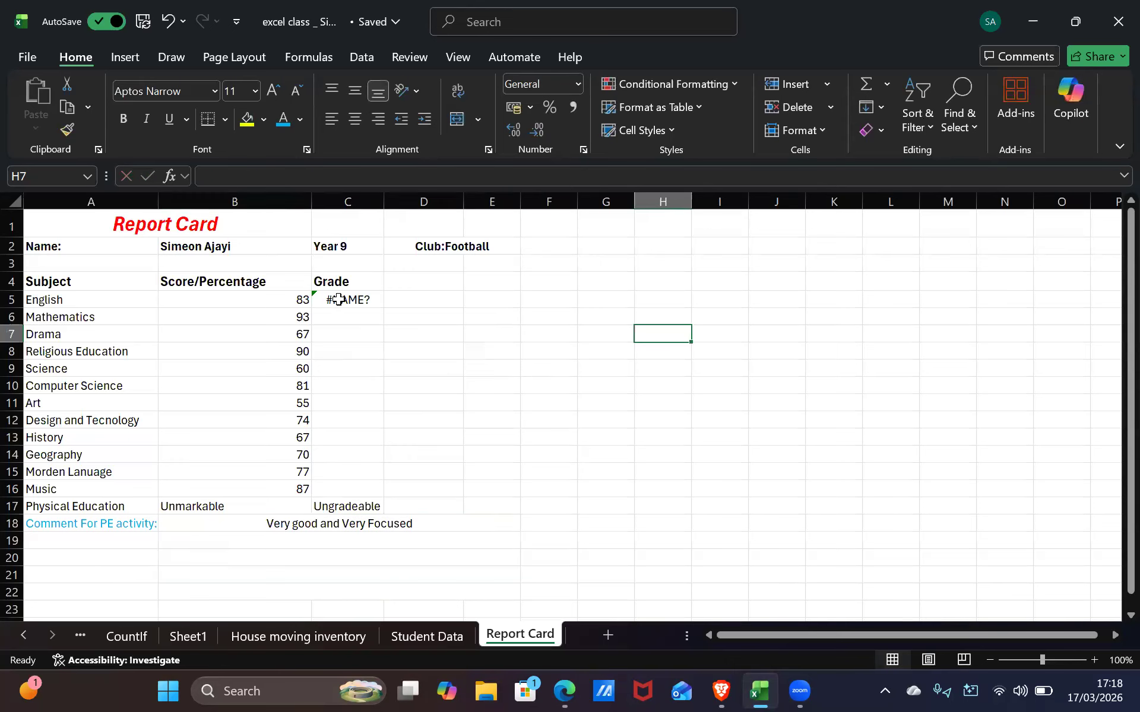
# Start an =IF( formula in C5, then switch to the homework email listing the grade bands
pyautogui.click(338, 300)
pyautogui.write('=if')
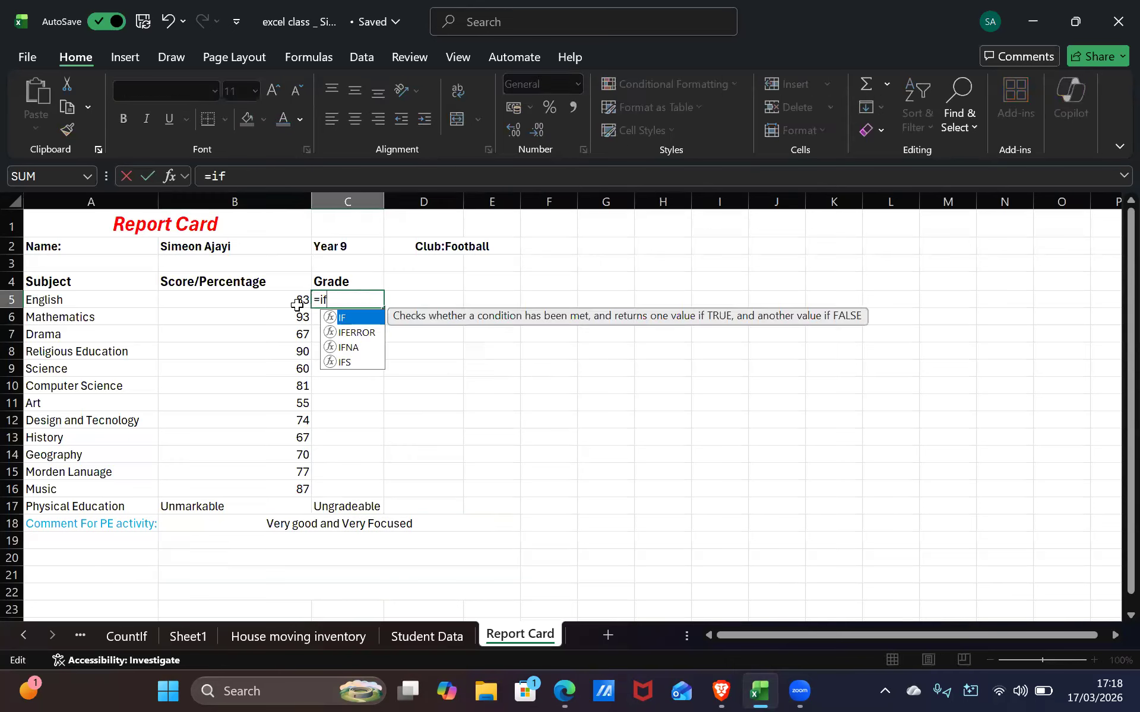
pyautogui.doubleClick(354, 319)
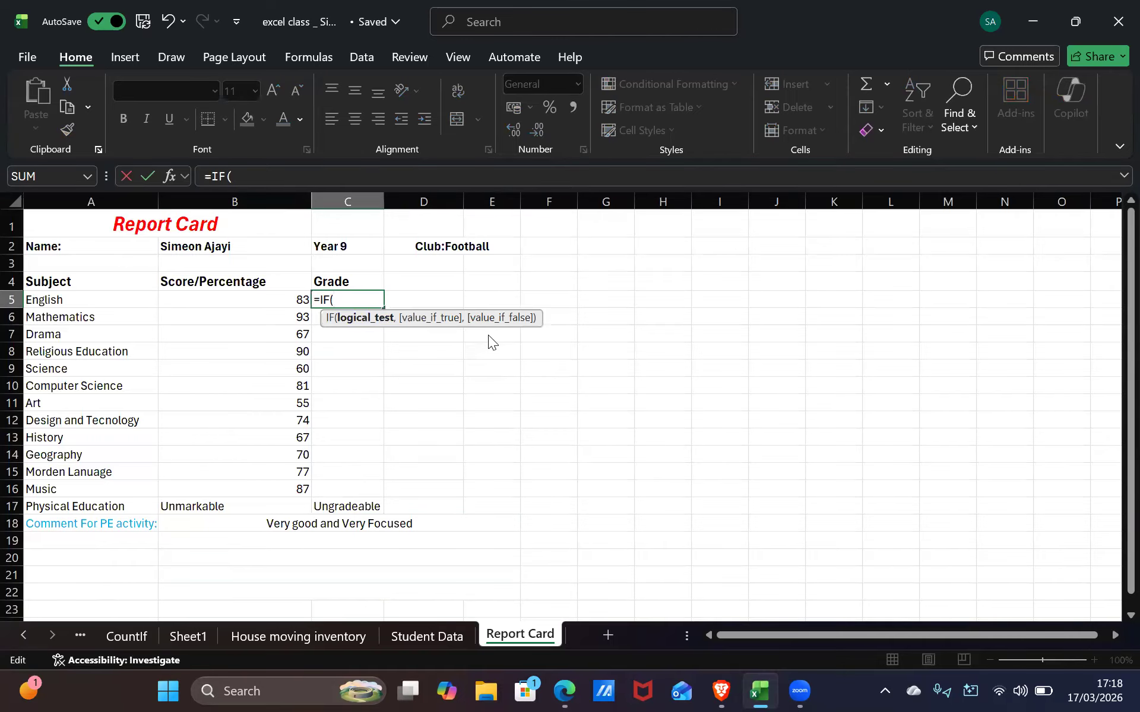
pyautogui.hotkey('alt', 'Tab')
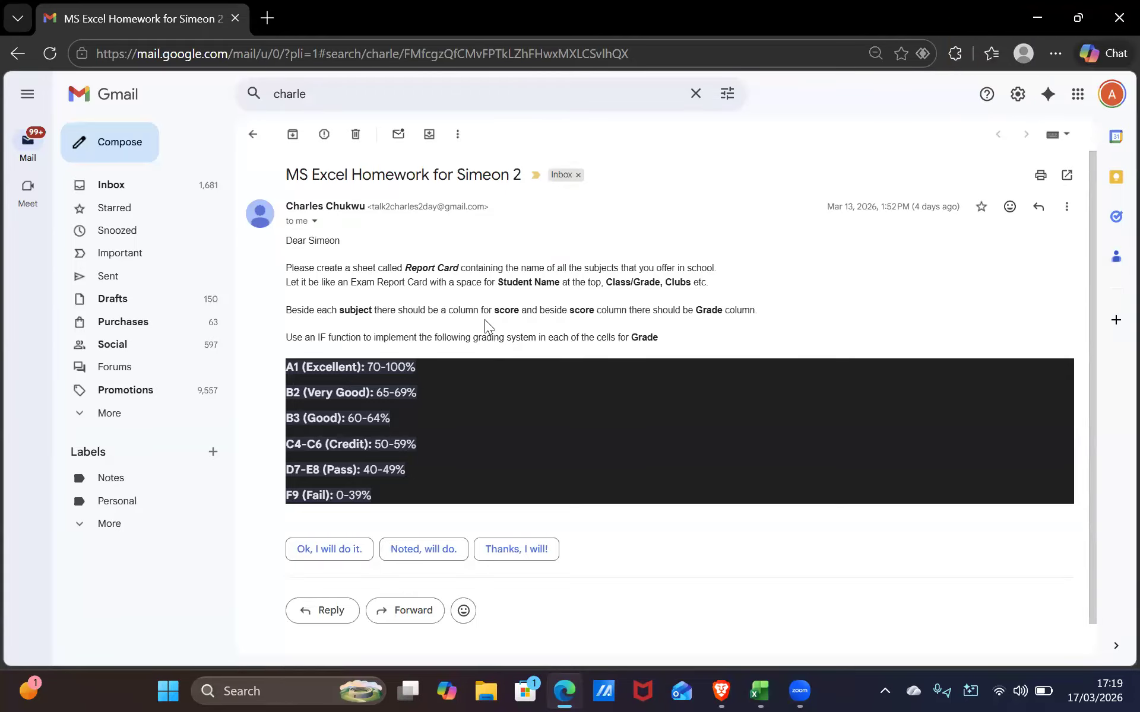
# In Gmail, start a 'Noted, will do.' smart reply to the homework email
pyautogui.hotkey('alt', 'Tab')
pyautogui.hotkey('alt', 'Tab')
pyautogui.hotkey('alt', 'Tab')
pyautogui.hotkey('alt', 'Tab')
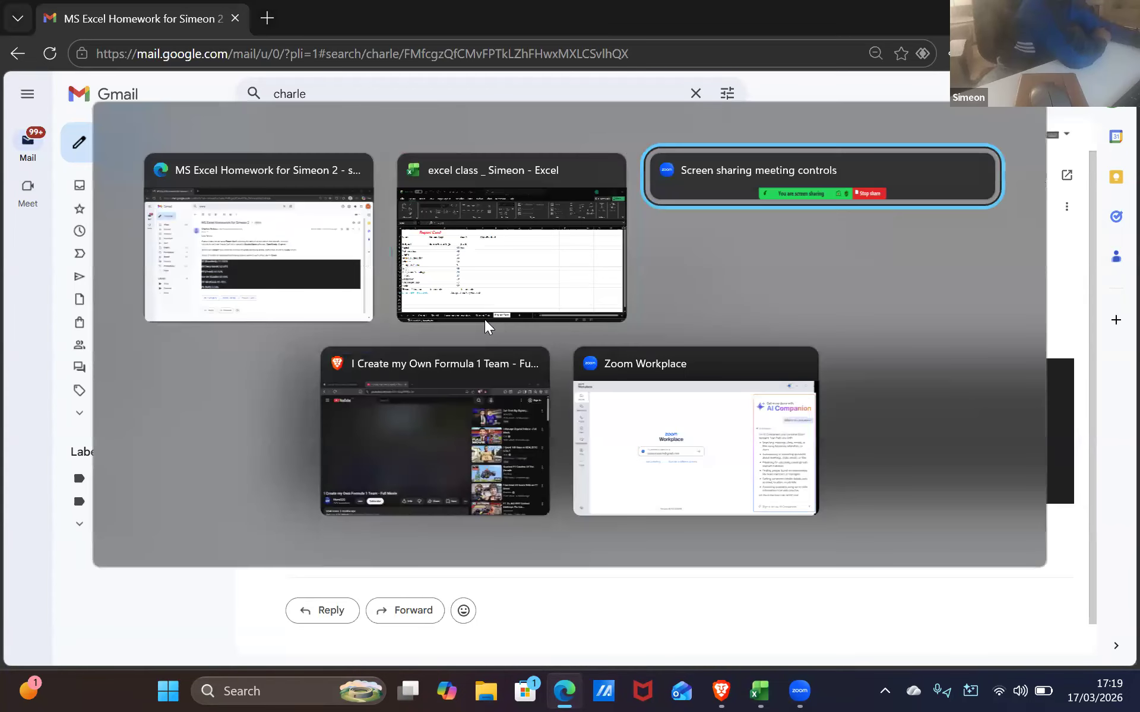
pyautogui.hotkey('alt', 'Tab')
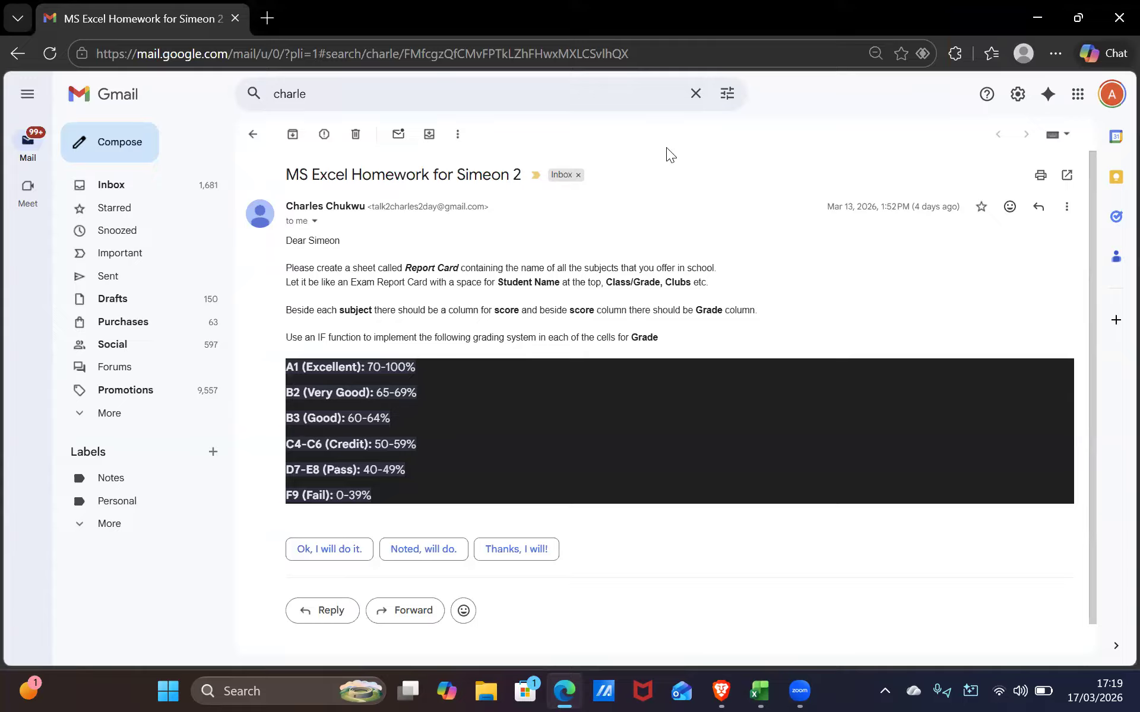
pyautogui.click(453, 547)
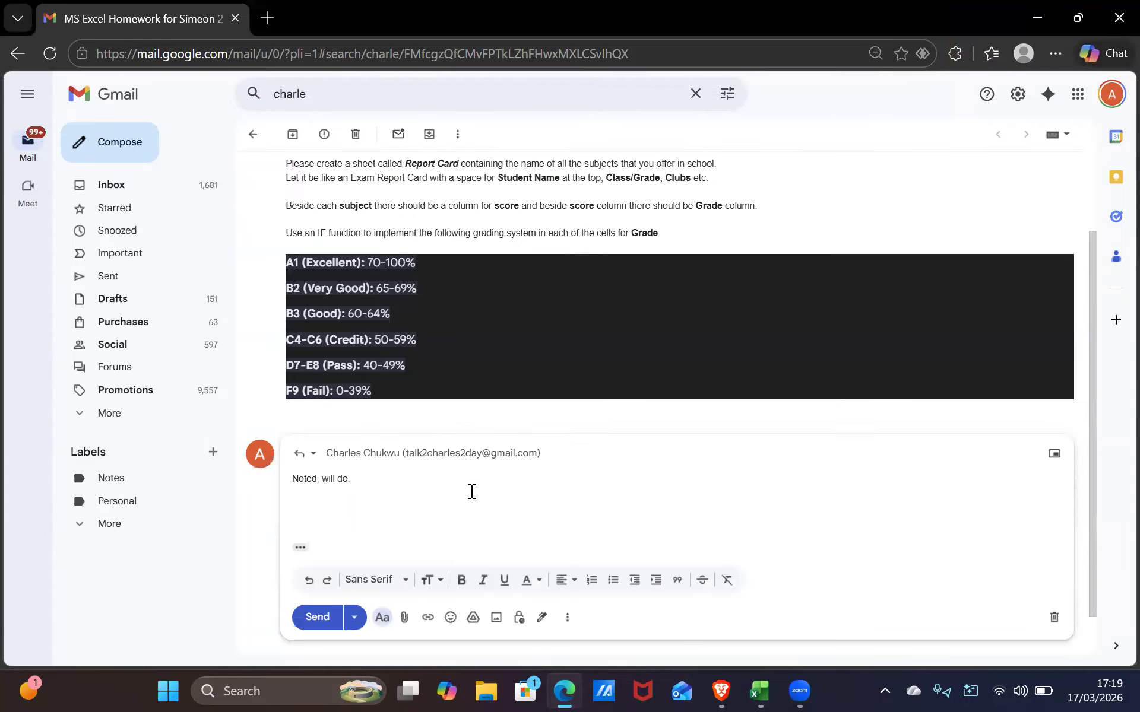
pyautogui.click(303, 455)
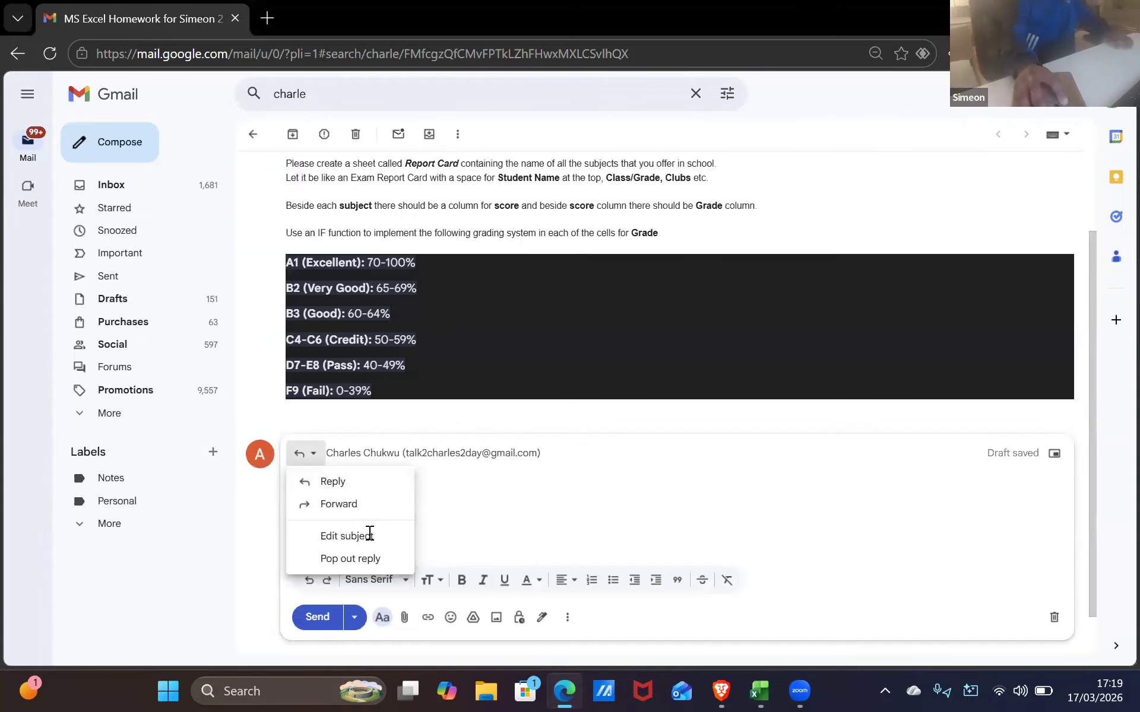
pyautogui.click(891, 363)
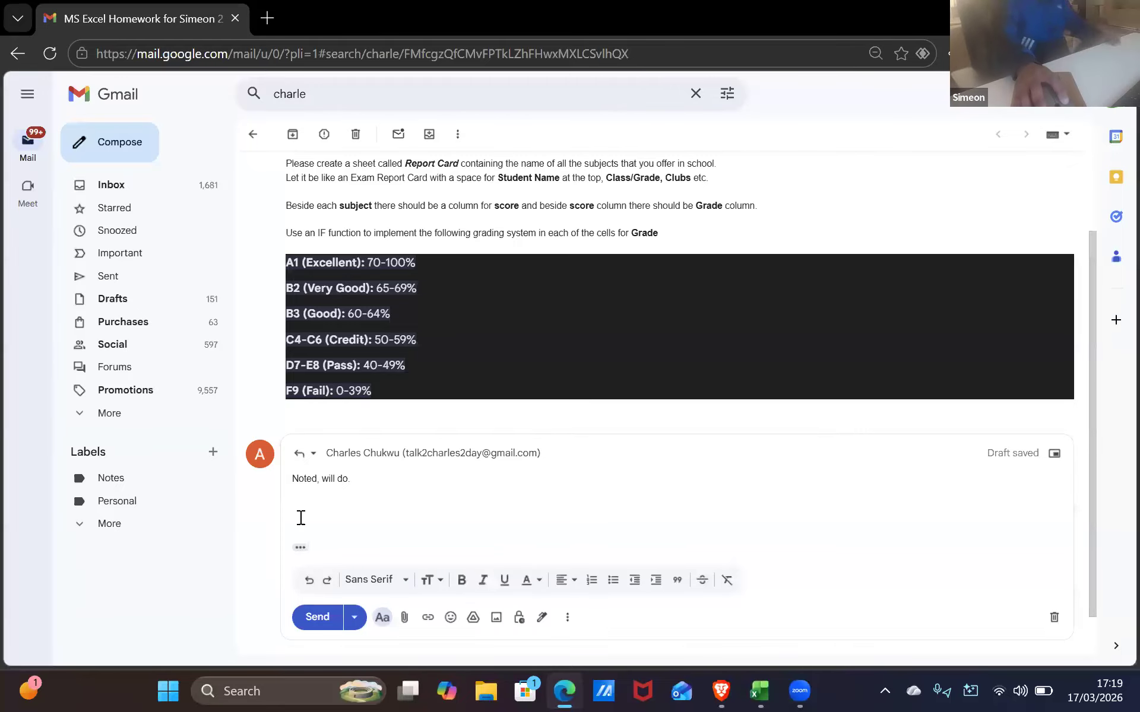
# Discard the reply draft and return to the Excel Report Card sheet
pyautogui.click(300, 548)
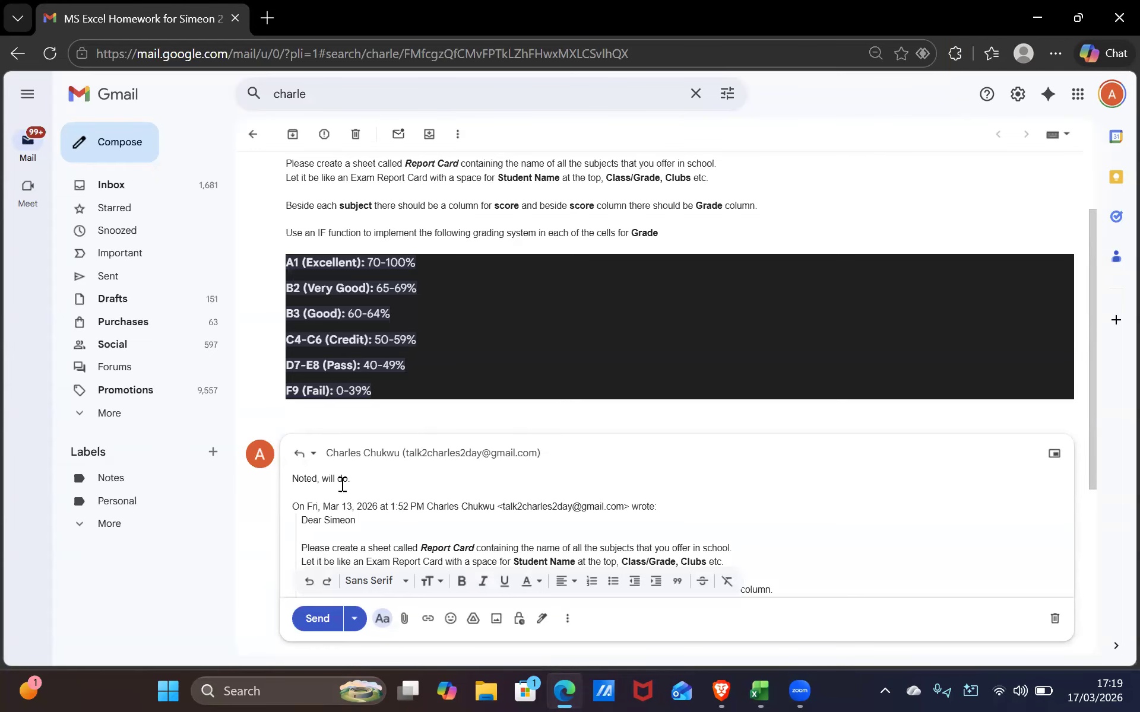
pyautogui.click(305, 459)
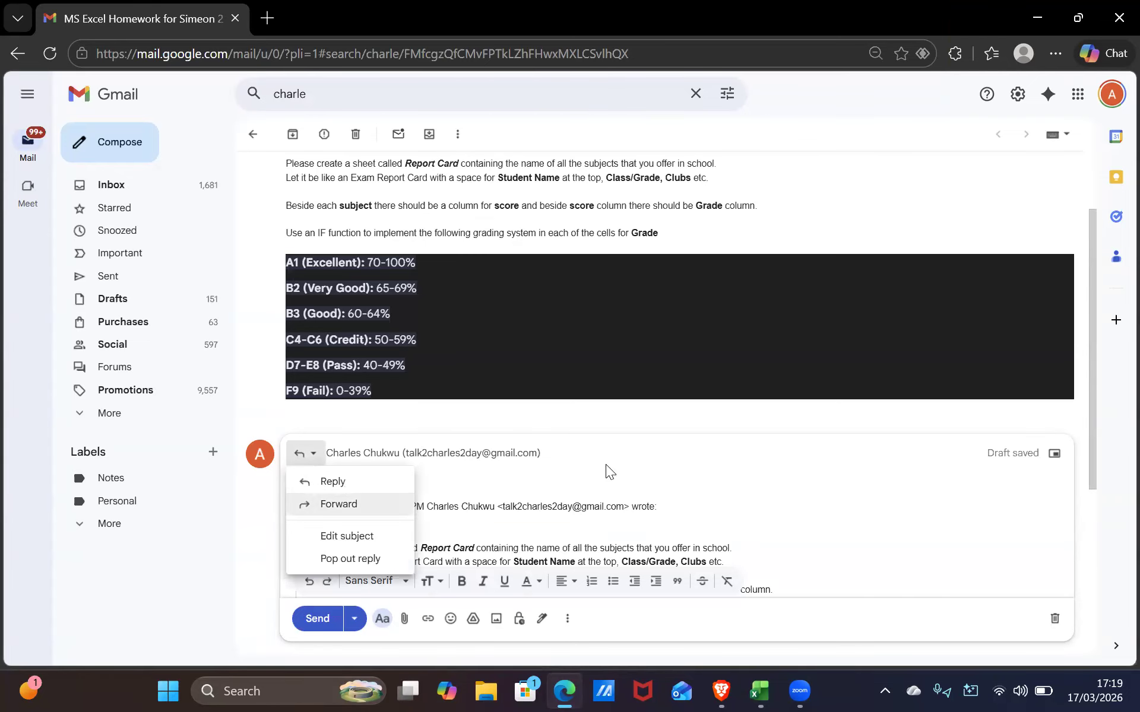
pyautogui.click(1049, 609)
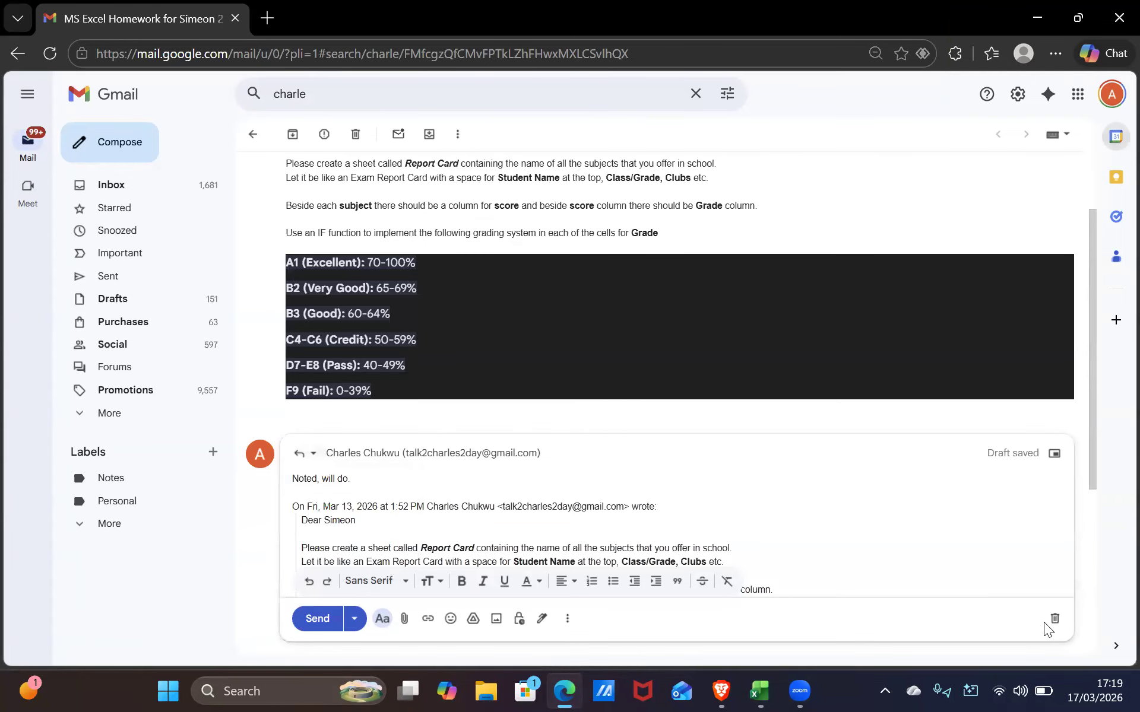
pyautogui.click(1054, 618)
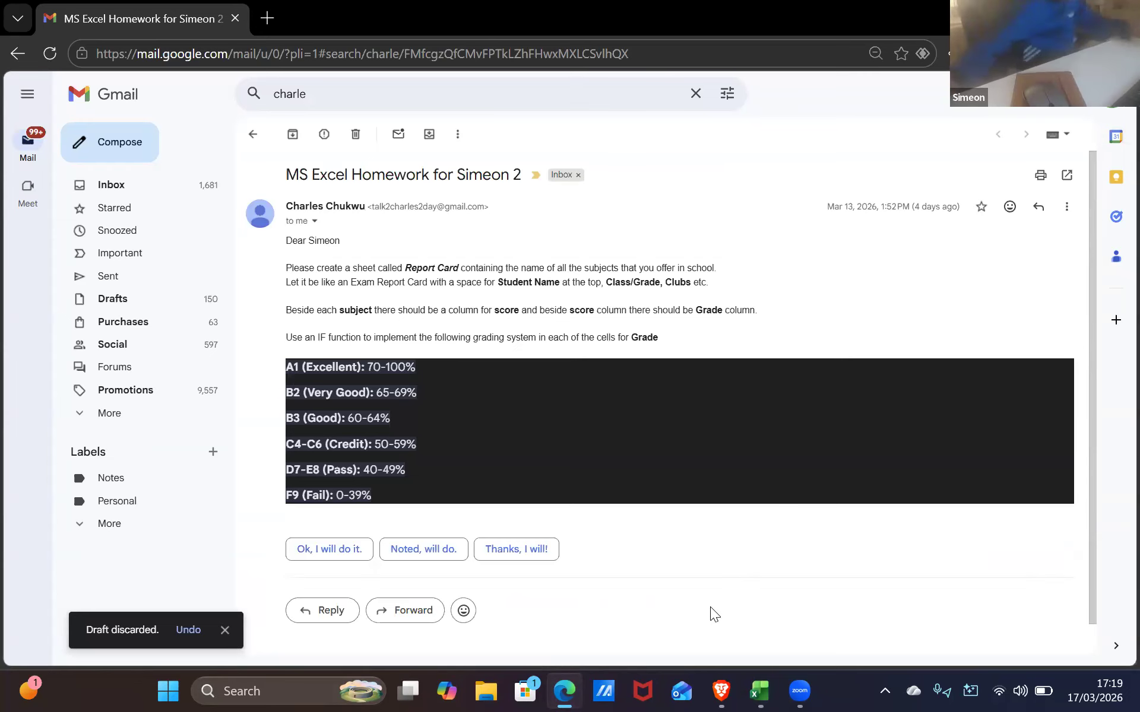
pyautogui.hotkey('alt', 'Tab')
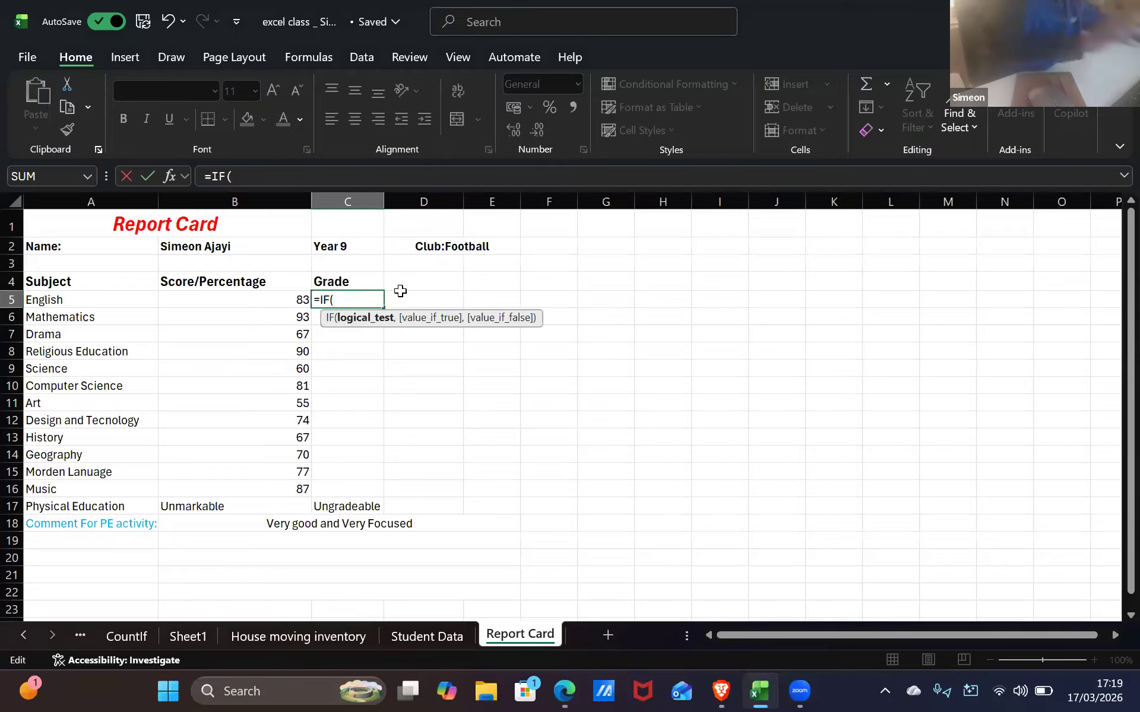
# Add the condition B5>70-100 after =IF( in C5, deleting the stray equals signs
pyautogui.write('B5')
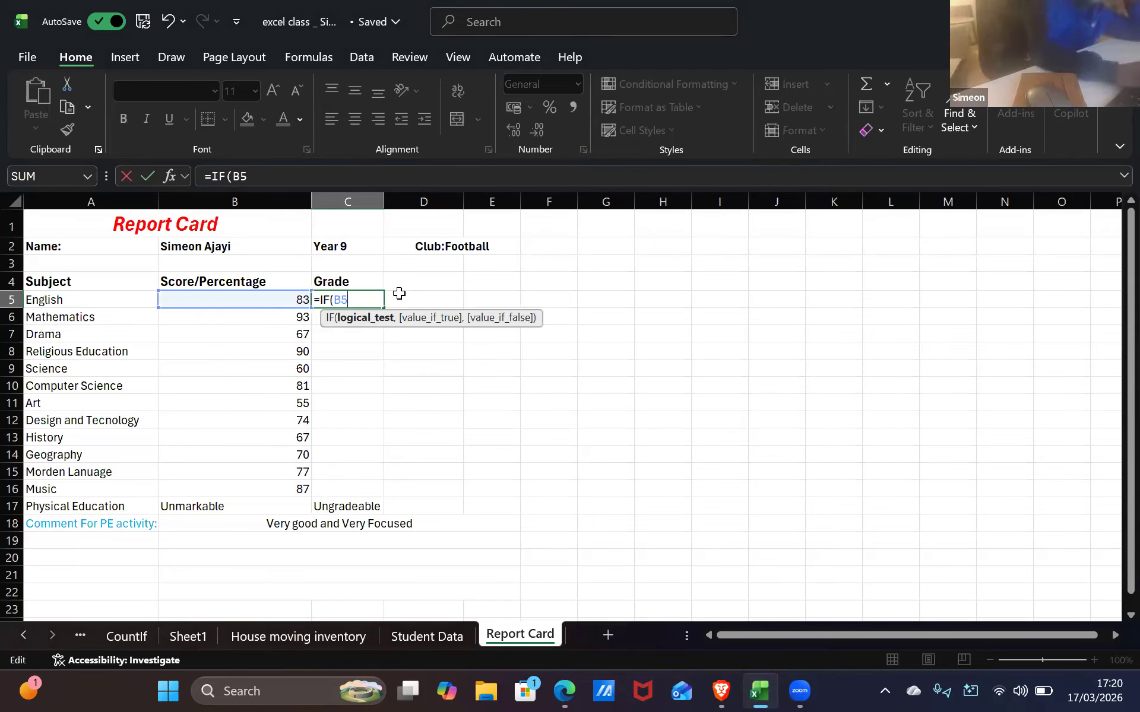
pyautogui.write('=')
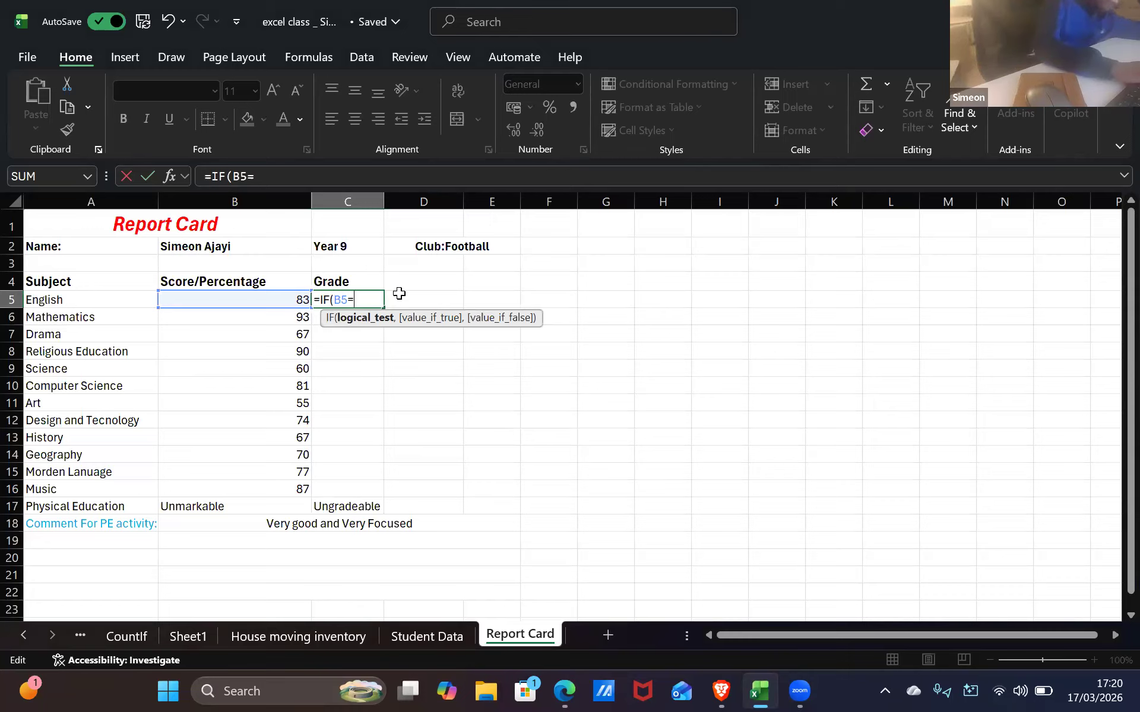
pyautogui.press('BackSpace')
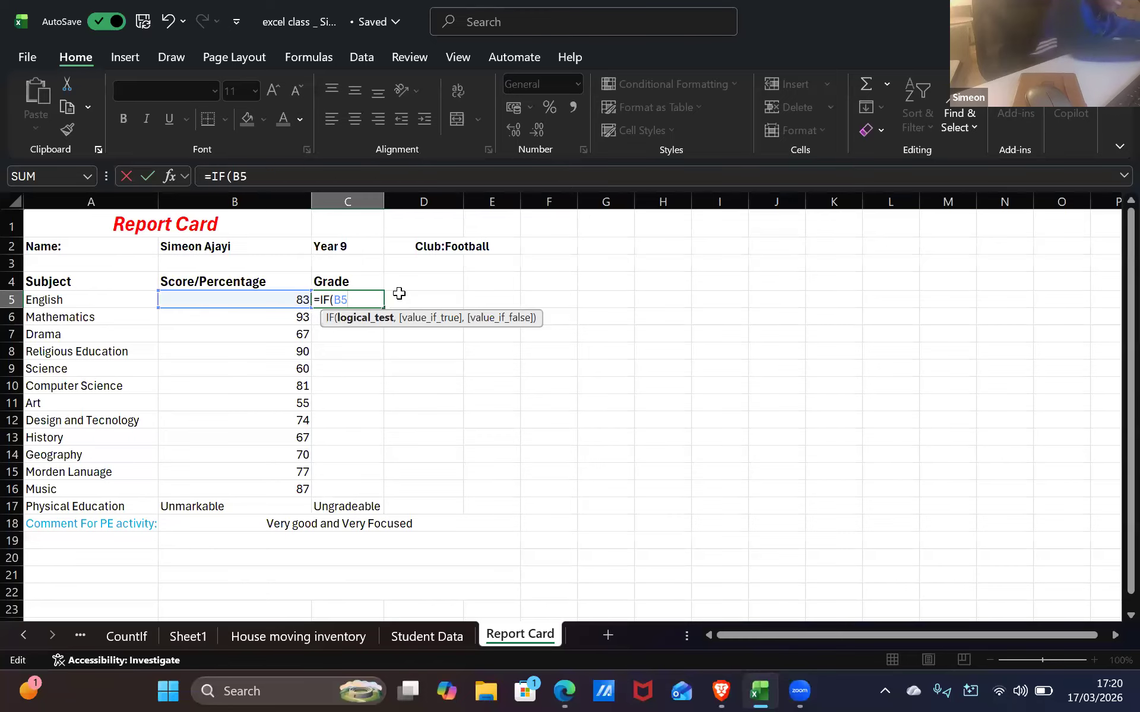
pyautogui.write('=')
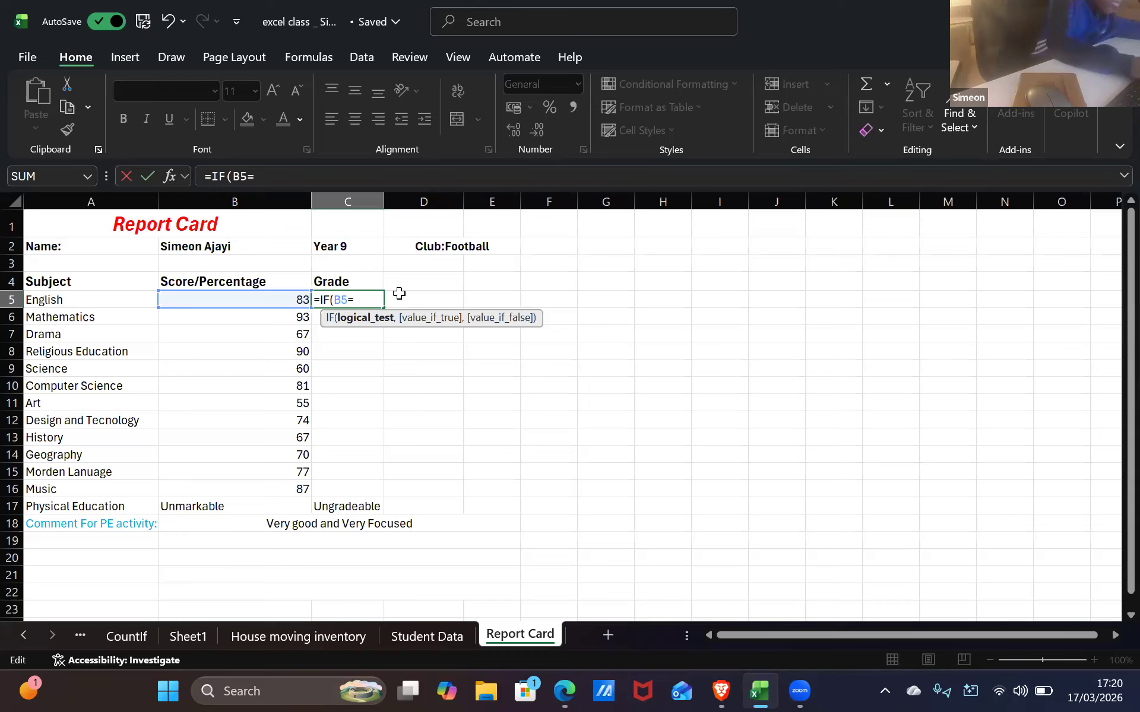
pyautogui.press('BackSpace')
pyautogui.press('BackSpace')
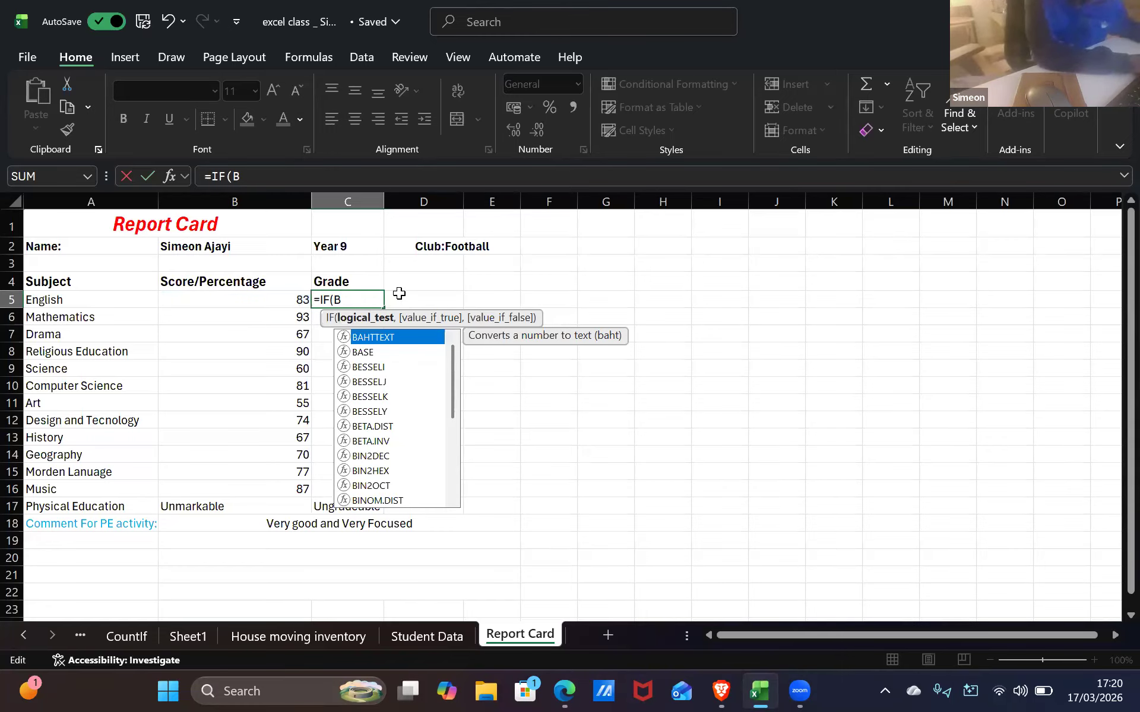
pyautogui.write('5')
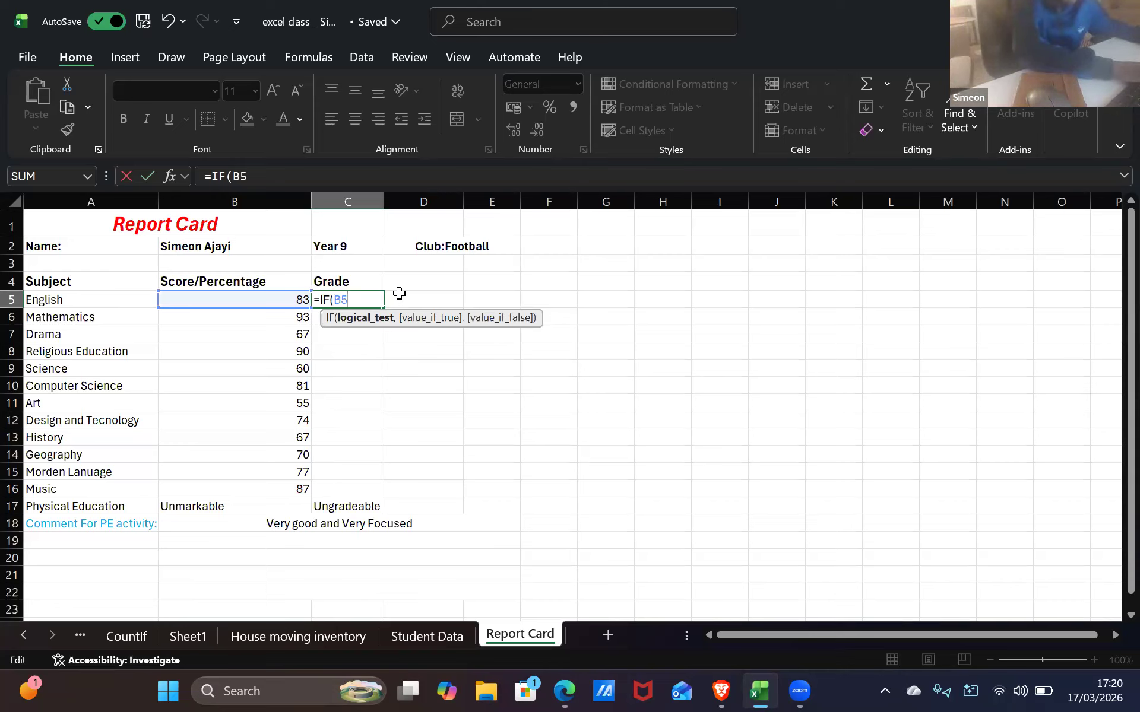
pyautogui.write('=')
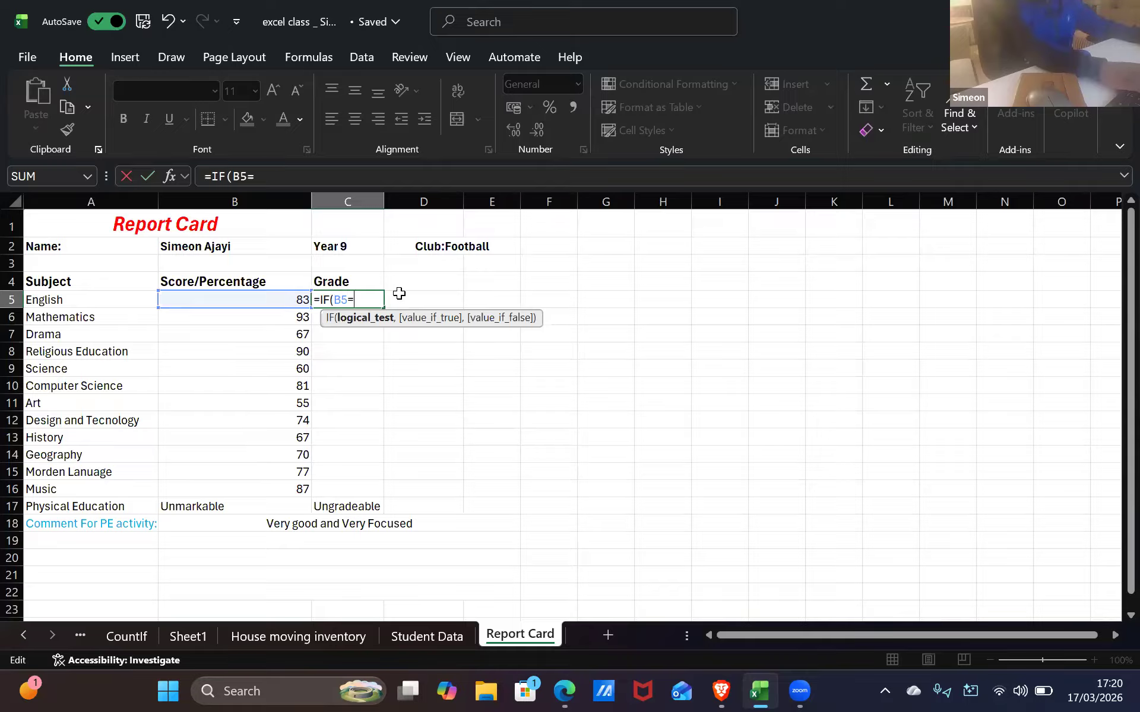
pyautogui.press('BackSpace')
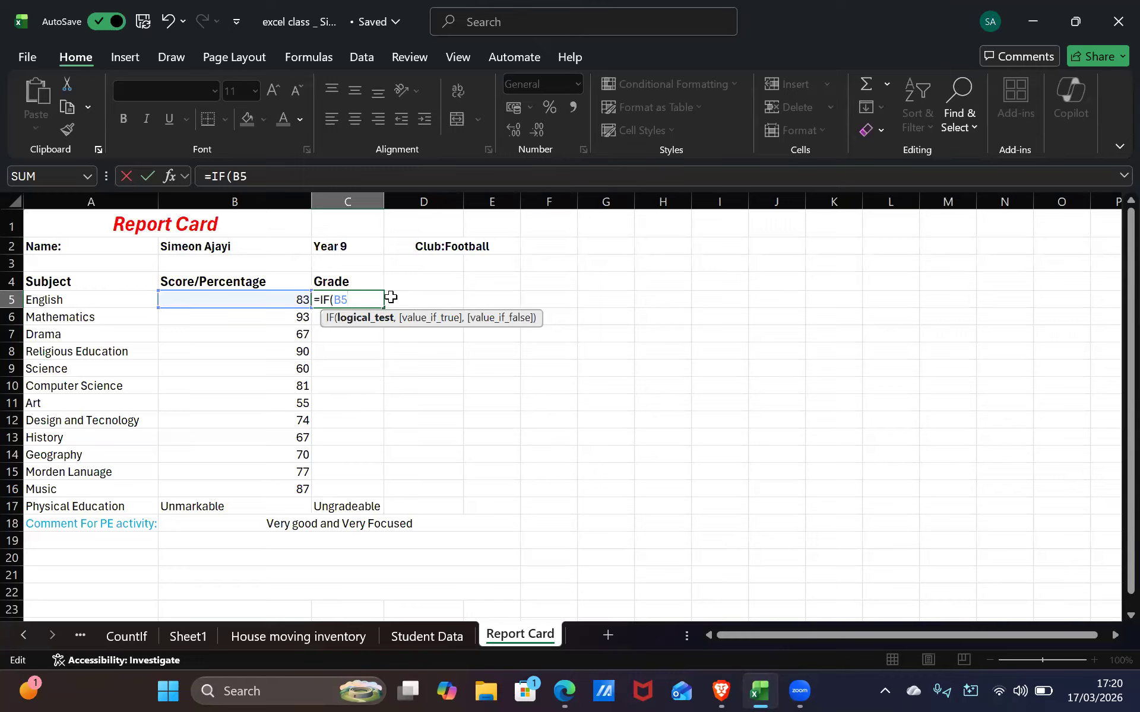
pyautogui.write('=')
pyautogui.press('BackSpace')
pyautogui.write('>70-100')
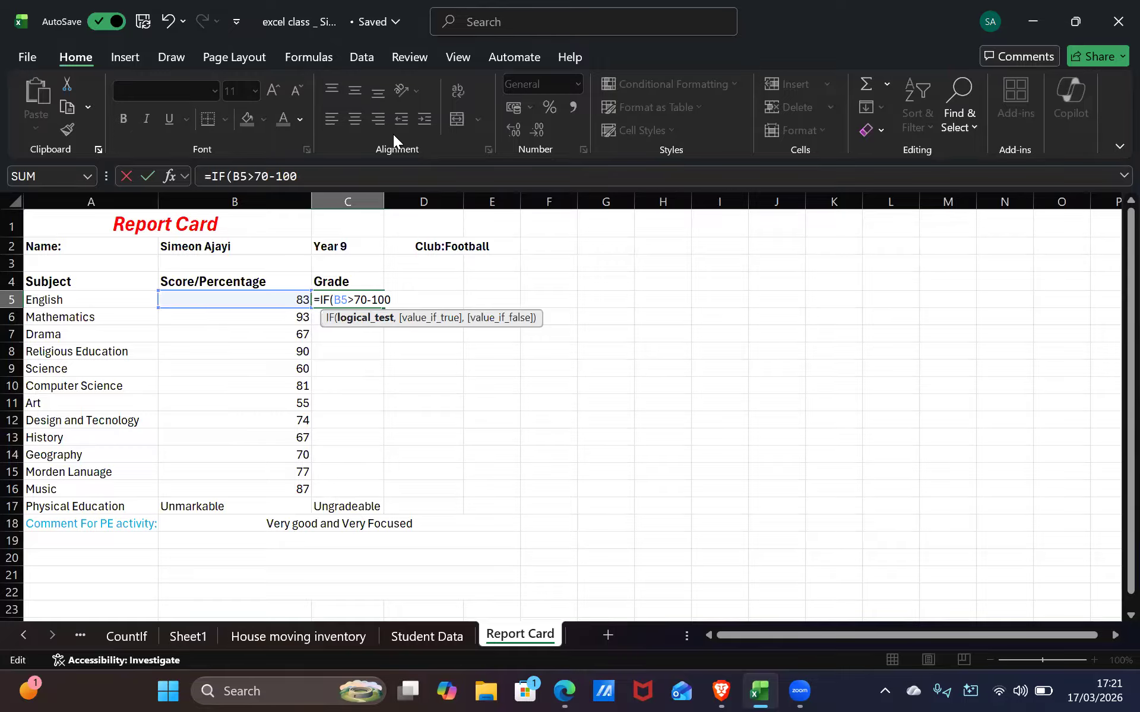
# Dismiss the formula error warnings and delete the invalid condition and references, leaving C5 as =IF(
pyautogui.click(380, 200)
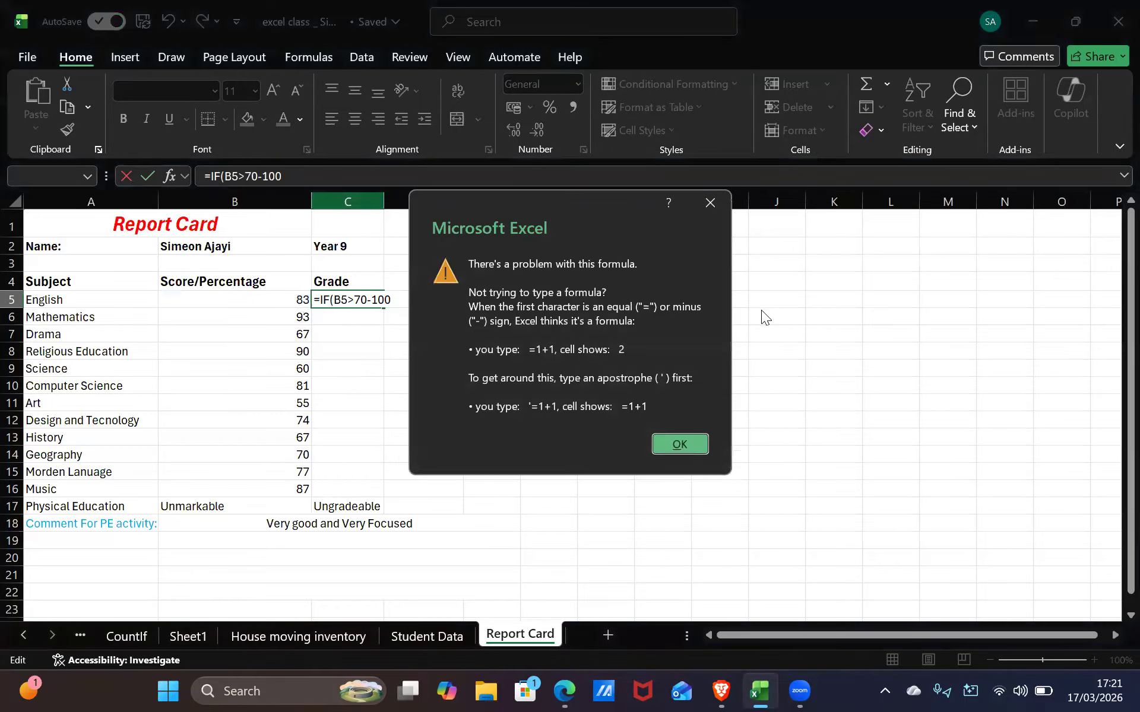
pyautogui.press('Return')
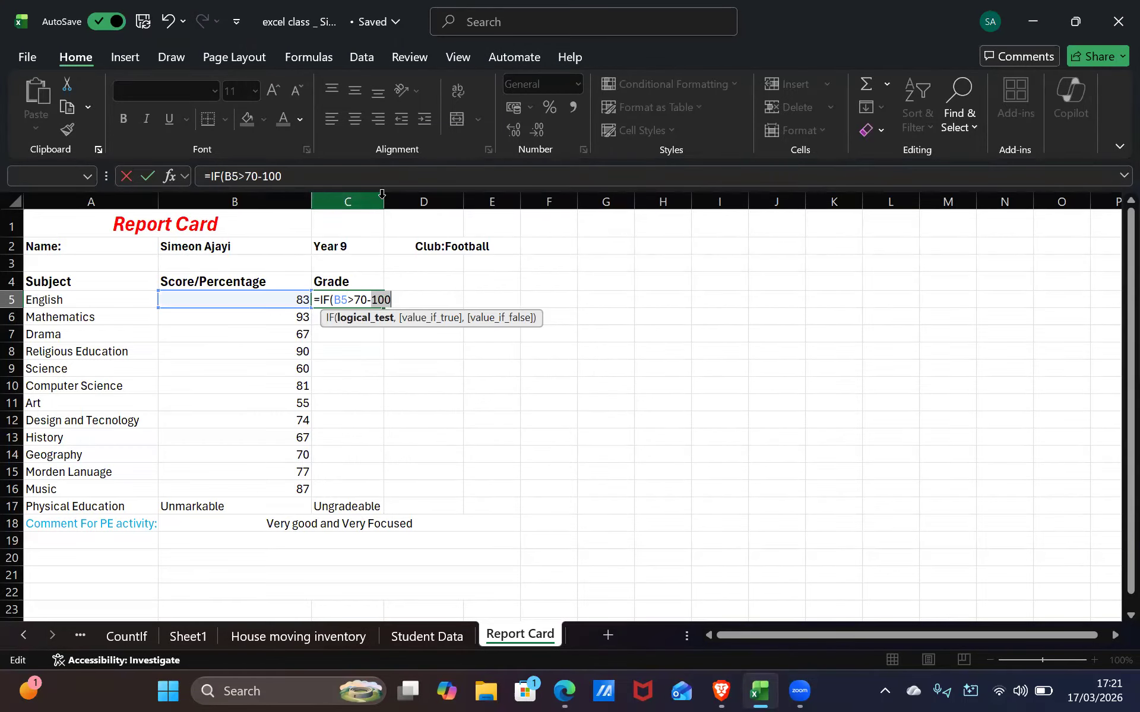
pyautogui.click(385, 199)
pyautogui.click(392, 263)
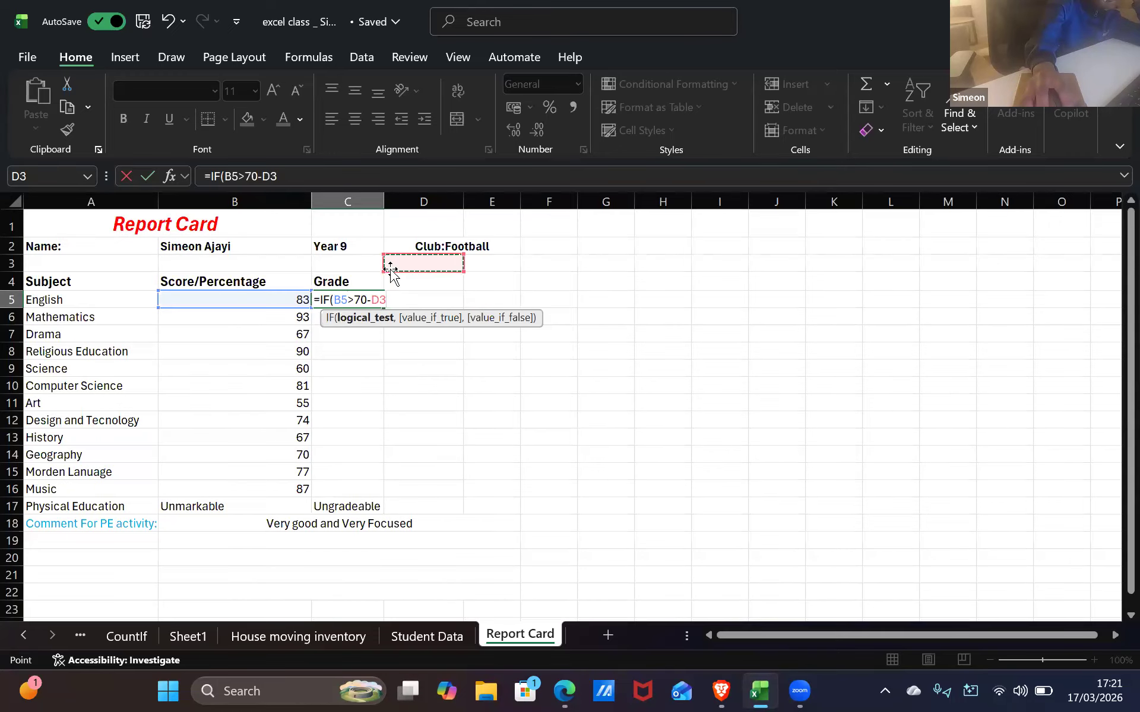
pyautogui.press('BackSpace')
pyautogui.press('BackSpace')
pyautogui.press('BackSpace')
pyautogui.press('BackSpace')
pyautogui.press('BackSpace')
pyautogui.press('BackSpace')
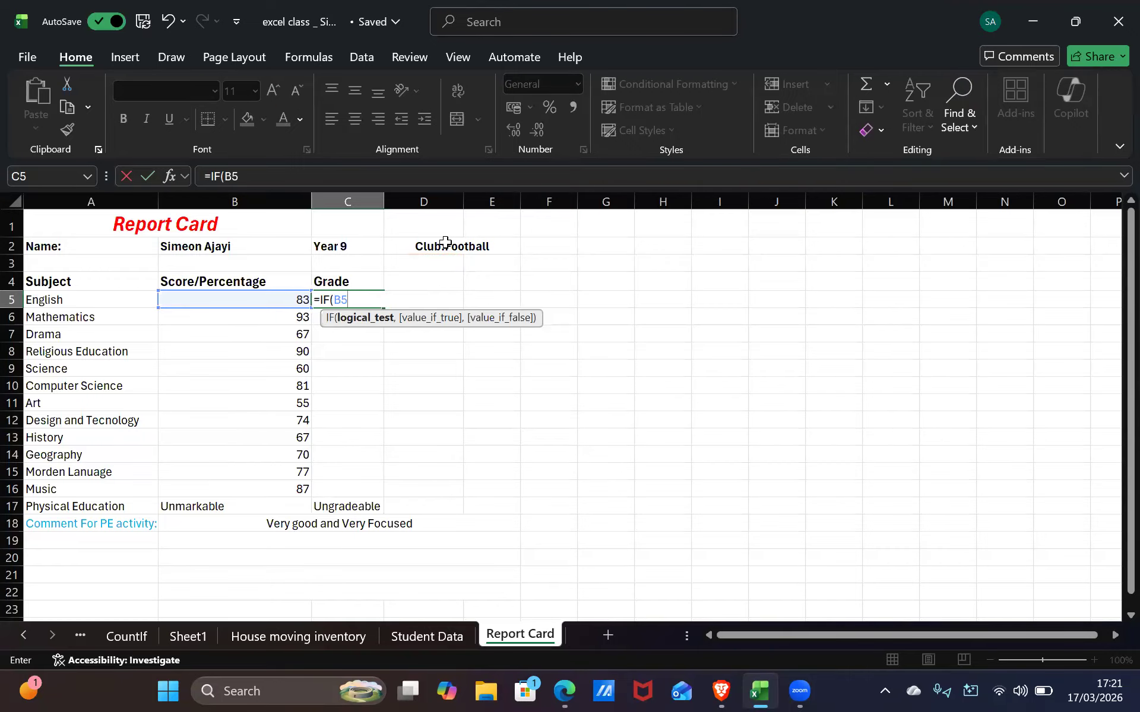
pyautogui.click(381, 212)
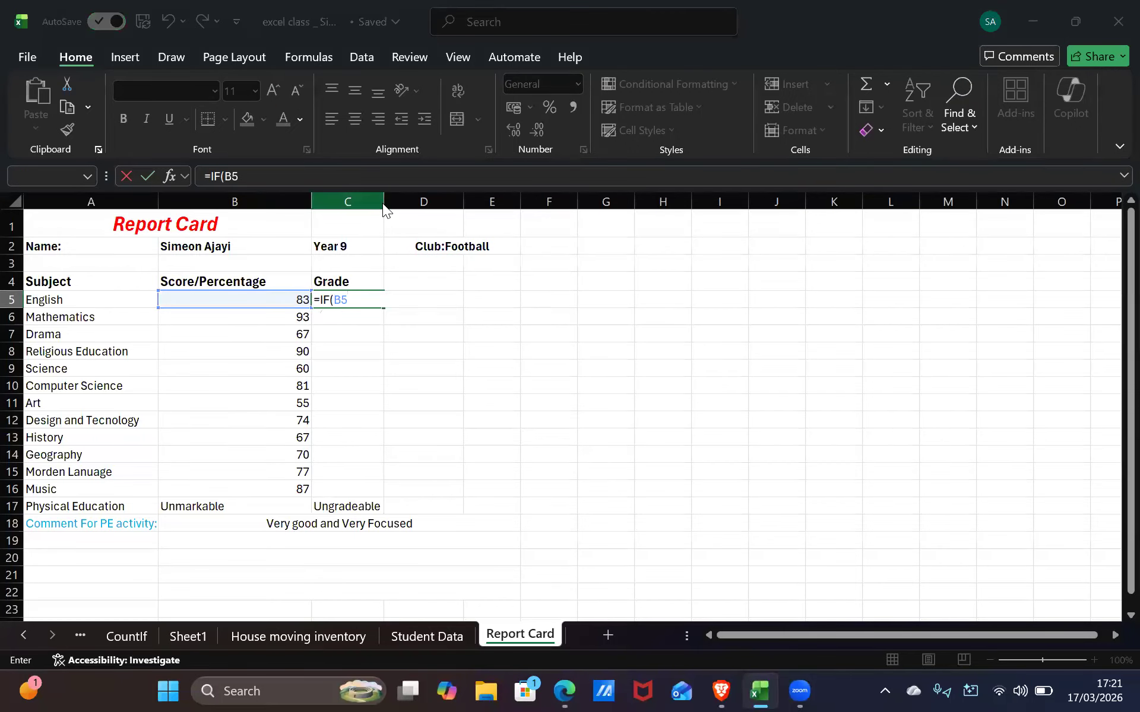
pyautogui.click(699, 200)
pyautogui.click(397, 404)
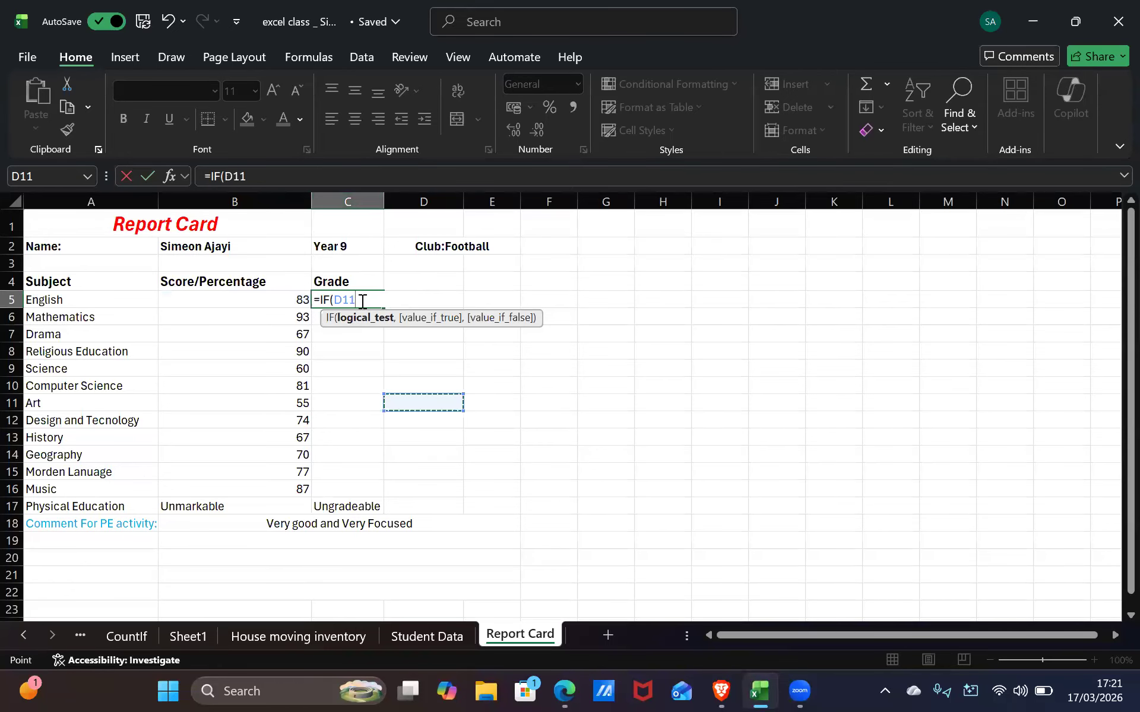
pyautogui.press('Return')
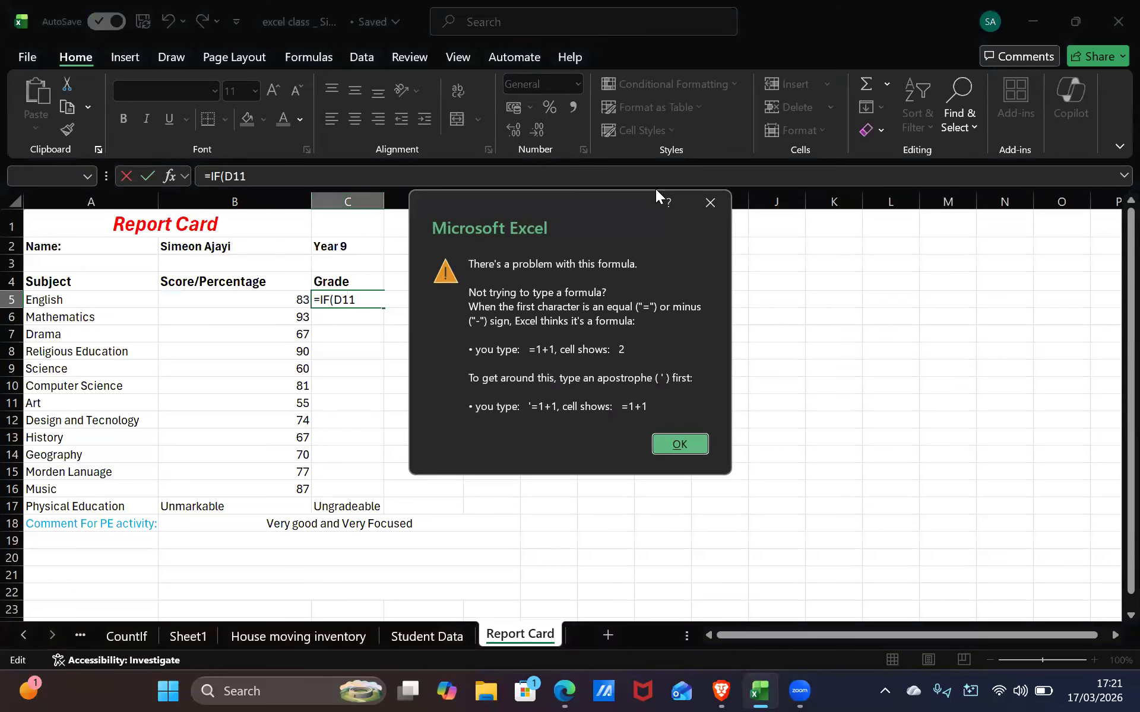
pyautogui.click(710, 204)
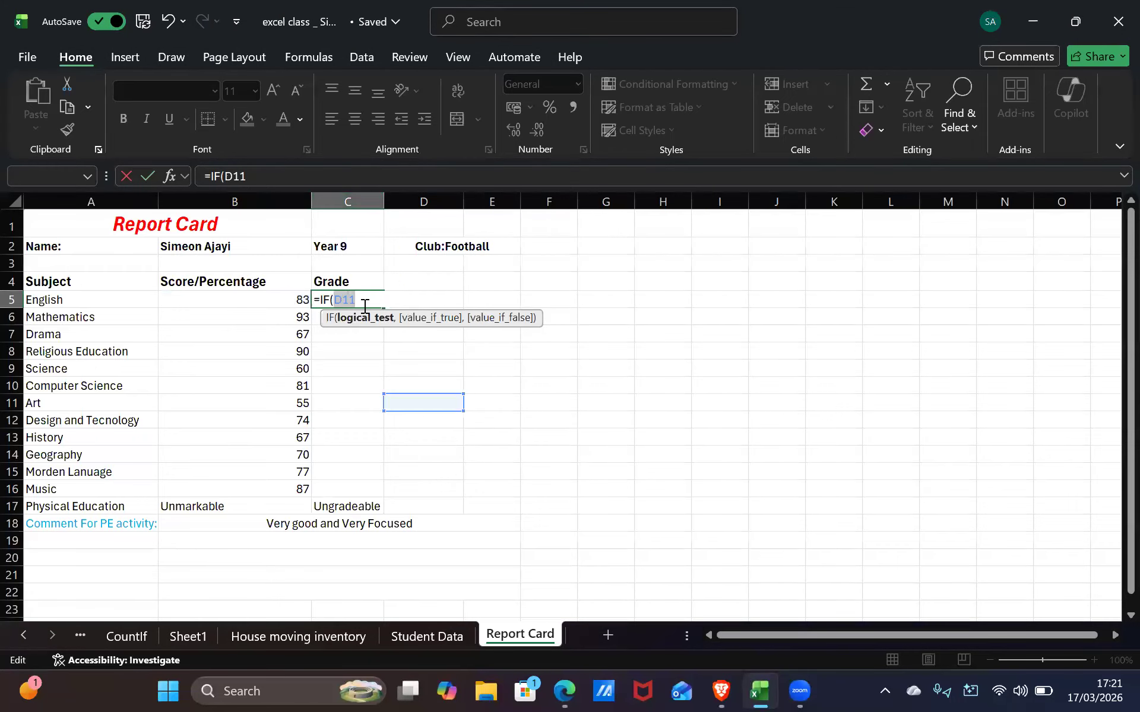
pyautogui.press('BackSpace')
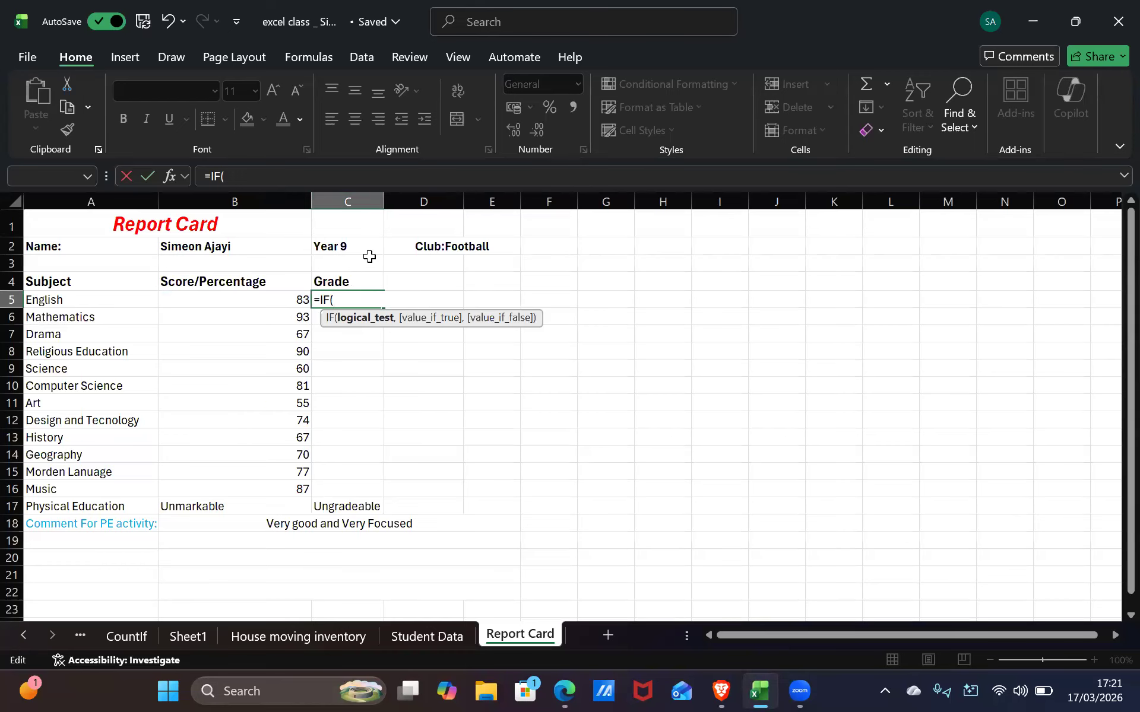
# Retype the C5 condition as B5>=70, replacing the reversed => operator
pyautogui.write('B5=>')
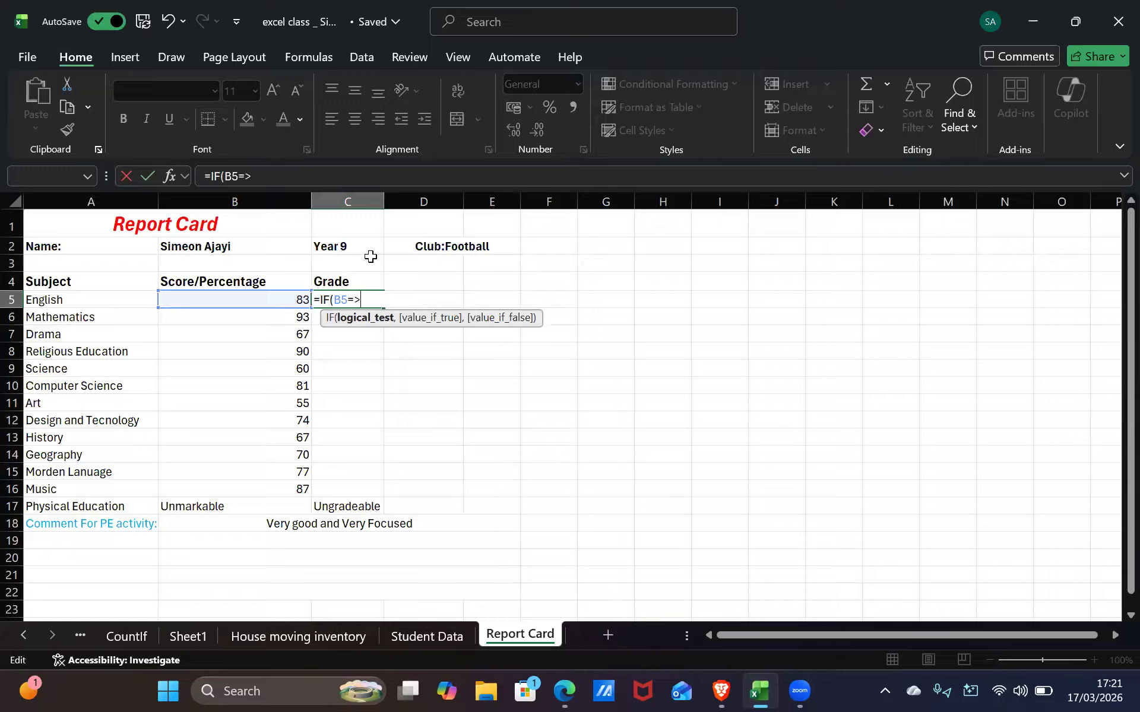
pyautogui.press('BackSpace')
pyautogui.press('BackSpace')
pyautogui.write('70')
# Place the edit point inside C5's =IF( B5>=70 formula for the next change
pyautogui.click(352, 298)
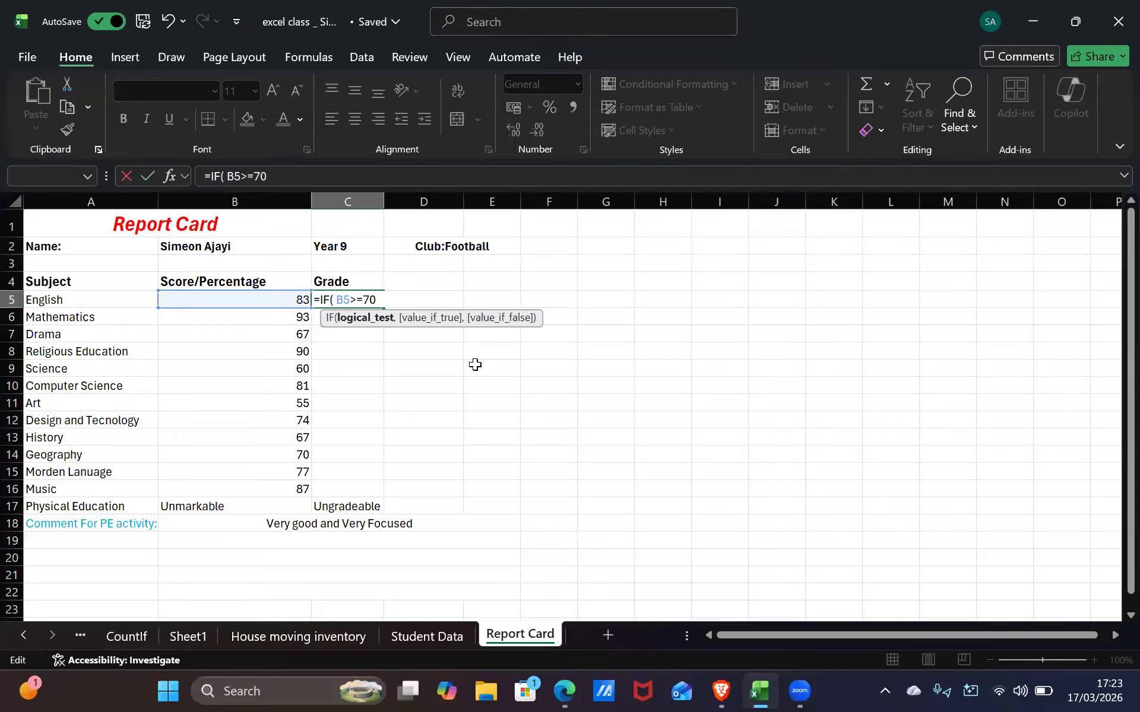
# Remove the stray spaces and quote mark from C5's formula and insert And before B5
pyautogui.press('BackSpace')
pyautogui.write('an')
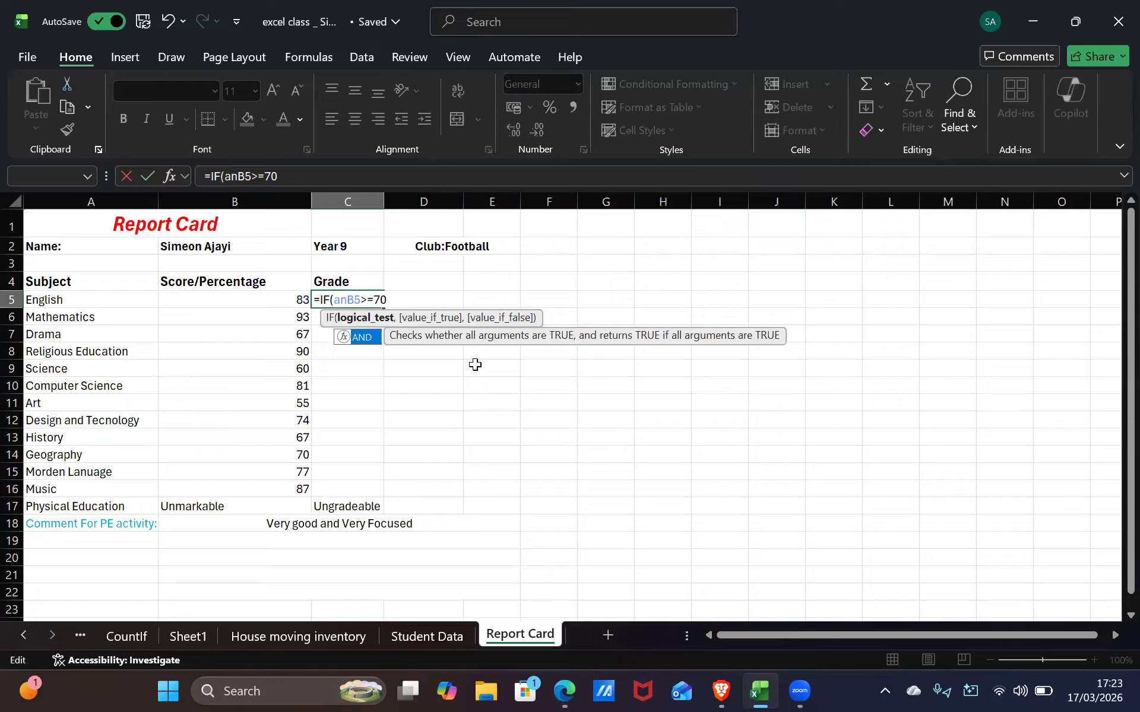
pyautogui.write('d')
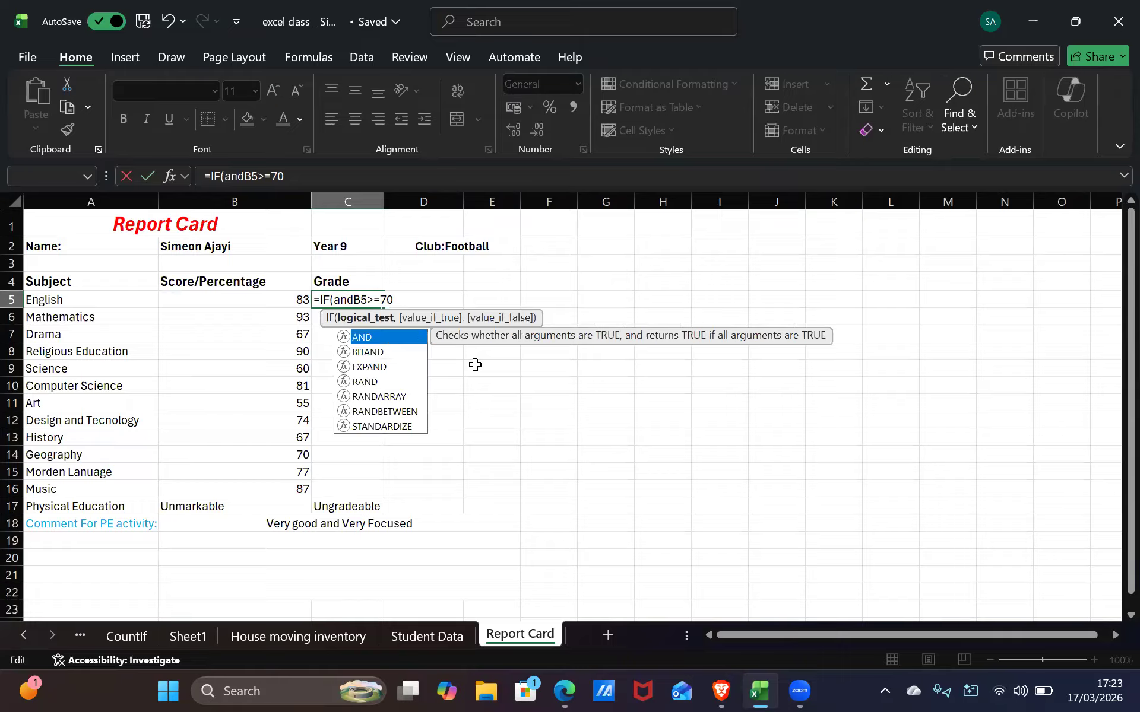
pyautogui.press('BackSpace')
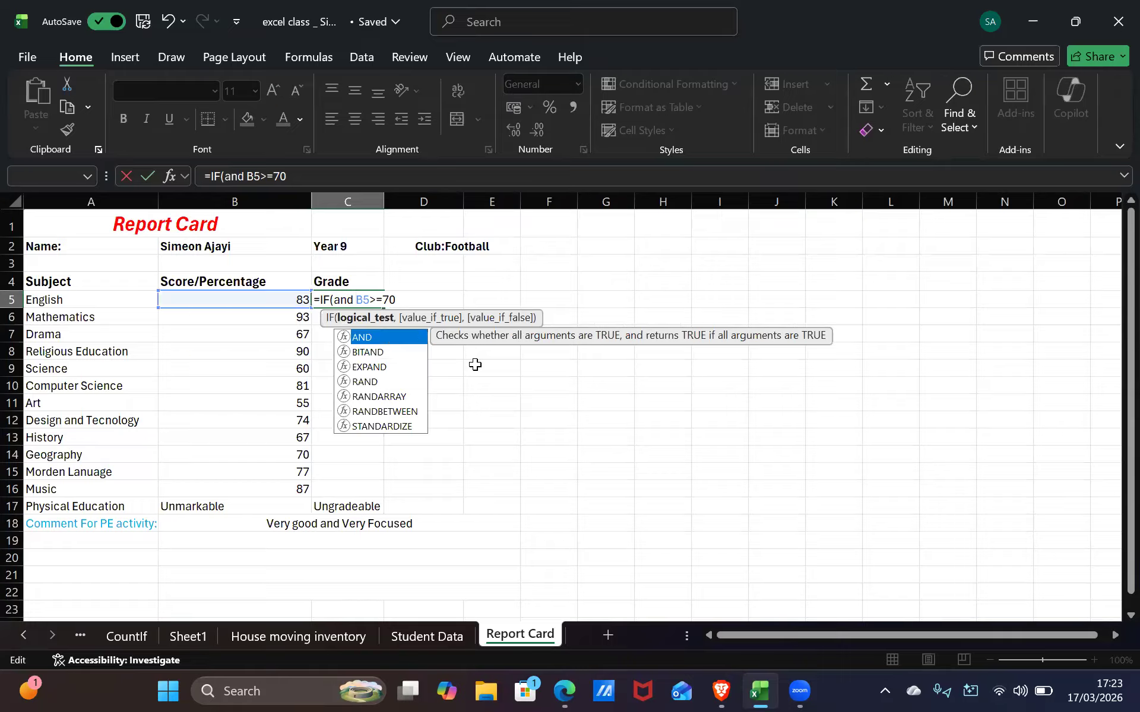
pyautogui.press('BackSpace')
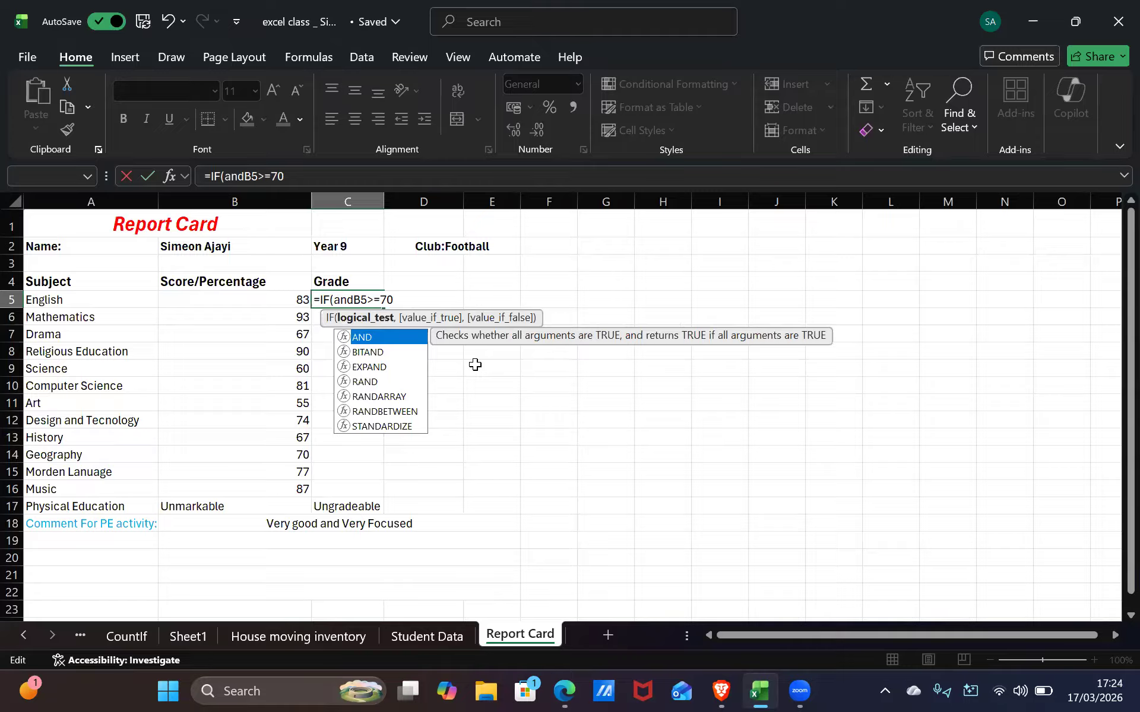
pyautogui.write('"')
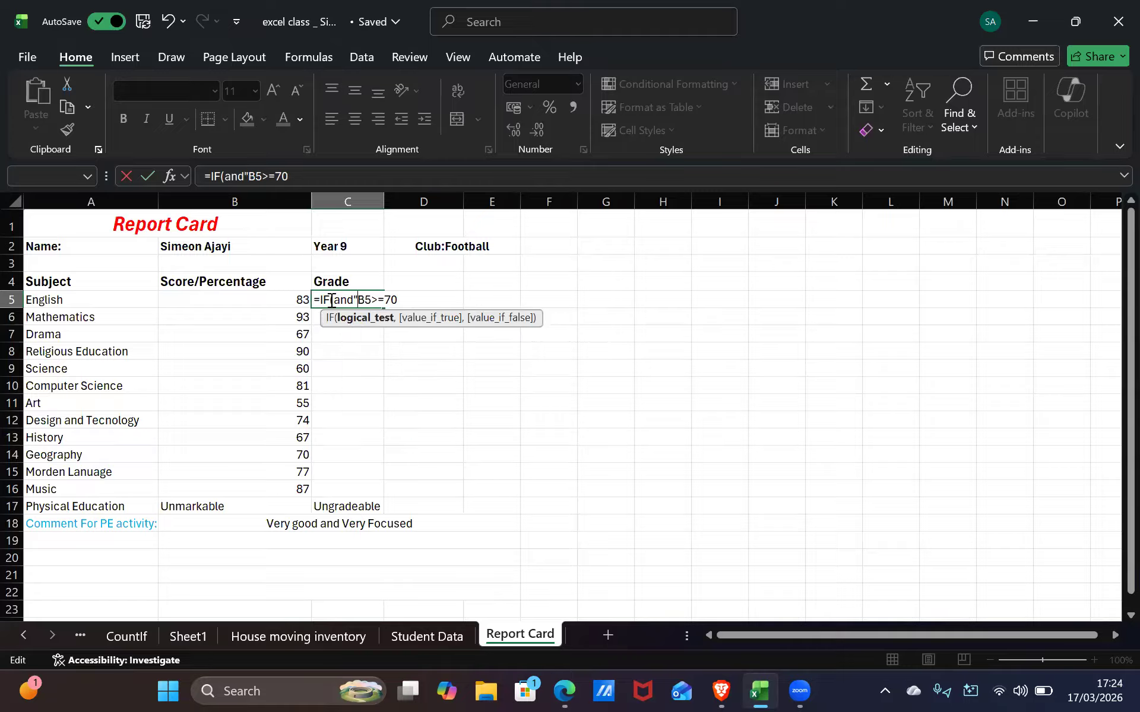
pyautogui.press('BackSpace')
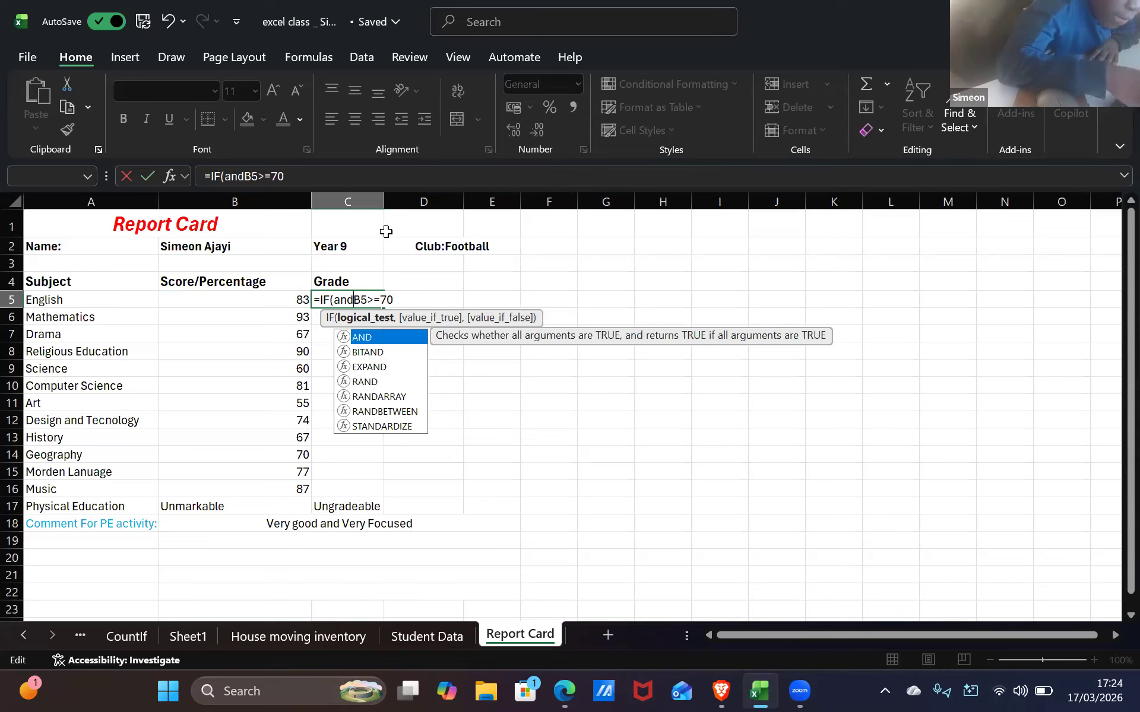
pyautogui.press('Escape')
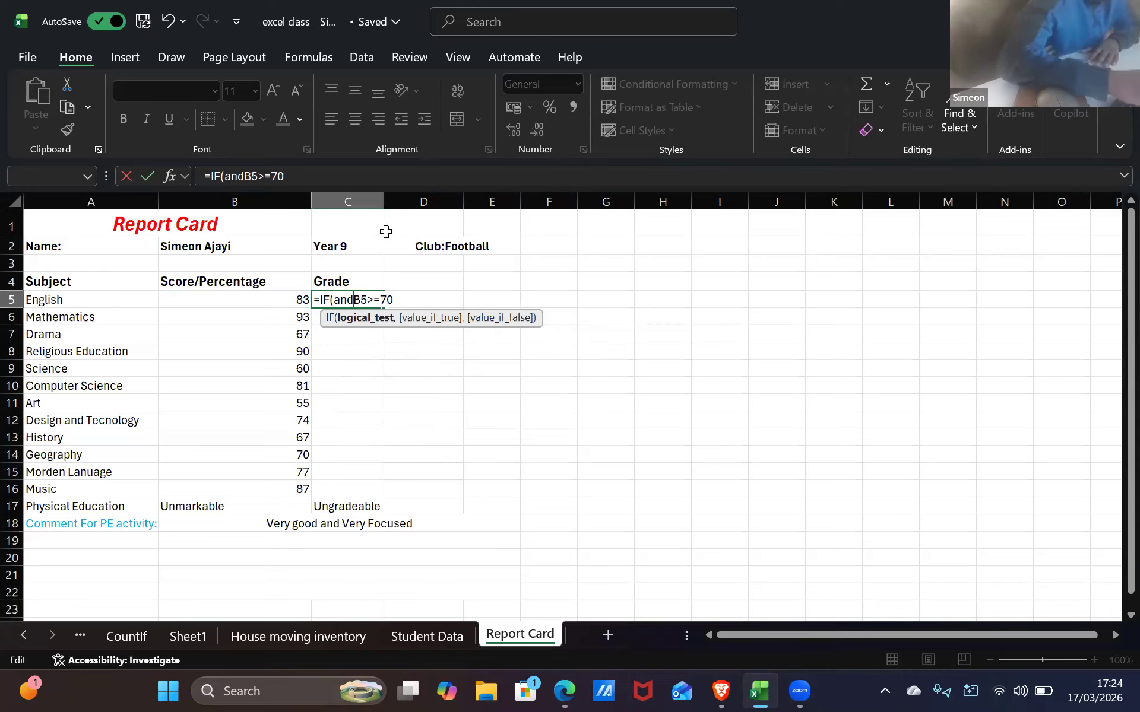
pyautogui.press('Left')
pyautogui.press('Left')
pyautogui.press('Left')
pyautogui.press('Left')
pyautogui.press('Left')
pyautogui.press('Left')
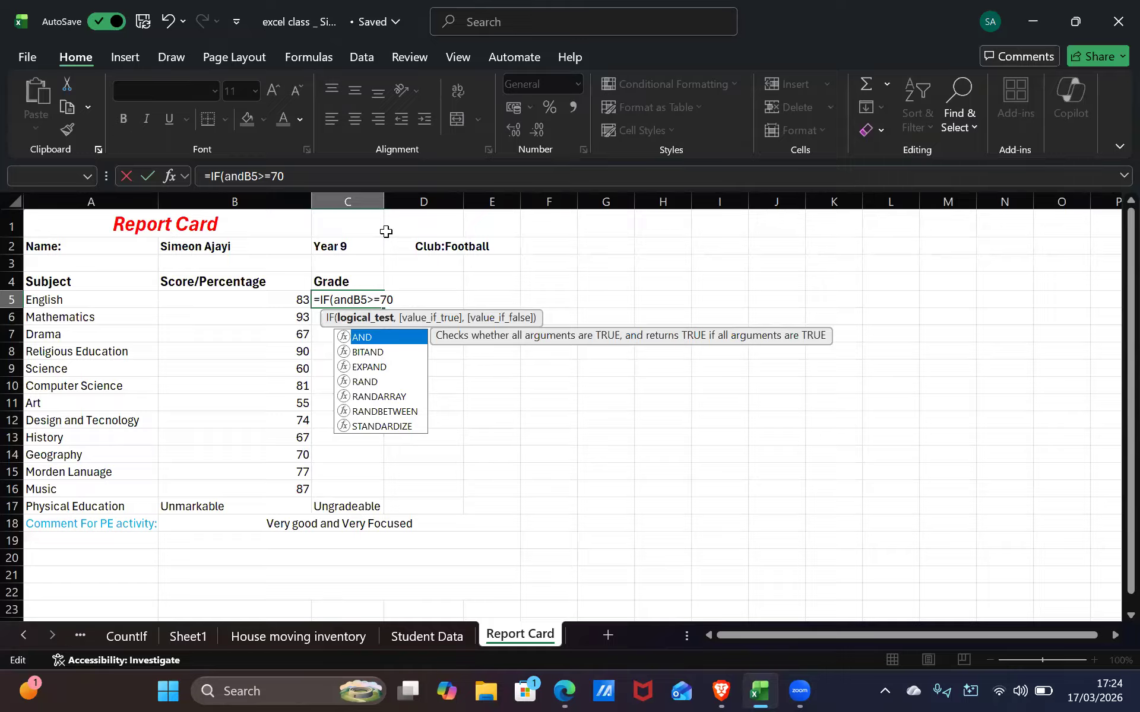
pyautogui.press('Escape')
pyautogui.press('BackSpace')
pyautogui.press('BackSpace')
pyautogui.press('BackSpace')
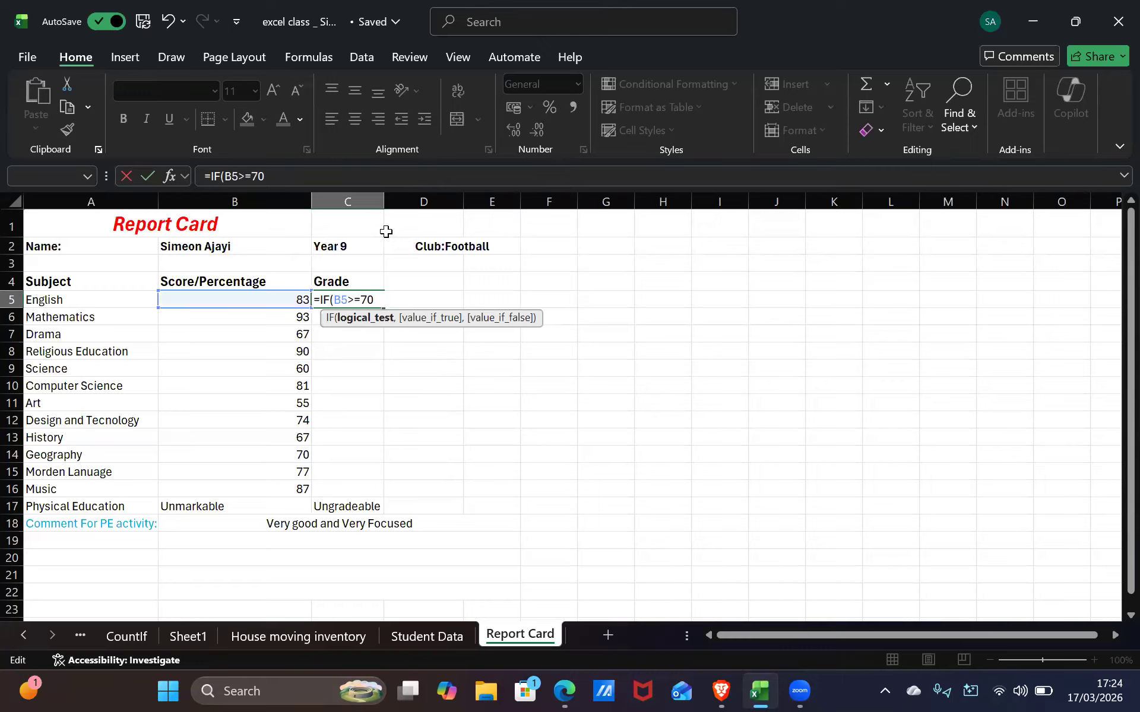
pyautogui.write('And')
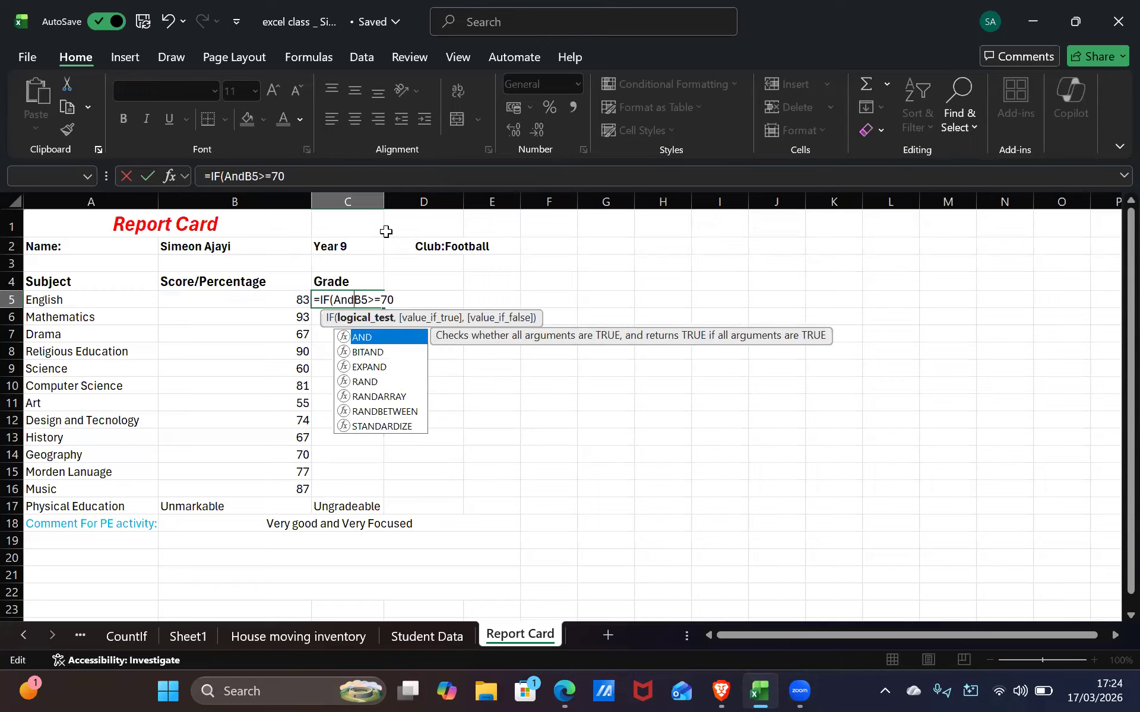
pyautogui.press('Scroll_Lock')
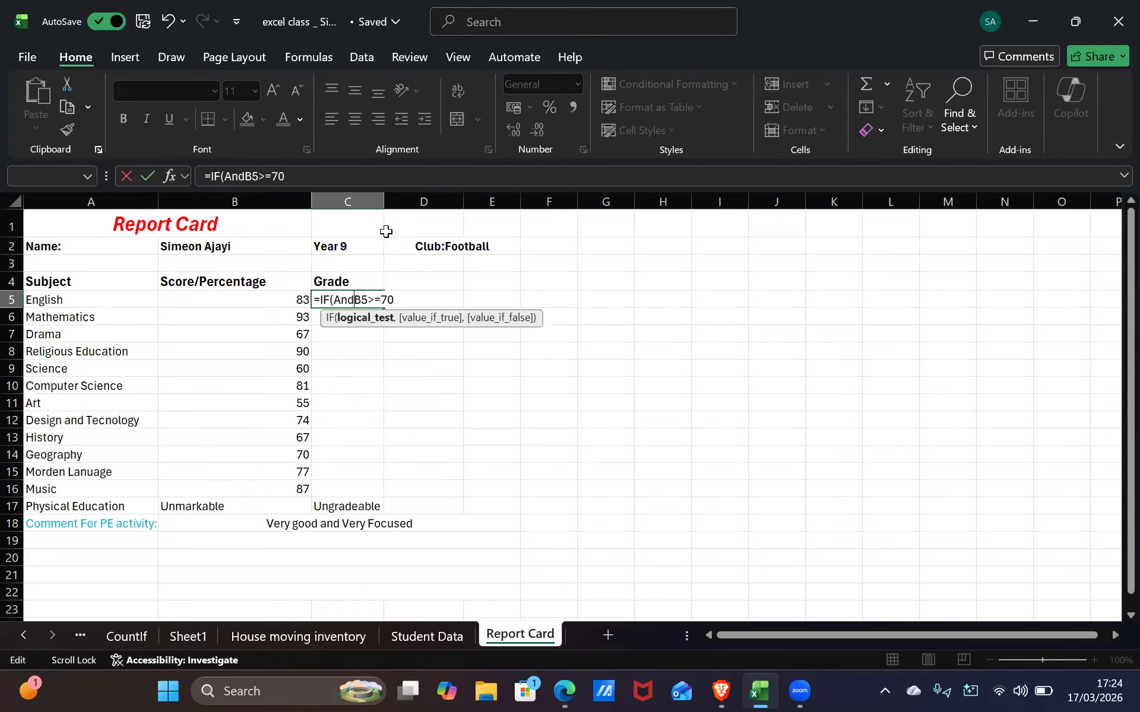
# Add a closing bracket after And, then remove it when Excel rejects the formula
pyautogui.write('0')
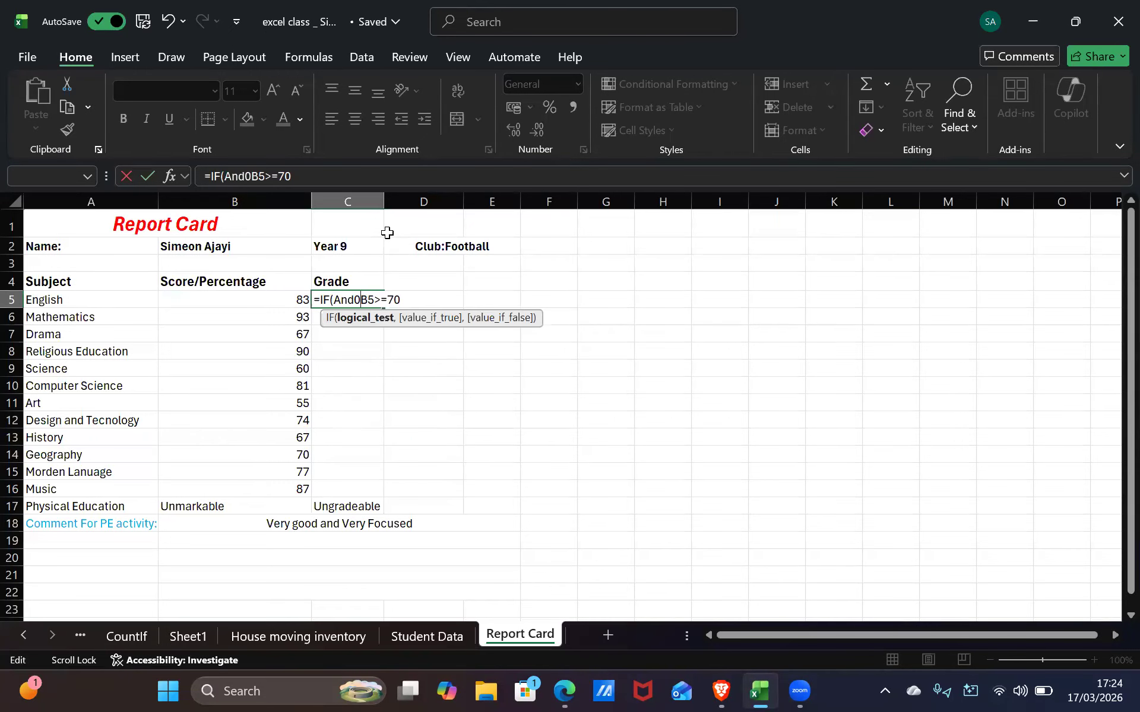
pyautogui.press('BackSpace')
pyautogui.press('Scroll_Lock')
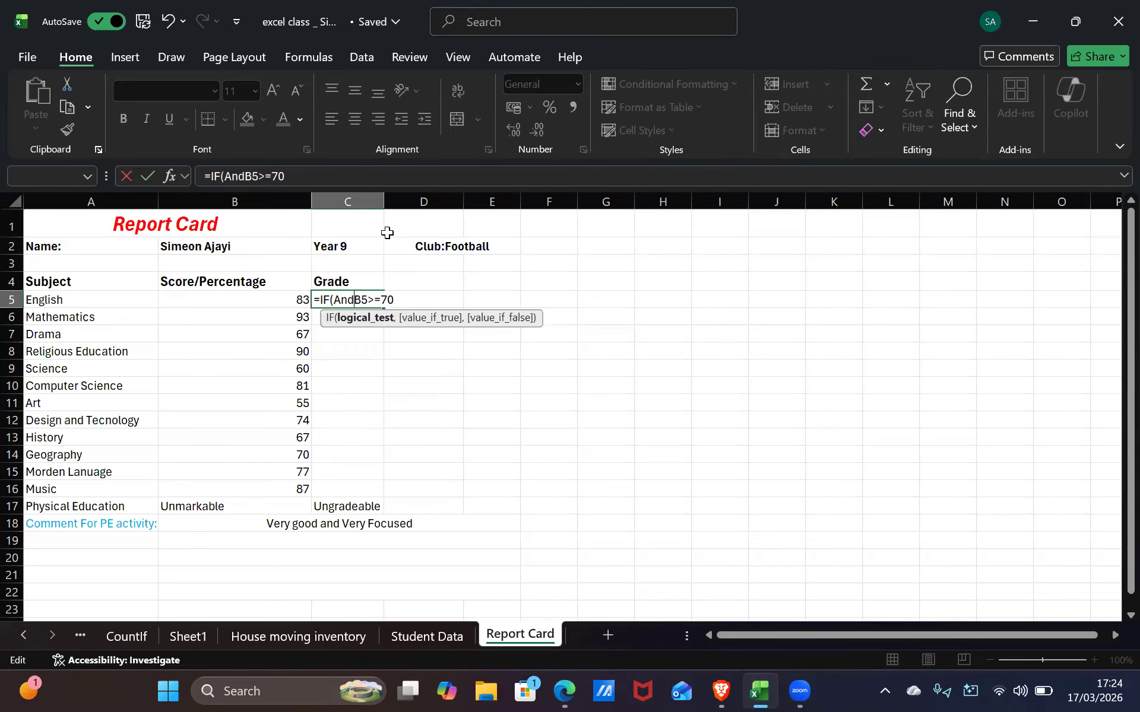
pyautogui.write(')')
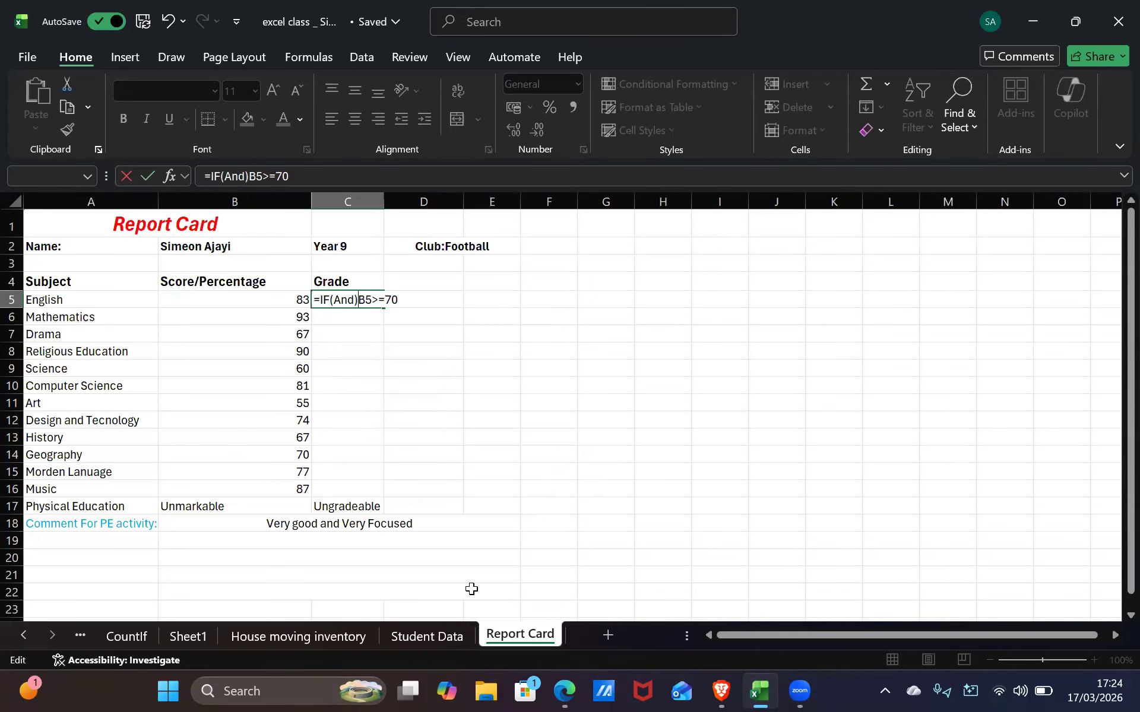
pyautogui.press('Return')
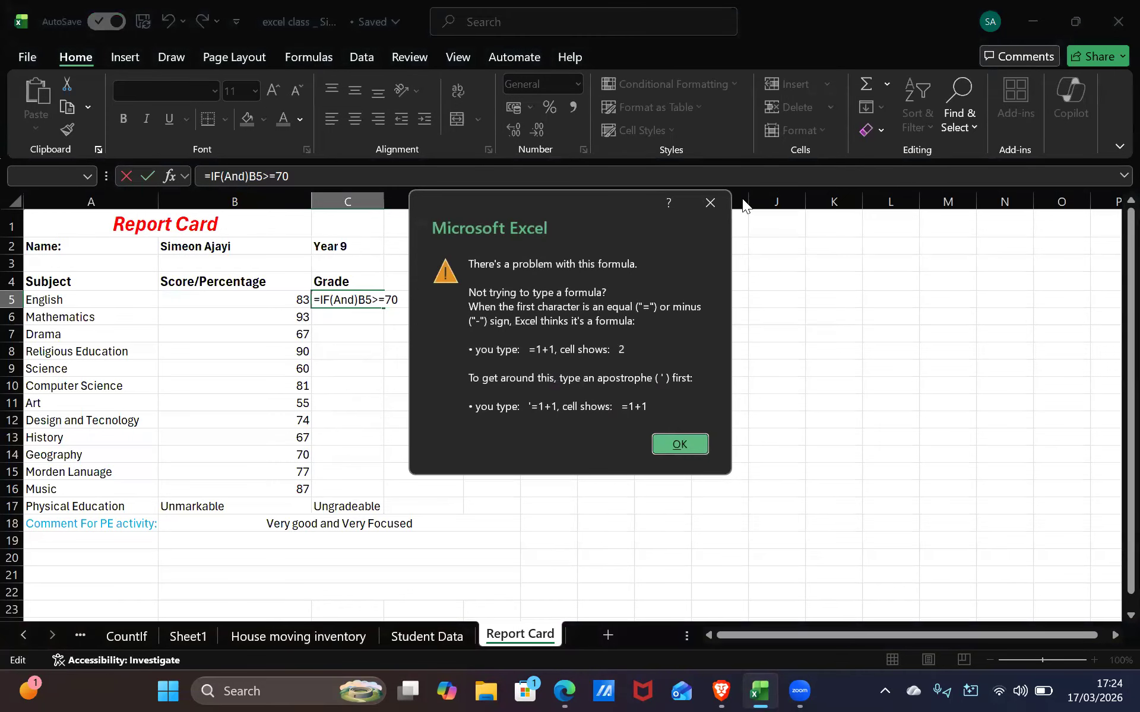
pyautogui.click(719, 192)
pyautogui.click(357, 300)
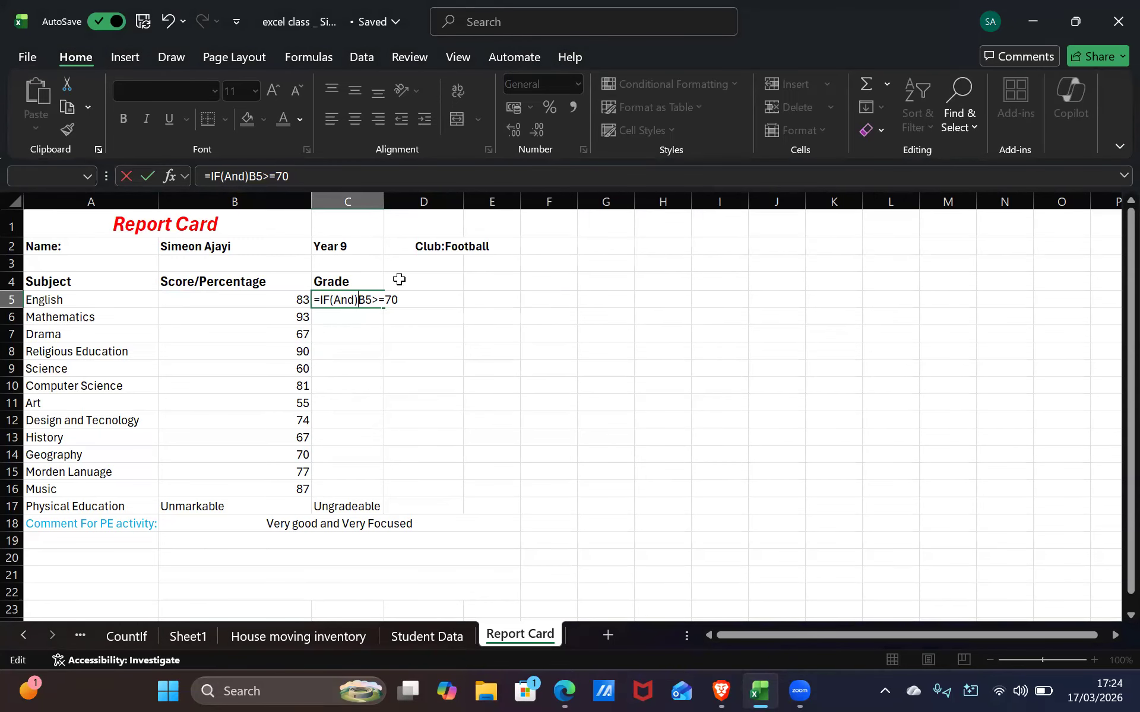
pyautogui.press('BackSpace')
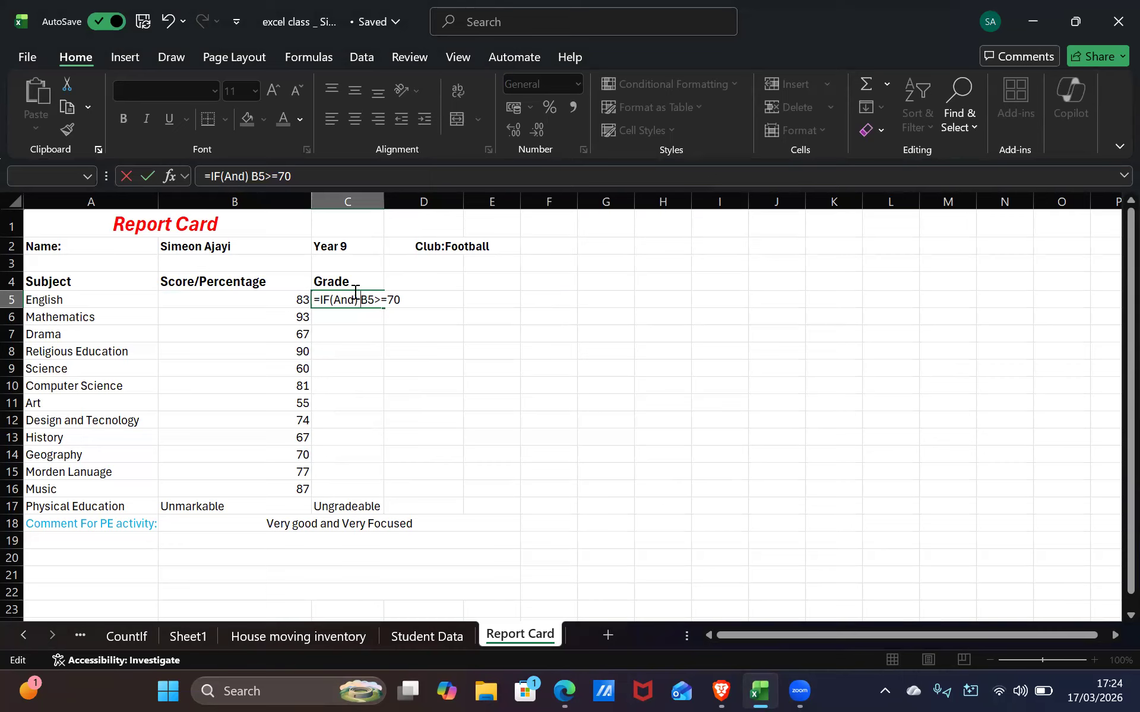
pyautogui.press('BackSpace')
pyautogui.press('BackSpace')
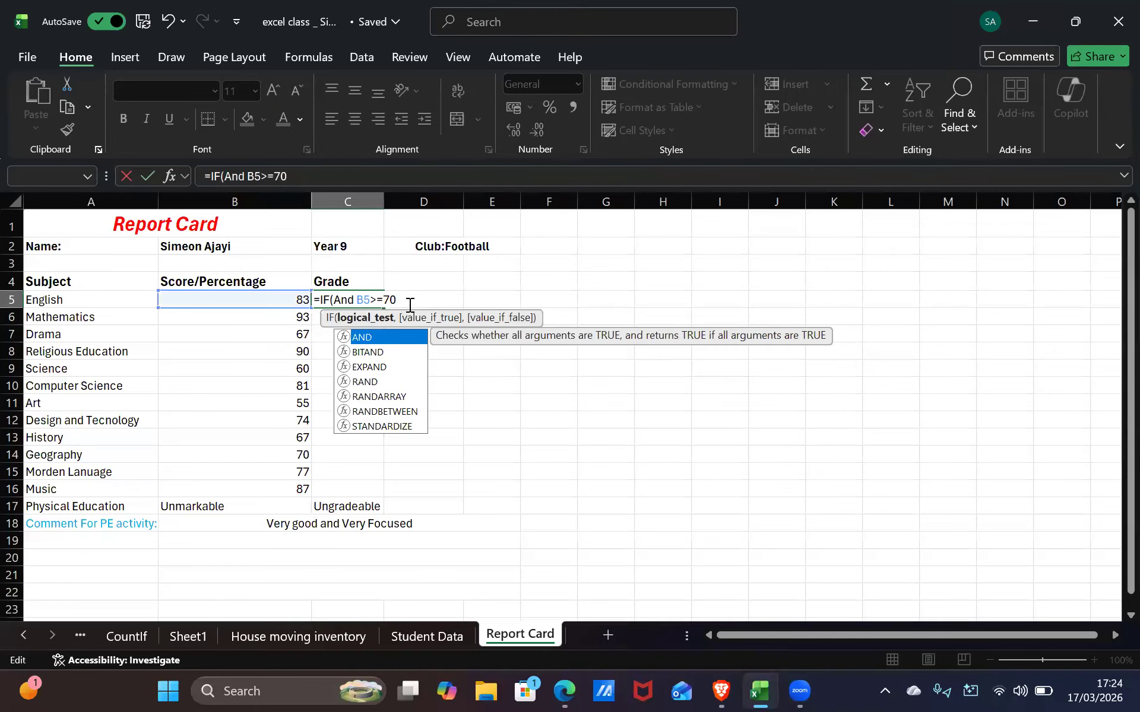
# Dismiss the next entry error, undo the accidental C7 reference, and delete the bracket after IF
pyautogui.press('Escape')
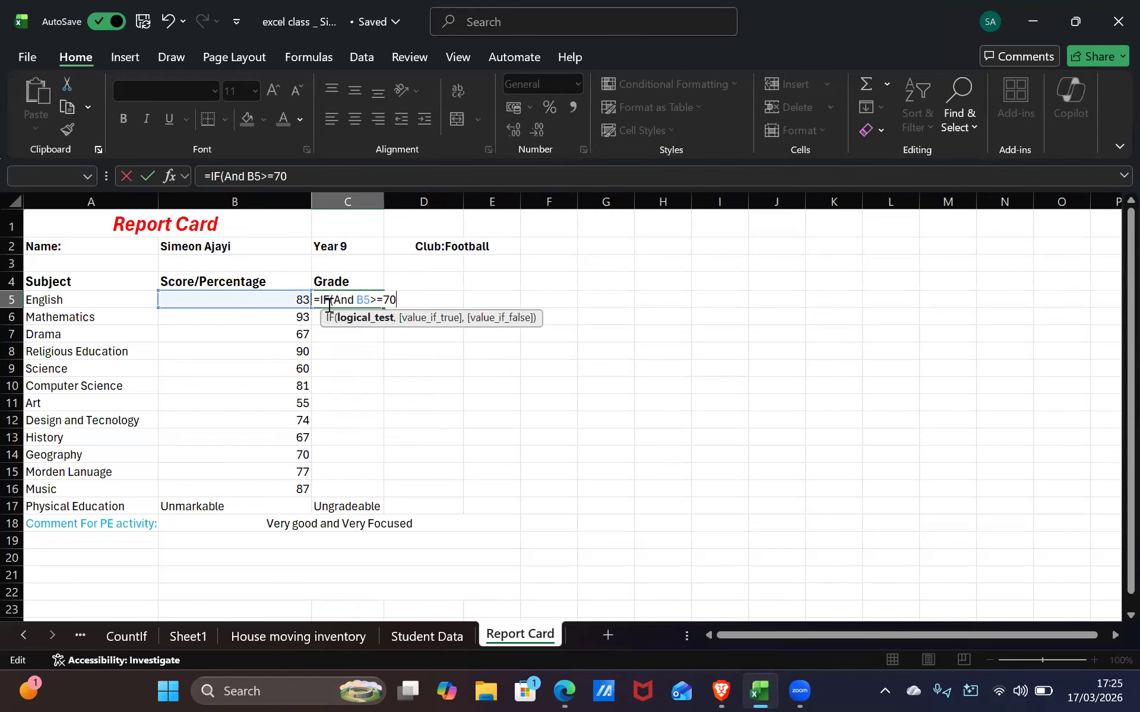
pyautogui.press('Return')
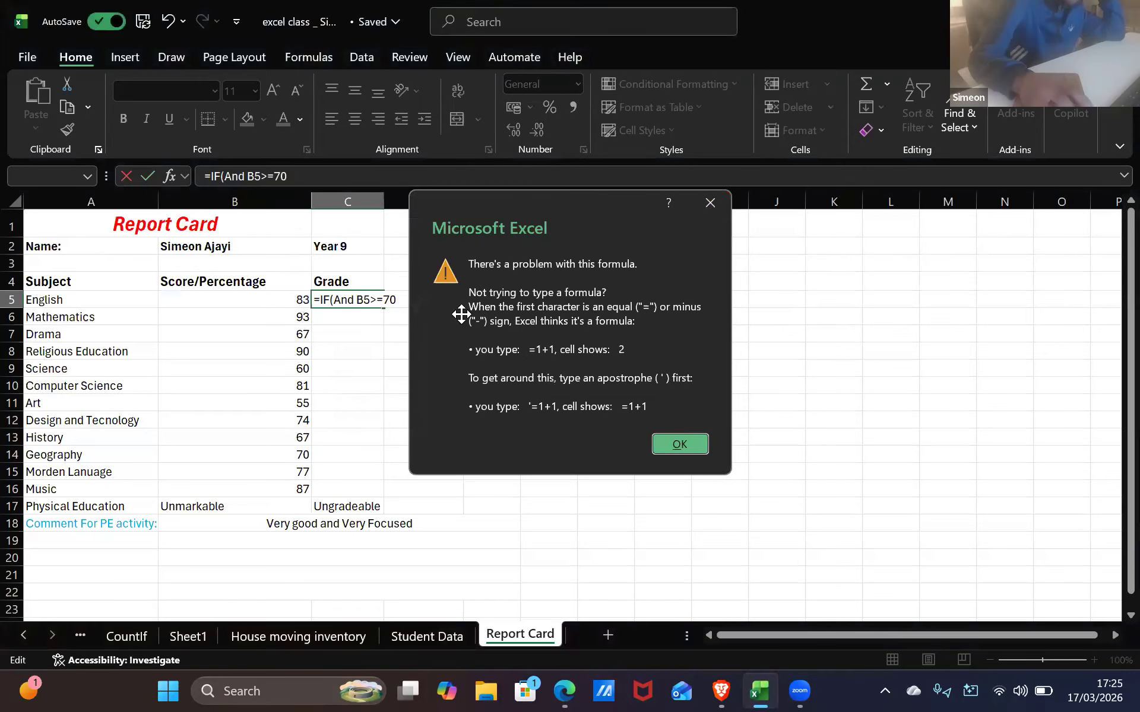
pyautogui.press('Return')
pyautogui.click(344, 334)
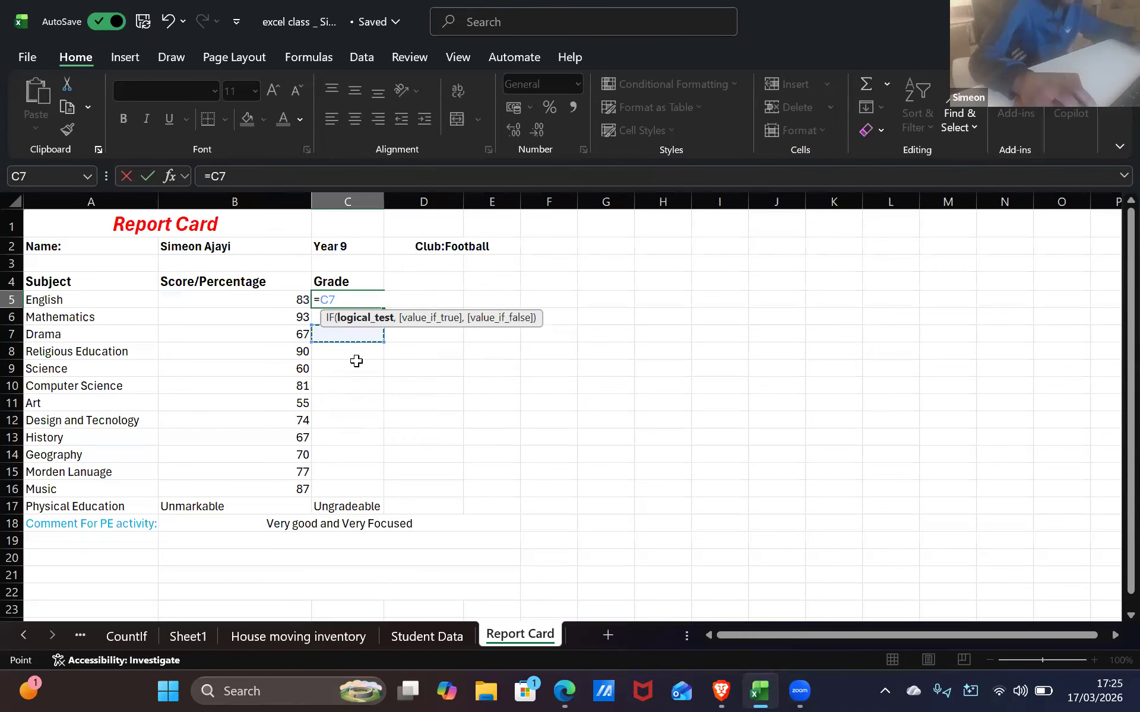
pyautogui.hotkey('ctrl', 'z')
pyautogui.click(337, 305)
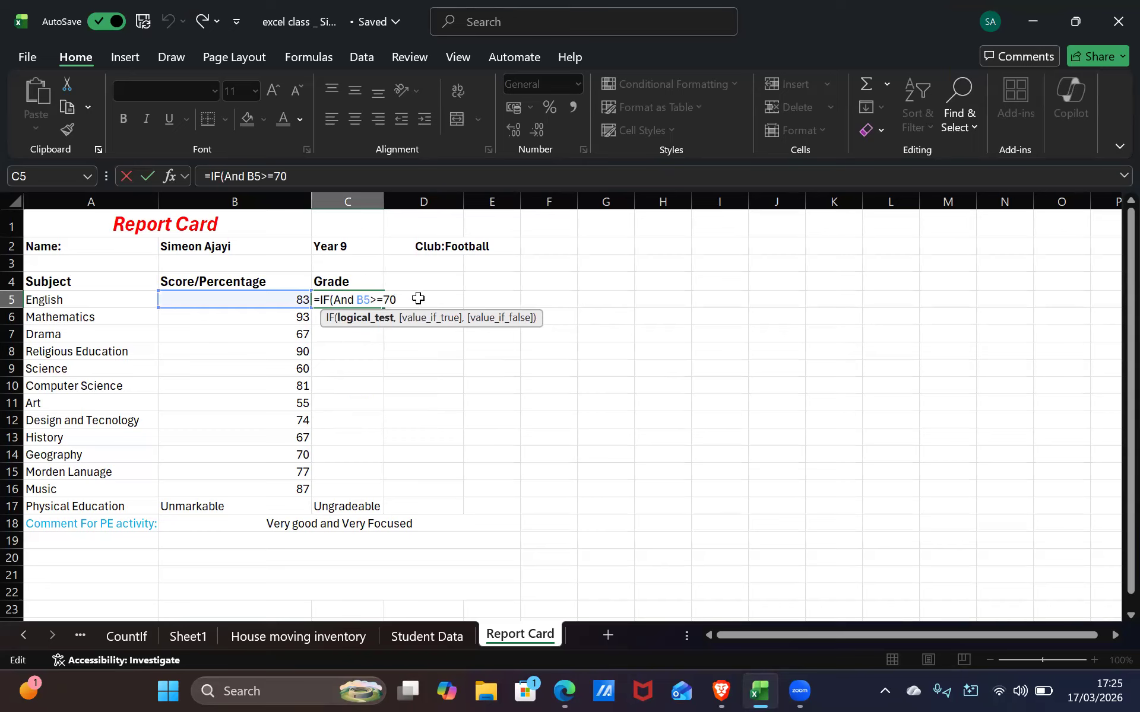
pyautogui.press('BackSpace')
# Bracket the AND function in C5 and add the second comparison B5<=100 after B5>=70
pyautogui.click(361, 303)
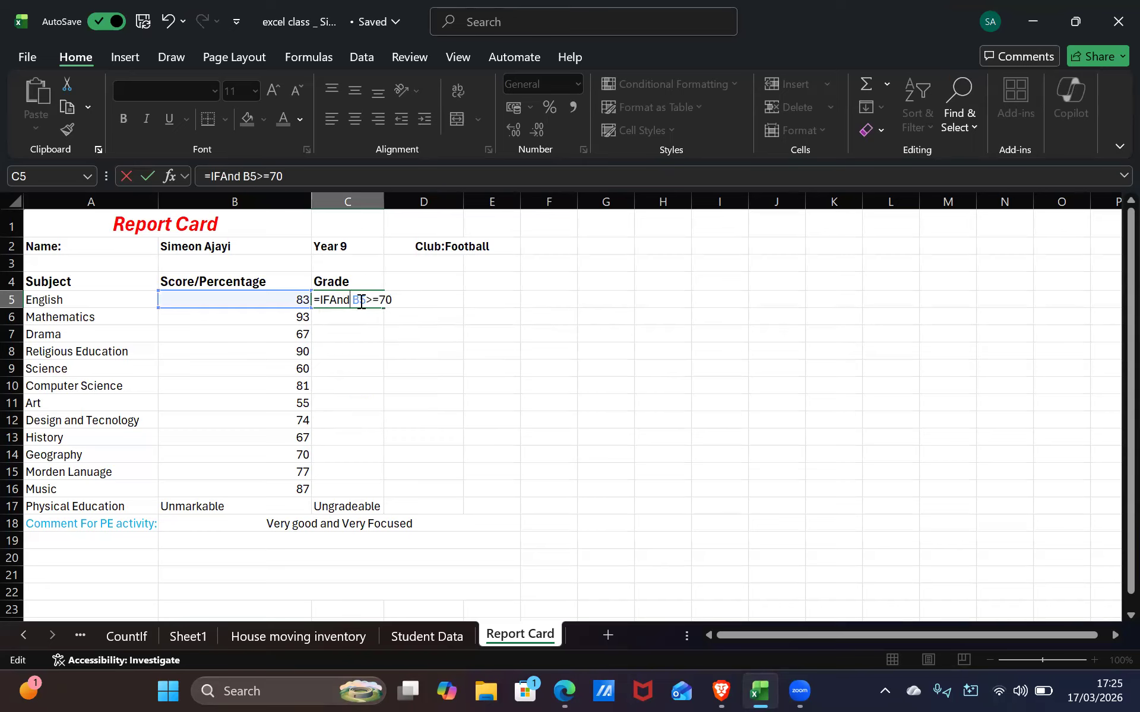
pyautogui.write('(')
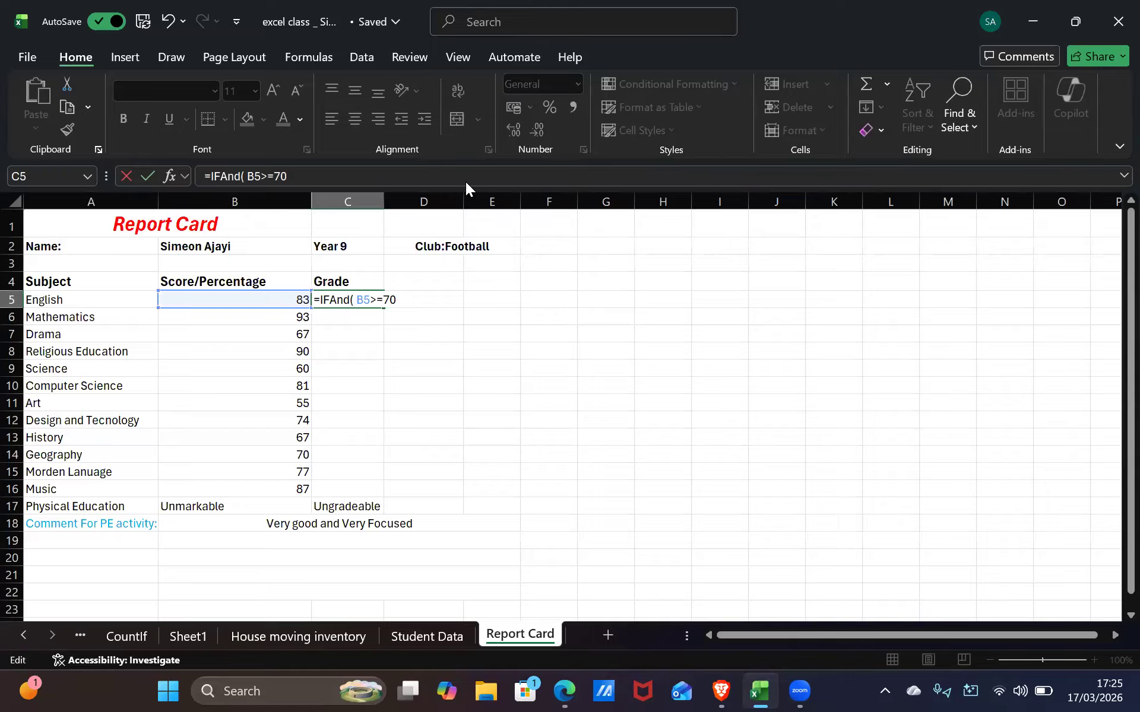
pyautogui.click(330, 300)
pyautogui.write('(')
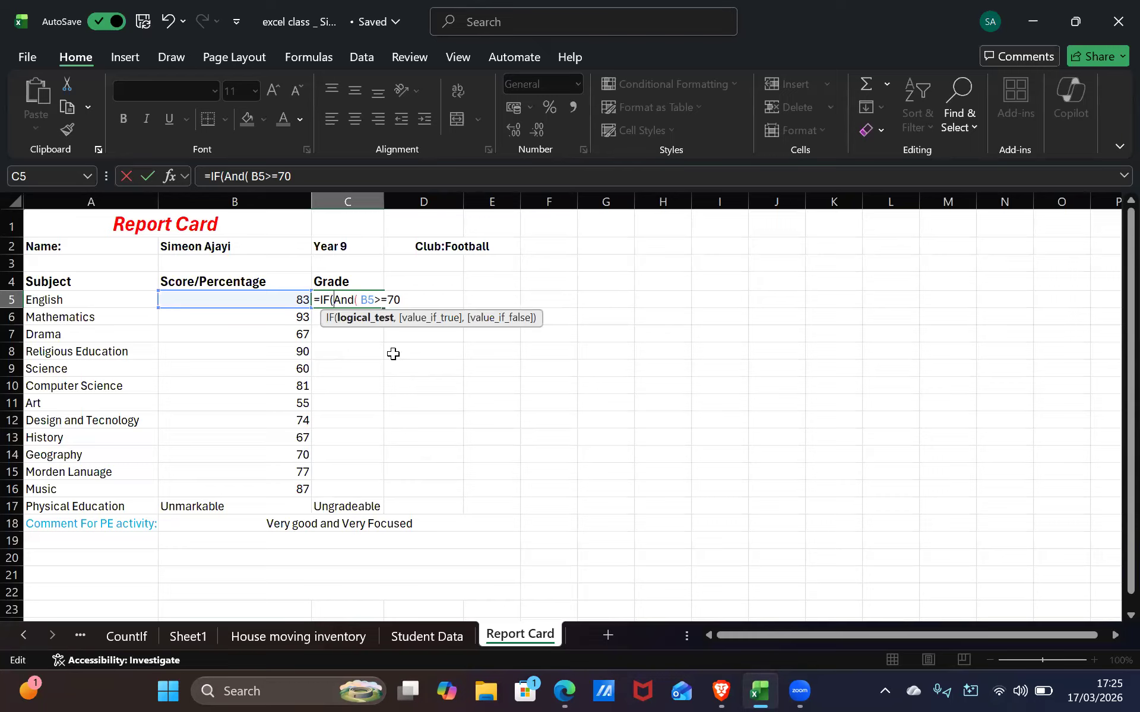
pyautogui.click(411, 295)
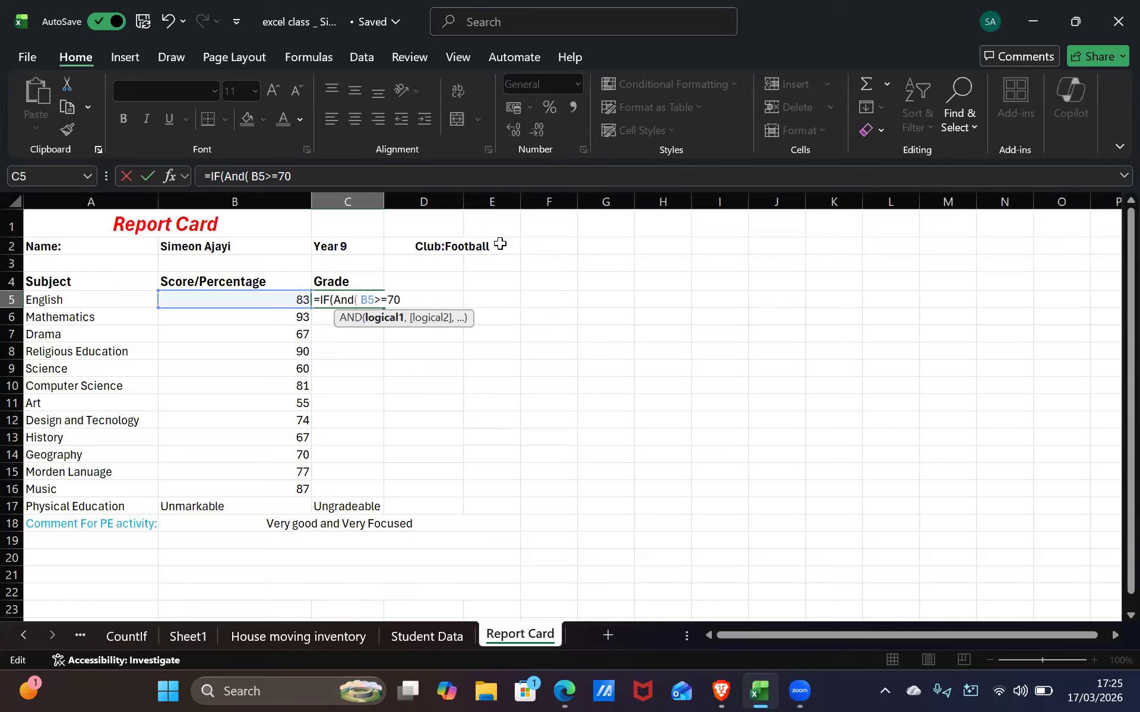
pyautogui.write(',')
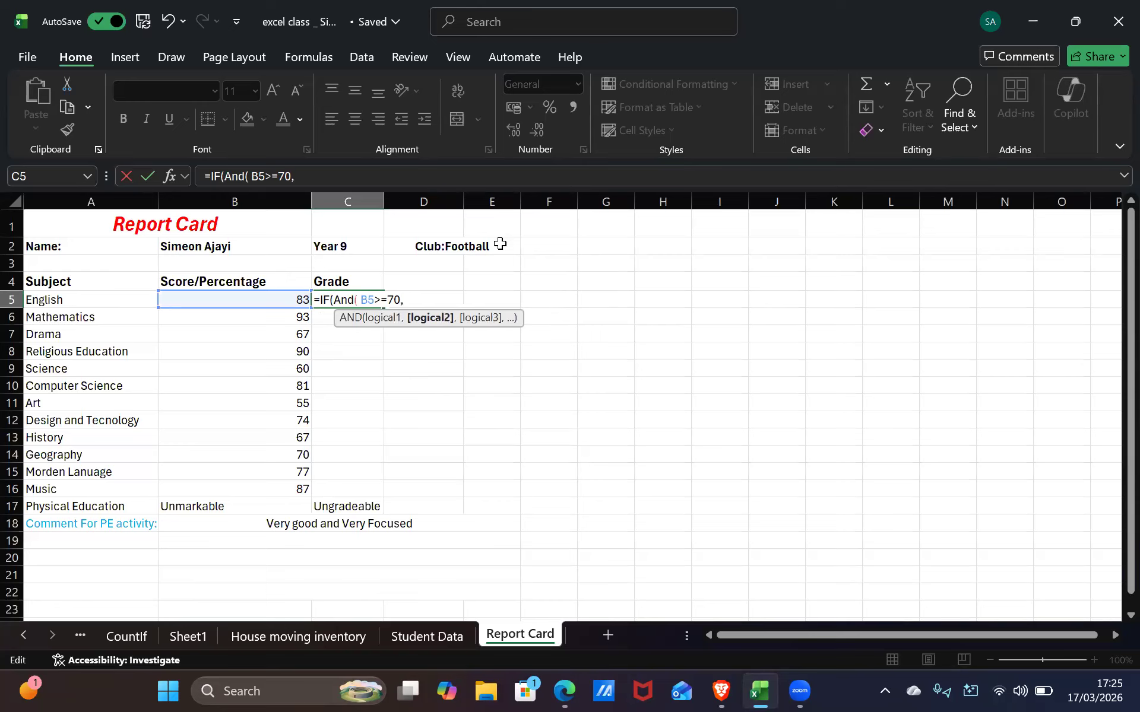
pyautogui.write('D5')
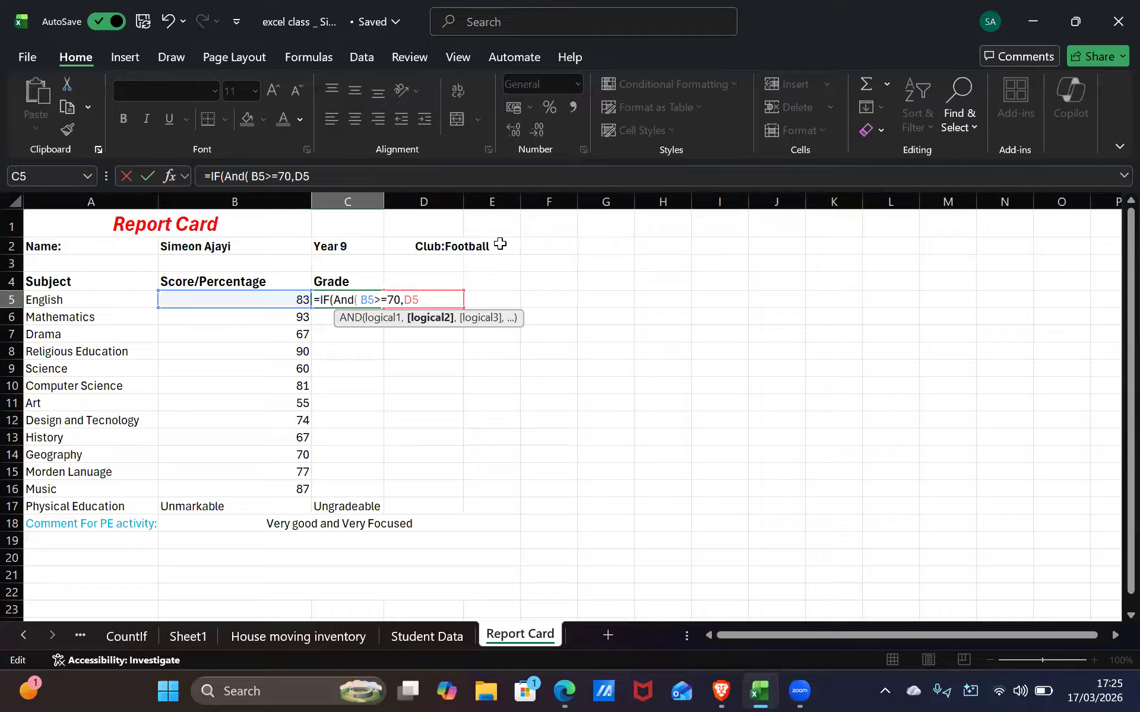
pyautogui.press('BackSpace')
pyautogui.press('BackSpace')
pyautogui.write('B5')
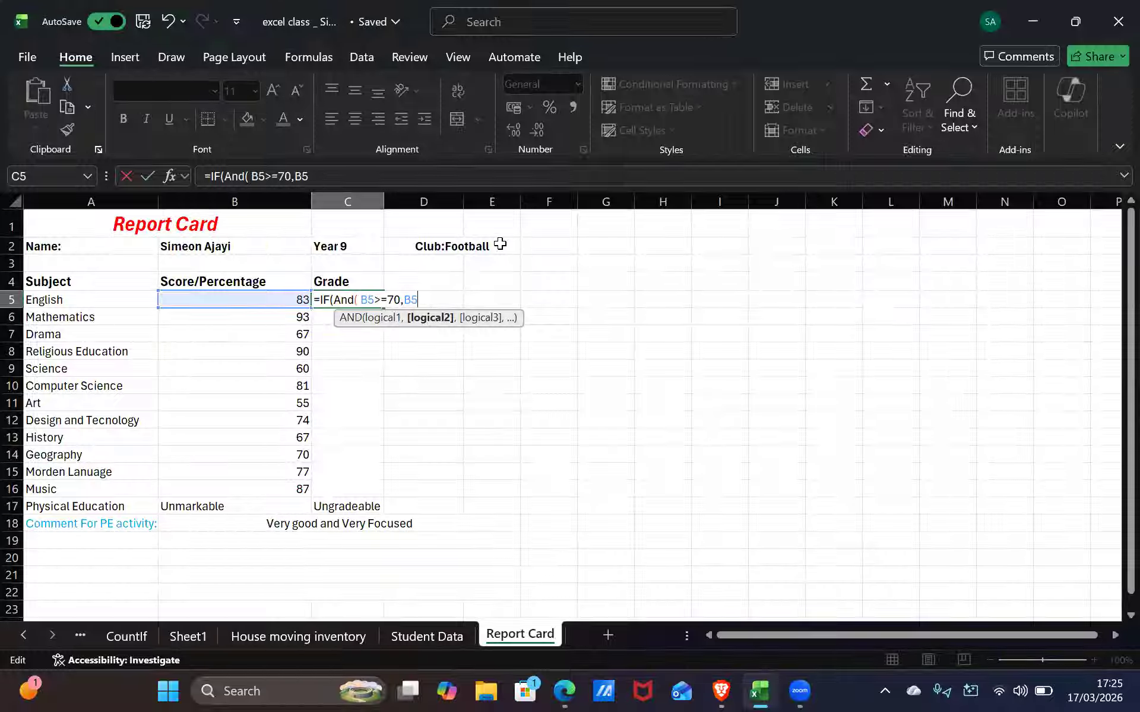
pyautogui.write('>')
pyautogui.write('=')
pyautogui.write('100')
pyautogui.press('BackSpace')
pyautogui.press('BackSpace')
pyautogui.press('BackSpace')
pyautogui.press('BackSpace')
pyautogui.press('BackSpace')
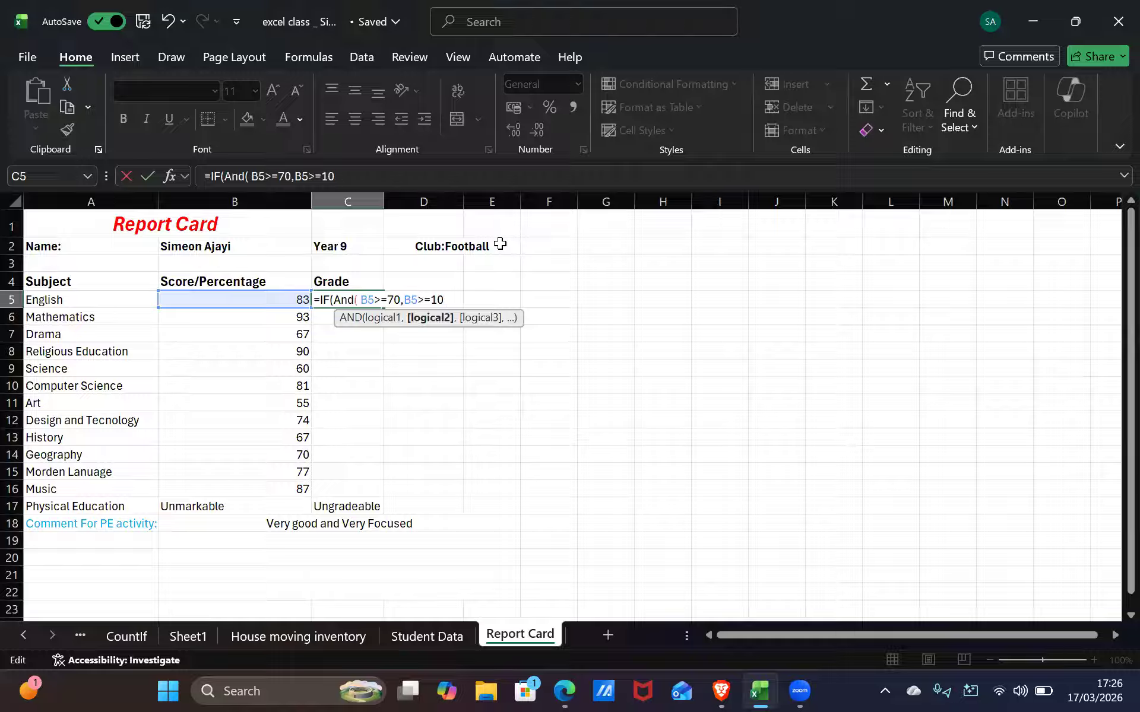
pyautogui.write('<')
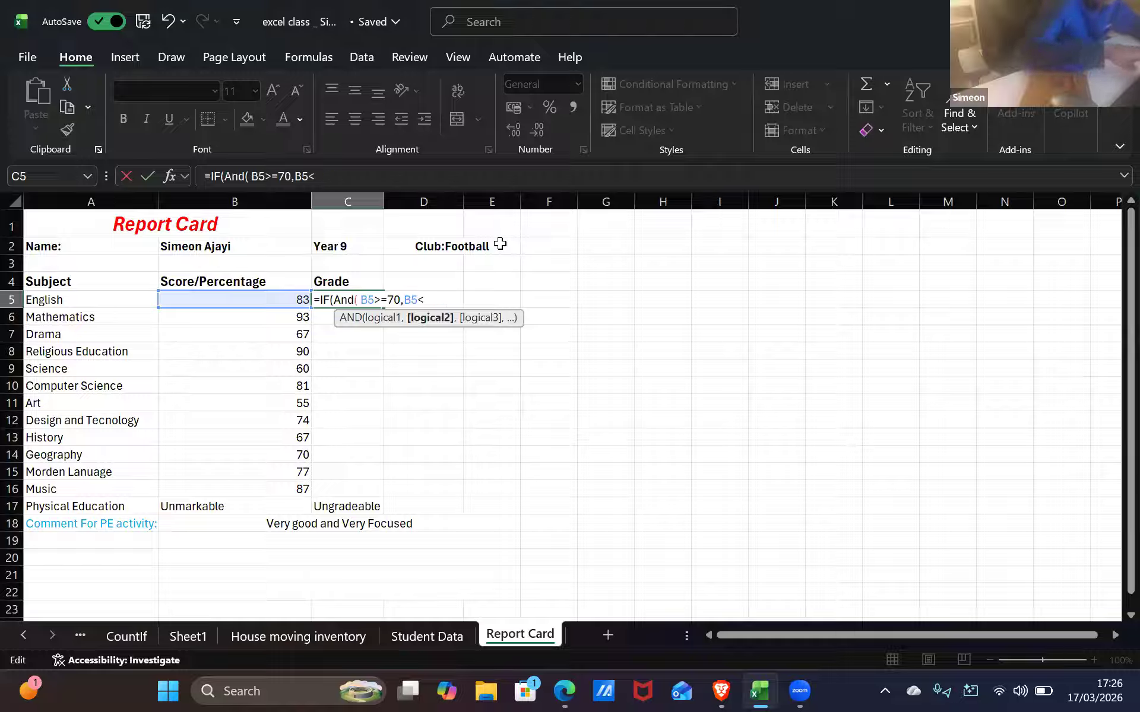
pyautogui.write('=100')
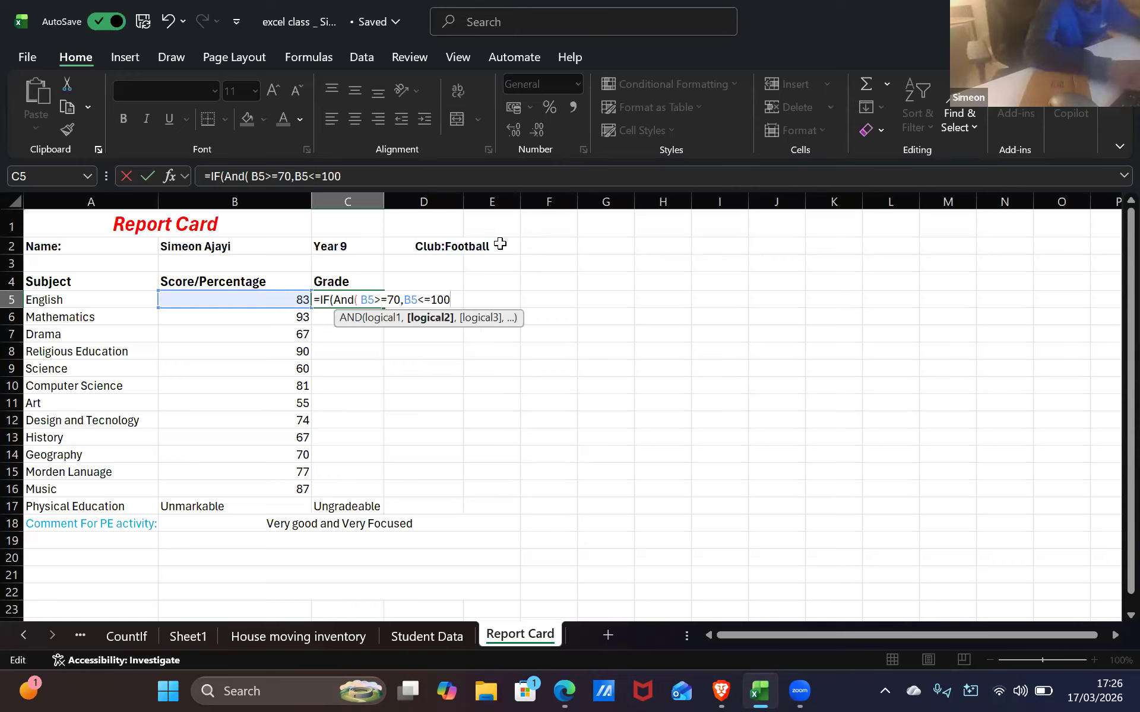
pyautogui.write(')')
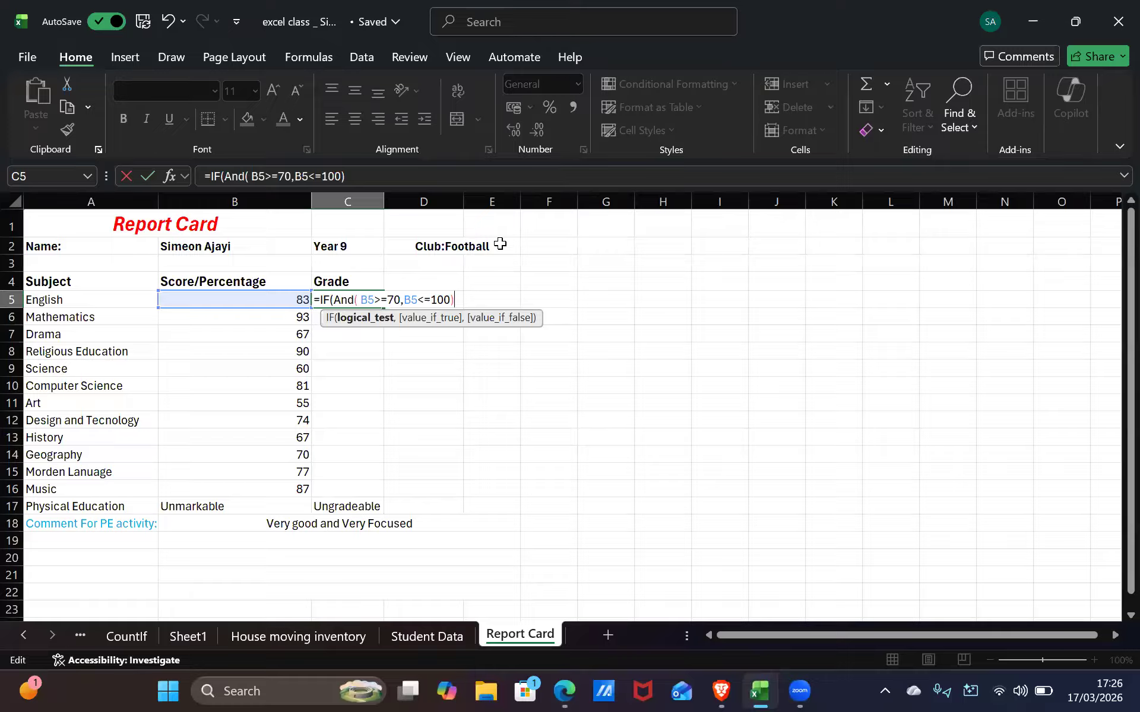
pyautogui.write(')')
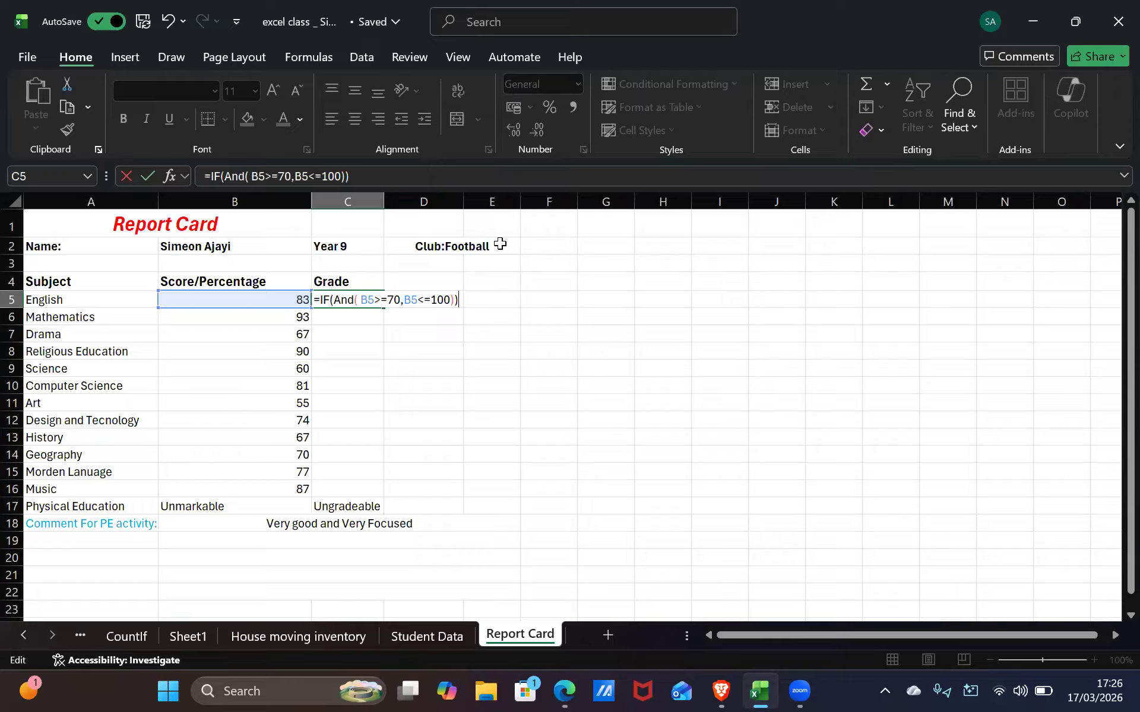
# Trim the final bracket from C5, try and remove an extra B5>=70, then switch to Gmail
pyautogui.press('BackSpace')
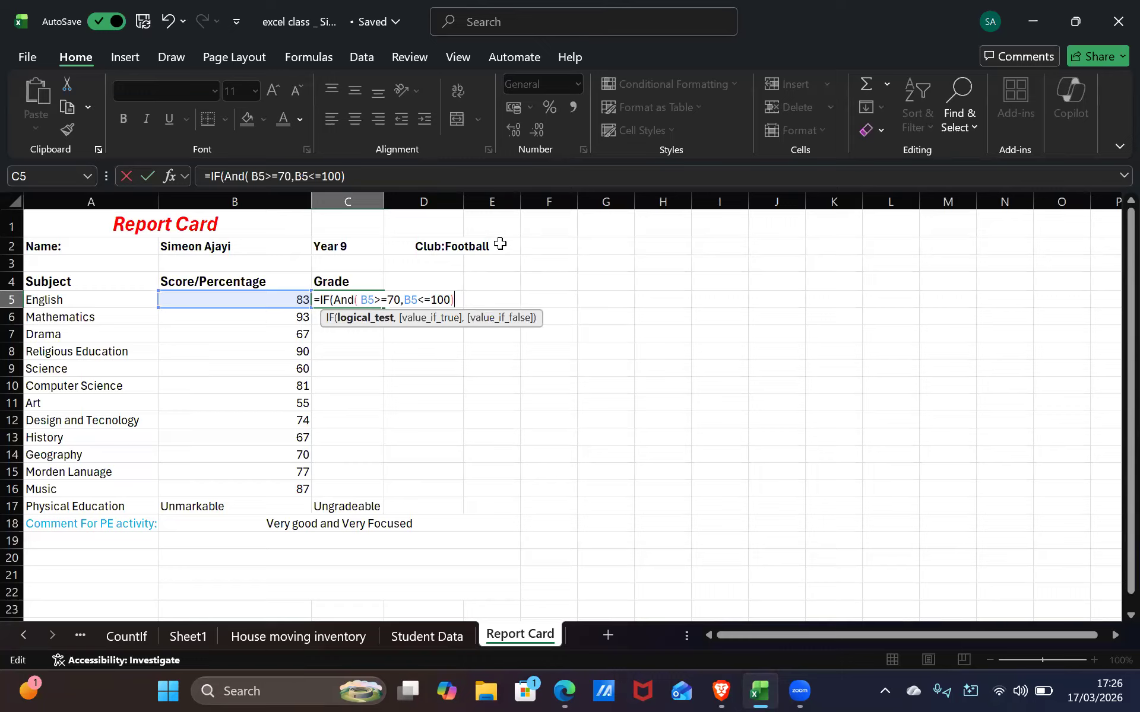
pyautogui.write(',')
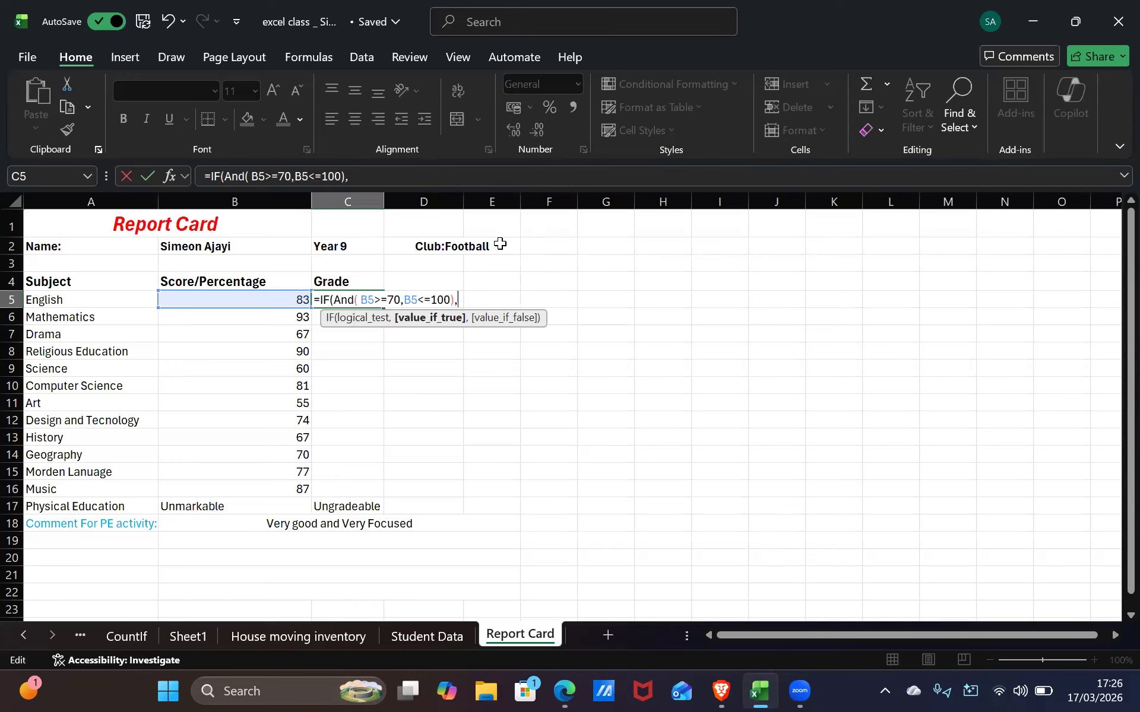
pyautogui.write('B')
pyautogui.press('Escape')
pyautogui.write('5')
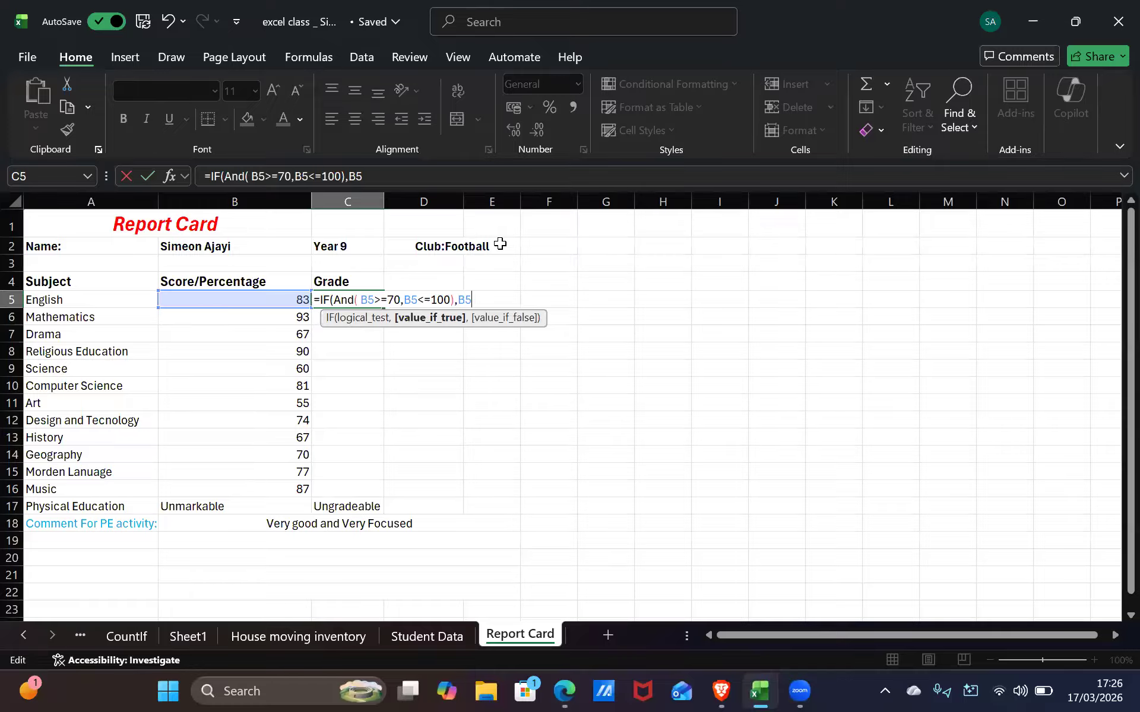
pyautogui.write('>=70')
pyautogui.press('BackSpace')
pyautogui.press('BackSpace')
pyautogui.press('BackSpace')
pyautogui.press('BackSpace')
pyautogui.press('BackSpace')
pyautogui.press('BackSpace')
pyautogui.press('BackSpace')
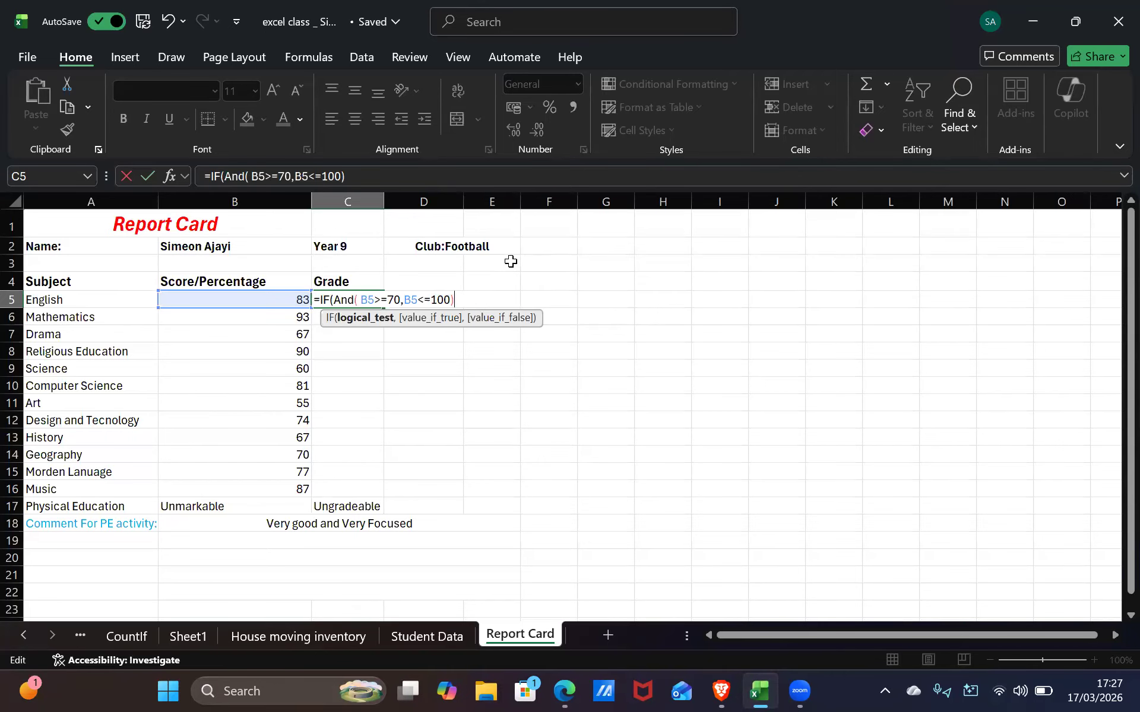
pyautogui.hotkey('alt', 'Tab')
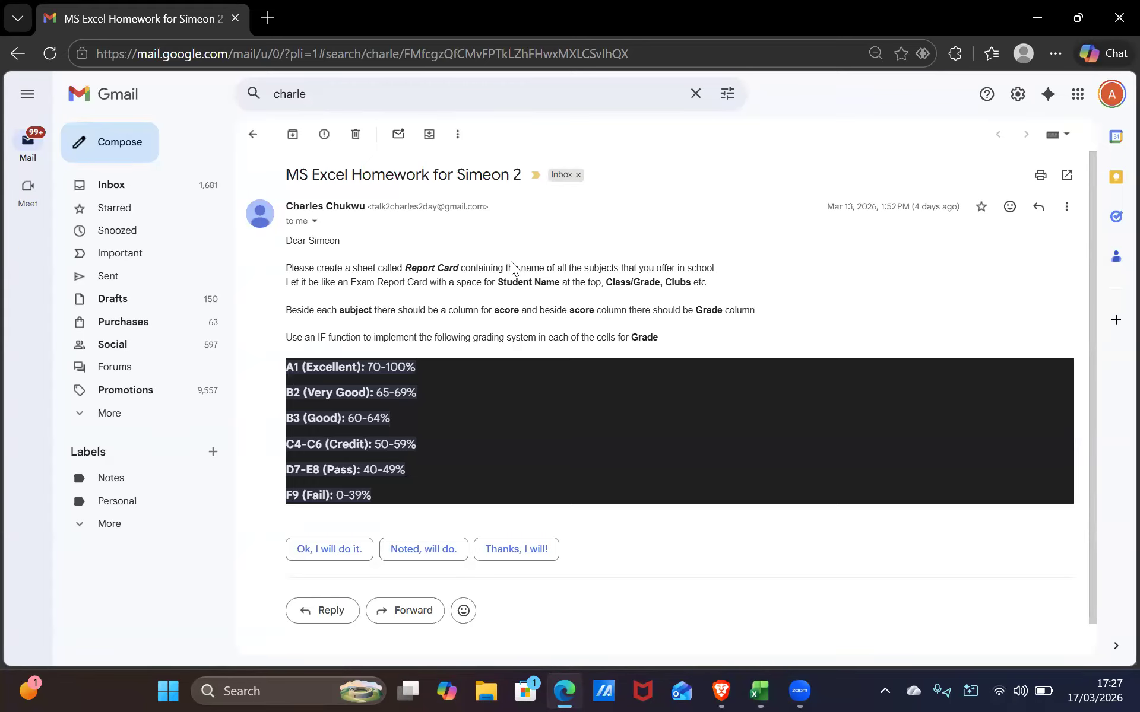
# Check the grade bands in the homework email and return to the Excel sheet
pyautogui.hotkey('alt', 'Tab')
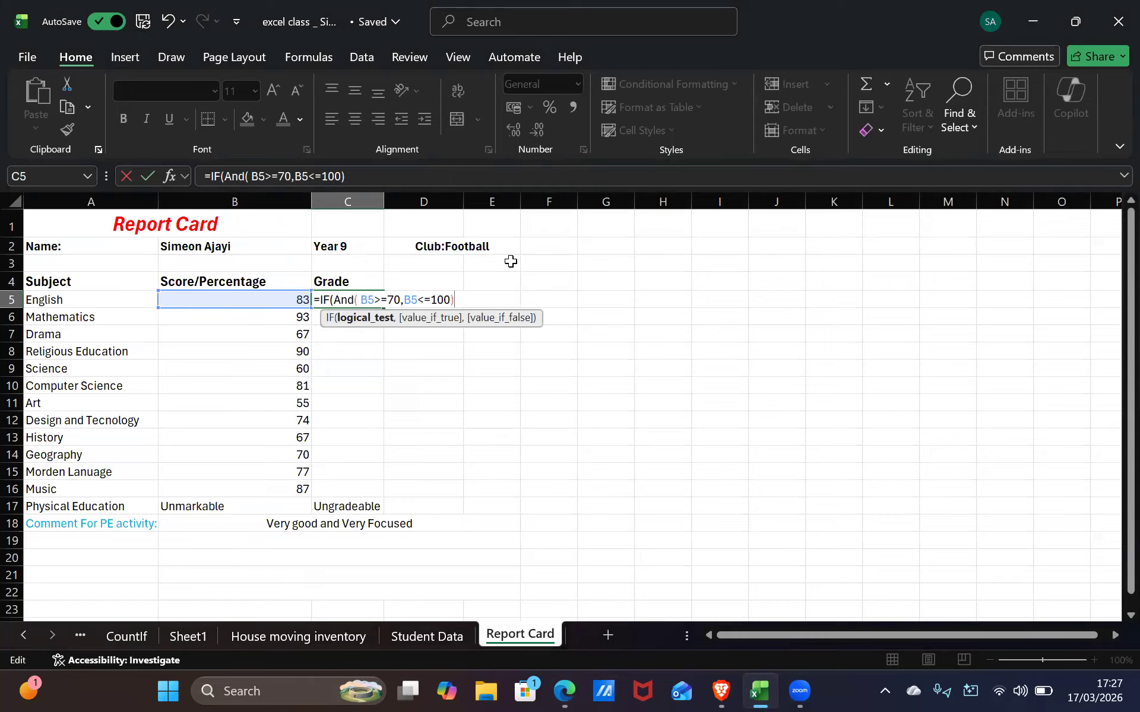
# Add a comma after C5's AND test and dismiss the missing-parenthesis warning
pyautogui.write(',')
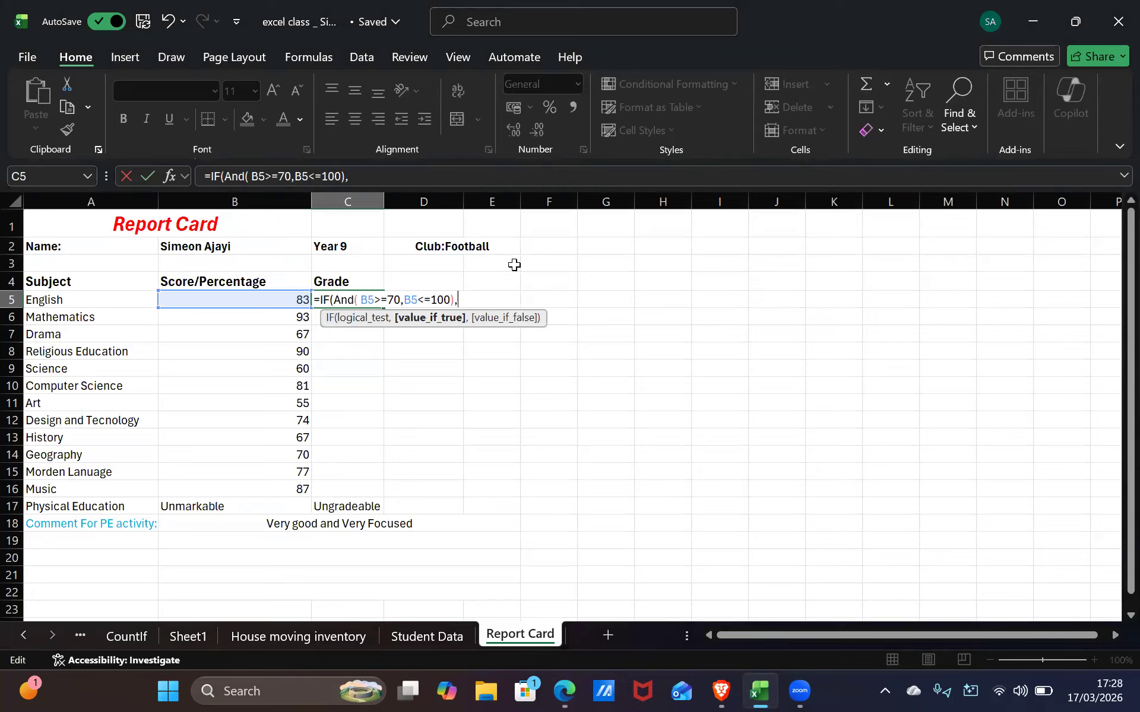
pyautogui.write('b')
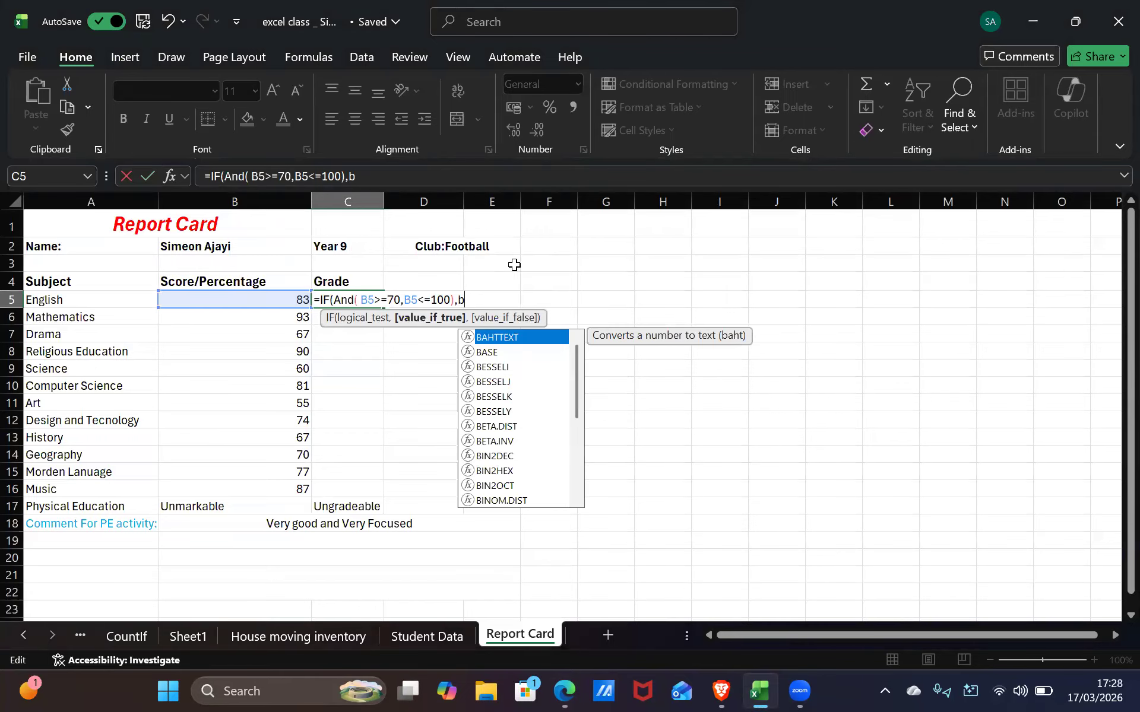
pyautogui.press('BackSpace')
pyautogui.press('Return')
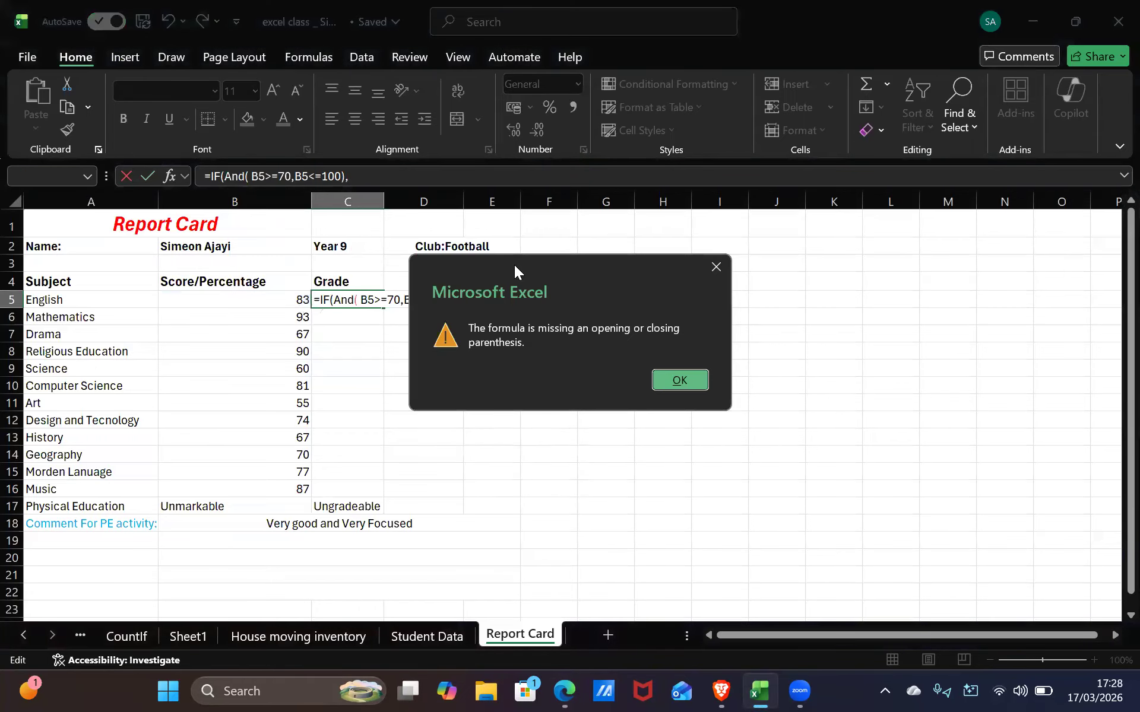
pyautogui.press('Return')
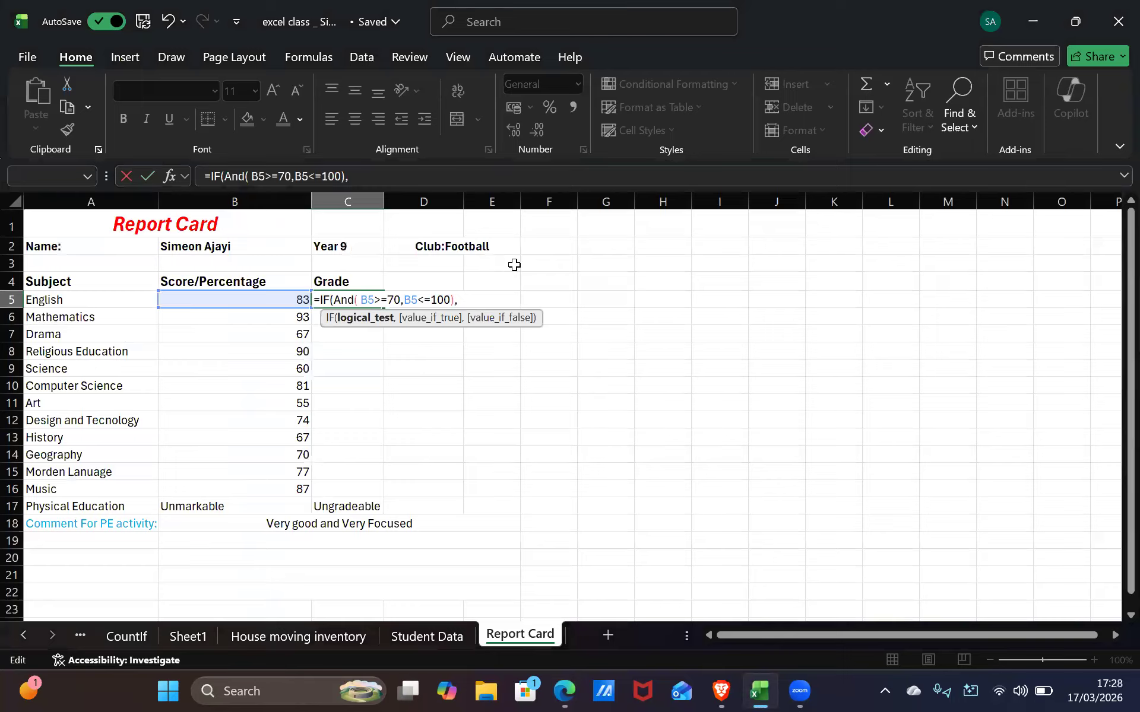
pyautogui.press('Right')
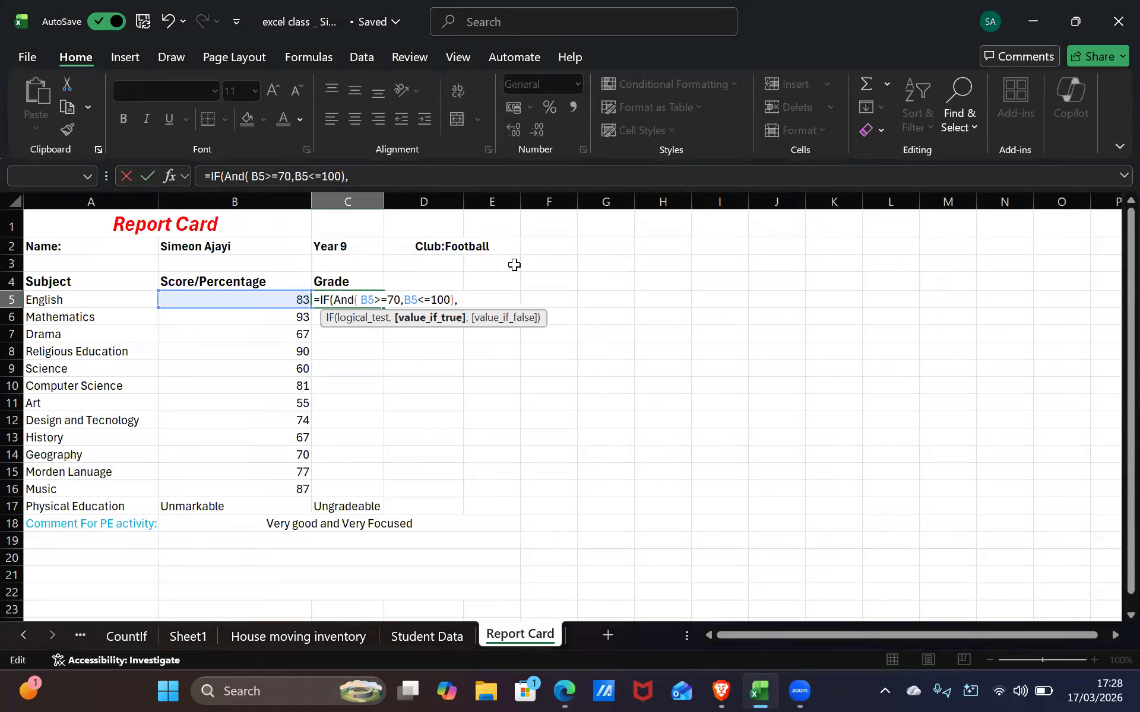
# Enter "A1 Excellent" as the IF's value-if-true in C5, followed by a comma
pyautogui.write('b')
pyautogui.press('Escape')
pyautogui.write('5')
pyautogui.press('BackSpace')
pyautogui.press('BackSpace')
pyautogui.write('""')
pyautogui.write('a')
pyautogui.write('1')
pyautogui.press('BackSpace')
pyautogui.press('BackSpace')
pyautogui.write('A')
pyautogui.write('1')
pyautogui.write(' E')
pyautogui.write('xcer')
pyautogui.press('BackSpace')
pyautogui.write('llent')
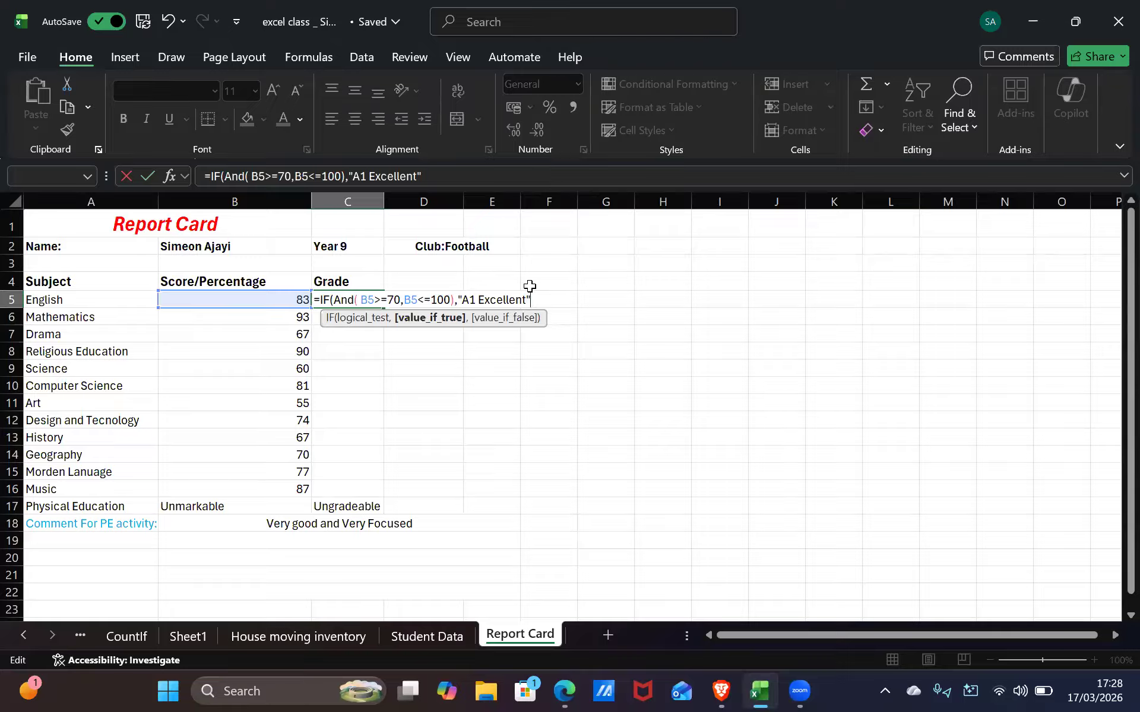
pyautogui.write(',')
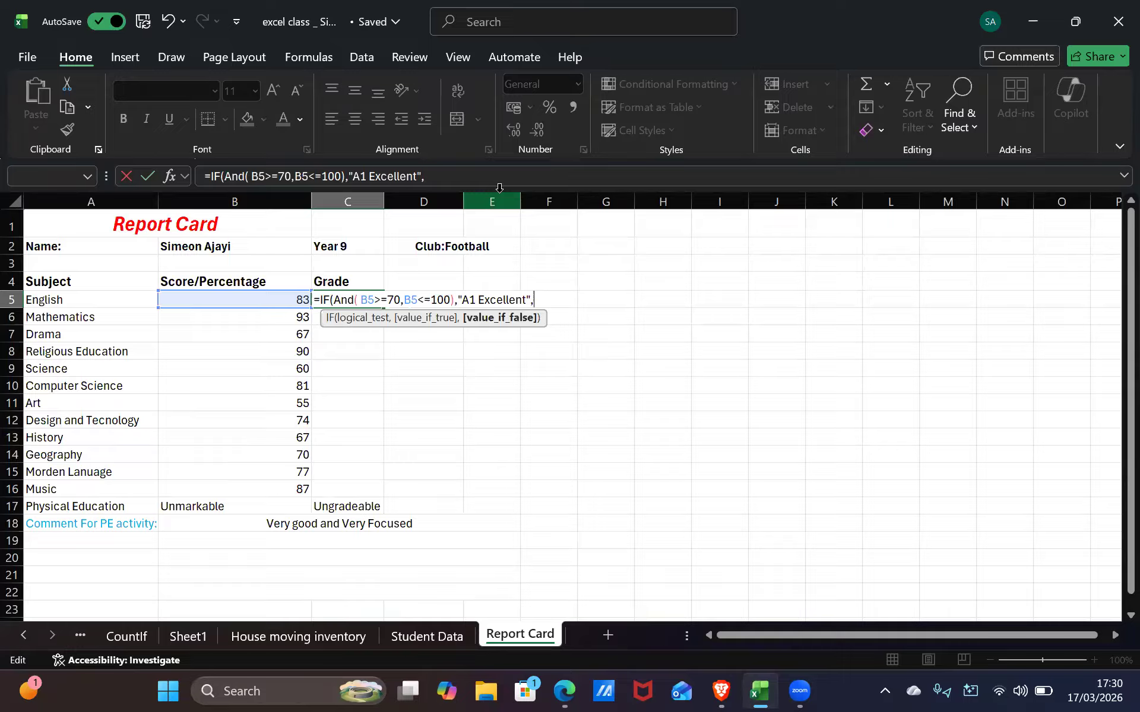
# Copy C5's IF(AND) formula text after the equals sign
pyautogui.click(328, 299)
pyautogui.click(320, 299)
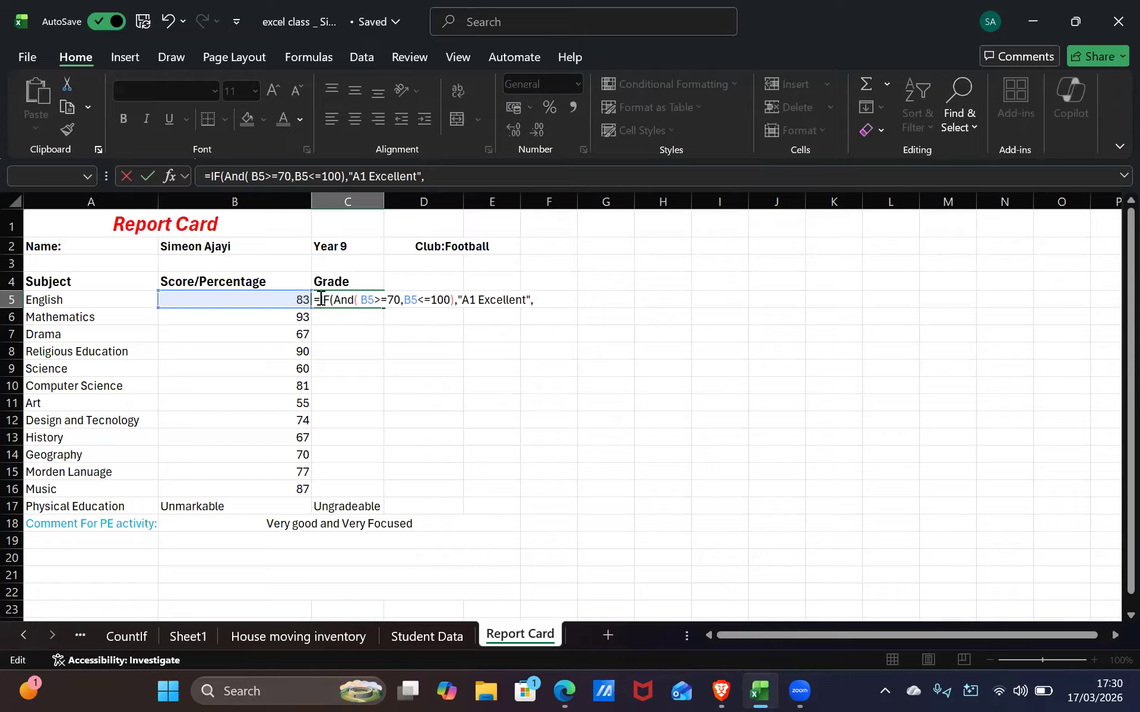
pyautogui.hotkey('shift', 'End')
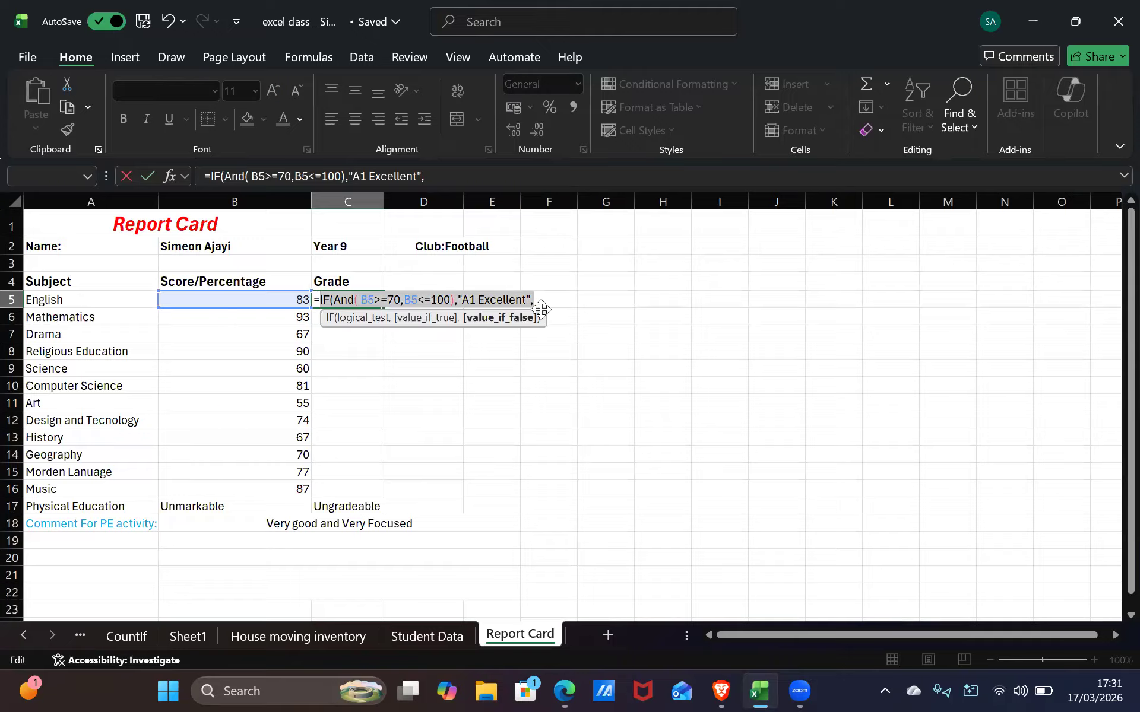
pyautogui.hotkey('ctrl', 'c')
# Paste the copied IF test at the formula's end as value-if-false, removing the trailing comma
pyautogui.click(619, 371)
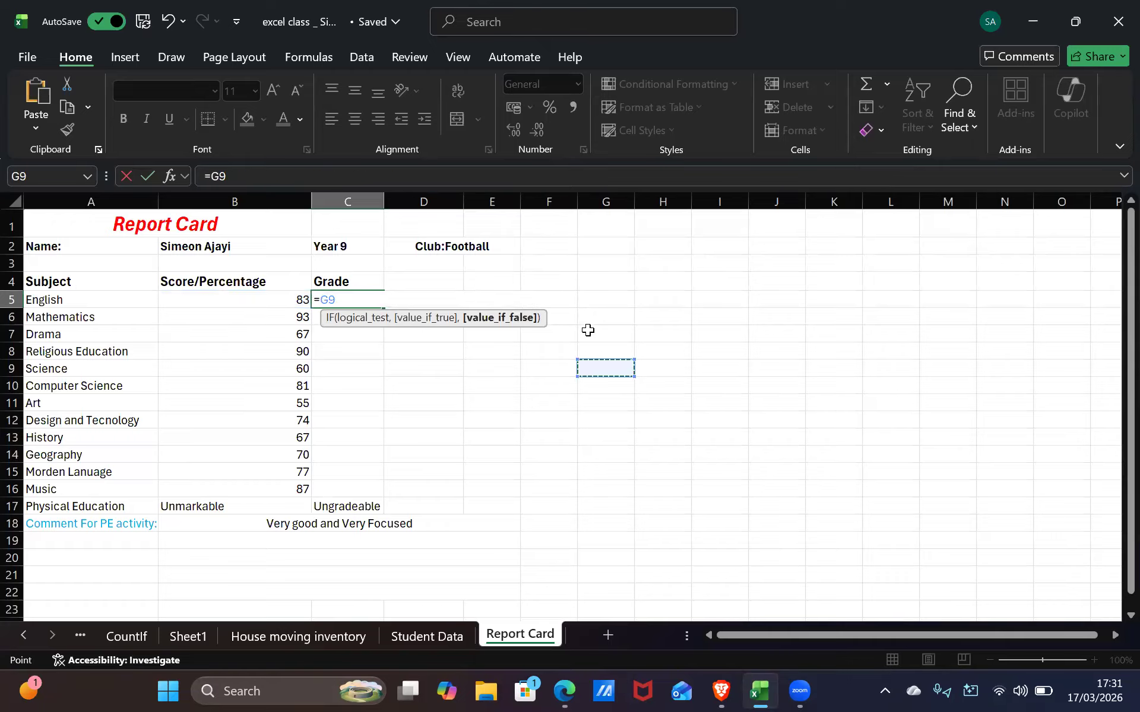
pyautogui.hotkey('ctrl', 'z')
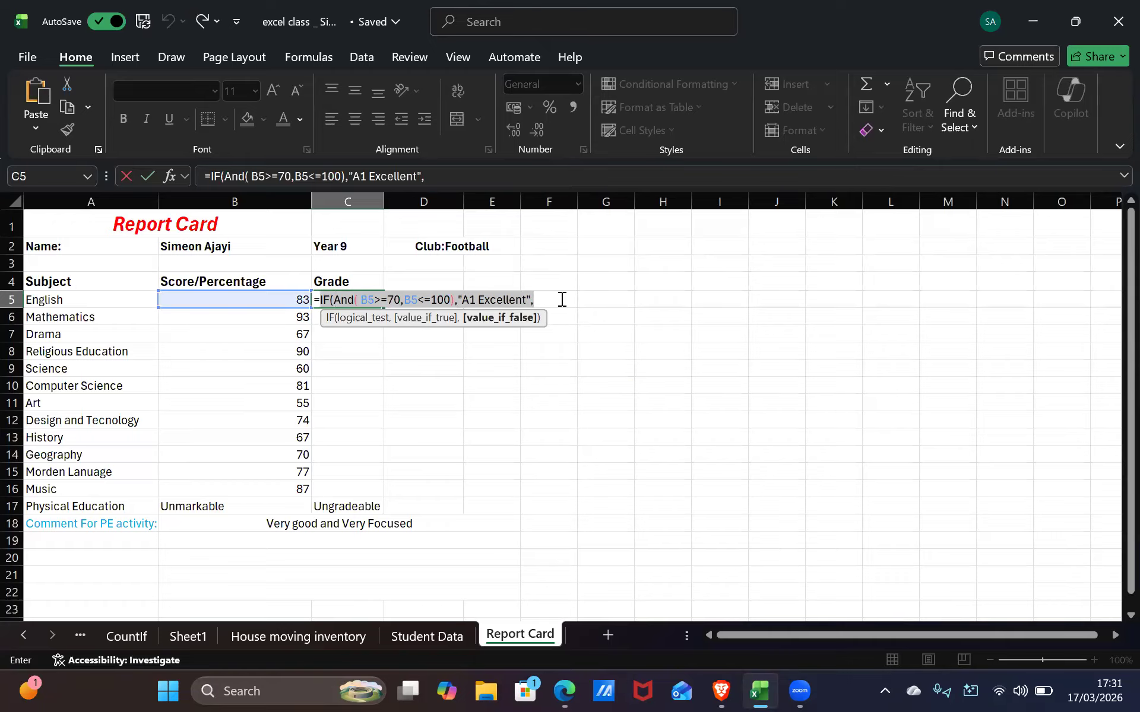
pyautogui.click(543, 302)
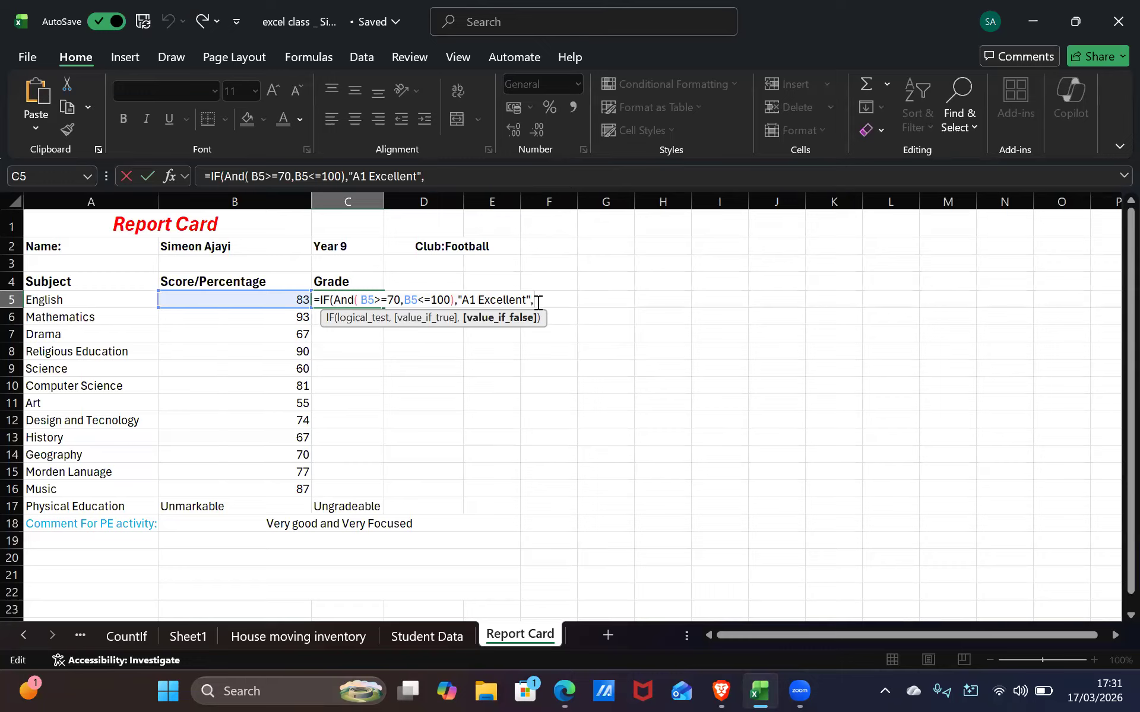
pyautogui.hotkey('ctrl', 'v')
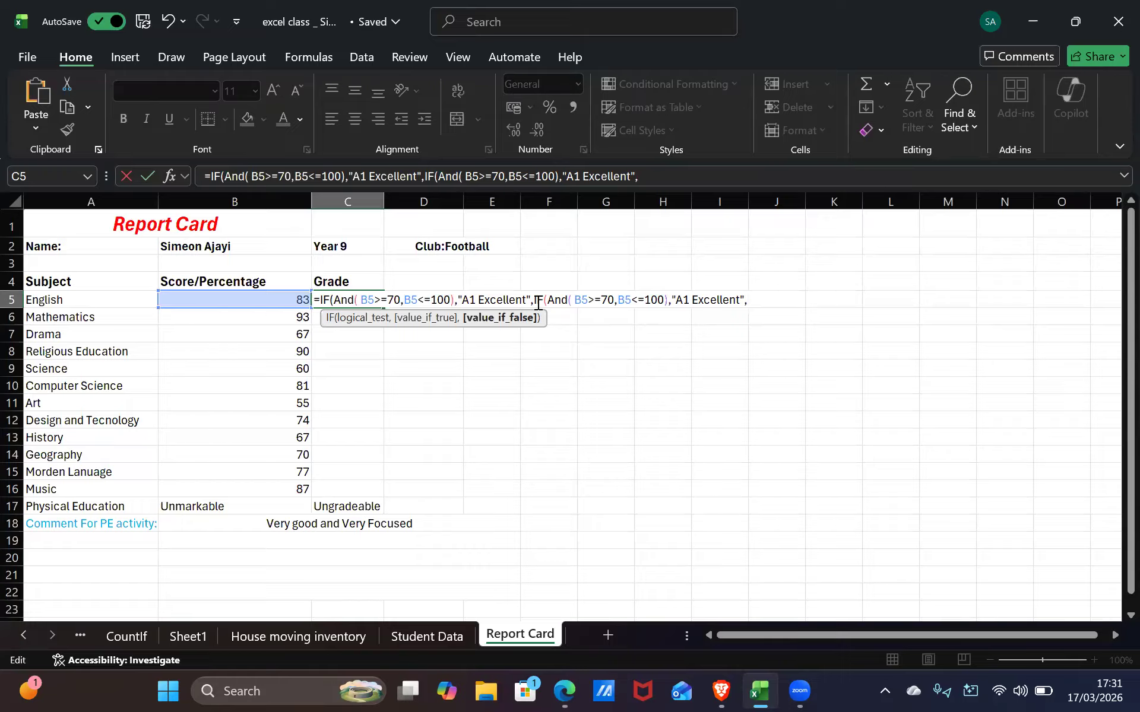
pyautogui.press('BackSpace')
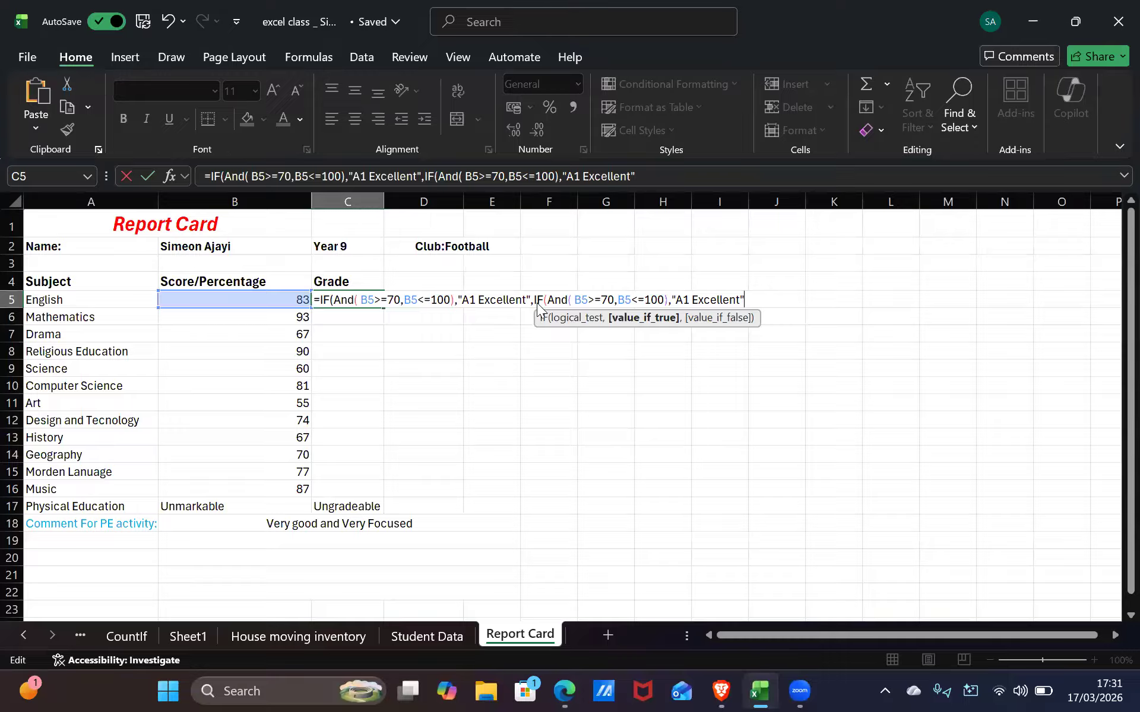
# Change the second AND test's bounds to B5>=65 and B5<=69
pyautogui.hotkey('alt', 'Tab')
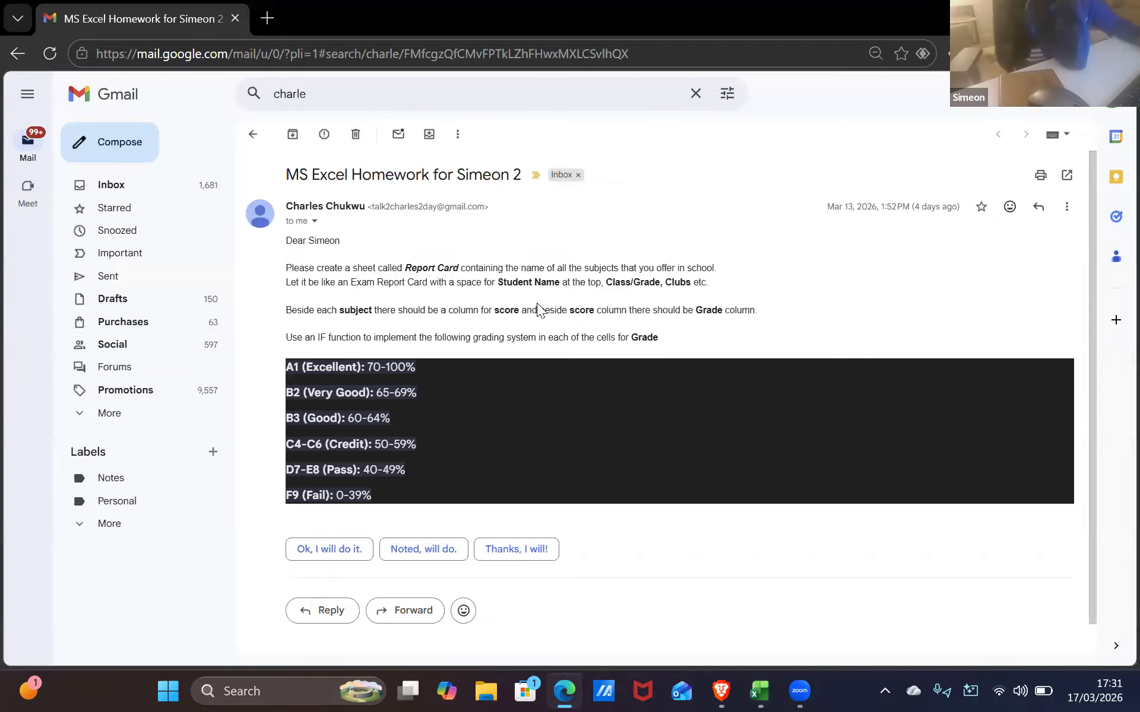
pyautogui.hotkey('alt', 'Tab')
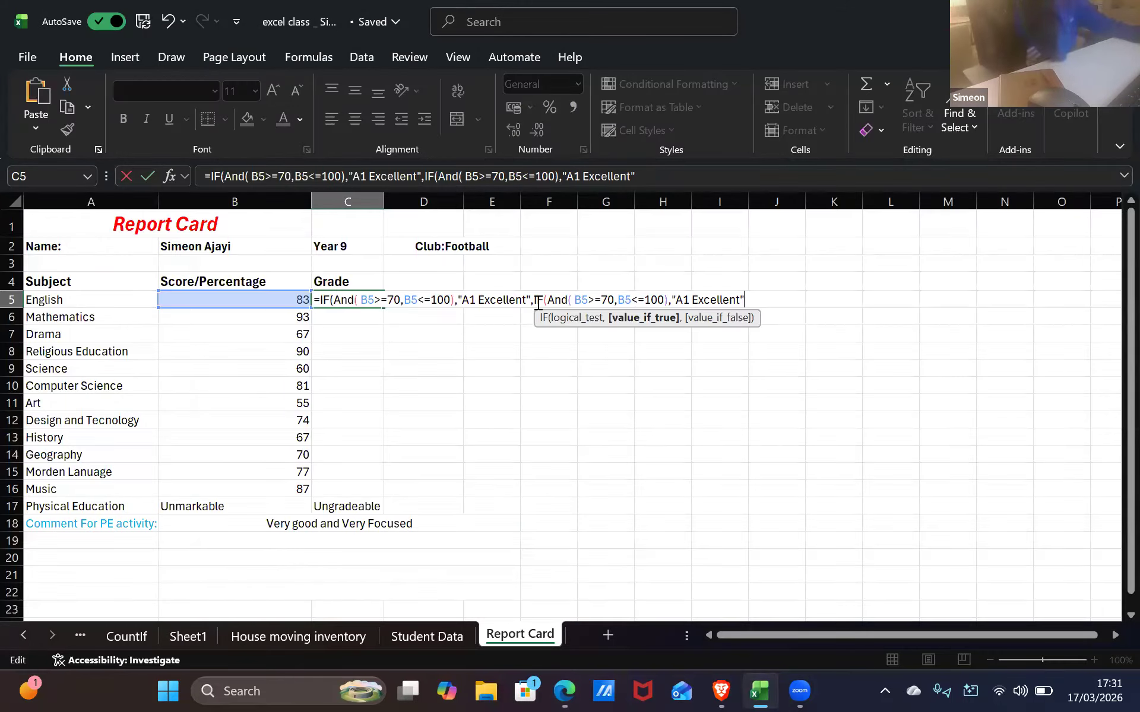
pyautogui.click(613, 297)
pyautogui.press('BackSpace')
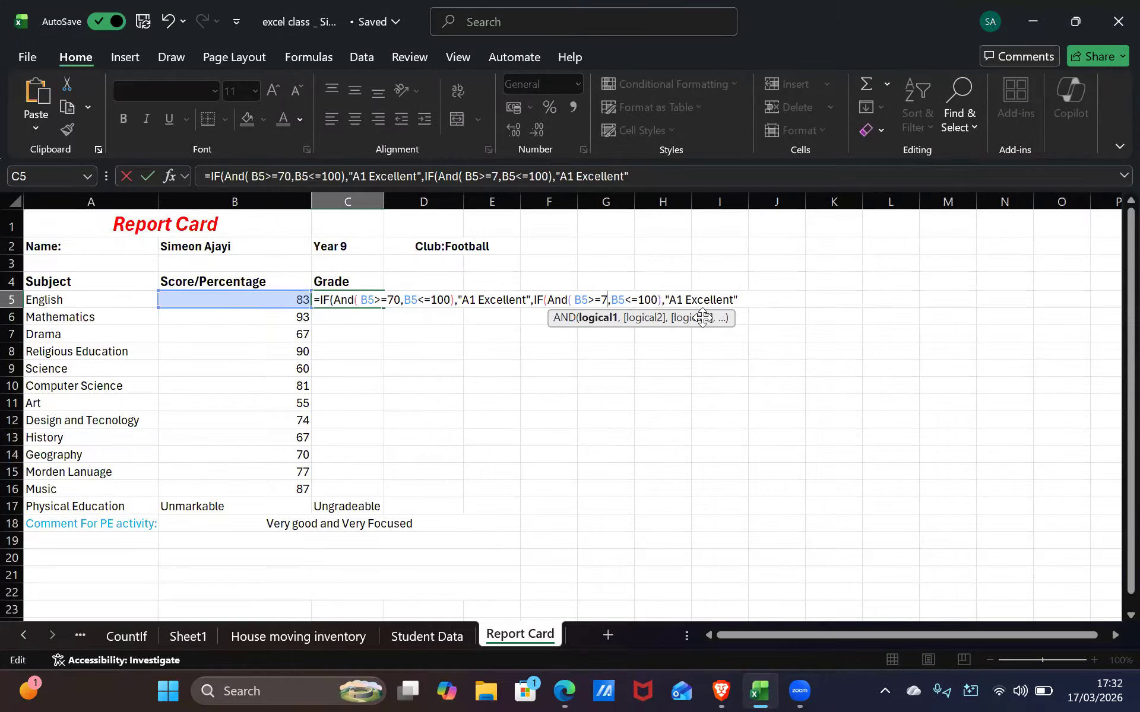
pyautogui.press('BackSpace')
pyautogui.write('65')
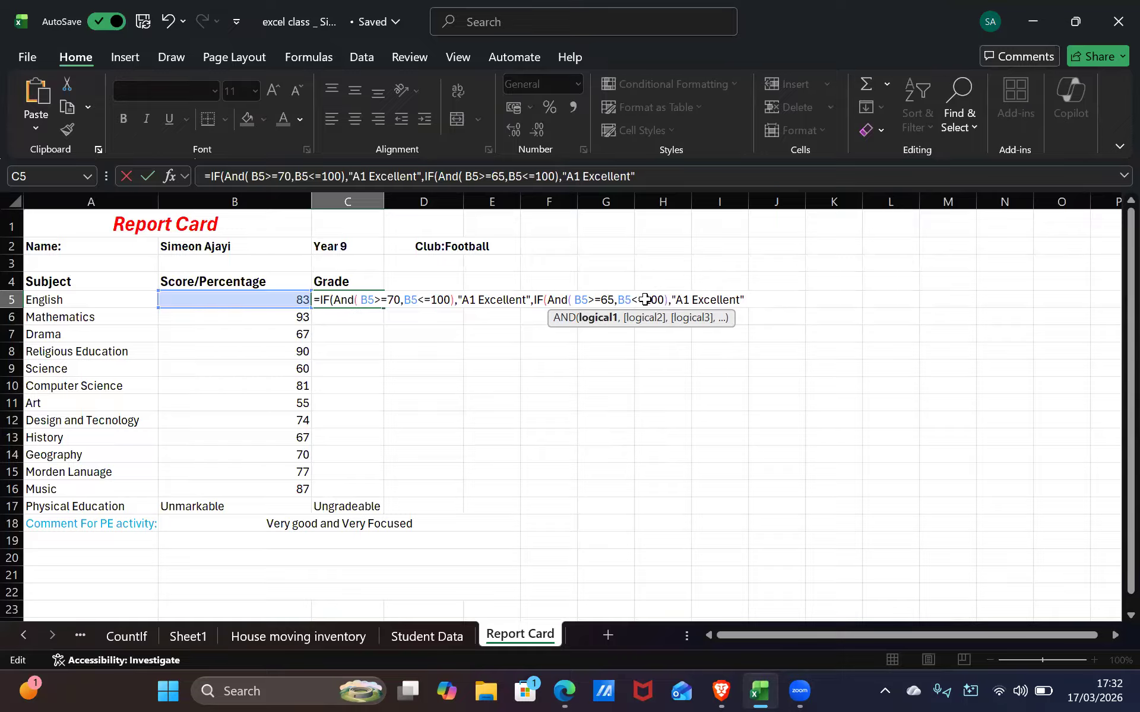
pyautogui.press('BackSpace')
pyautogui.press('BackSpace')
pyautogui.press('BackSpace')
pyautogui.press('BackSpace')
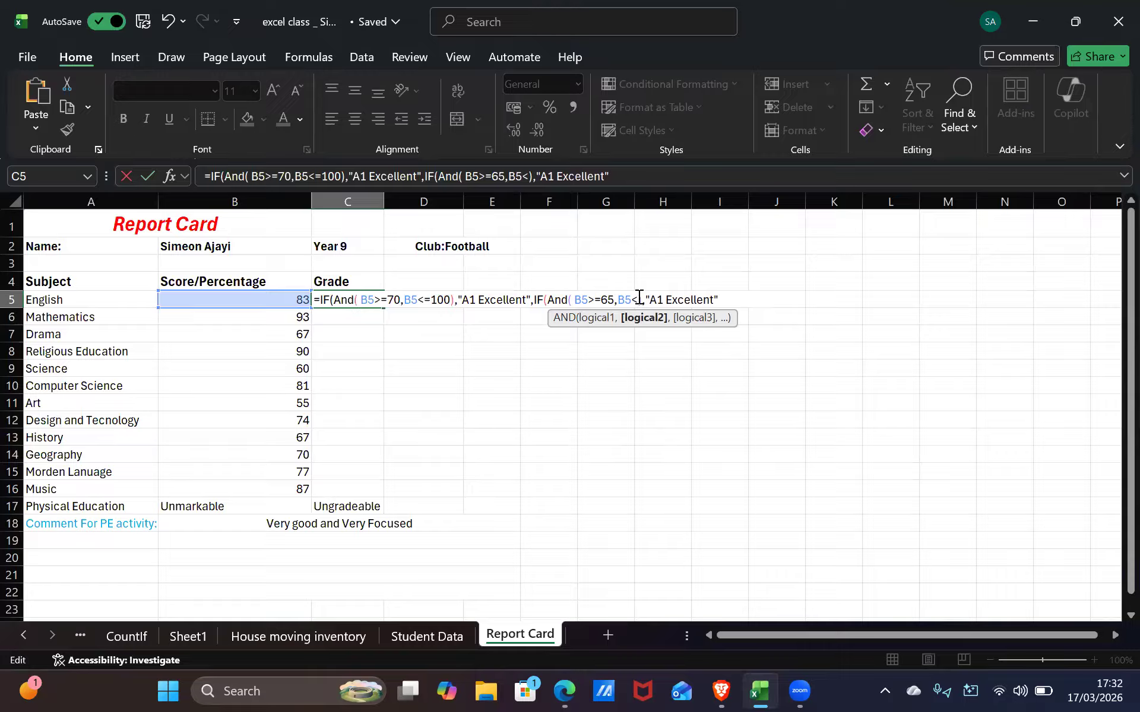
pyautogui.write('=')
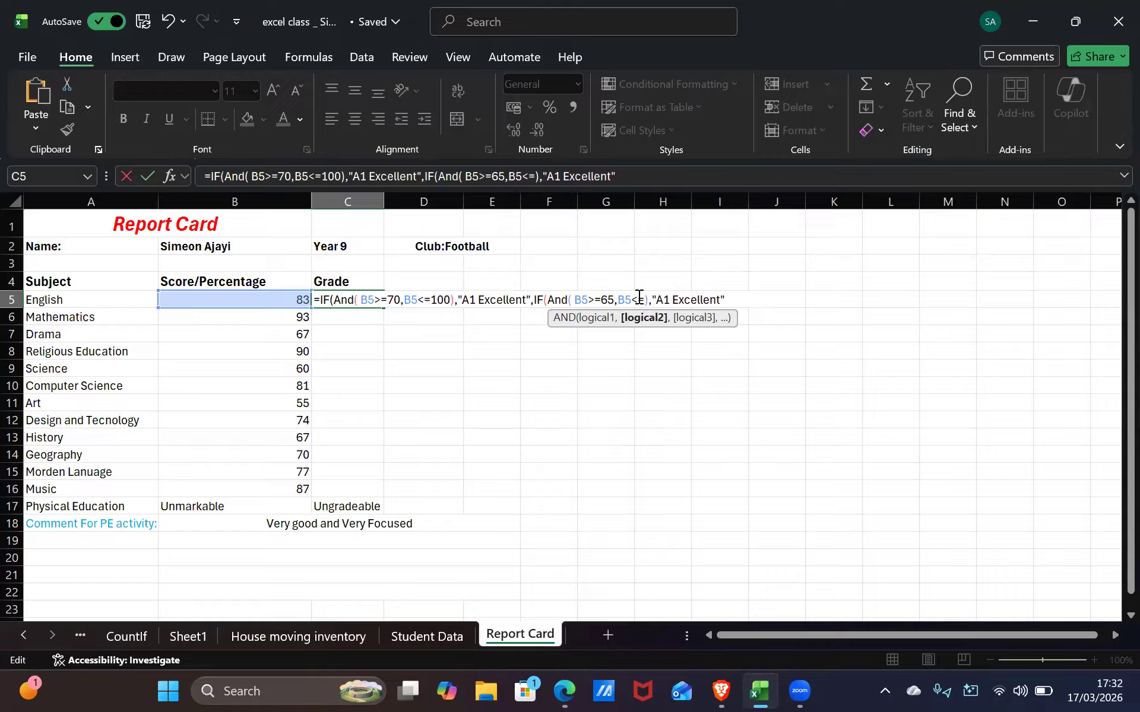
pyautogui.write('69')
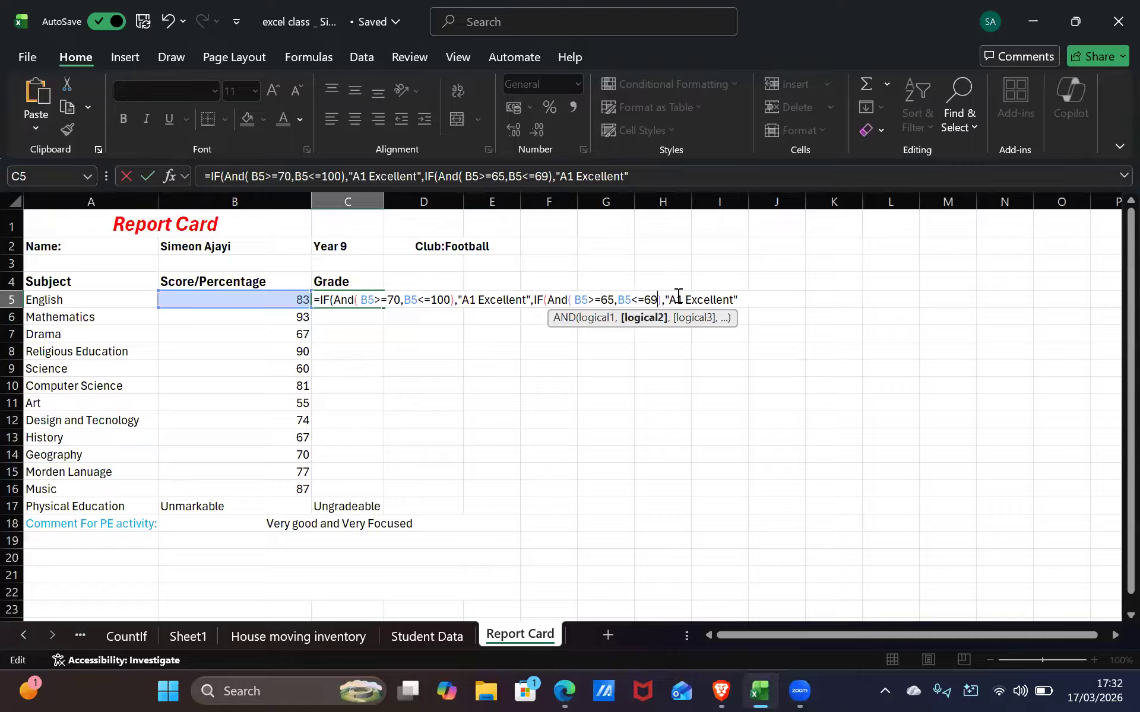
# Relabel the second IF's result as "B2 Very Good"
pyautogui.press('Right')
pyautogui.press('Right')
pyautogui.press('Right')
pyautogui.press('Delete')
pyautogui.write('B')
pyautogui.hotkey('alt', 'Tab')
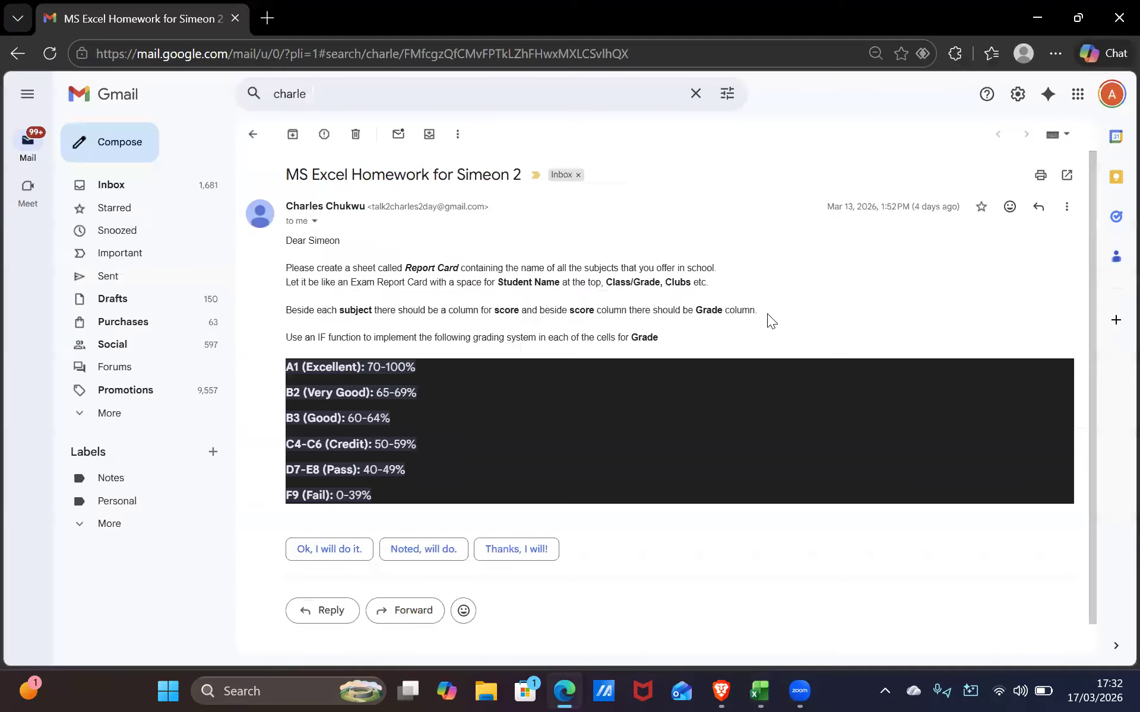
pyautogui.hotkey('alt', 'Tab')
pyautogui.moveTo(731, 298); pyautogui.dragTo(688, 314)
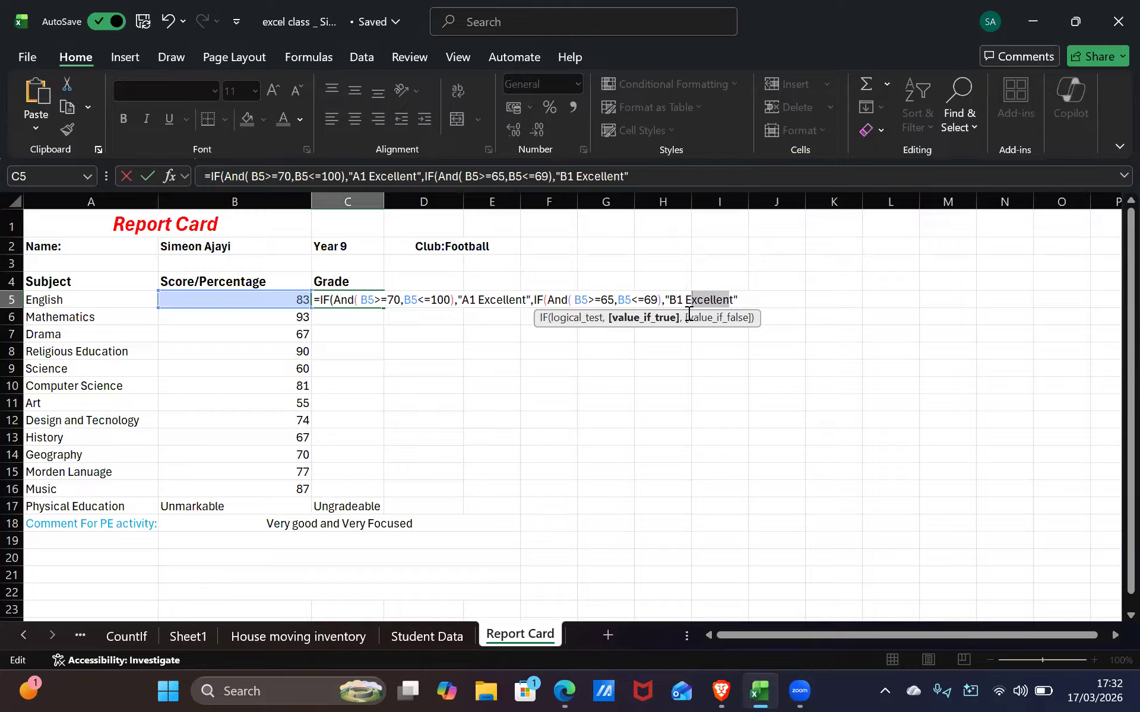
pyautogui.press('BackSpace')
pyautogui.write('t')
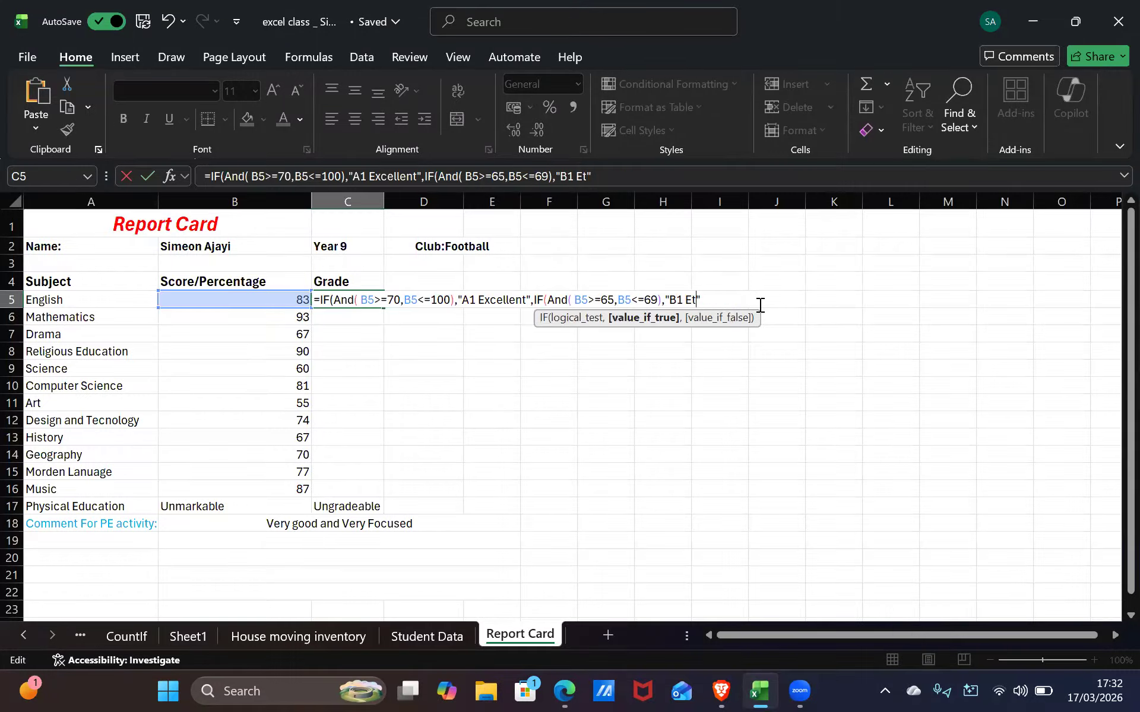
pyautogui.press('BackSpace')
pyautogui.press('BackSpace')
pyautogui.write('Good')
pyautogui.press('BackSpace')
pyautogui.press('BackSpace')
pyautogui.press('BackSpace')
pyautogui.press('BackSpace')
pyautogui.press('BackSpace')
pyautogui.press('BackSpace')
pyautogui.write('2 Very Good')
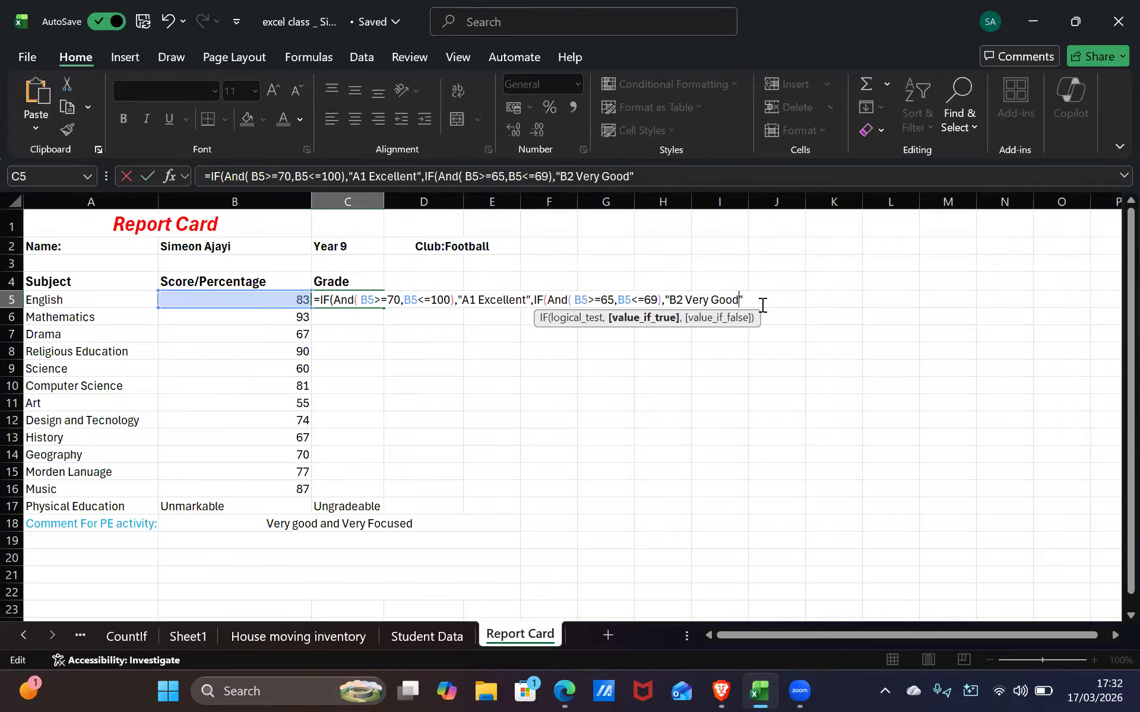
pyautogui.hotkey('alt', 'Tab')
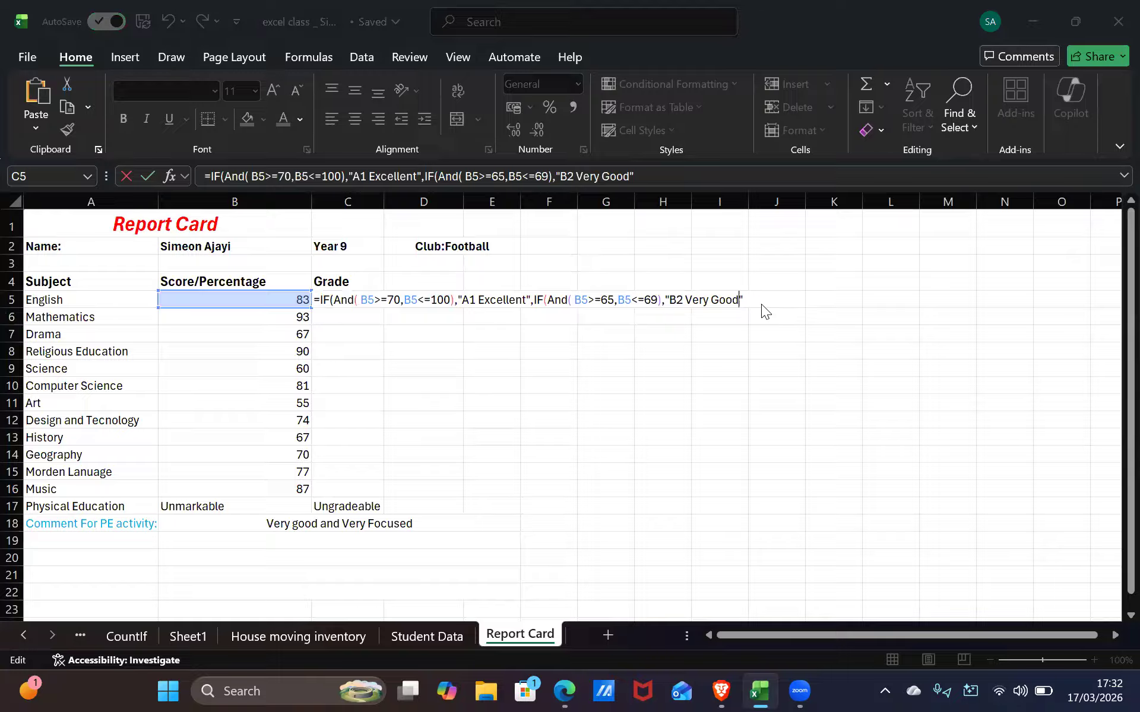
pyautogui.hotkey('alt', 'Tab')
pyautogui.hotkey('alt', 'Tab')
pyautogui.hotkey('alt', 'Tab')
pyautogui.hotkey('alt', 'Tab')
pyautogui.hotkey('alt', 'Tab')
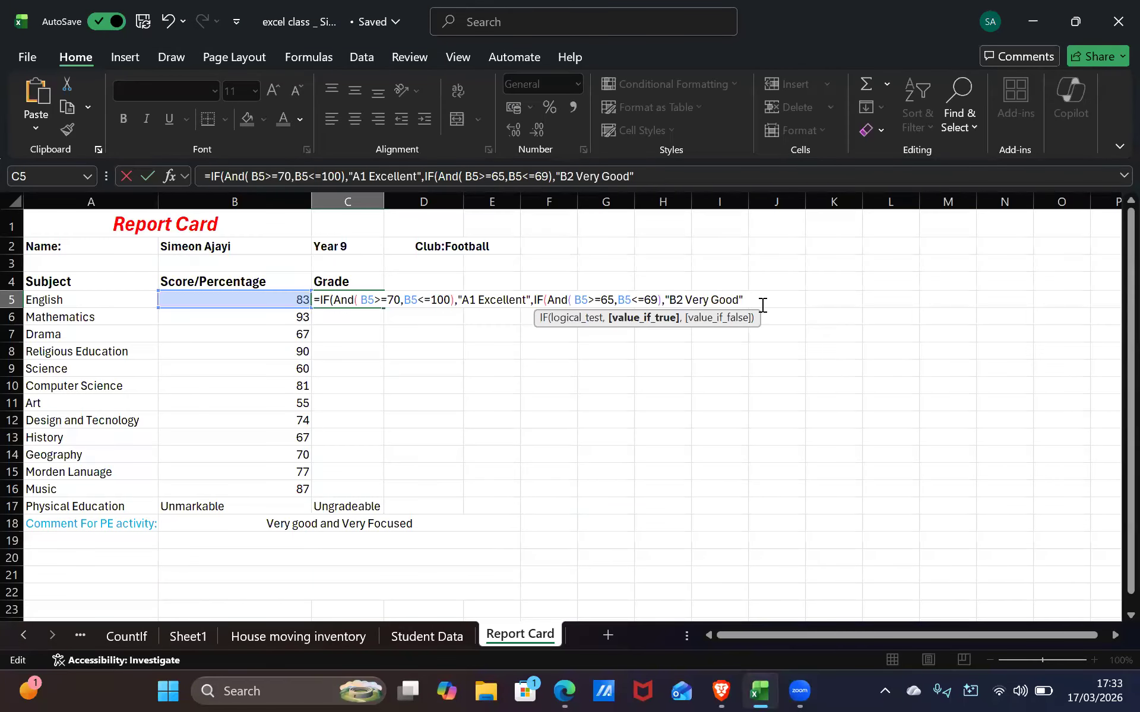
pyautogui.hotkey('alt', 'Tab')
pyautogui.hotkey('alt', 'Tab')
pyautogui.hotkey('alt', 'Tab')
pyautogui.hotkey('alt', 'Tab')
pyautogui.press('Return')
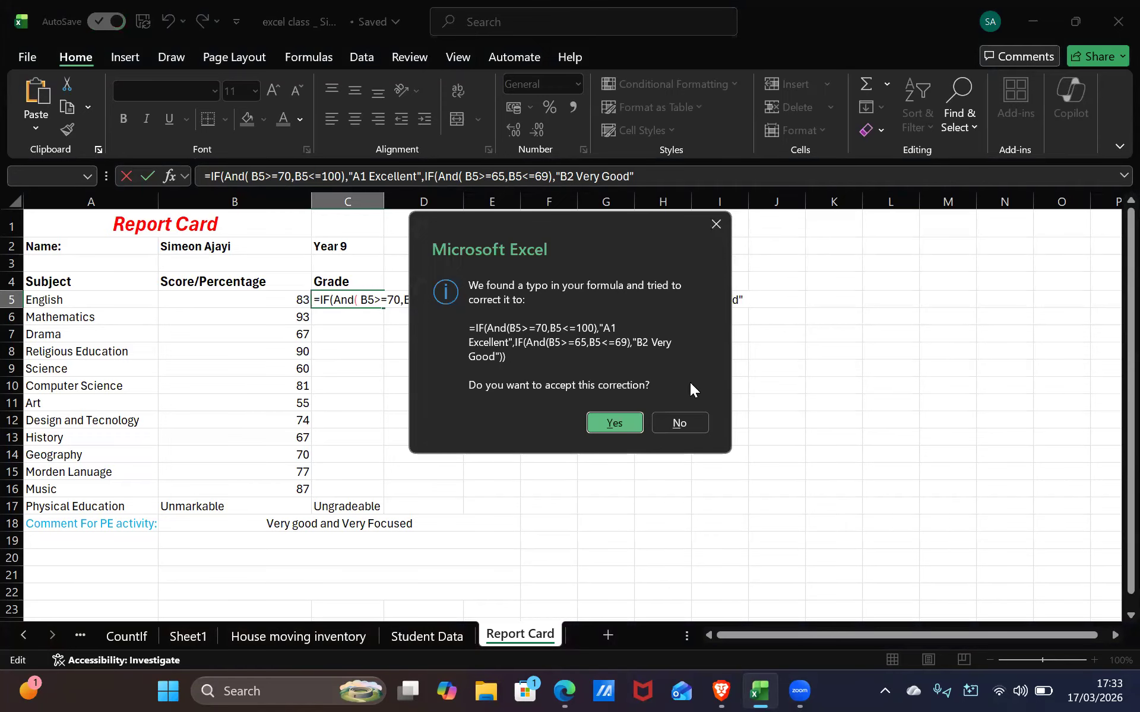
pyautogui.click(680, 423)
pyautogui.press('Return')
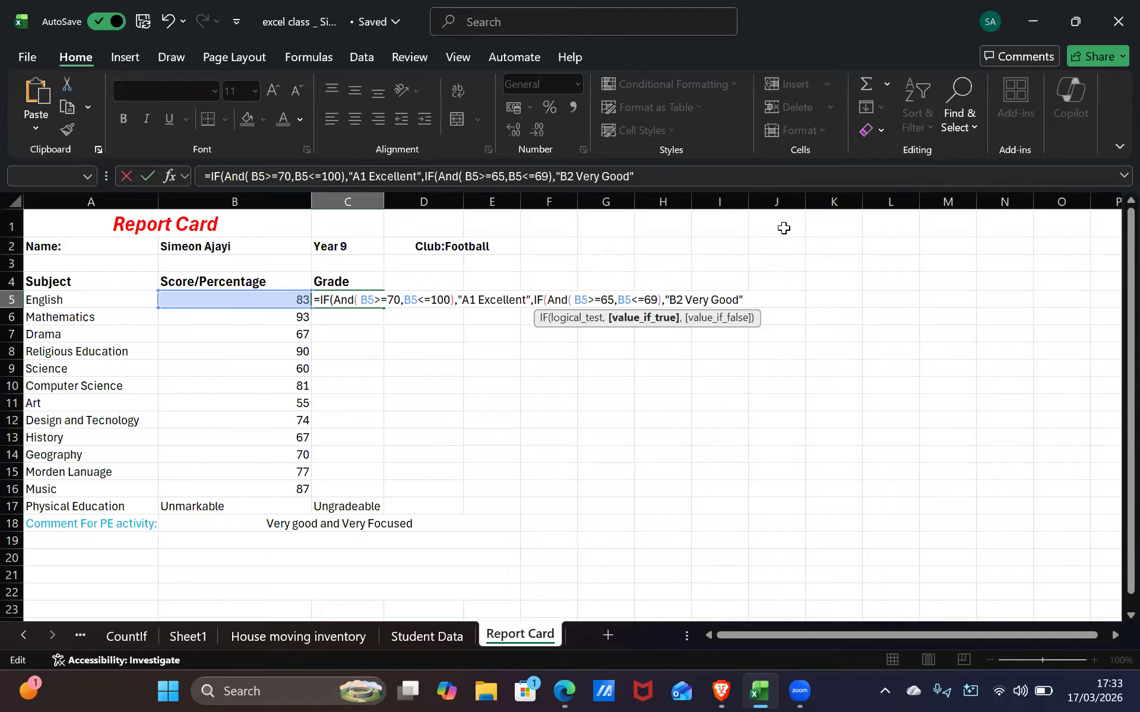
# Add a comma after "B2 Very Good" and paste the copied A1 Excellent IF(AND) clause
pyautogui.write(',')
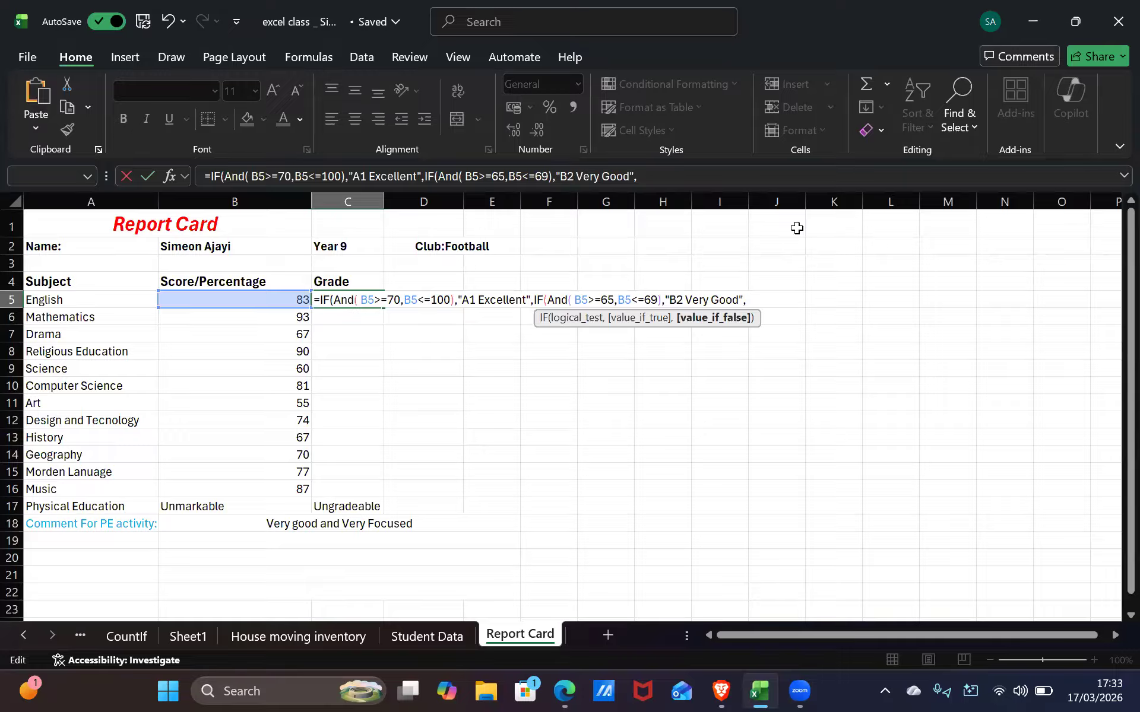
pyautogui.write('V')
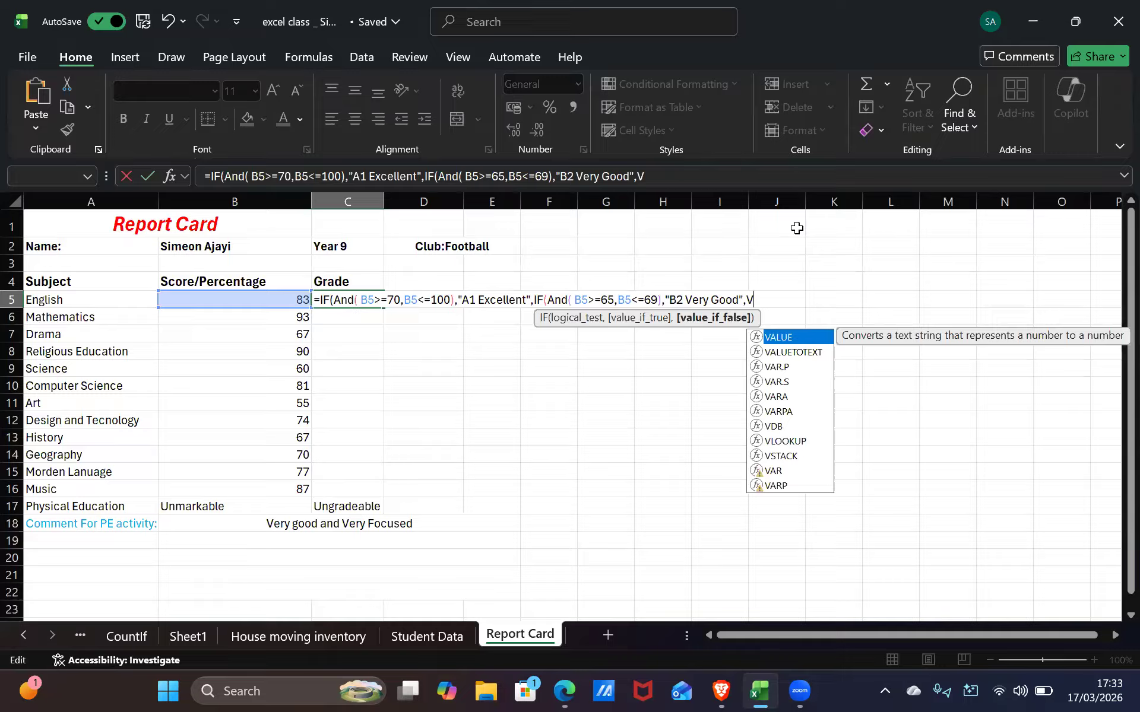
pyautogui.press('BackSpace')
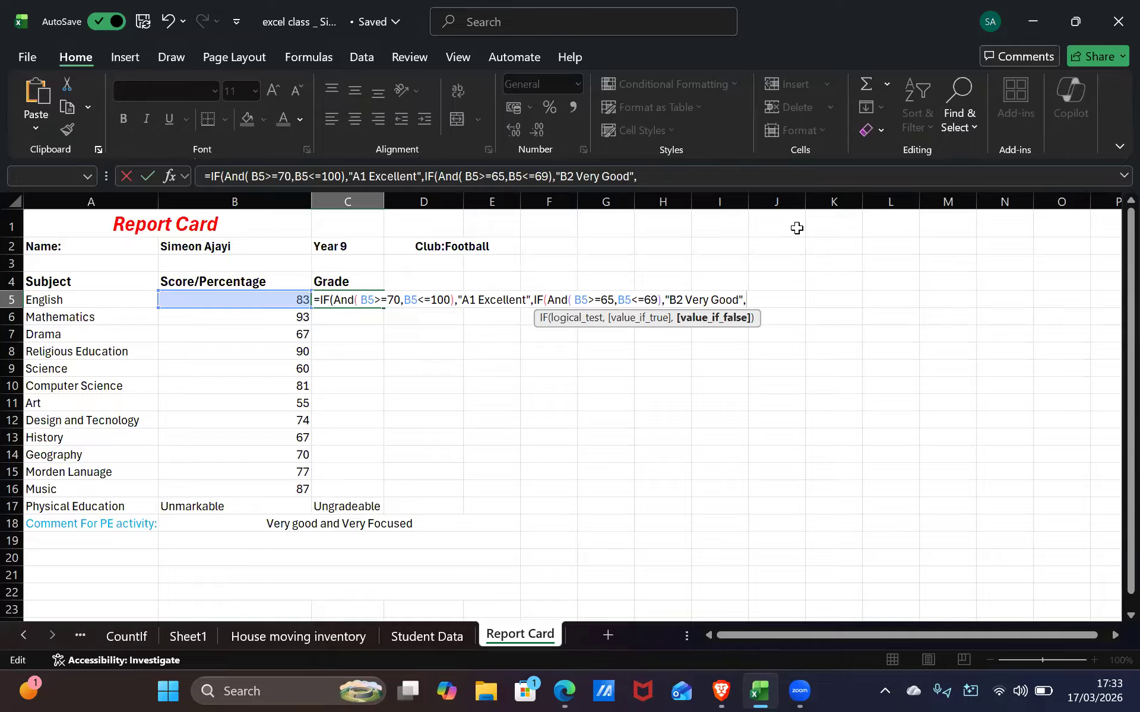
pyautogui.write('IF(And( B5>=70,B5<=100),"A1 Excellent",')
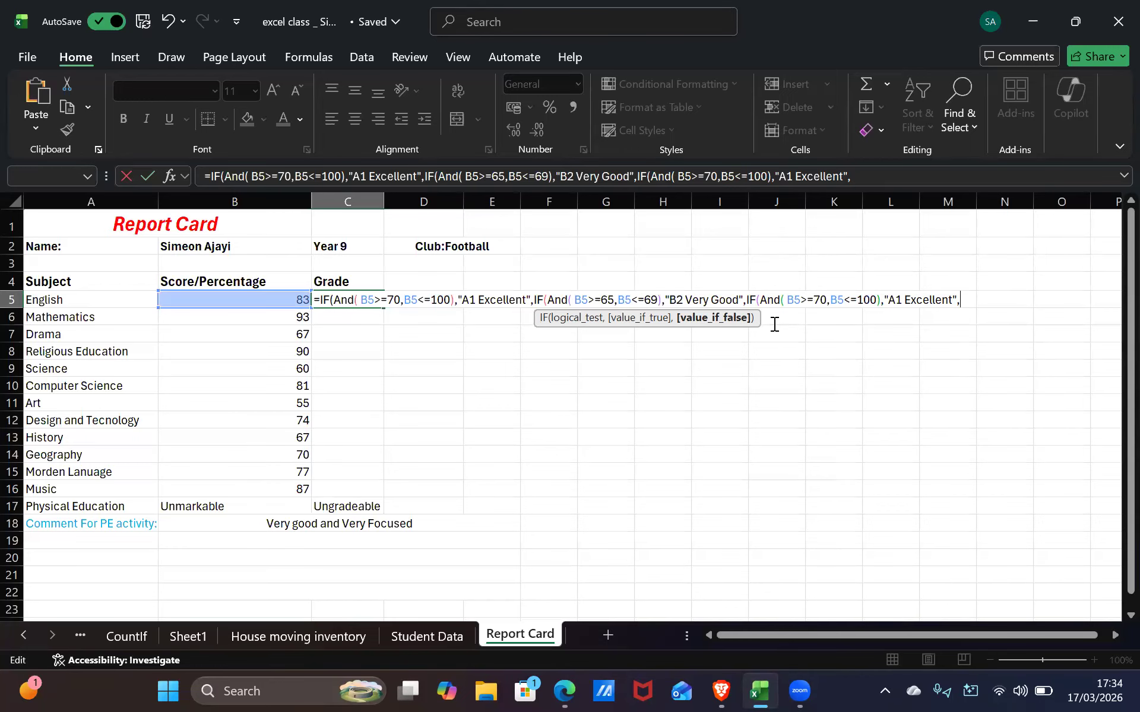
pyautogui.write('IF(And( B5>=70,B5<=100),"A1 Excellent",')
# Undo the duplicate pasted clause and change the third test's lower bound from 70 to 60
pyautogui.hotkey('alt', 'Tab')
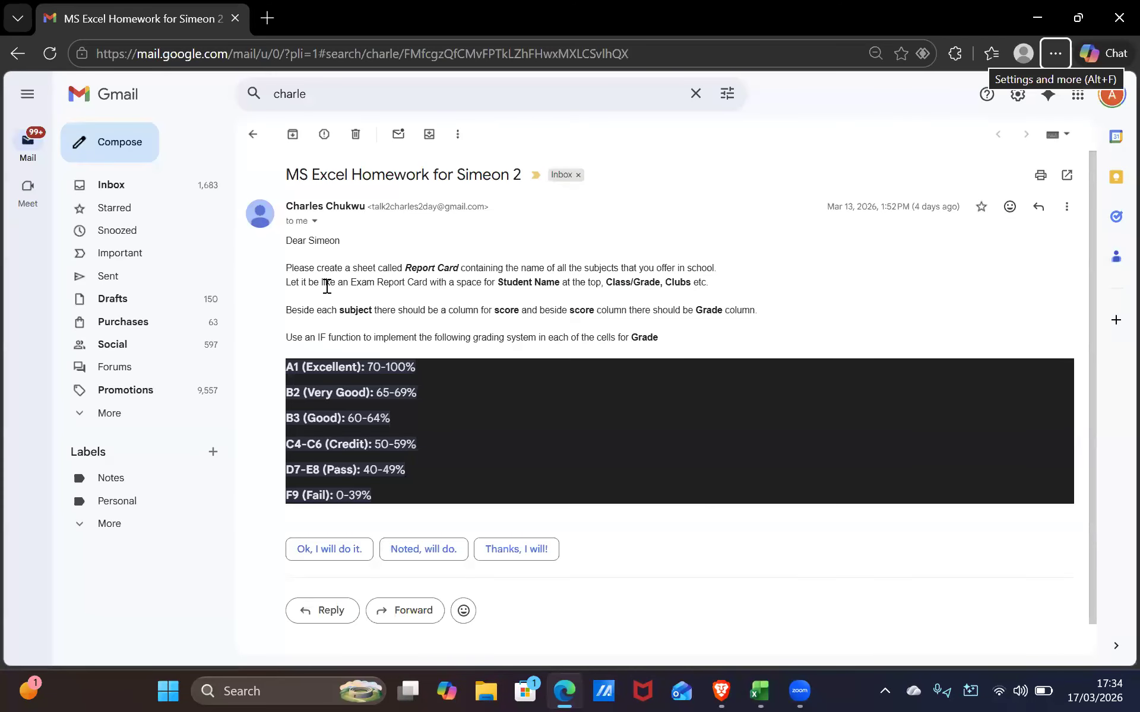
pyautogui.hotkey('alt', 'Tab')
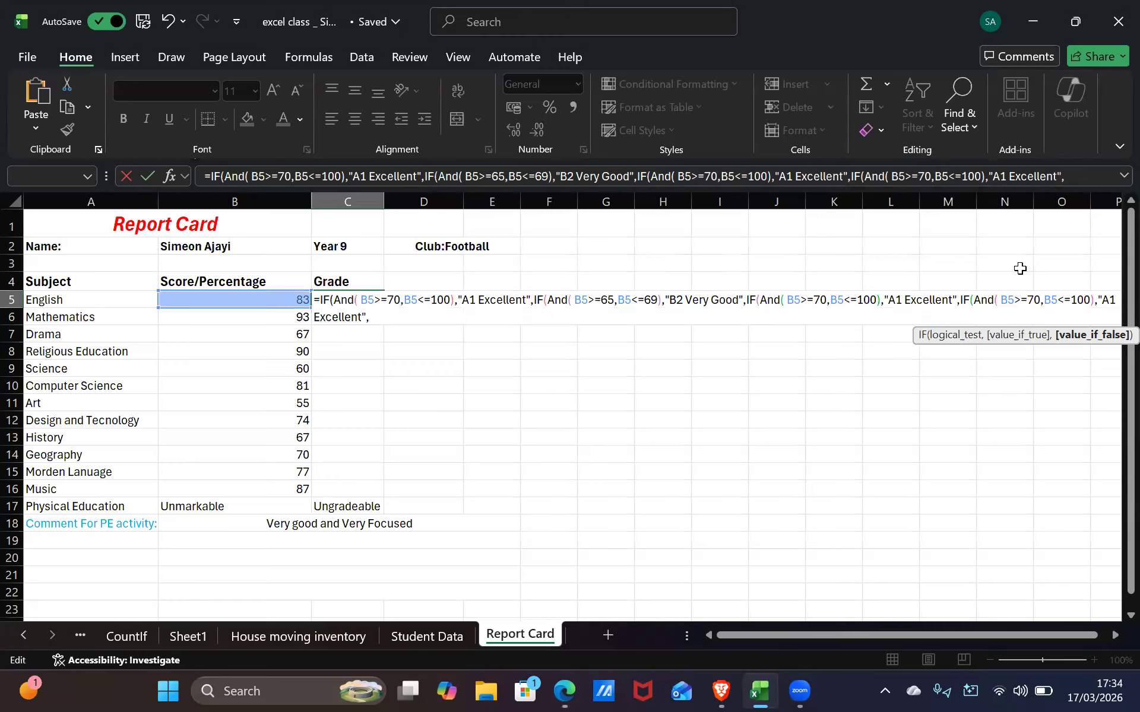
pyautogui.hotkey('ctrl', 'z')
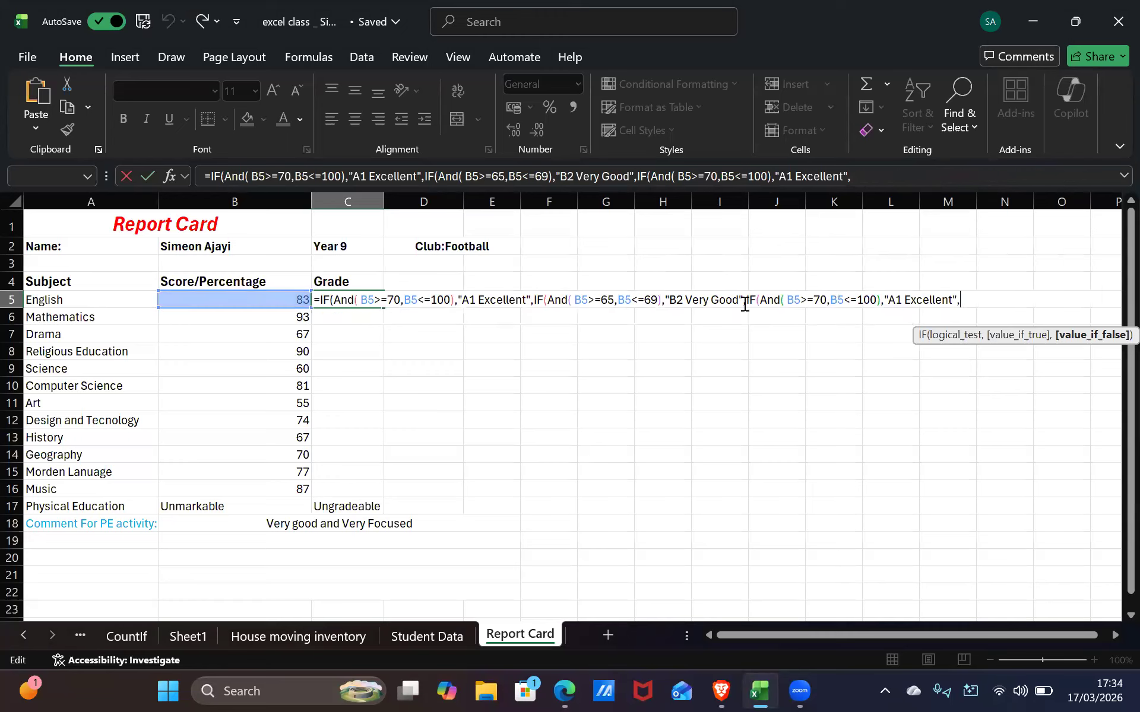
pyautogui.click(800, 296)
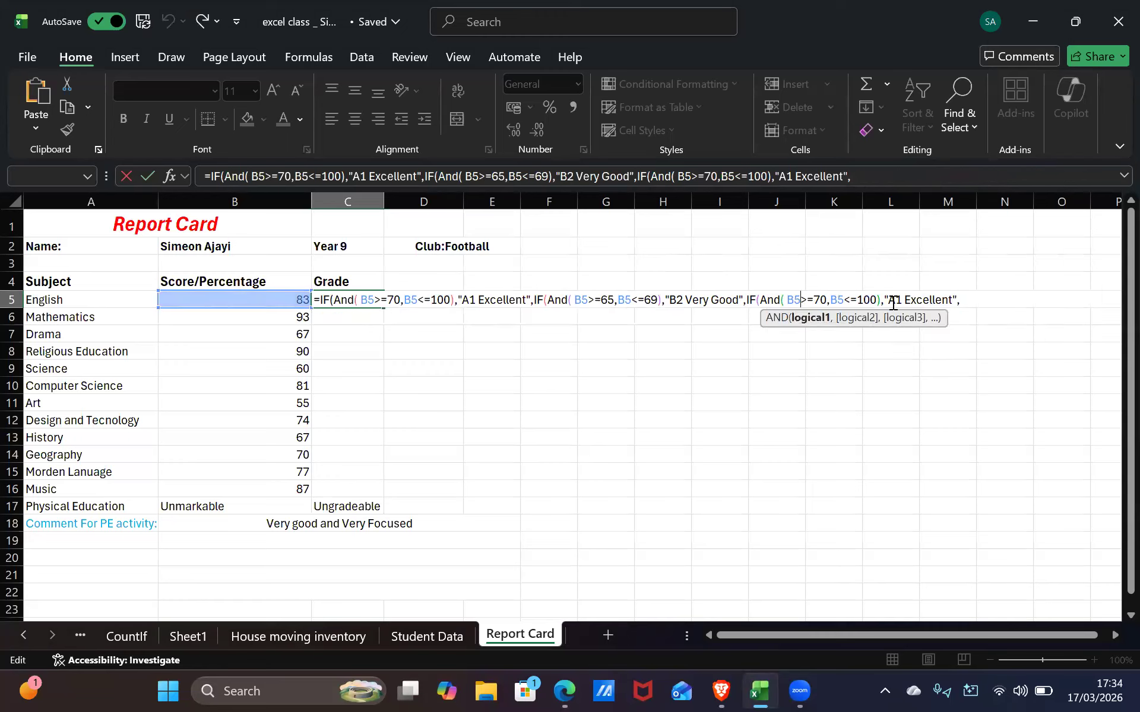
pyautogui.click(831, 300)
pyautogui.click(827, 299)
pyautogui.press('BackSpace')
pyautogui.press('BackSpace')
pyautogui.hotkey('alt', 'Tab')
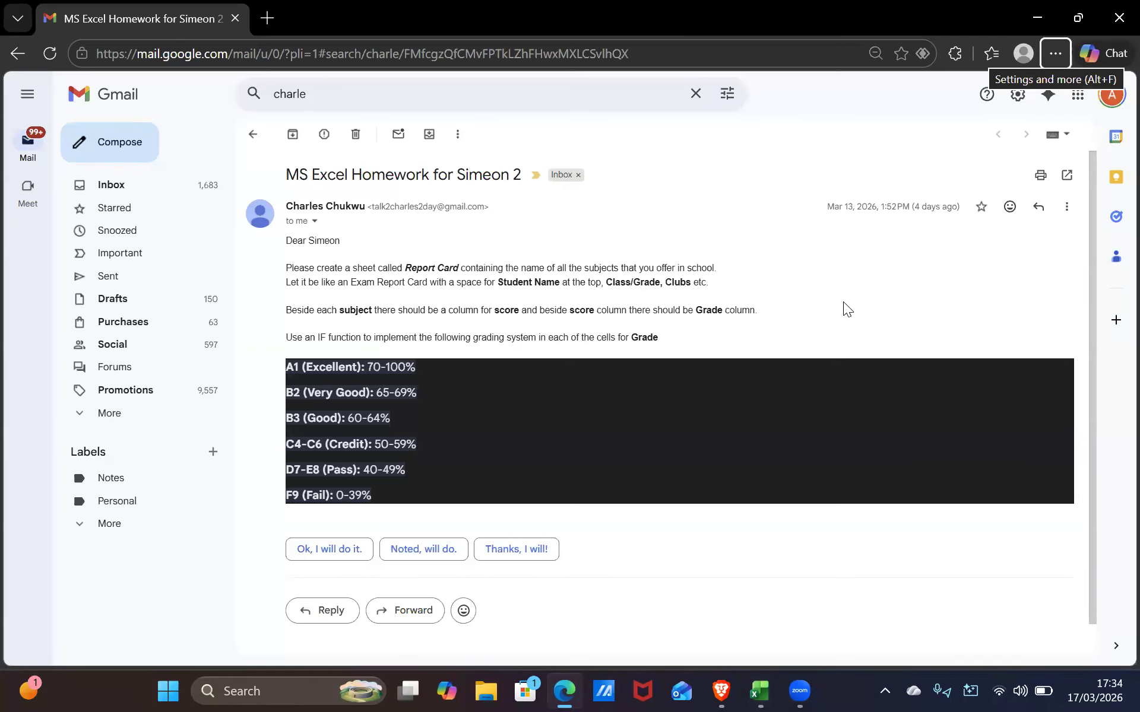
pyautogui.hotkey('alt', 'Tab')
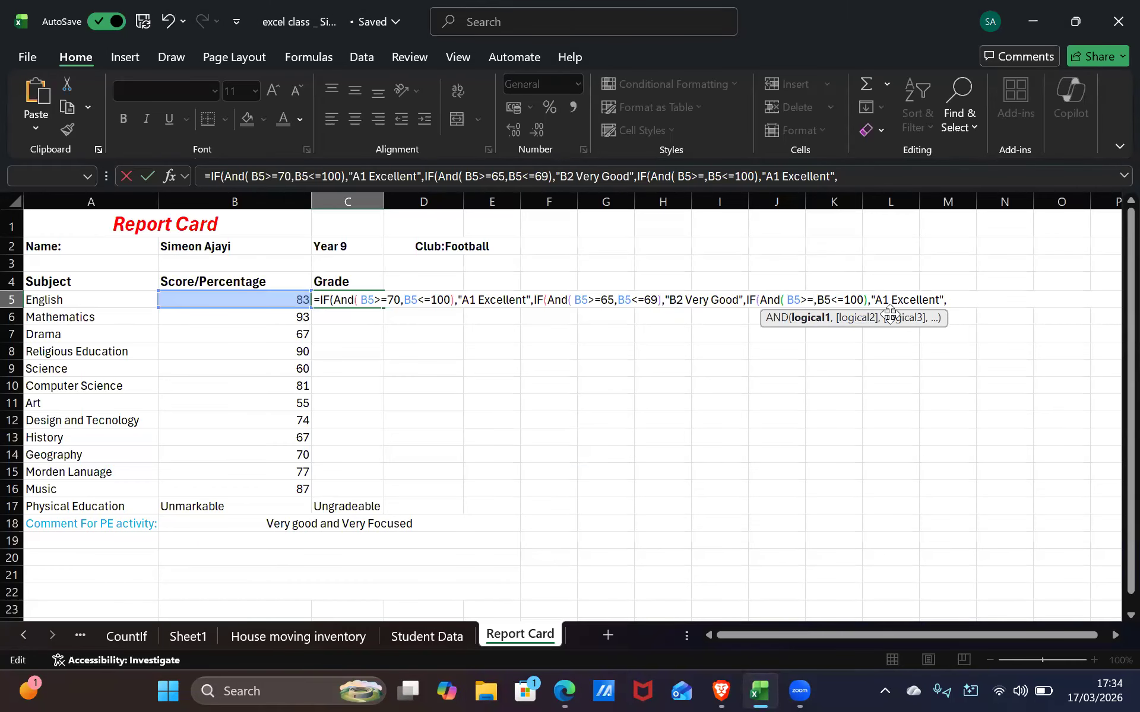
pyautogui.write('60')
# Change the third test's upper bound from 100 to 64
pyautogui.hotkey('alt', 'Tab')
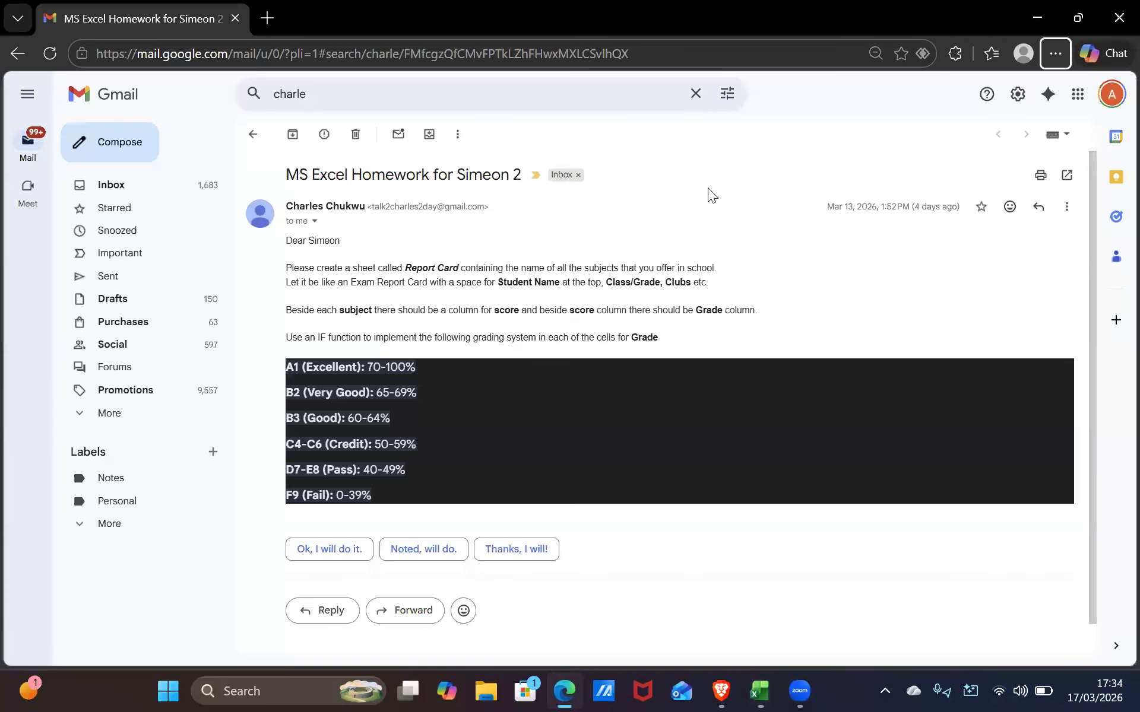
pyautogui.hotkey('alt', 'Tab')
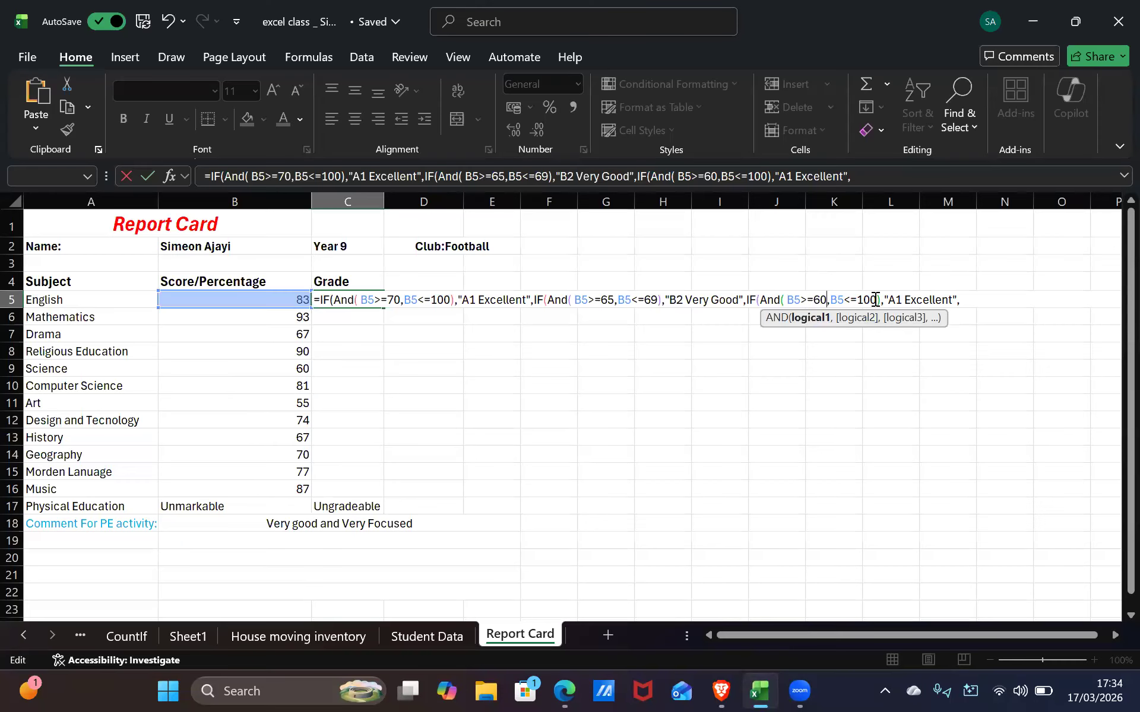
pyautogui.doubleClick(859, 300)
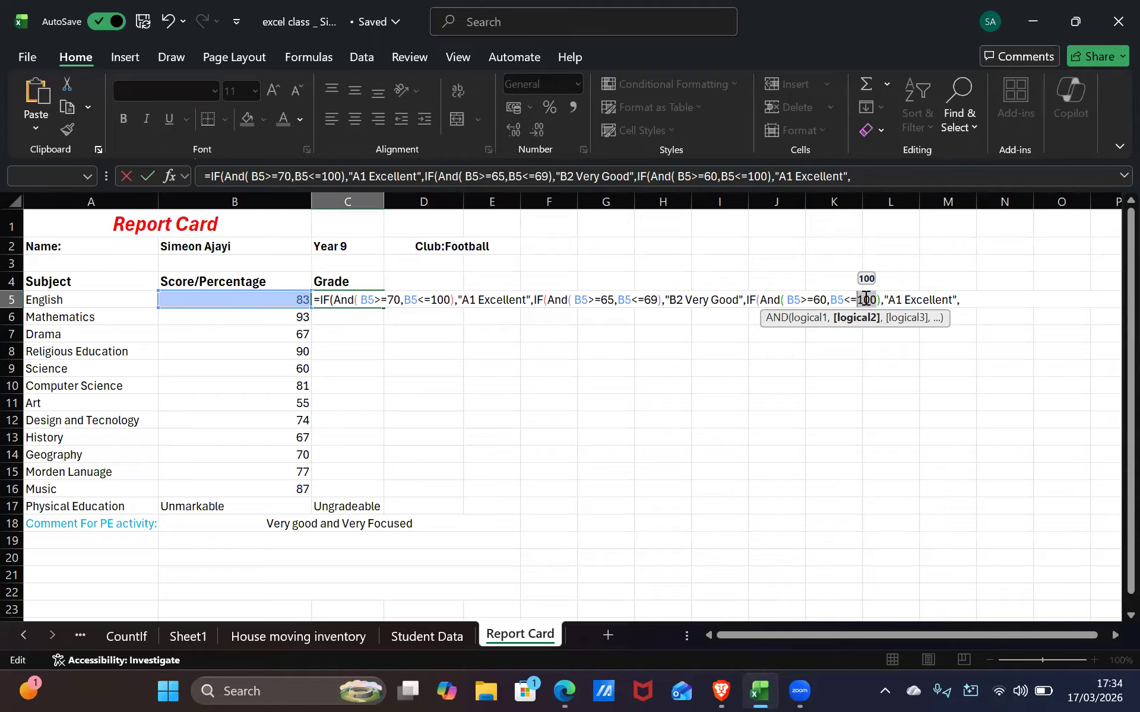
pyautogui.press('BackSpace')
pyautogui.write('643')
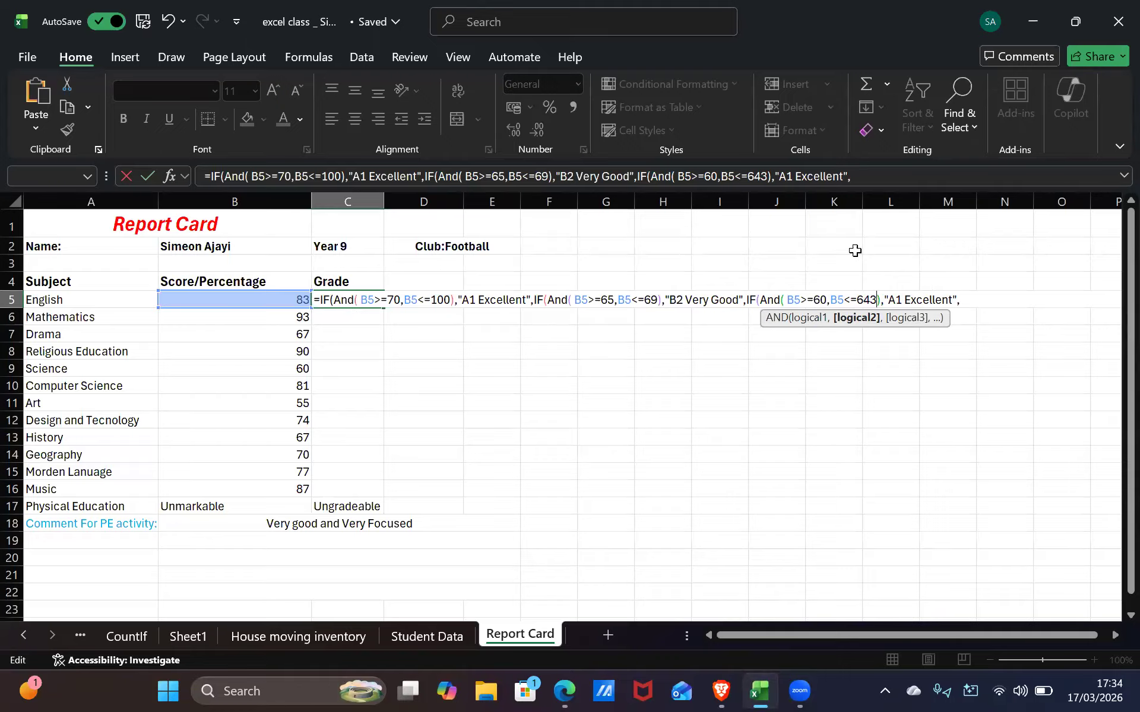
pyautogui.press('BackSpace')
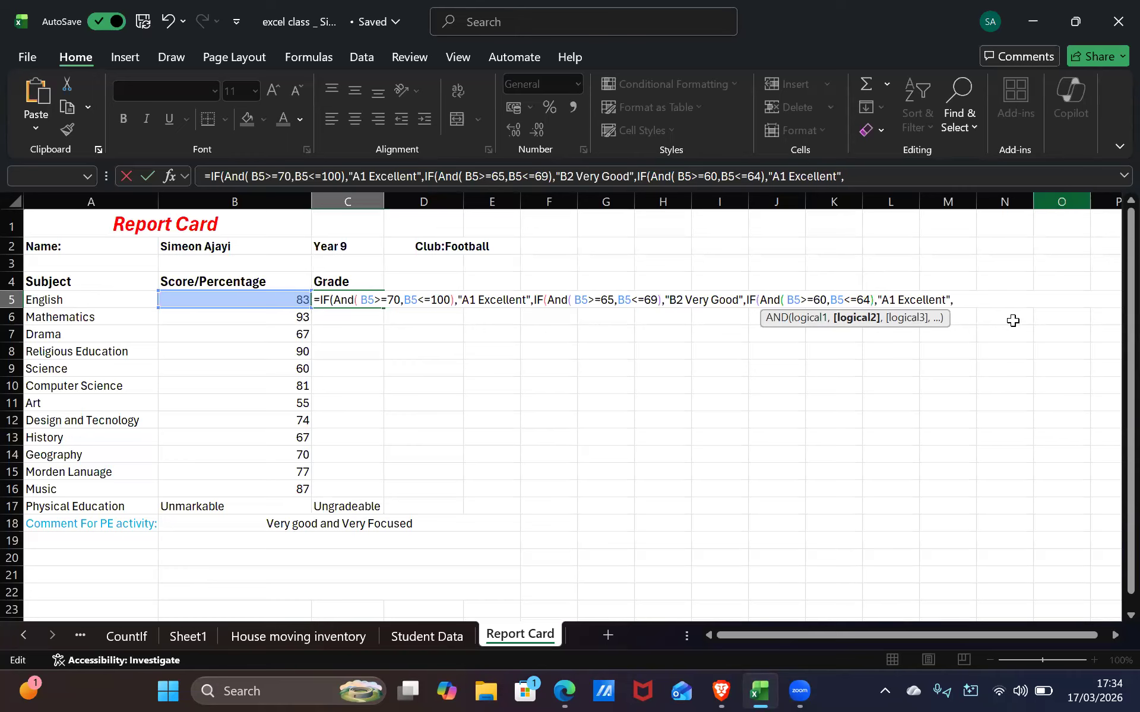
# Relabel the third IF's result as "B3 Good"
pyautogui.click(899, 300)
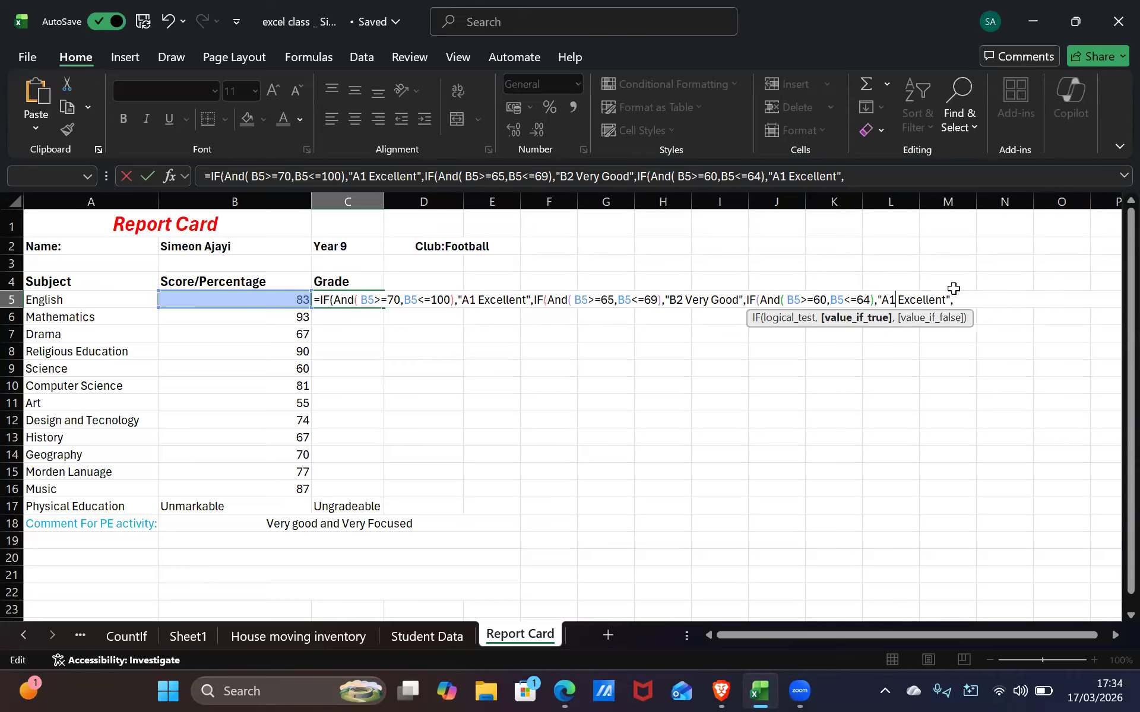
pyautogui.press('BackSpace')
pyautogui.press('BackSpace')
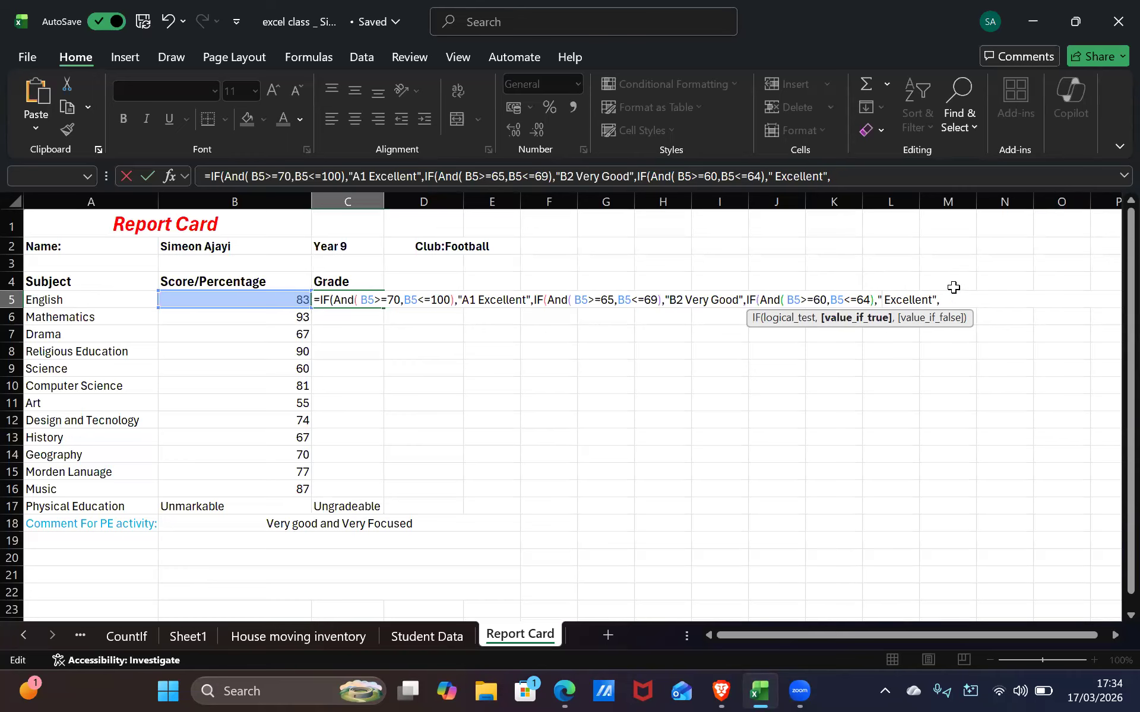
pyautogui.hotkey('alt', 'Tab')
pyautogui.hotkey('alt', 'Tab')
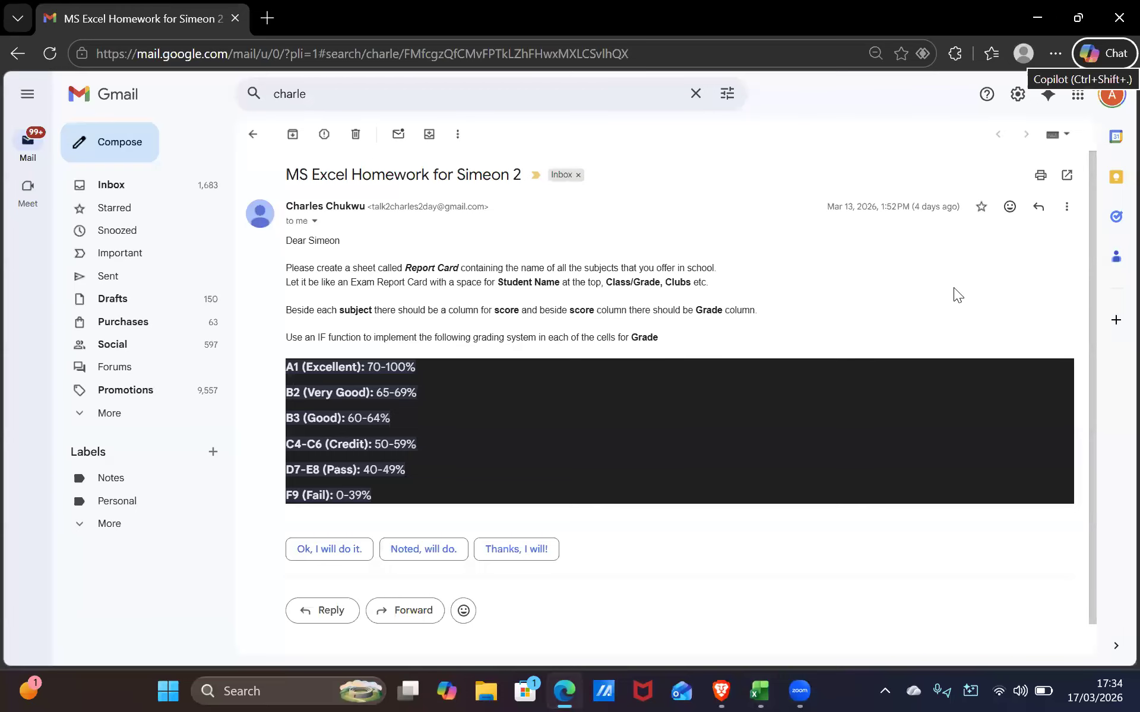
pyautogui.hotkey('alt', 'Tab')
pyautogui.write('B3 Excellent",')
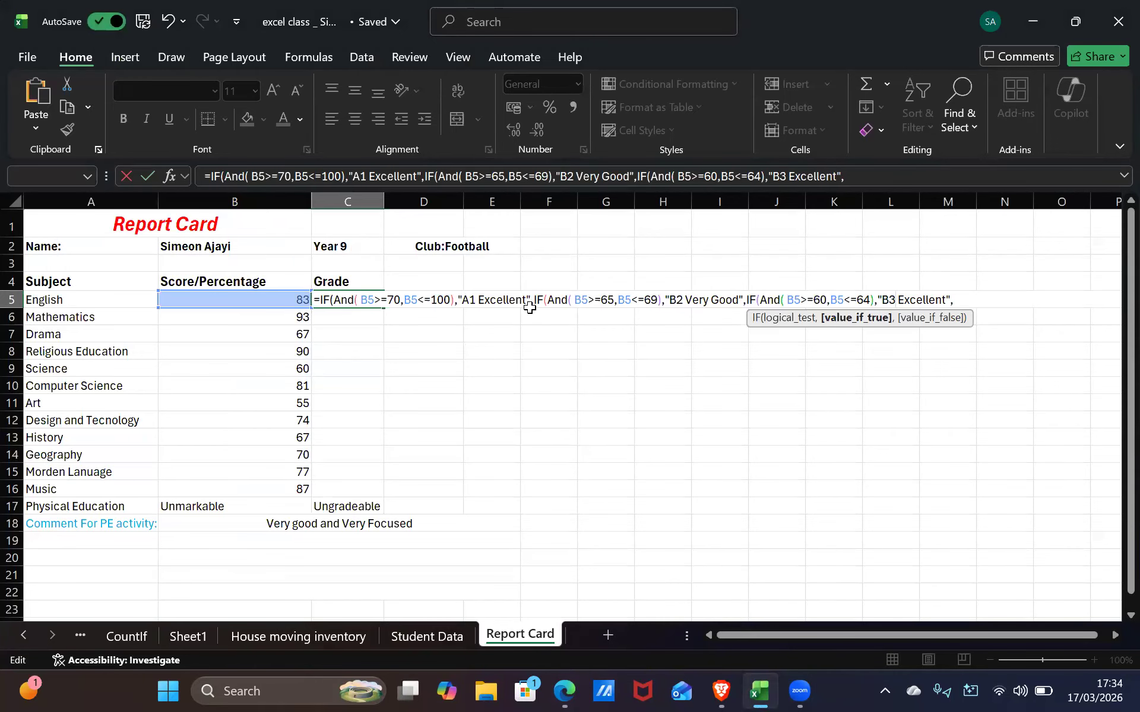
pyautogui.moveTo(945, 300); pyautogui.dragTo(895, 295)
pyautogui.write('Good')
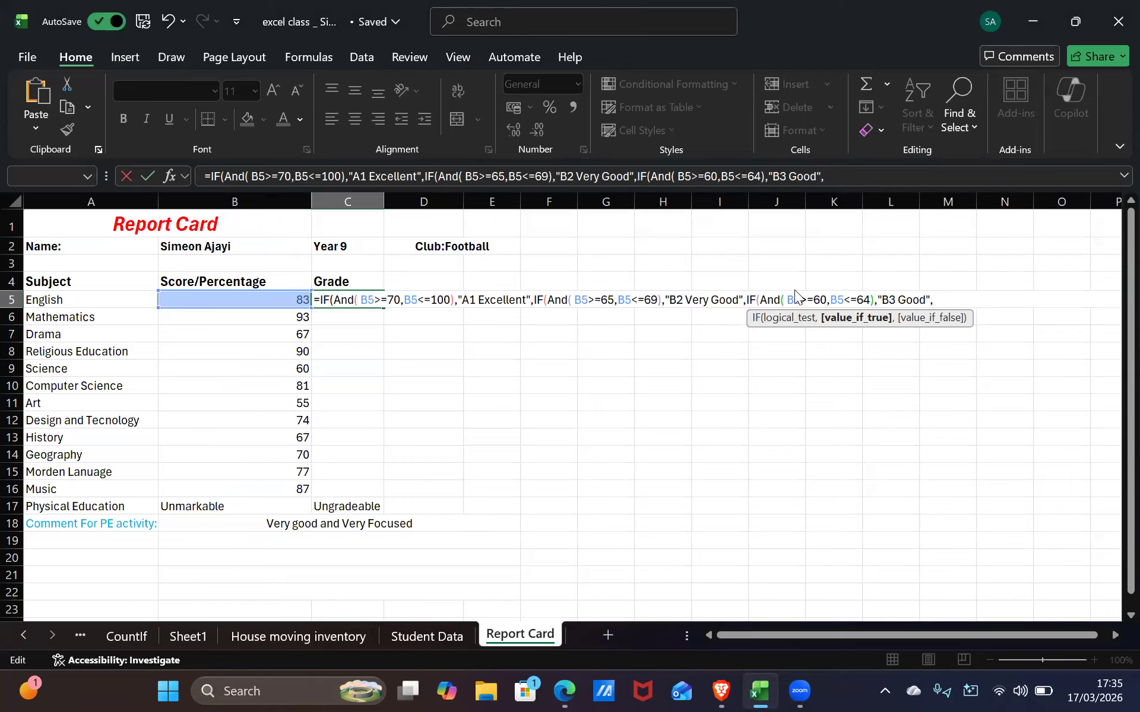
pyautogui.click(950, 299)
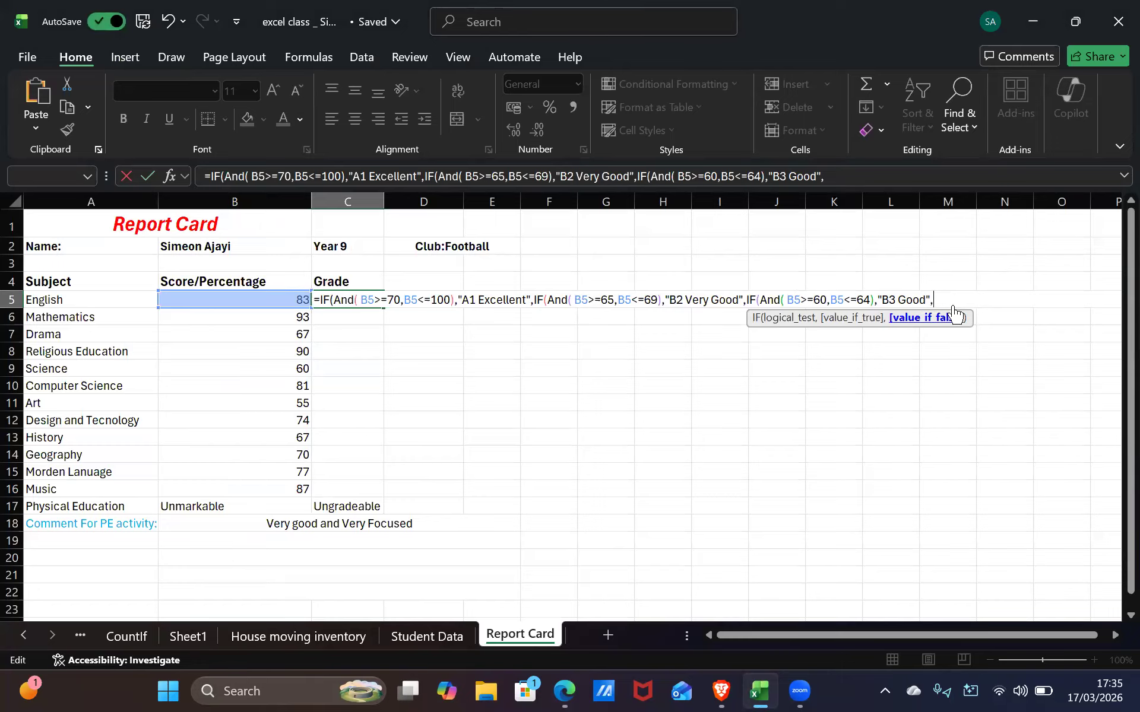
# Paste another A1 Excellent clause after B3 Good and clear its 70 lower bound
pyautogui.write('IF(And( B5>=70,B5<=100),"A1 Excellent",')
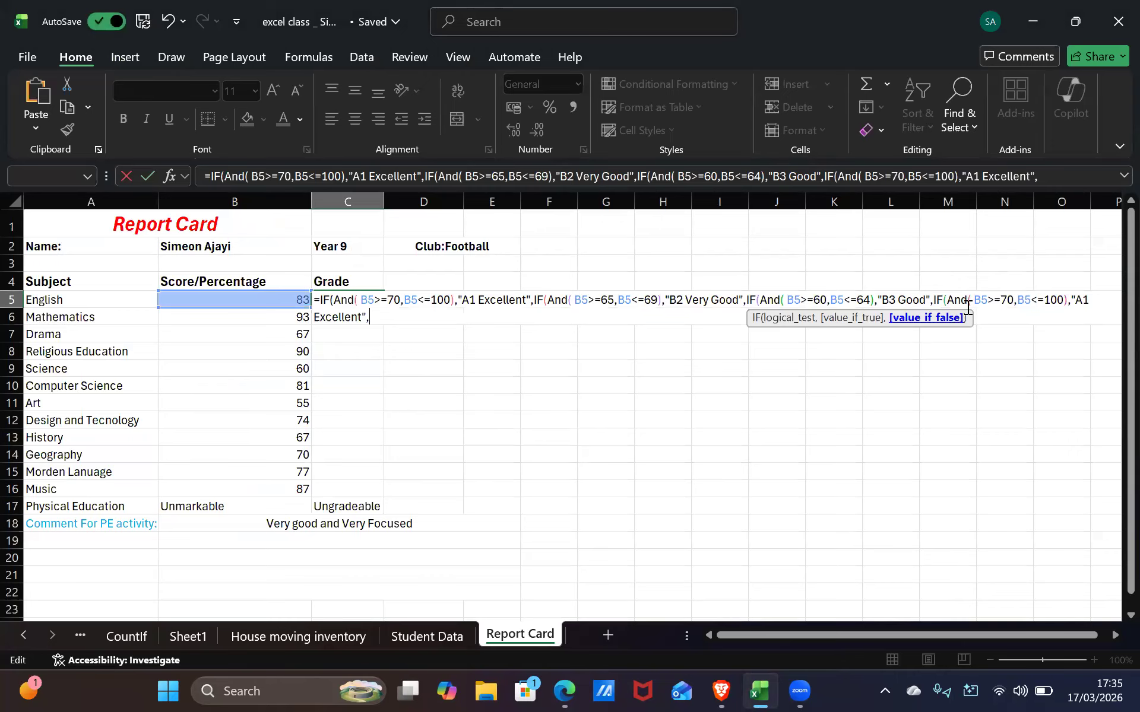
pyautogui.doubleClick(1007, 300)
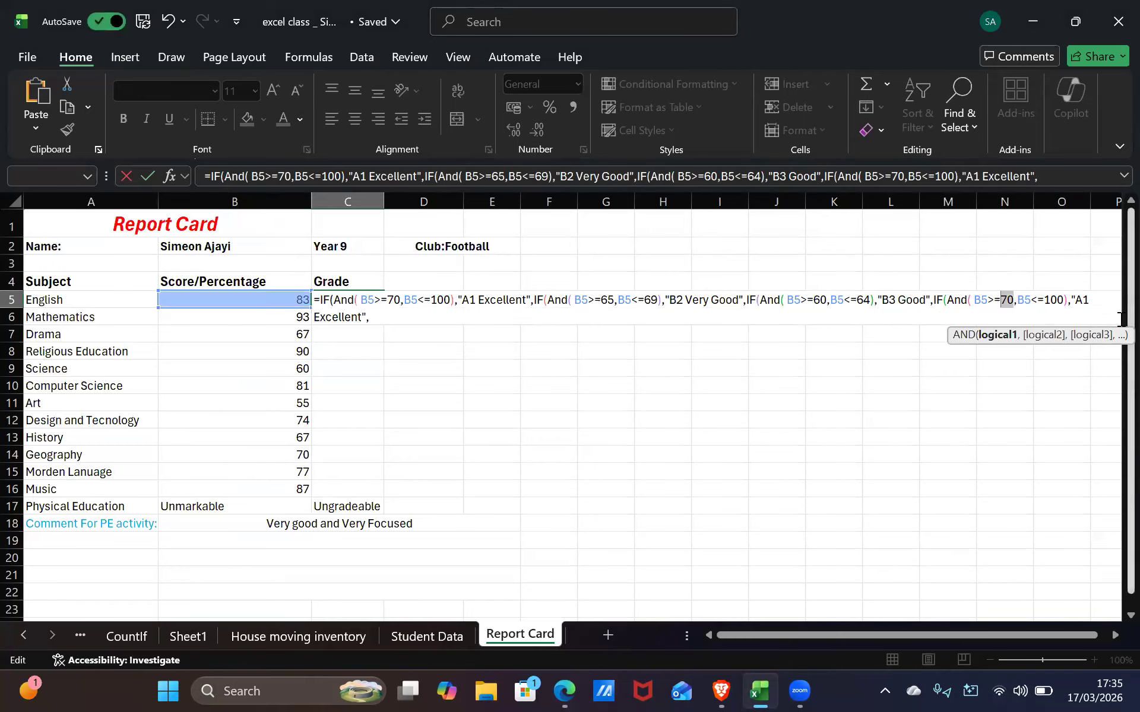
pyautogui.press('BackSpace')
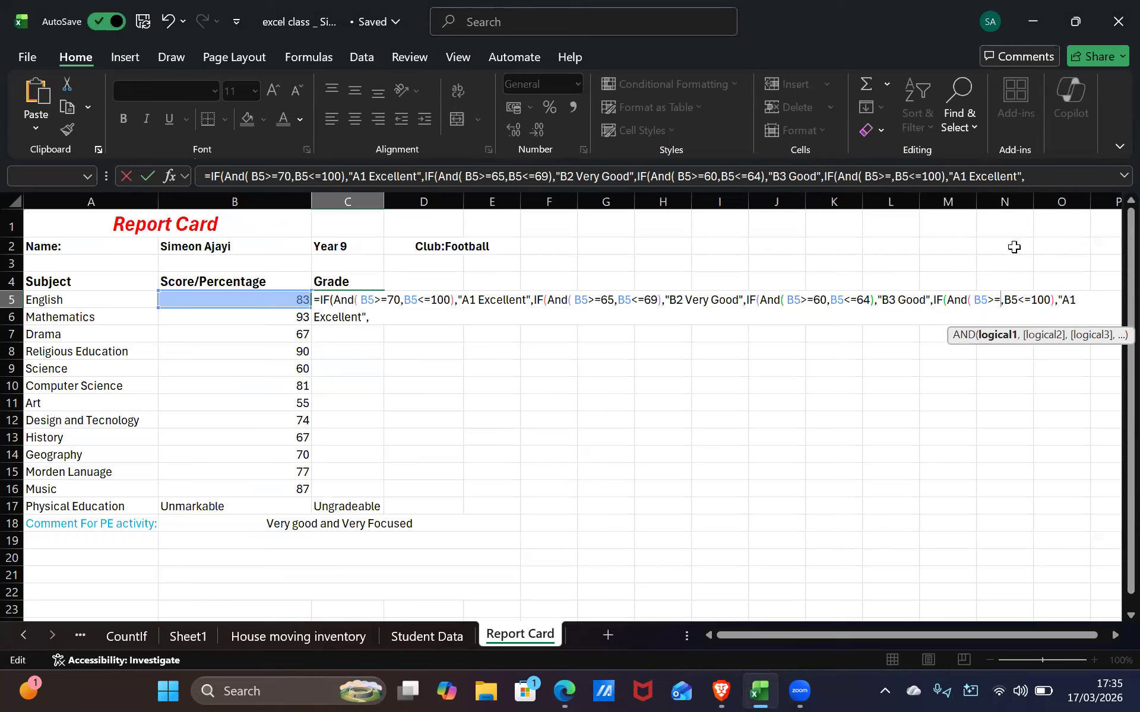
pyautogui.press('Right')
pyautogui.press('Right')
pyautogui.press('Right')
pyautogui.press('Right')
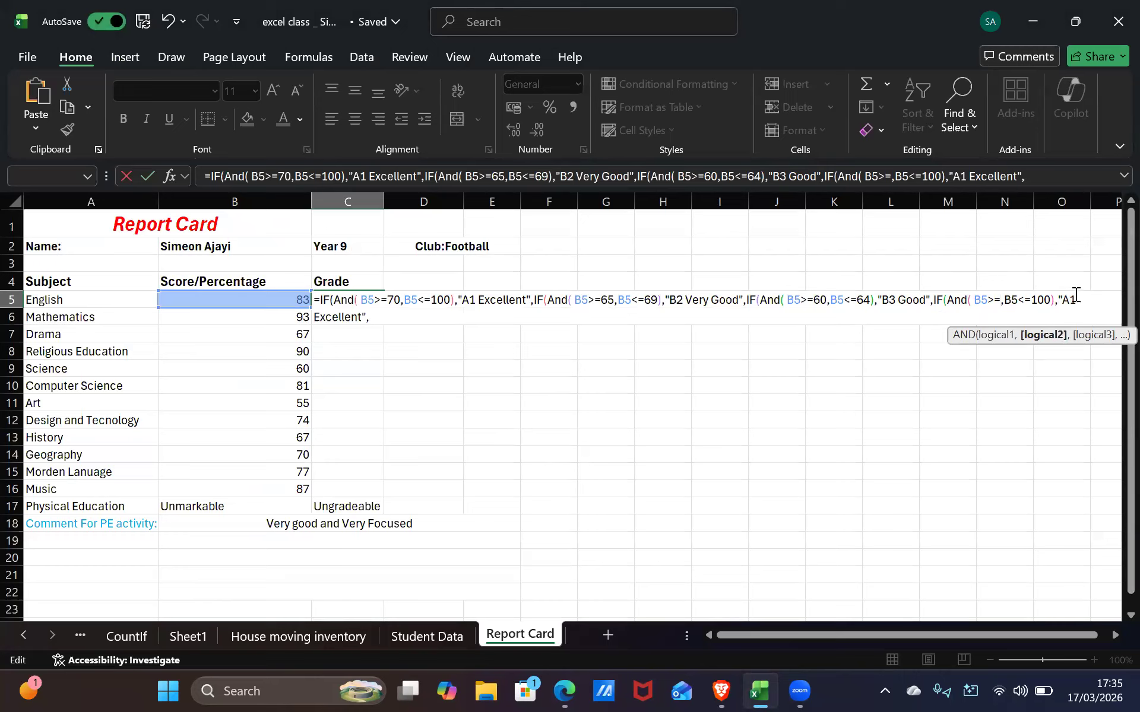
pyautogui.moveTo(1035, 380); pyautogui.dragTo(1040, 369)
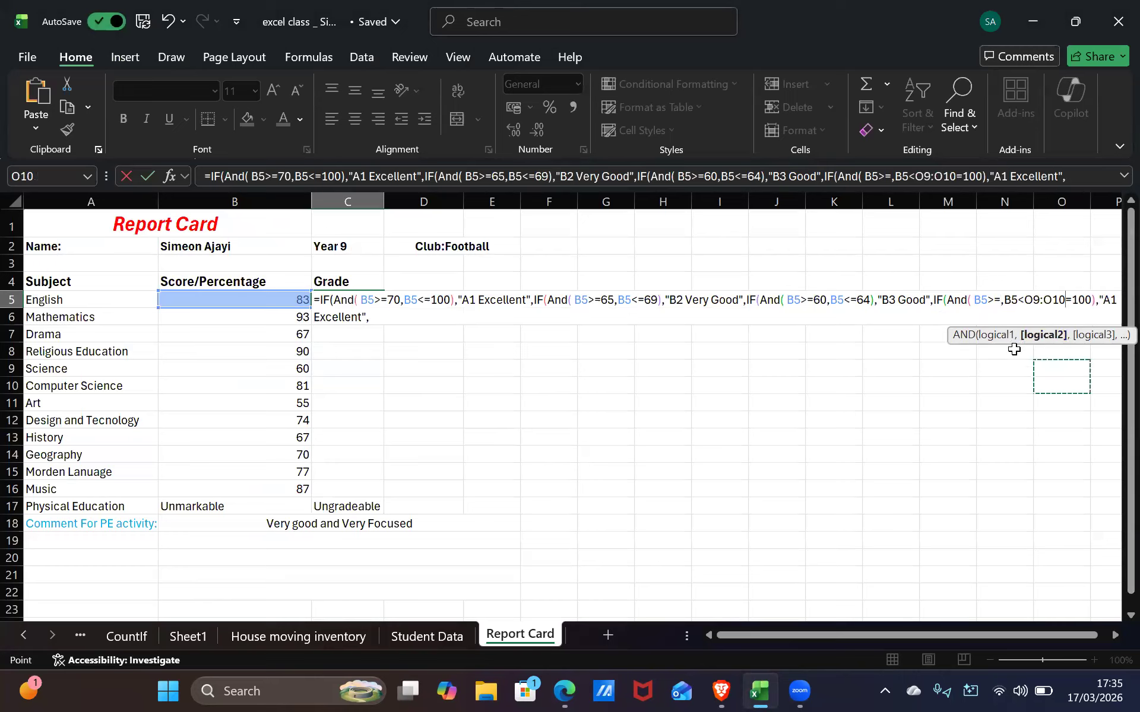
pyautogui.hotkey('ctrl', 'z')
pyautogui.hotkey('ctrl', 'y')
pyautogui.hotkey('ctrl', 'z')
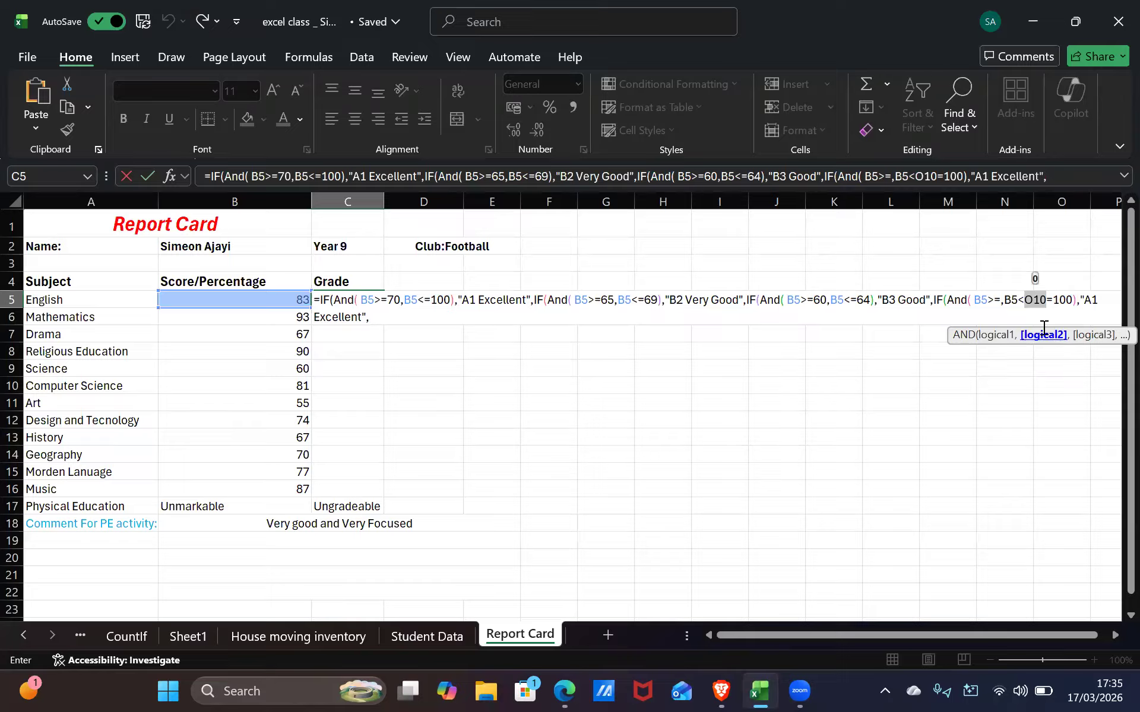
pyautogui.press('BackSpace')
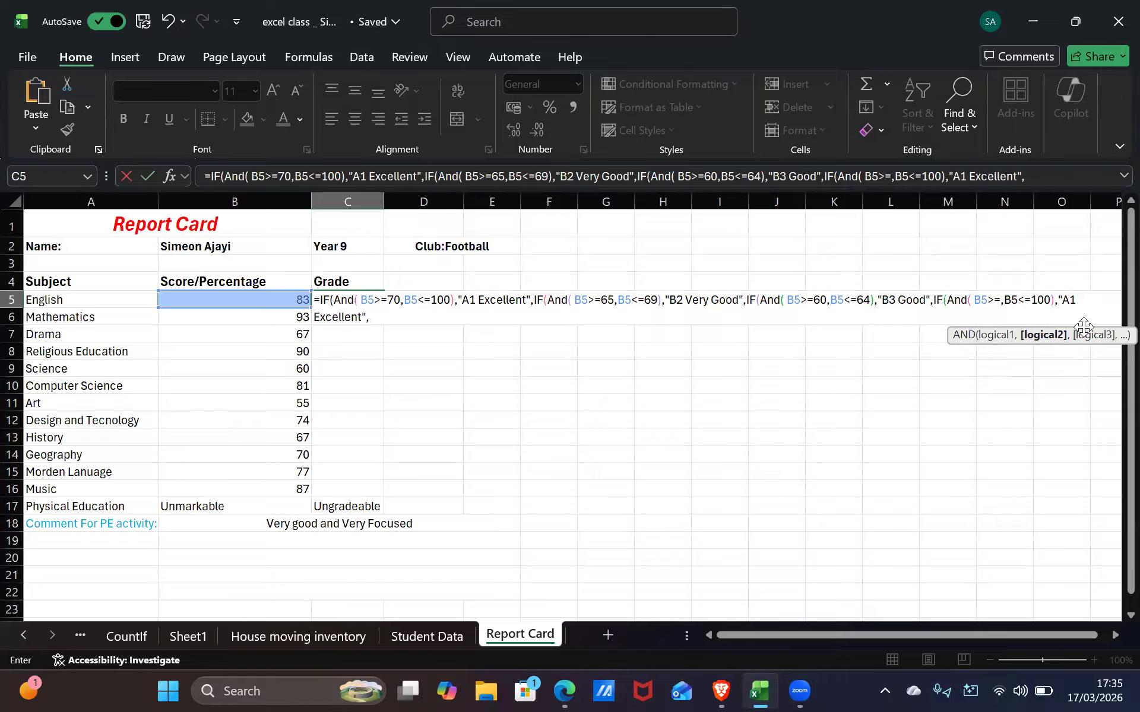
# Set the fourth AND test to B5>=50 and B5<=59
pyautogui.click(1052, 301)
pyautogui.click(1002, 301)
pyautogui.hotkey('alt', 'Tab')
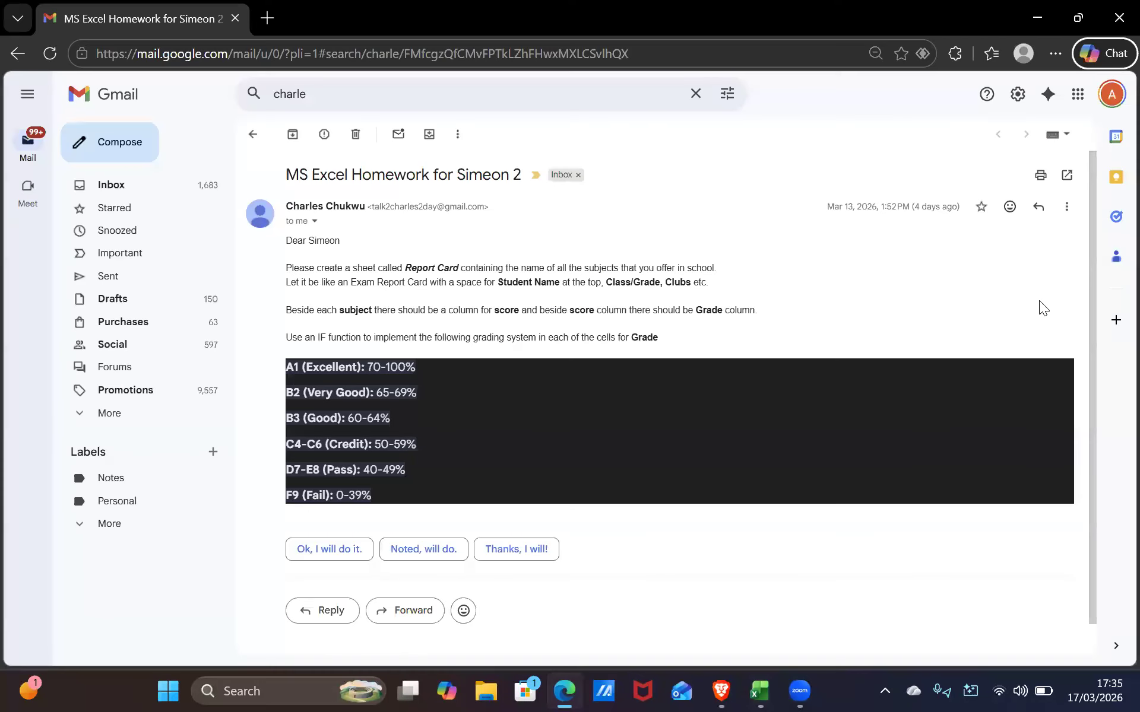
pyautogui.hotkey('alt', 'Tab')
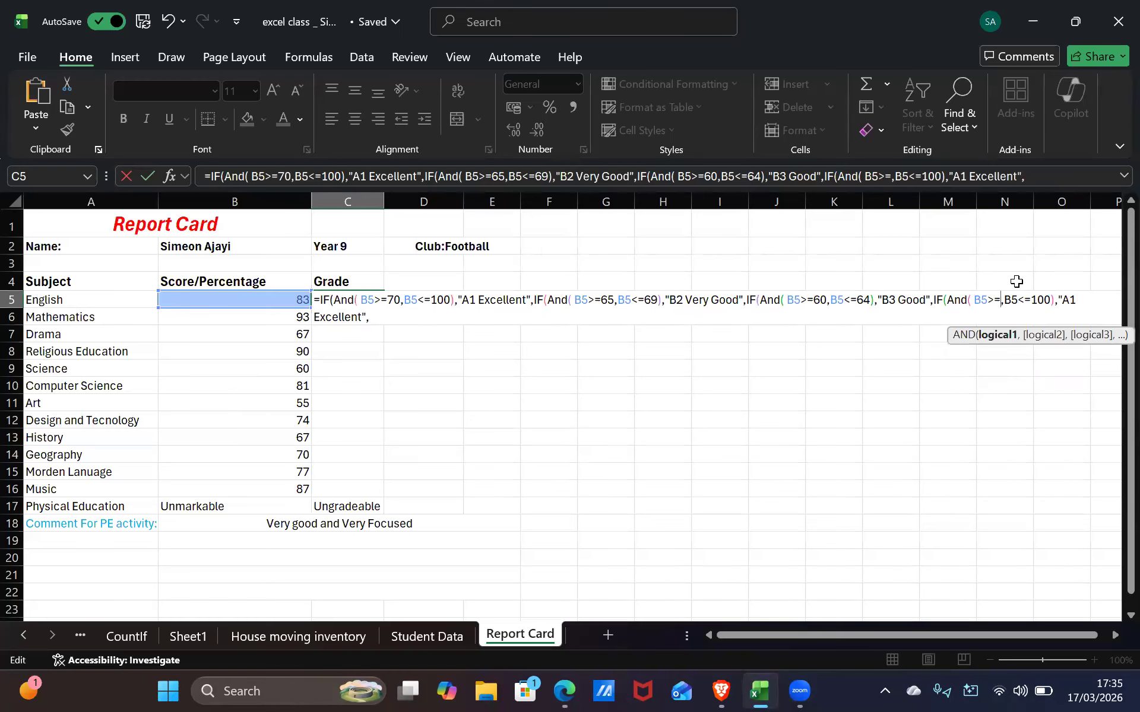
pyautogui.write('5')
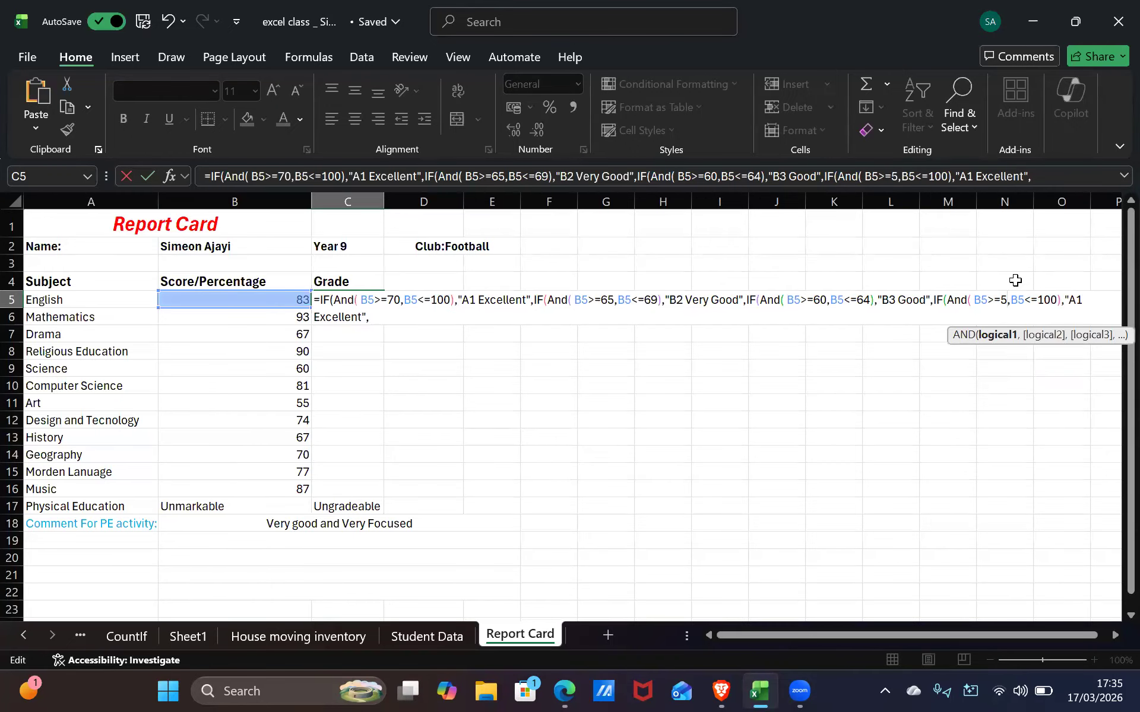
pyautogui.write('0')
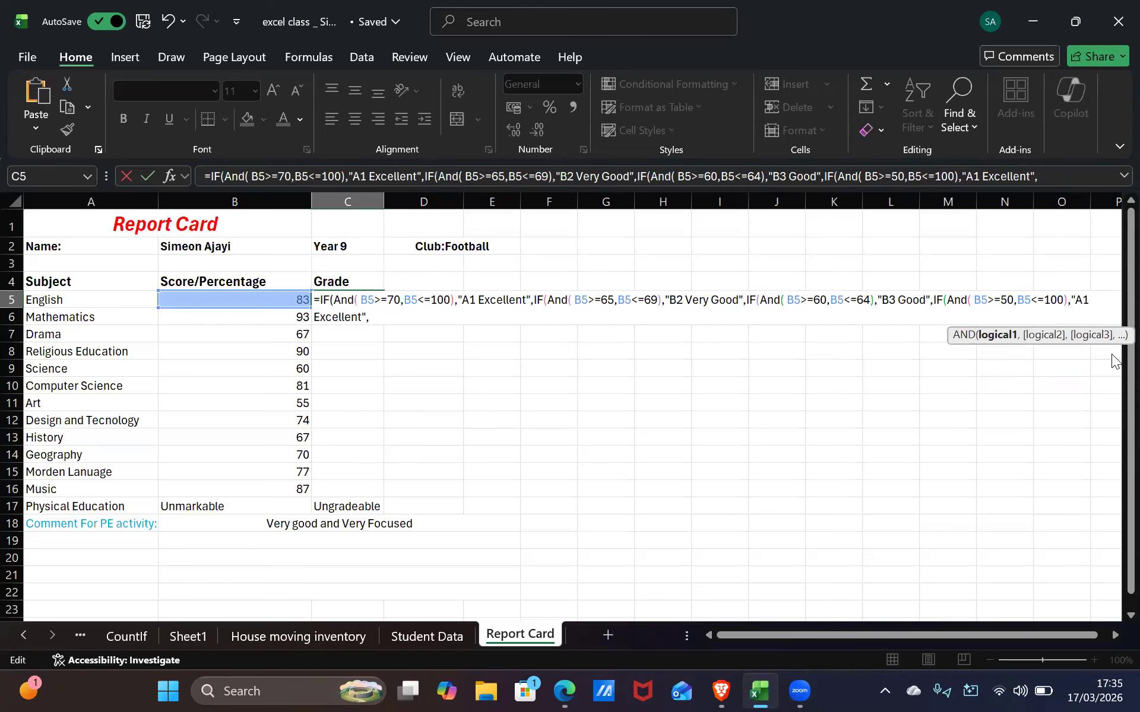
pyautogui.hotkey('alt', 'Tab')
pyautogui.hotkey('alt', 'Tab')
pyautogui.click(1065, 301)
pyautogui.press('BackSpace')
pyautogui.press('BackSpace')
pyautogui.press('BackSpace')
pyautogui.write('5')
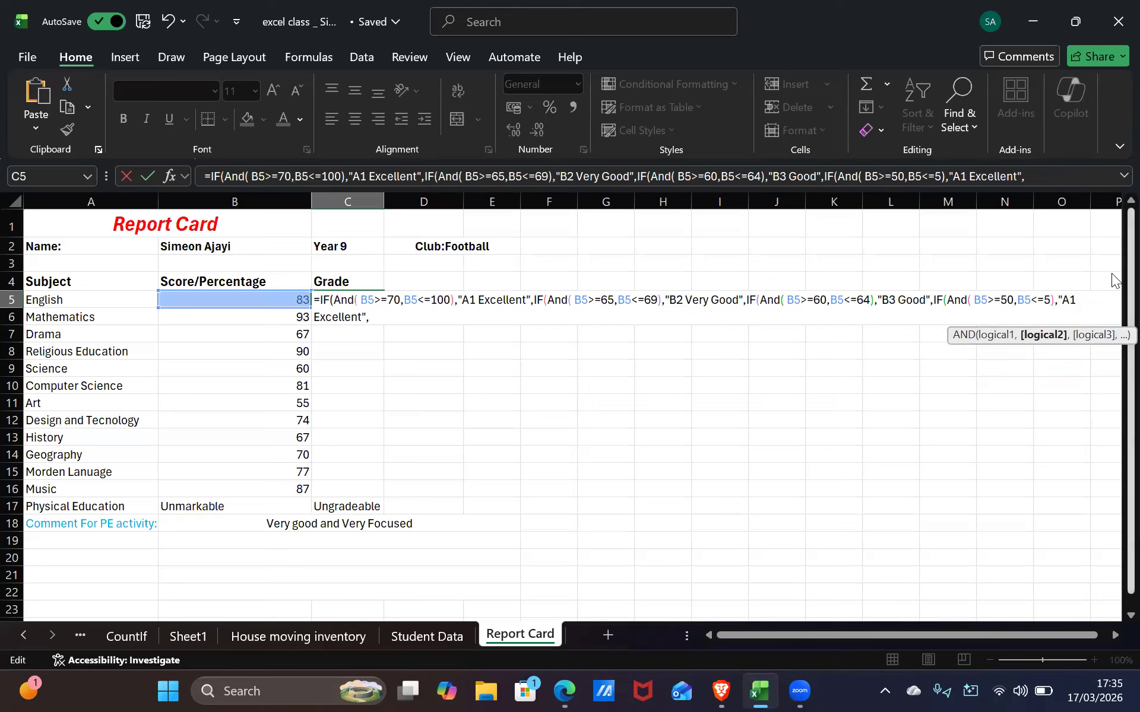
pyautogui.write('9')
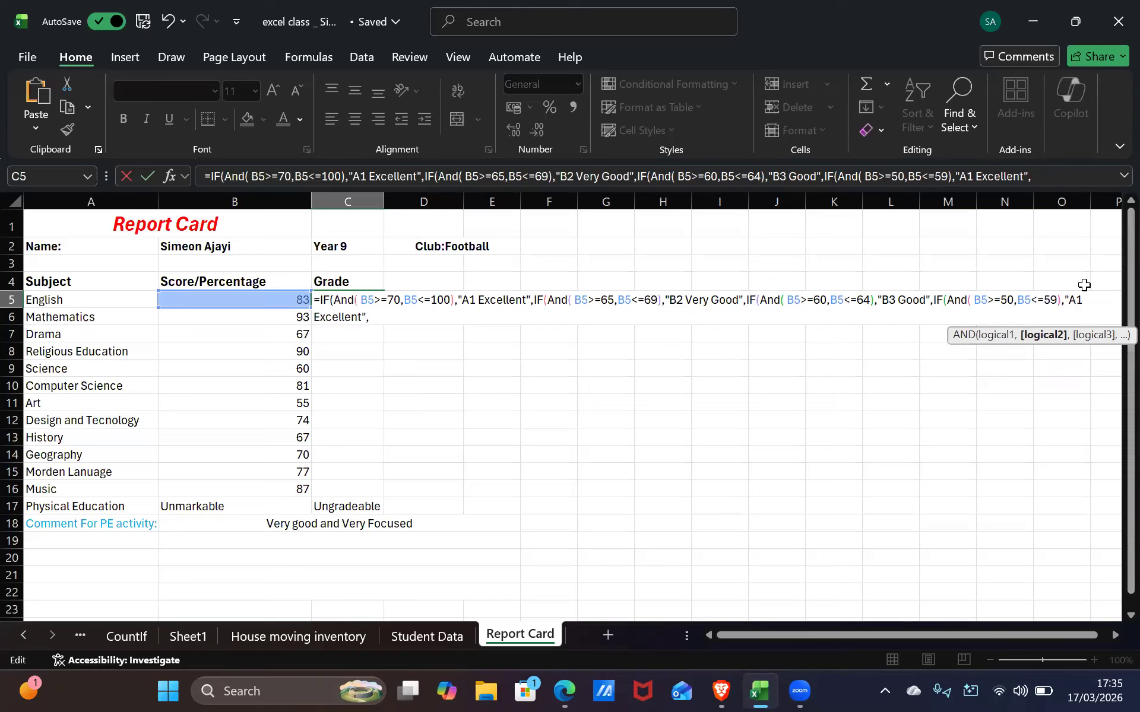
# Replace A1 with C4-C6 in the fourth grade label
pyautogui.click(1092, 296)
pyautogui.press('BackSpace')
pyautogui.press('BackSpace')
pyautogui.write('C4')
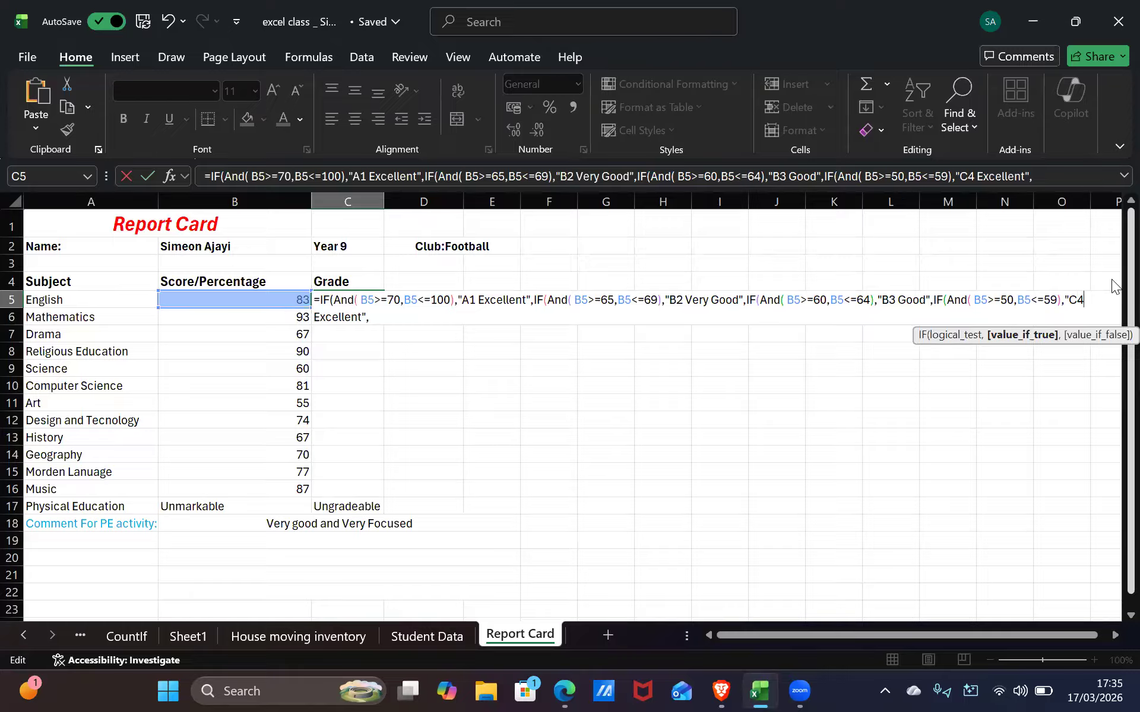
pyautogui.write('-C5')
pyautogui.hotkey('alt', 'Tab')
pyautogui.hotkey('alt', 'Tab')
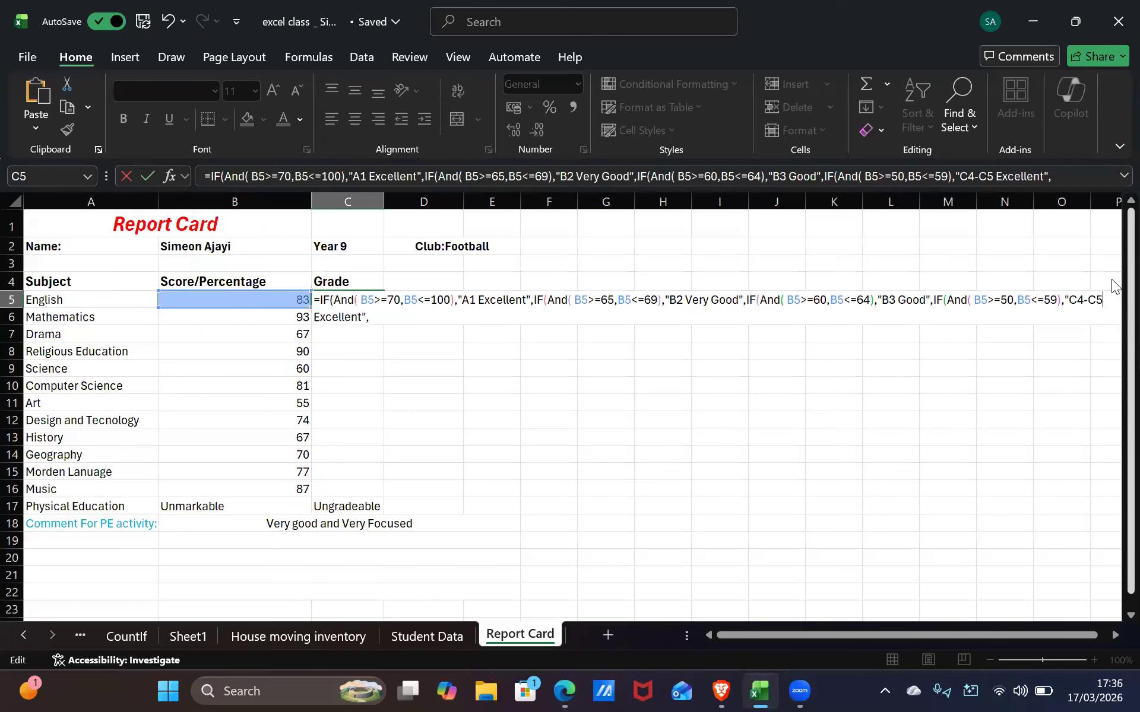
pyautogui.hotkey('alt', 'Tab')
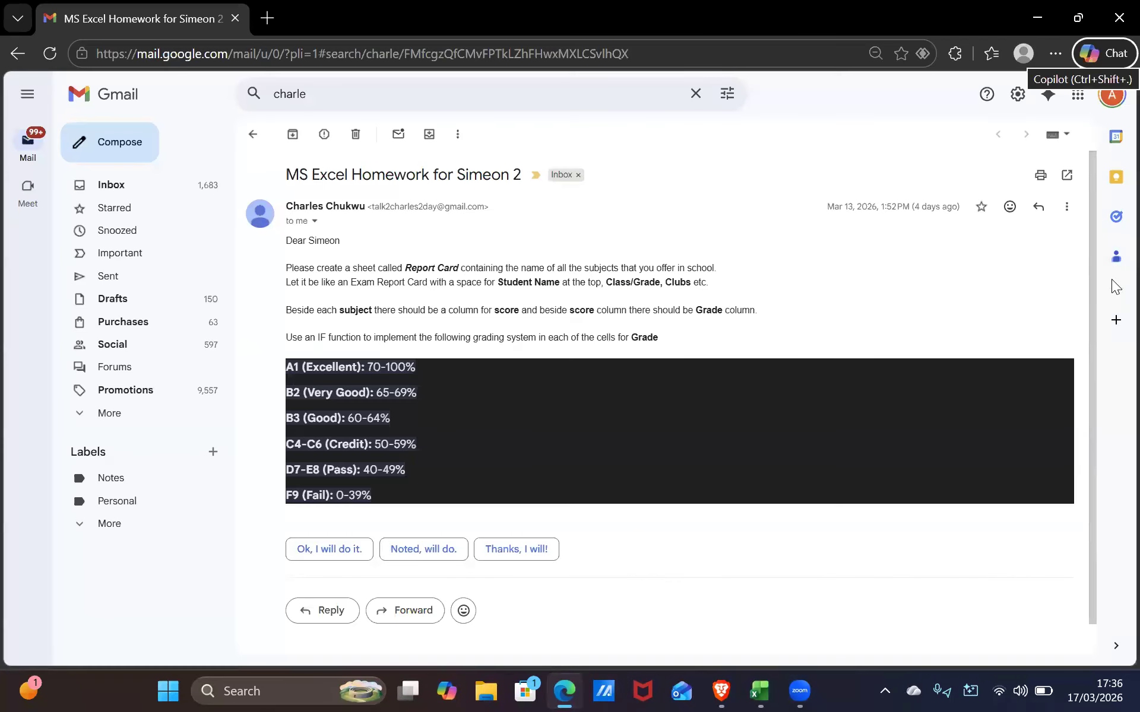
pyautogui.hotkey('alt', 'Tab')
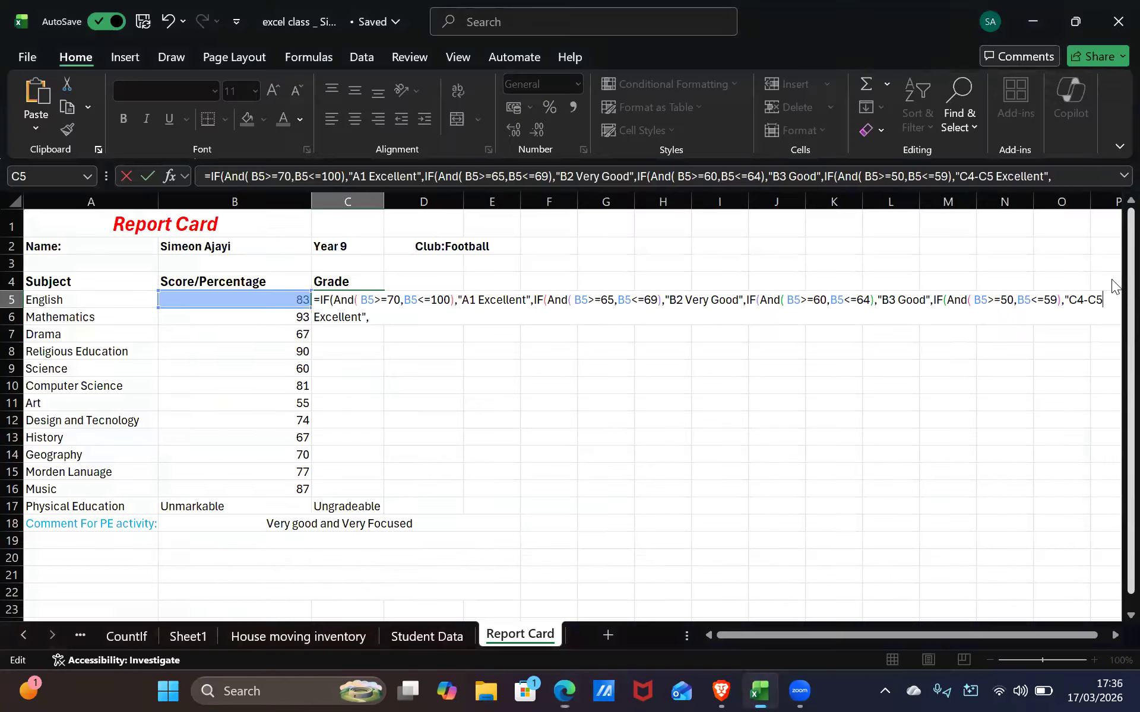
pyautogui.write('6')
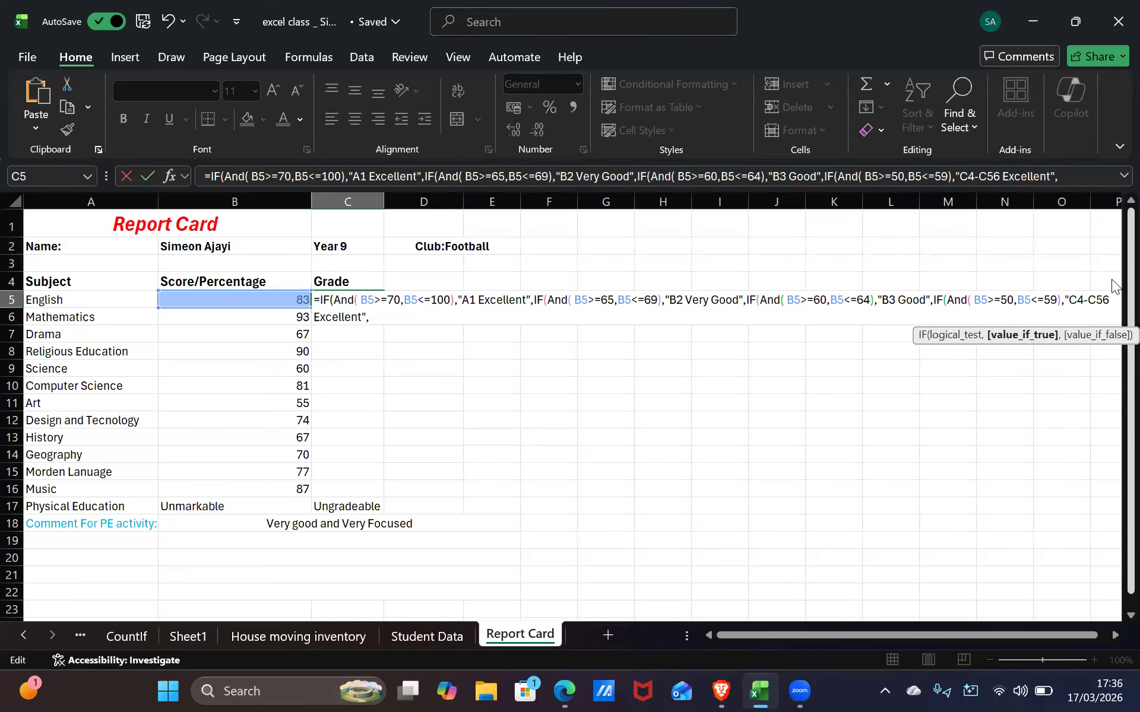
pyautogui.press('BackSpace')
pyautogui.press('BackSpace')
# Commit the formula, dismissing the typo-correction and missing-parenthesis prompts
pyautogui.write('6')
pyautogui.press('Return')
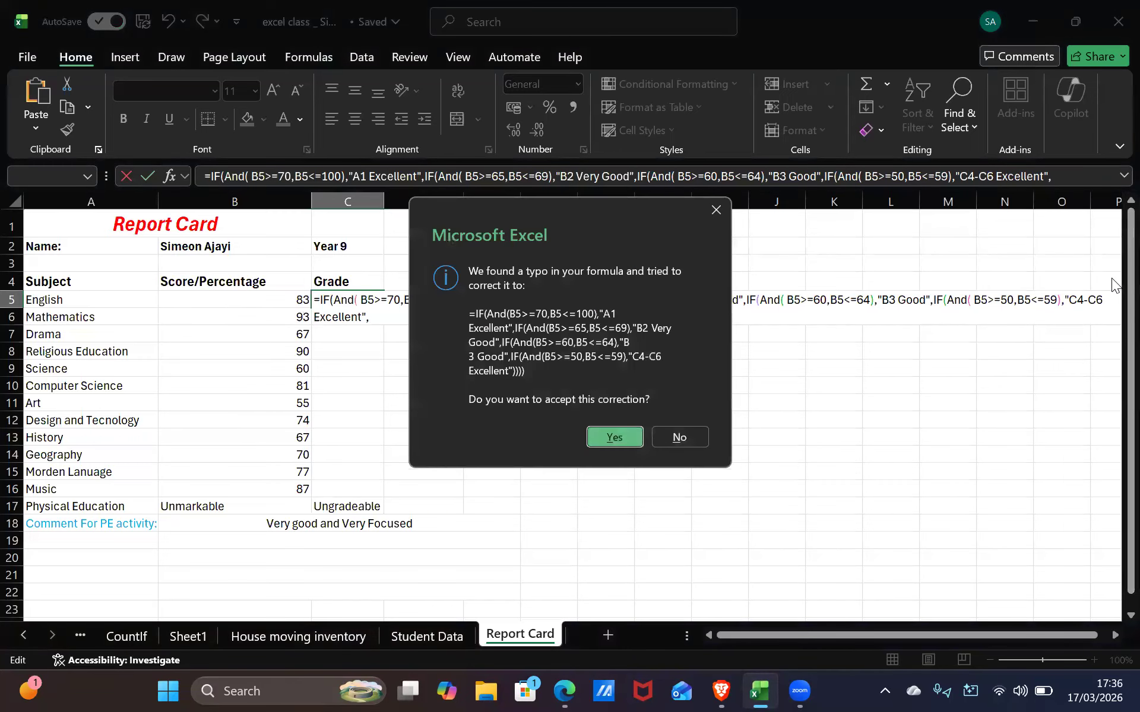
pyautogui.click(716, 210)
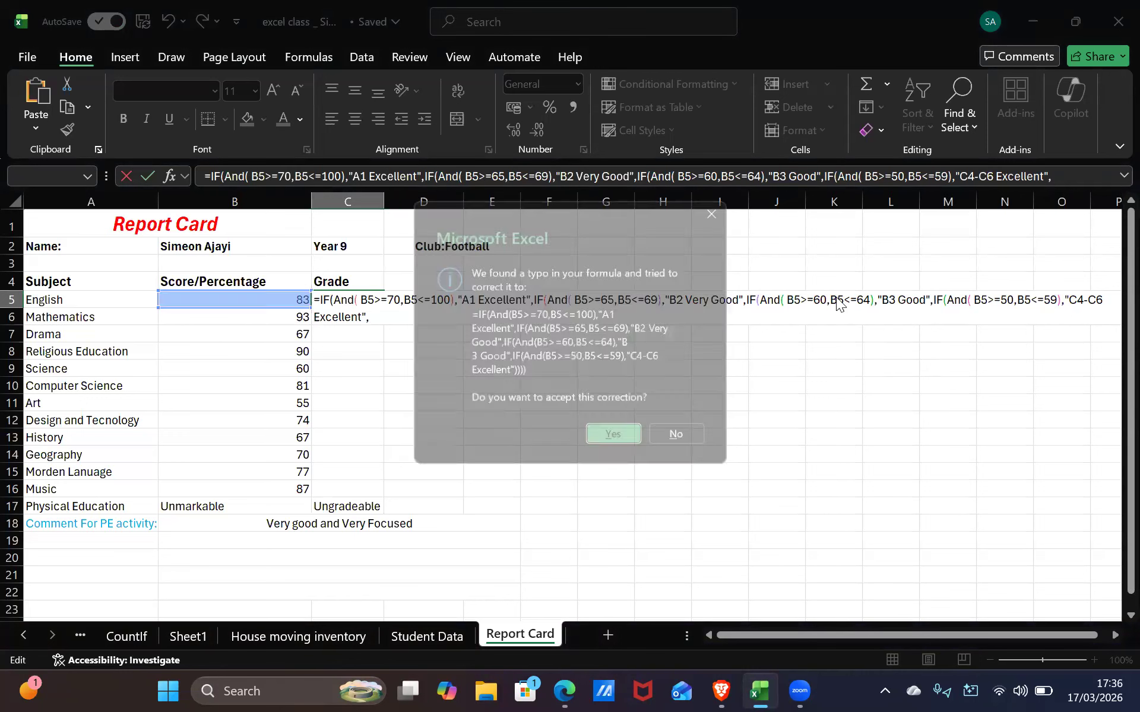
pyautogui.hotkey('alt', 'Tab')
pyautogui.hotkey('alt', 'Tab')
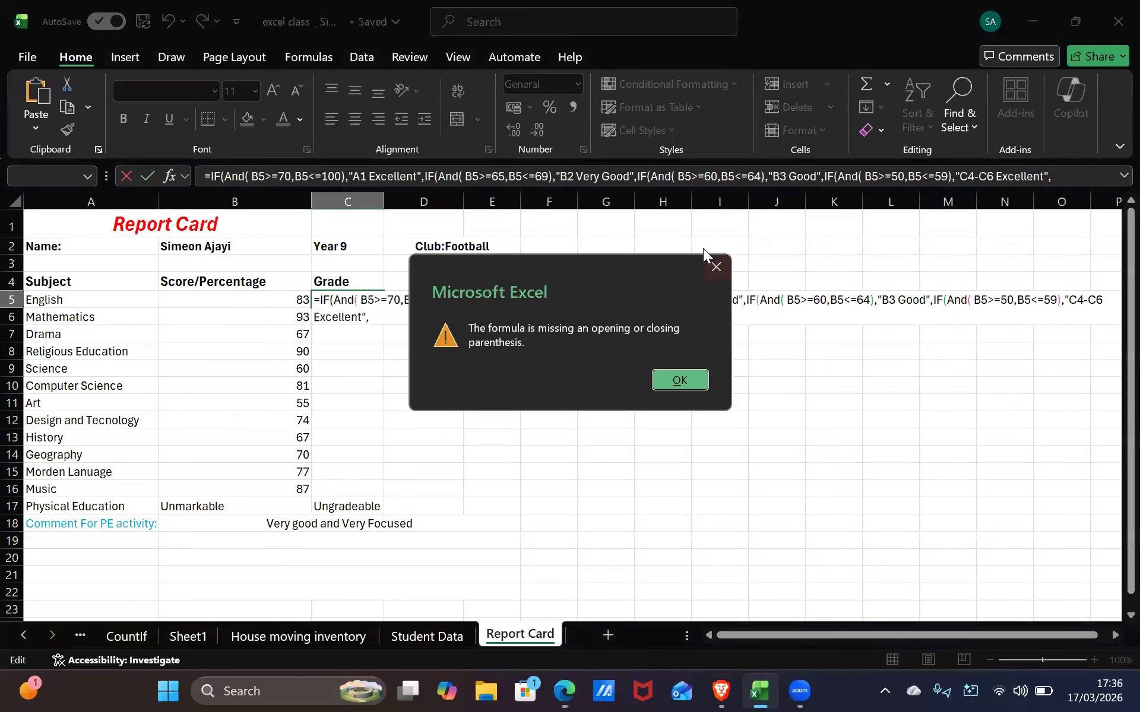
pyautogui.click(711, 256)
pyautogui.hotkey('alt', 'Tab')
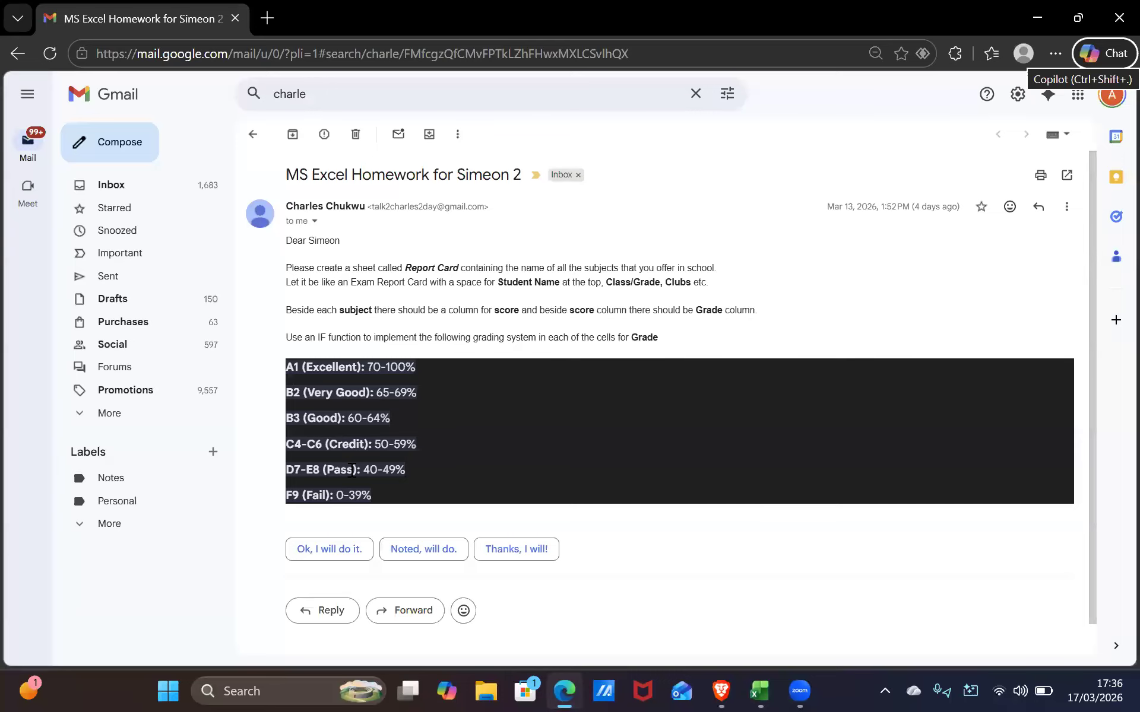
pyautogui.hotkey('alt', 'Tab')
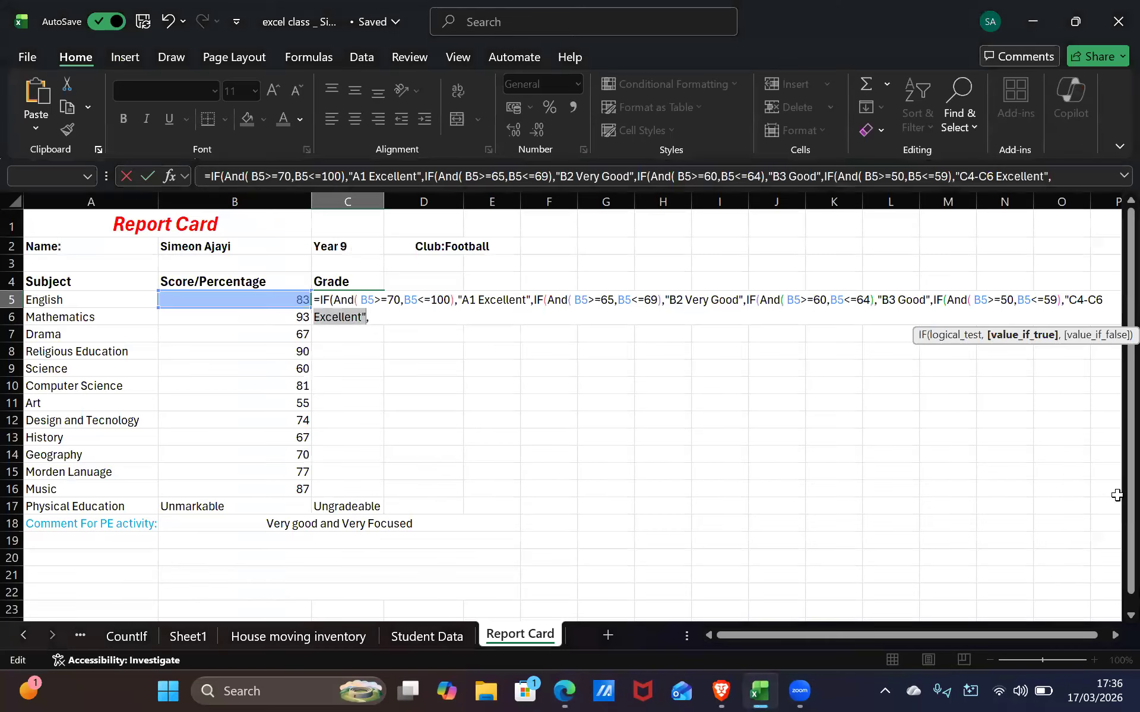
pyautogui.hotkey('alt', 'Tab')
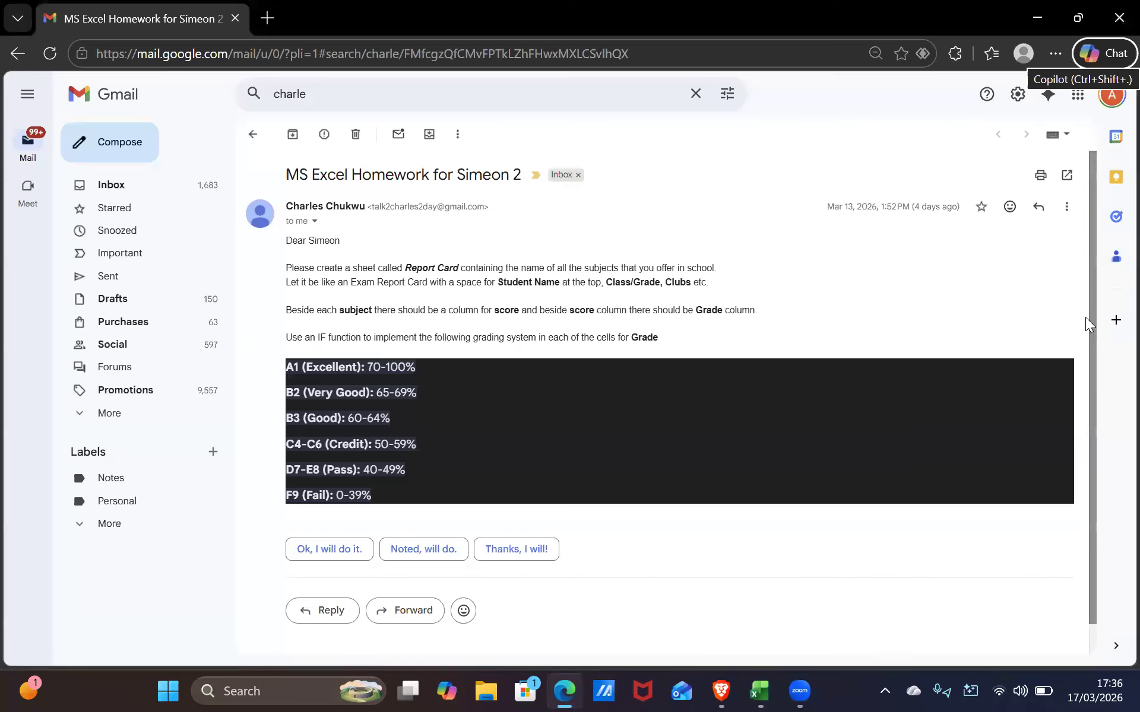
pyautogui.hotkey('alt', 'Tab')
# Change the fourth label to "C4-C6 Credit" and paste the A1 condition at the formula's end
pyautogui.click(1111, 299)
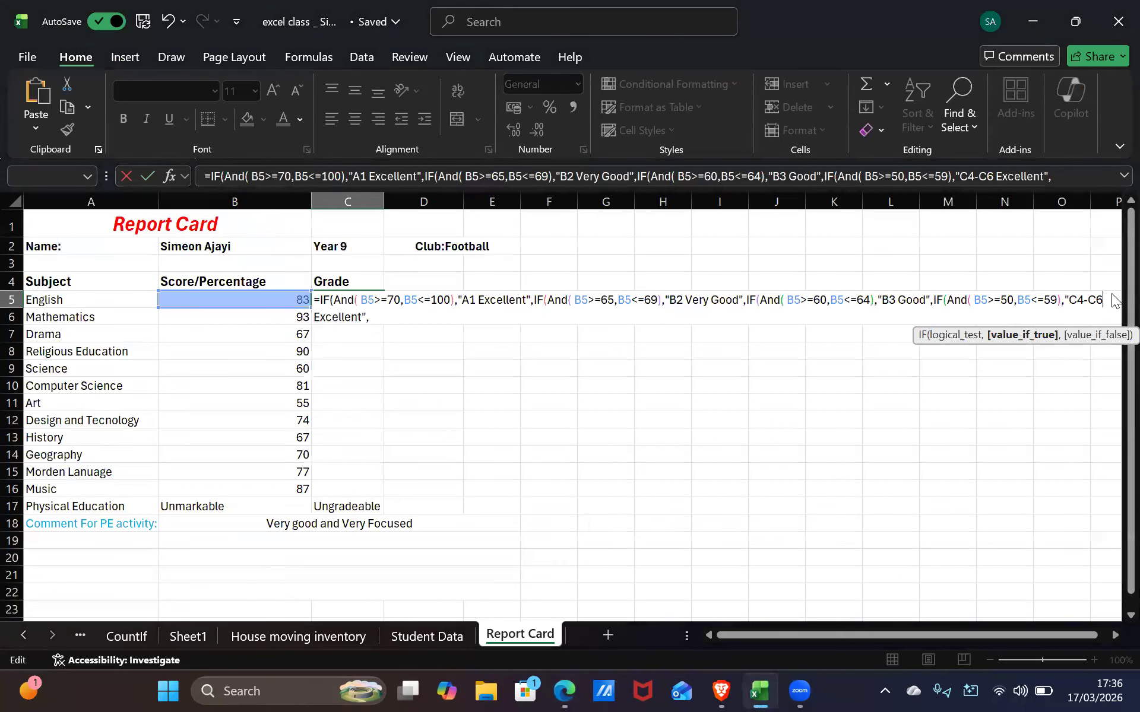
pyautogui.write('Credit')
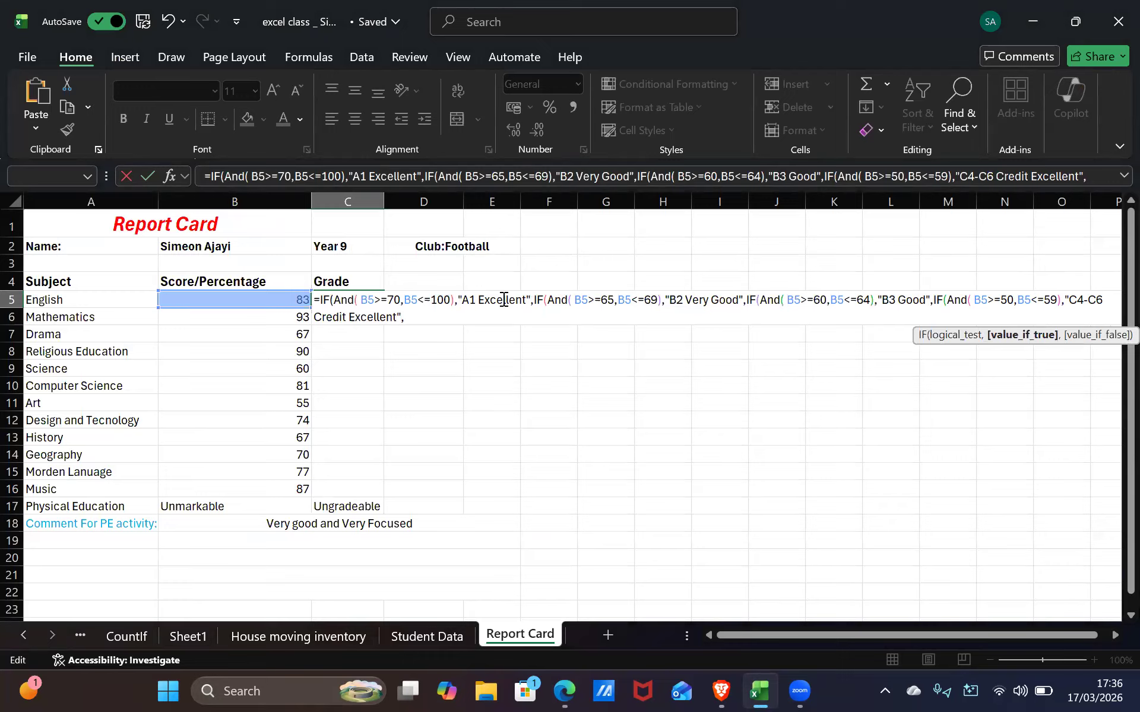
pyautogui.press('BackSpace')
pyautogui.press('BackSpace')
pyautogui.press('BackSpace')
pyautogui.press('BackSpace')
pyautogui.press('BackSpace')
pyautogui.press('BackSpace')
pyautogui.press('BackSpace')
pyautogui.press('BackSpace')
pyautogui.press('BackSpace')
pyautogui.click(363, 315)
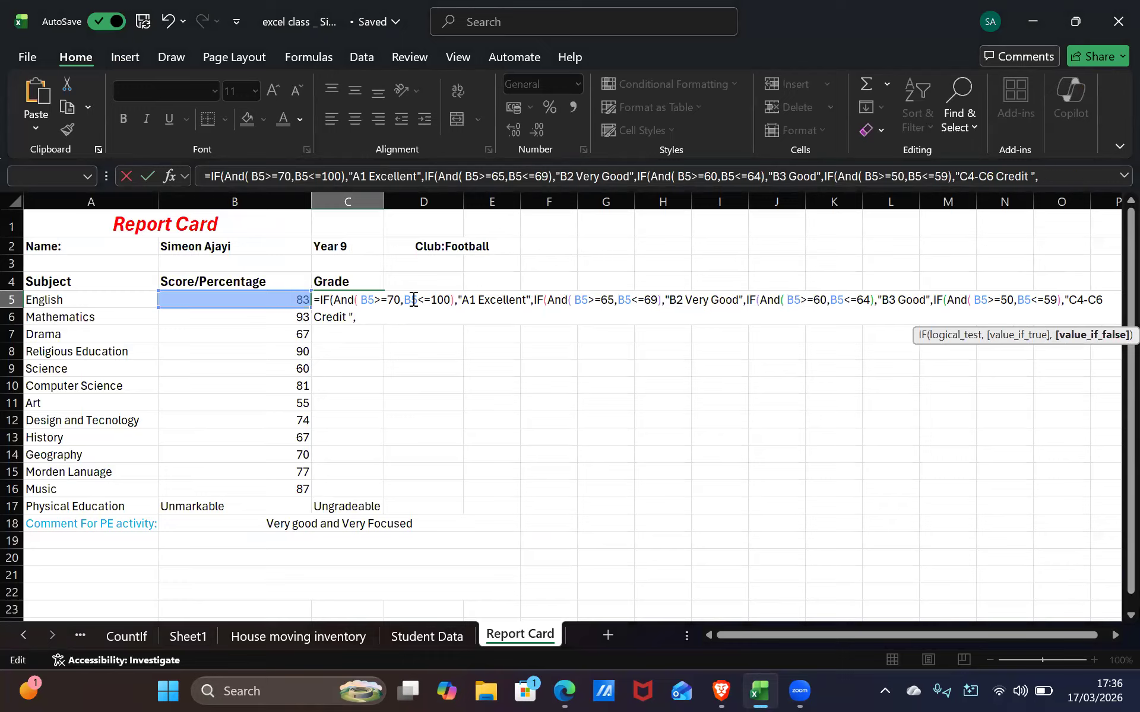
pyautogui.write('IF(And( B5>=70,B5<=100),"A1 Excellent",')
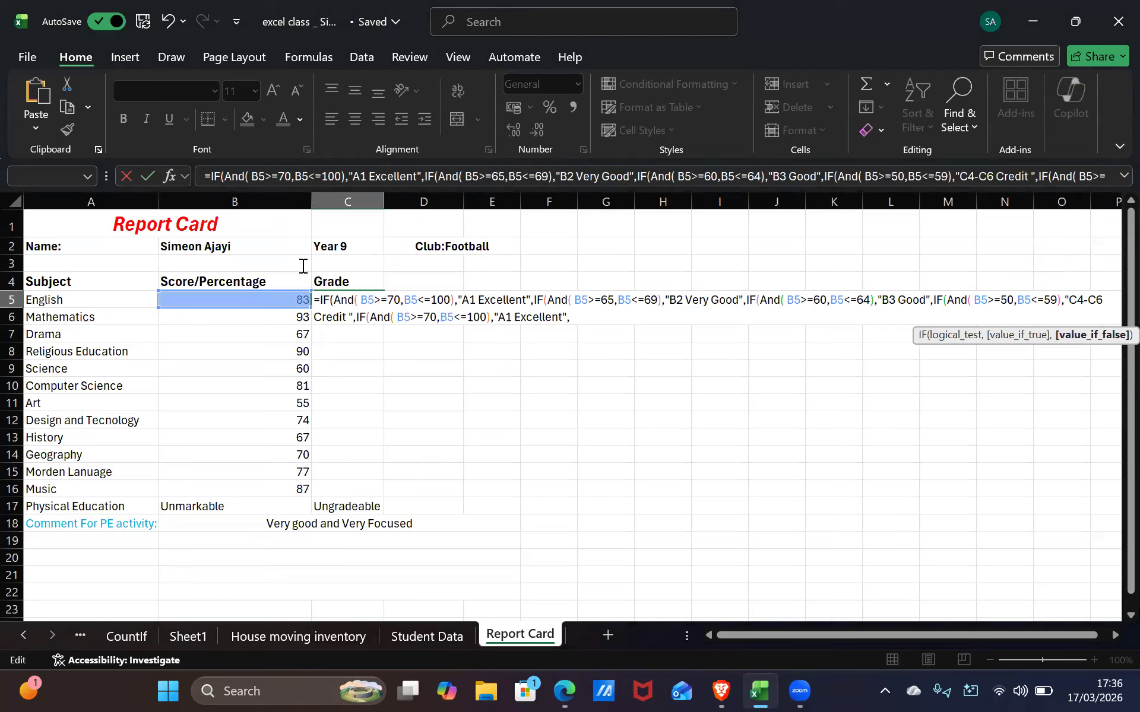
# Clear the new clause's 70 and A1, and set its upper bound to 49
pyautogui.click(444, 318)
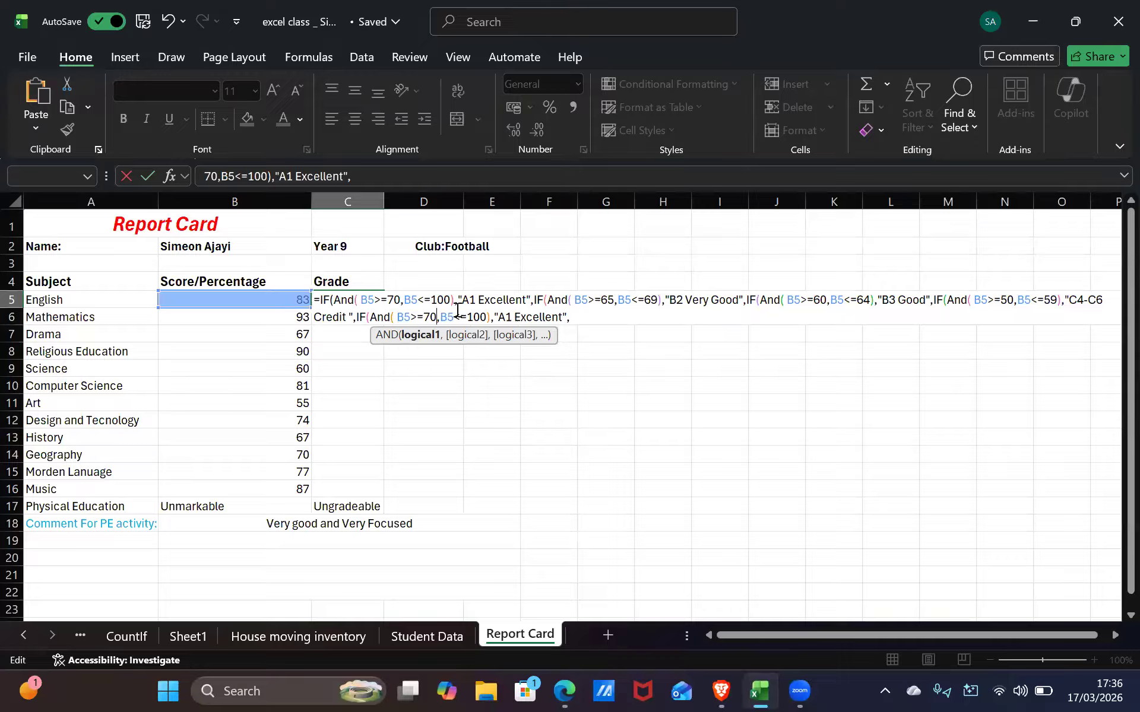
pyautogui.press('BackSpace')
pyautogui.press('BackSpace')
pyautogui.moveTo(498, 315); pyautogui.dragTo(458, 316)
pyautogui.press('BackSpace')
pyautogui.write('t')
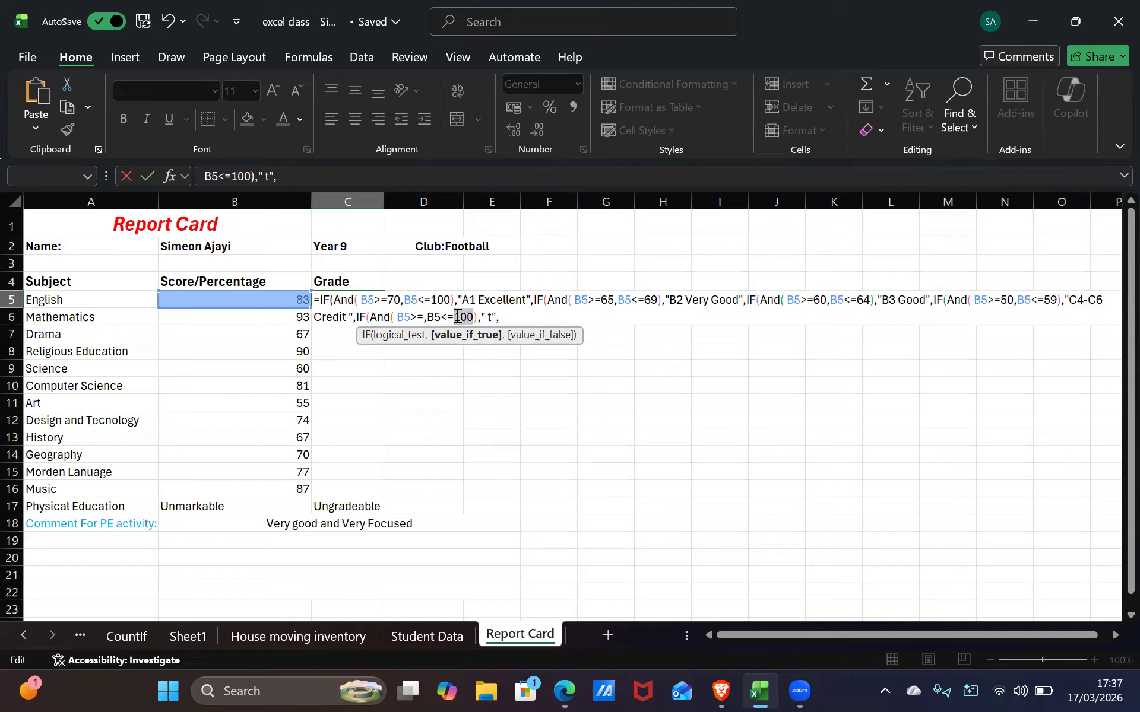
pyautogui.press('BackSpace')
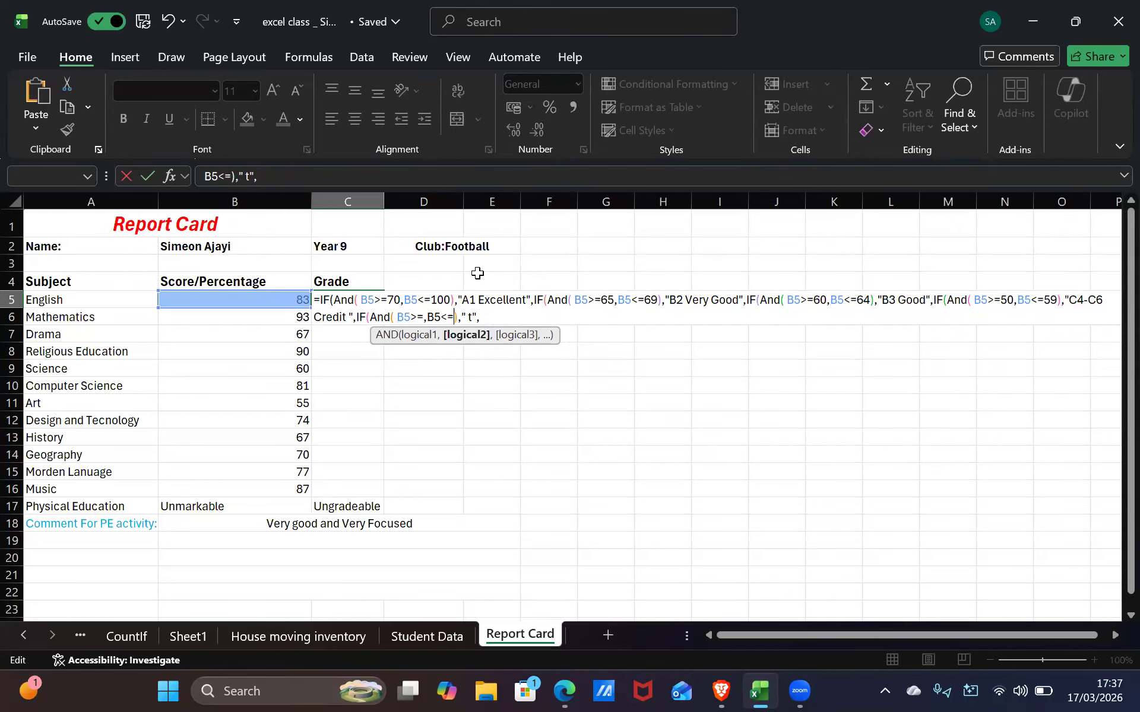
pyautogui.hotkey('alt', 'Tab')
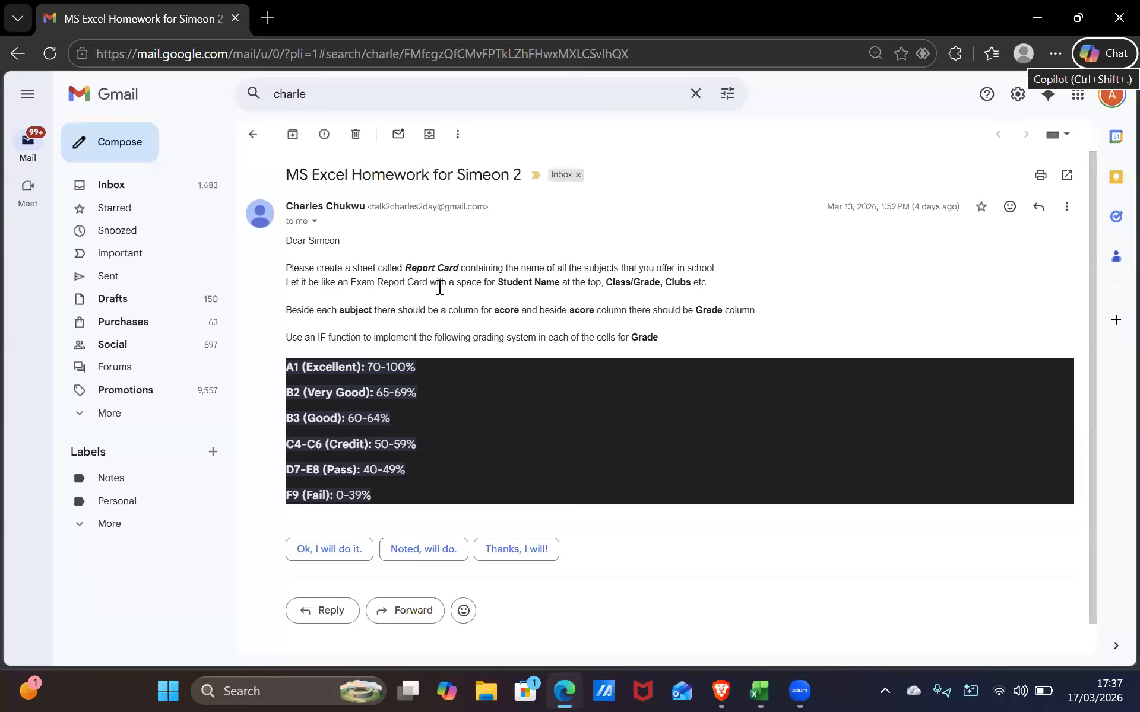
pyautogui.hotkey('alt', 'Tab')
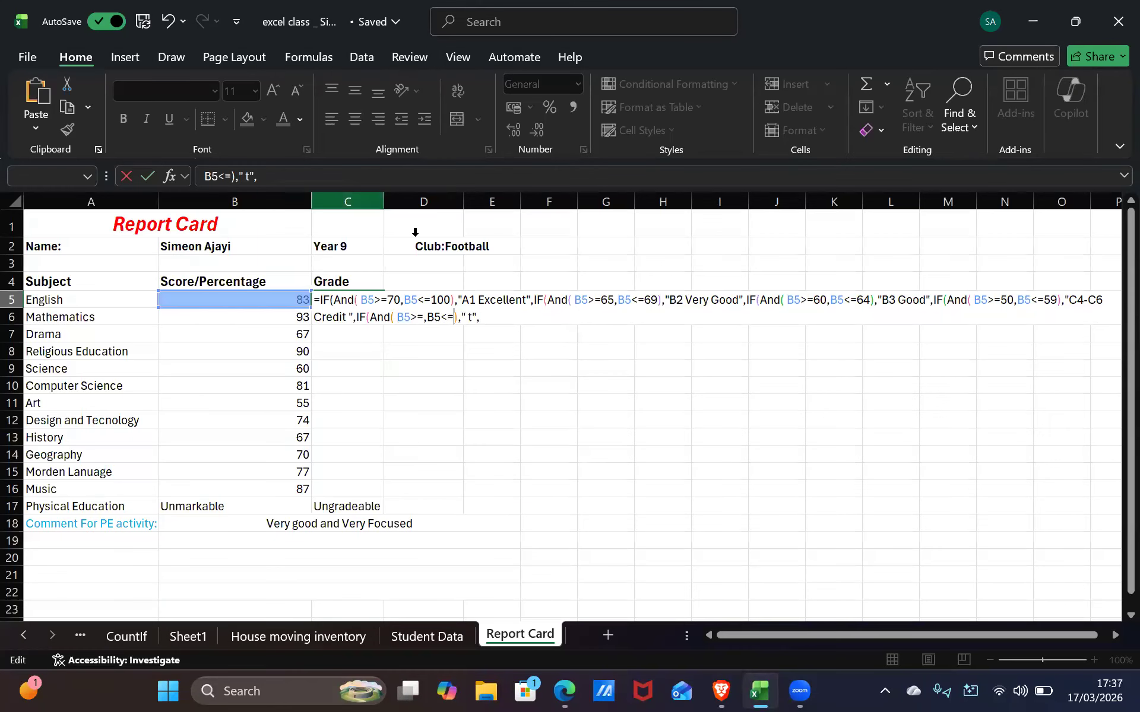
pyautogui.write('49')
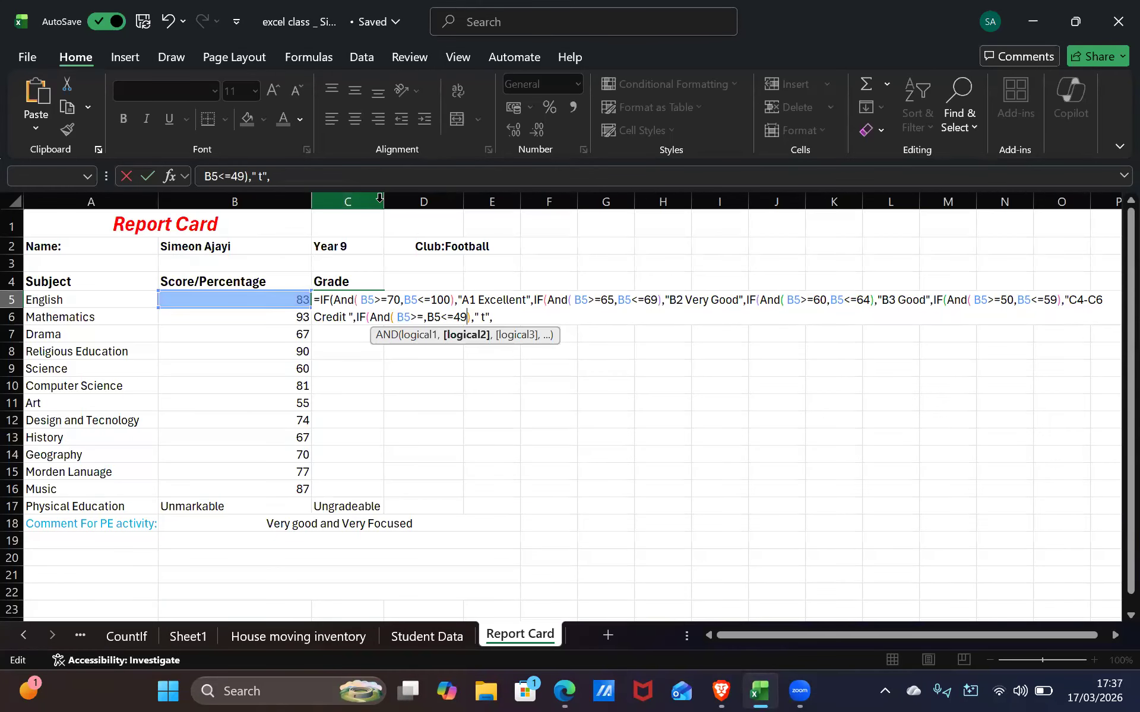
# Enter 40 as the new clause's lower bound
pyautogui.click(423, 315)
pyautogui.hotkey('alt', 'Tab')
pyautogui.hotkey('alt', 'Tab')
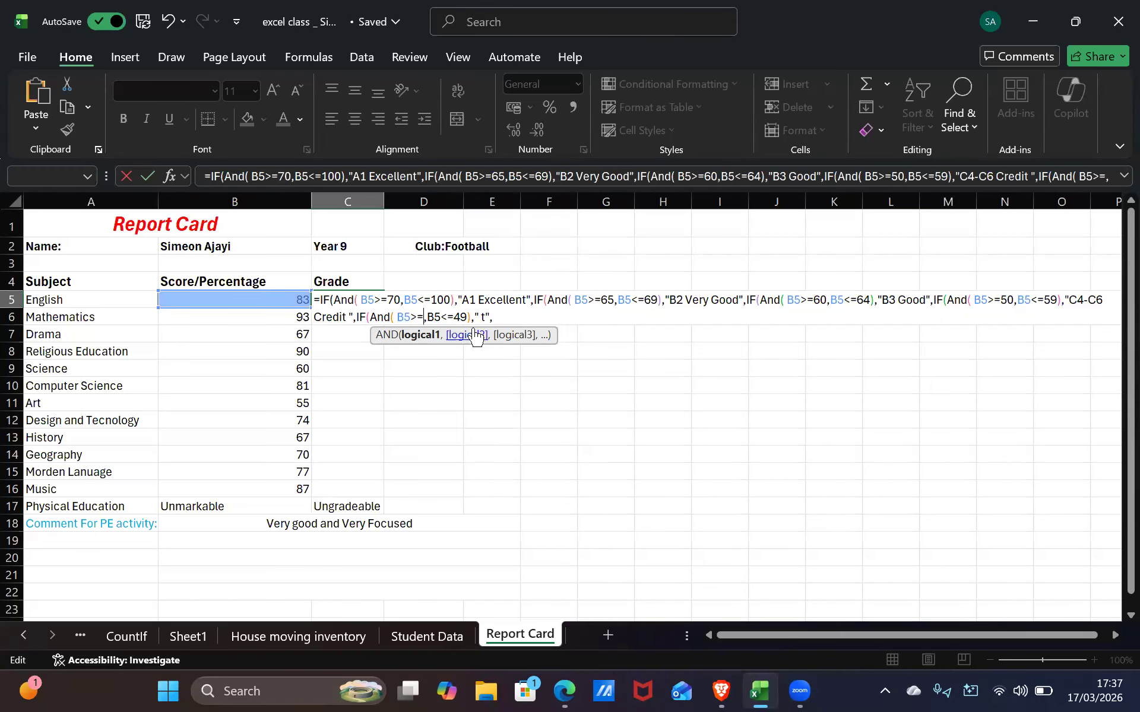
pyautogui.write('40')
pyautogui.hotkey('alt', 'Tab')
pyautogui.hotkey('alt', 'Tab')
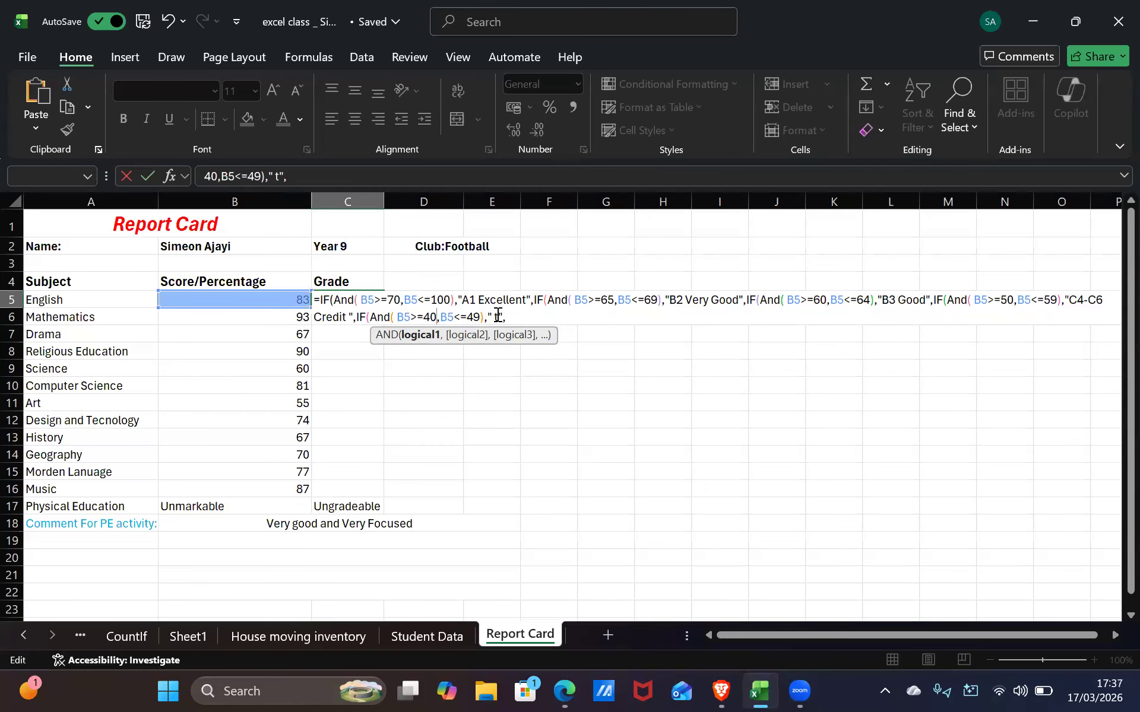
pyautogui.click(499, 316)
# Delete the stray t from the label and dismiss Excel's typo and missing-parenthesis warnings
pyautogui.press('BackSpace')
pyautogui.press('Return')
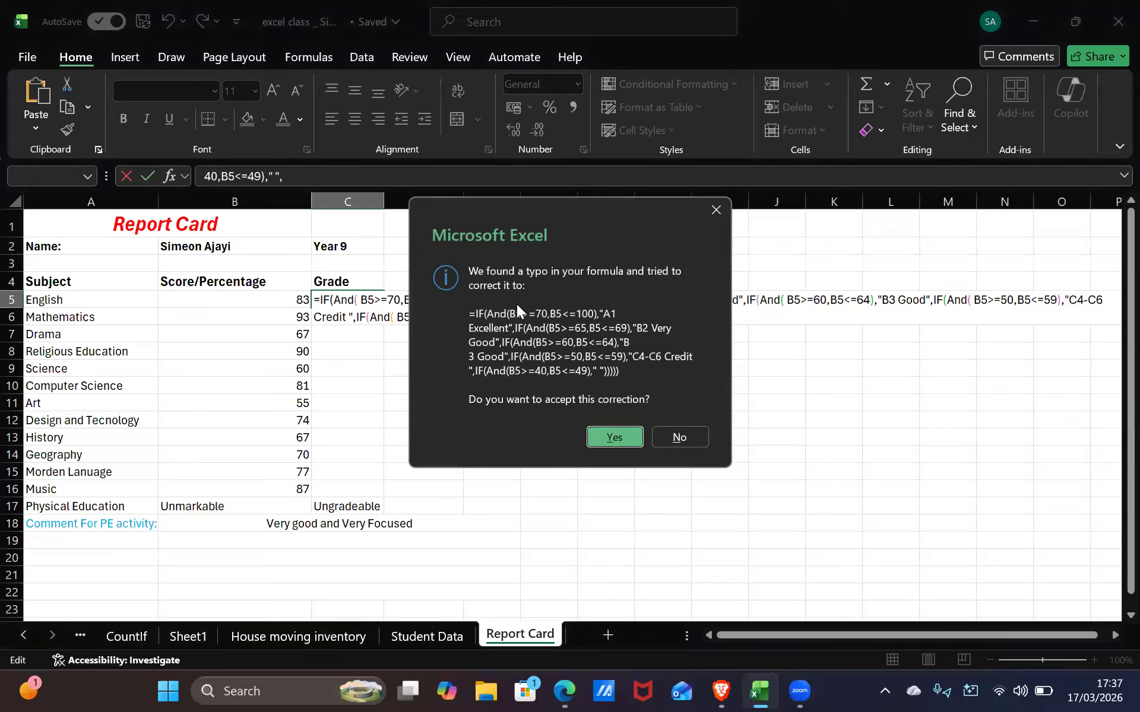
pyautogui.click(716, 209)
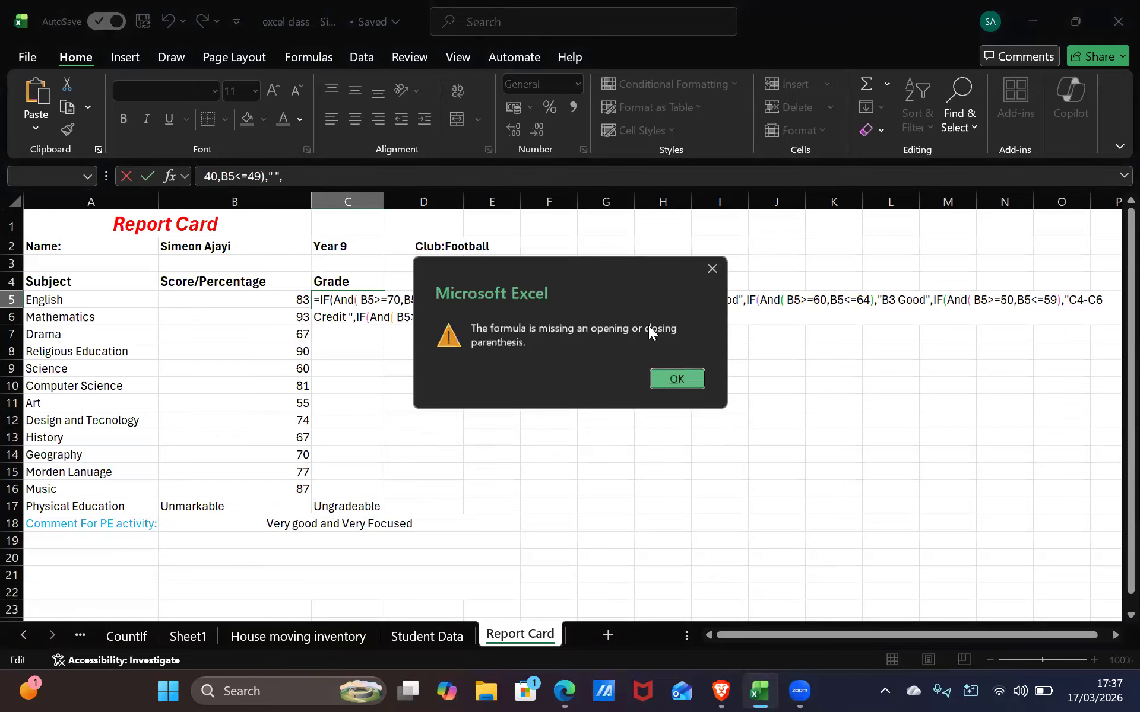
pyautogui.click(716, 267)
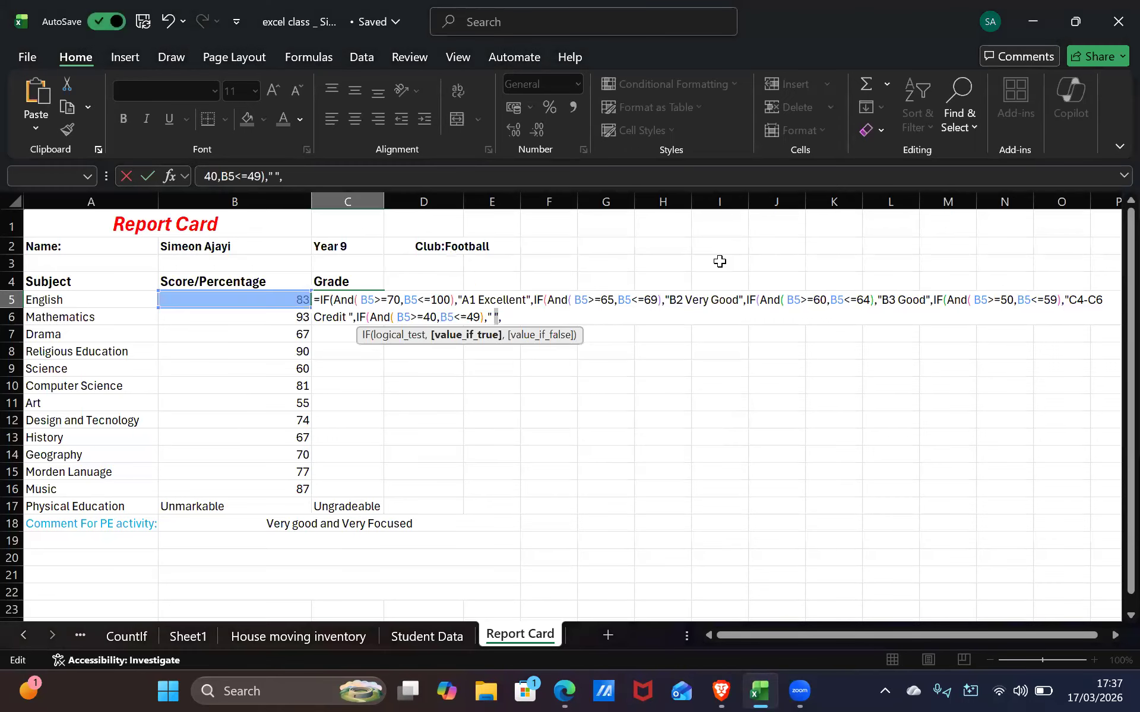
pyautogui.hotkey('alt', 'Tab')
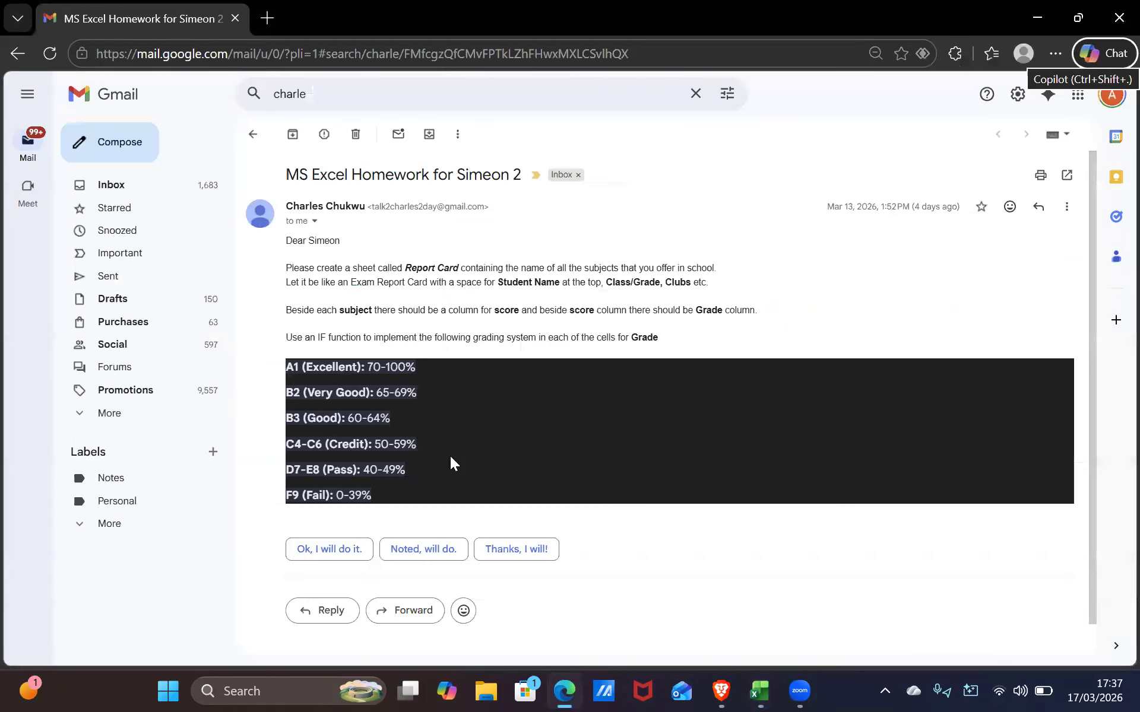
pyautogui.hotkey('alt', 'Tab')
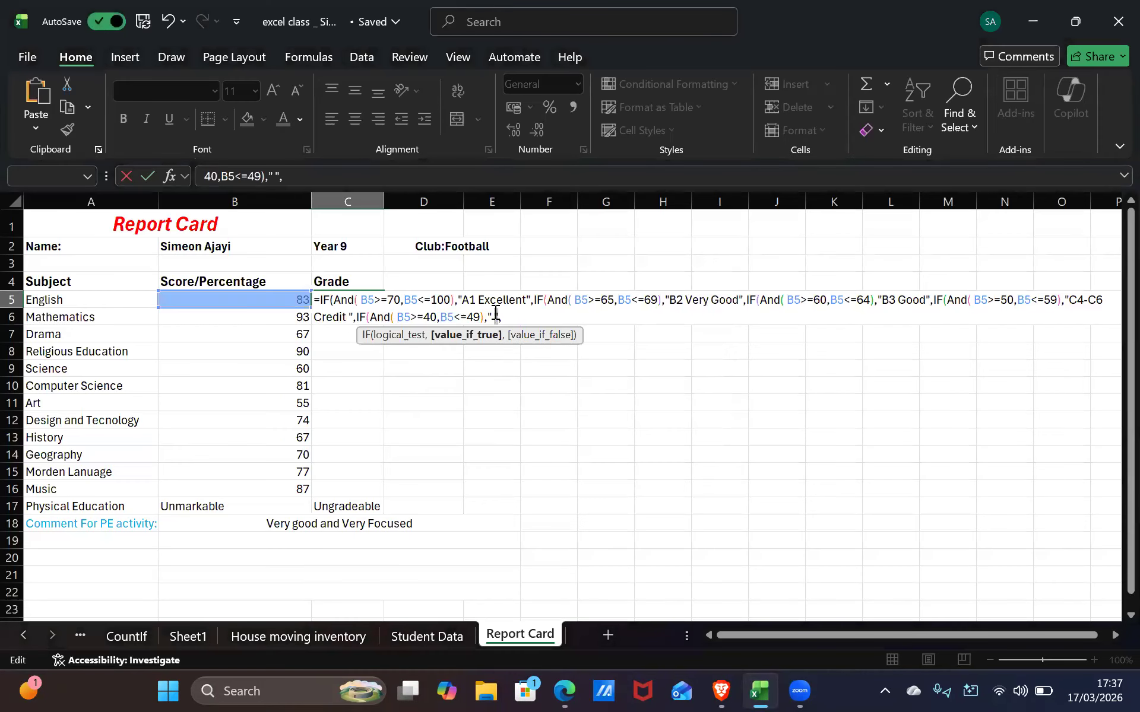
# Retype Pass in the 40–49 label and remove the extra space before it
pyautogui.write('Pass')
pyautogui.click(492, 317)
pyautogui.press('BackSpace')
pyautogui.hotkey('alt', 'Tab')
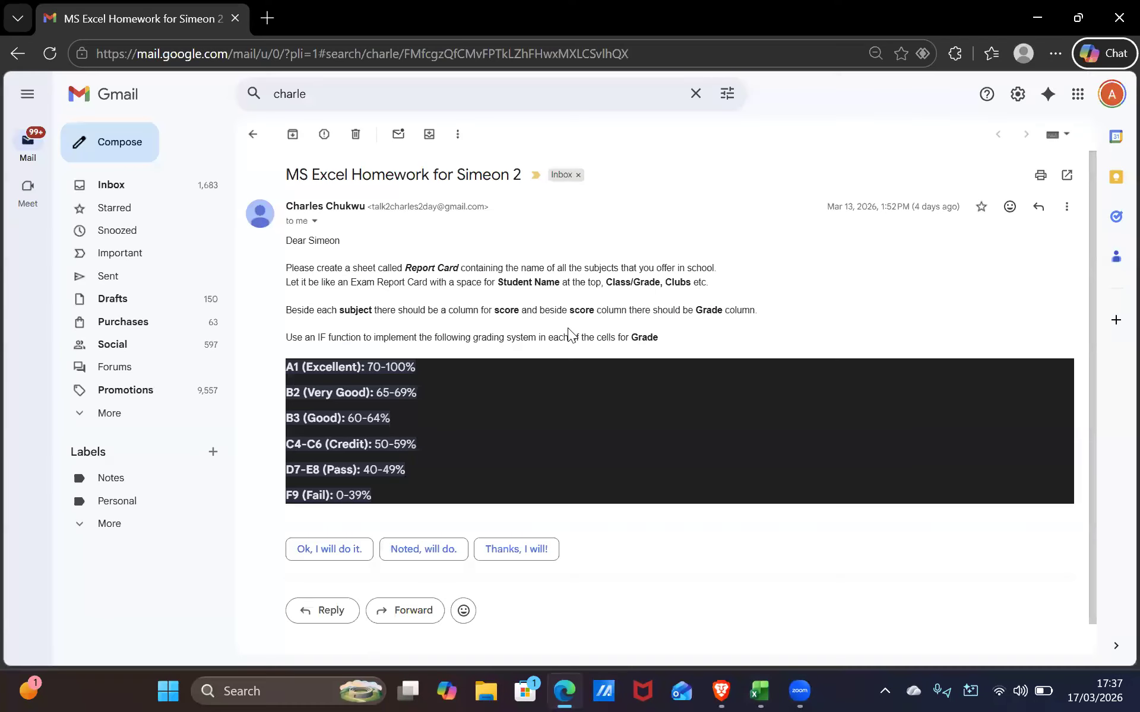
pyautogui.hotkey('alt', 'Tab')
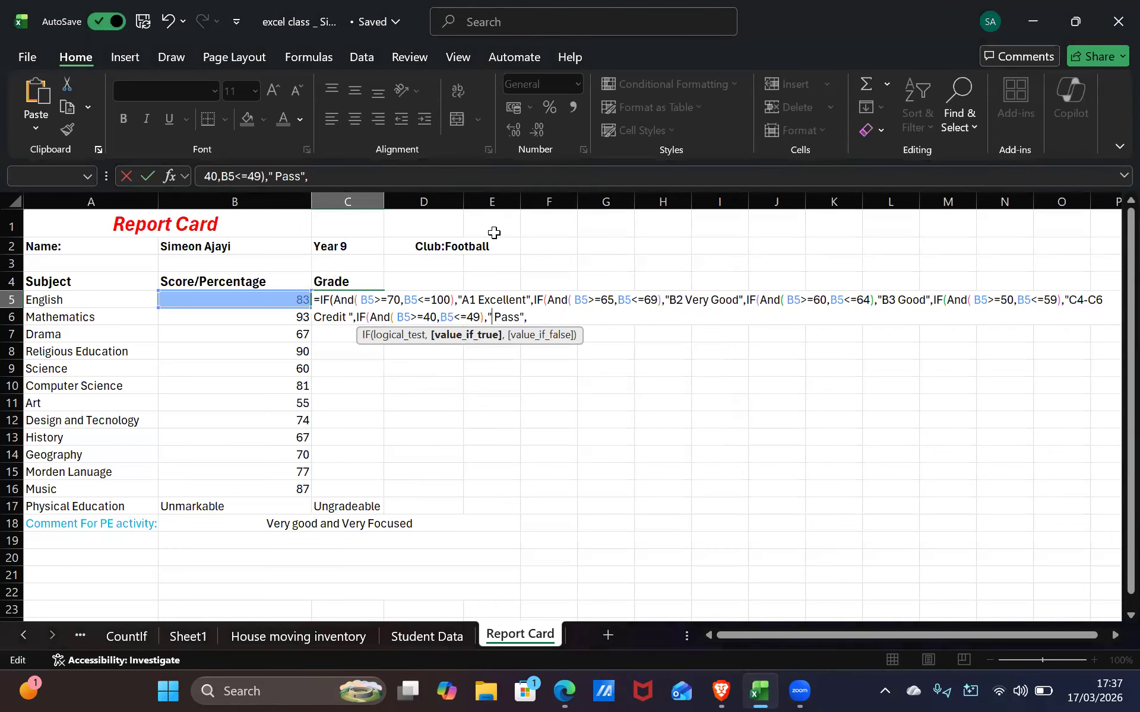
pyautogui.hotkey('alt', 'Tab')
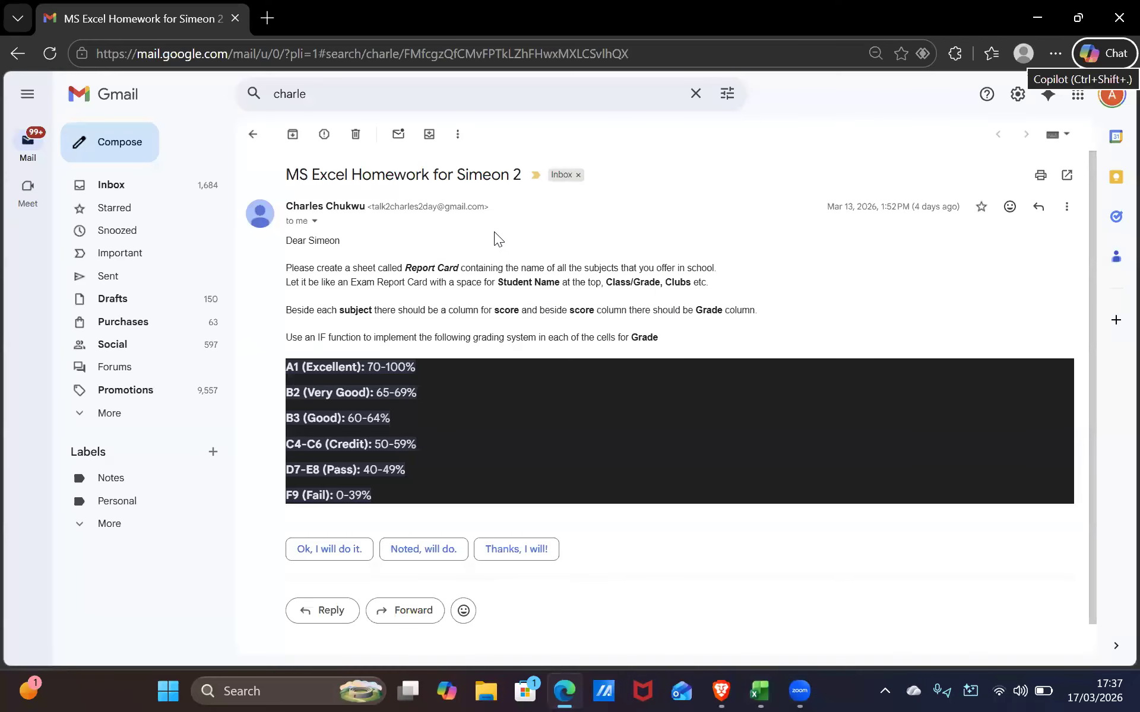
pyautogui.hotkey('alt', 'Tab')
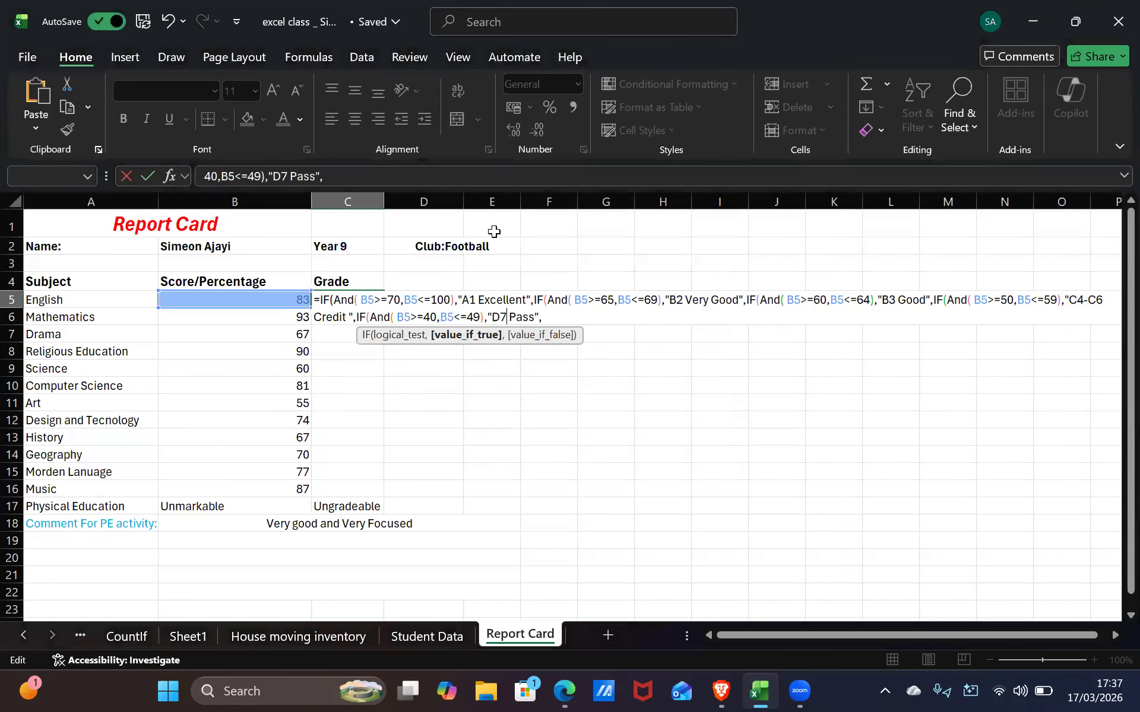
# Complete the label as 'D7-E8 Pass' and paste the copied A1 Excellent IF at the end
pyautogui.write('-')
pyautogui.hotkey('alt', 'Tab')
pyautogui.hotkey('alt', 'Tab')
pyautogui.write('e8')
pyautogui.press('BackSpace')
pyautogui.press('BackSpace')
pyautogui.write('E8')
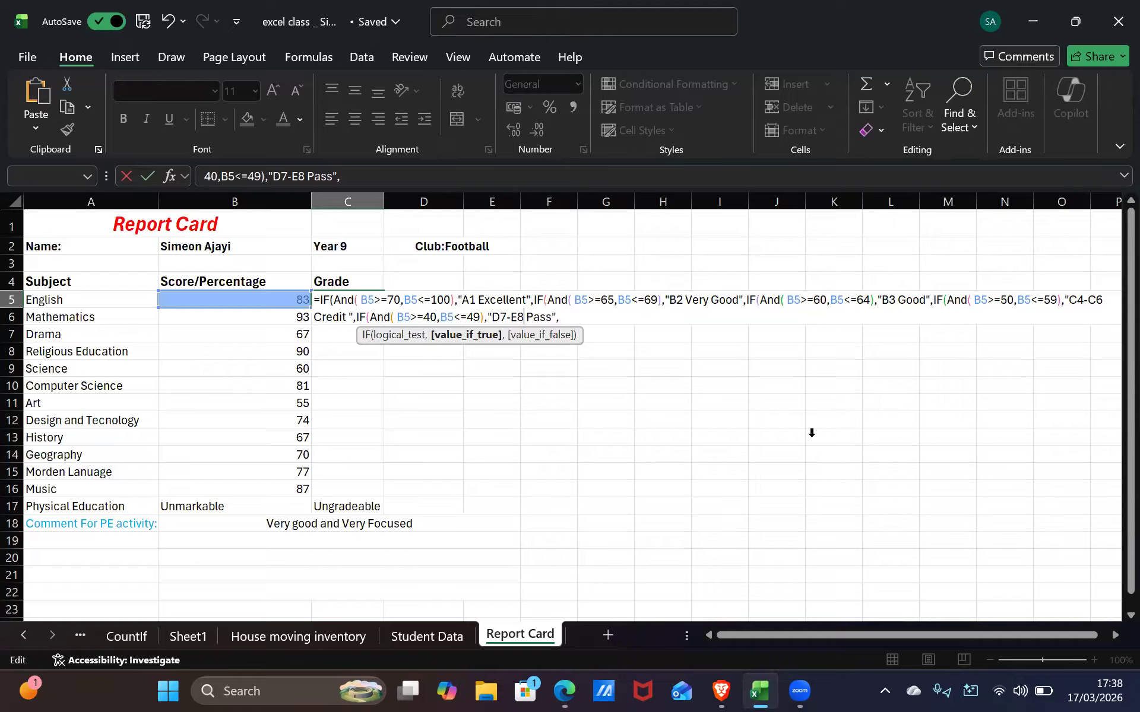
pyautogui.click(576, 318)
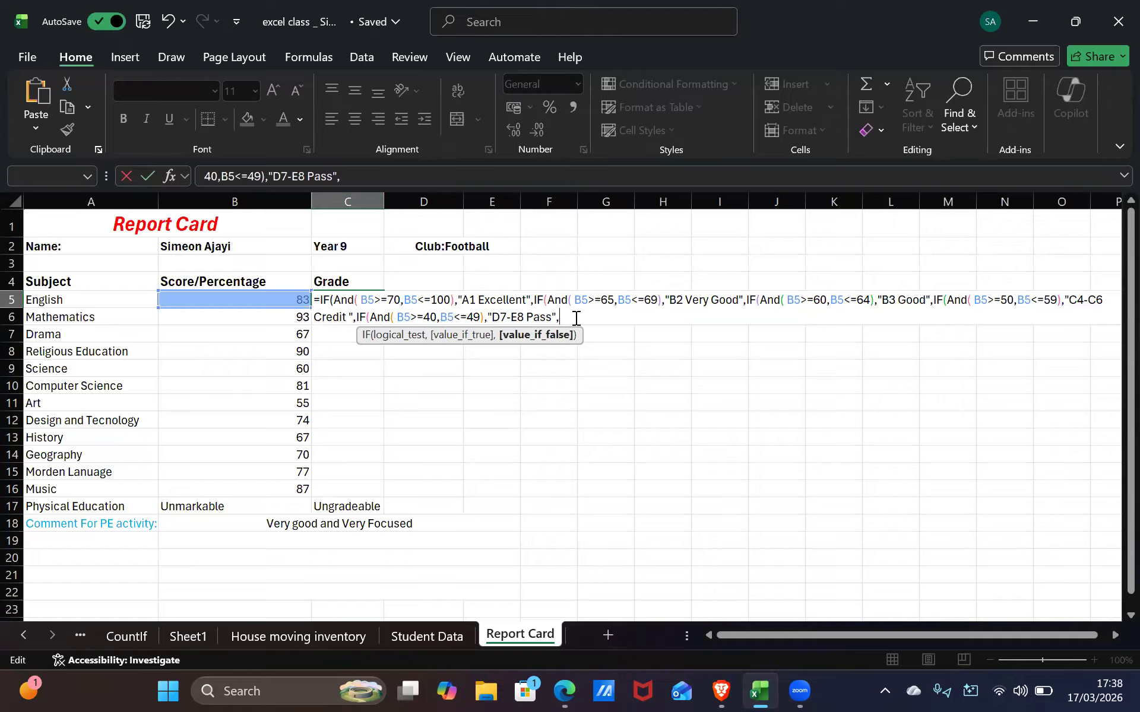
pyautogui.write('IF(And( B5>=70,B5<=100),"A1 Excellent",')
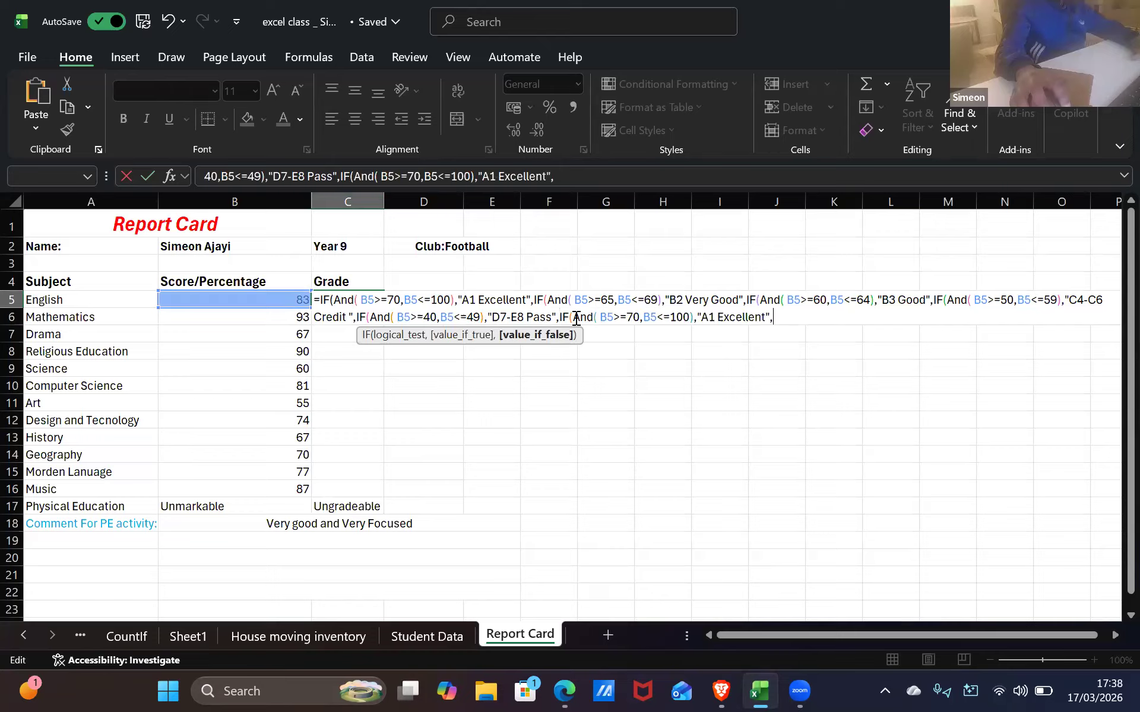
# Change the pasted AND's bounds to B5>=0 and B5<=39, clearing the copied A1 Excellent label
pyautogui.click(640, 318)
pyautogui.press('BackSpace')
pyautogui.press('BackSpace')
pyautogui.click(677, 317)
pyautogui.press('BackSpace')
pyautogui.press('BackSpace')
pyautogui.press('BackSpace')
pyautogui.moveTo(732, 319); pyautogui.dragTo(670, 321)
pyautogui.press('BackSpace')
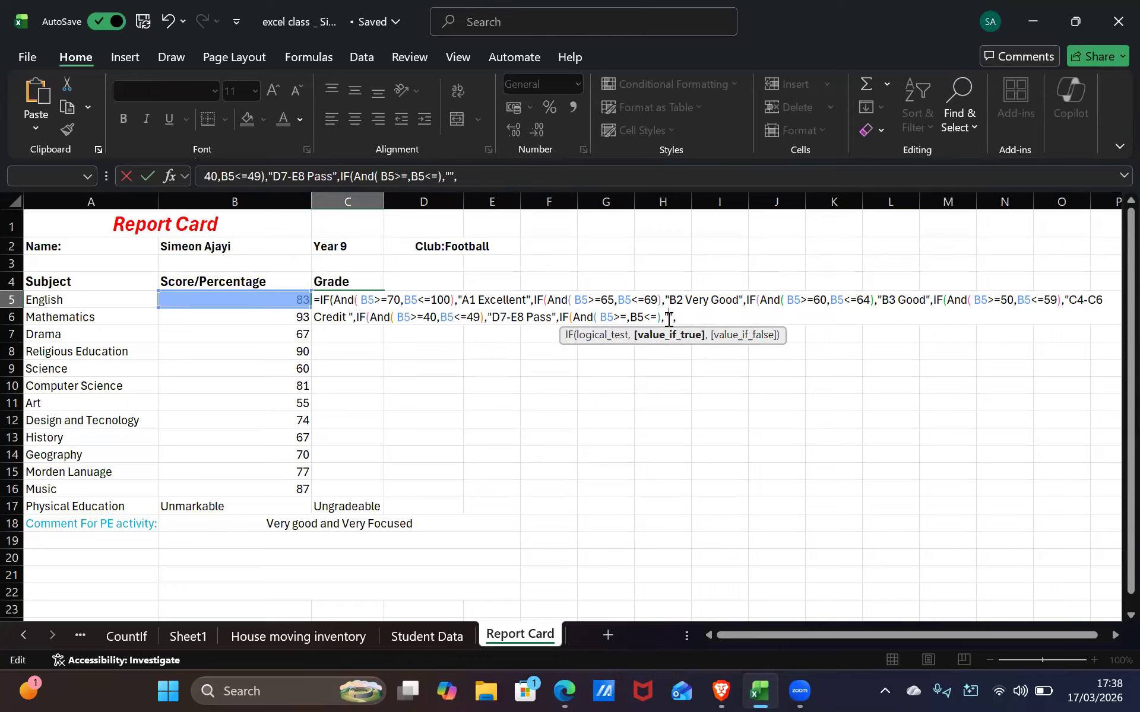
pyautogui.hotkey('alt', 'Tab')
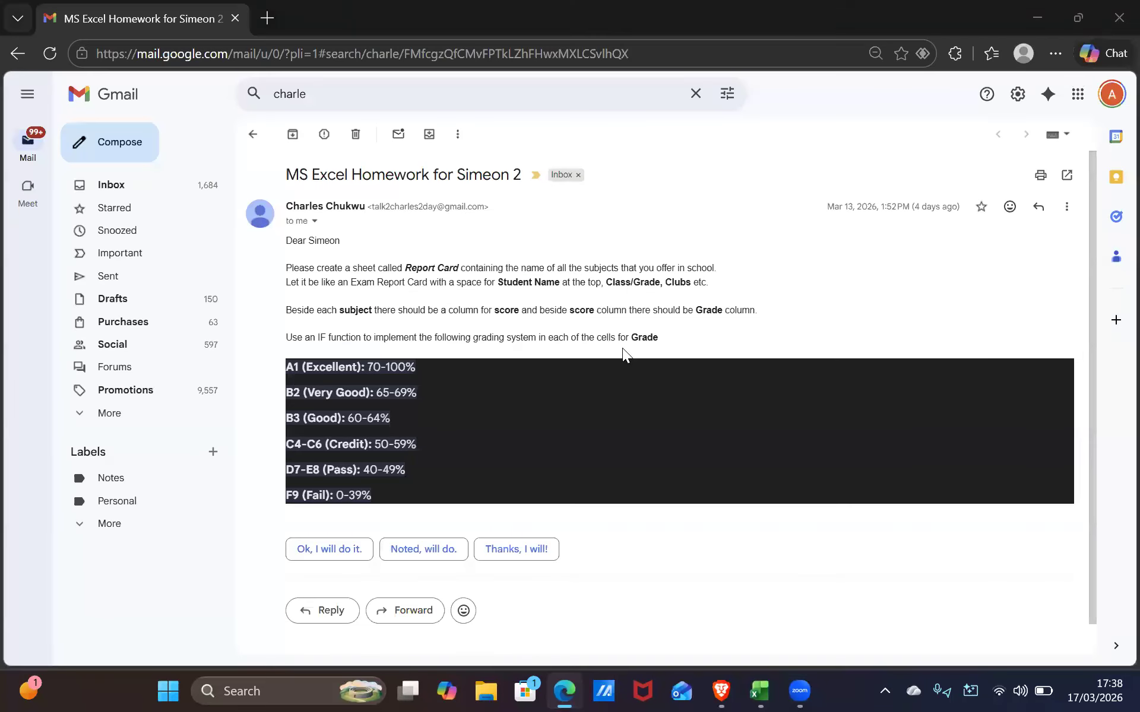
pyautogui.hotkey('alt', 'Tab')
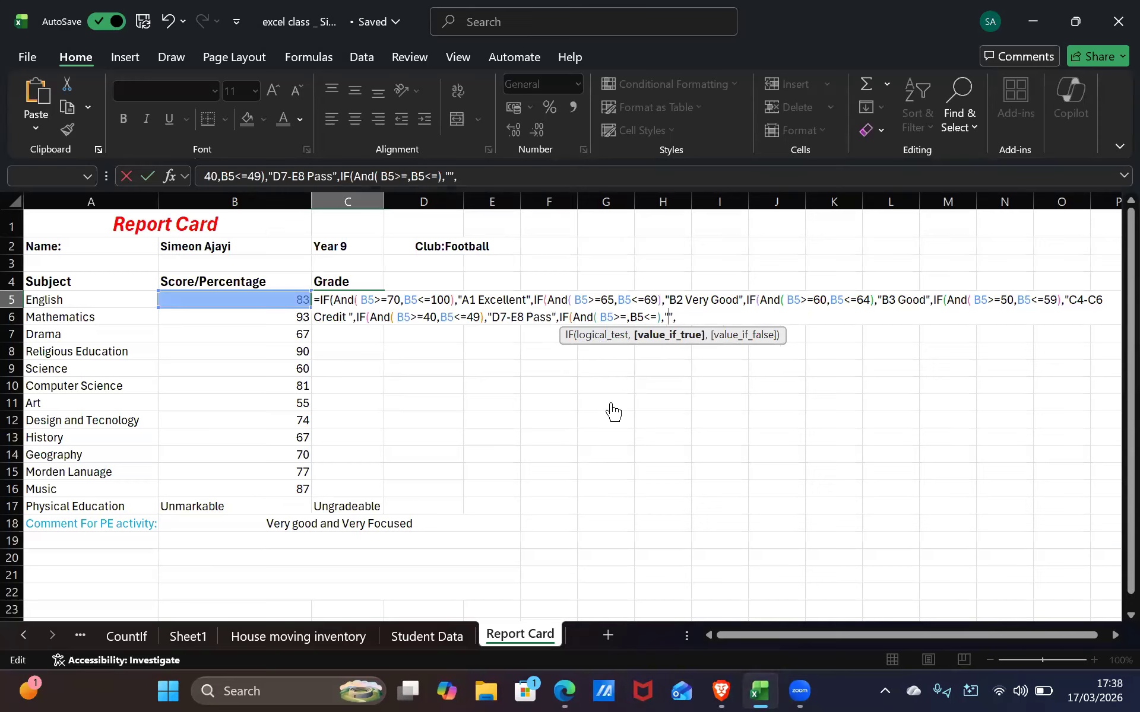
pyautogui.click(628, 318)
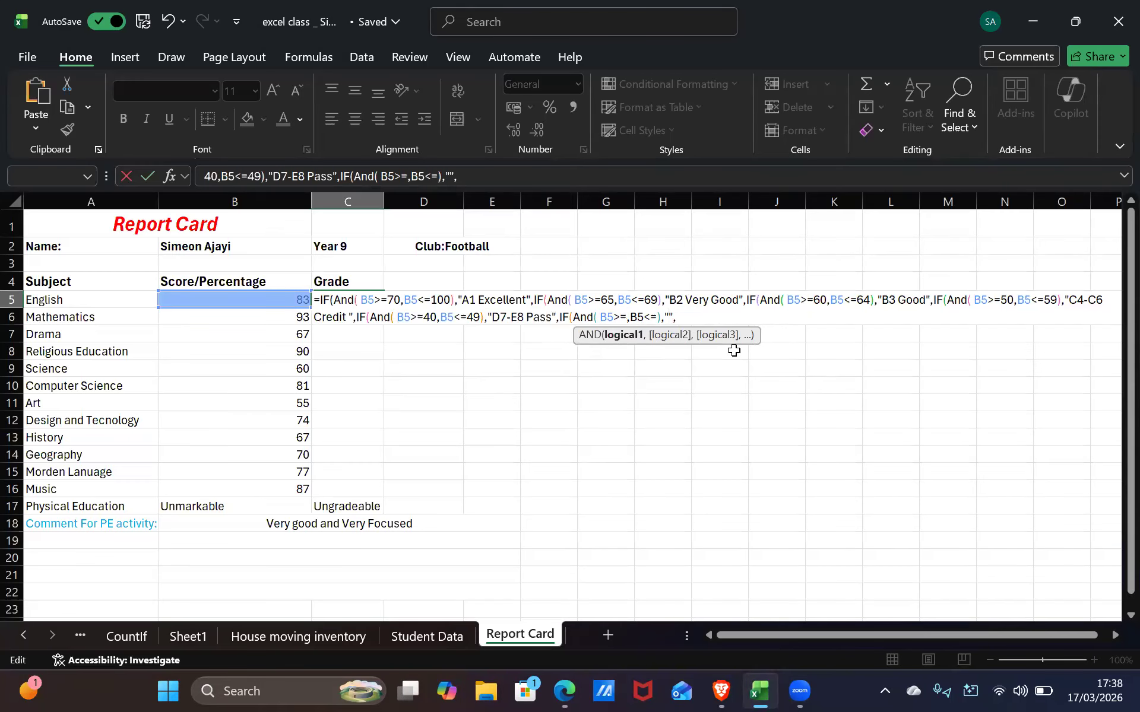
pyautogui.write('0')
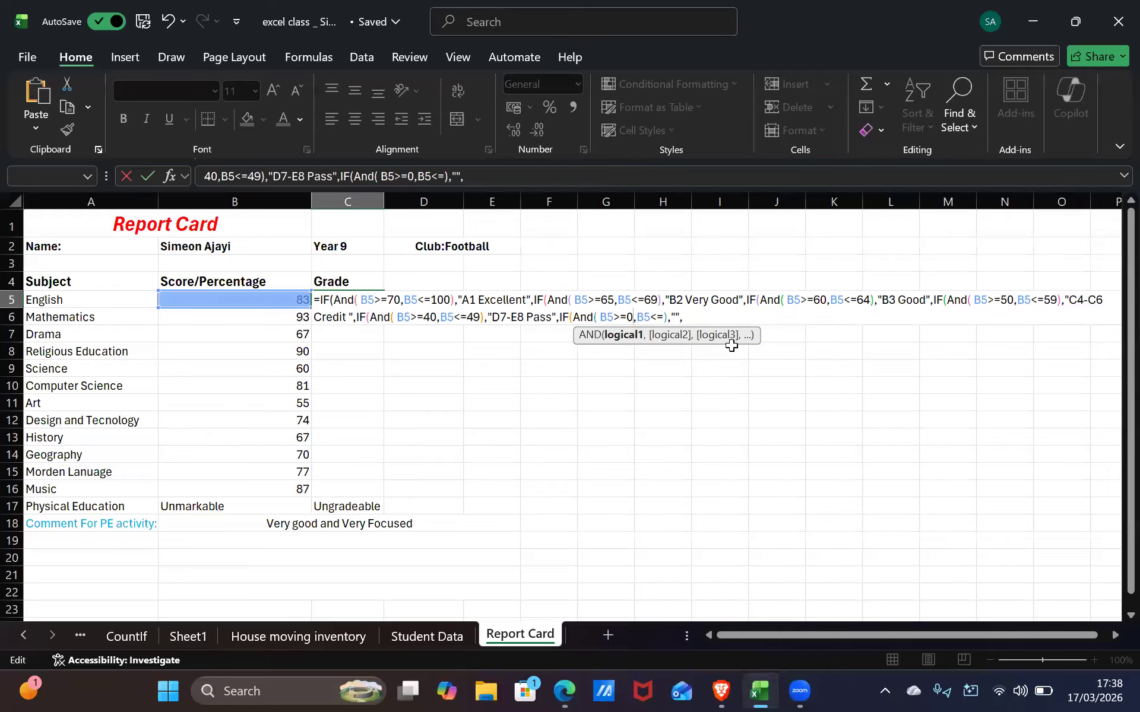
pyautogui.click(661, 314)
pyautogui.hotkey('alt', 'Tab')
pyautogui.hotkey('alt', 'Tab')
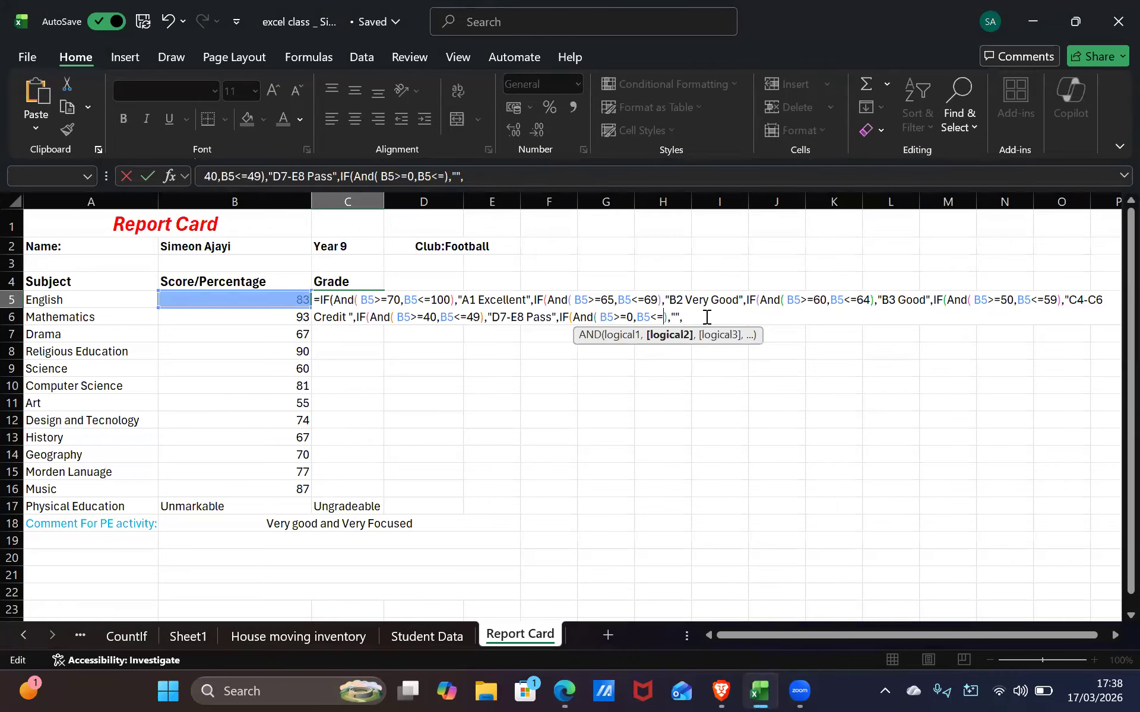
pyautogui.write('39')
# Enter 'F9 Fail' as the last IF's grade label
pyautogui.click(688, 316)
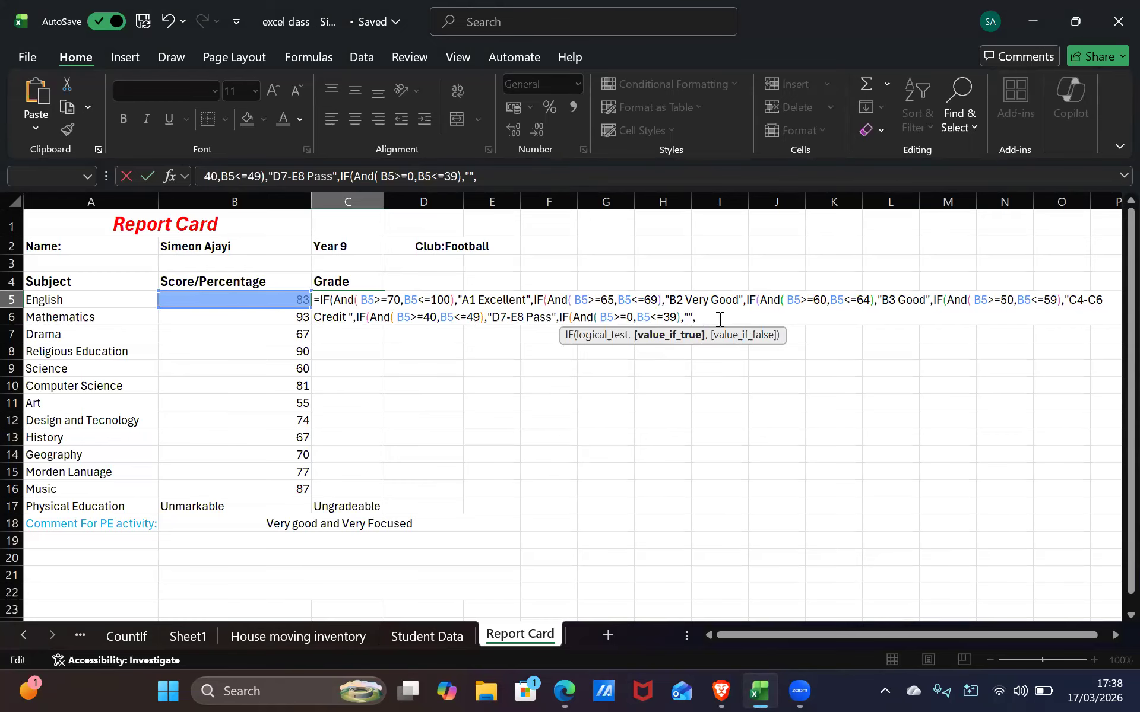
pyautogui.hotkey('alt', 'Tab')
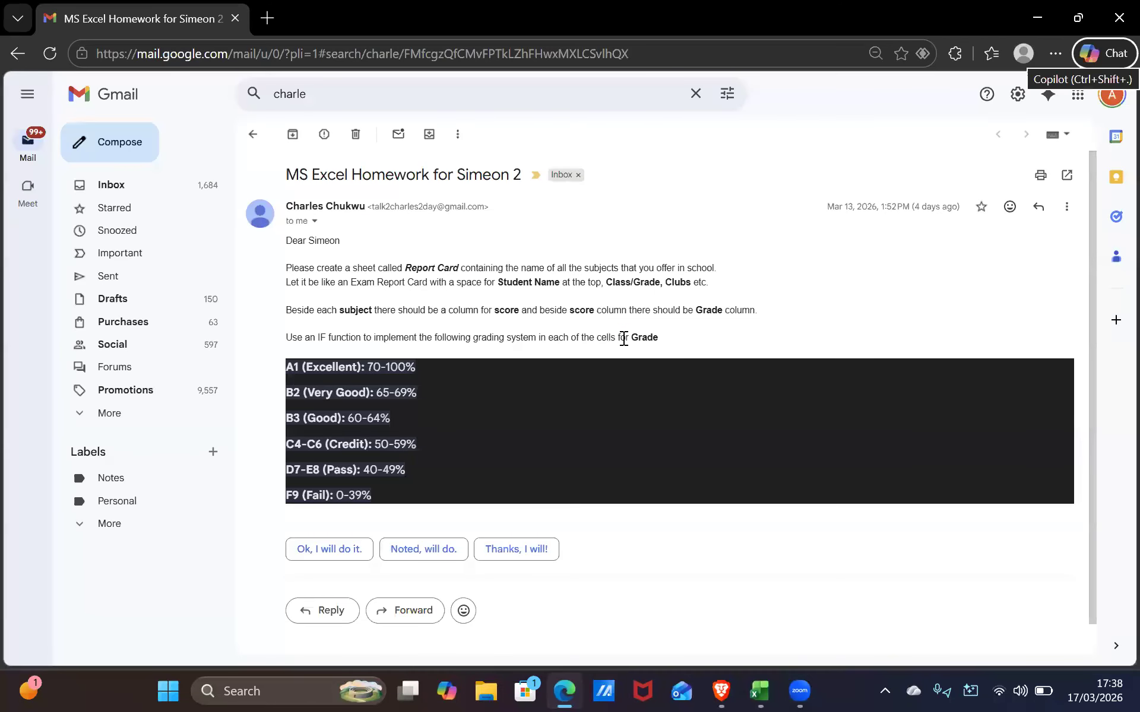
pyautogui.hotkey('alt', 'Tab')
pyautogui.hotkey('alt', 'Tab')
pyautogui.hotkey('alt', 'Tab')
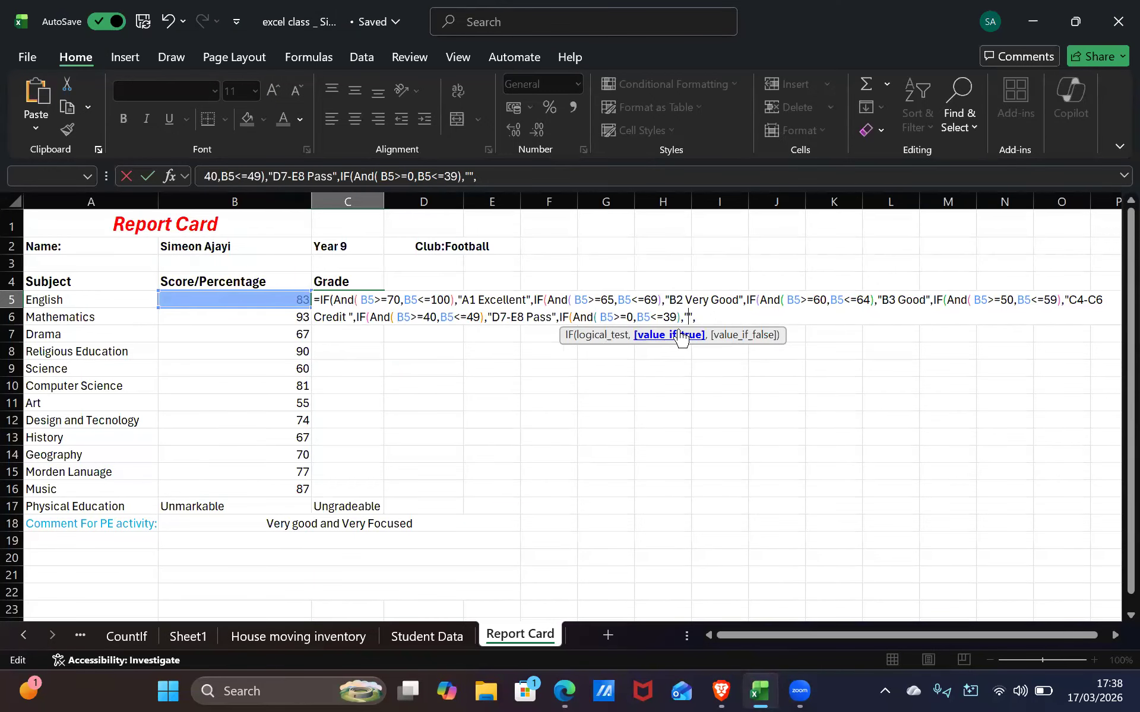
pyautogui.hotkey('alt', 'Tab')
pyautogui.hotkey('alt', 'Tab')
pyautogui.write('f')
pyautogui.press('BackSpace')
pyautogui.write('F9 F')
pyautogui.write('ail')
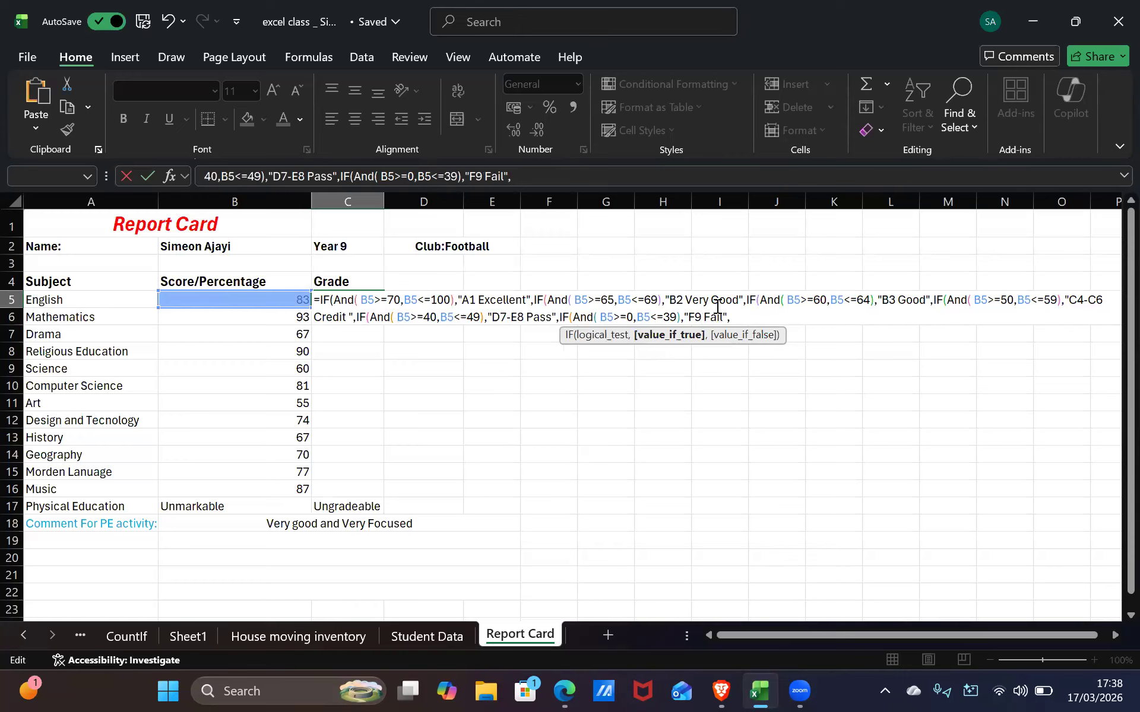
# Add closing parentheses at the formula's end and trim the excess
pyautogui.click(742, 315)
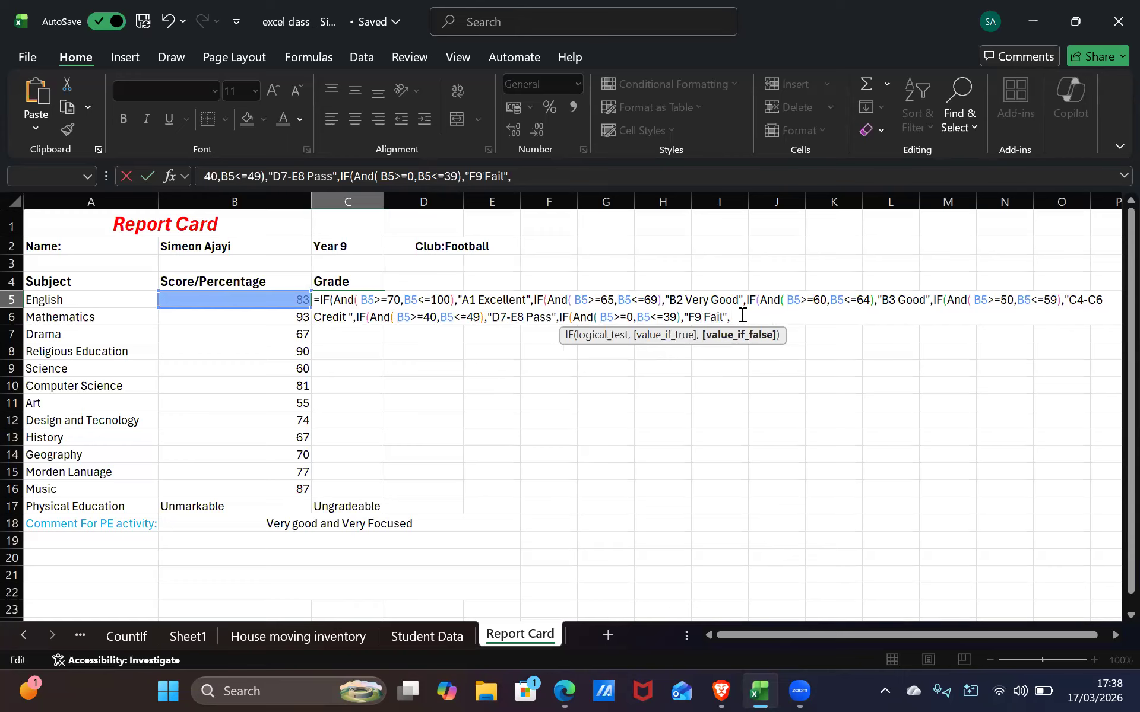
pyautogui.write(')')
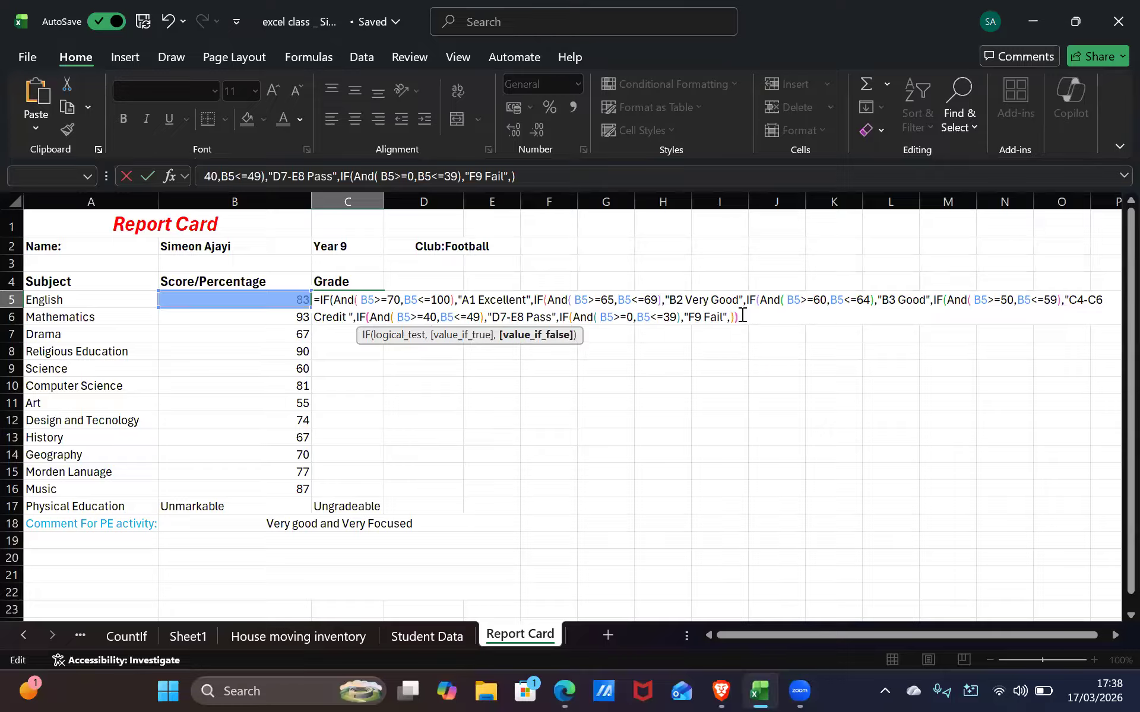
pyautogui.write(')))))))))))')
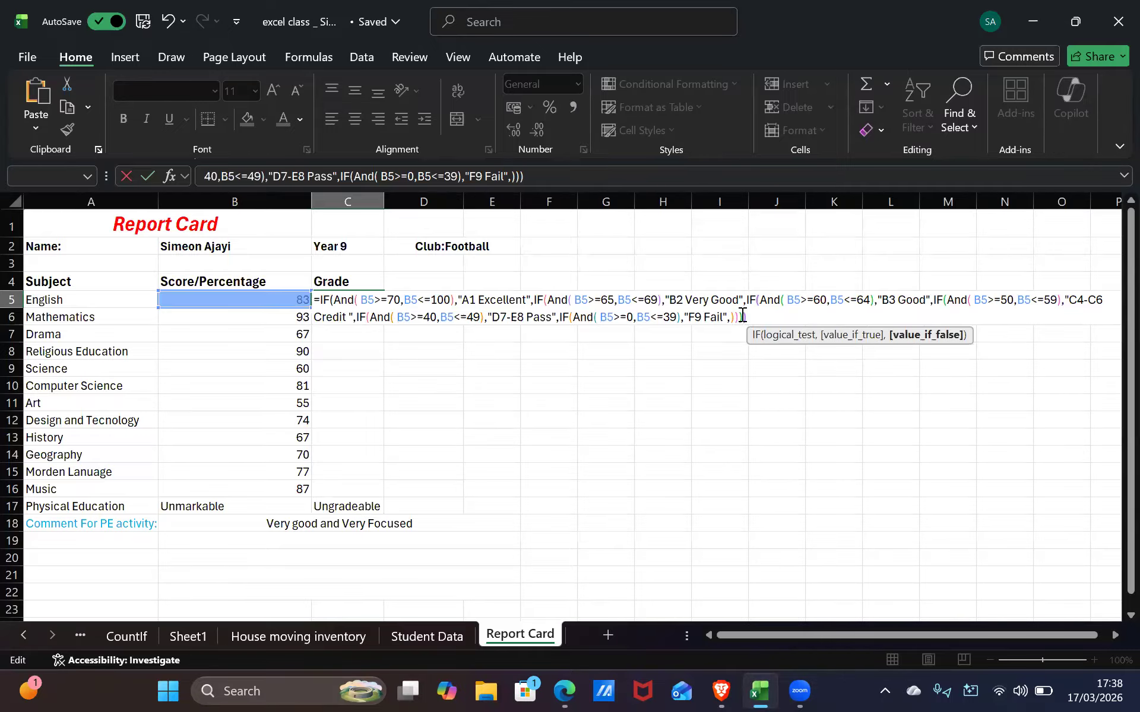
pyautogui.press('BackSpace')
pyautogui.press('BackSpace')
pyautogui.press('BackSpace')
pyautogui.press('BackSpace')
pyautogui.press('BackSpace')
pyautogui.press('BackSpace')
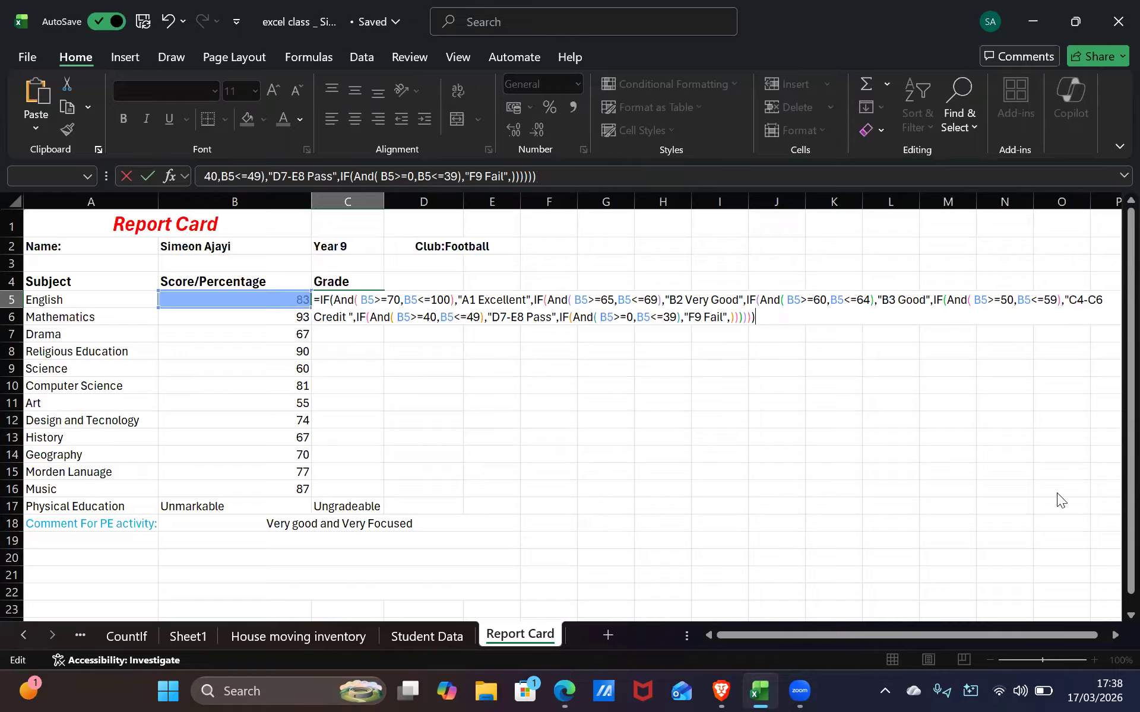
# After F9 Fail, add the fallback 'Sorry This is not Part of our Grading system' and close all brackets
pyautogui.press('BackSpace')
pyautogui.press('BackSpace')
pyautogui.press('BackSpace')
pyautogui.press('BackSpace')
pyautogui.press('BackSpace')
pyautogui.press('BackSpace')
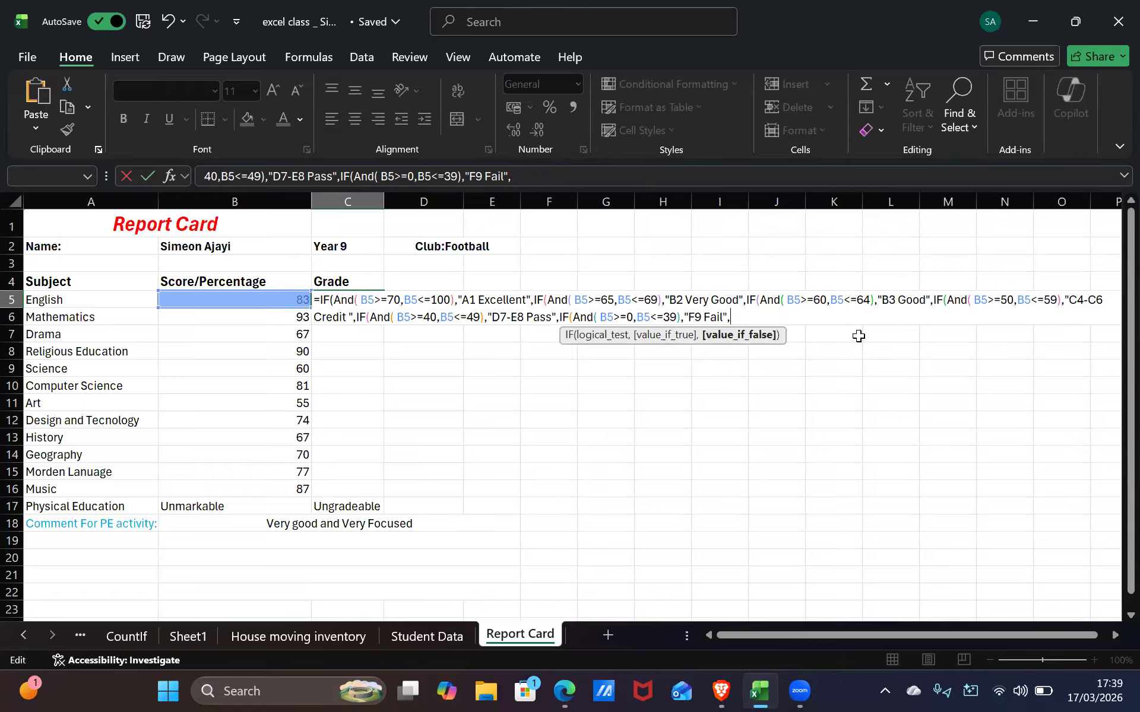
pyautogui.press('BackSpace')
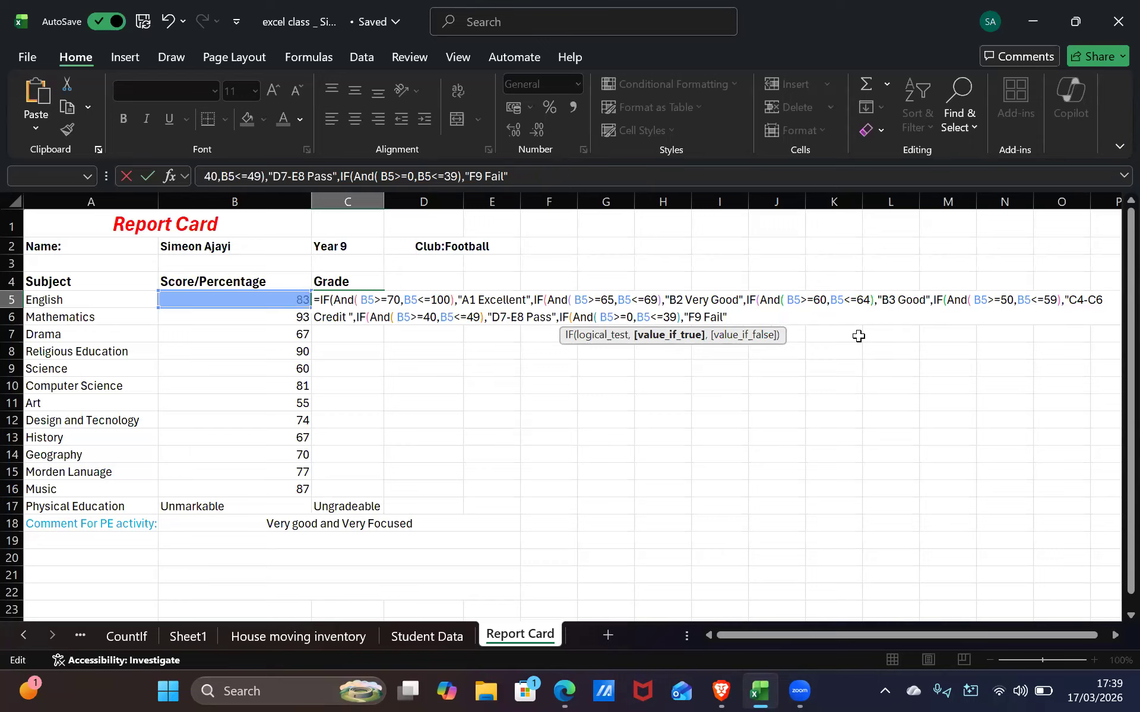
pyautogui.write(',')
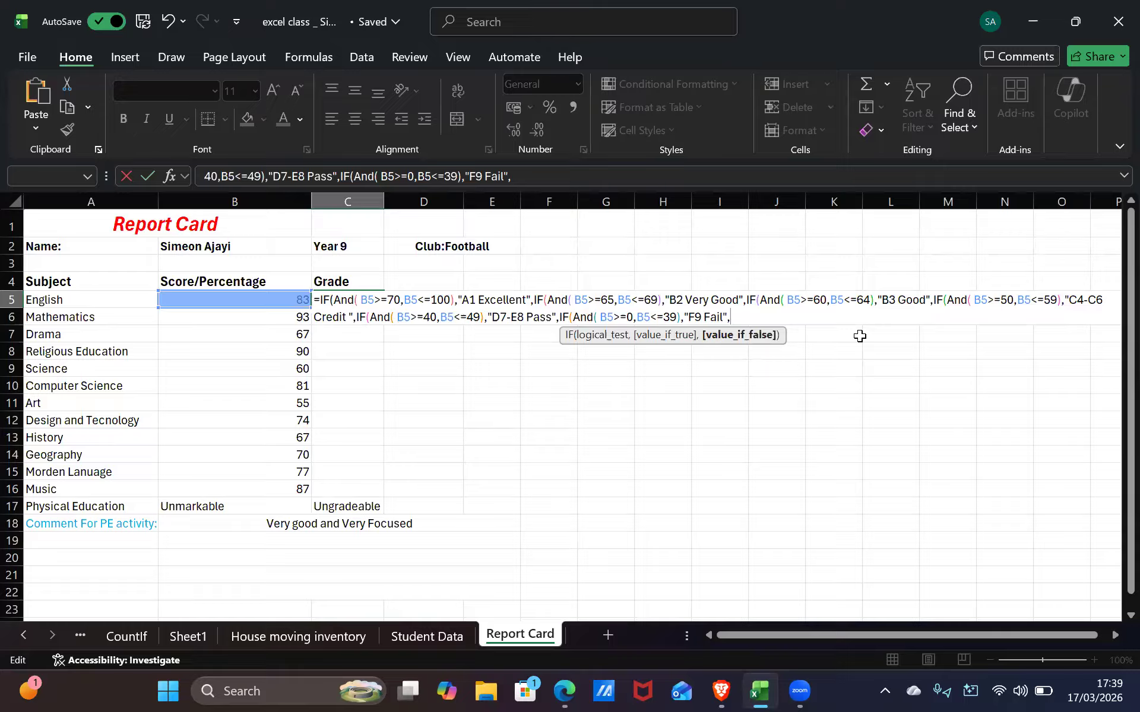
pyautogui.write('"Sorry This ')
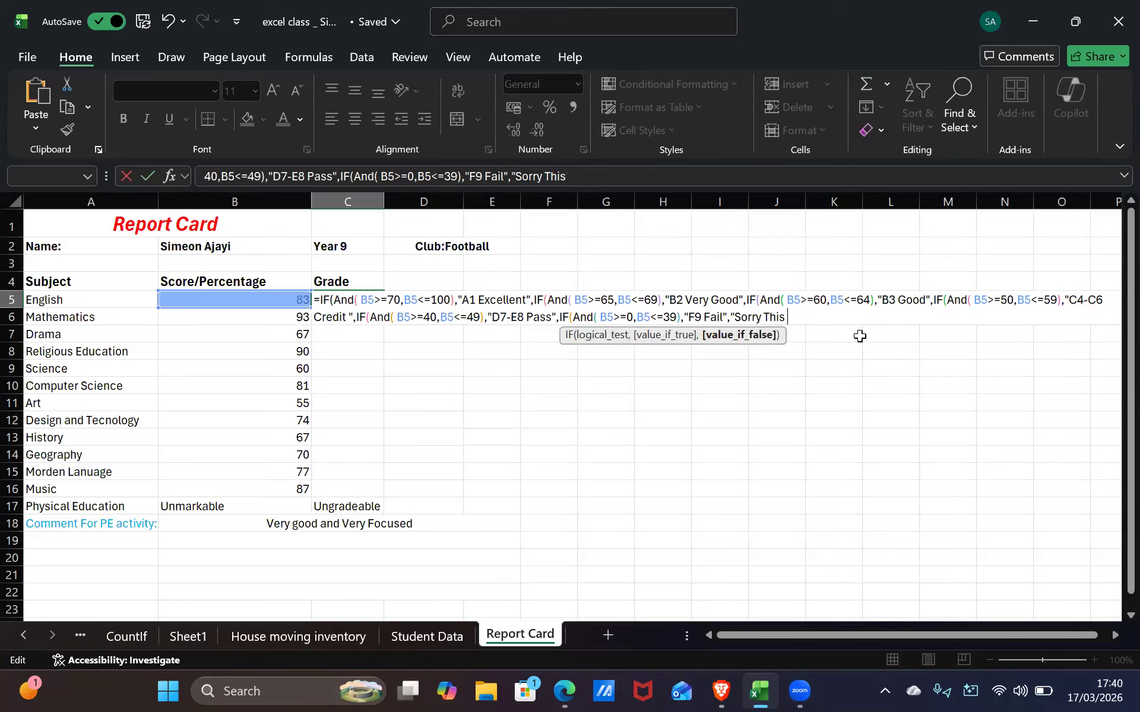
pyautogui.write('is not g')
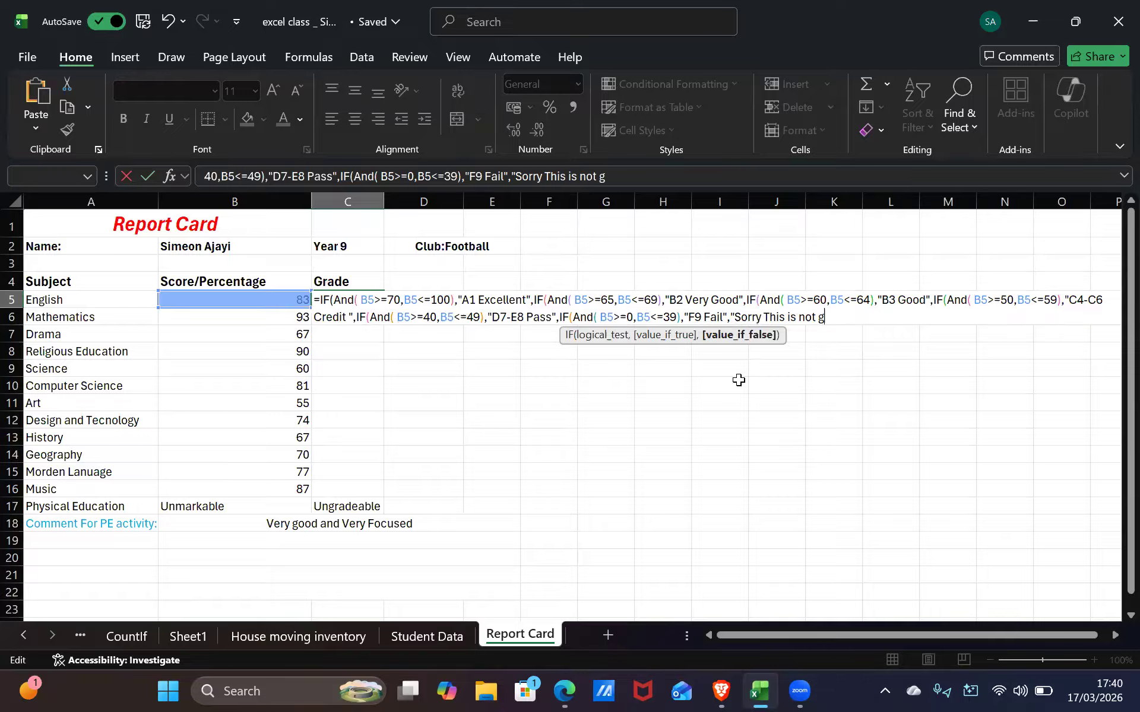
pyautogui.press('BackSpace')
pyautogui.write('Part of our Grad')
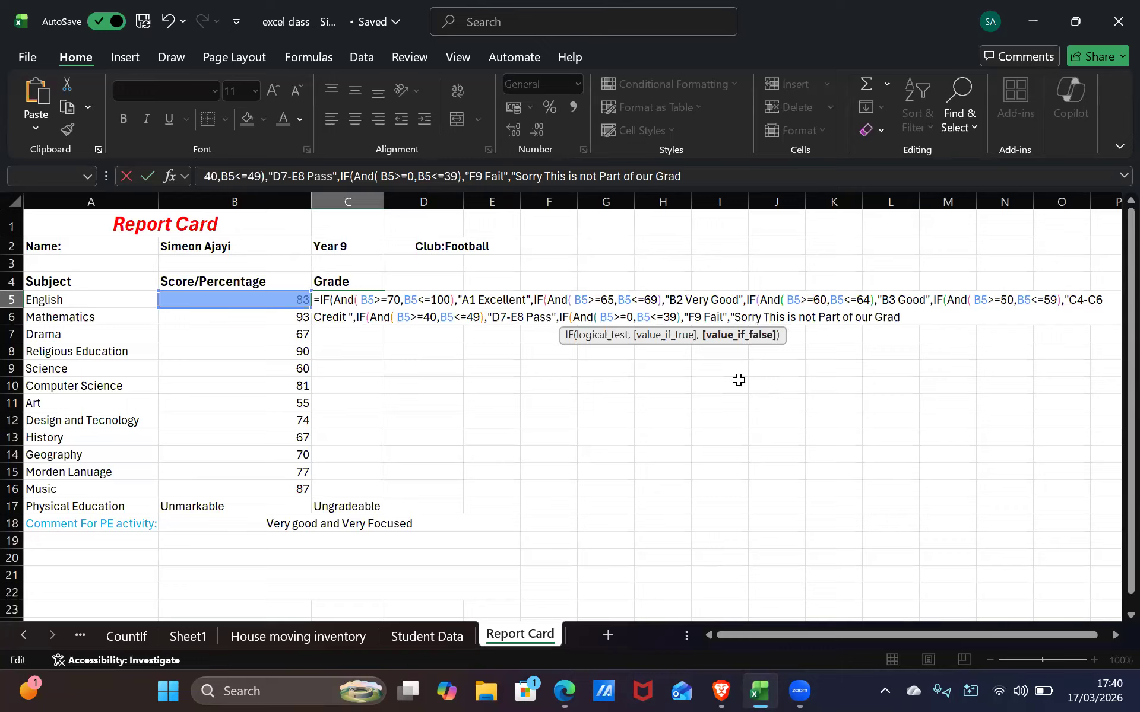
pyautogui.write('ing system')
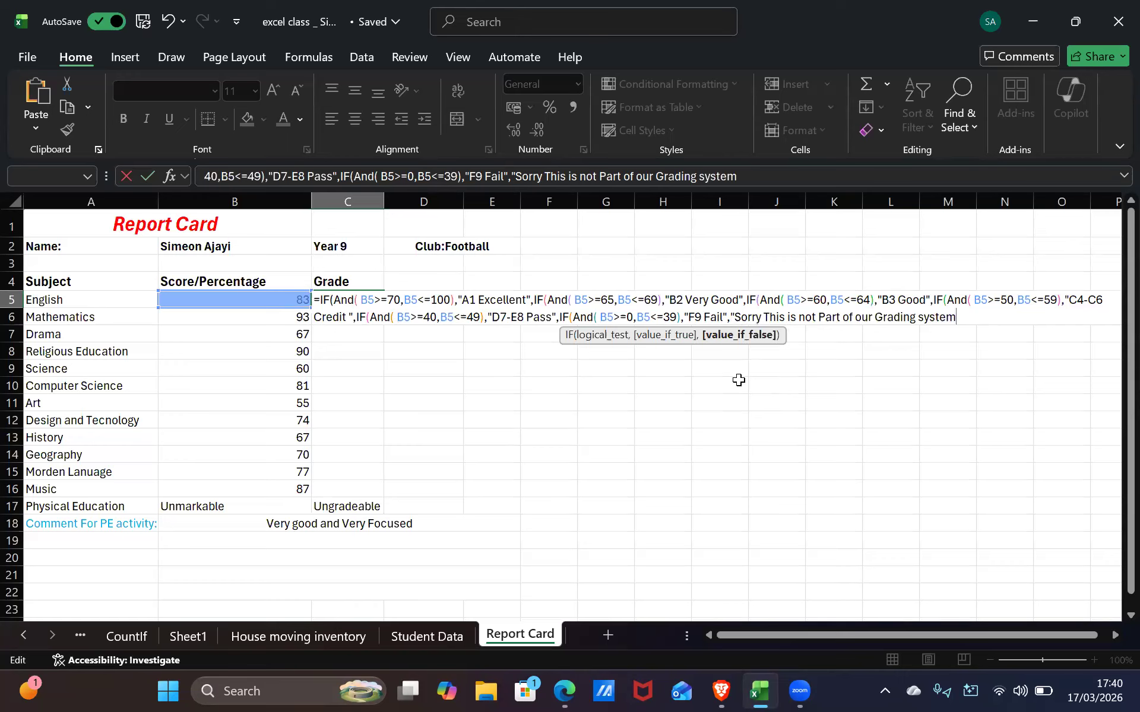
pyautogui.write('"')
pyautogui.write(')')
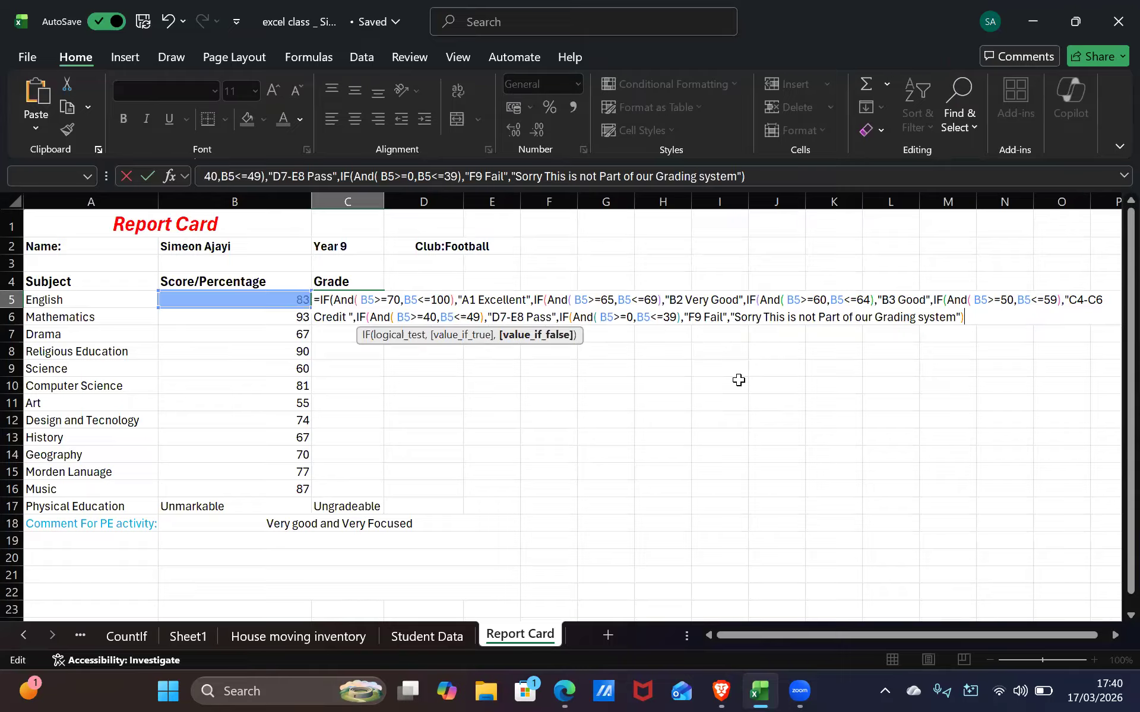
pyautogui.write(')')
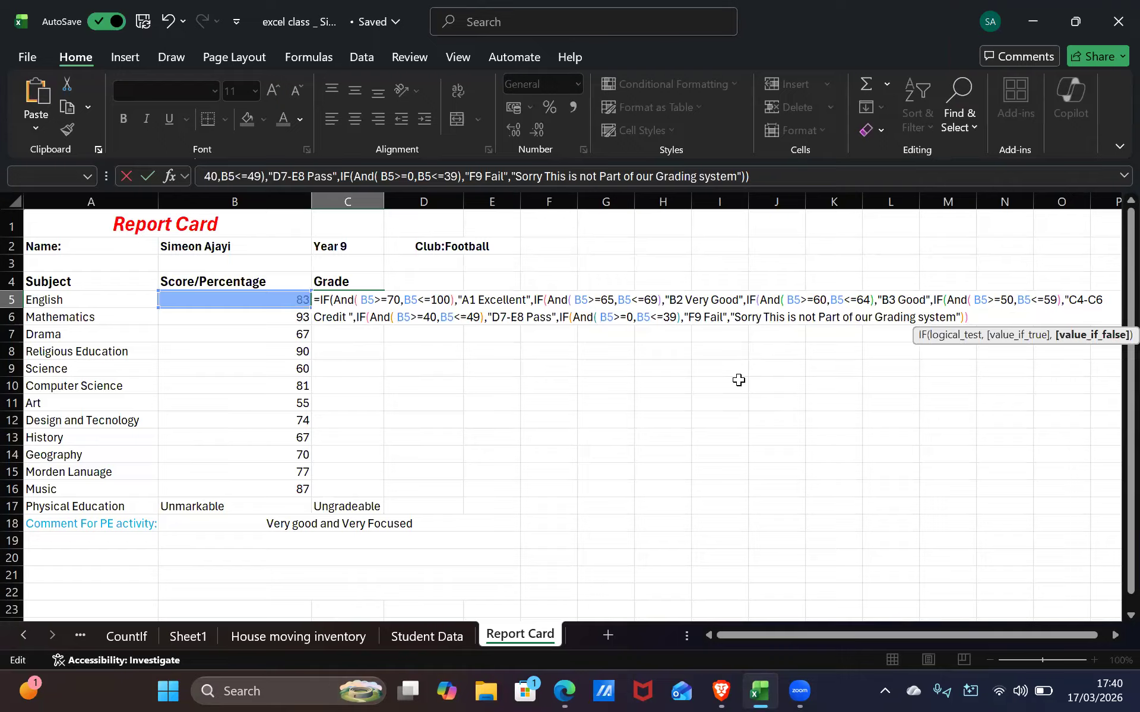
pyautogui.write('))')
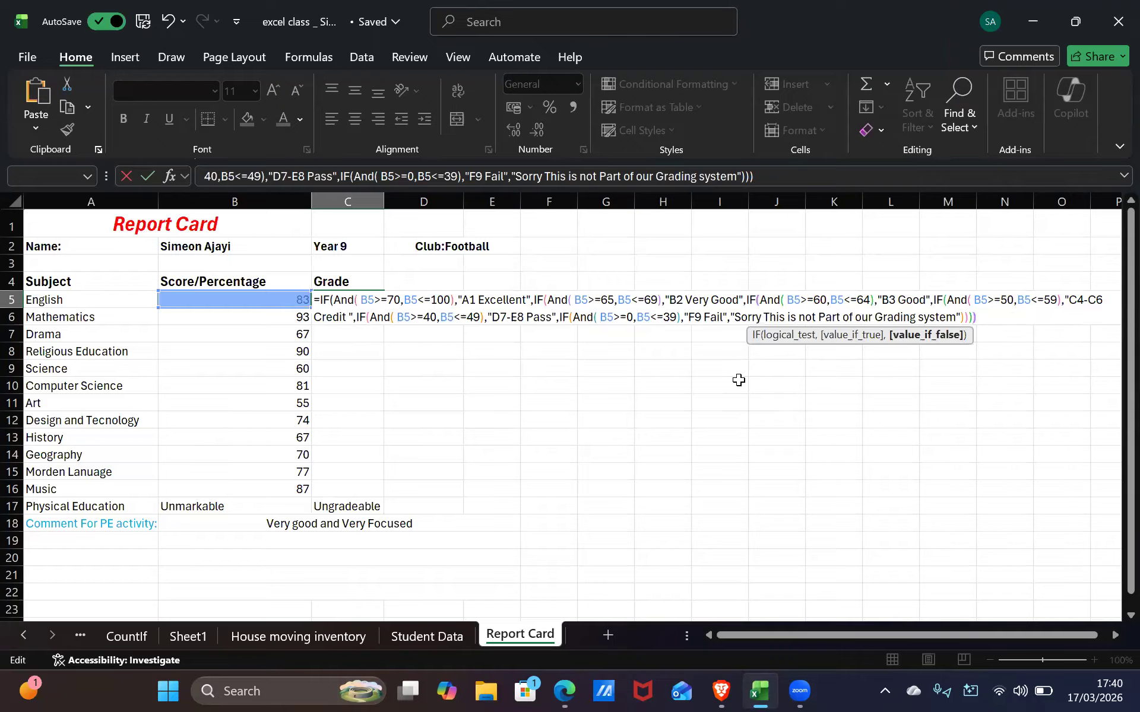
pyautogui.write('))')
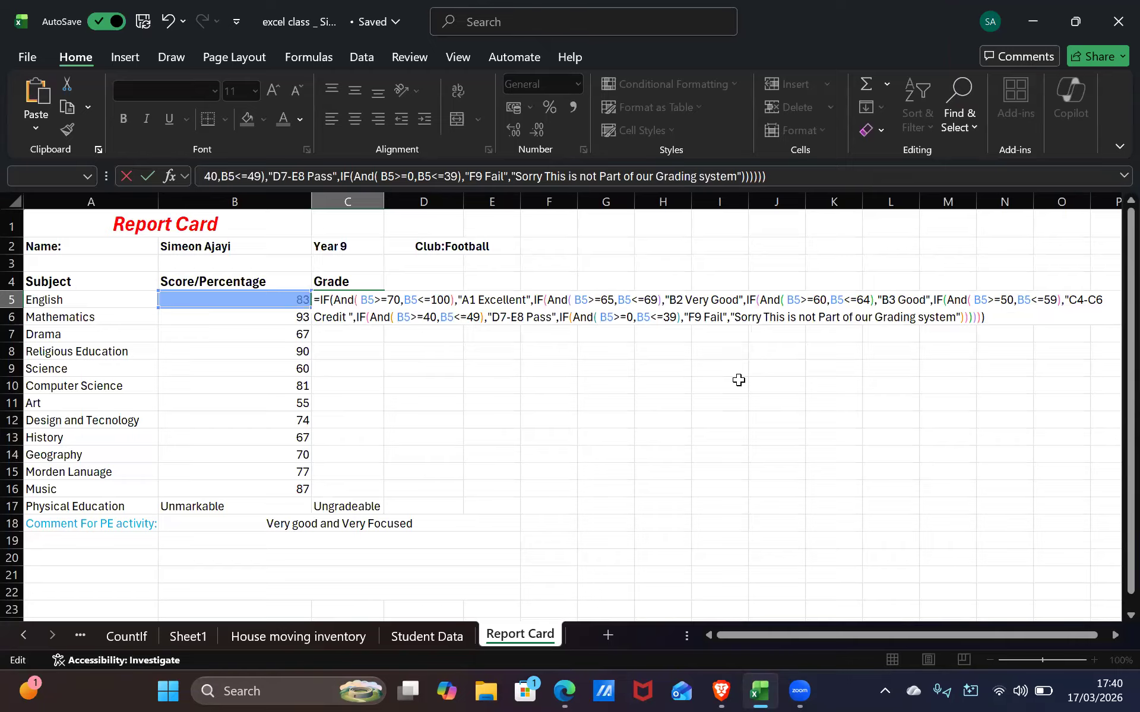
# Commit the C5 grading formula, then copy its full text from the cell
pyautogui.press('Return')
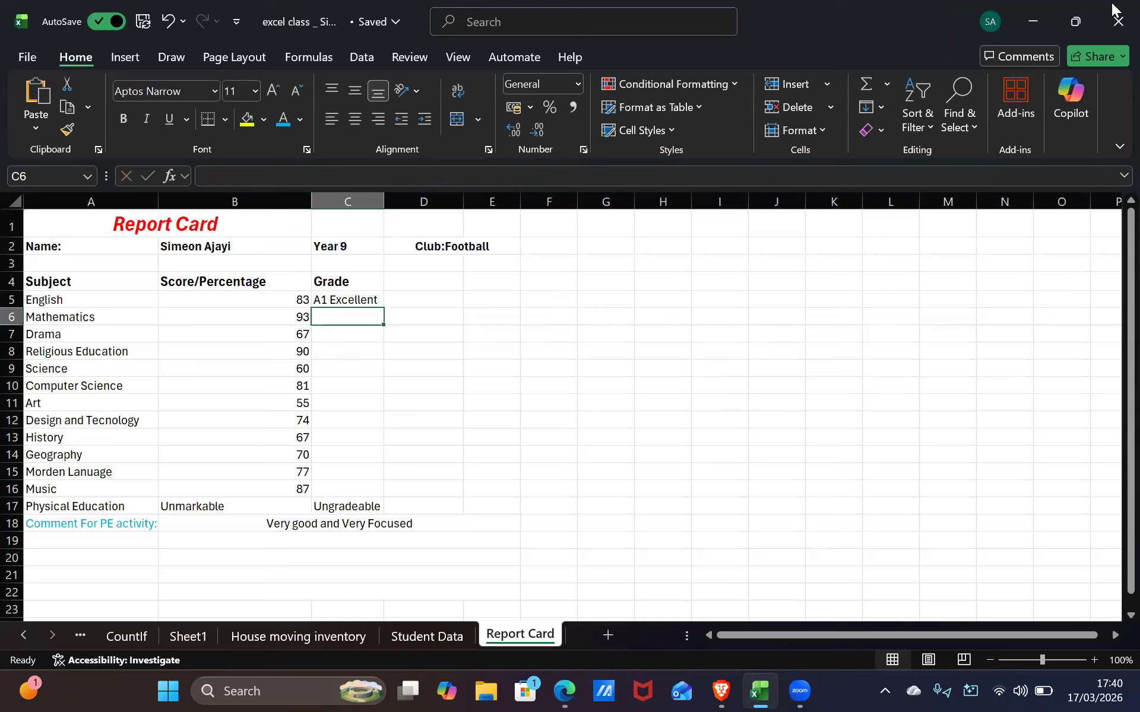
pyautogui.click(365, 300)
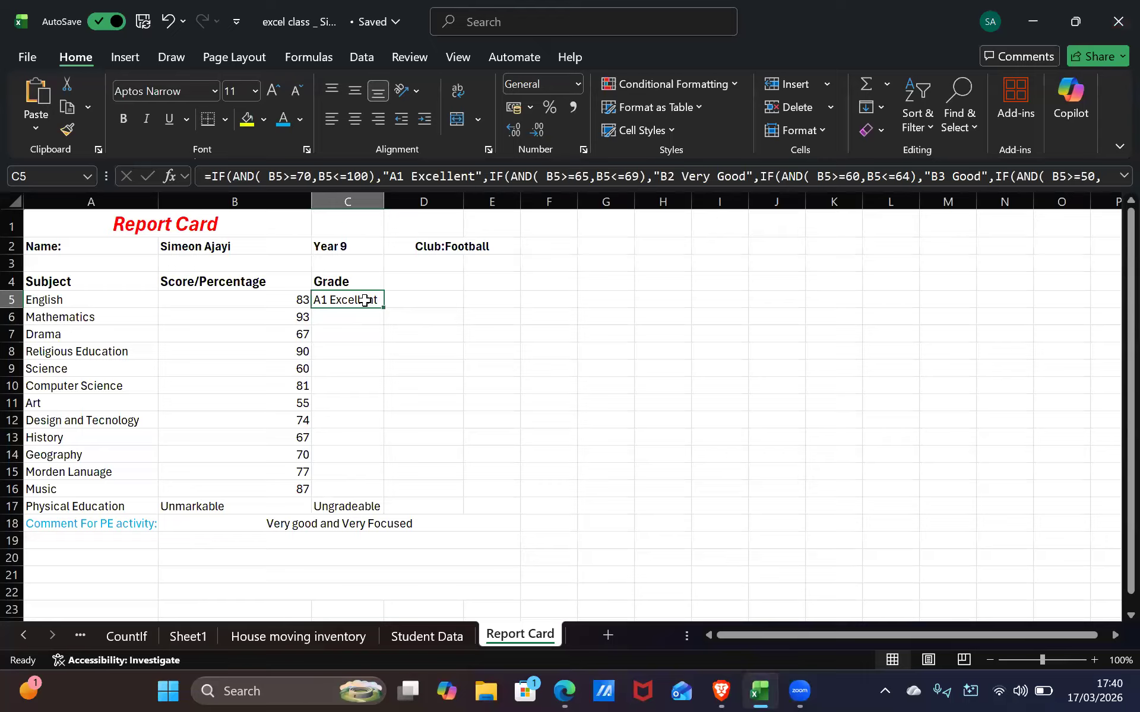
pyautogui.doubleClick(365, 300)
pyautogui.moveTo(321, 300); pyautogui.dragTo(1084, 530)
pyautogui.hotkey('ctrl', 'c')
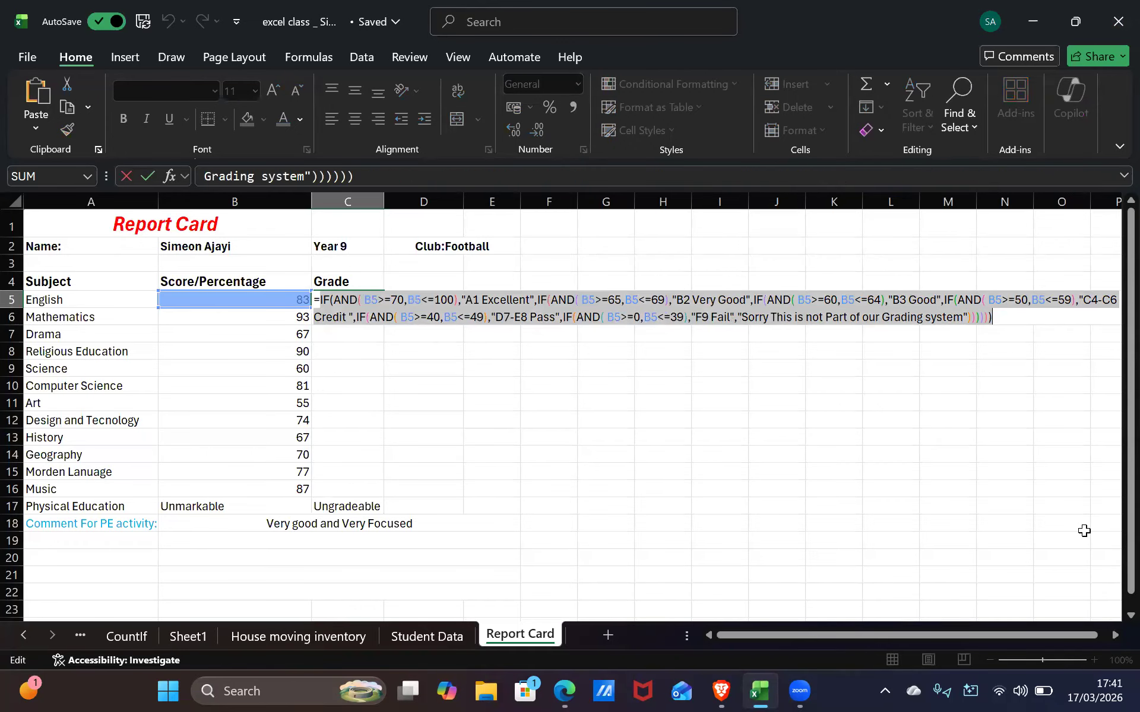
# Stray references and undos leave C5 blank; reopen the cell for editing
pyautogui.moveTo(399, 378); pyautogui.dragTo(394, 373)
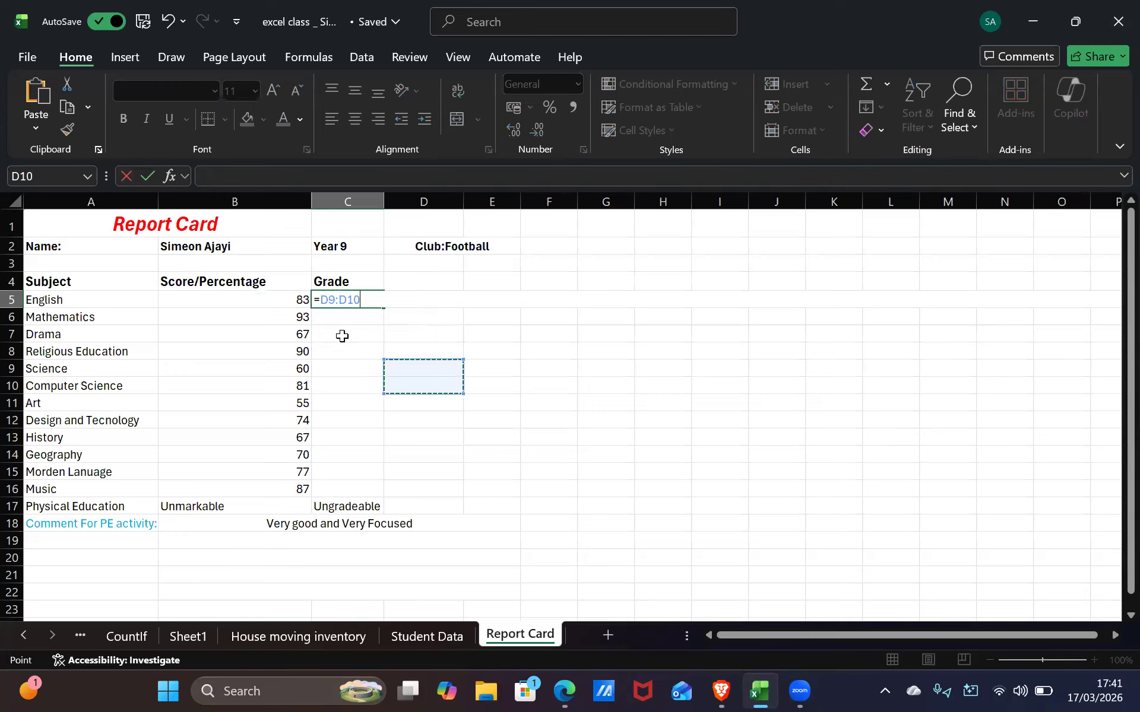
pyautogui.hotkey('ctrl', 'z')
pyautogui.hotkey('ctrl', 'z')
pyautogui.hotkey('ctrl', 'z')
pyautogui.hotkey('ctrl', 'z')
pyautogui.press('BackSpace')
pyautogui.press('BackSpace')
pyautogui.press('BackSpace')
pyautogui.press('BackSpace')
pyautogui.press('BackSpace')
pyautogui.press('BackSpace')
pyautogui.press('BackSpace')
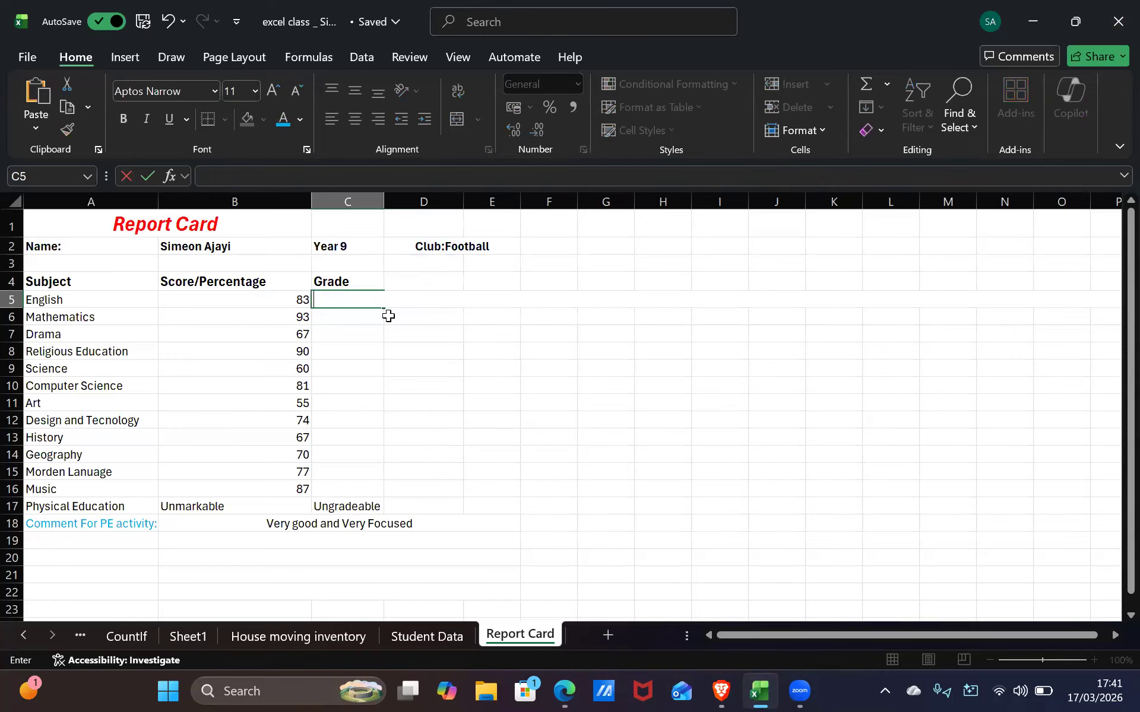
pyautogui.write('=')
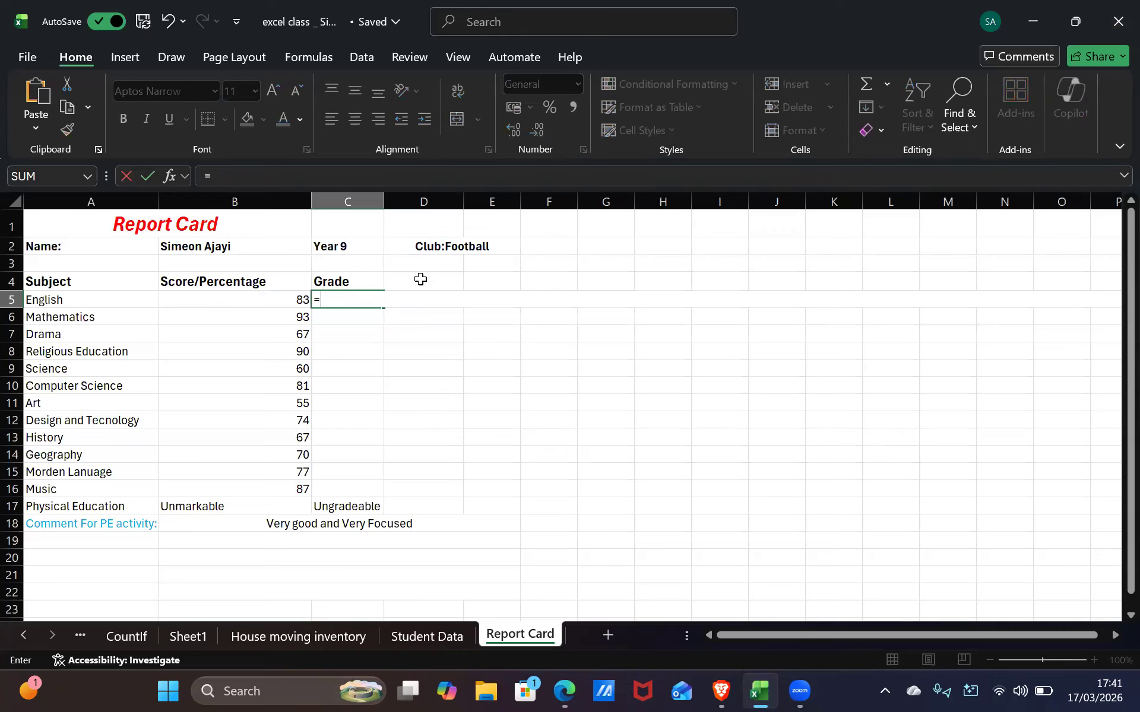
pyautogui.click(390, 344)
pyautogui.click(328, 284)
pyautogui.press('BackSpace')
pyautogui.press('BackSpace')
pyautogui.press('BackSpace')
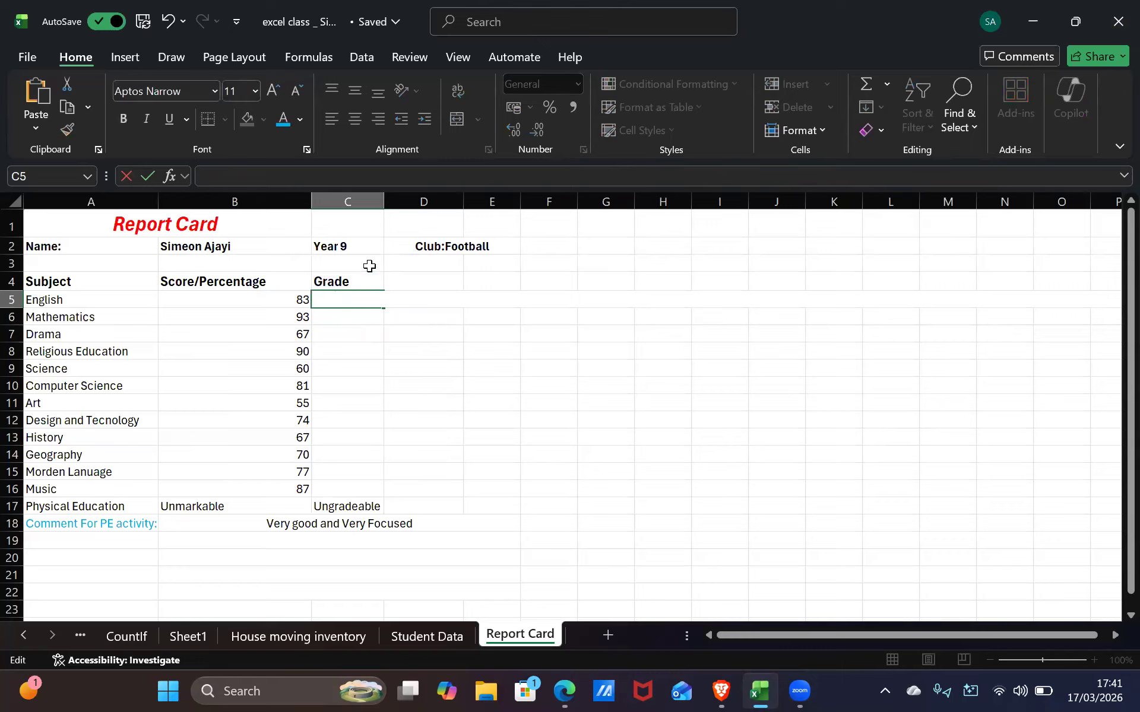
pyautogui.hotkey('ctrl', 'z')
pyautogui.hotkey('ctrl', 'z')
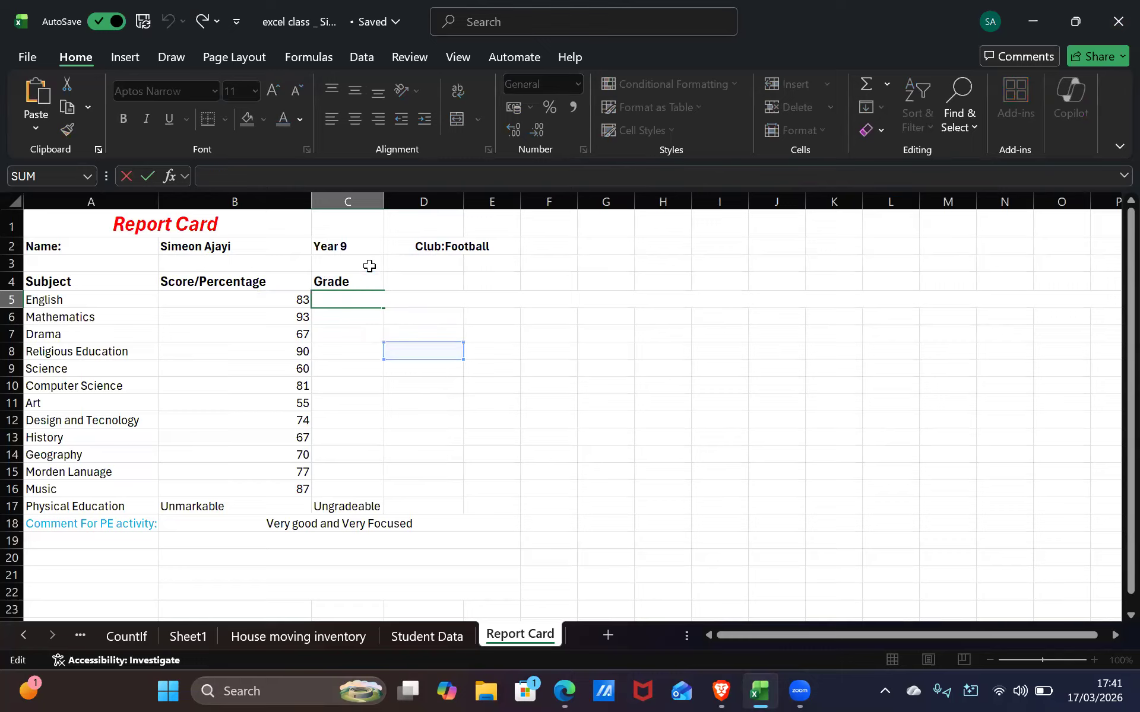
pyautogui.click(376, 417)
pyautogui.doubleClick(347, 302)
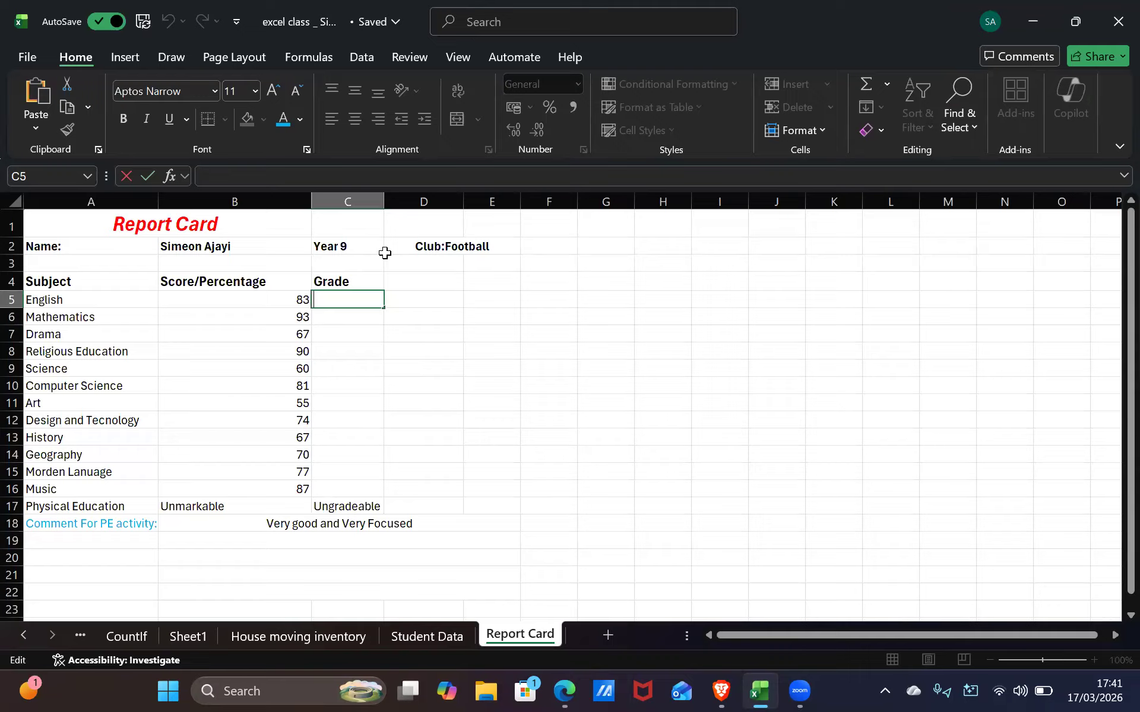
# Undo and redo until C5's nested grading formula is restored
pyautogui.click(415, 328)
pyautogui.click(409, 309)
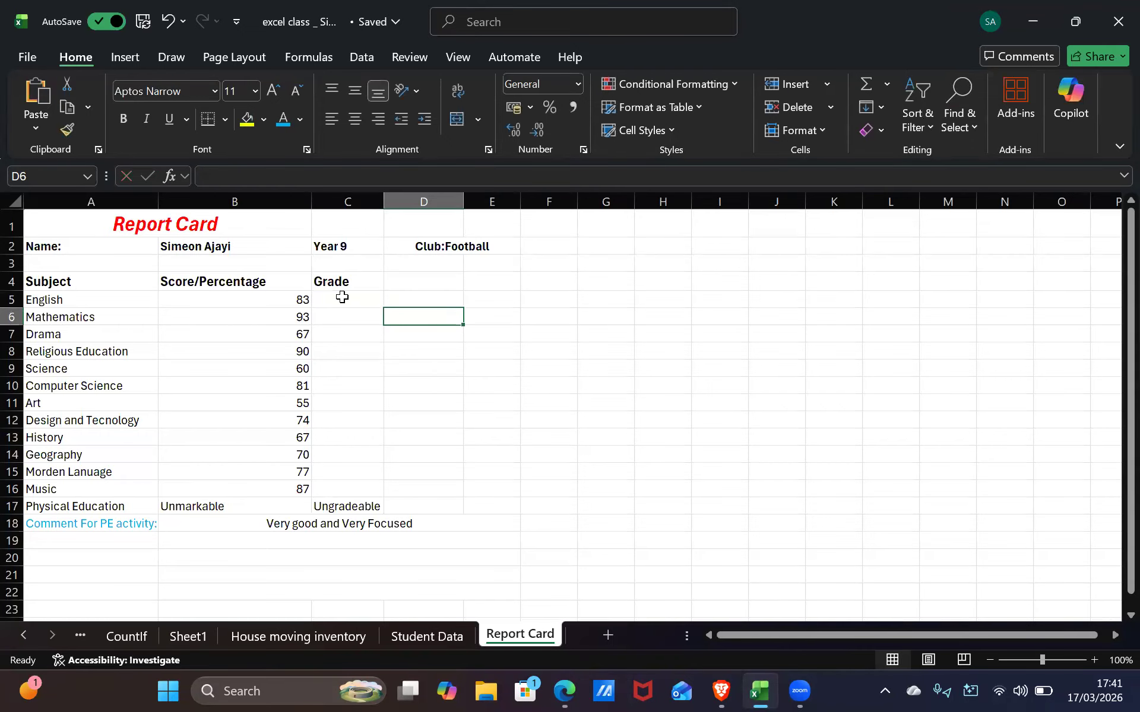
pyautogui.click(342, 297)
pyautogui.hotkey('ctrl', 'z')
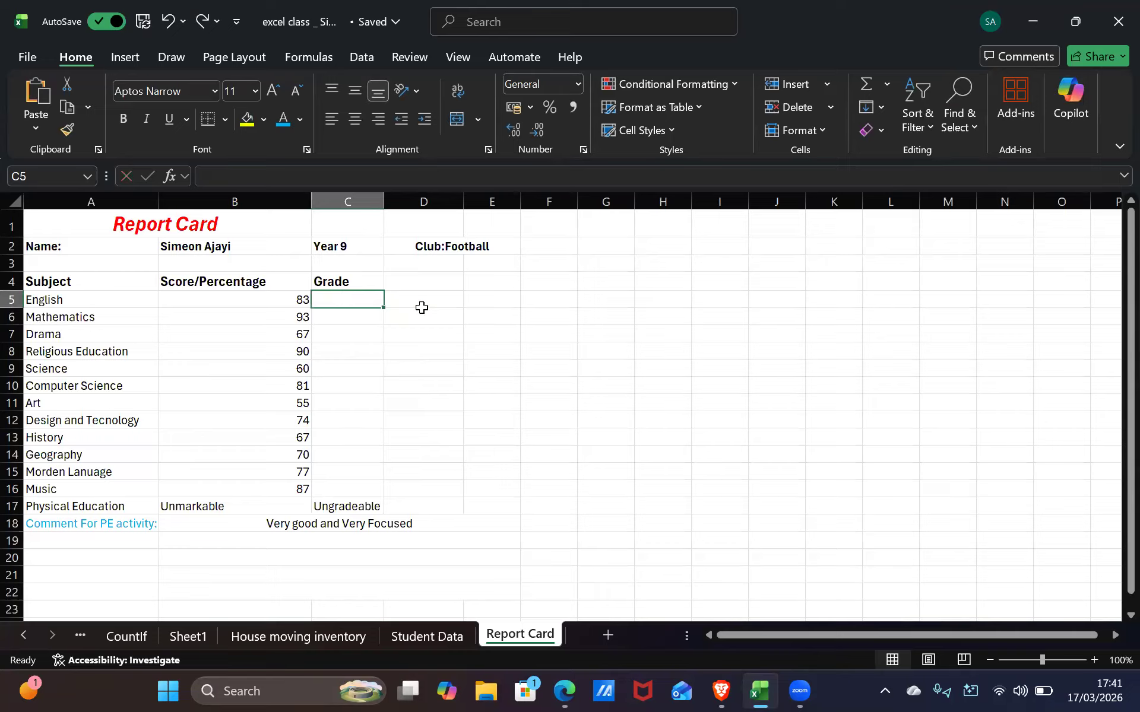
pyautogui.click(422, 304)
pyautogui.hotkey('ctrl', 'y')
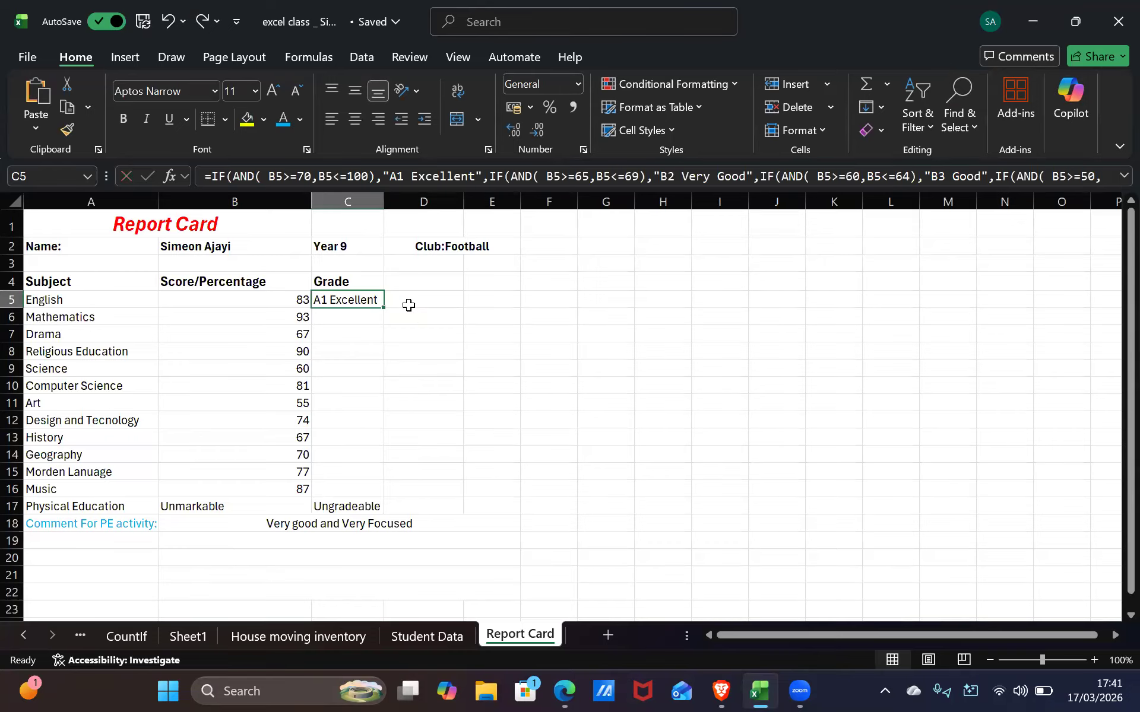
pyautogui.click(425, 329)
pyautogui.click(327, 300)
# Paste the grading formula into C6, then undo an accidental paste into C7
pyautogui.click(326, 313)
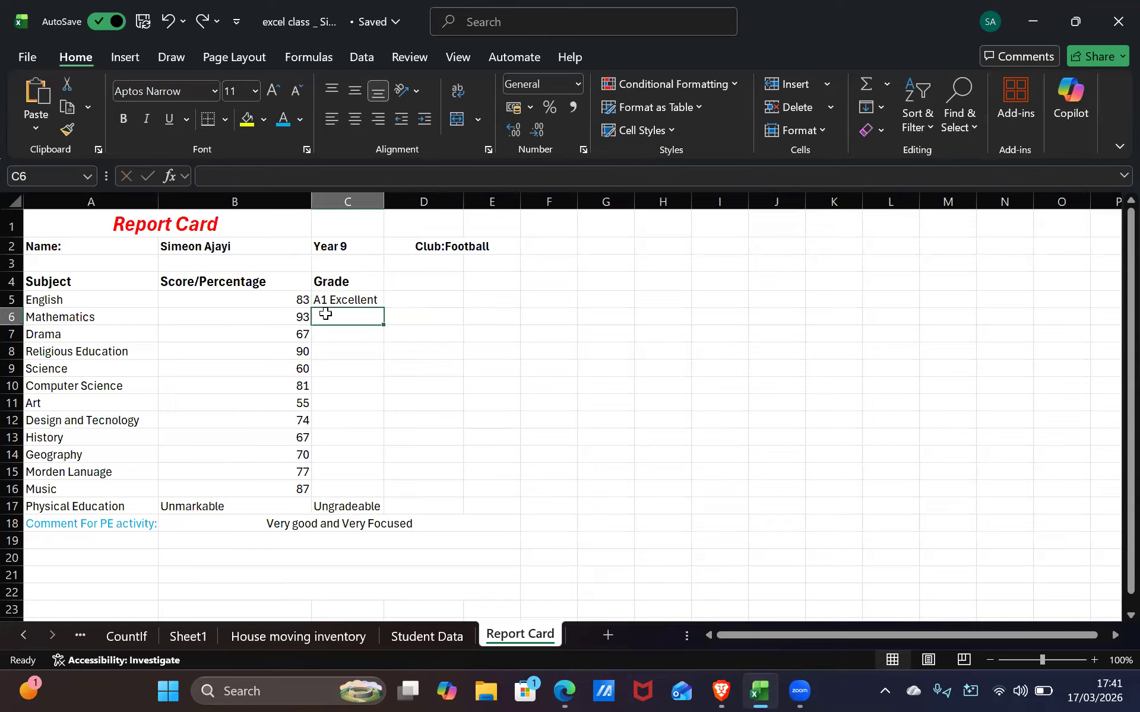
pyautogui.press('F2')
pyautogui.hotkey('ctrl', 'v')
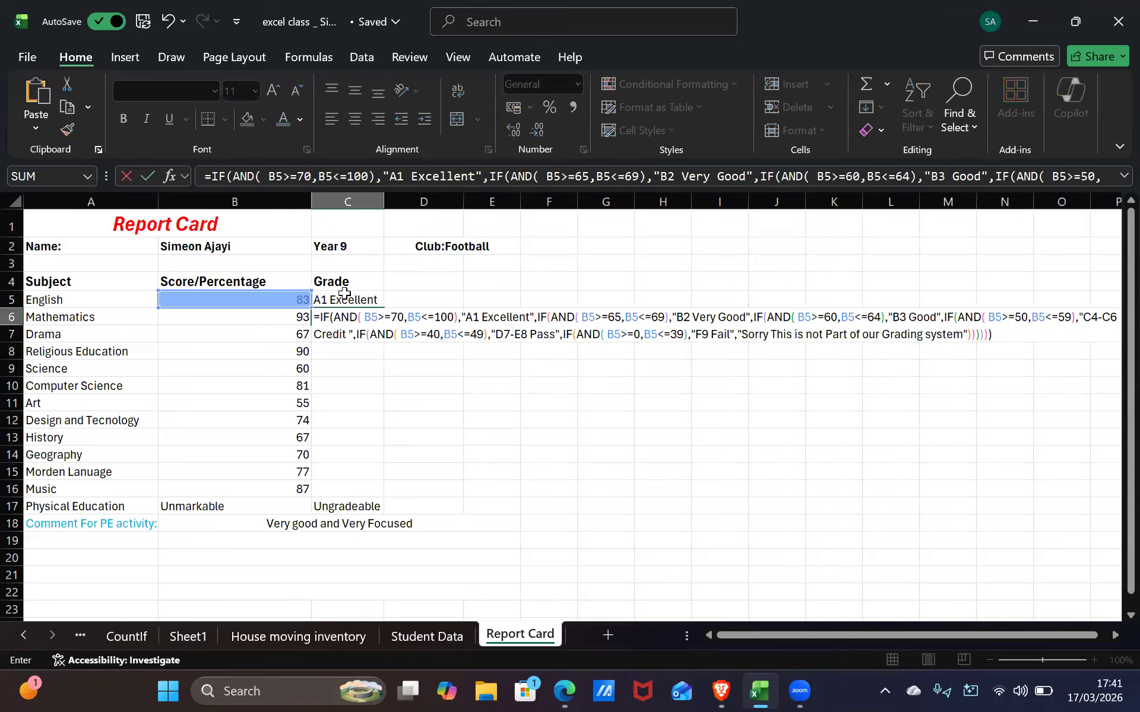
pyautogui.press('Return')
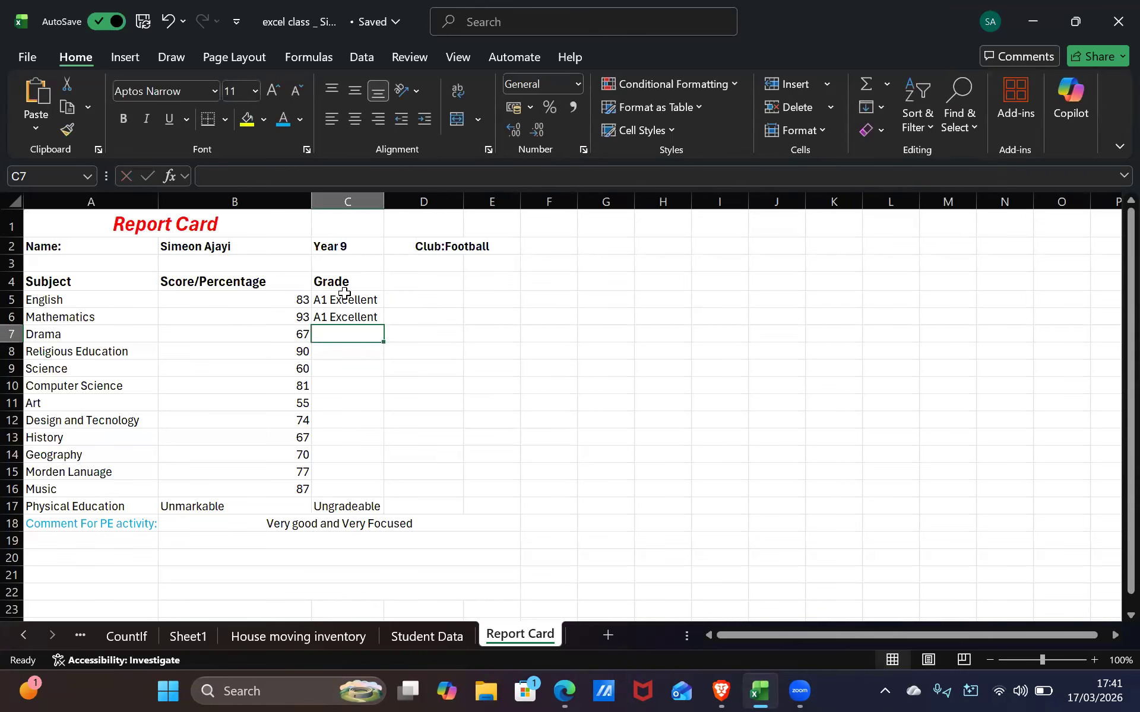
pyautogui.hotkey('ctrl', 'v')
pyautogui.press('Return')
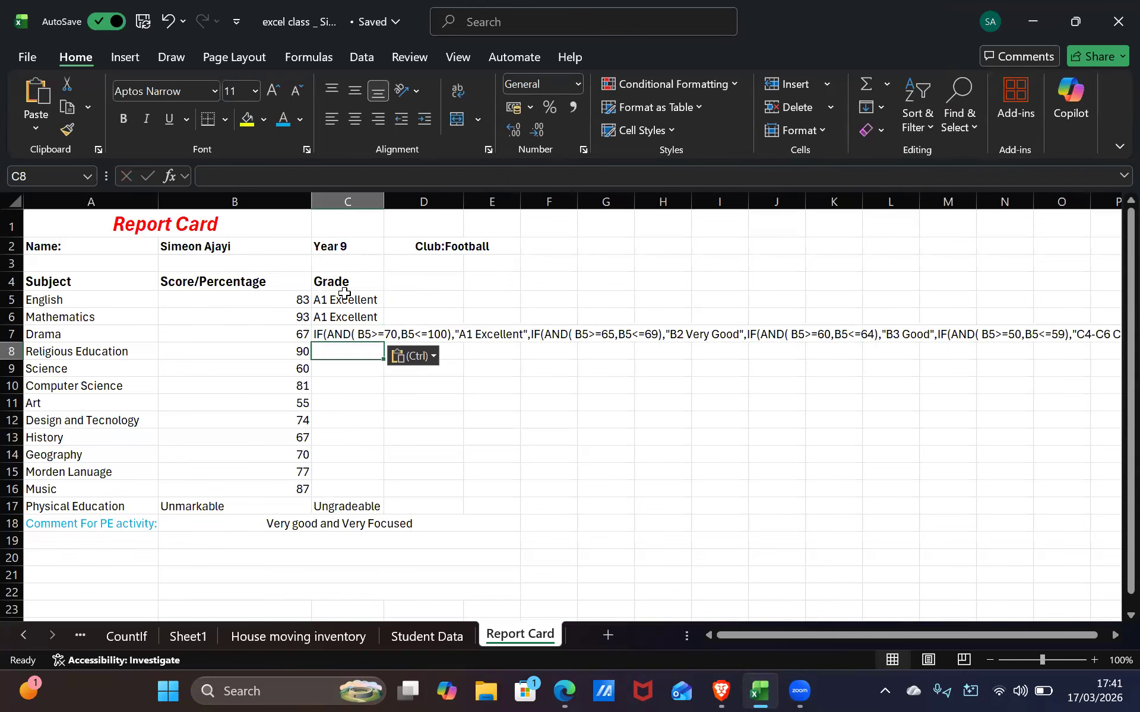
pyautogui.click(480, 334)
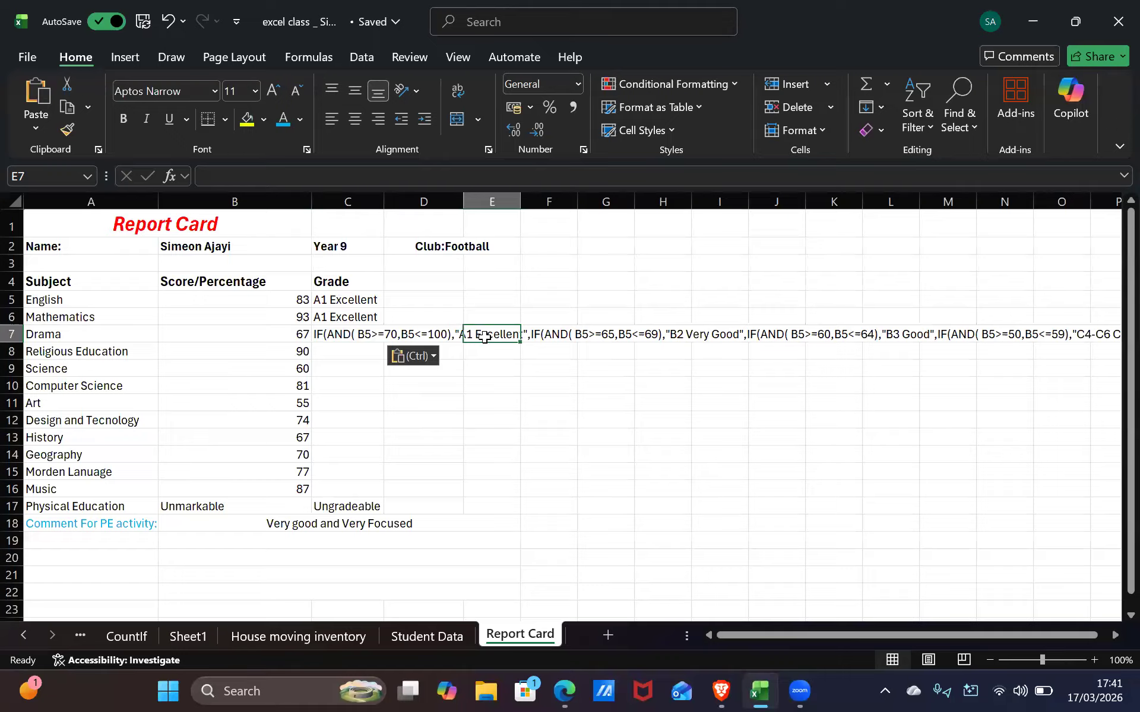
pyautogui.click(364, 334)
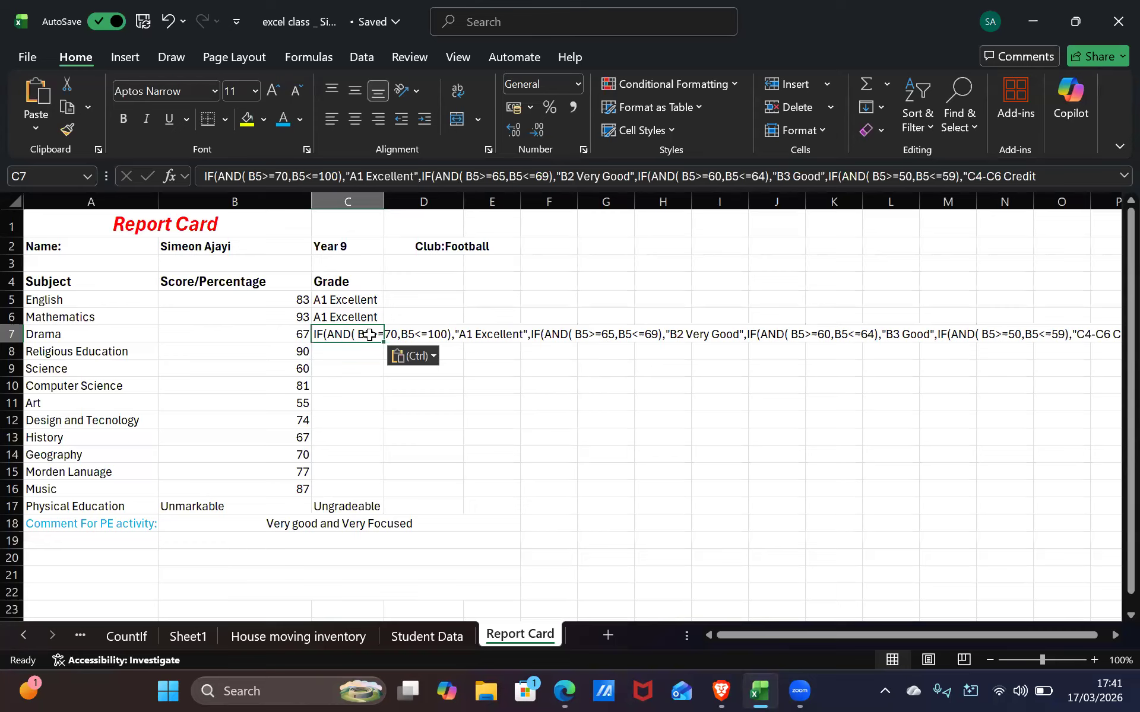
pyautogui.hotkey('ctrl', 'z')
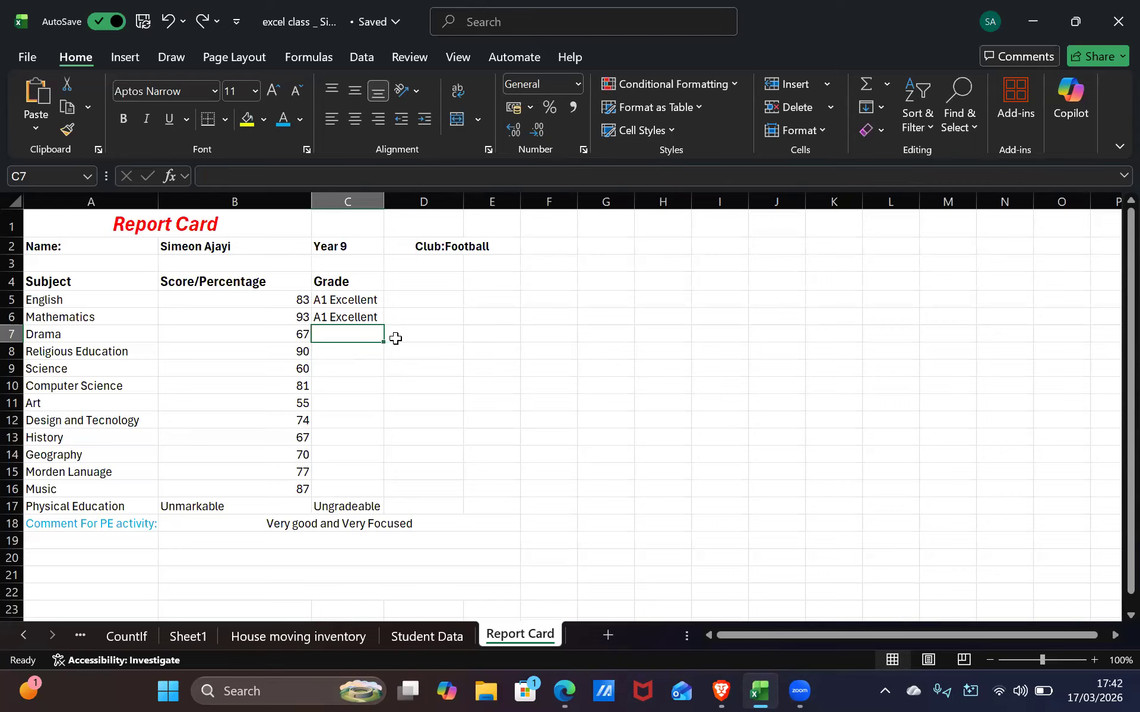
# Open C6's formula and change the first condition B5>=70 to B6>=70
pyautogui.click(344, 317)
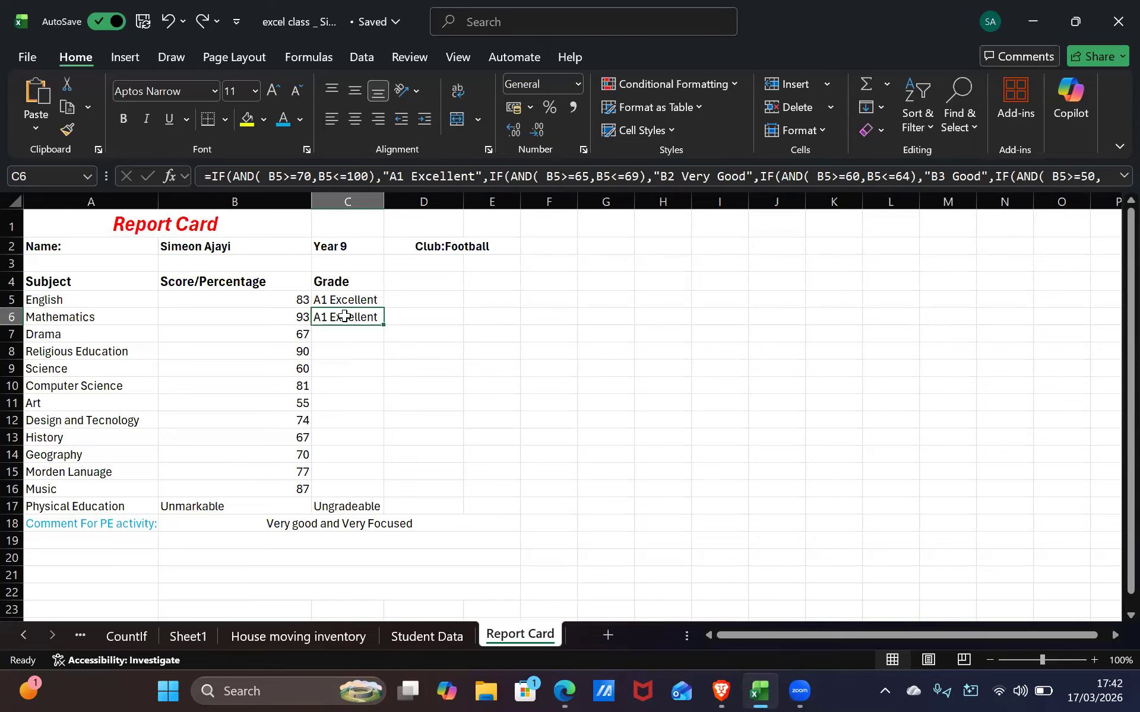
pyautogui.doubleClick(345, 316)
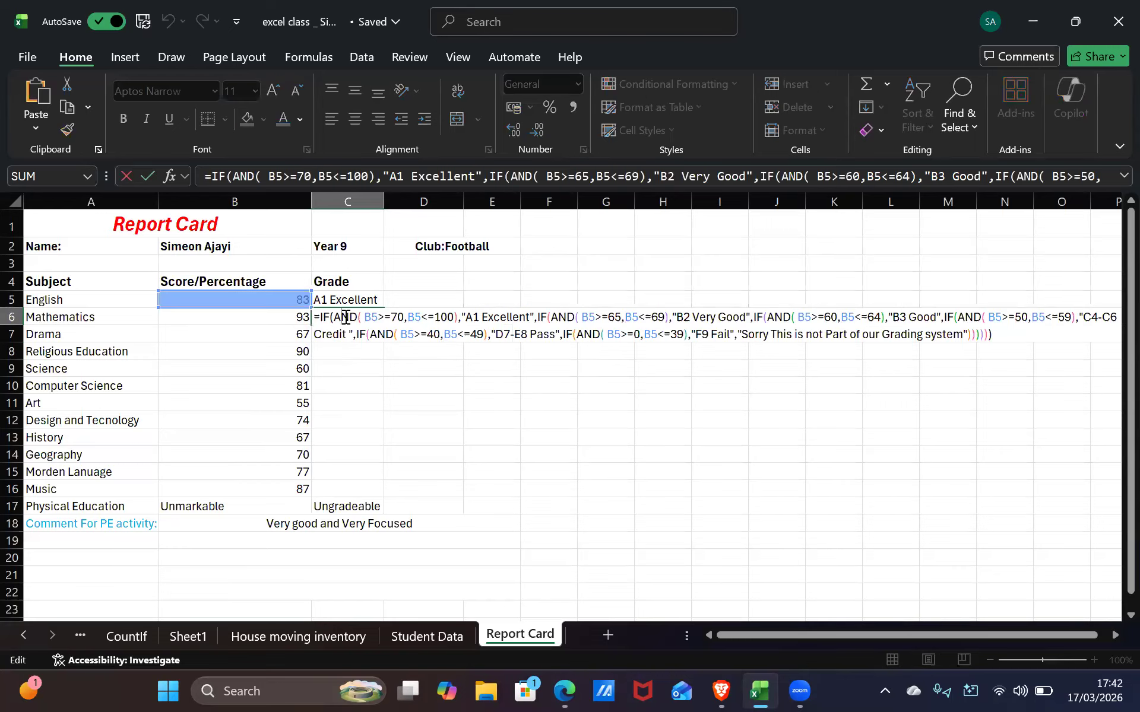
pyautogui.click(394, 315)
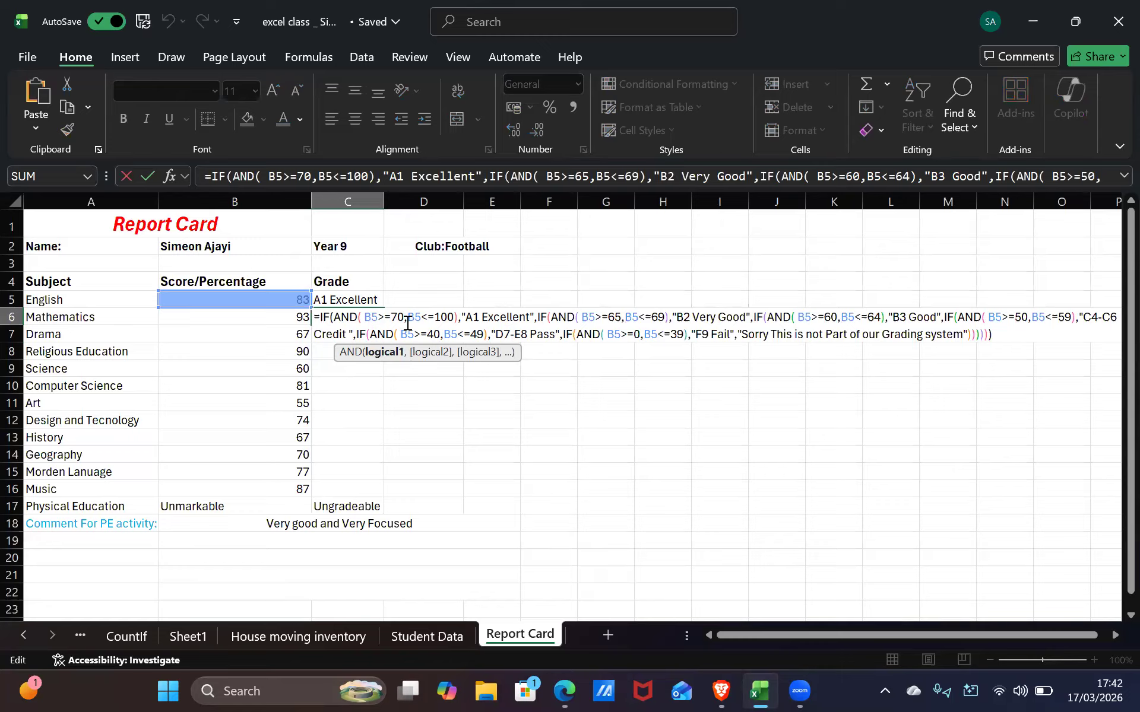
pyautogui.press('BackSpace')
pyautogui.write('6')
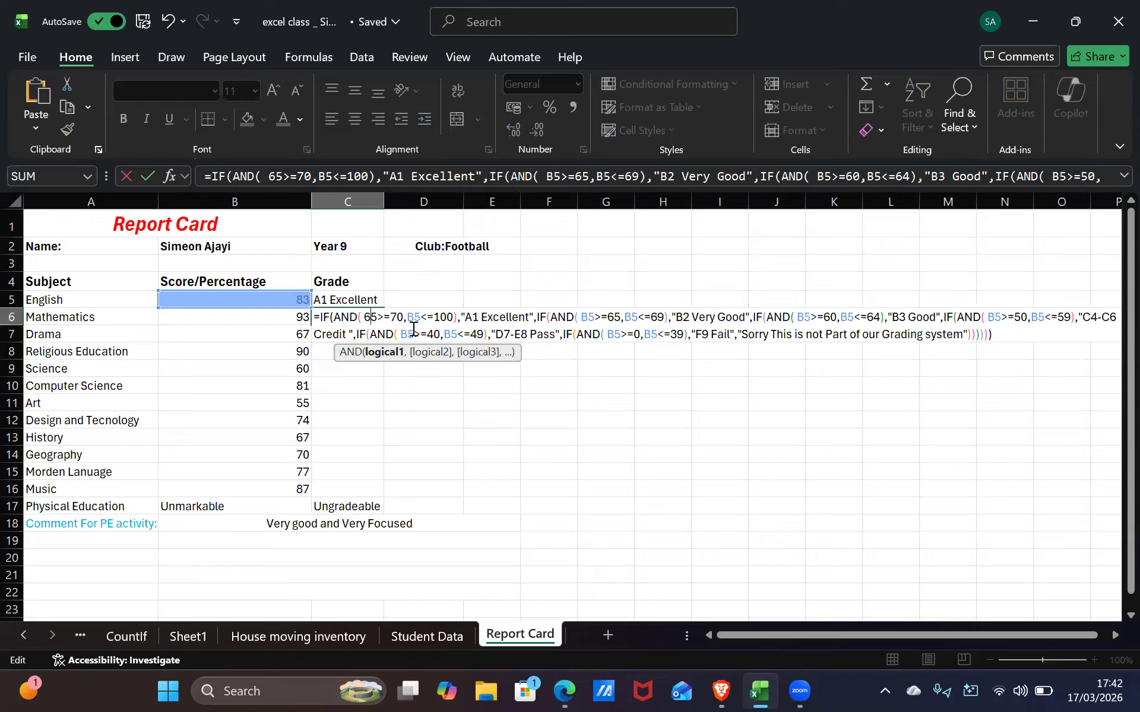
pyautogui.press('BackSpace')
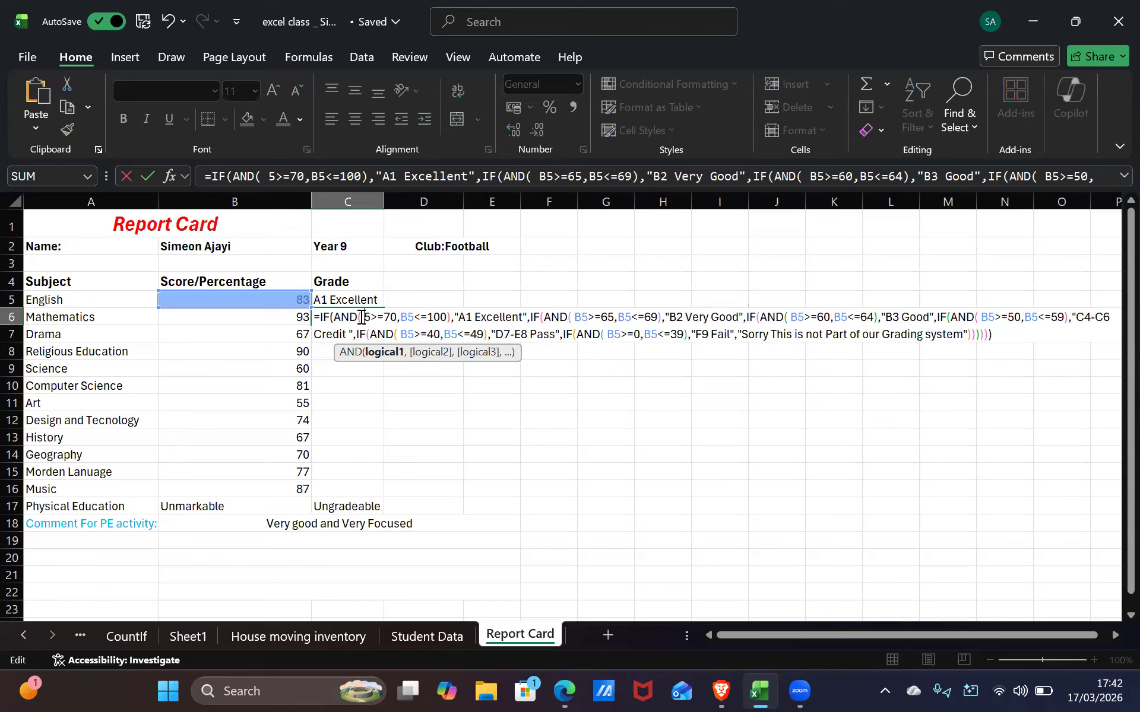
pyautogui.write('b')
pyautogui.press('BackSpace')
pyautogui.write('B')
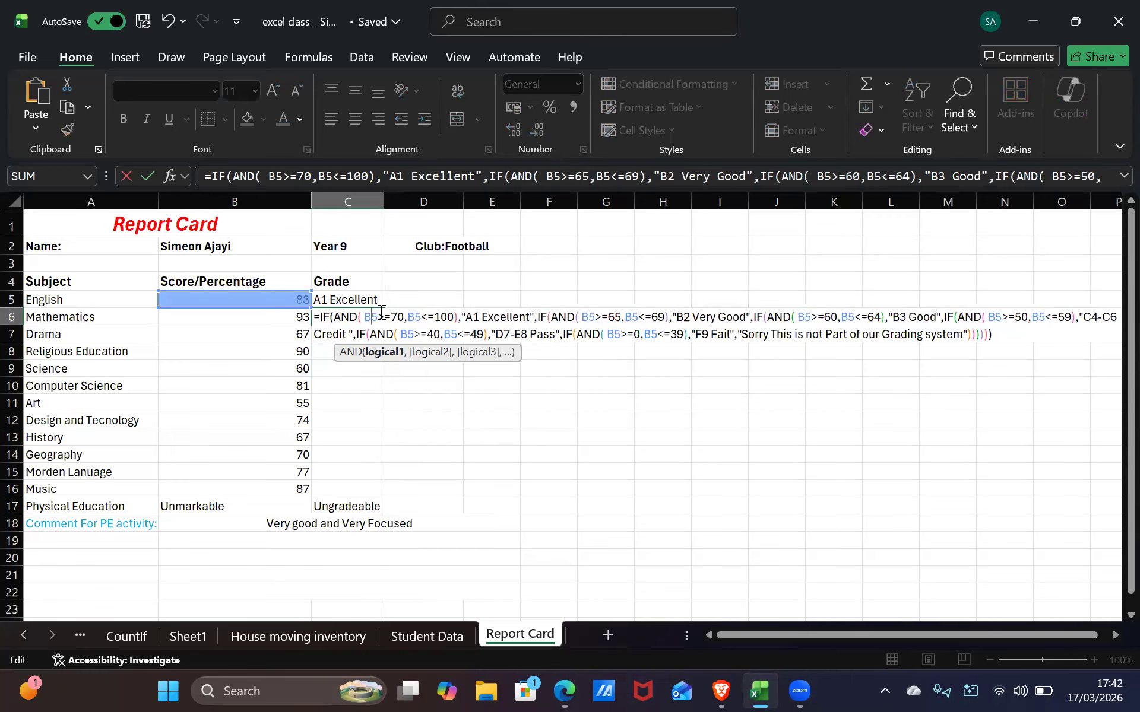
pyautogui.press('BackSpace')
pyautogui.write('6')
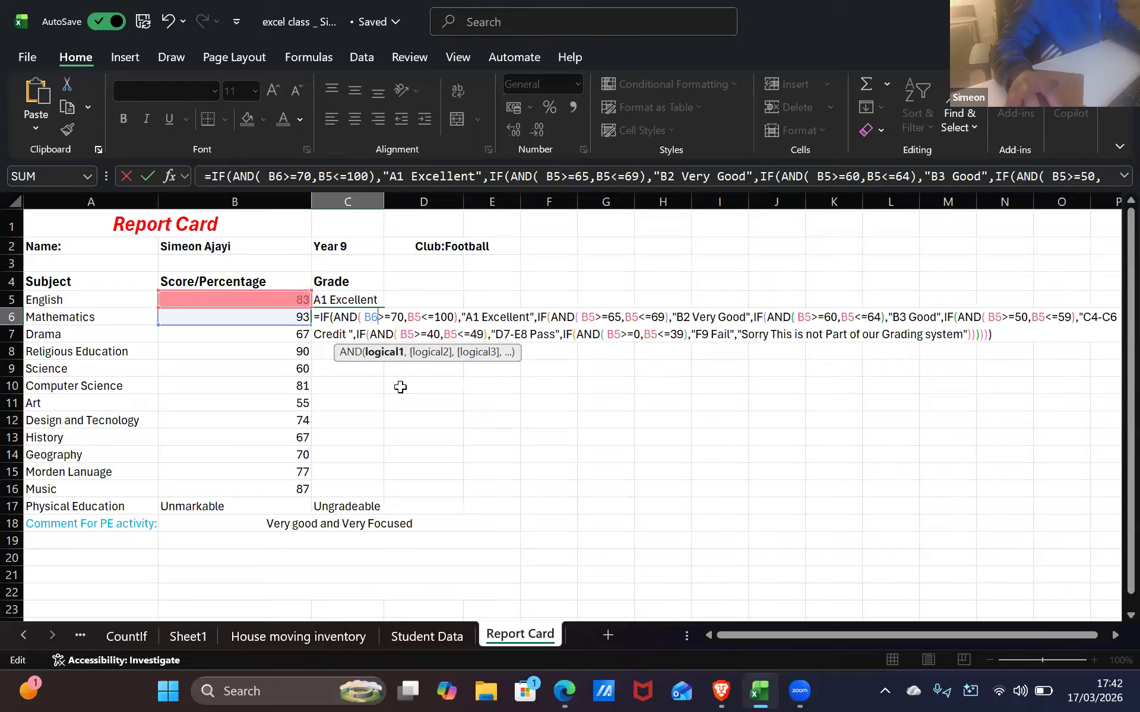
# Change B5<=100 to B6<=100 and the second AND's first reference to B6
pyautogui.click(422, 321)
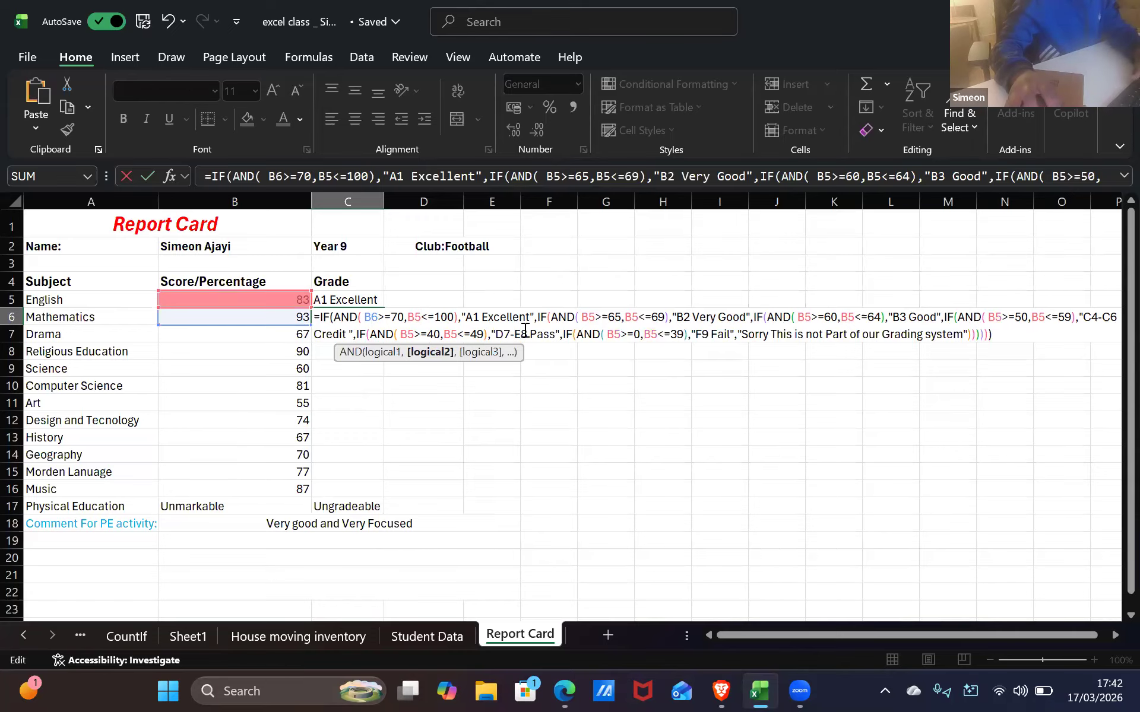
pyautogui.press('BackSpace')
pyautogui.write('6')
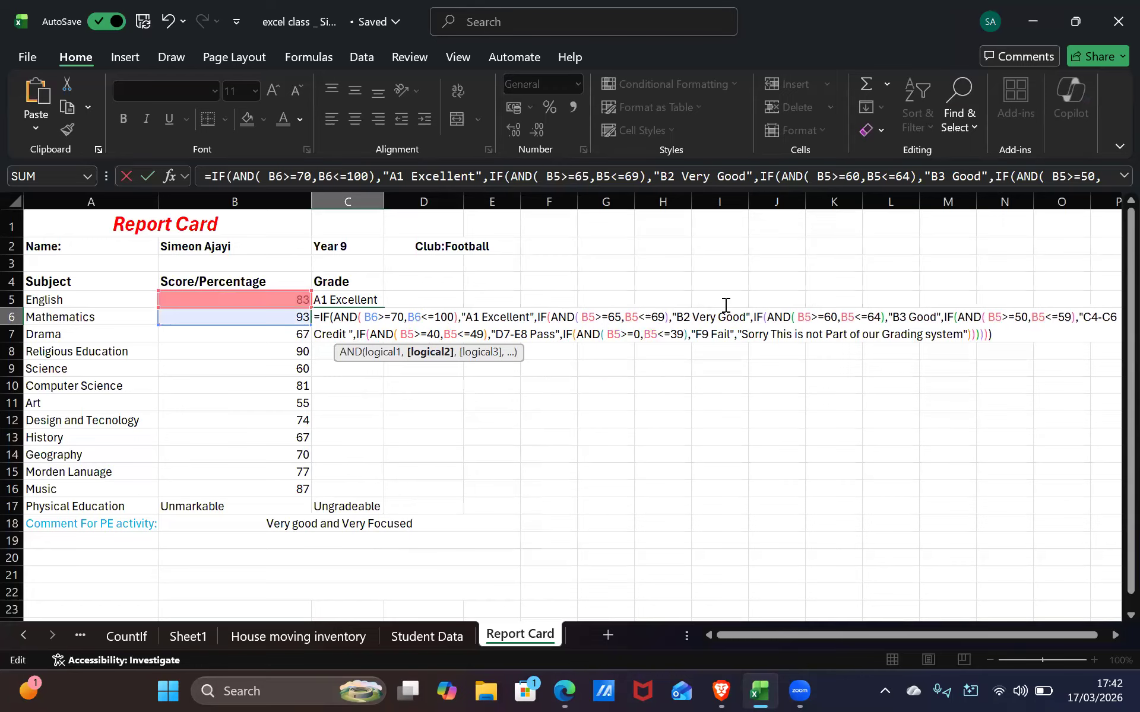
pyautogui.click(600, 321)
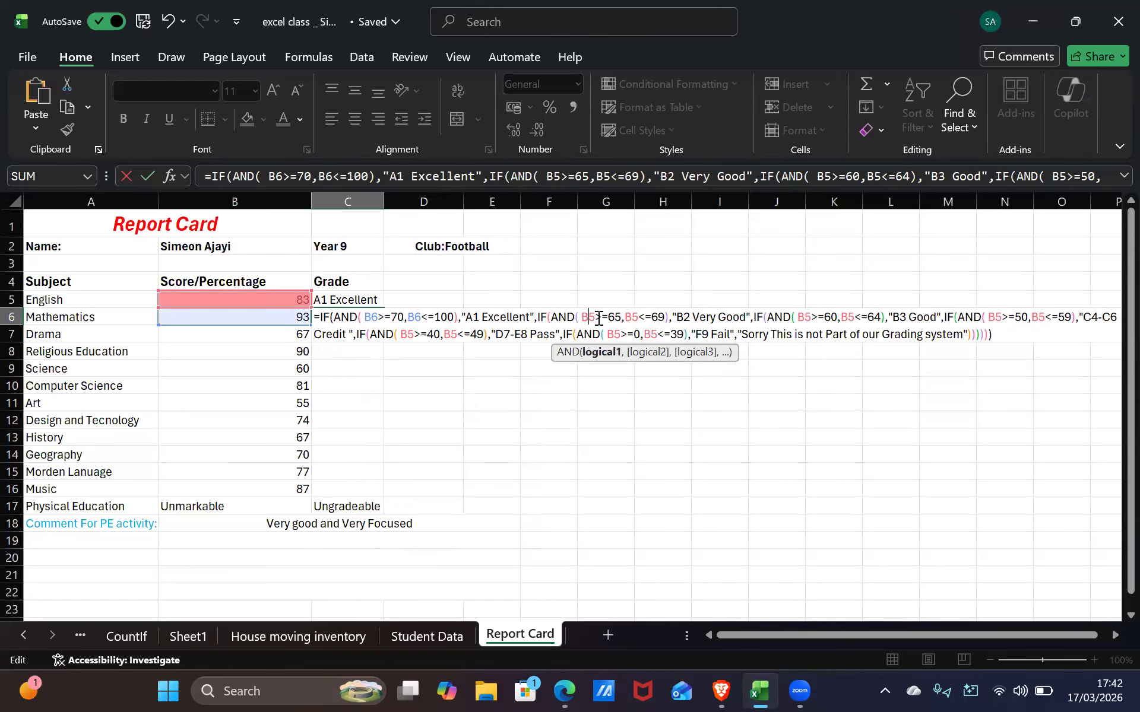
pyautogui.write('=')
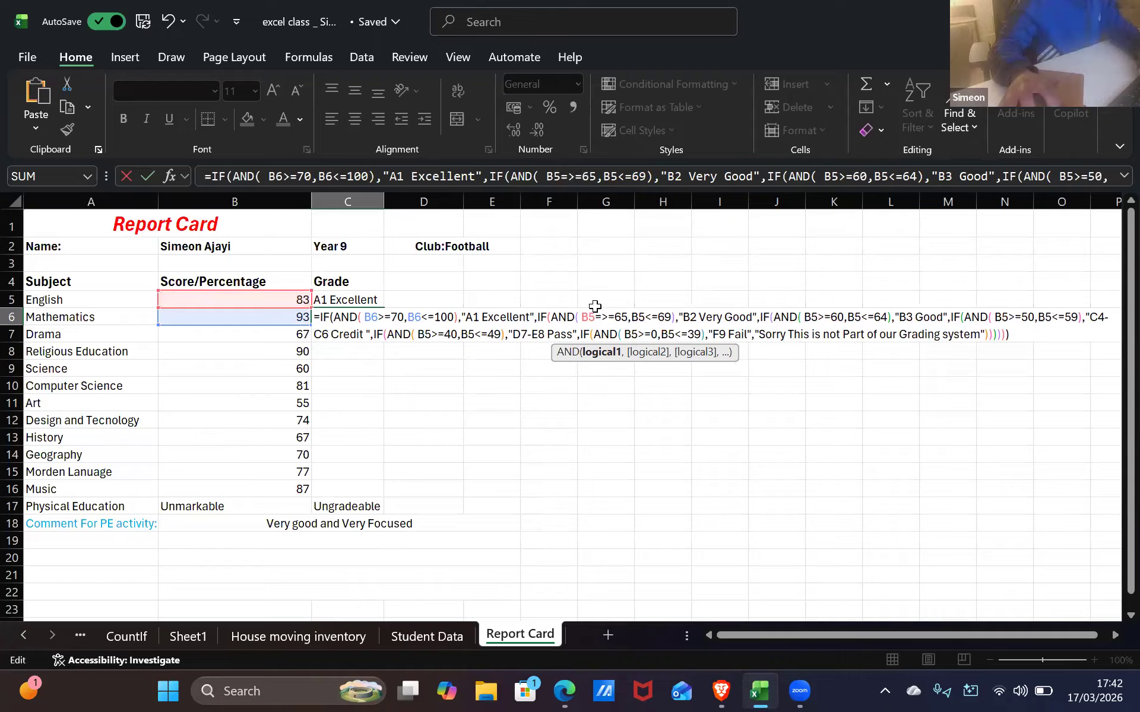
pyautogui.press('BackSpace')
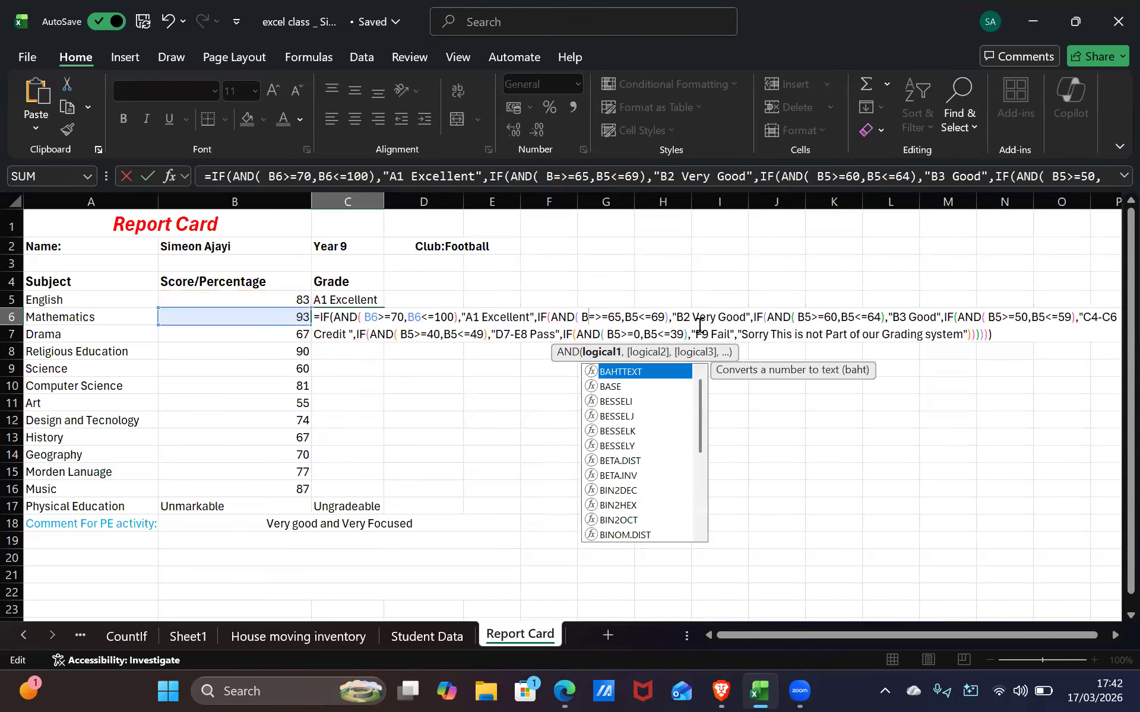
pyautogui.write('6')
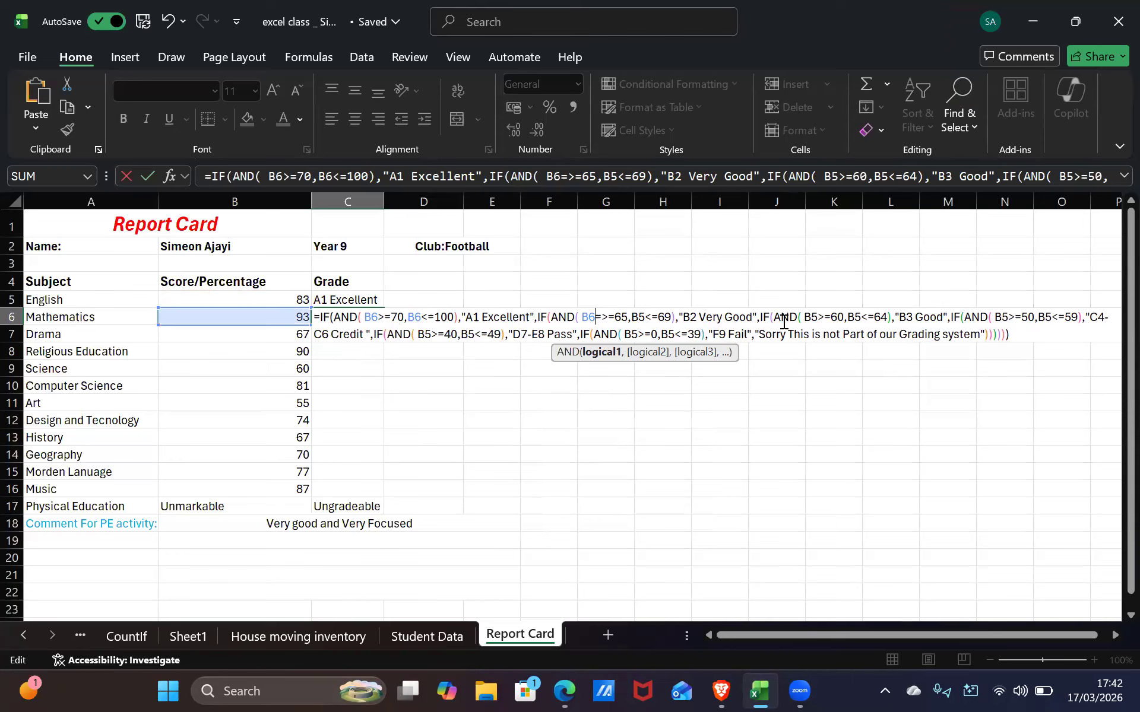
# Revert a mistaken edit to the B2 Very Good label and rework the <=69 reference
pyautogui.click(696, 317)
pyautogui.press('BackSpace')
pyautogui.write('6')
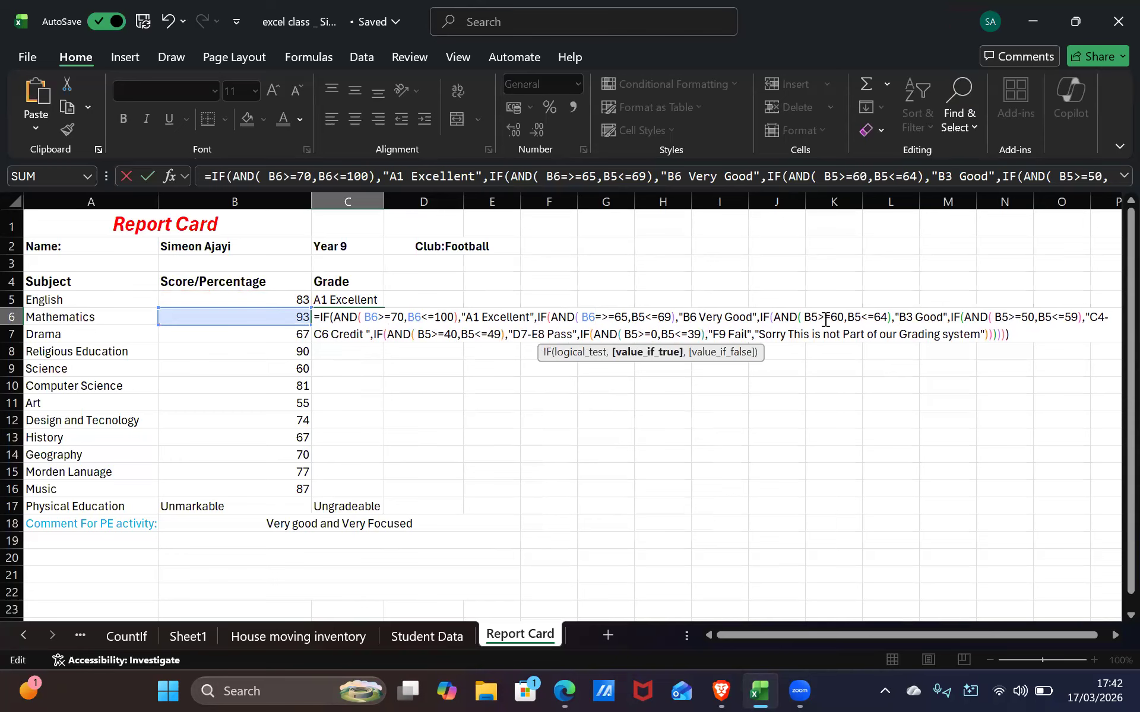
pyautogui.press('BackSpace')
pyautogui.press('BackSpace')
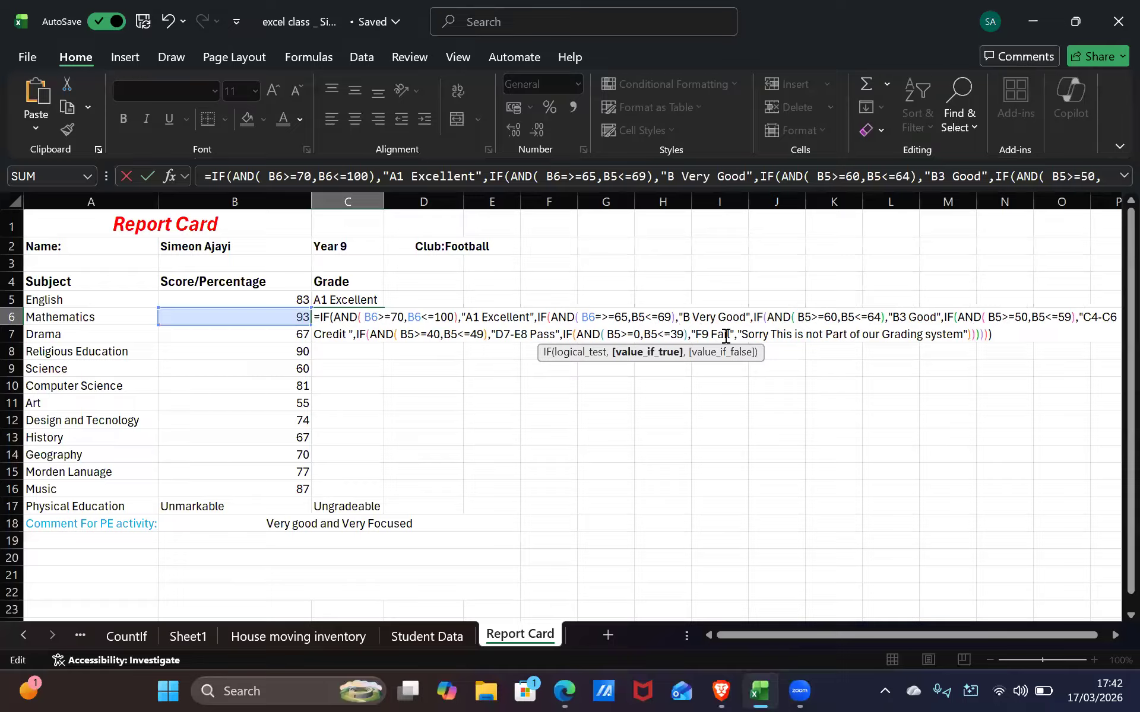
pyautogui.click(647, 315)
pyautogui.press('BackSpace')
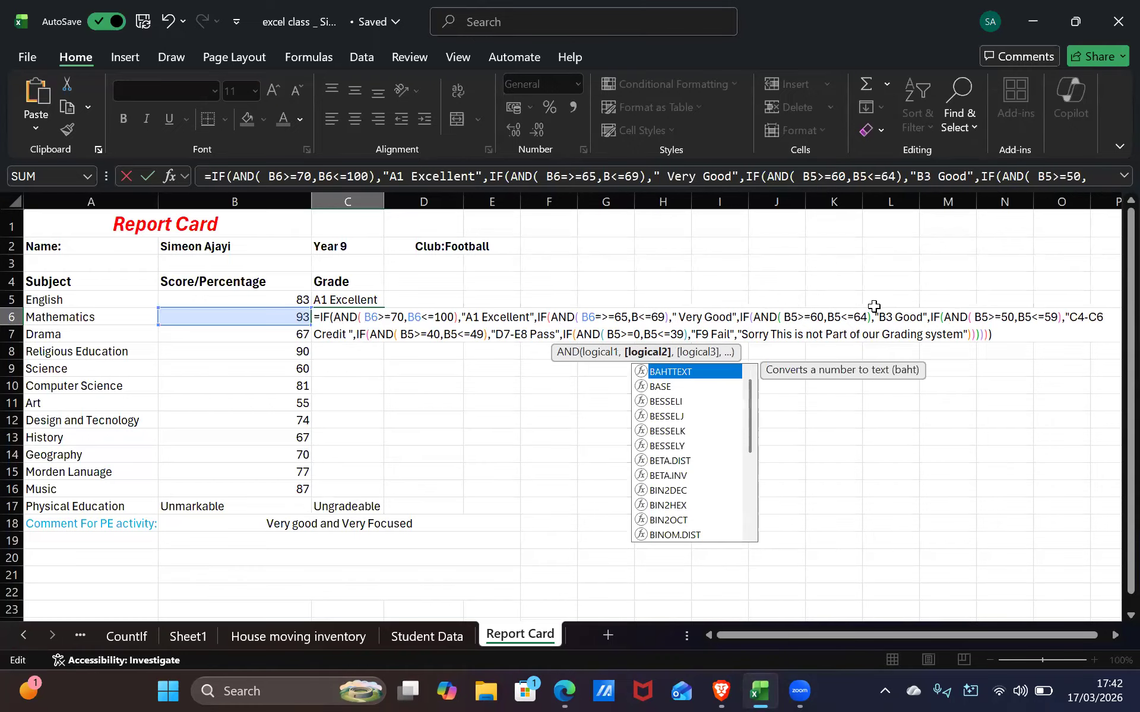
pyautogui.write('6')
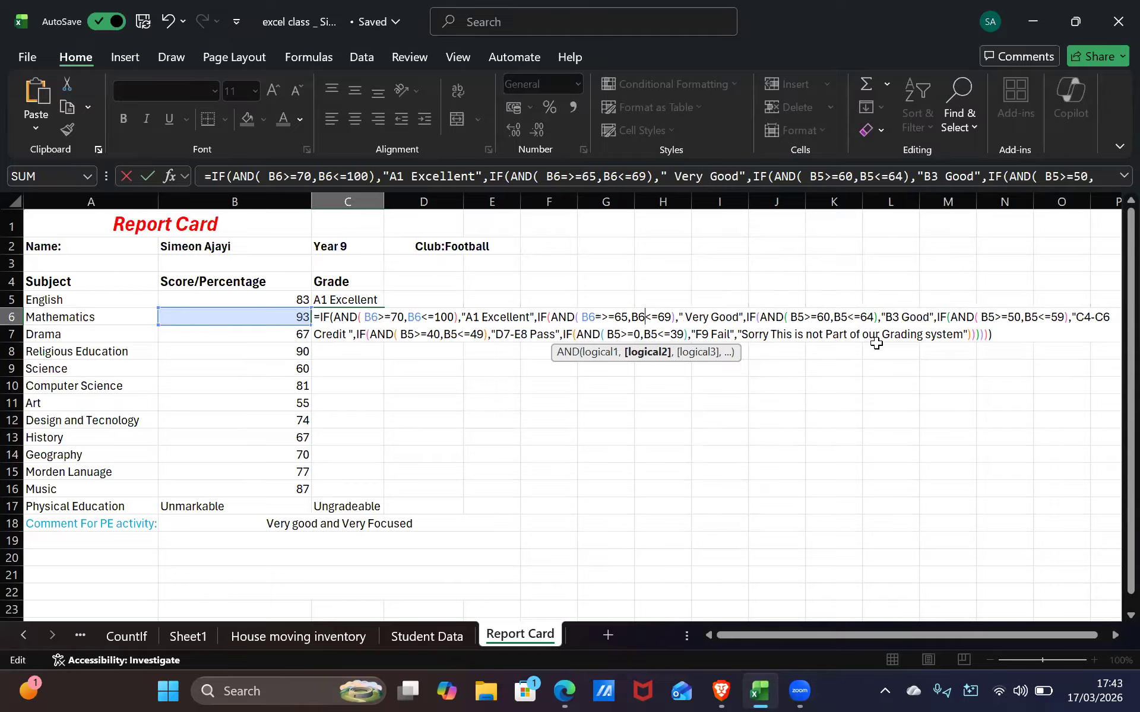
pyautogui.press('BackSpace')
pyautogui.press('BackSpace')
pyautogui.write('B5')
# Fix the 65–69 clause to test B6, removing the extra equals sign, and start changing B5>=60
pyautogui.click(631, 318)
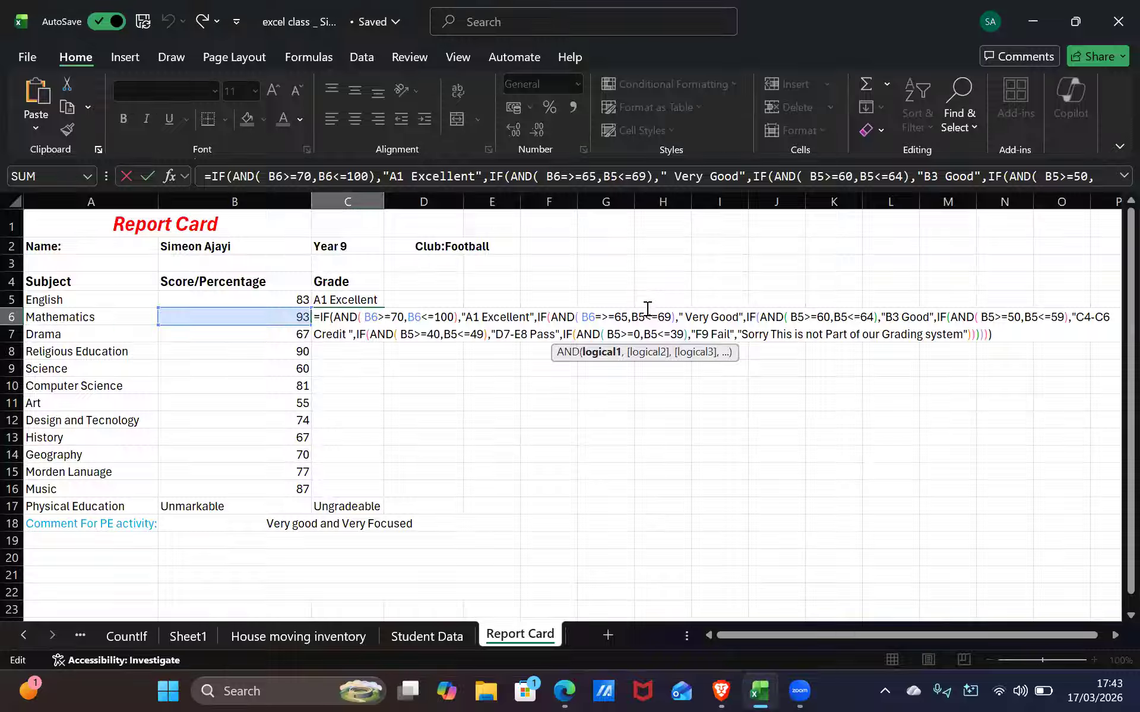
pyautogui.press('BackSpace')
pyautogui.moveTo(608, 316); pyautogui.dragTo(621, 315)
pyautogui.click(621, 316)
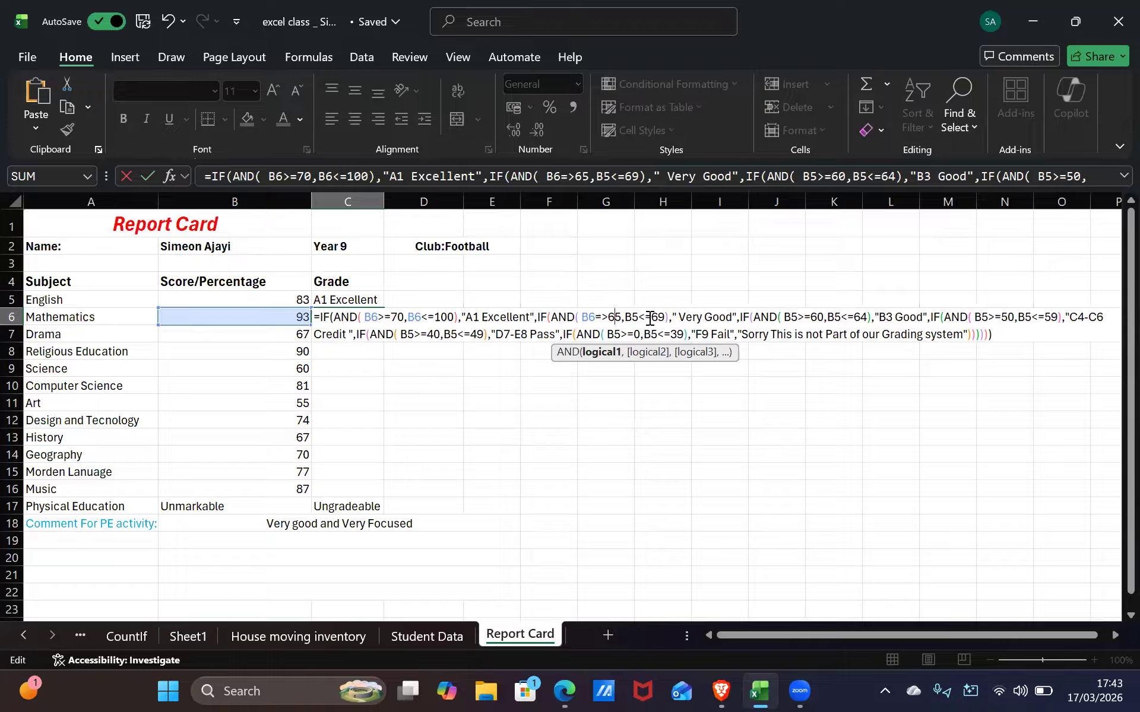
pyautogui.click(636, 316)
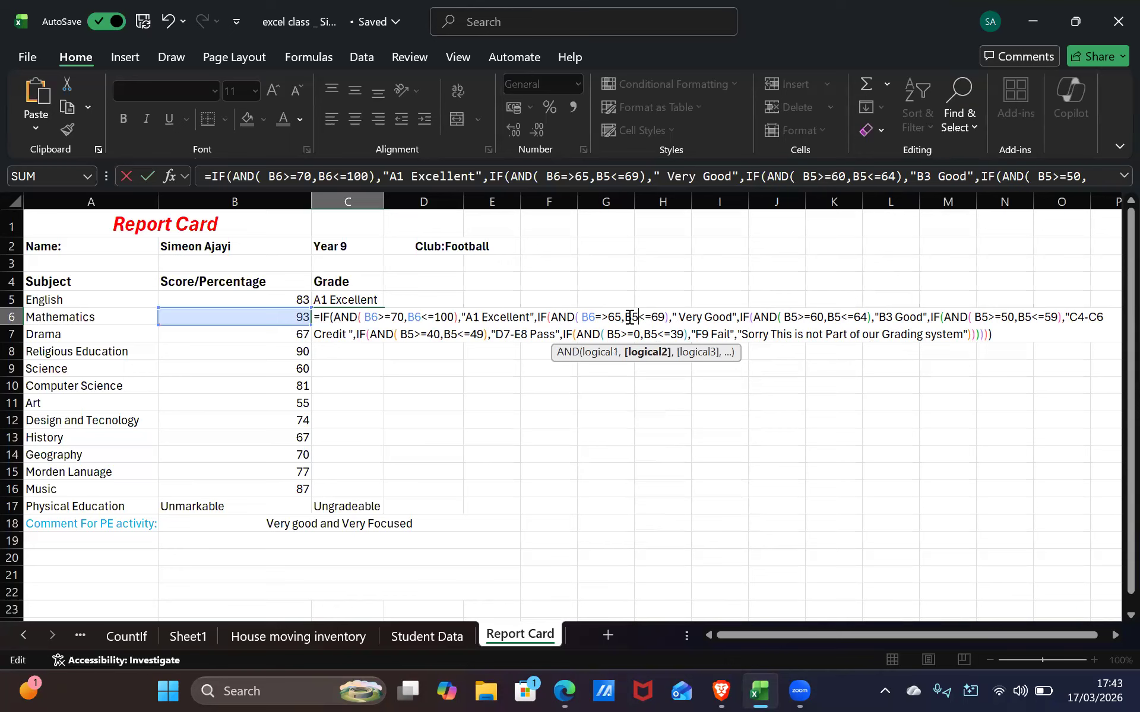
pyautogui.click(628, 316)
pyautogui.press('BackSpace')
pyautogui.press('BackSpace')
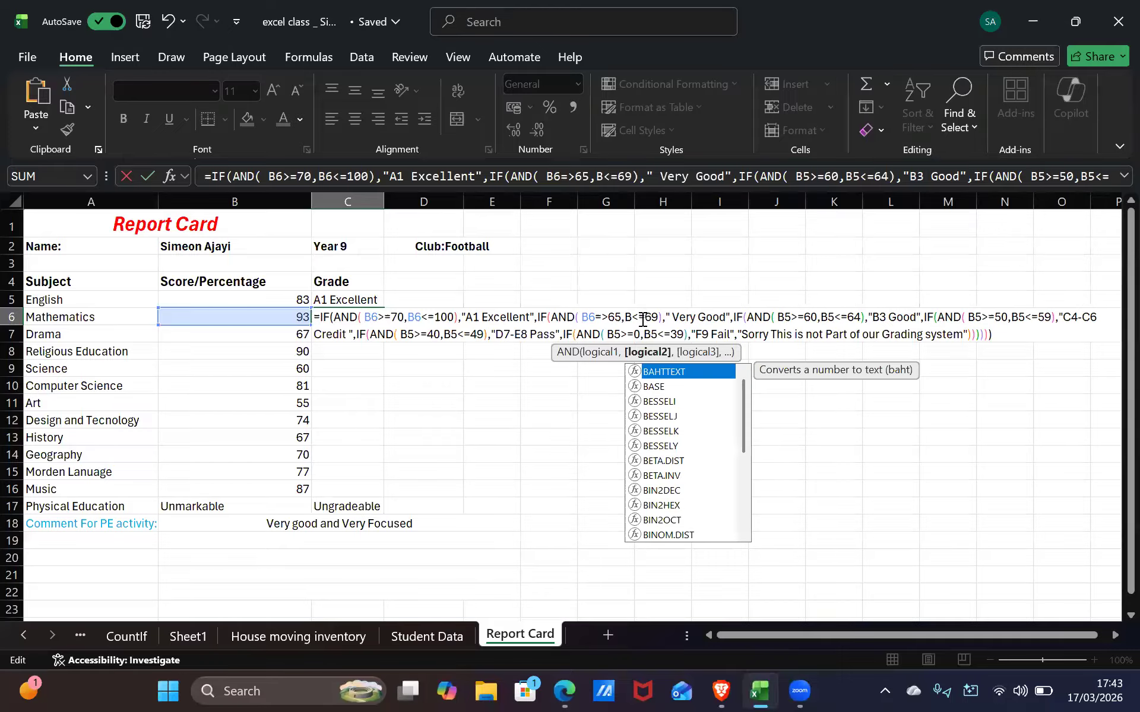
pyautogui.write('6')
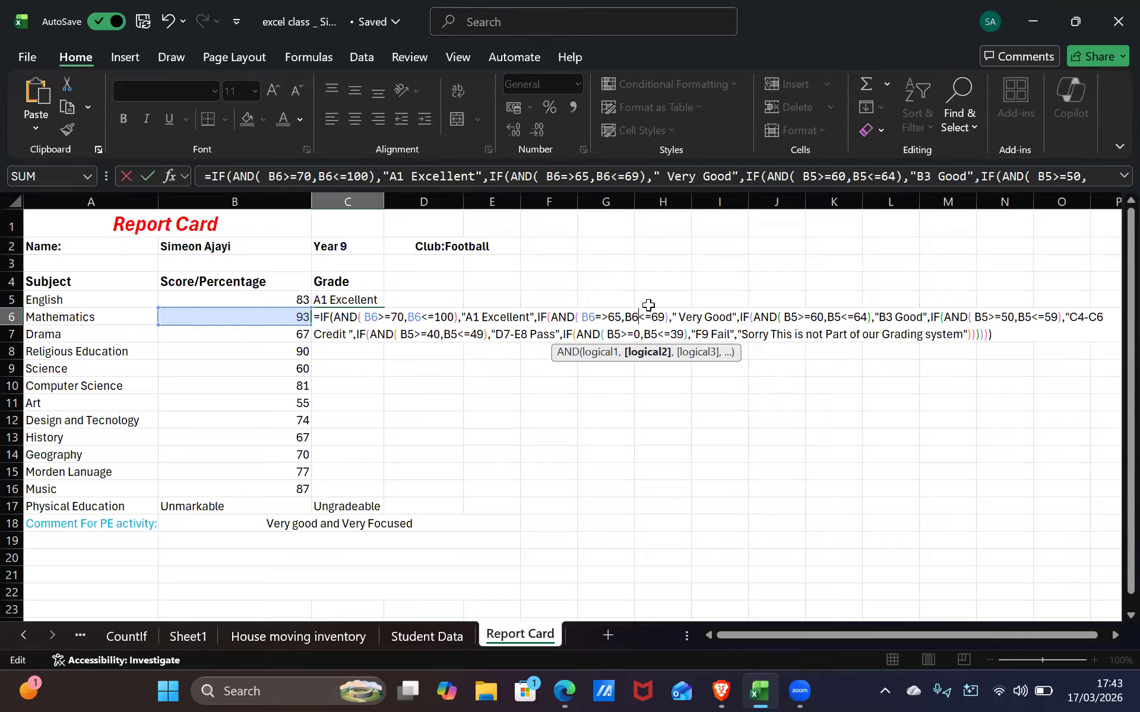
pyautogui.click(792, 316)
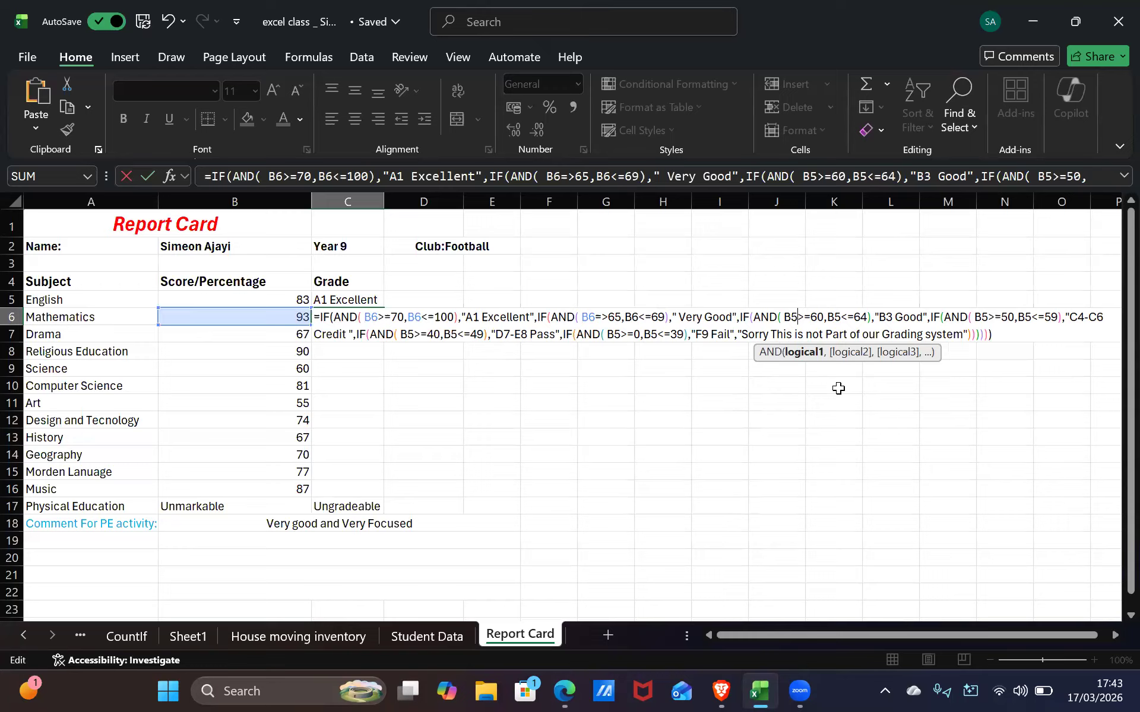
pyautogui.press('BackSpace')
# Change the B5 references in the <=64, >=50 and <=59 conditions to B6
pyautogui.write('6')
pyautogui.click(840, 317)
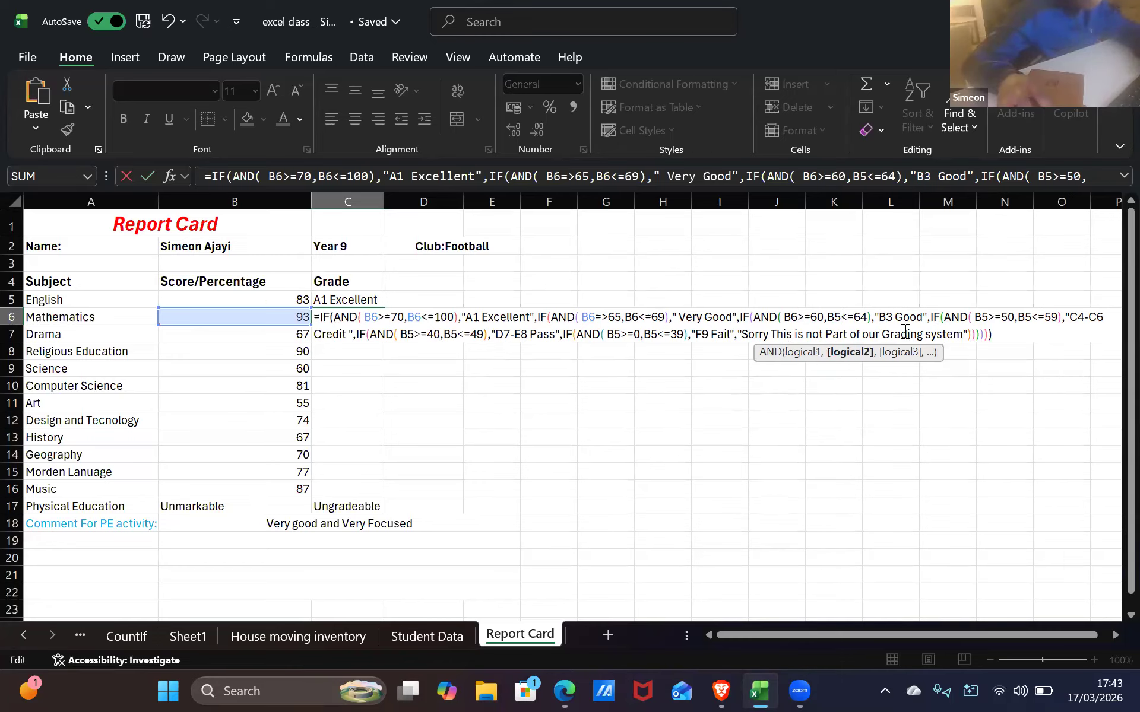
pyautogui.press('BackSpace')
pyautogui.write('6')
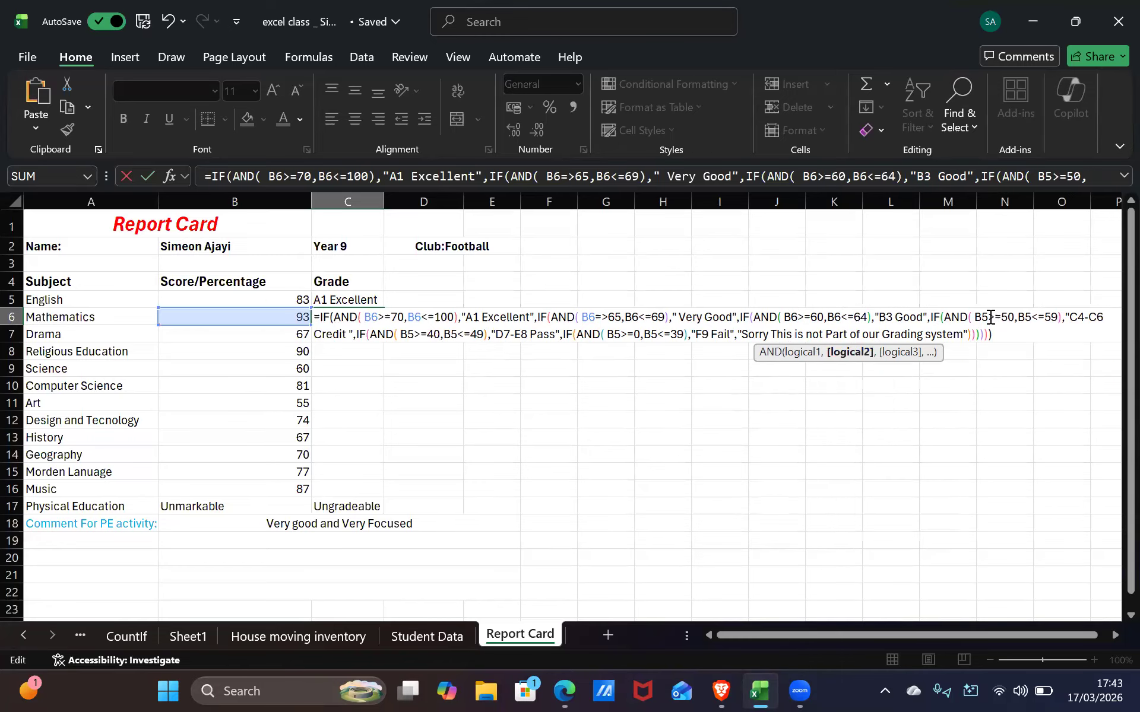
pyautogui.click(984, 318)
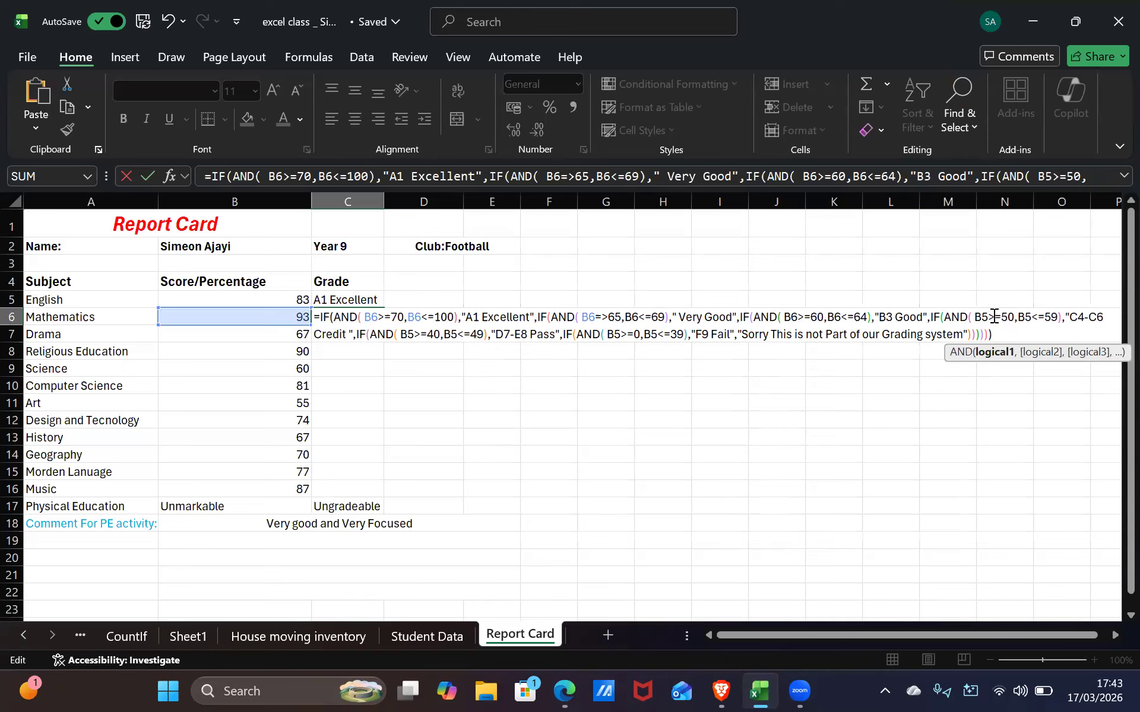
pyautogui.press('BackSpace')
pyautogui.write('6')
pyautogui.click(1031, 318)
pyautogui.press('BackSpace')
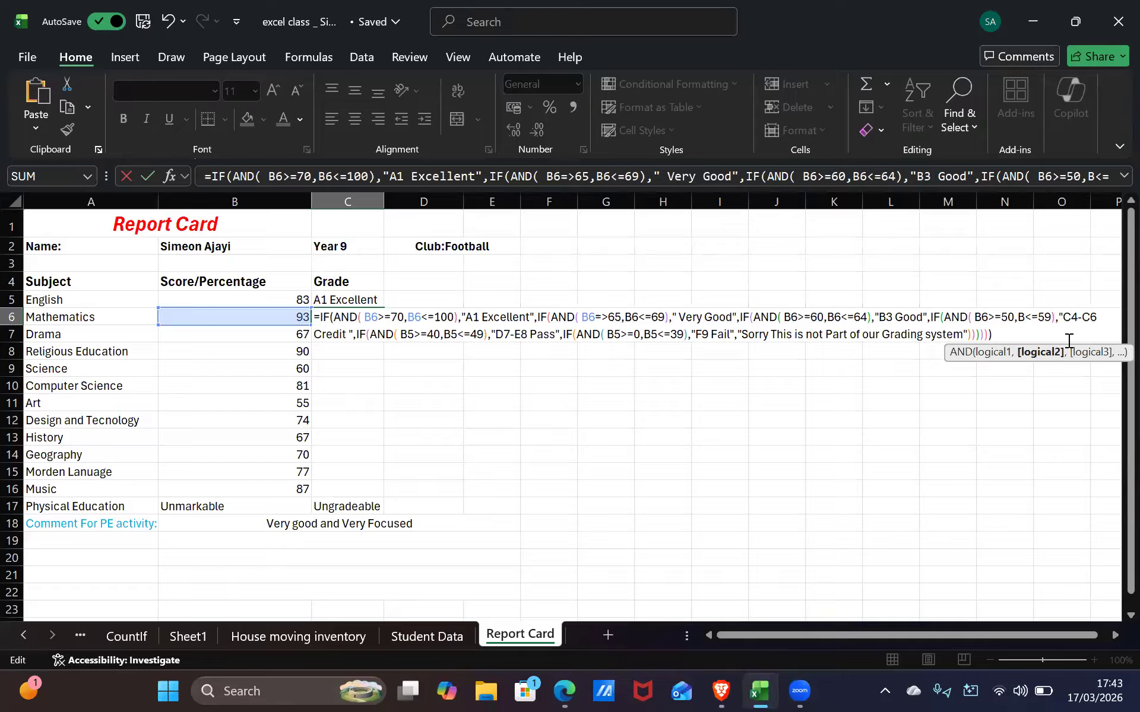
pyautogui.write('6')
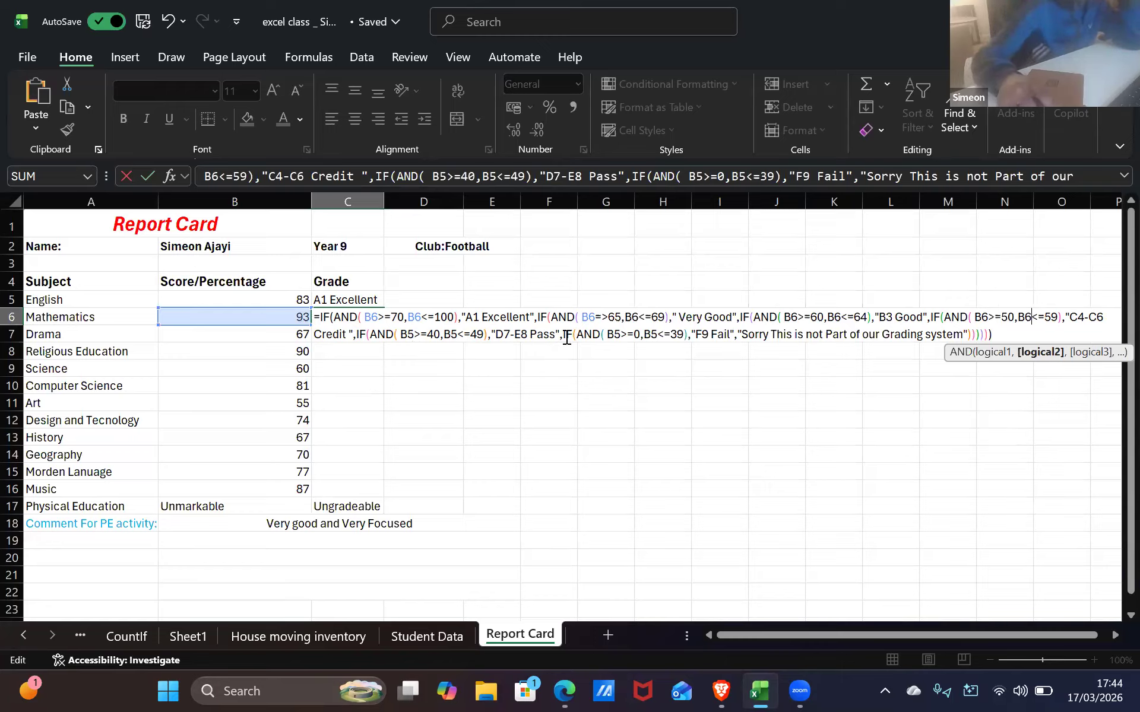
# Correct the malformed test B6=>65 to B6>=65
pyautogui.click(674, 313)
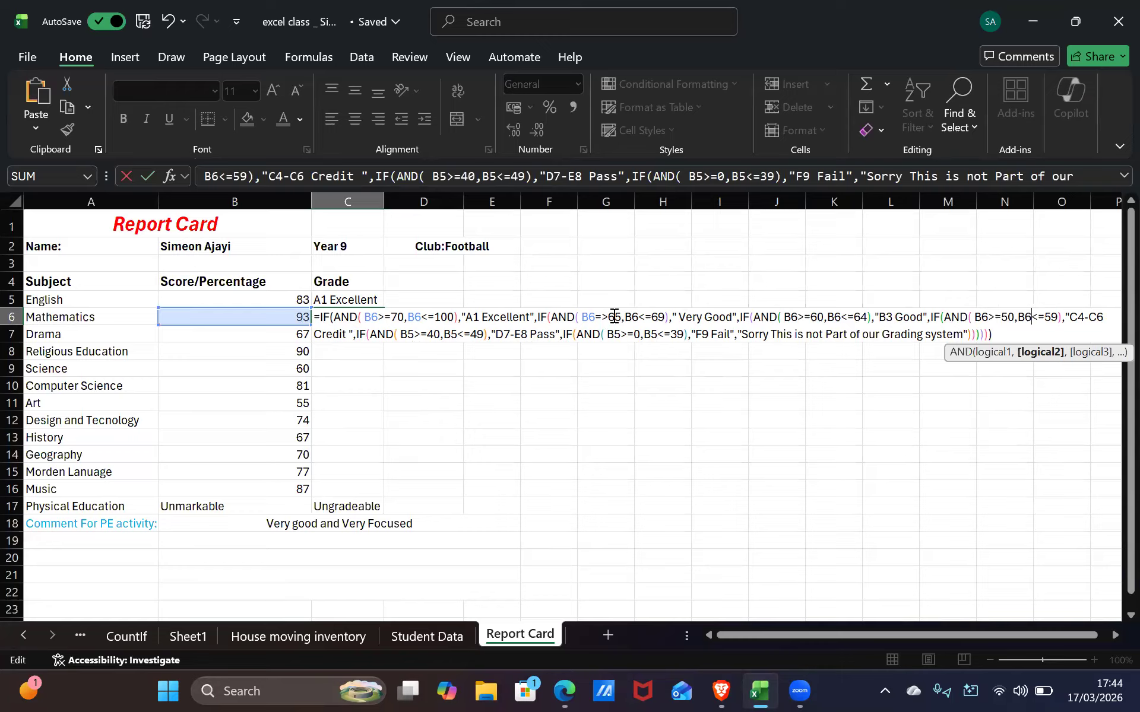
pyautogui.click(601, 319)
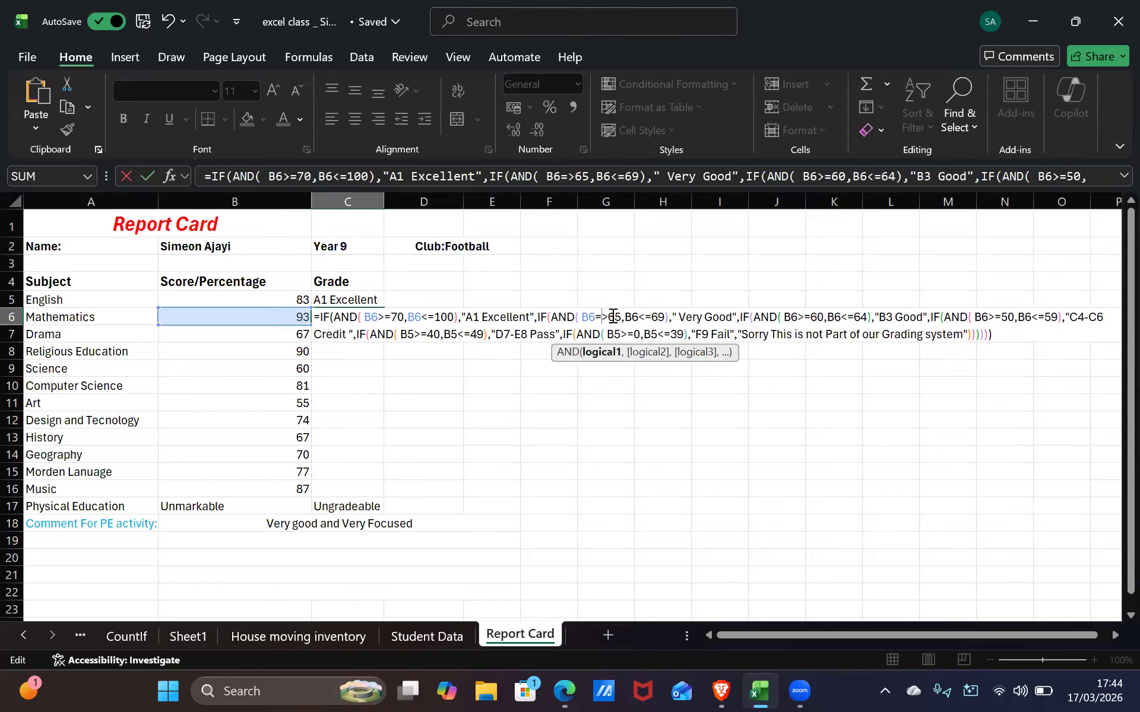
pyautogui.press('BackSpace')
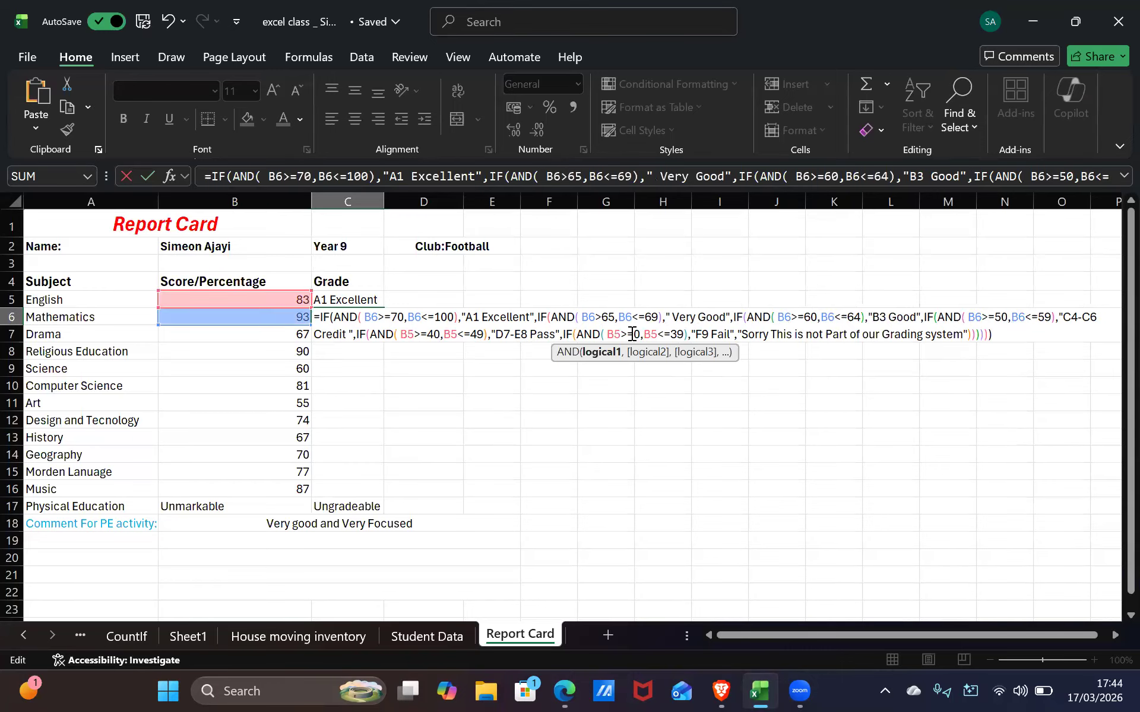
pyautogui.write('=')
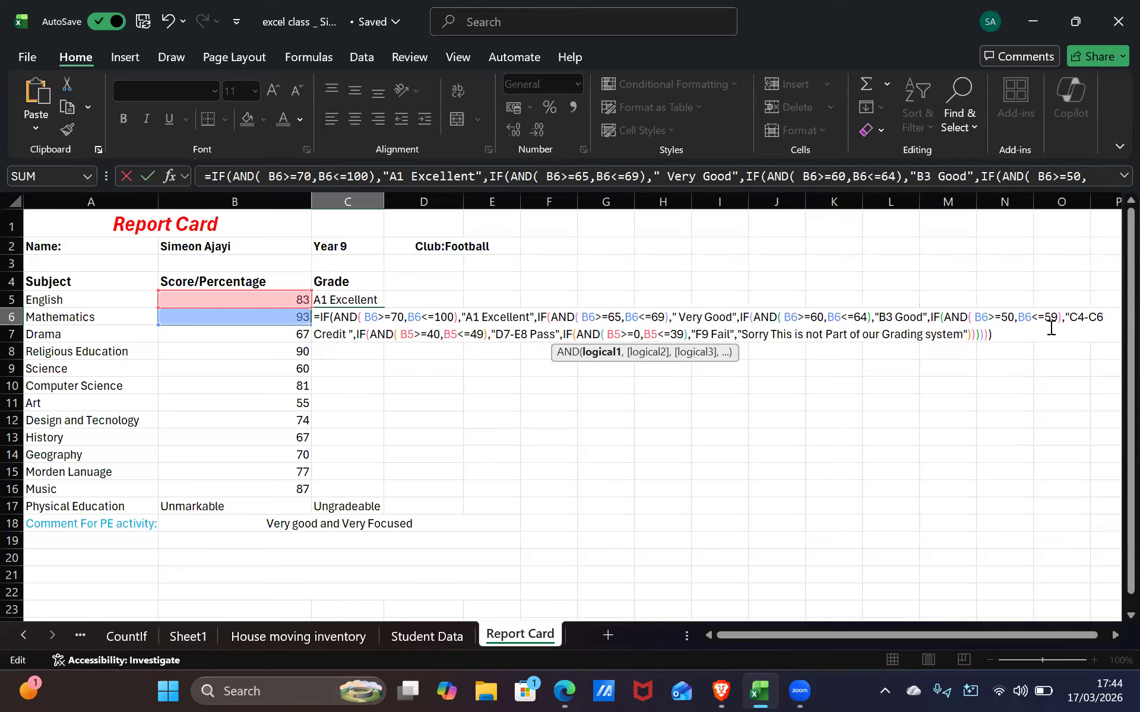
# Point the >=40 and <=49 conditions at B6 instead of B5
pyautogui.click(414, 334)
pyautogui.press('BackSpace')
pyautogui.write('6')
pyautogui.click(457, 334)
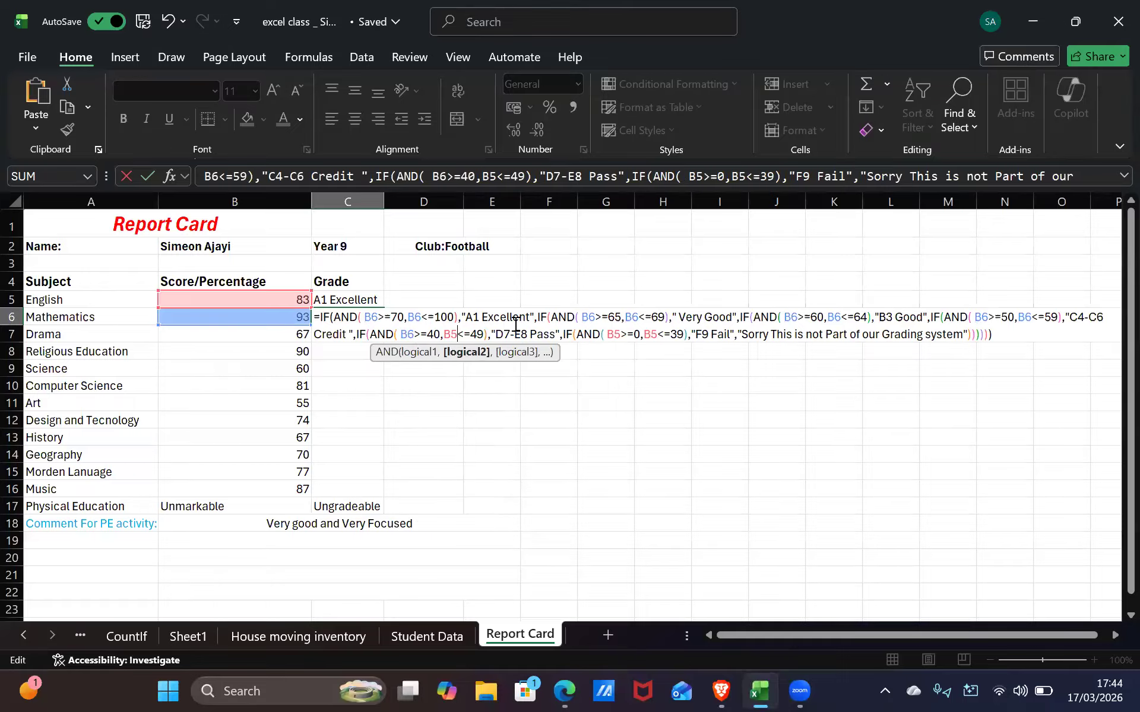
pyautogui.press('BackSpace')
pyautogui.write('6')
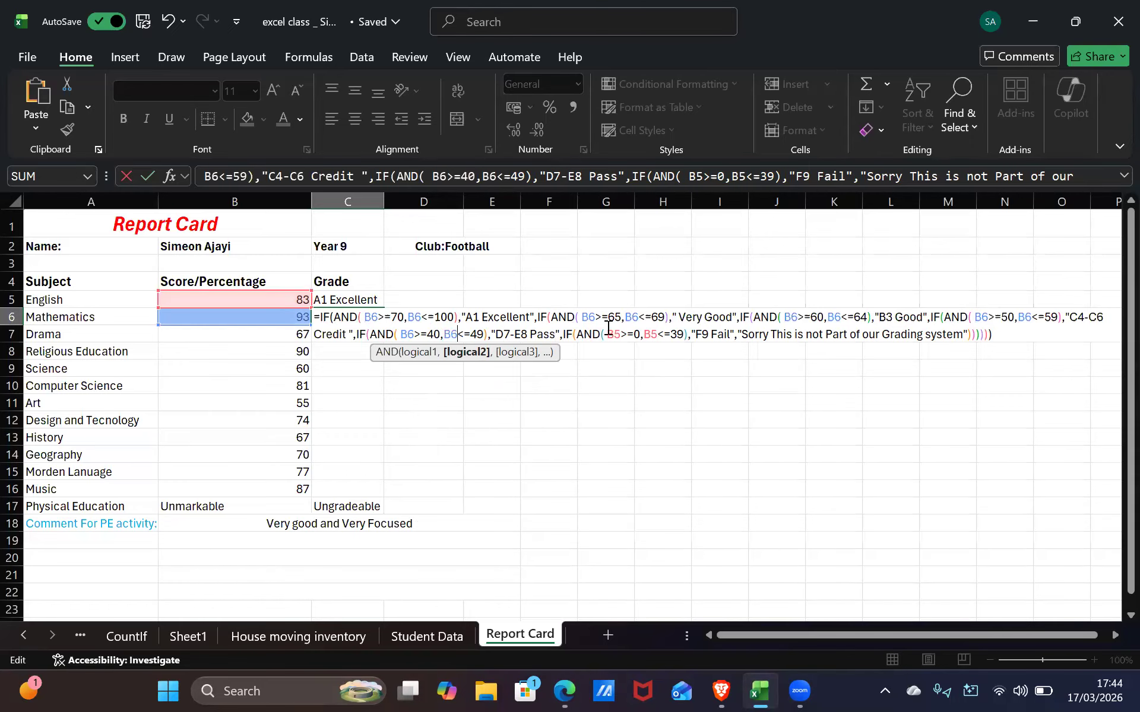
# Switch the >=0 and <=39 conditions to B6 and enter the formula, giving A1 Excellent
pyautogui.click(621, 334)
pyautogui.press('BackSpace')
pyautogui.write('6')
pyautogui.click(657, 335)
pyautogui.press('BackSpace')
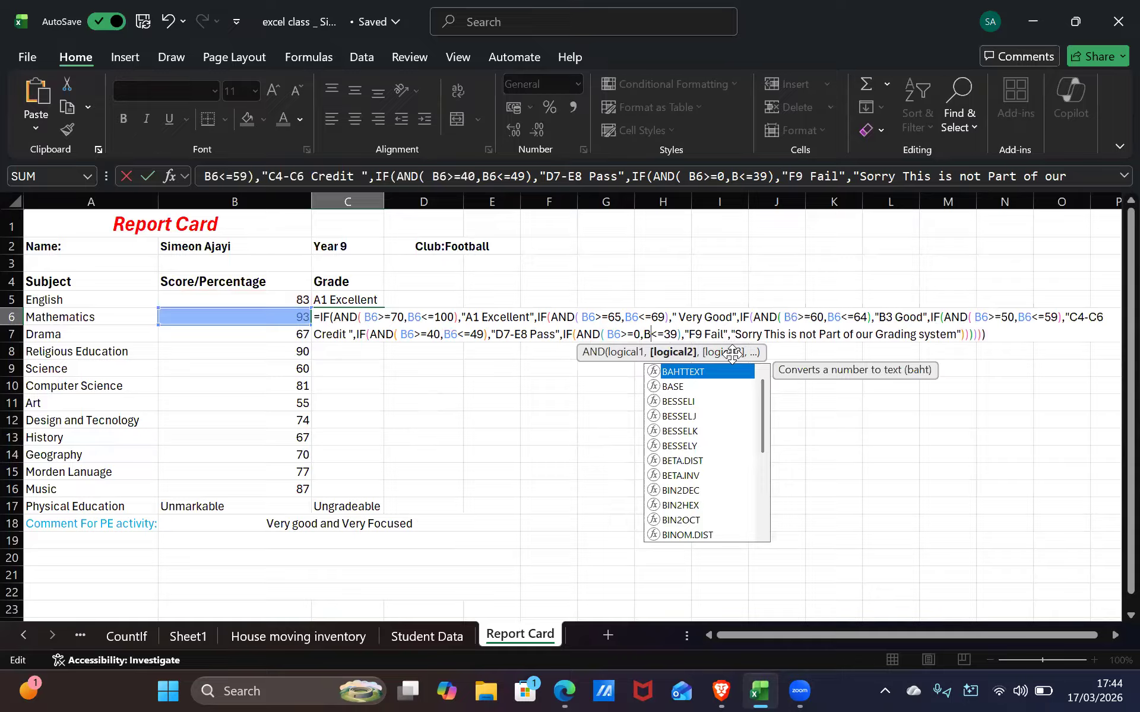
pyautogui.write('6')
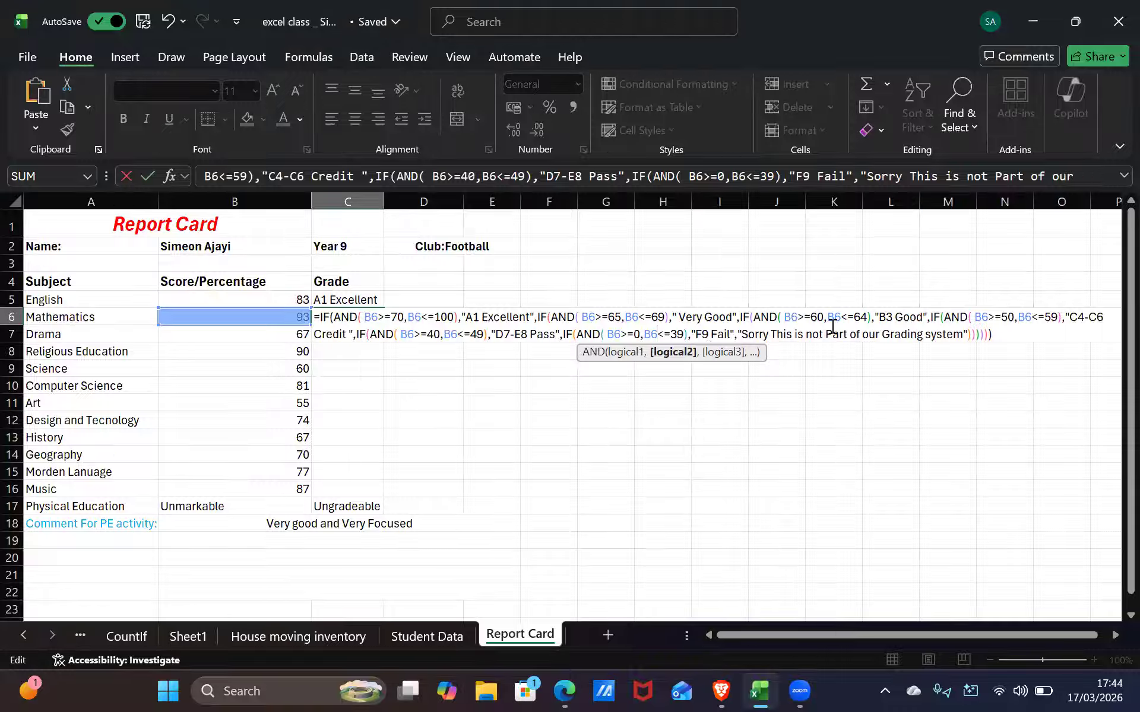
pyautogui.press('Return')
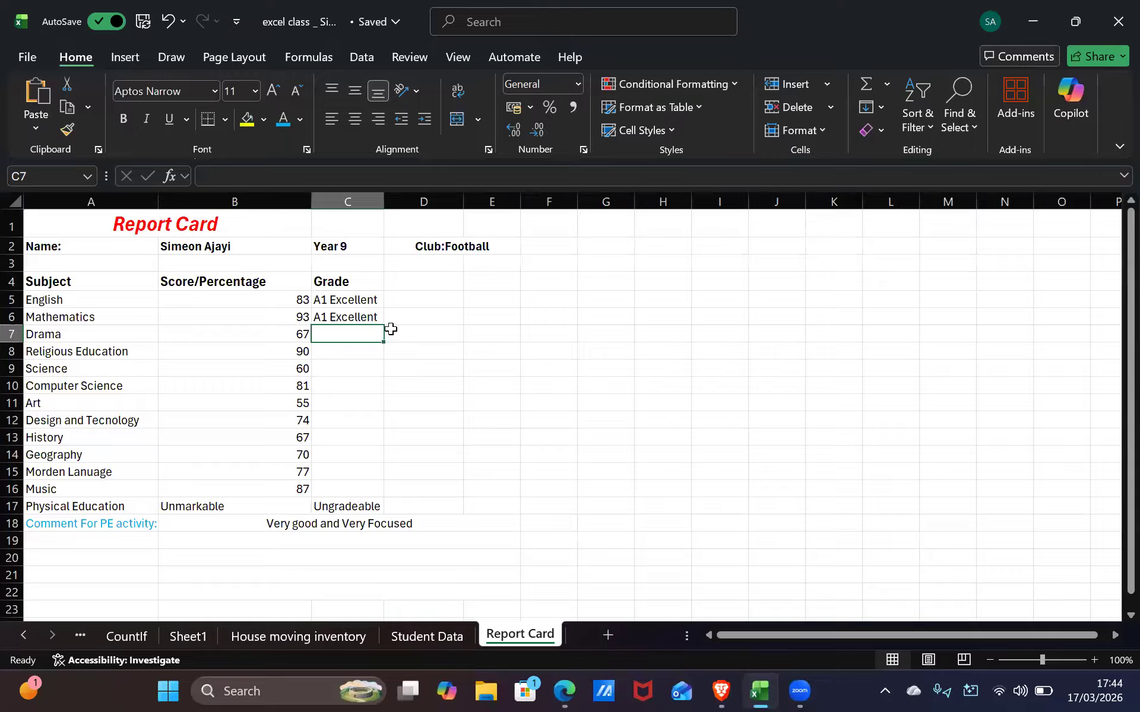
# Copy the nested IF grade formula from C6 down through C16, Mathematics to Music
pyautogui.click(373, 314)
pyautogui.moveTo(385, 327); pyautogui.dragTo(380, 491)
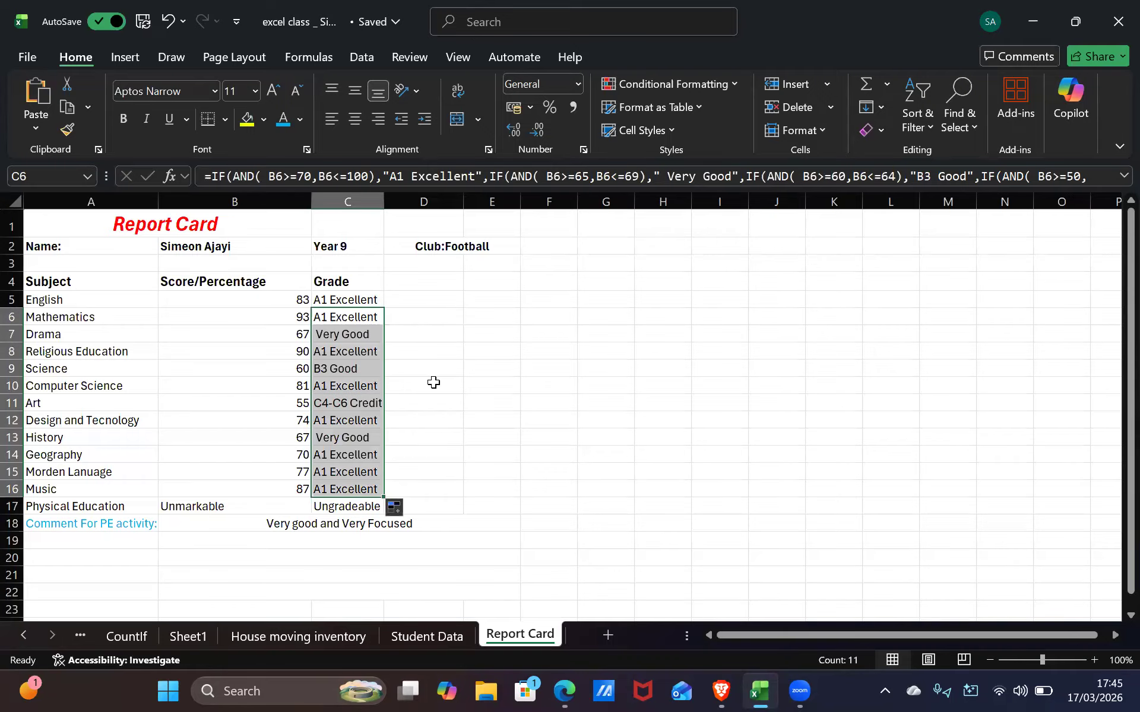
pyautogui.click(438, 383)
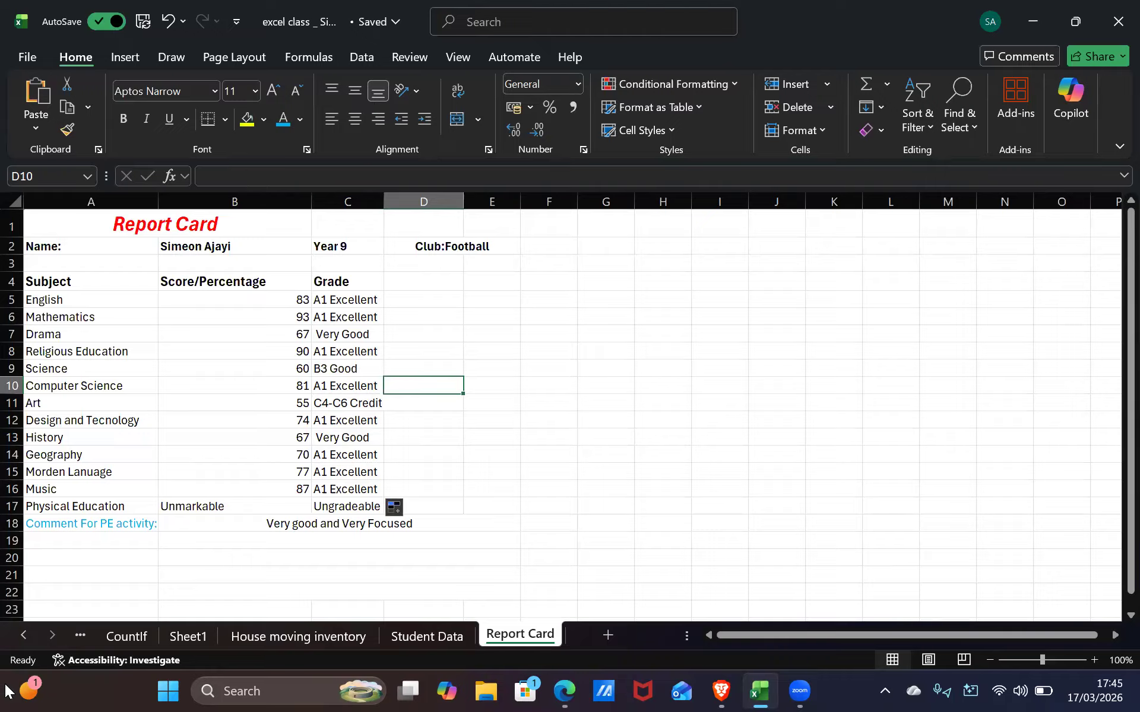
pyautogui.moveTo(371, 475); pyautogui.dragTo(368, 489)
pyautogui.moveTo(335, 403); pyautogui.dragTo(335, 386)
pyautogui.click(336, 352)
pyautogui.click(346, 449)
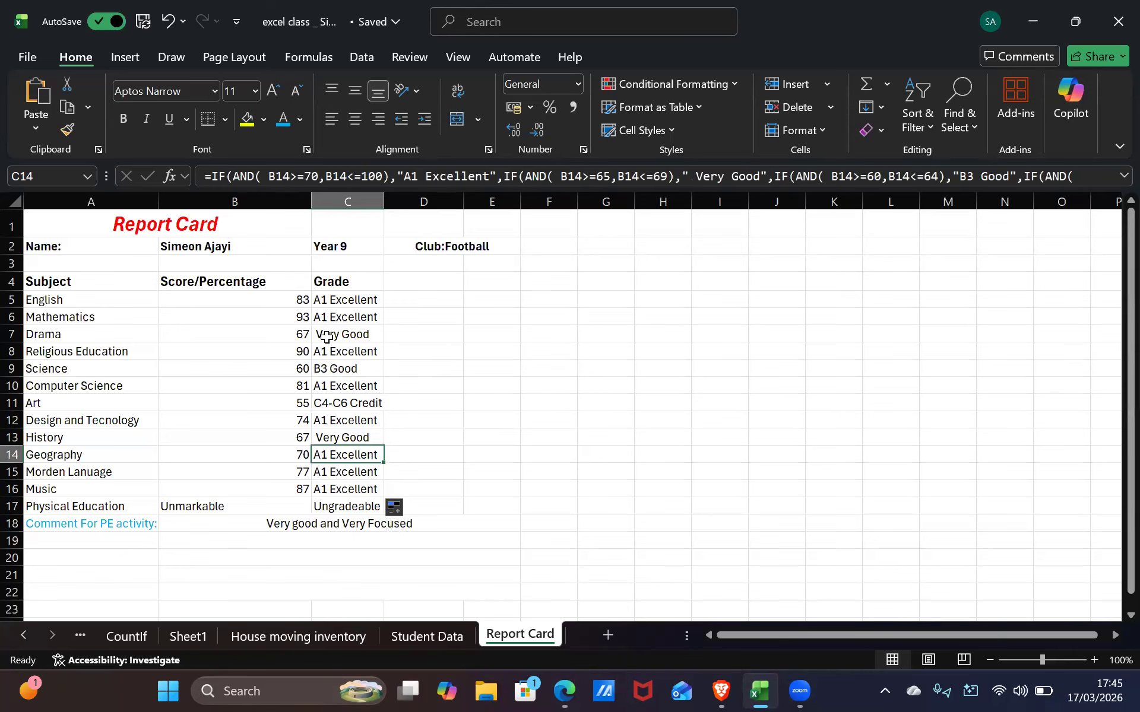
pyautogui.click(328, 334)
pyautogui.click(423, 440)
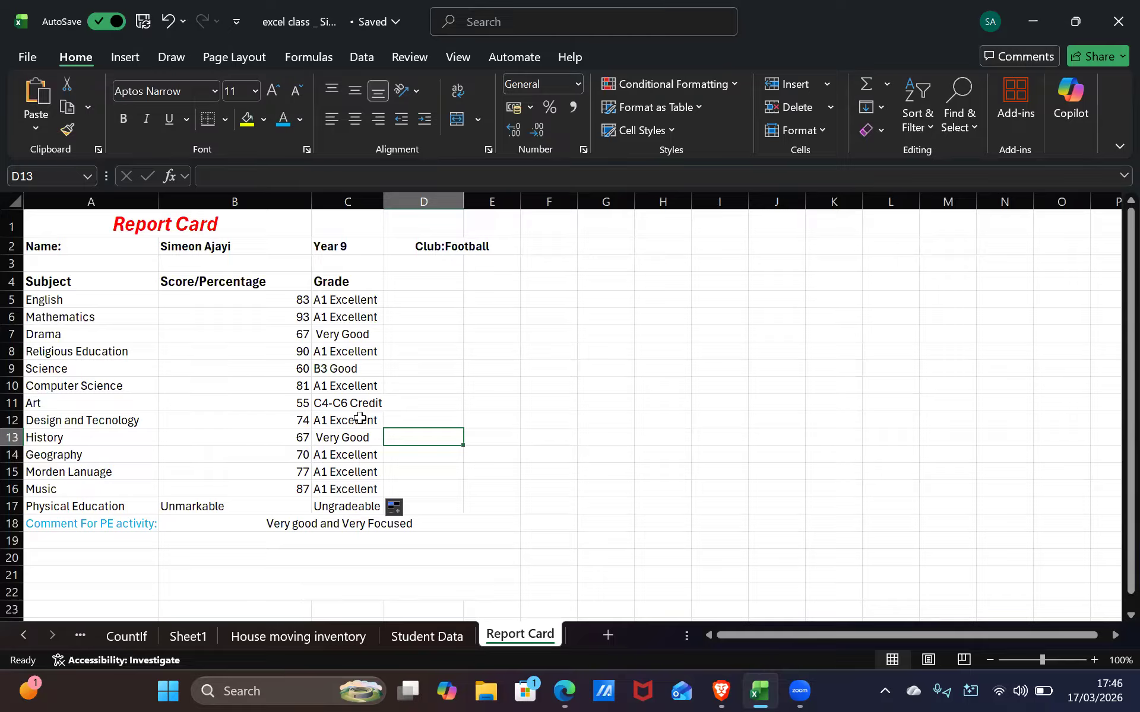
pyautogui.click(231, 320)
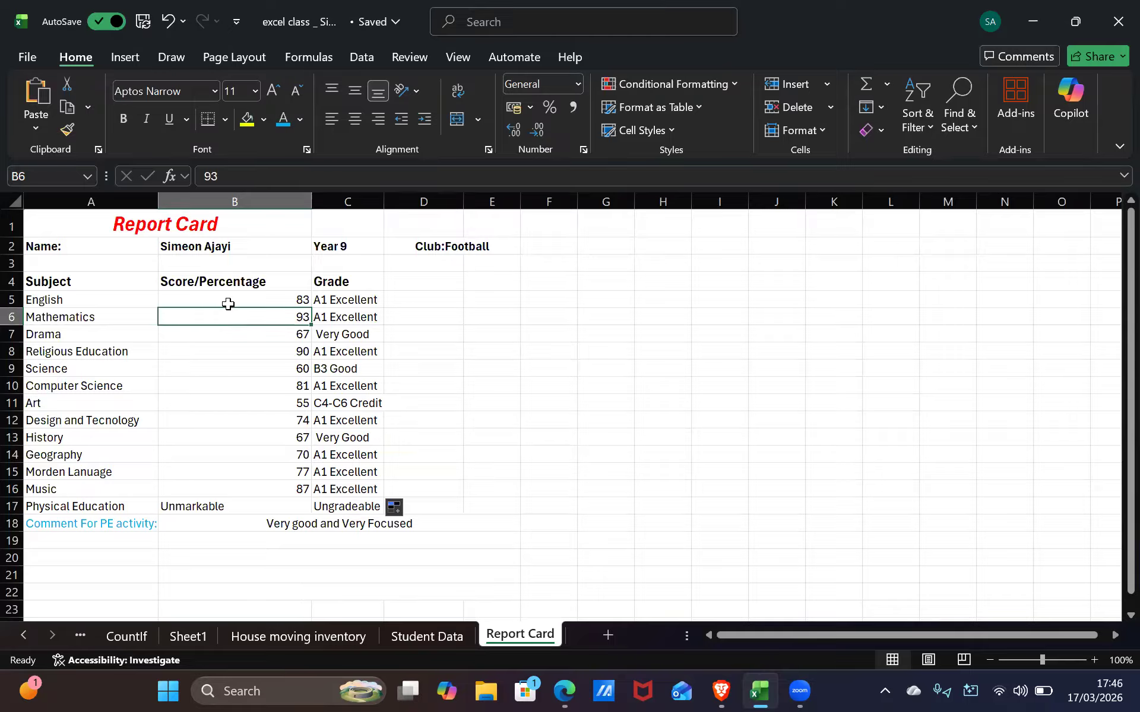
pyautogui.click(228, 302)
pyautogui.click(327, 370)
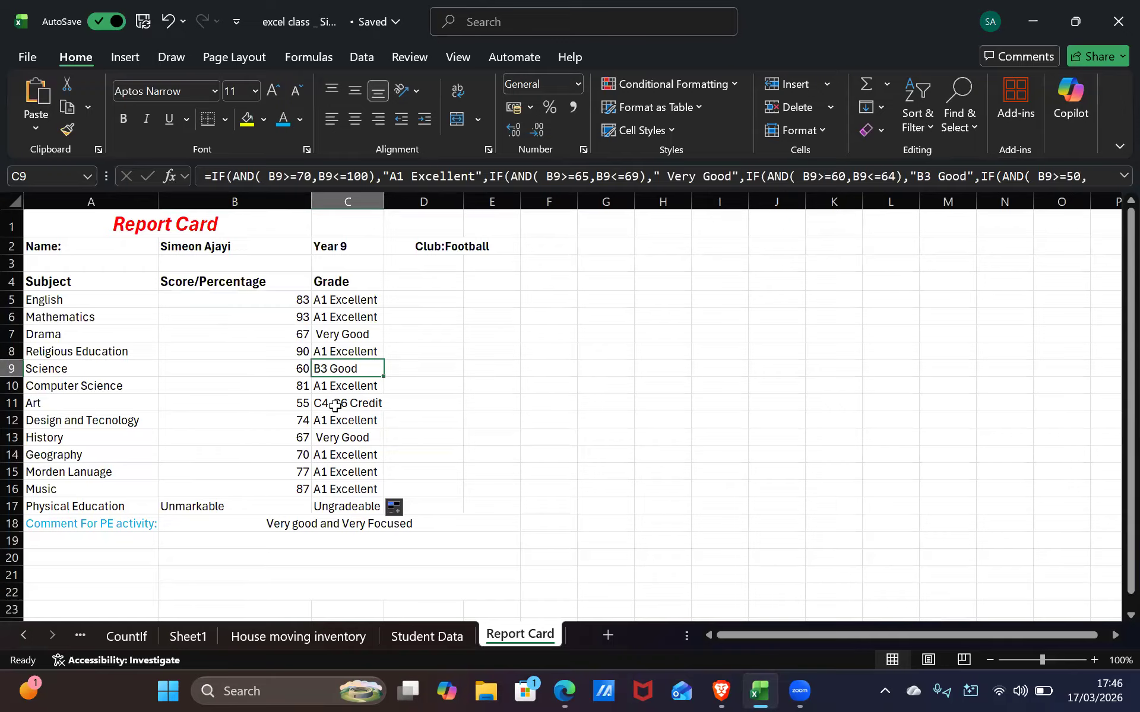
pyautogui.click(331, 403)
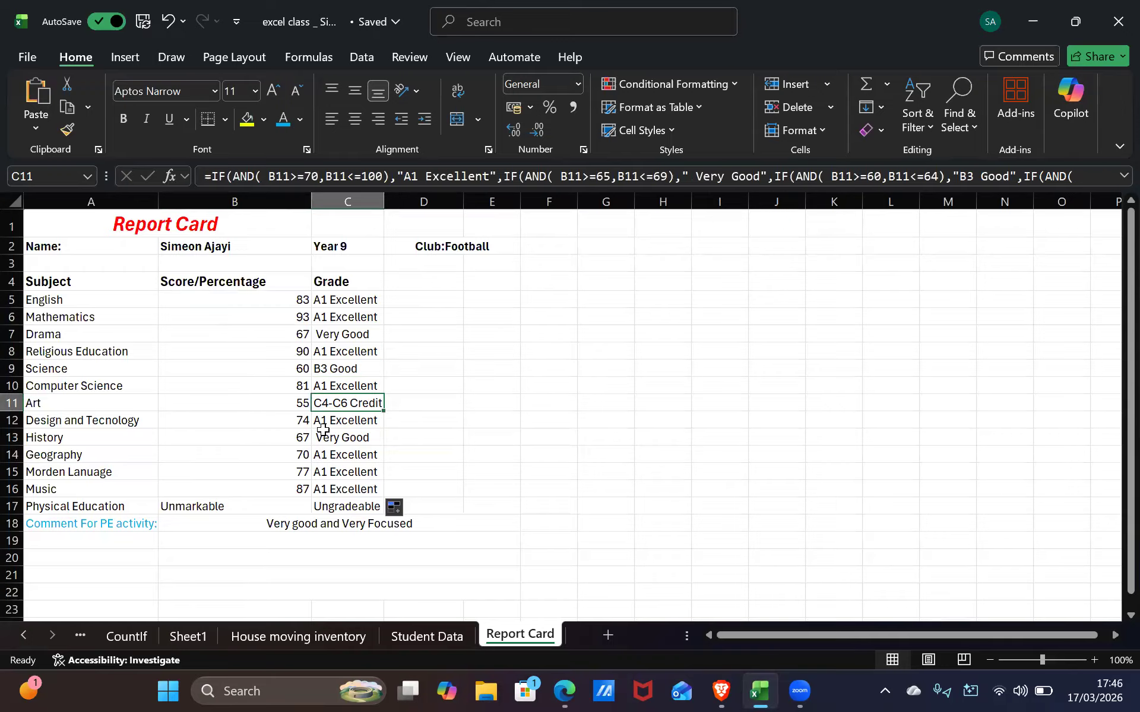
pyautogui.click(258, 339)
pyautogui.click(248, 315)
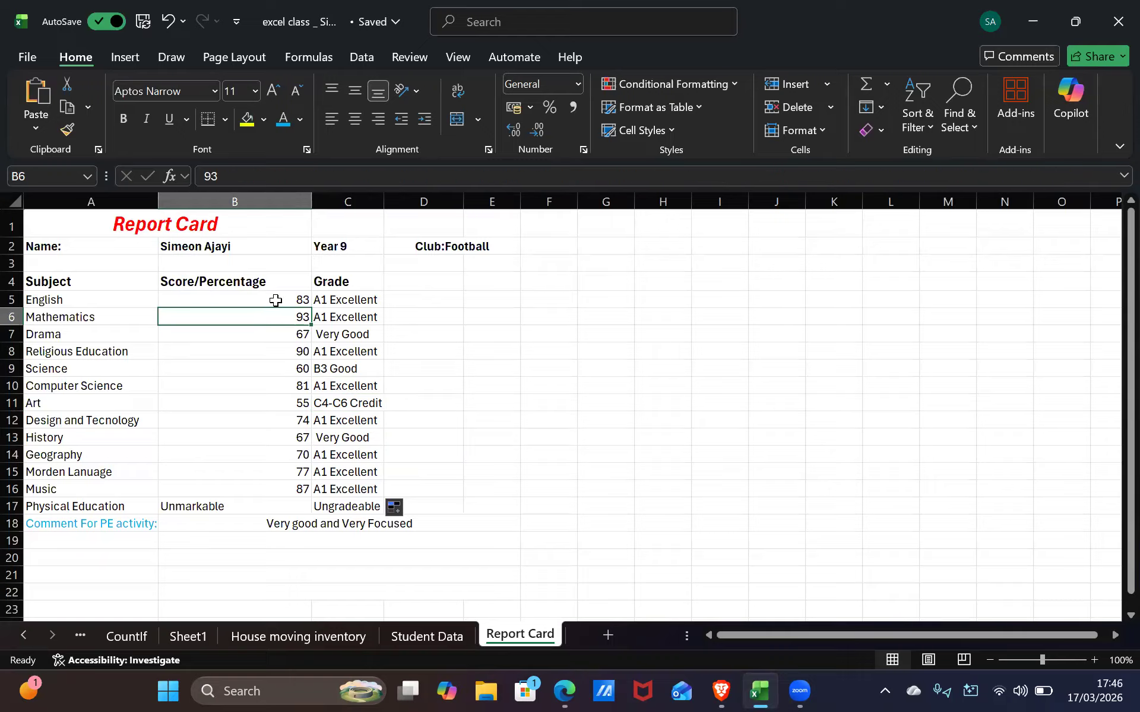
pyautogui.click(275, 300)
pyautogui.doubleClick(280, 301)
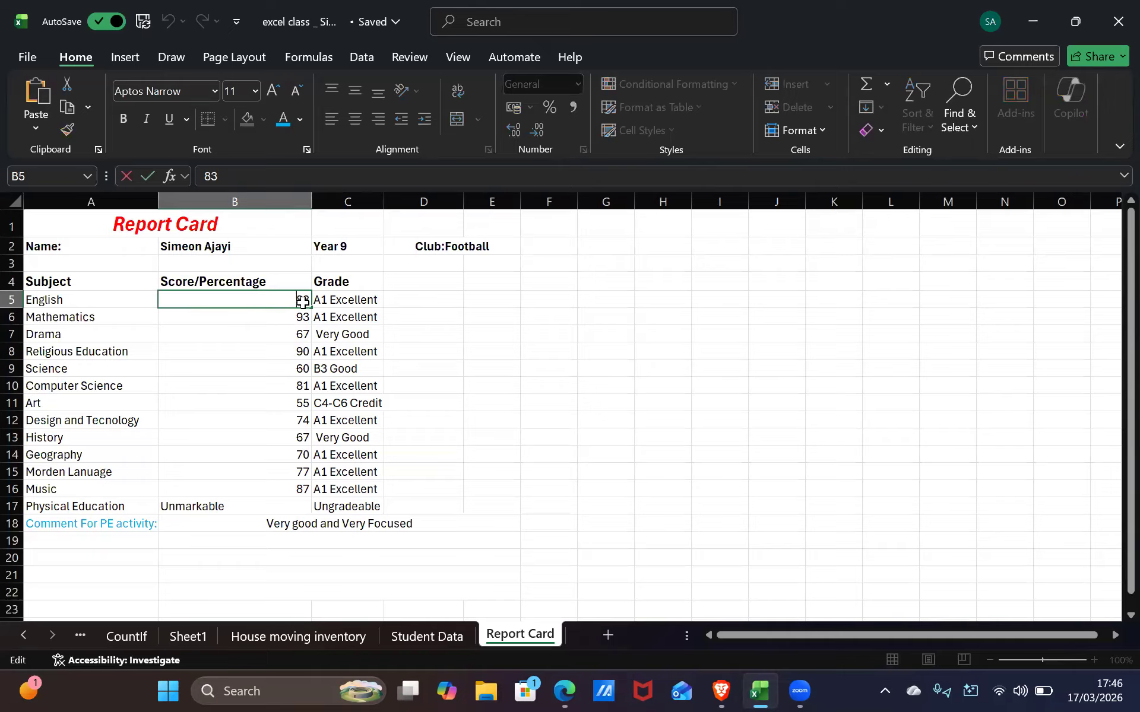
pyautogui.write('-')
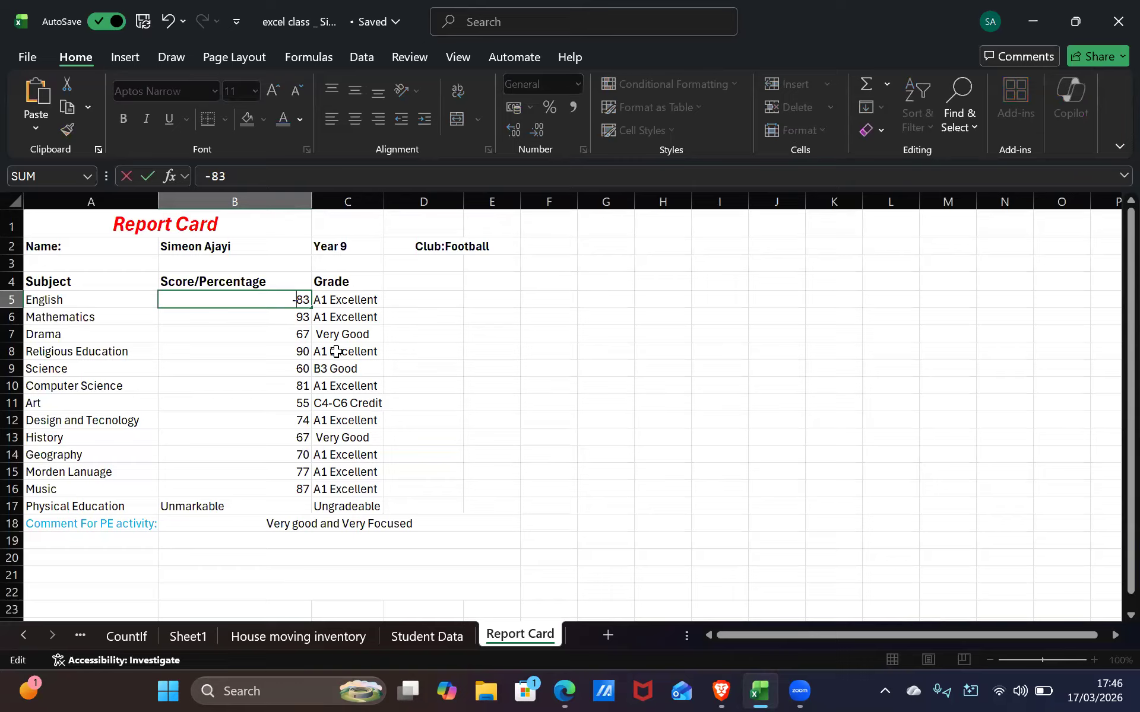
pyautogui.press('Return')
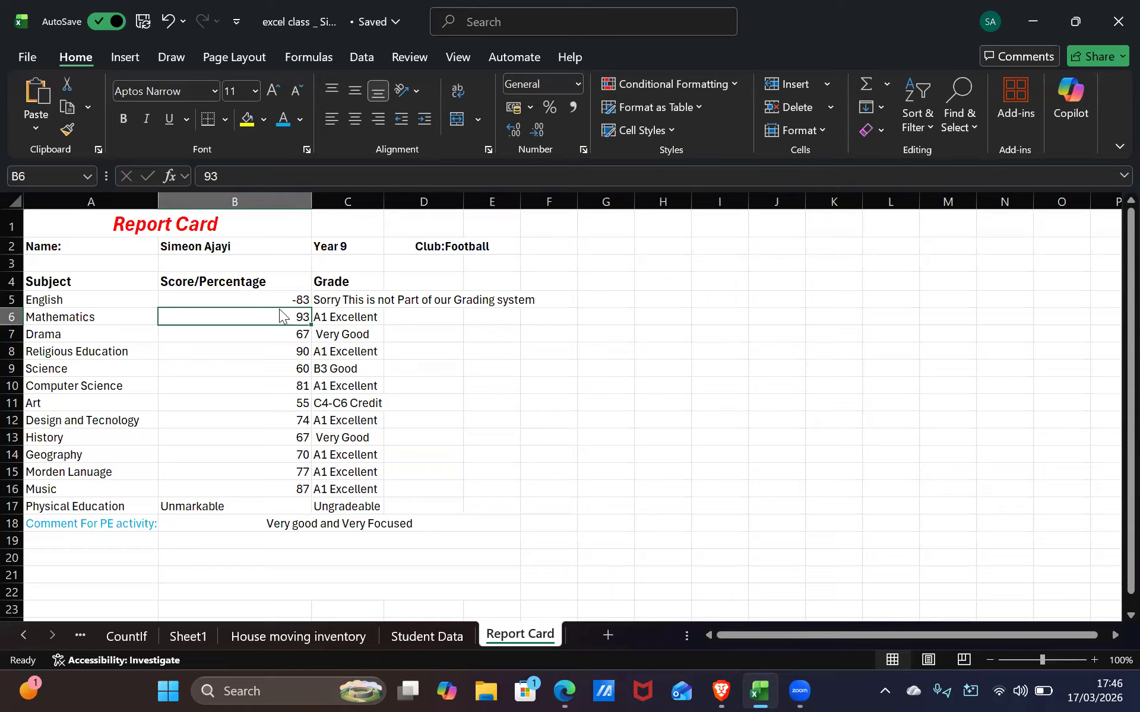
pyautogui.scroll(-6, 267, 89)
pyautogui.scroll(5, 231, 98)
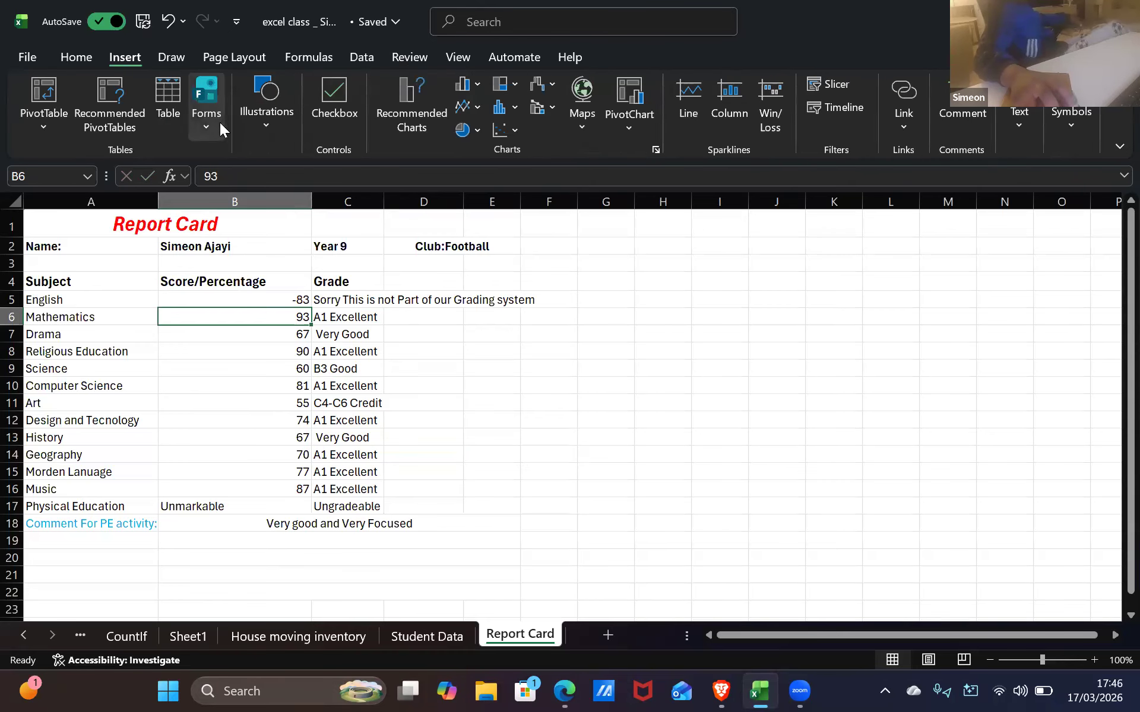
pyautogui.scroll(1, 220, 123)
pyautogui.click(304, 296)
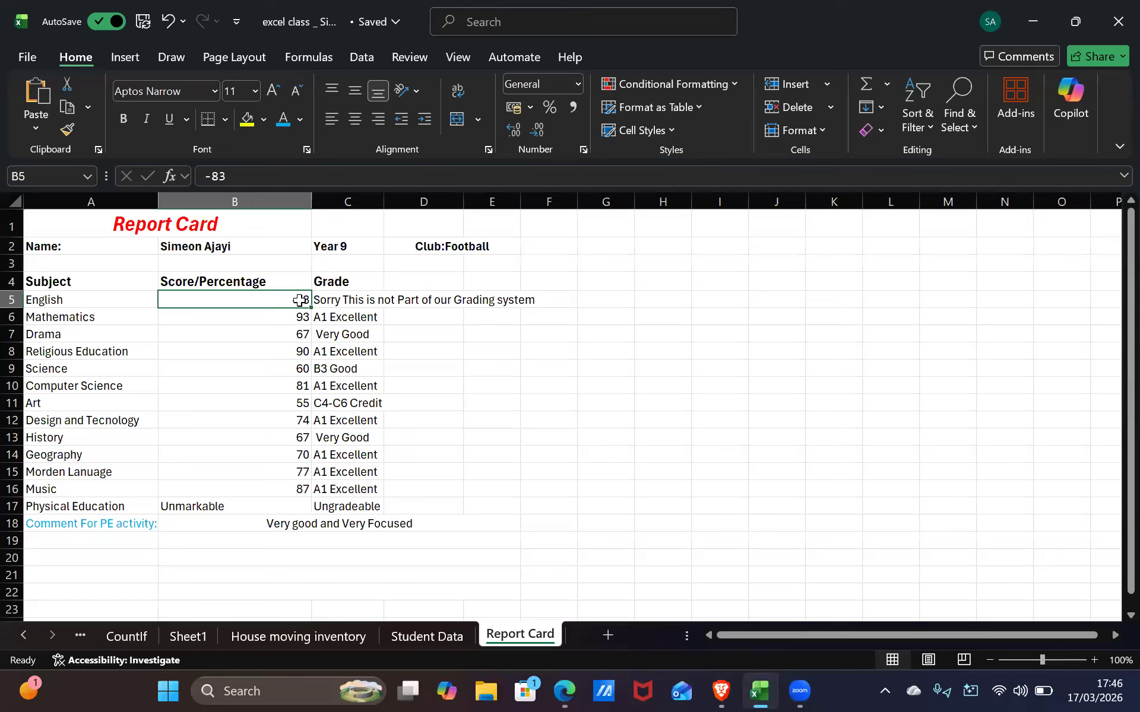
pyautogui.doubleClick(300, 299)
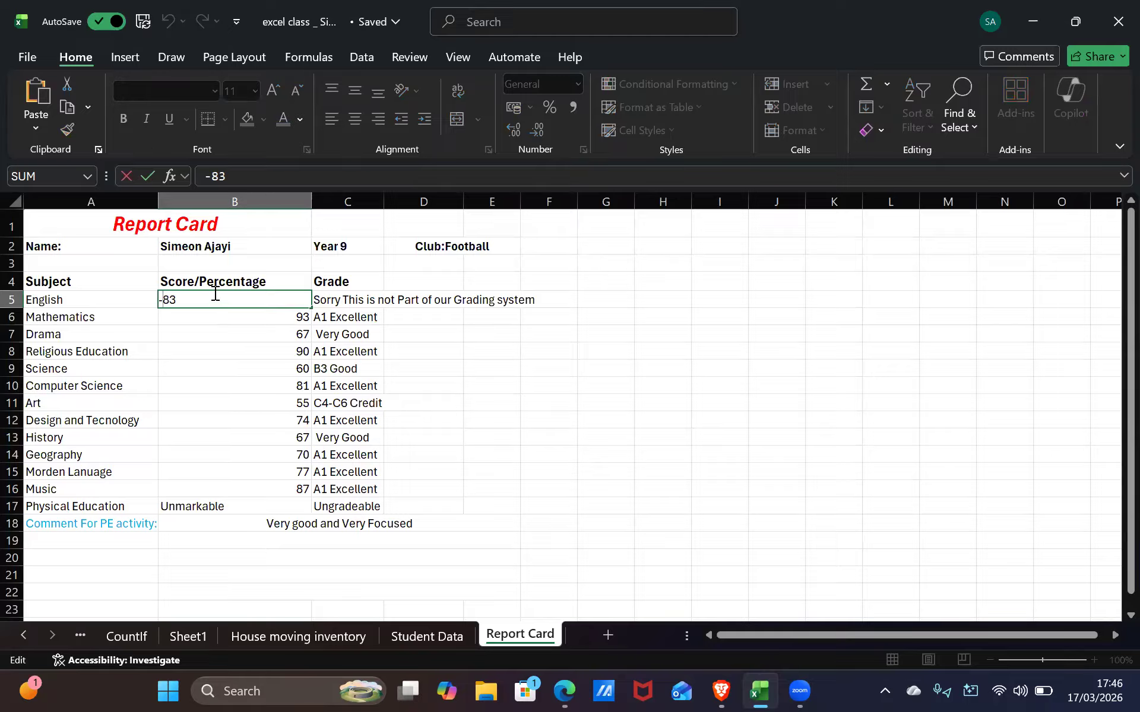
pyautogui.press('Delete')
pyautogui.press('Return')
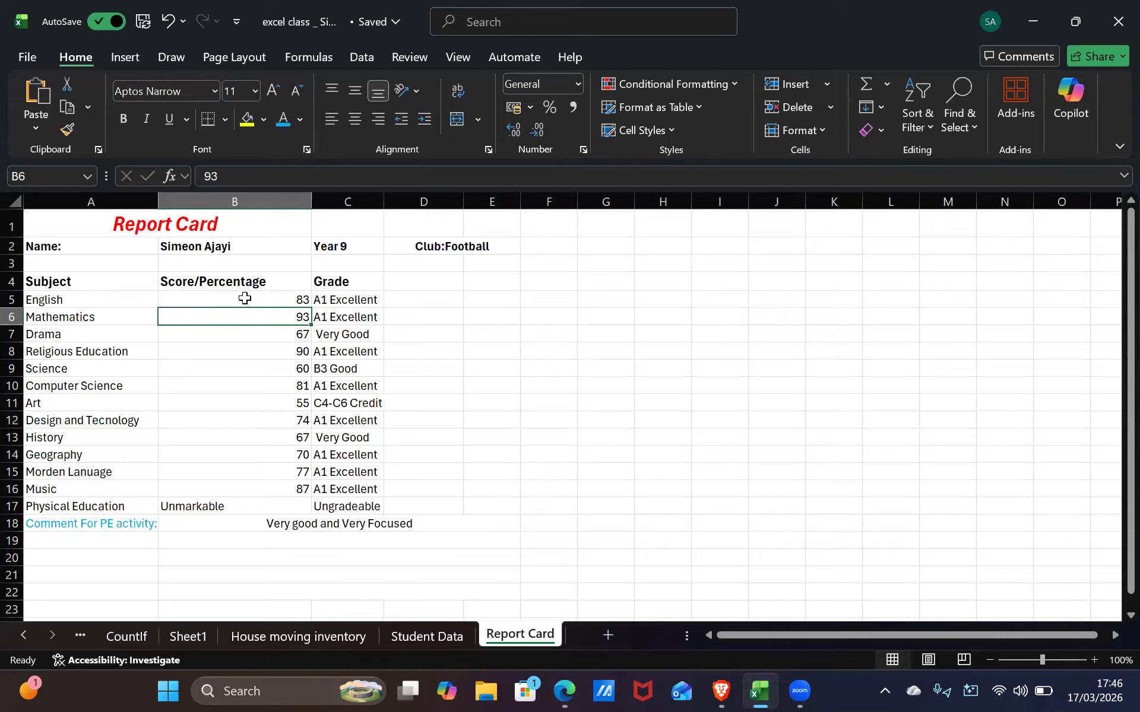
pyautogui.click(229, 283)
pyautogui.click(267, 261)
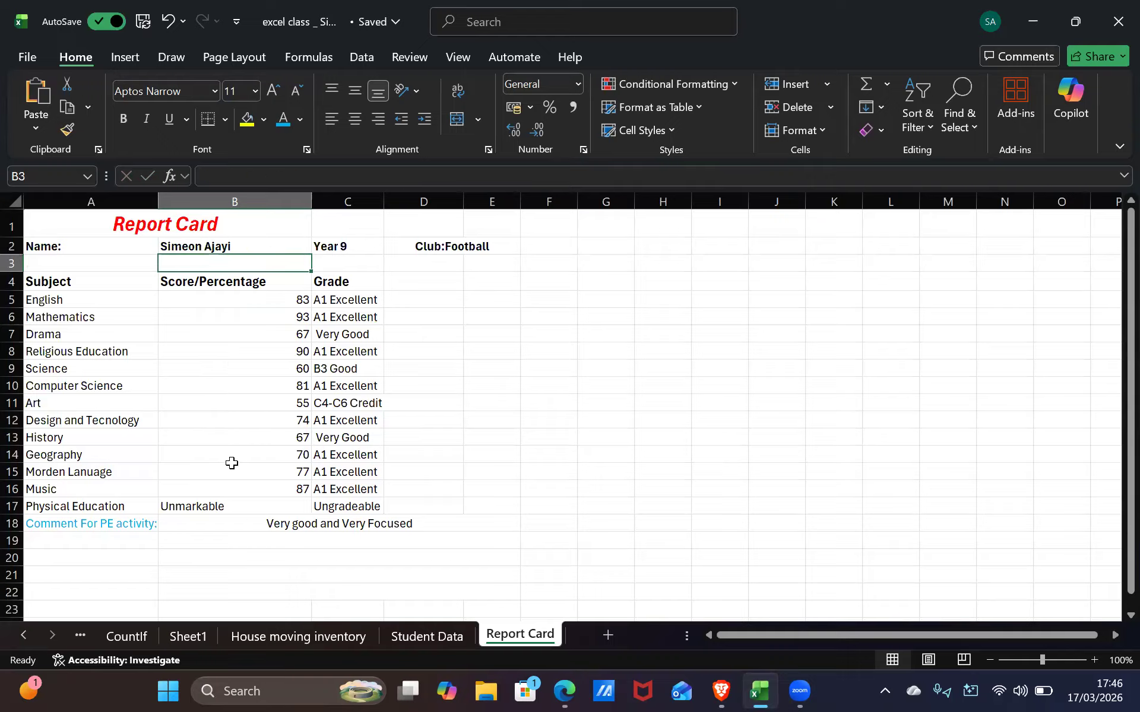
# Make the English through Computer Science grades in C5 to C10 bold italic
pyautogui.click(318, 300)
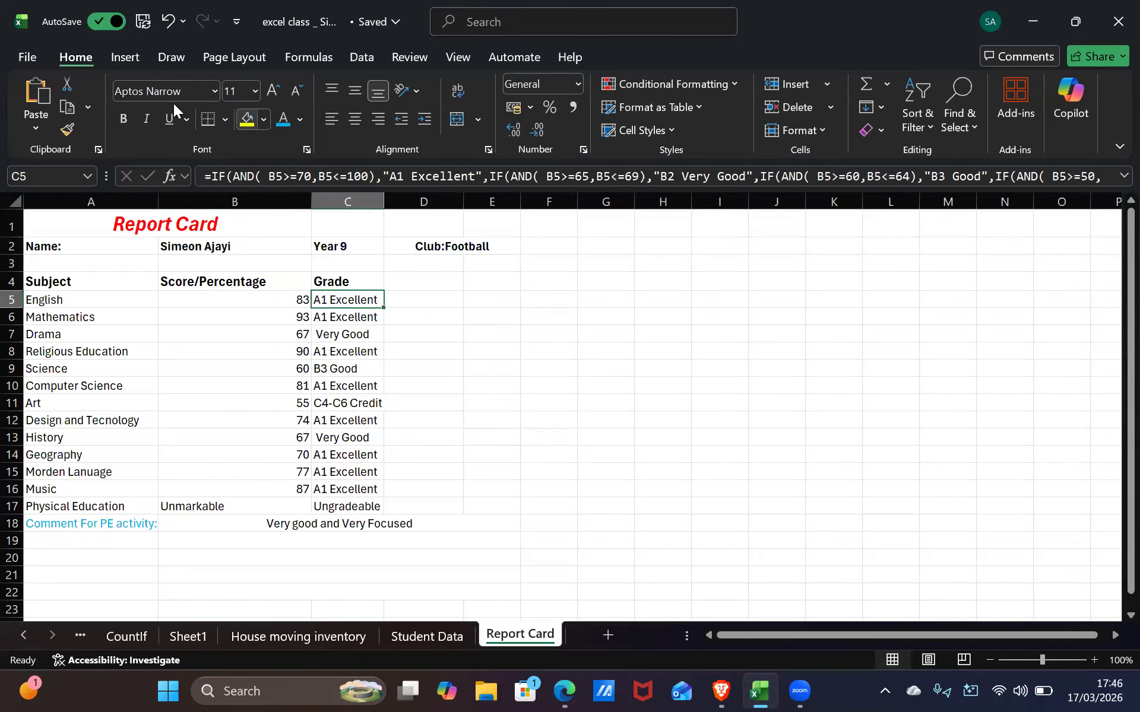
pyautogui.click(147, 119)
pyautogui.click(122, 117)
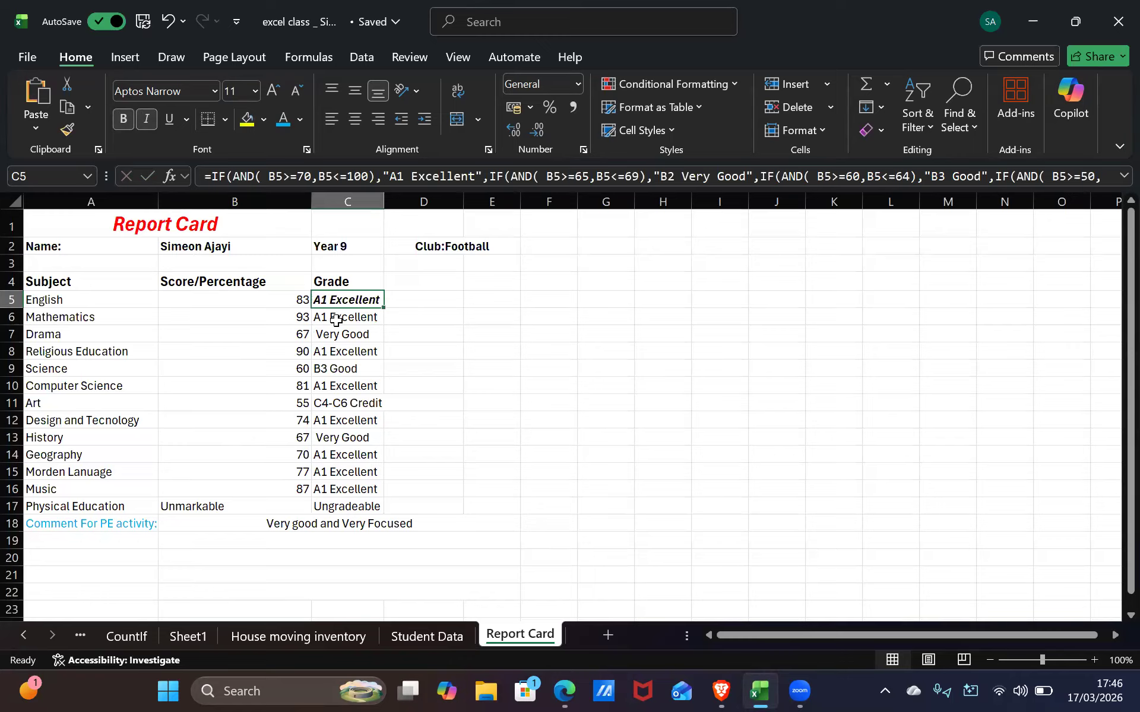
pyautogui.click(335, 317)
pyautogui.click(125, 118)
pyautogui.click(147, 119)
pyautogui.click(341, 335)
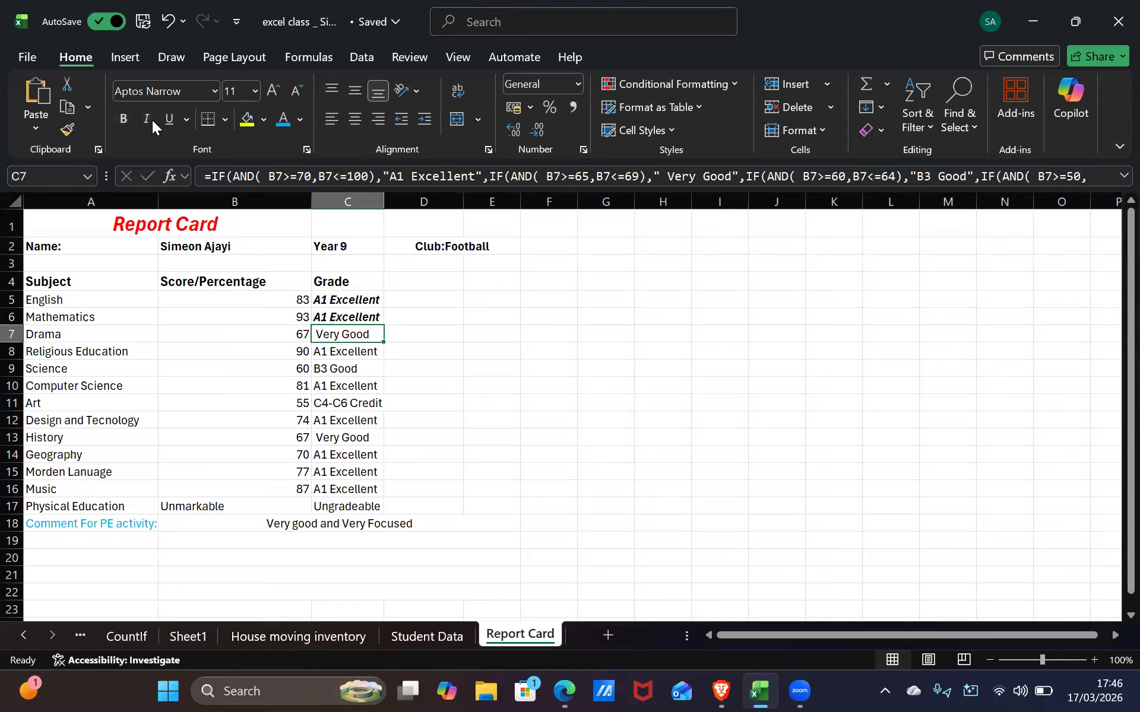
pyautogui.click(148, 120)
pyautogui.click(120, 119)
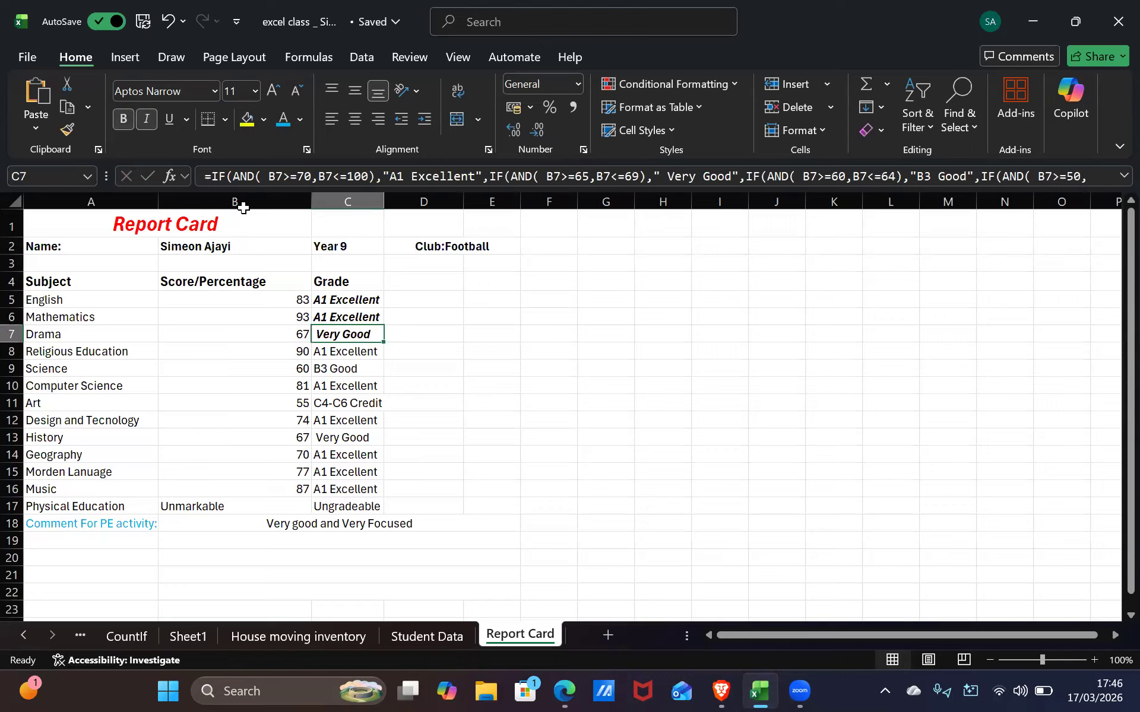
pyautogui.click(345, 350)
pyautogui.click(123, 119)
pyautogui.click(144, 116)
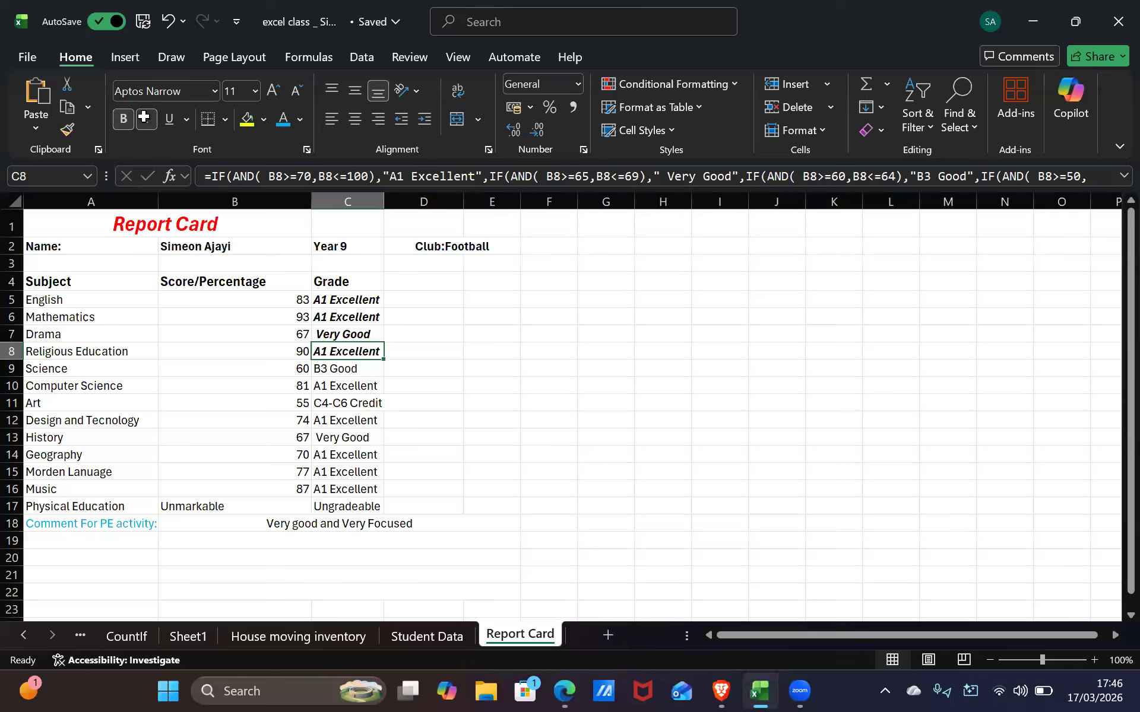
pyautogui.click(333, 368)
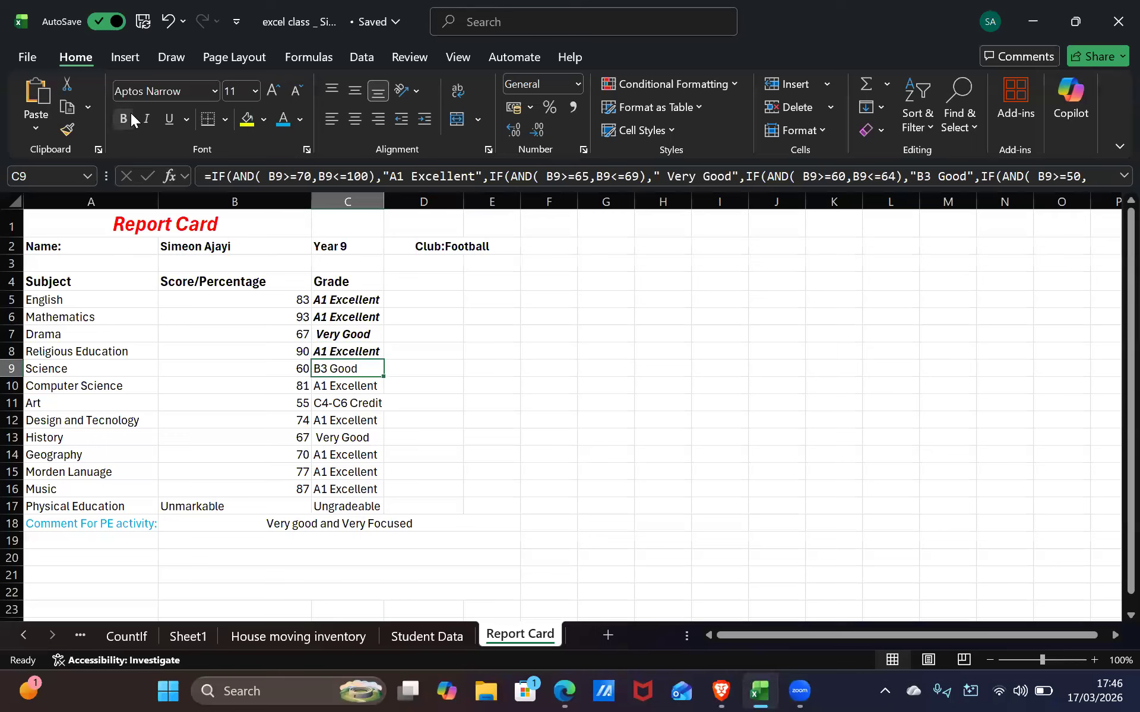
pyautogui.click(127, 119)
pyautogui.click(146, 119)
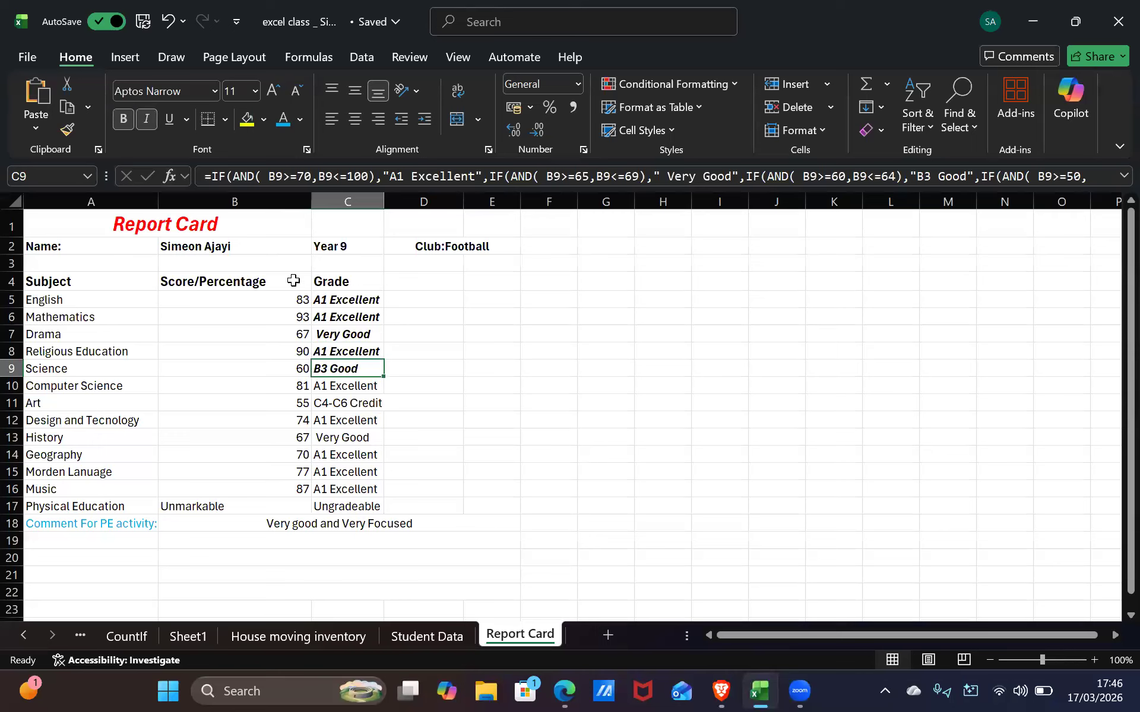
pyautogui.click(353, 385)
pyautogui.click(143, 120)
pyautogui.click(127, 118)
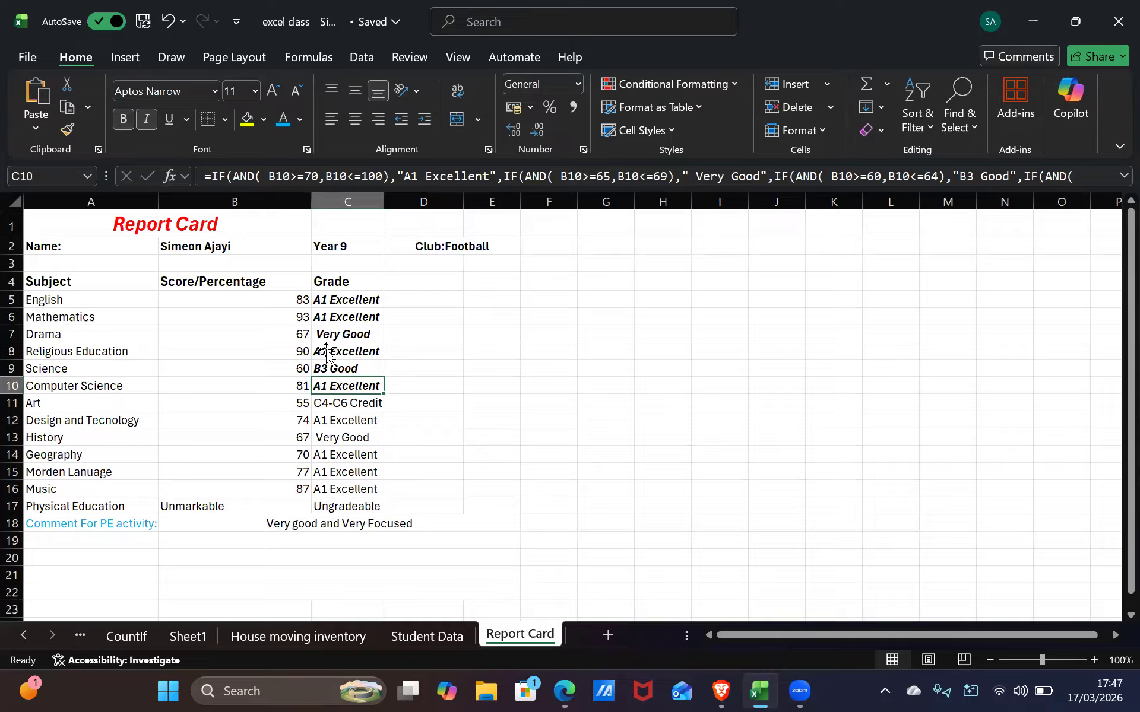
# Bold the Art grade in C11 and make the C12 to C15 grades bold italic
pyautogui.click(341, 400)
pyautogui.click(132, 120)
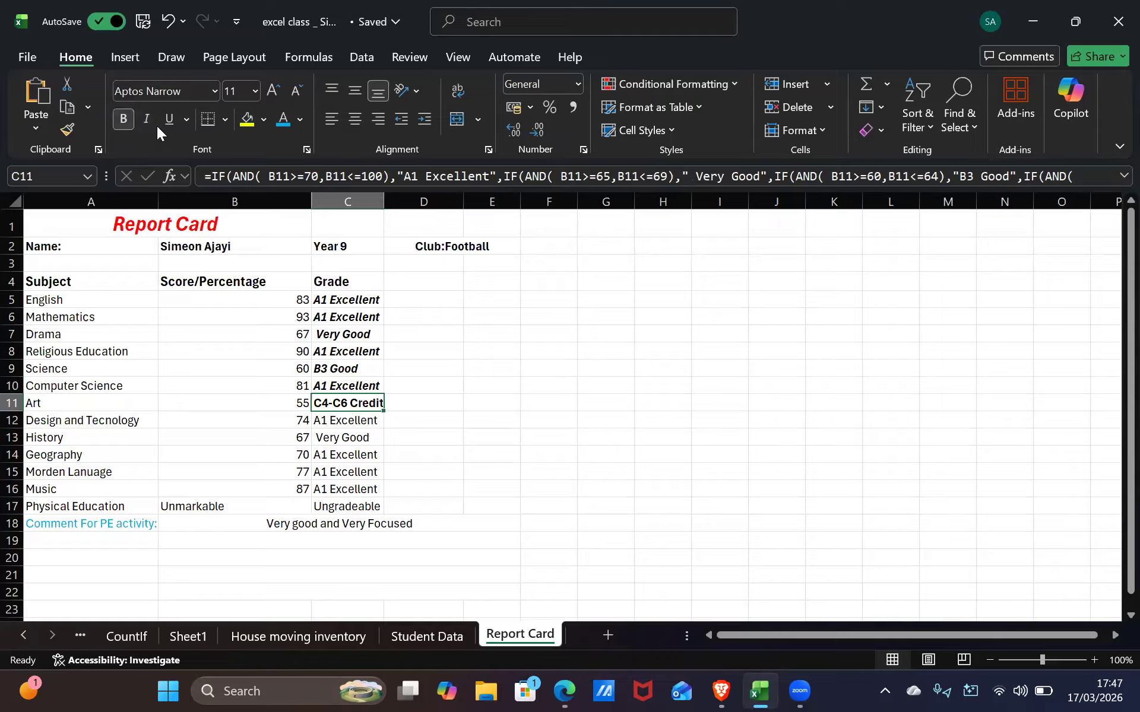
pyautogui.click(358, 416)
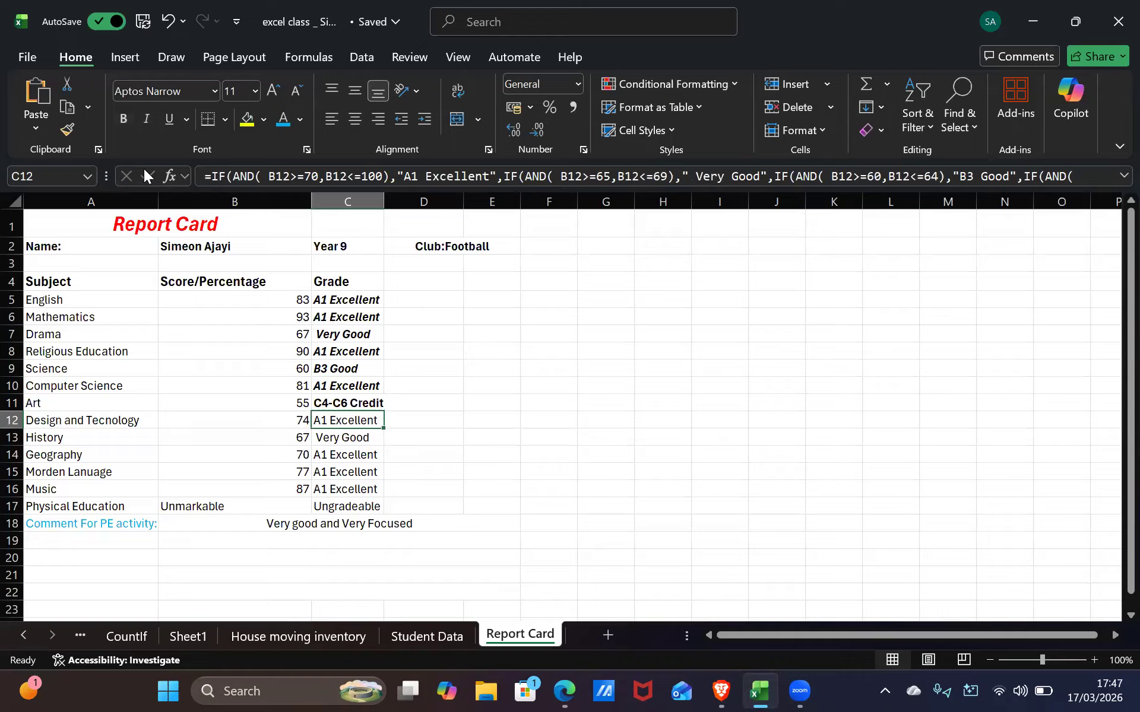
pyautogui.click(125, 117)
pyautogui.click(146, 119)
pyautogui.click(344, 437)
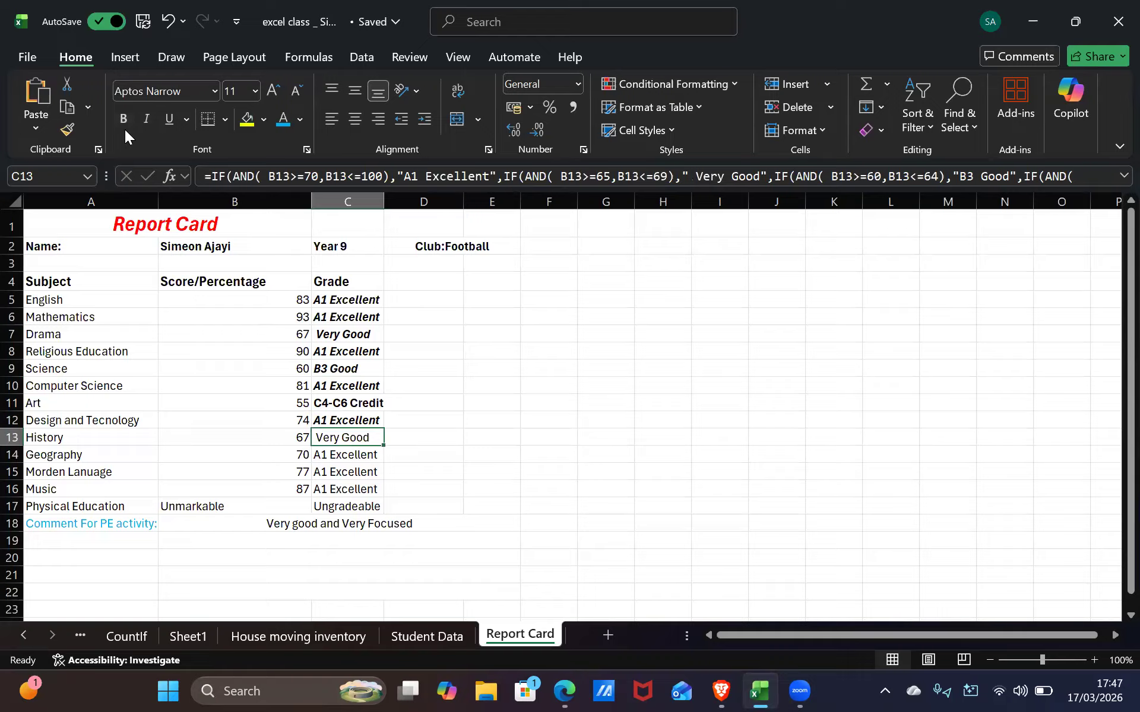
pyautogui.click(124, 119)
pyautogui.click(146, 118)
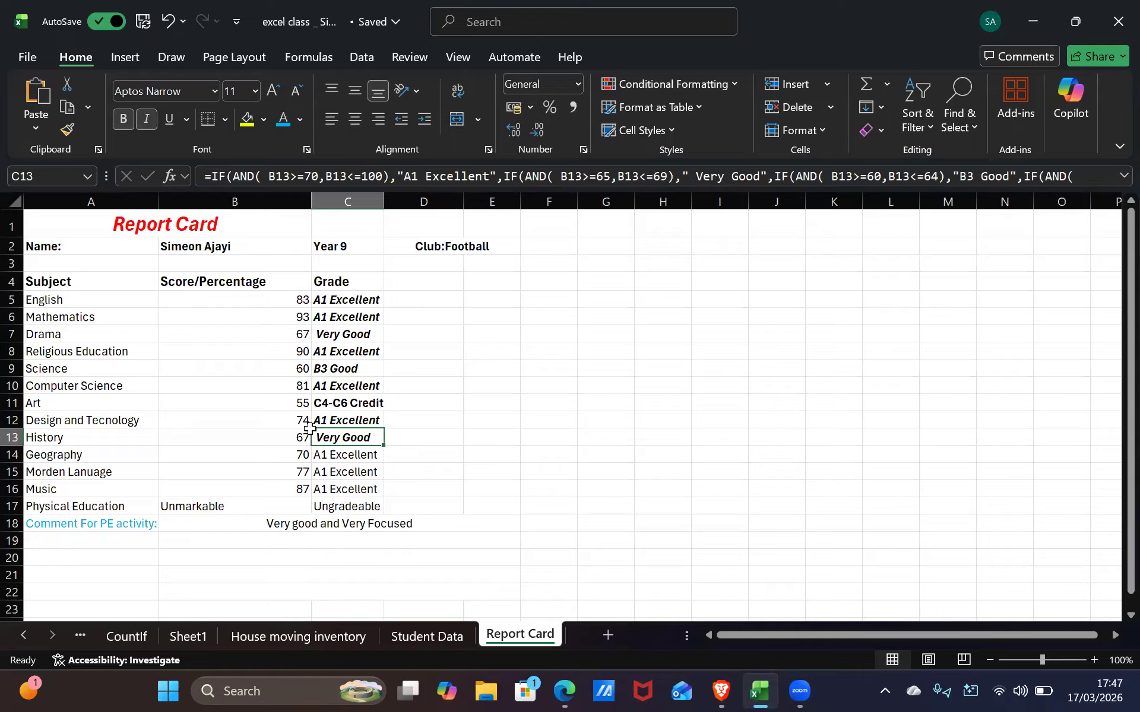
pyautogui.click(326, 459)
pyautogui.click(148, 112)
pyautogui.click(127, 118)
pyautogui.click(351, 475)
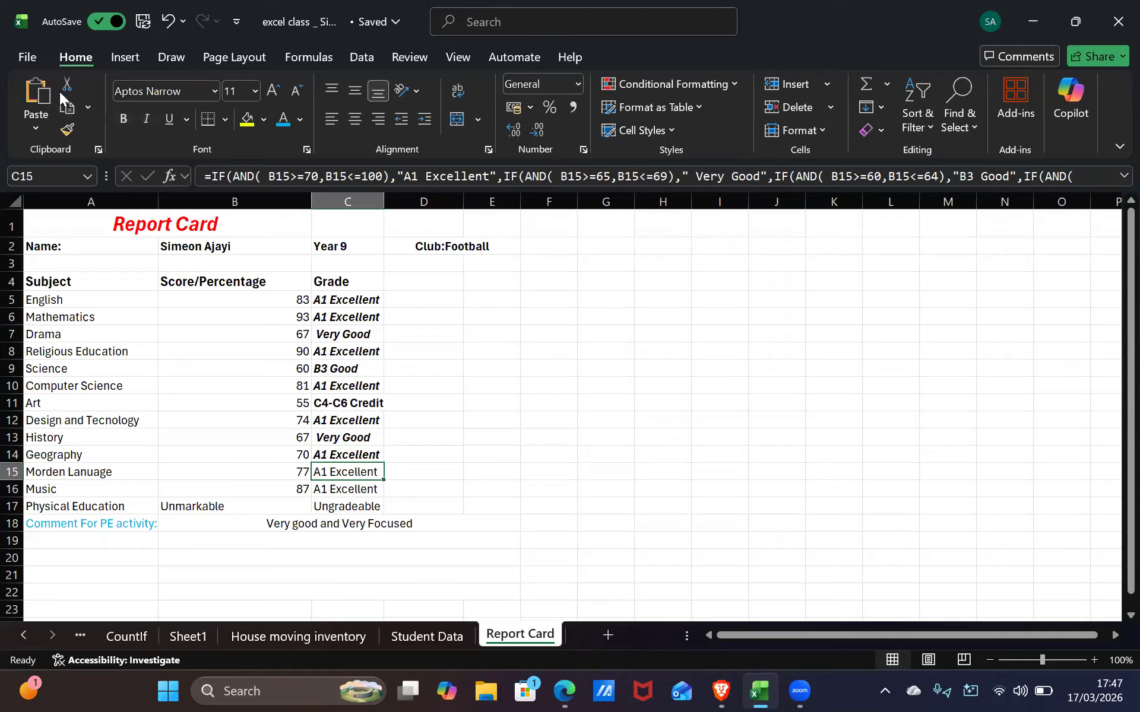
pyautogui.click(125, 116)
pyautogui.click(145, 116)
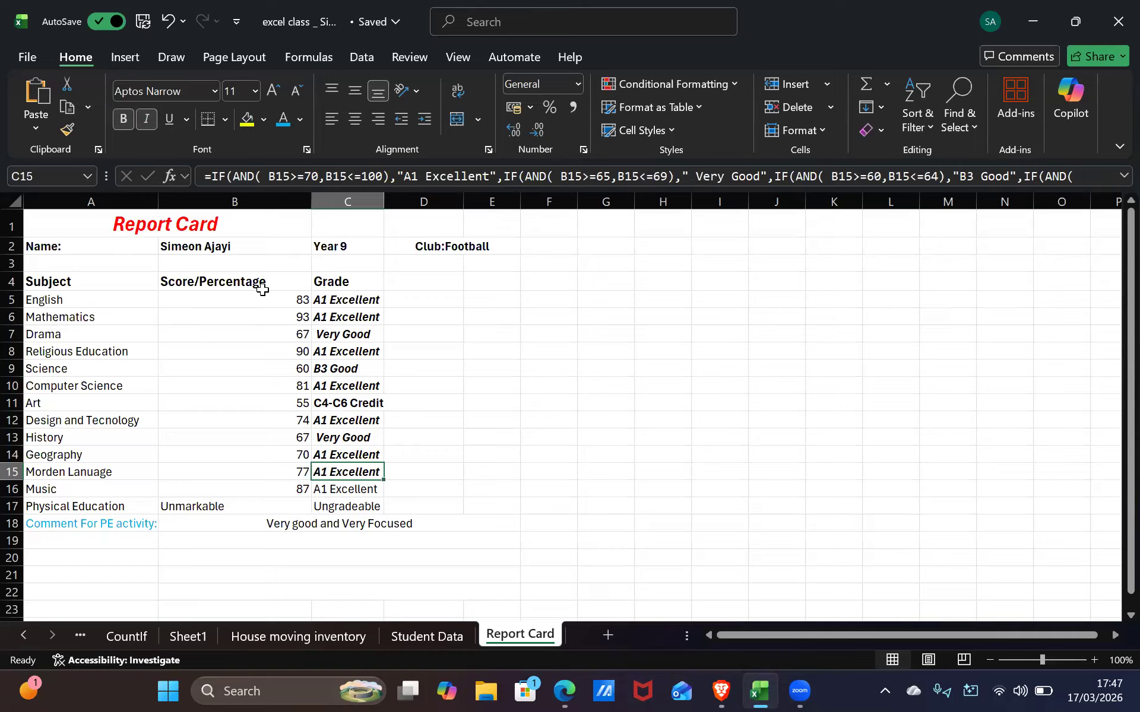
# Italicise the Art grade in C11 and make the Music grade in C16 bold italic
pyautogui.click(353, 450)
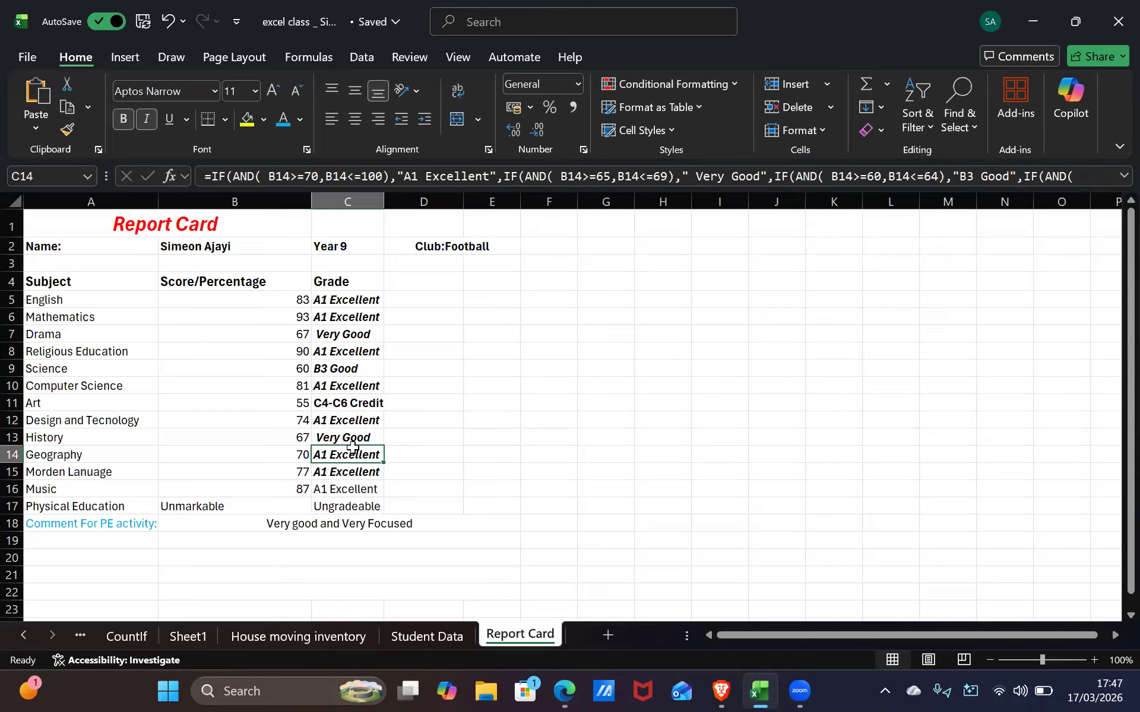
pyautogui.click(351, 425)
pyautogui.click(353, 452)
pyautogui.click(352, 421)
pyautogui.click(353, 407)
pyautogui.click(145, 116)
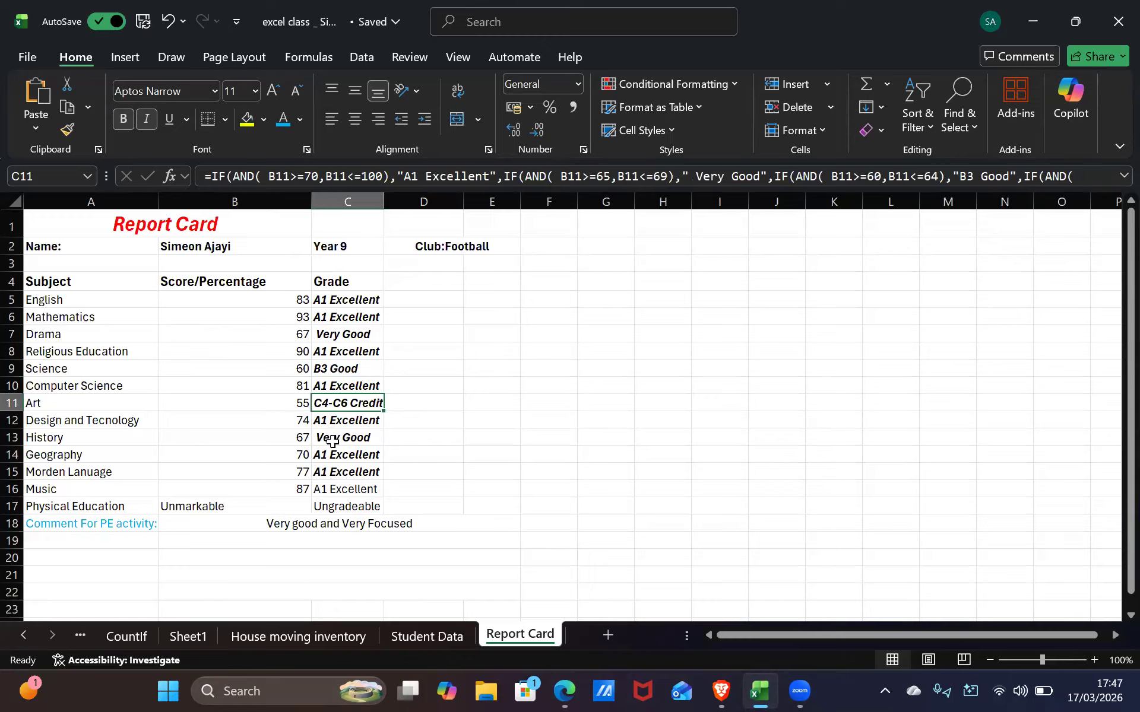
pyautogui.click(363, 490)
pyautogui.click(149, 119)
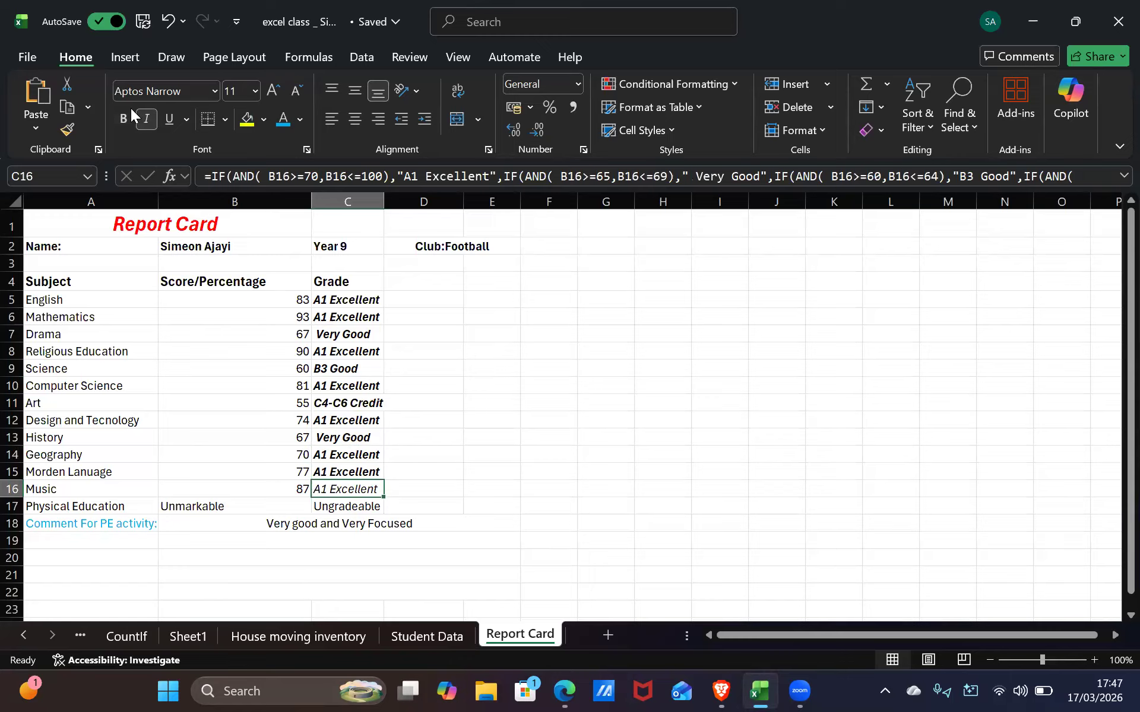
pyautogui.hotkey('ctrl', 'b')
pyautogui.click(356, 506)
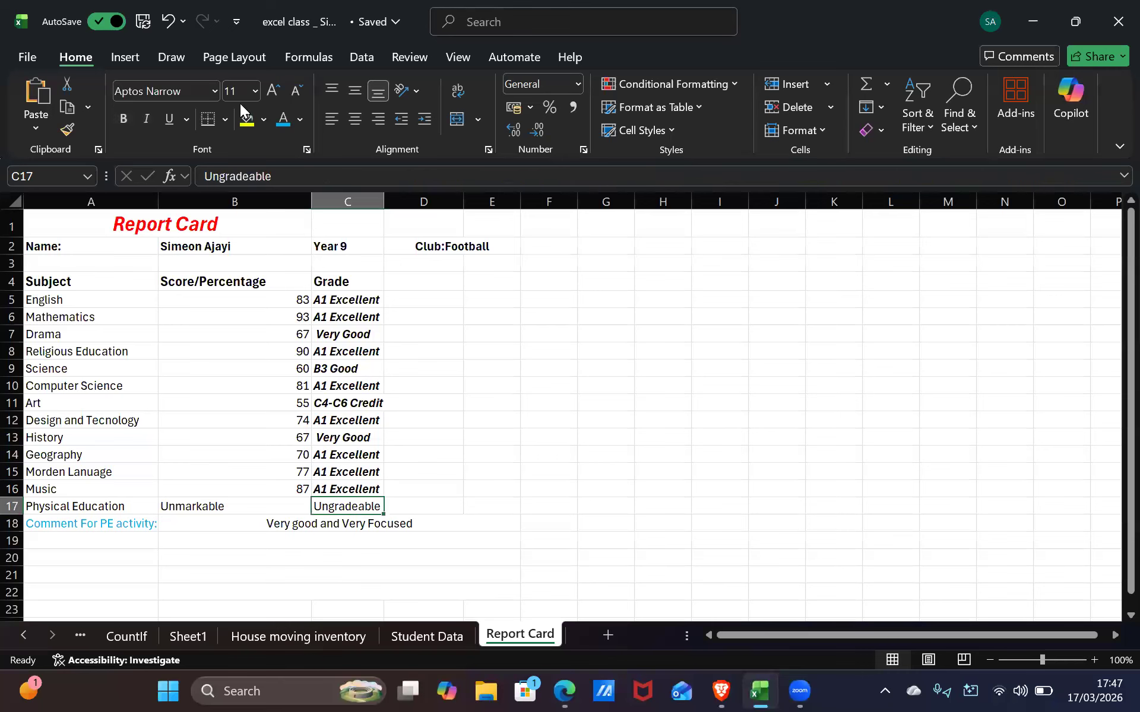
# Colour the Ungradeable entry in C17 and Unmarkable in B17 light blue
pyautogui.click(296, 120)
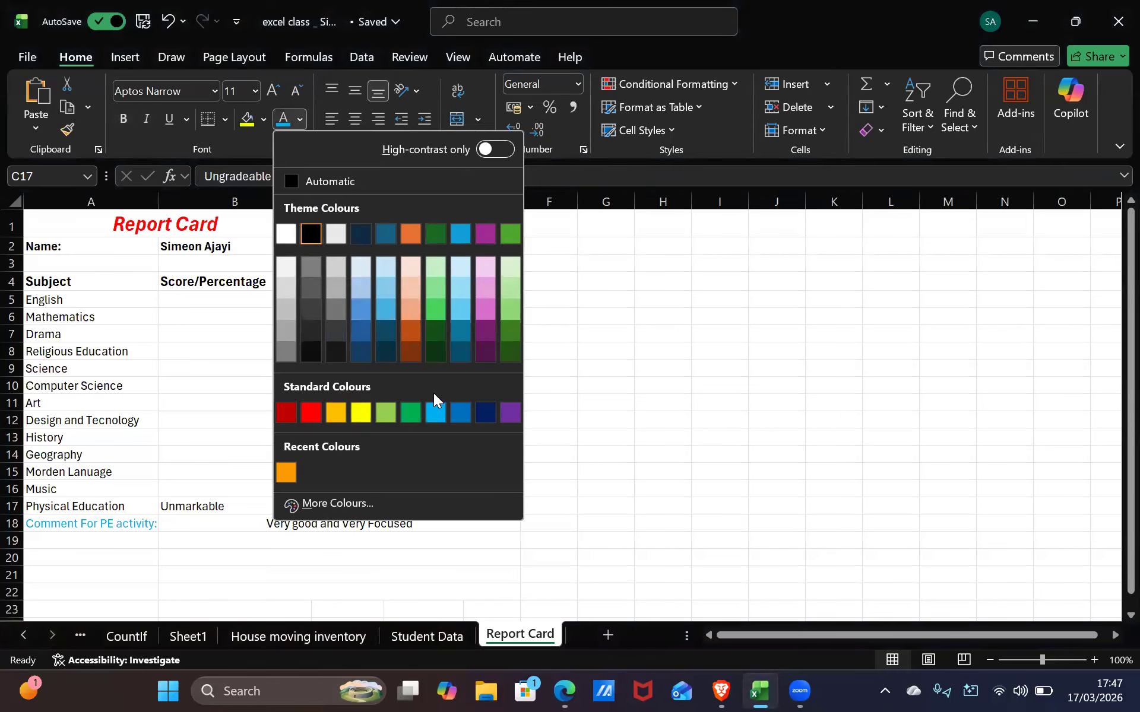
pyautogui.click(442, 410)
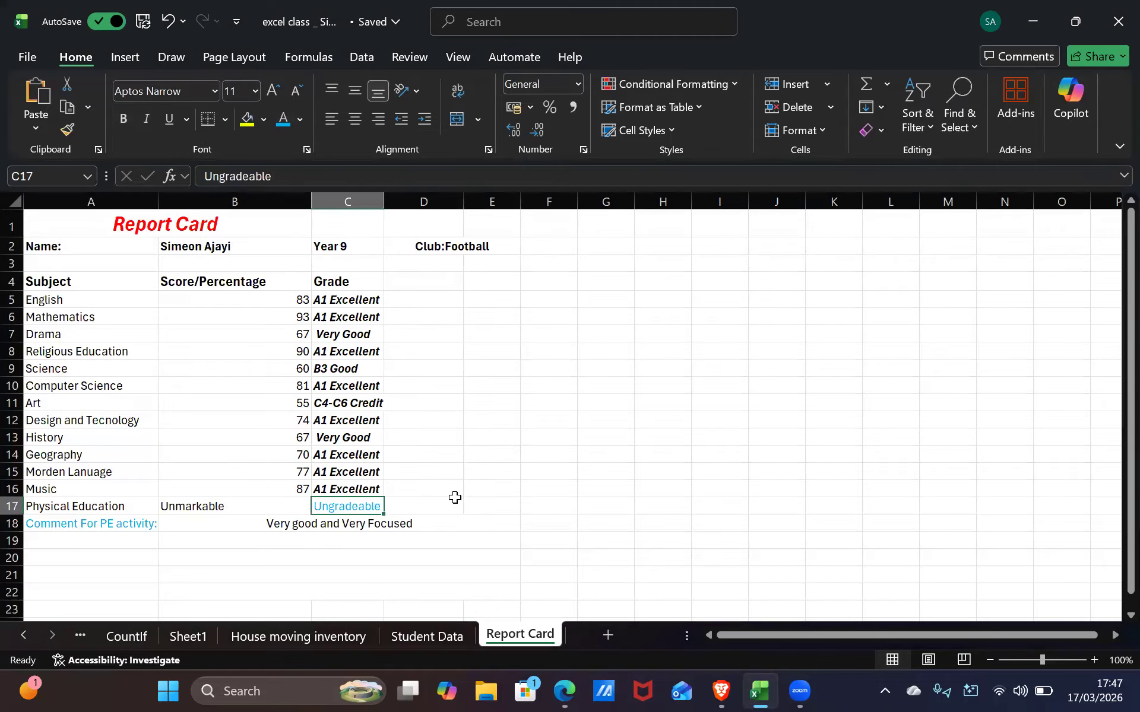
pyautogui.click(250, 502)
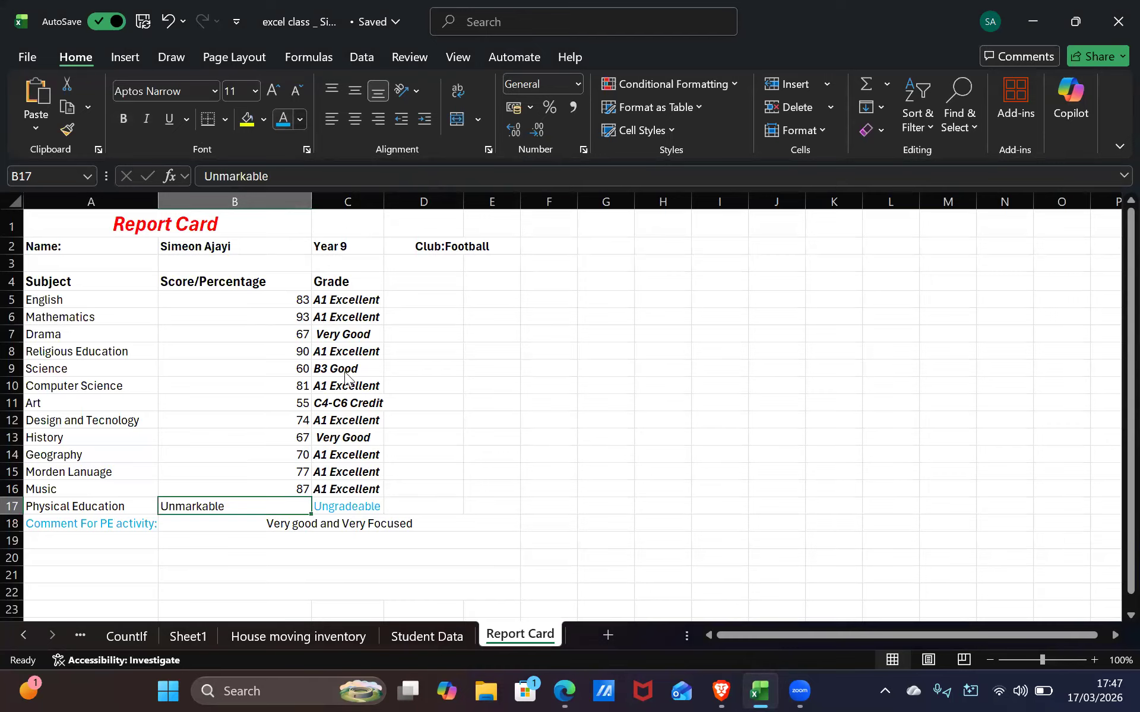
pyautogui.click(295, 118)
pyautogui.click(438, 409)
# Turn the PE comment in row 18 and the Physical Education label light blue
pyautogui.click(370, 528)
pyautogui.click(240, 508)
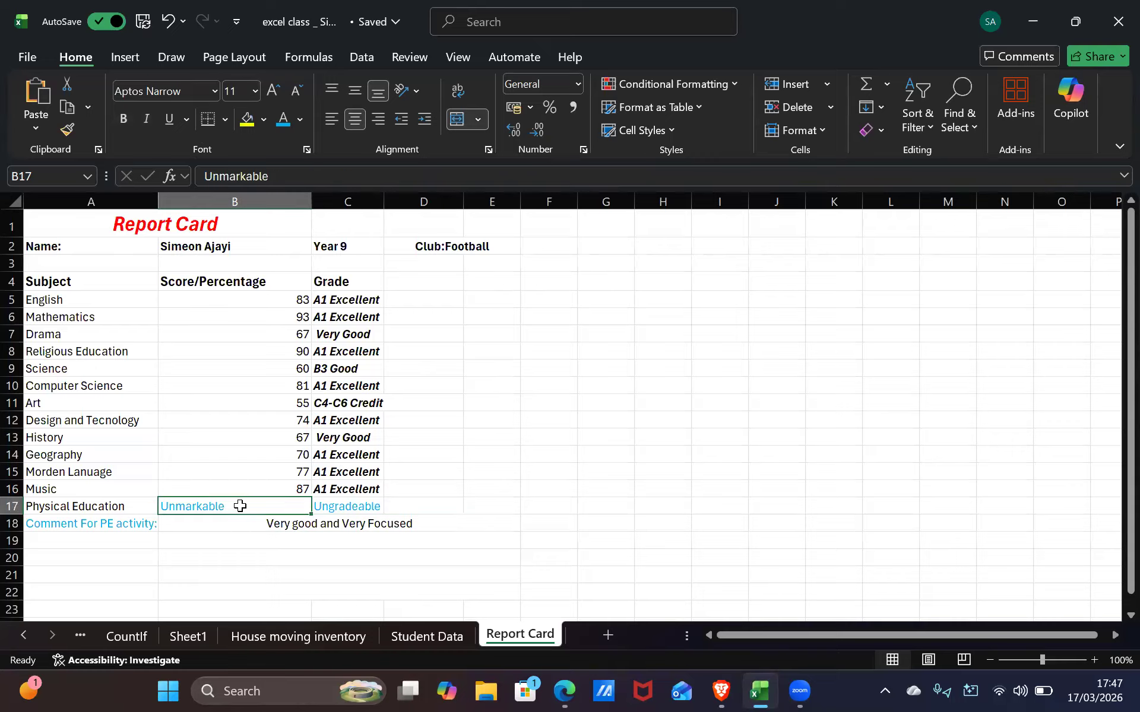
pyautogui.click(166, 517)
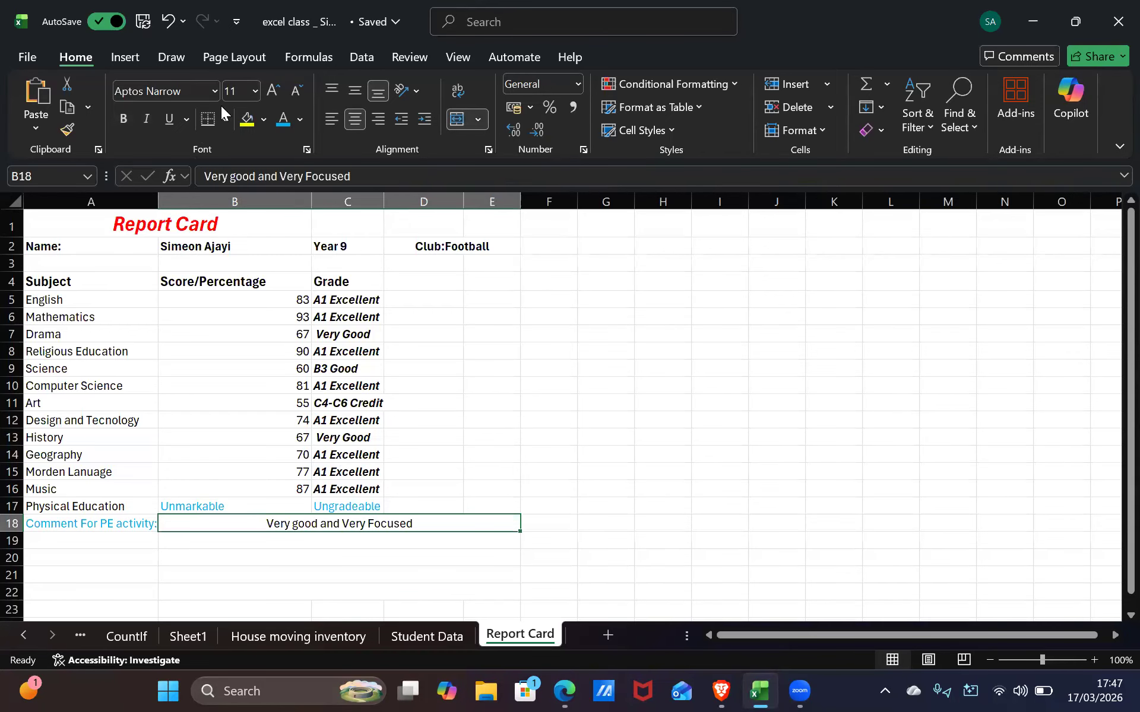
pyautogui.click(284, 119)
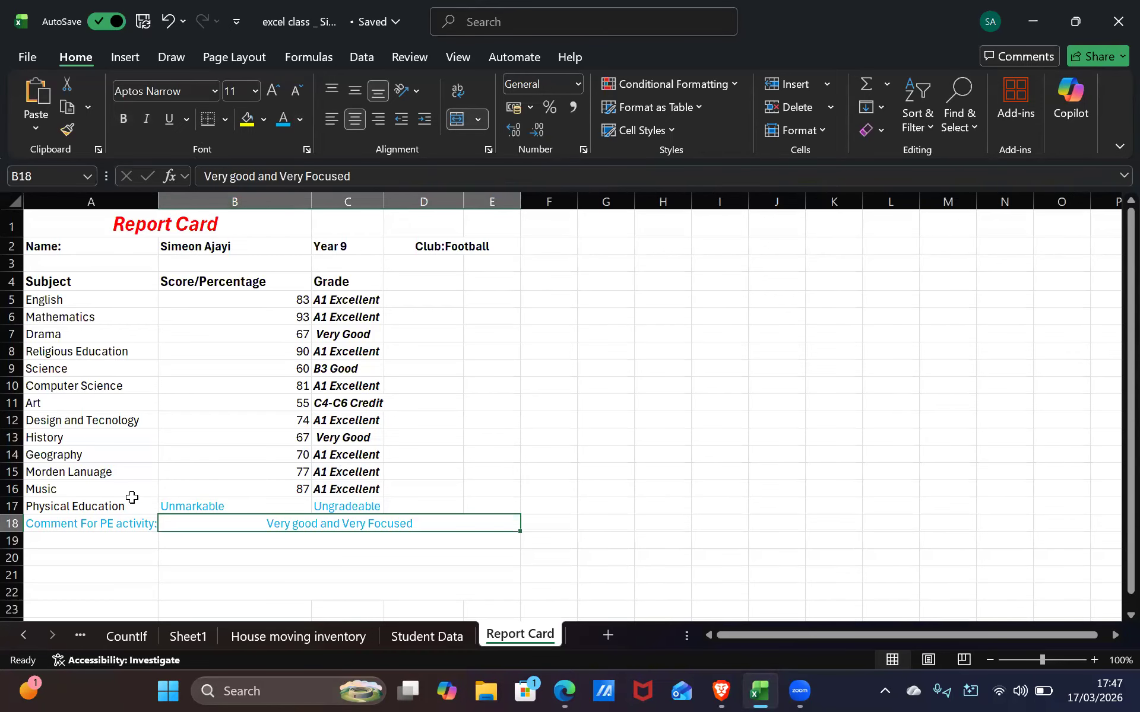
pyautogui.click(132, 494)
pyautogui.click(132, 506)
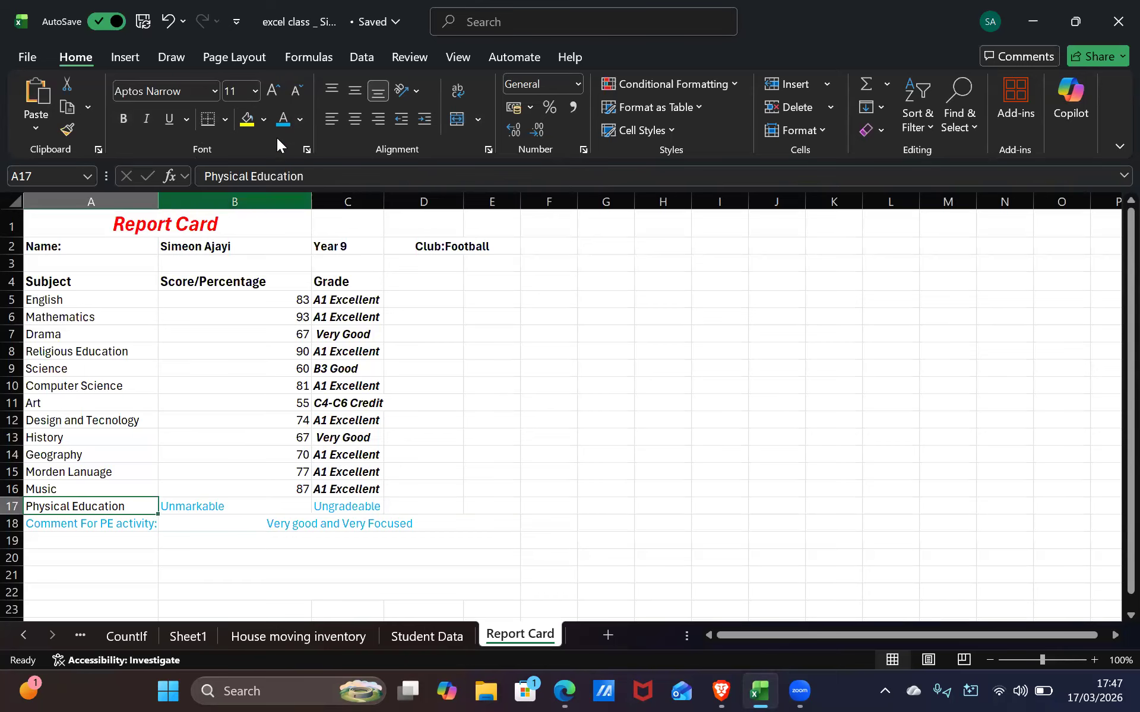
pyautogui.click(284, 130)
pyautogui.click(457, 579)
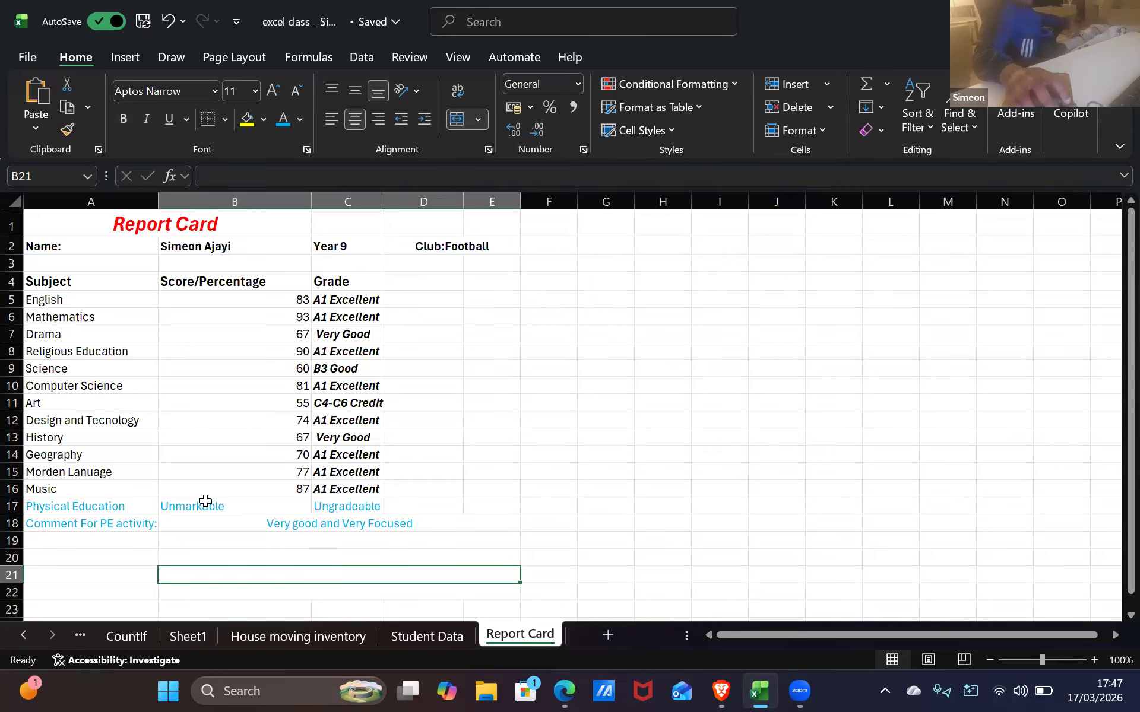
# Colour the English score red, Drama orange and Religious Education light green
pyautogui.click(261, 298)
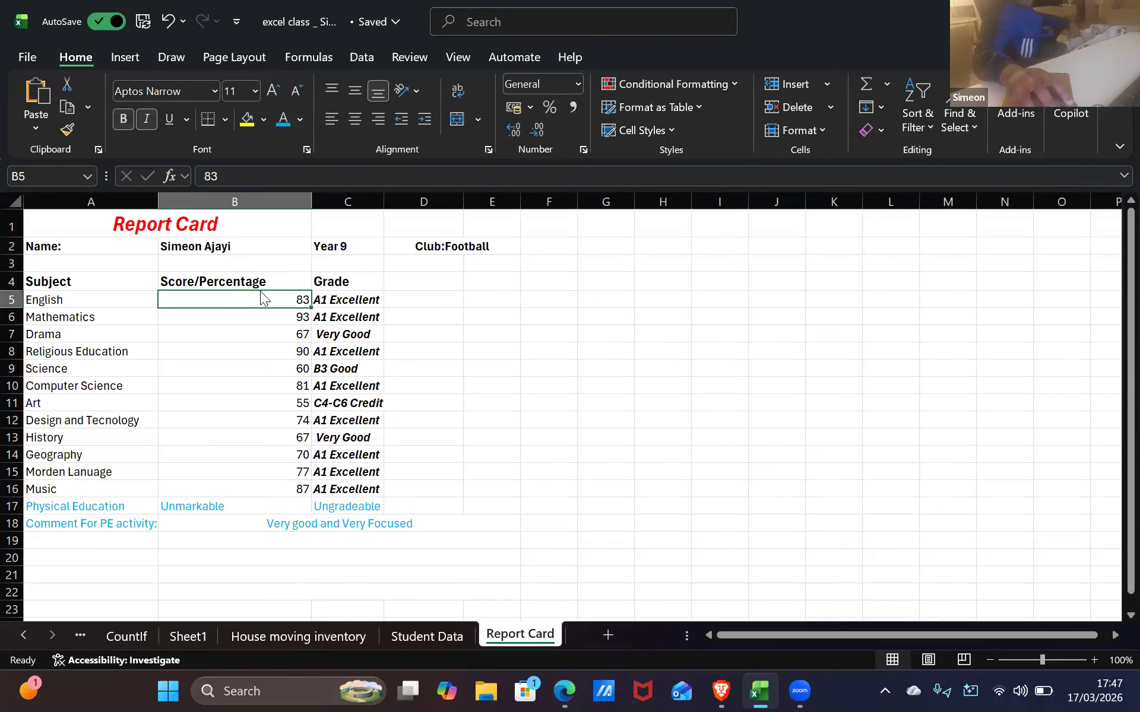
pyautogui.click(300, 119)
pyautogui.click(297, 403)
pyautogui.press('Return')
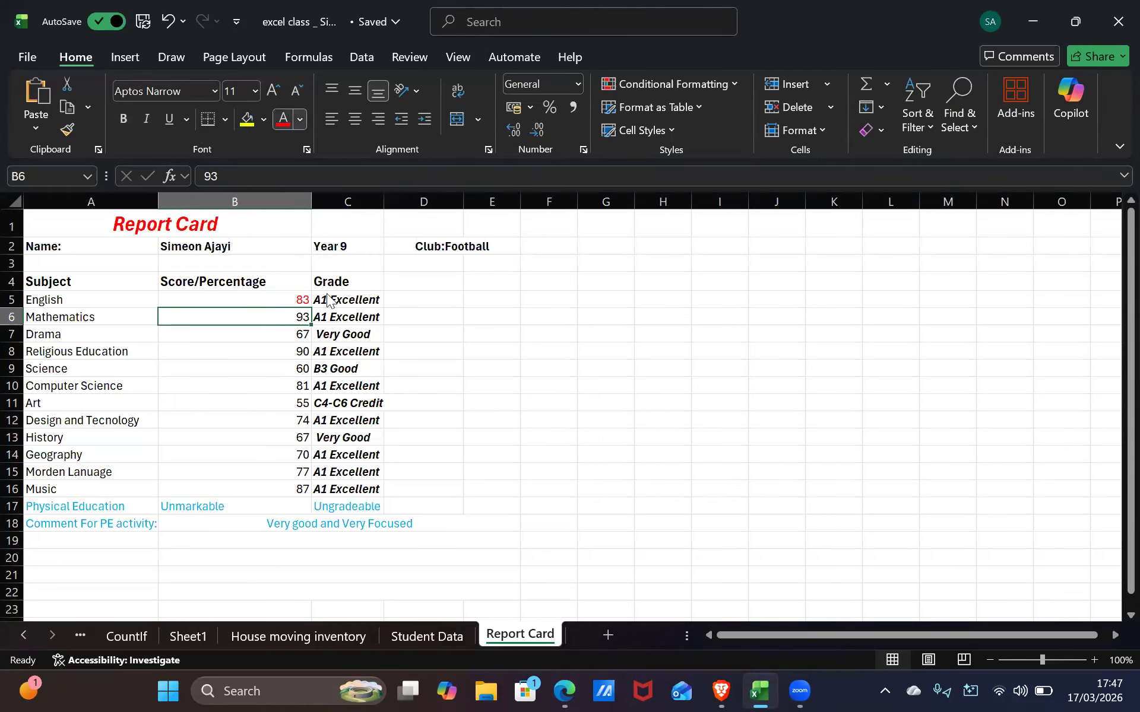
pyautogui.click(301, 119)
pyautogui.press('Escape')
pyautogui.click(254, 334)
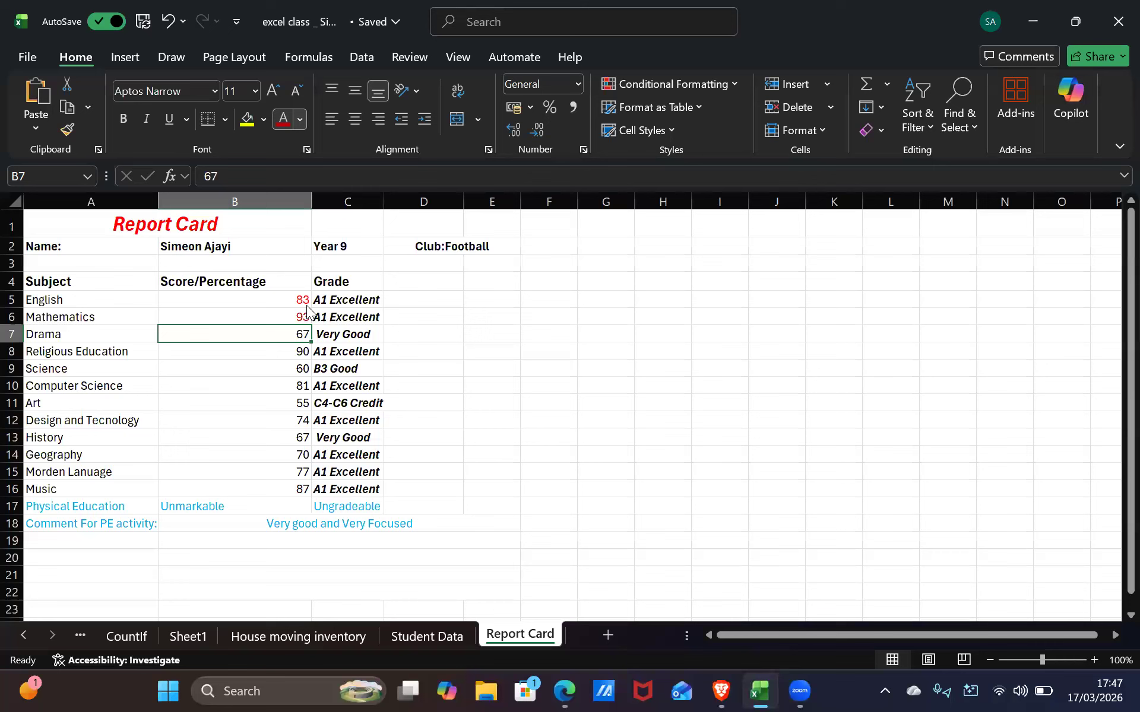
pyautogui.click(299, 120)
pyautogui.click(336, 410)
pyautogui.click(280, 346)
pyautogui.click(301, 117)
pyautogui.click(386, 412)
# Colour the Science score green, Computer Science light blue and Art blue
pyautogui.click(290, 368)
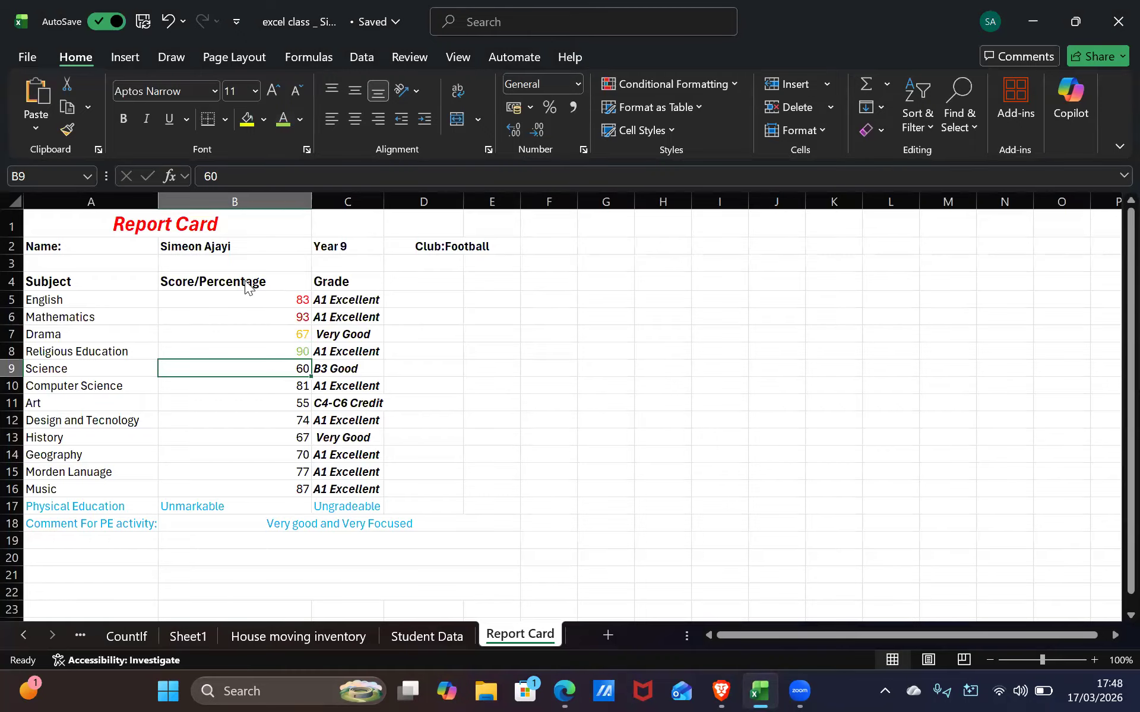
pyautogui.click(301, 119)
pyautogui.click(417, 415)
pyautogui.click(290, 382)
pyautogui.click(301, 119)
pyautogui.click(436, 411)
pyautogui.click(293, 410)
pyautogui.click(301, 119)
pyautogui.click(461, 410)
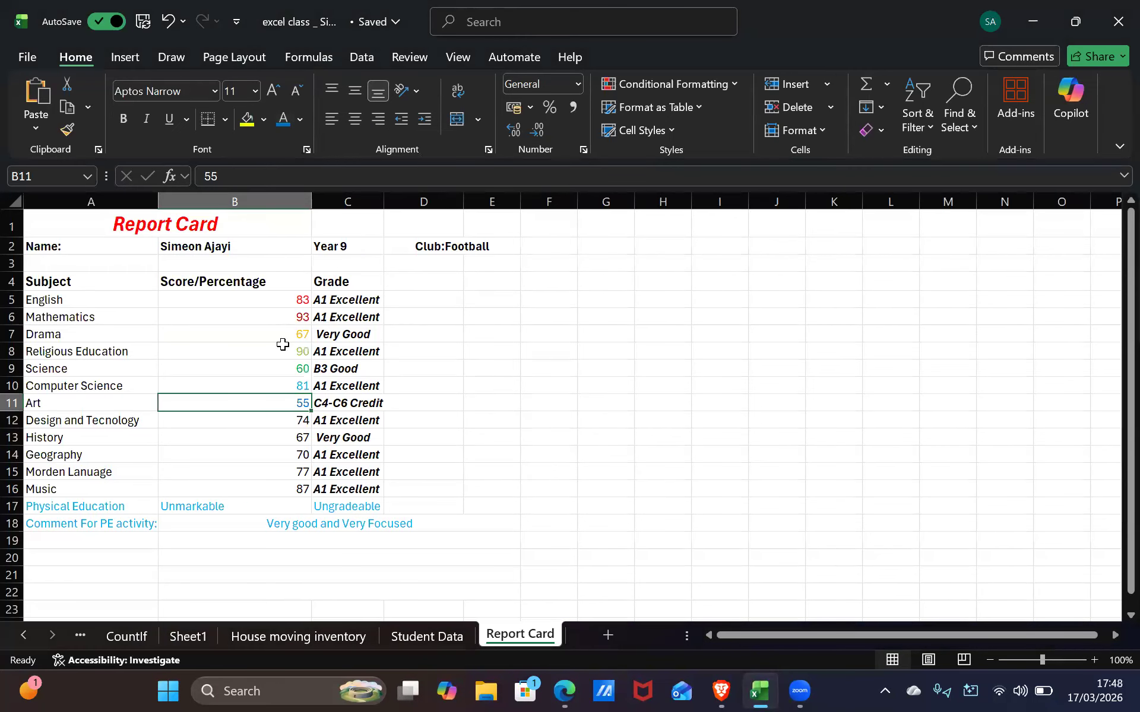
# Colour the B12 score dark blue and the History score in B13 purple
pyautogui.press('Return')
pyautogui.click(301, 120)
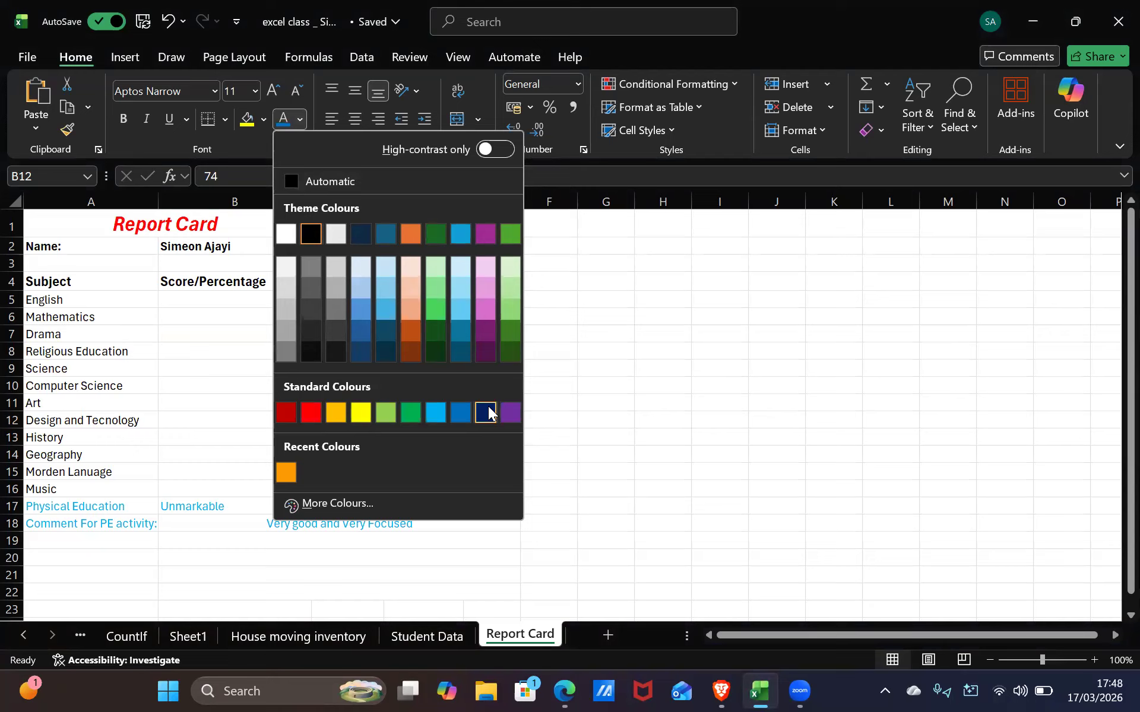
pyautogui.click(485, 413)
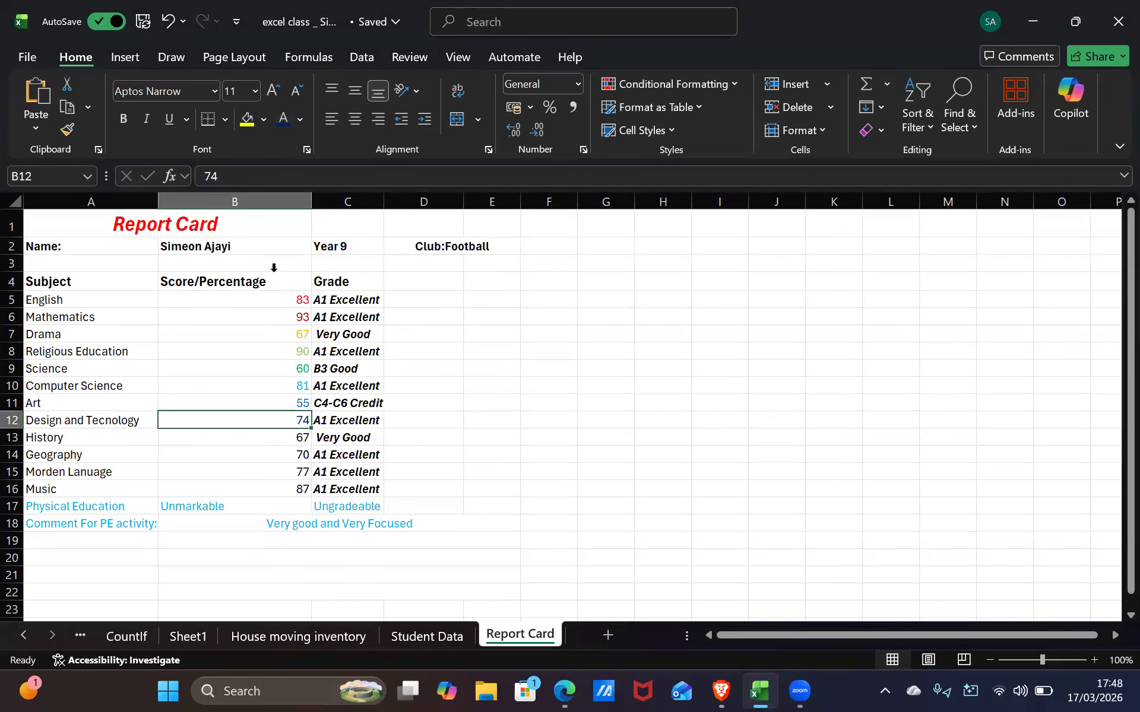
pyautogui.press('Return')
pyautogui.click(301, 120)
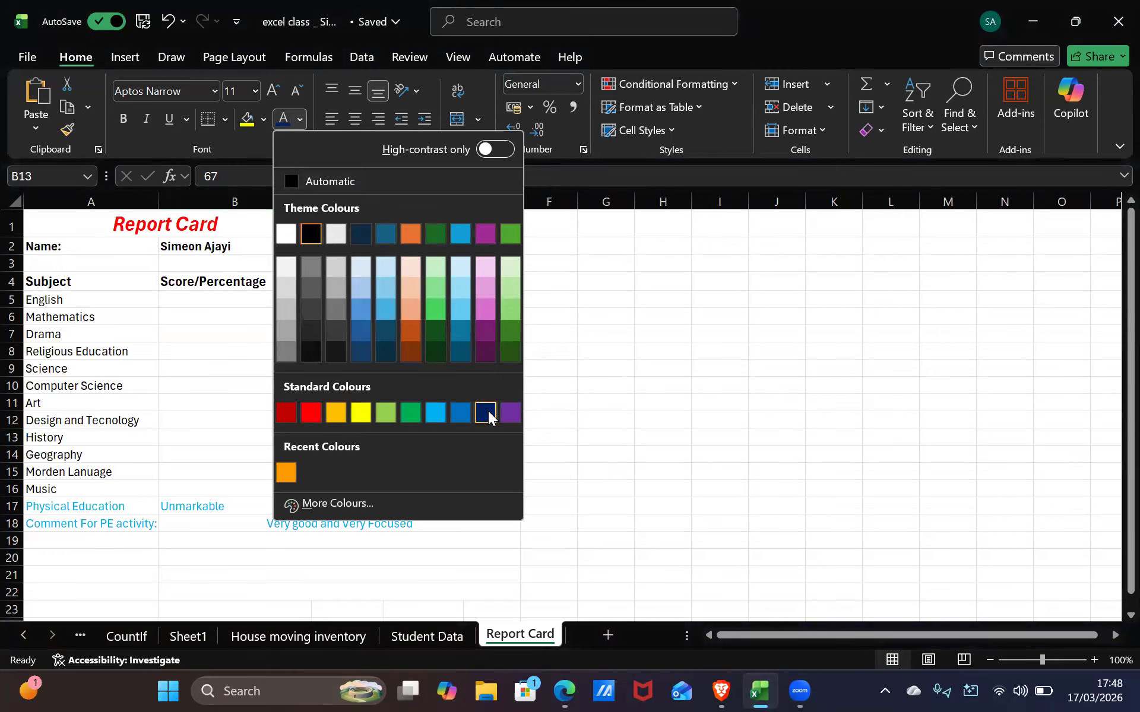
pyautogui.click(510, 411)
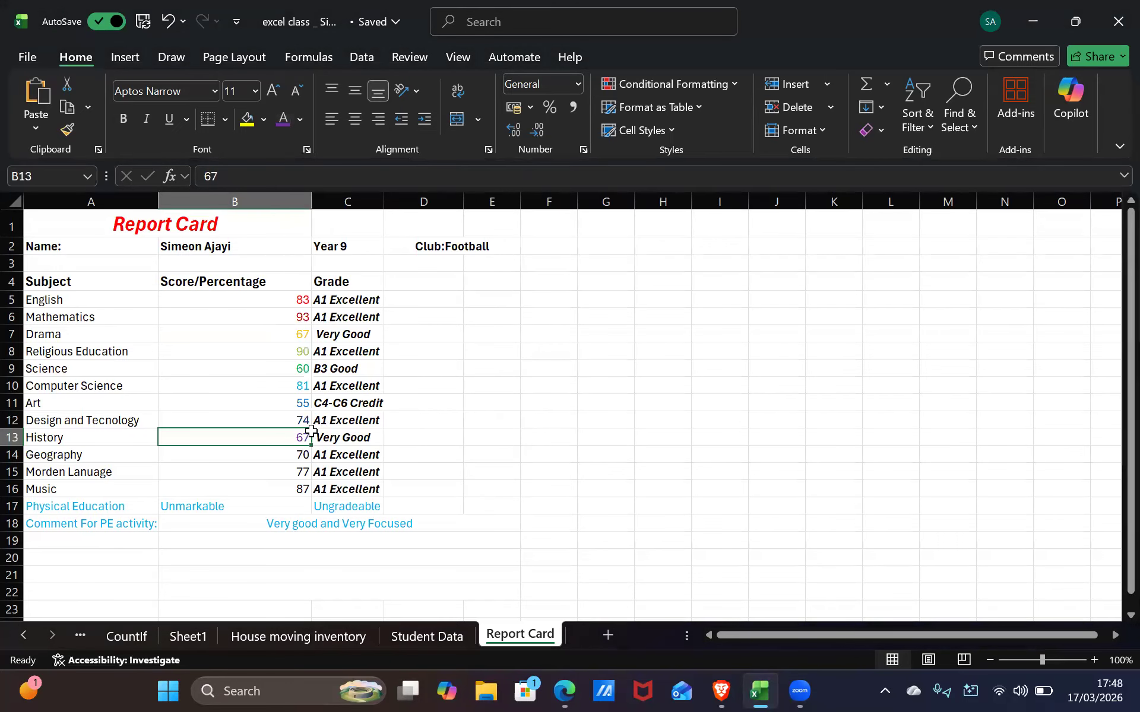
pyautogui.press('Return')
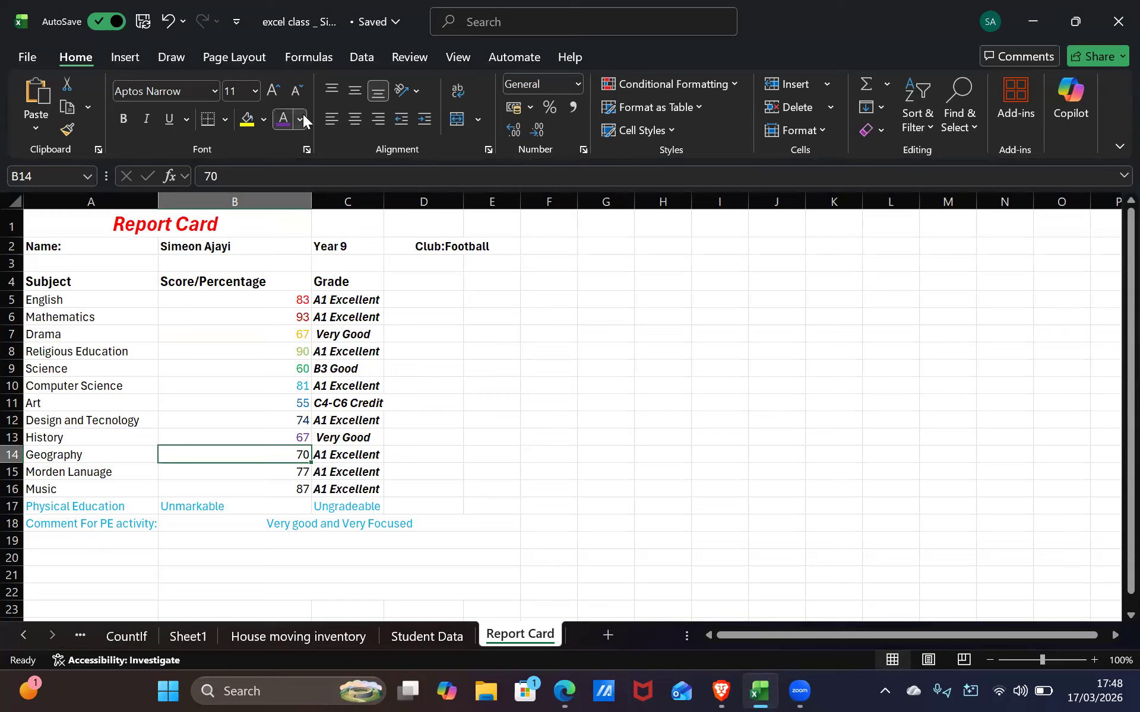
pyautogui.click(303, 114)
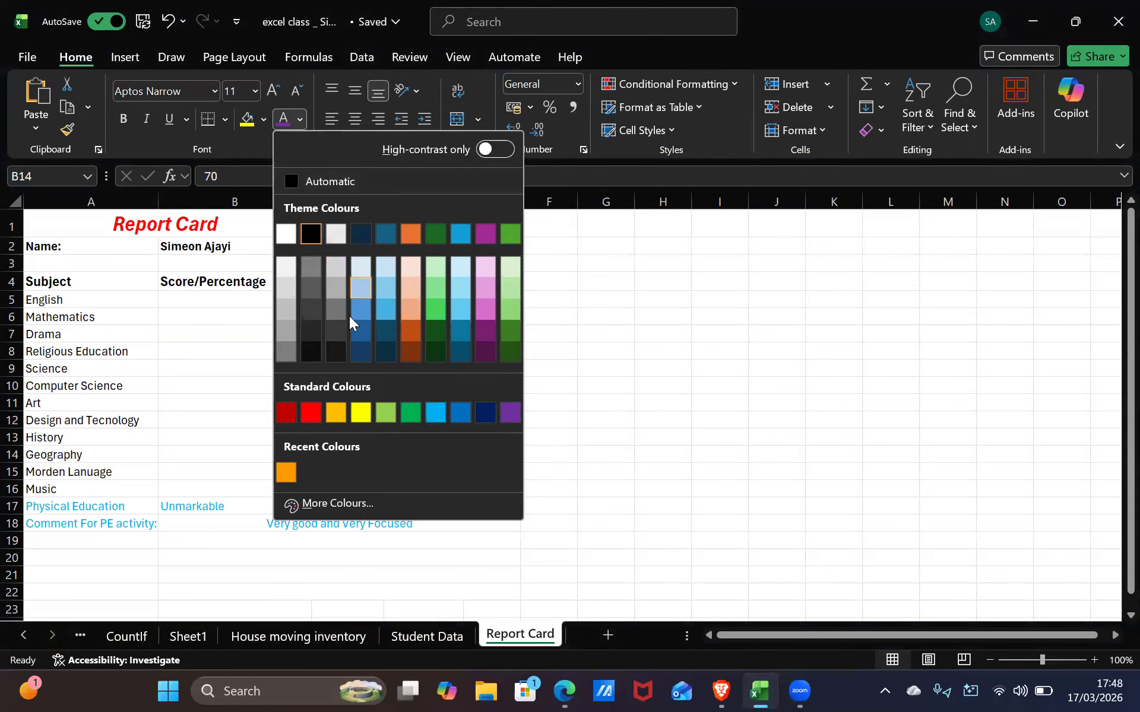
# Give the Geography score 70 a light pink custom font colour
pyautogui.click(319, 505)
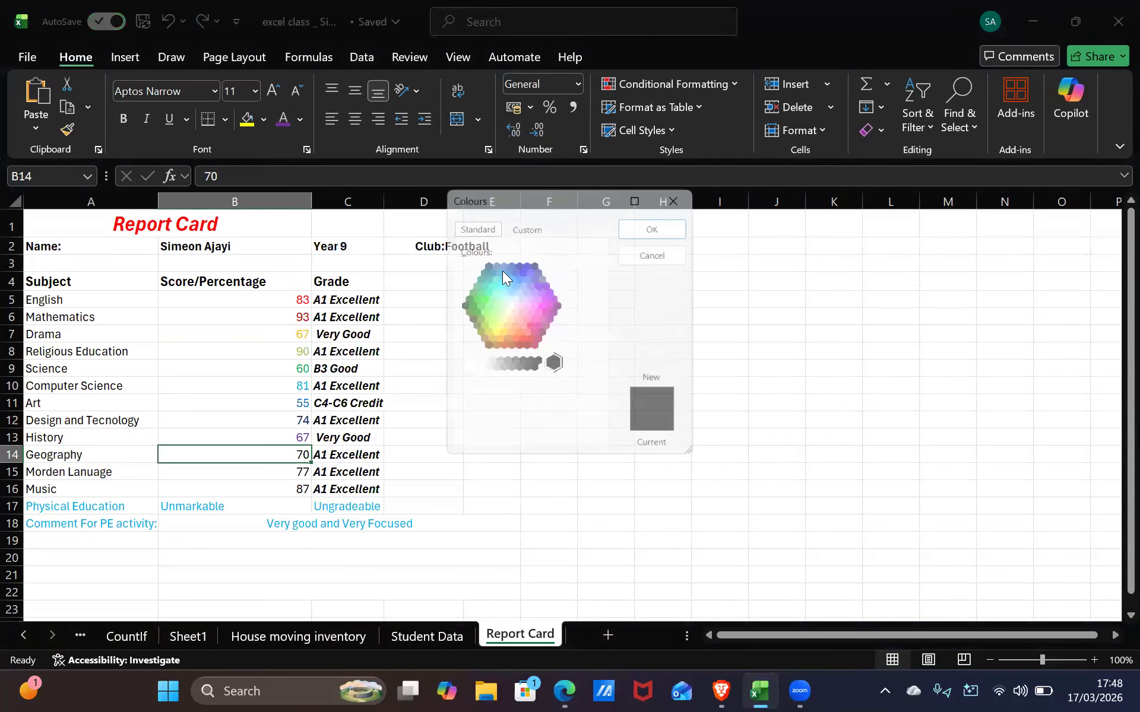
pyautogui.click(493, 311)
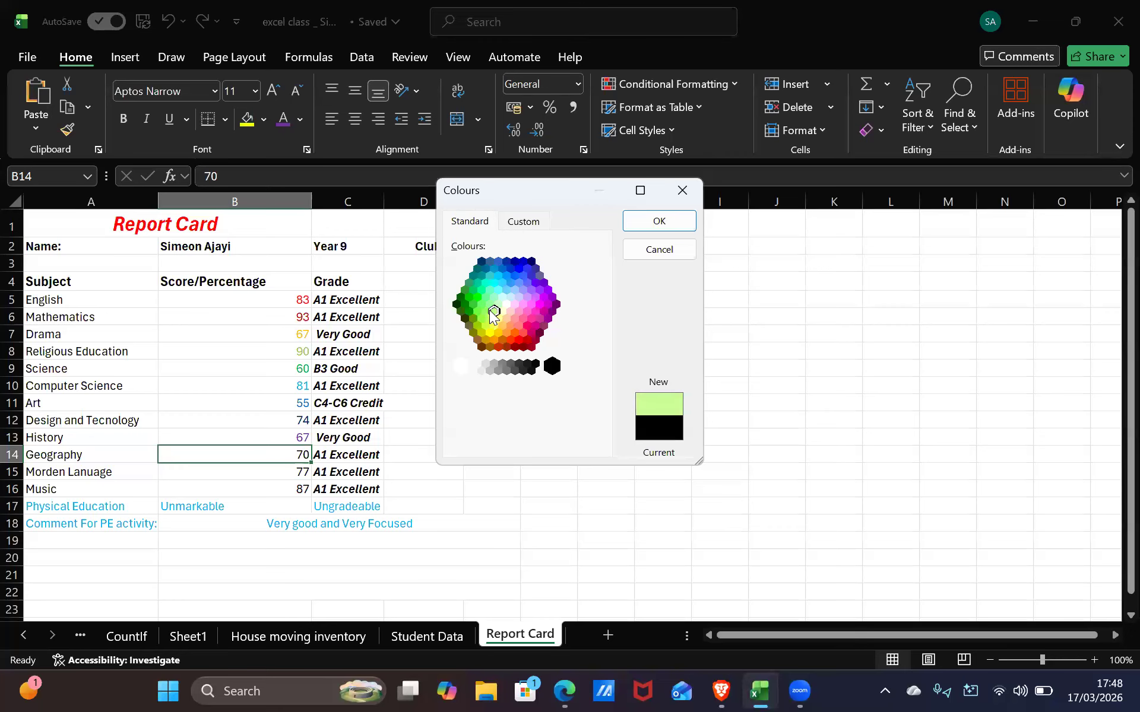
pyautogui.click(490, 321)
pyautogui.click(532, 308)
pyautogui.click(527, 311)
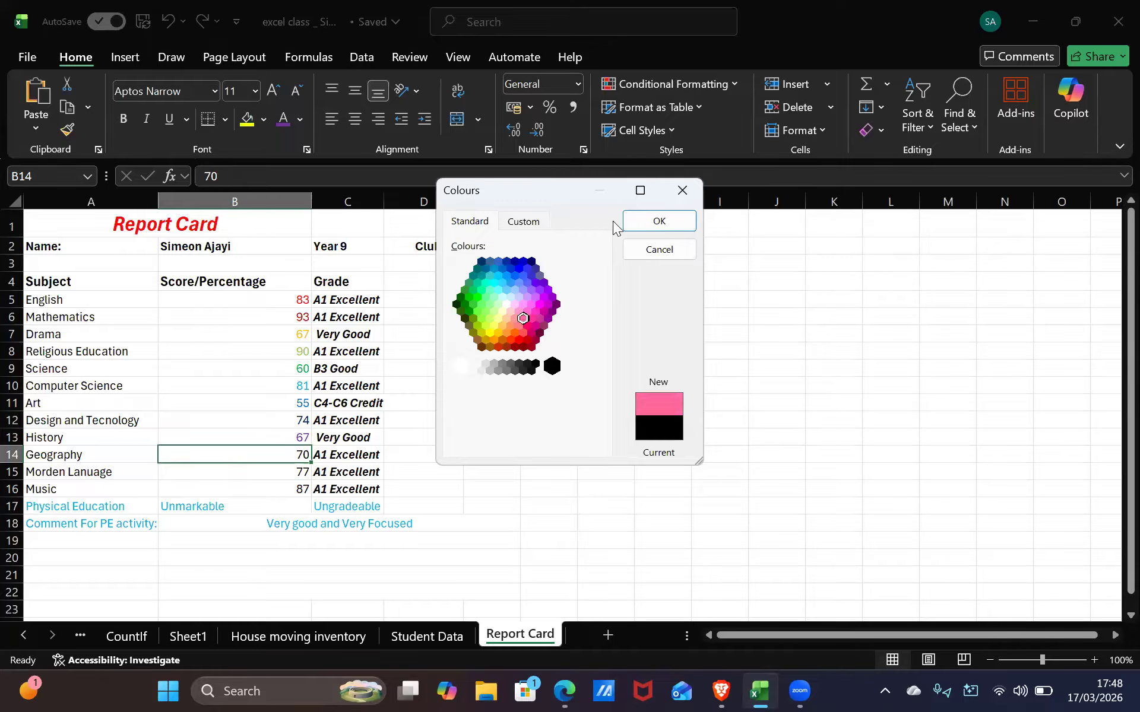
pyautogui.click(627, 216)
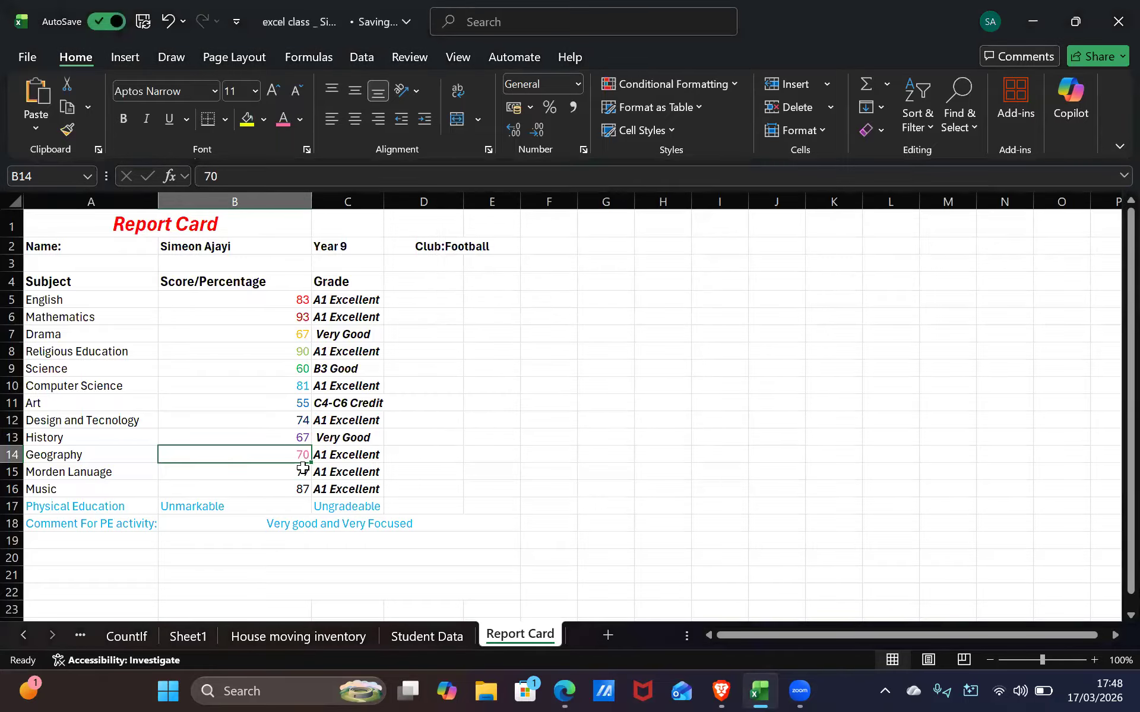
# Give the Modern Language score 77 in B15 a custom purple font colour
pyautogui.click(302, 467)
pyautogui.click(300, 121)
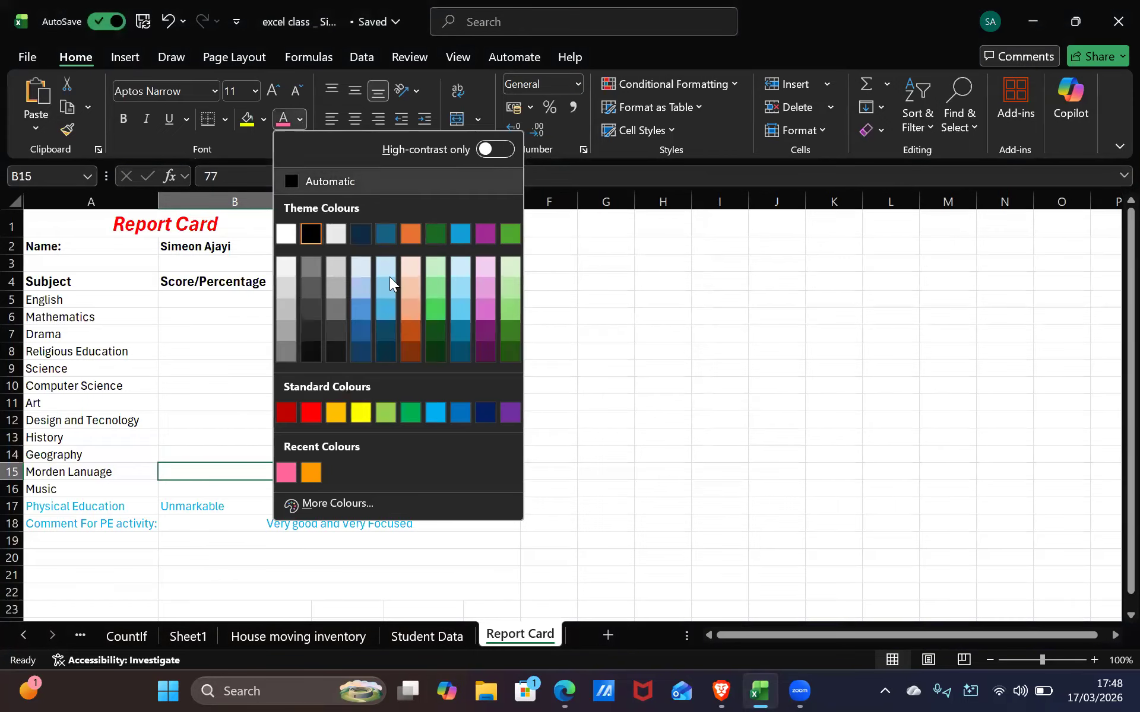
pyautogui.click(338, 504)
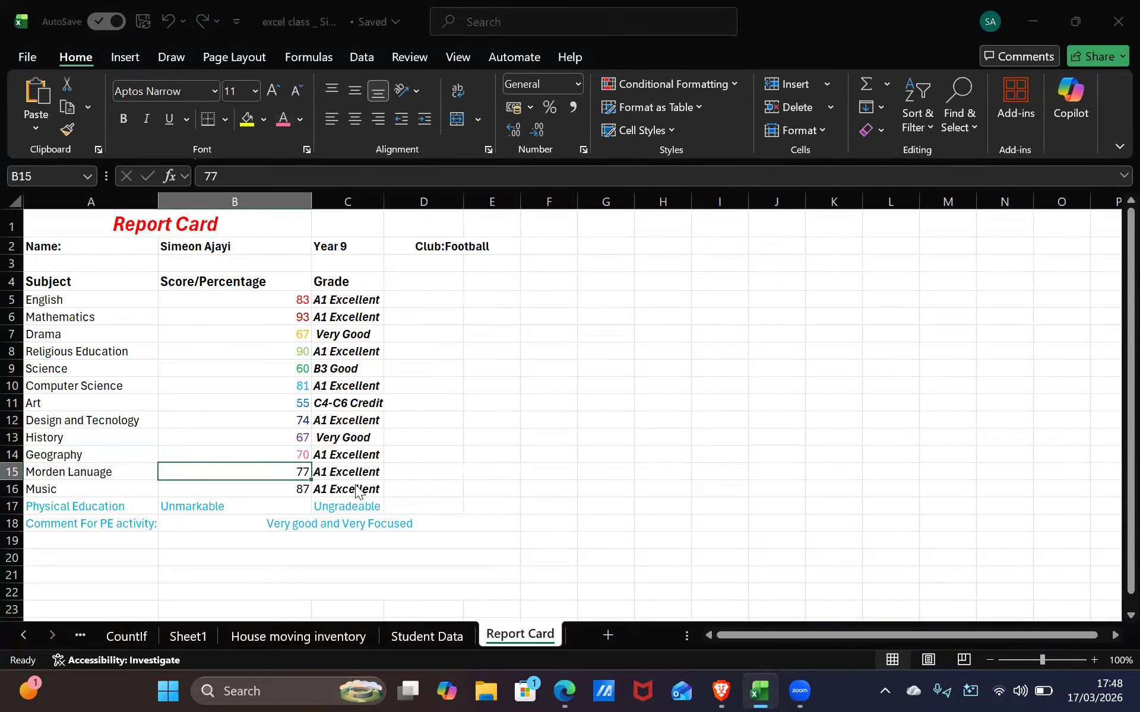
pyautogui.moveTo(485, 304); pyautogui.dragTo(464, 318)
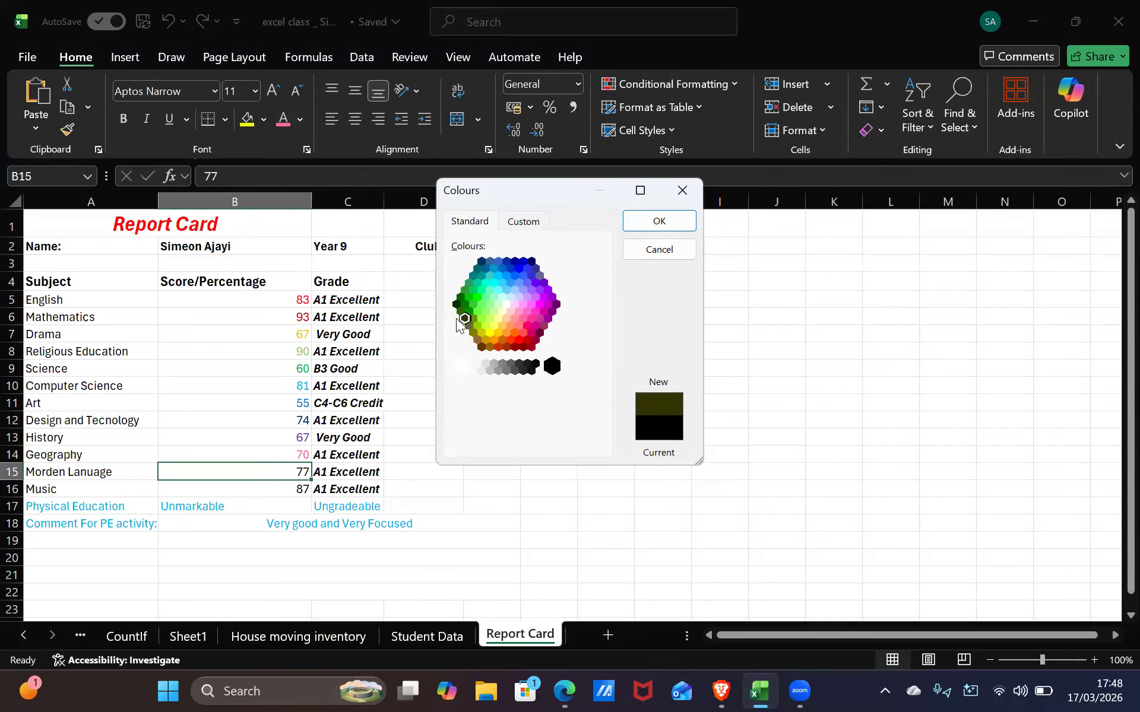
pyautogui.moveTo(477, 255); pyautogui.dragTo(510, 270)
pyautogui.click(507, 275)
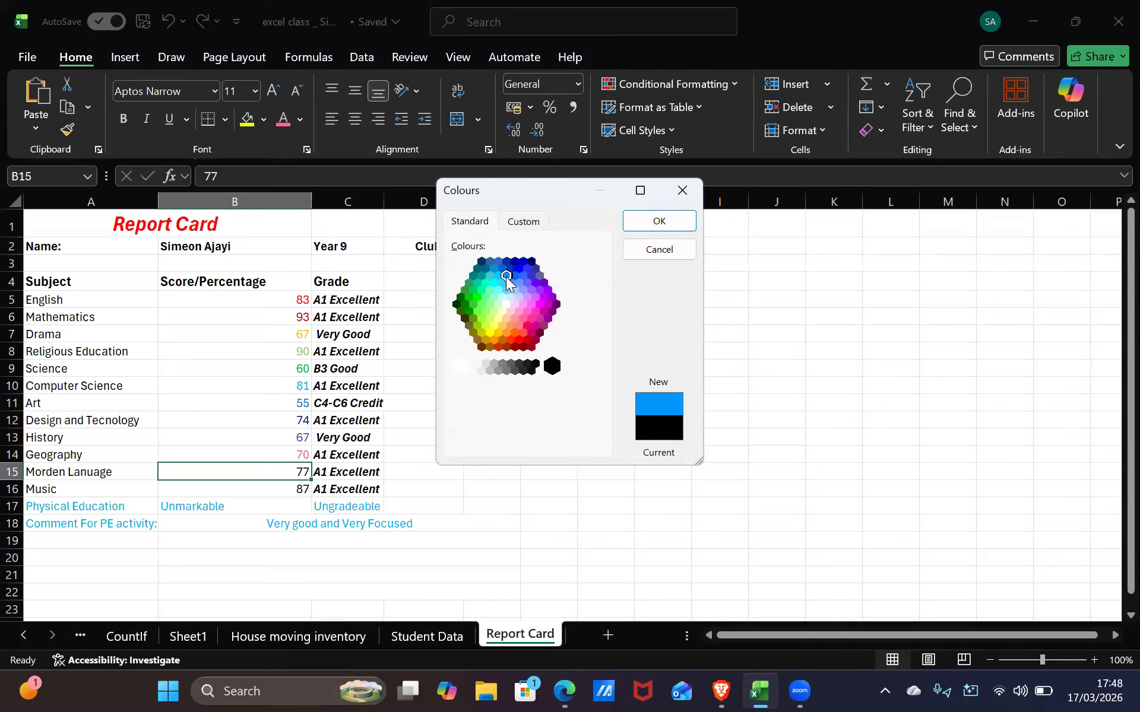
pyautogui.click(551, 302)
pyautogui.click(533, 316)
pyautogui.click(539, 320)
pyautogui.click(547, 319)
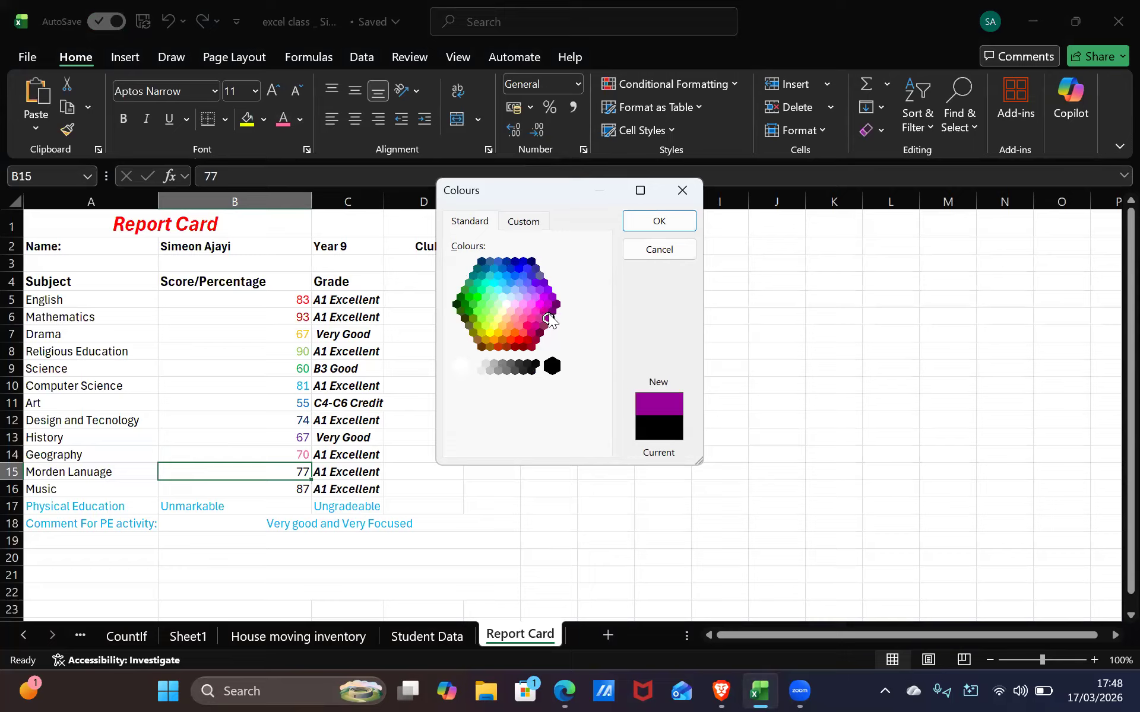
pyautogui.click(544, 328)
pyautogui.click(548, 319)
pyautogui.click(645, 223)
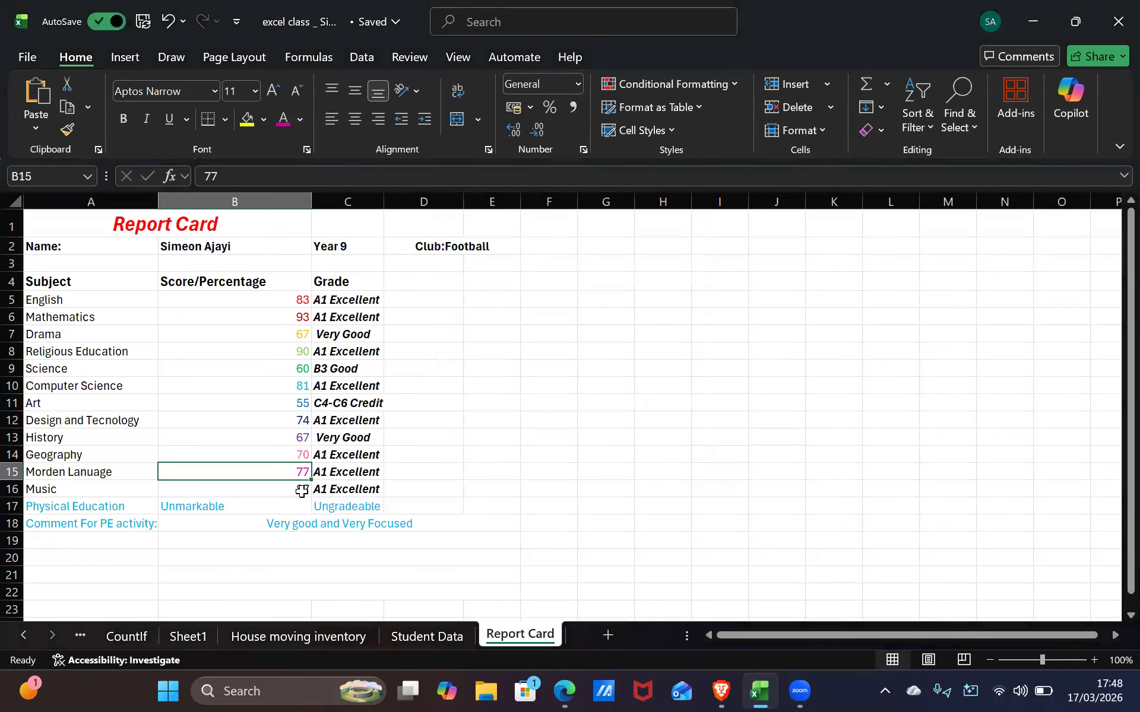
pyautogui.click(303, 488)
pyautogui.click(394, 460)
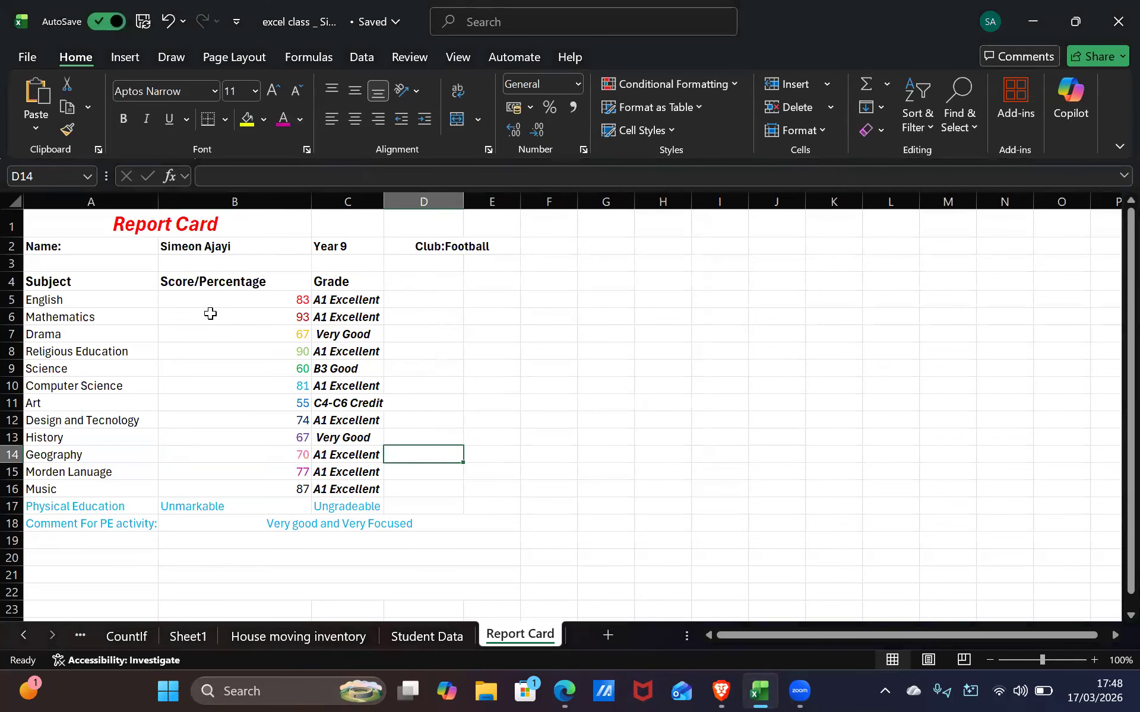
# Colour the English subject red, Mathematics dark red and Drama orange
pyautogui.click(119, 310)
pyautogui.click(114, 298)
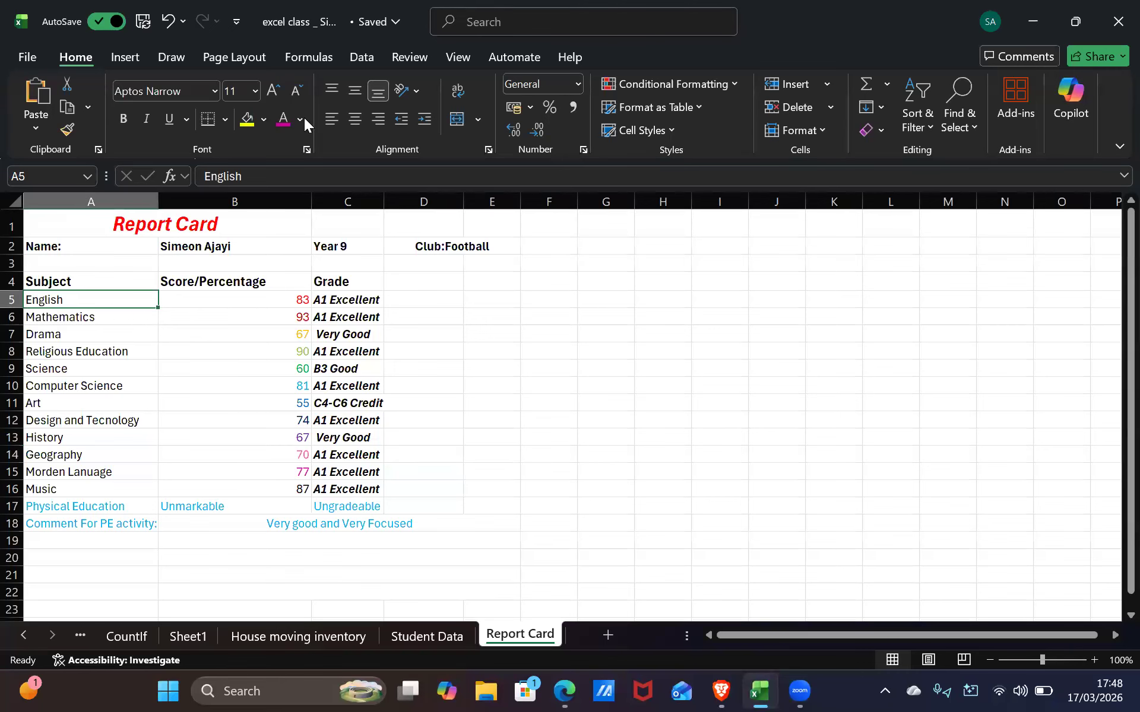
pyautogui.click(300, 118)
pyautogui.click(311, 412)
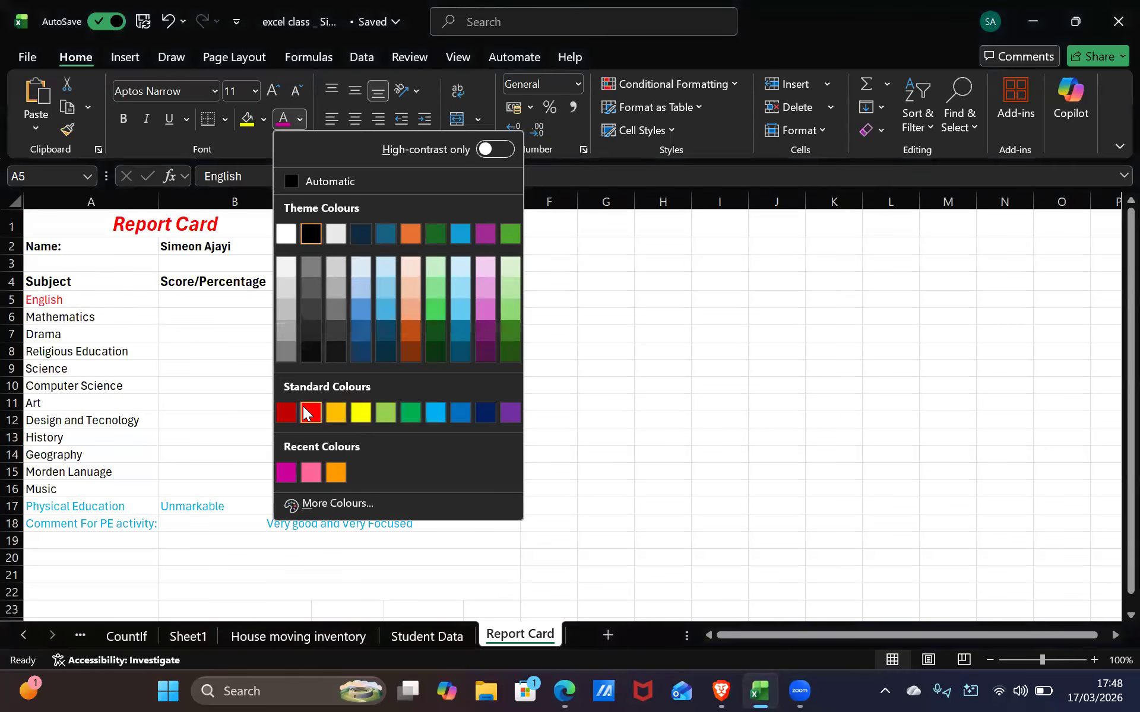
pyautogui.click(119, 317)
pyautogui.click(300, 119)
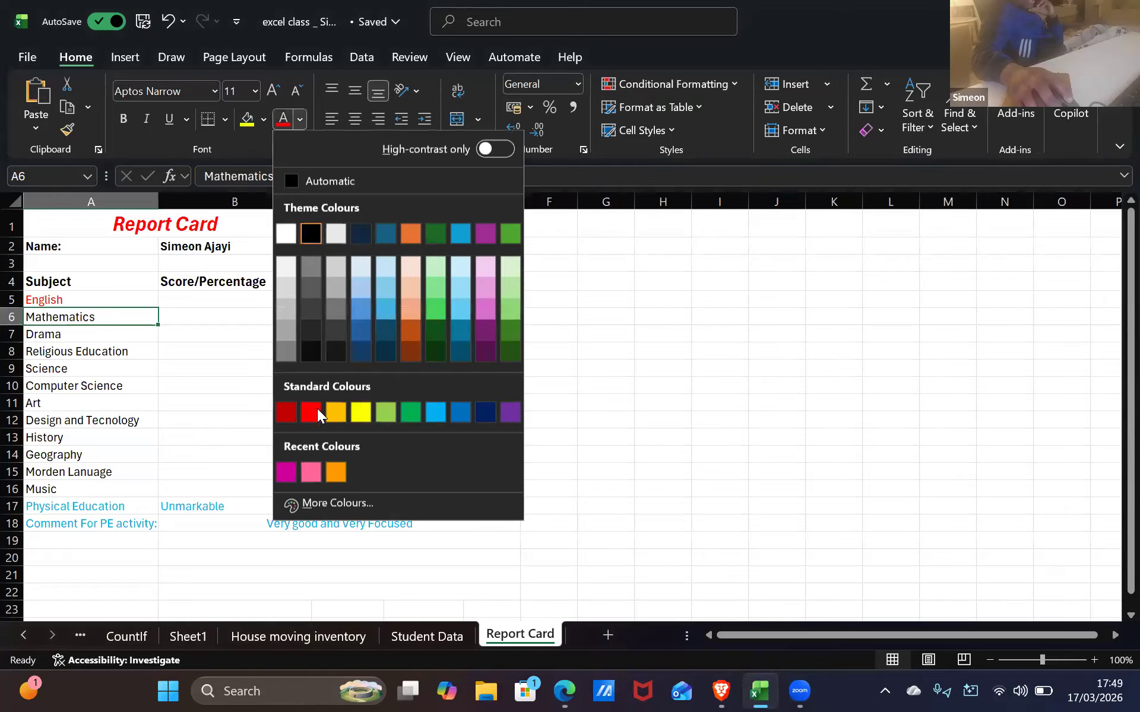
pyautogui.click(289, 408)
pyautogui.click(135, 334)
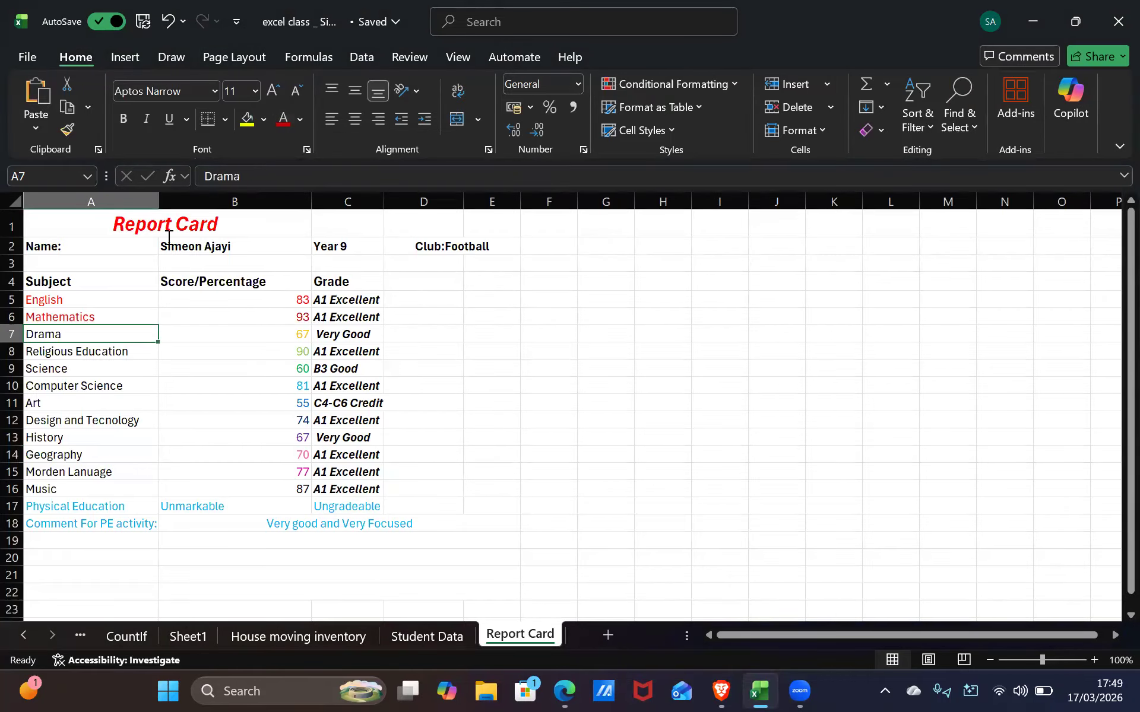
pyautogui.click(298, 122)
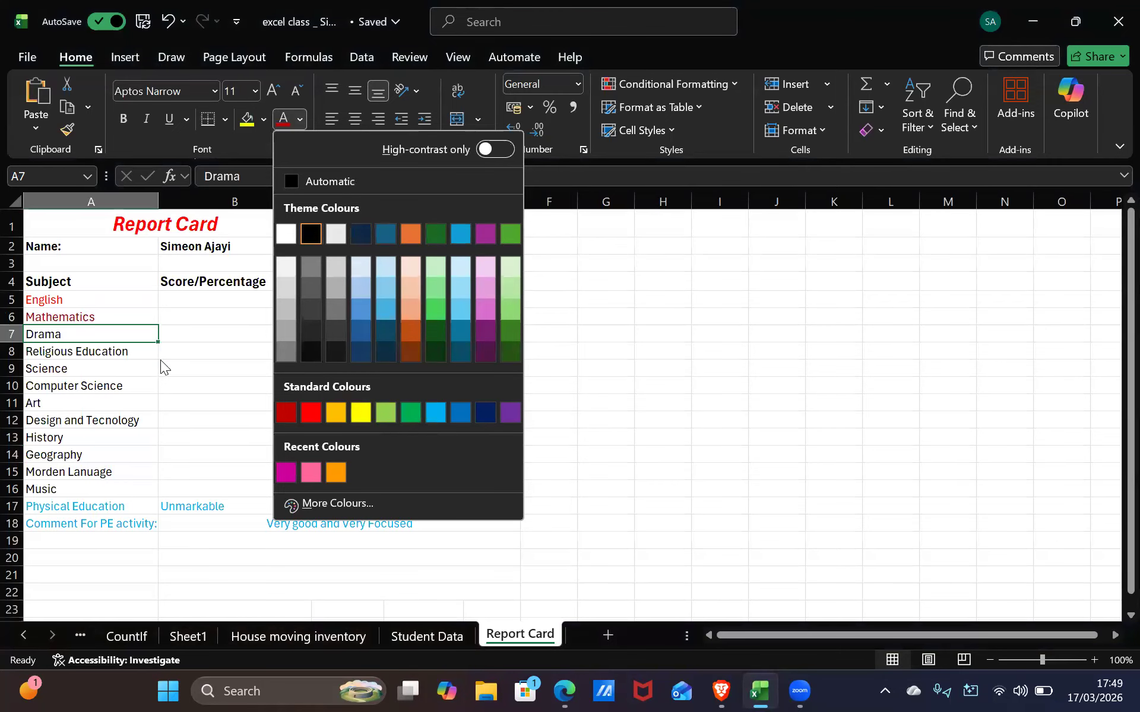
pyautogui.click(336, 412)
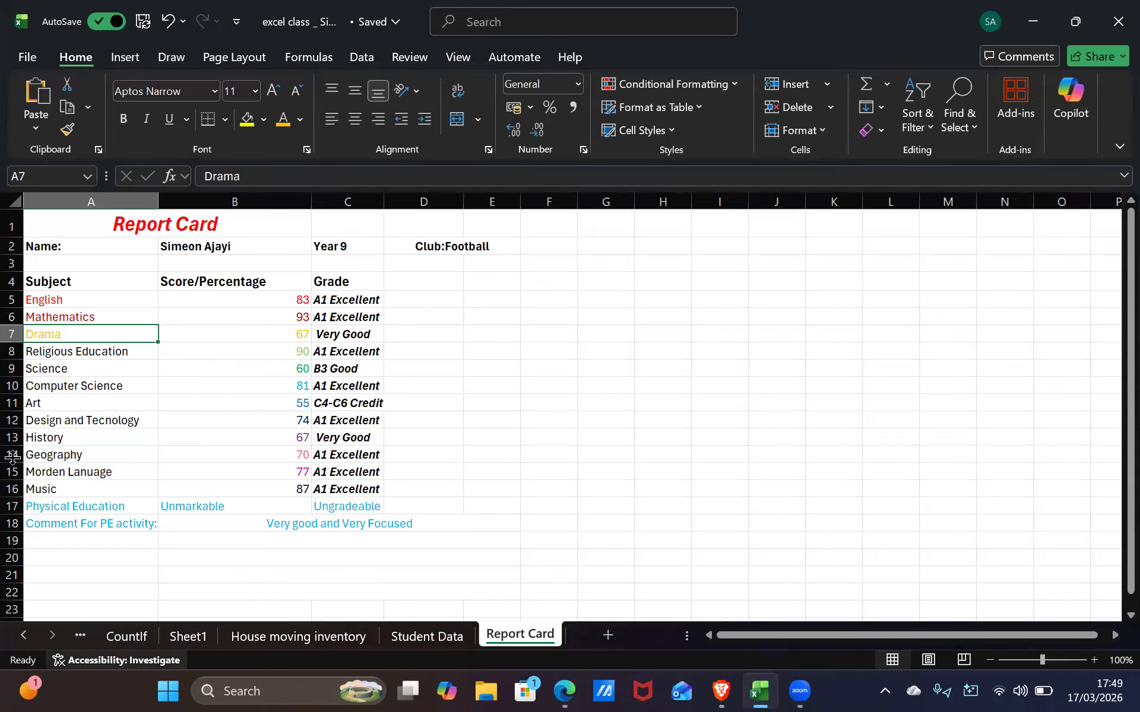
# Colour Religious Education light green, Science green and Computer Science light blue
pyautogui.click(127, 354)
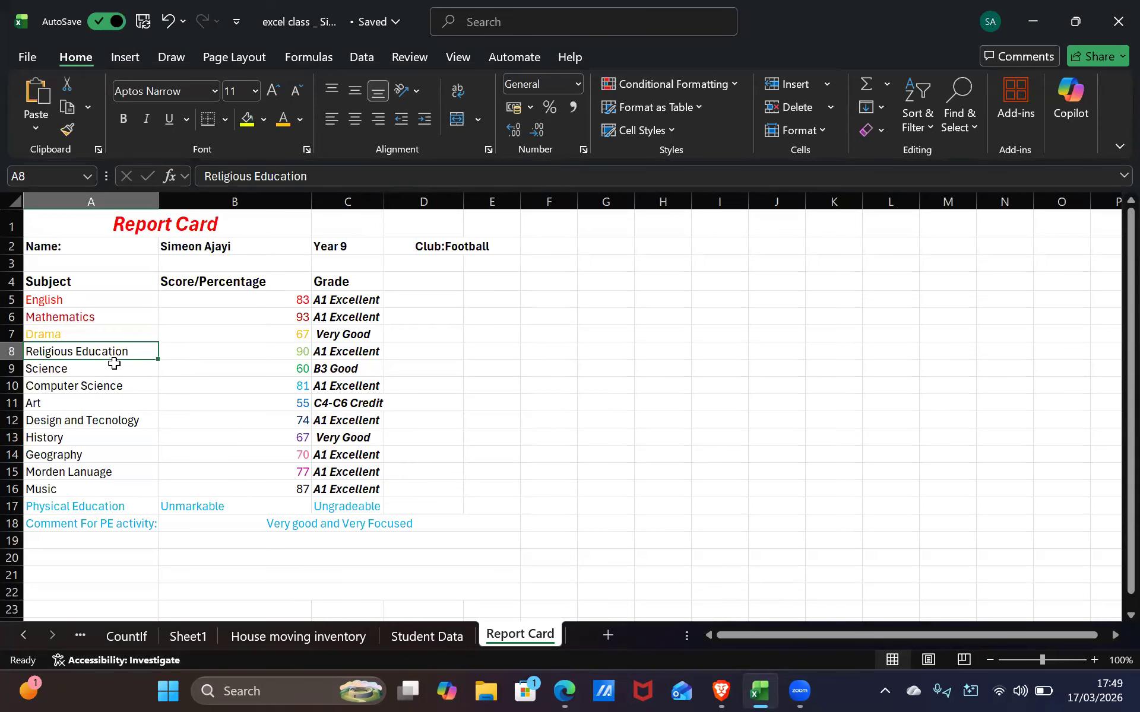
pyautogui.click(299, 119)
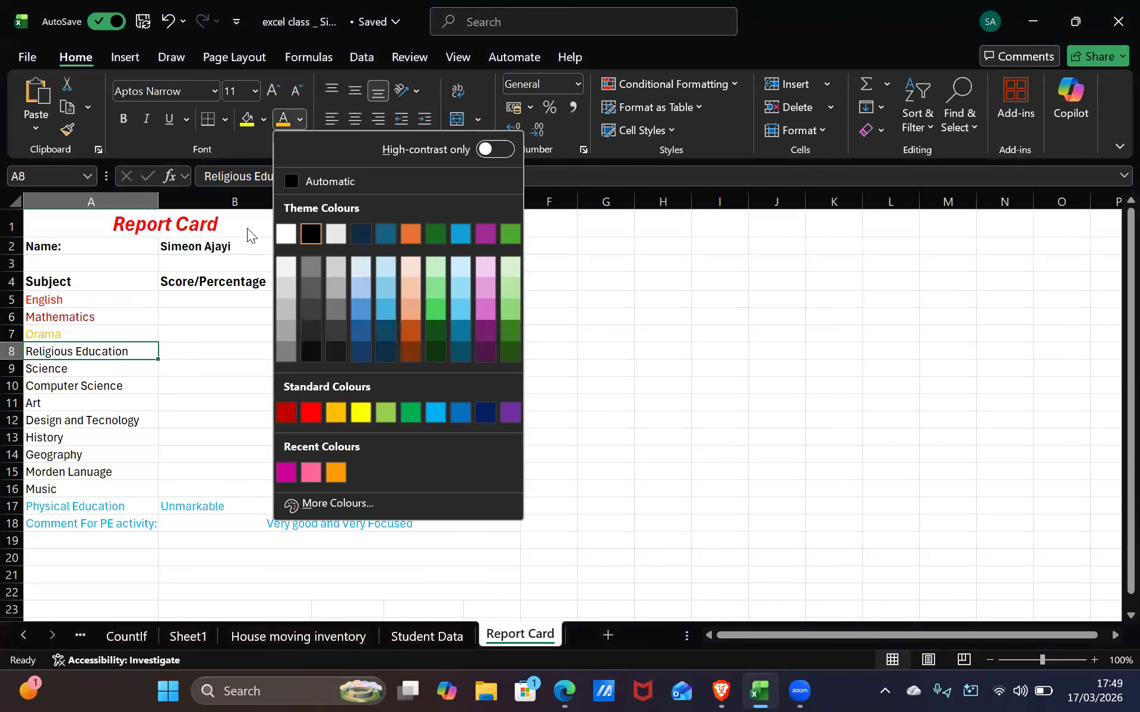
pyautogui.click(389, 409)
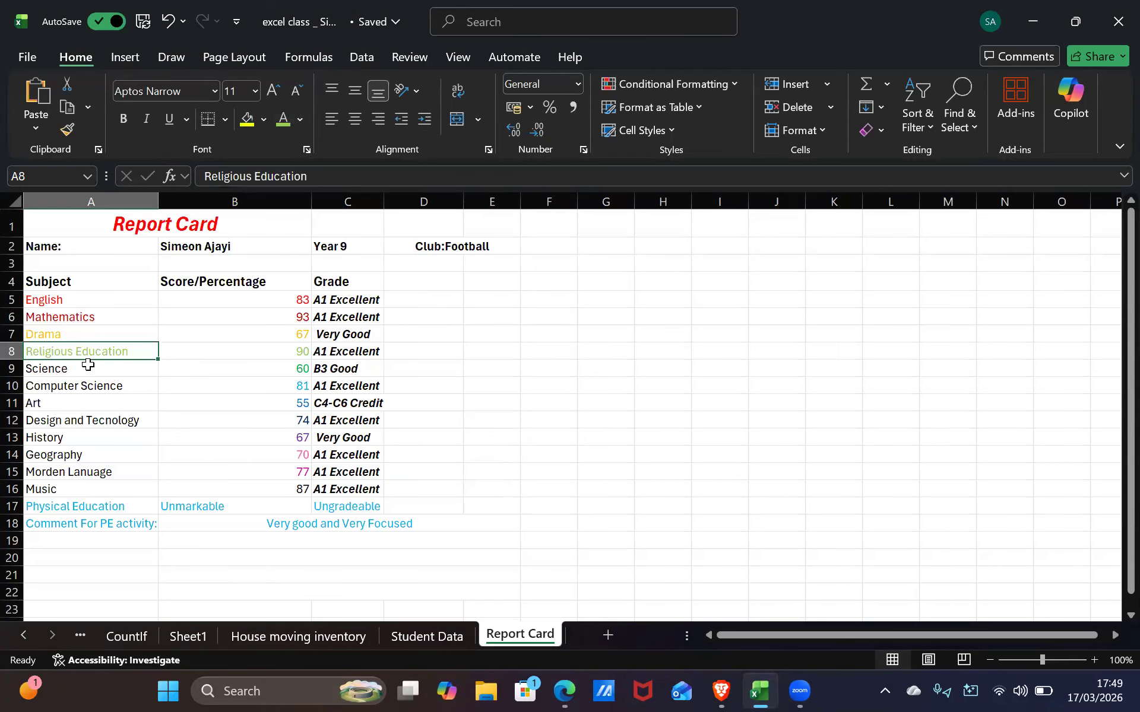
pyautogui.click(83, 367)
pyautogui.click(299, 120)
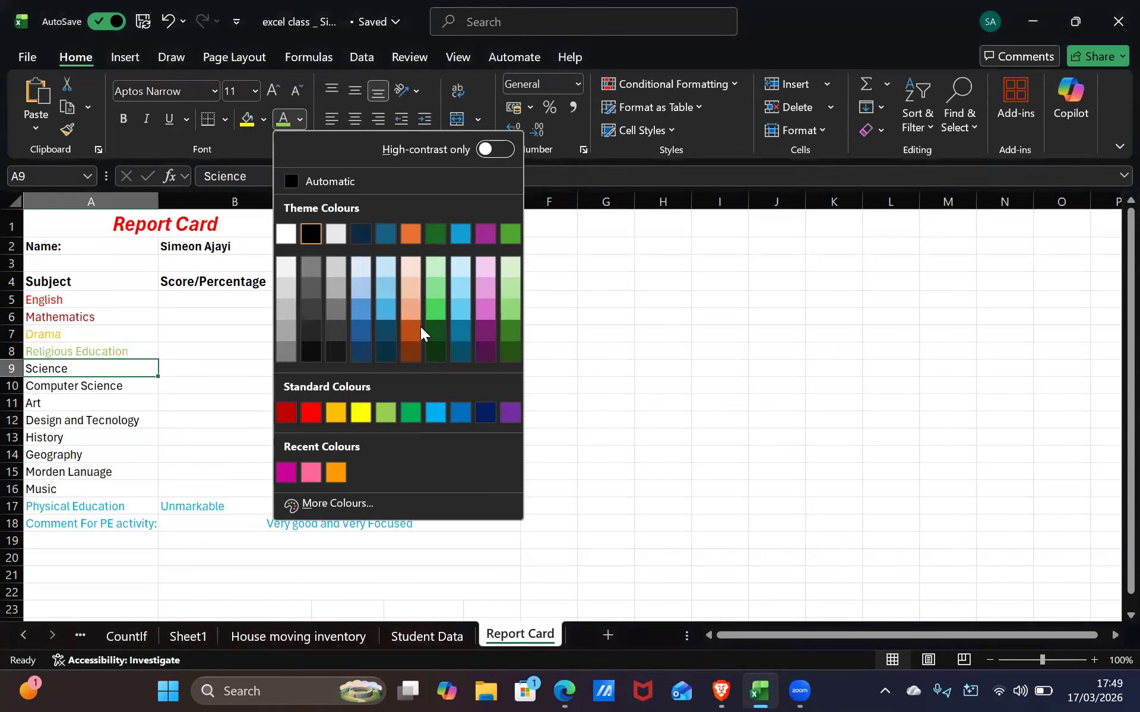
pyautogui.click(402, 411)
pyautogui.click(120, 389)
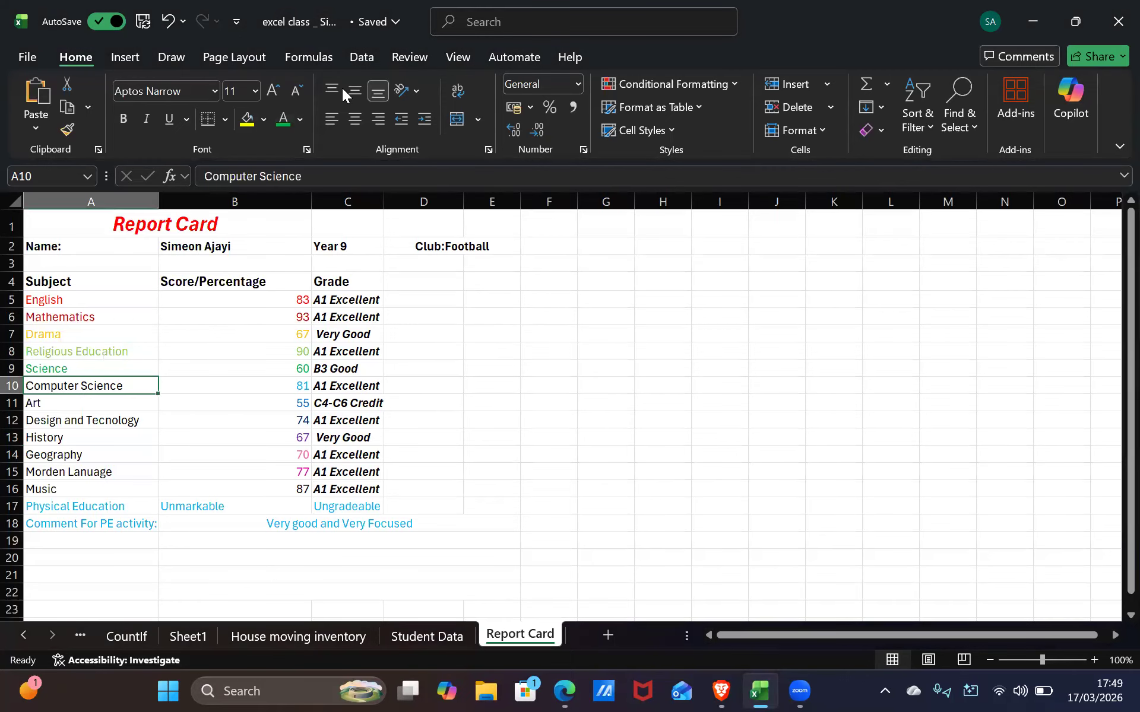
pyautogui.click(292, 125)
pyautogui.click(295, 122)
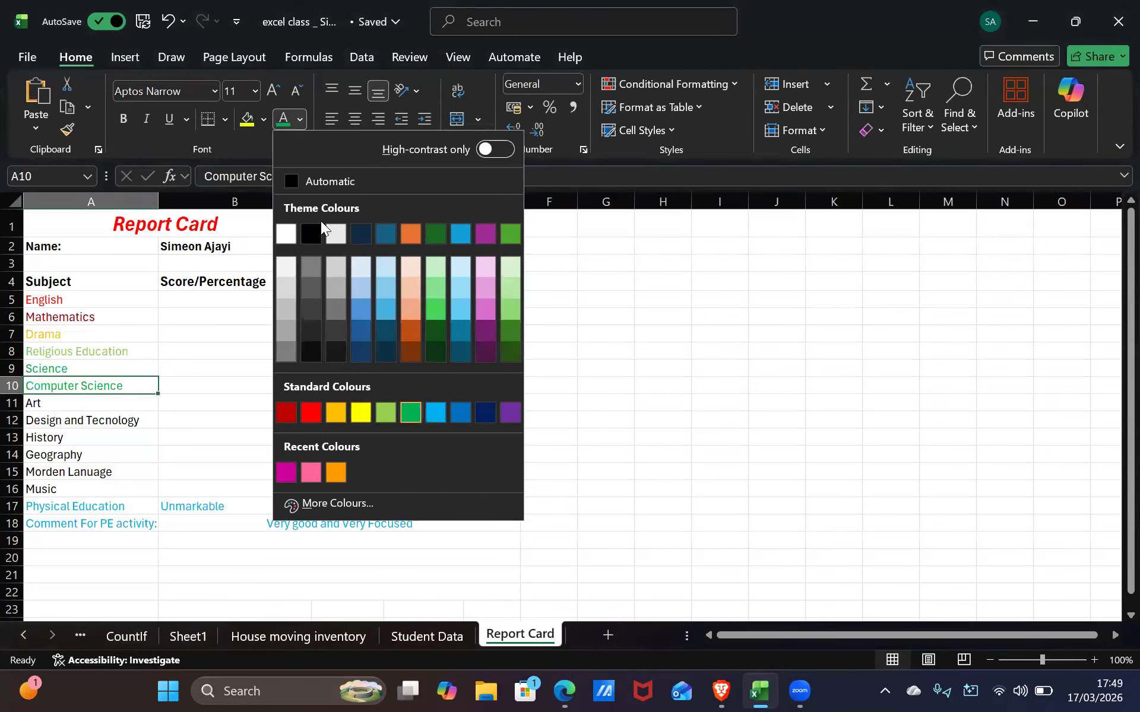
pyautogui.click(436, 411)
# Colour Art blue and Design and Tecnology dark blue, leaving History unchanged
pyautogui.click(120, 411)
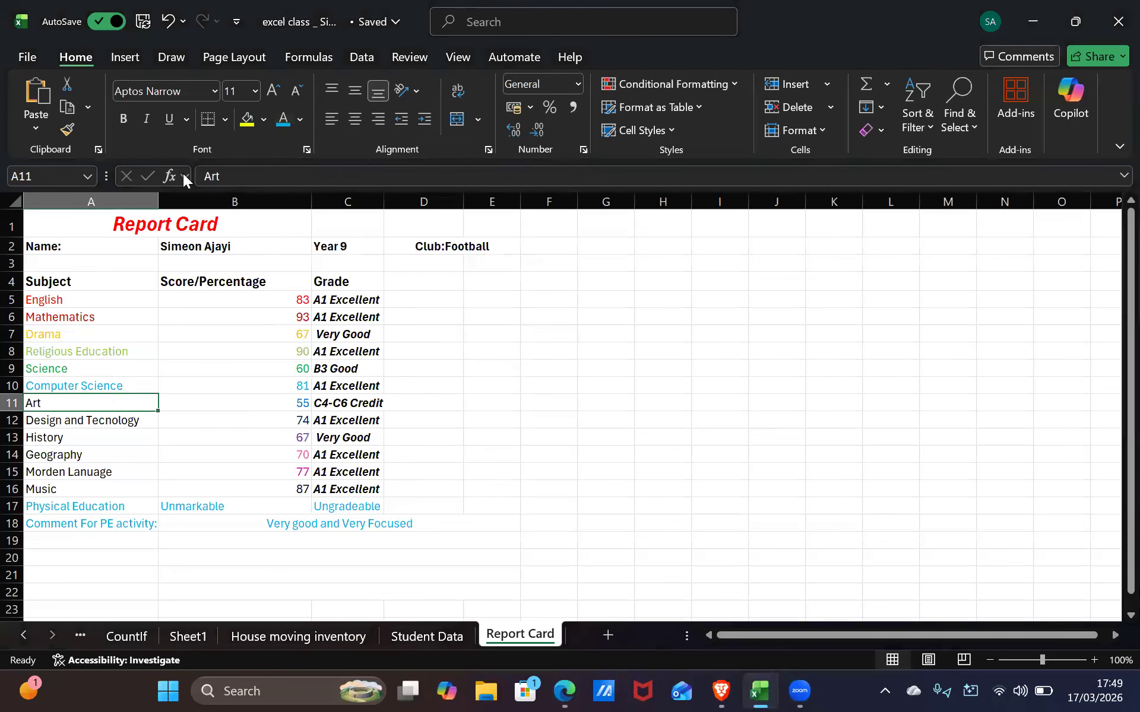
pyautogui.click(299, 121)
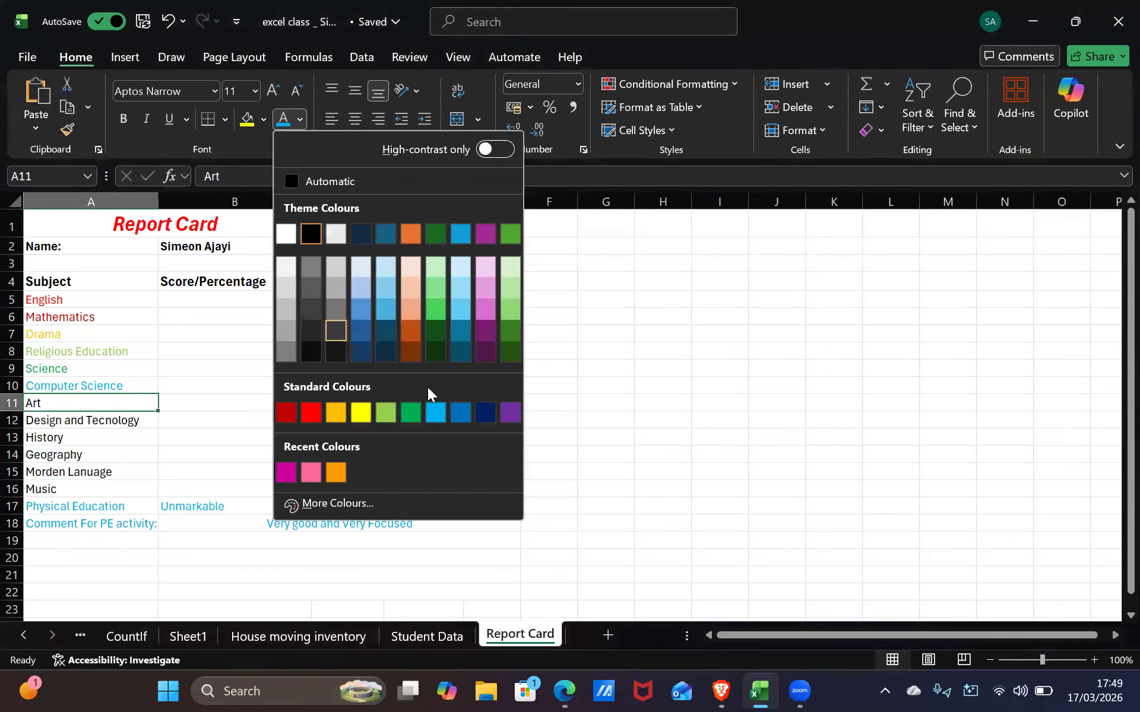
pyautogui.click(459, 408)
pyautogui.click(98, 423)
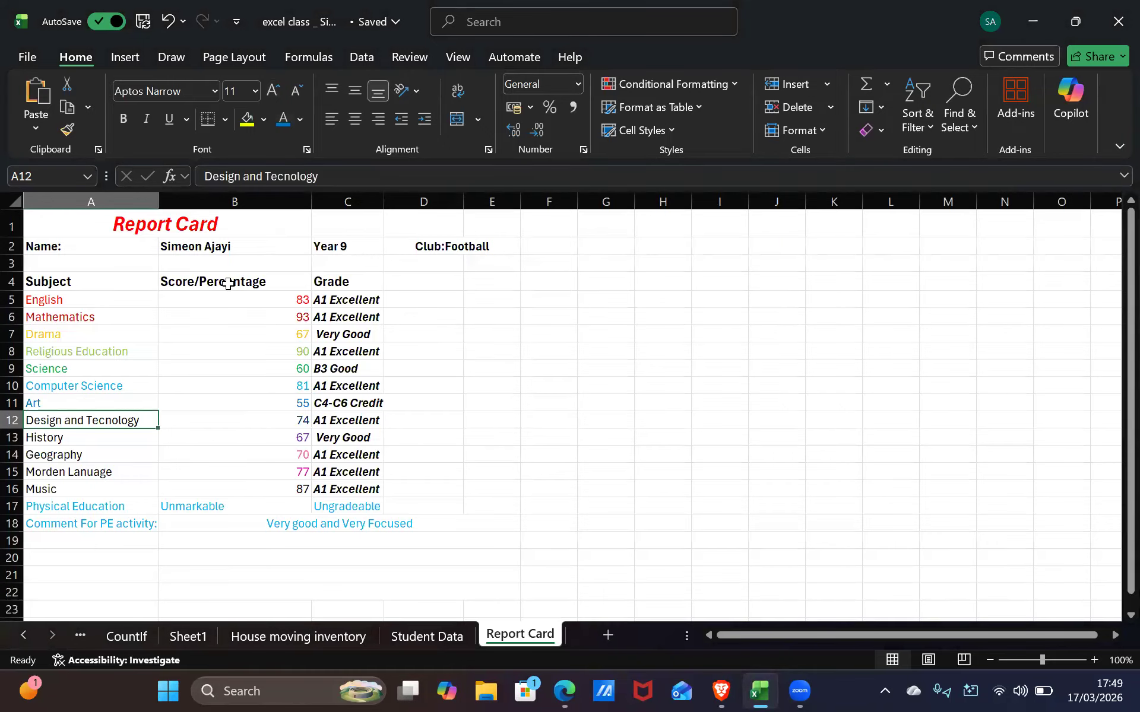
pyautogui.click(301, 121)
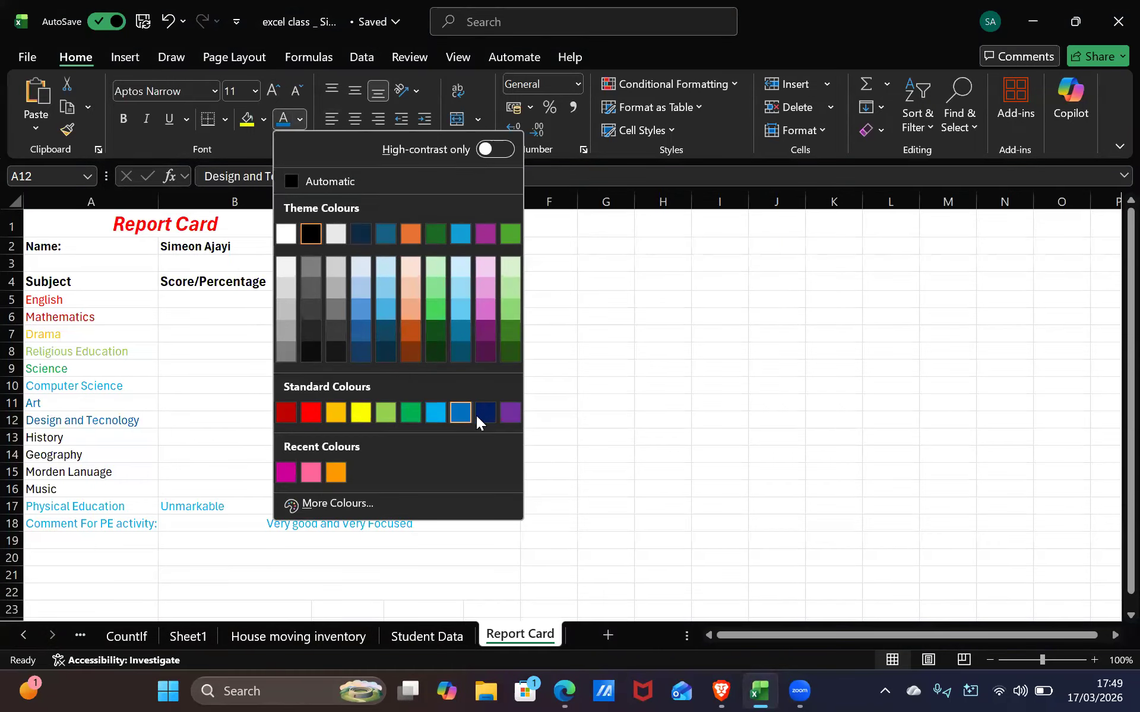
pyautogui.click(485, 413)
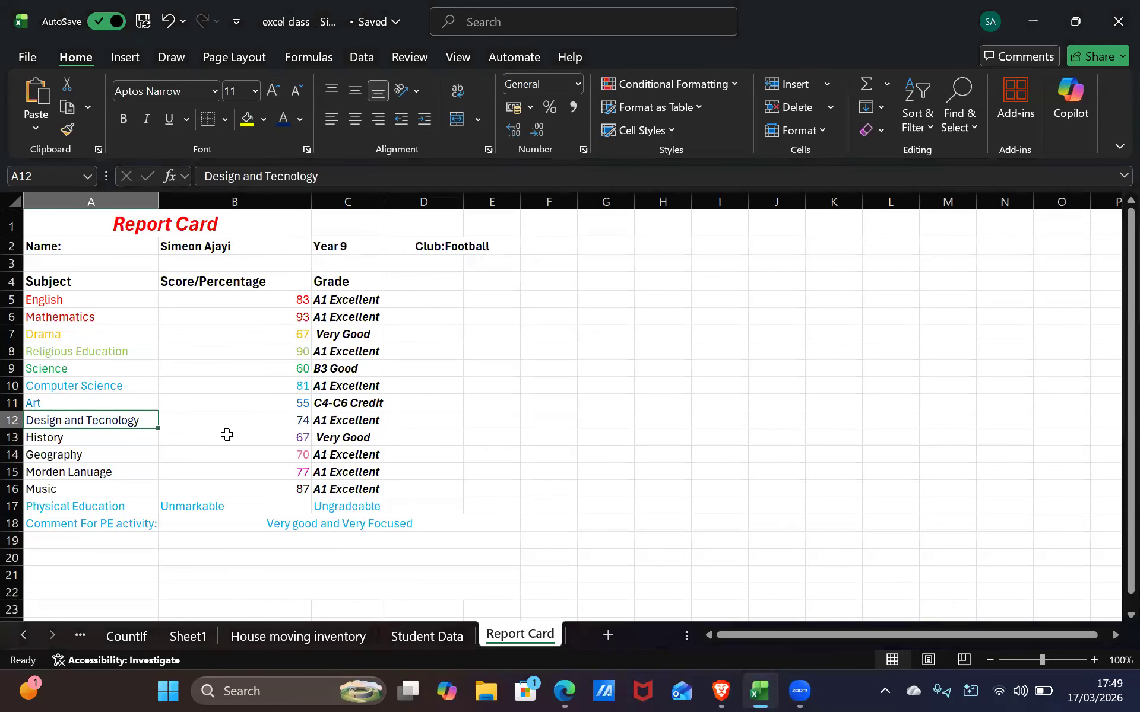
pyautogui.click(107, 443)
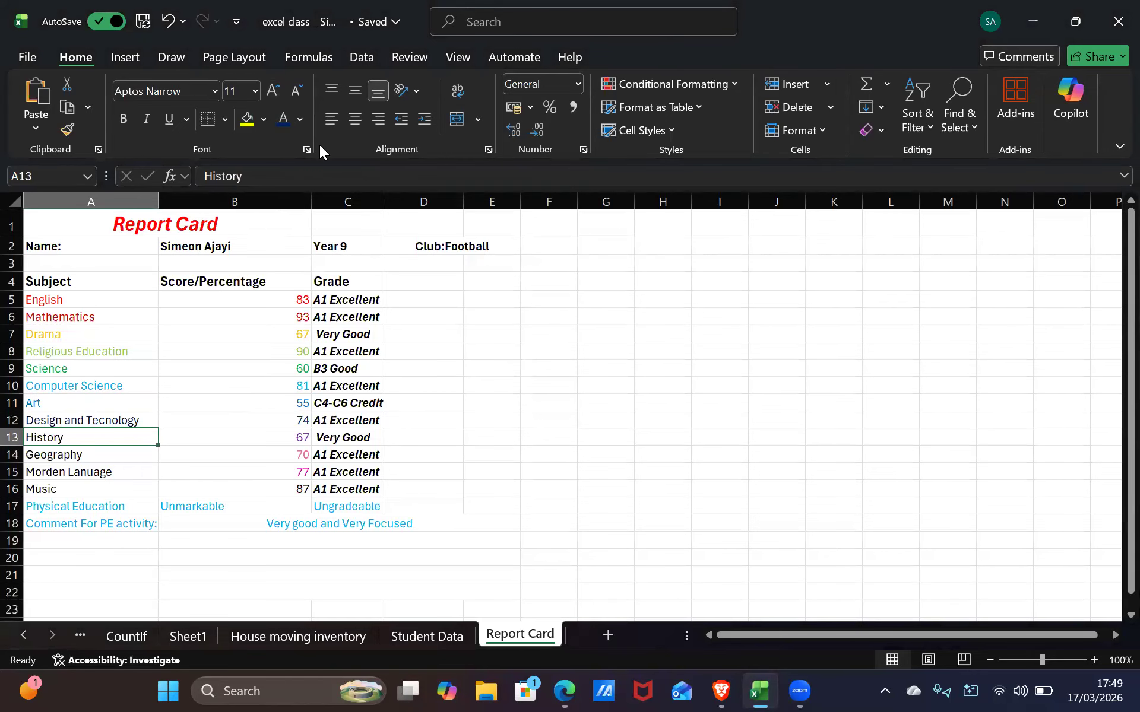
pyautogui.click(303, 119)
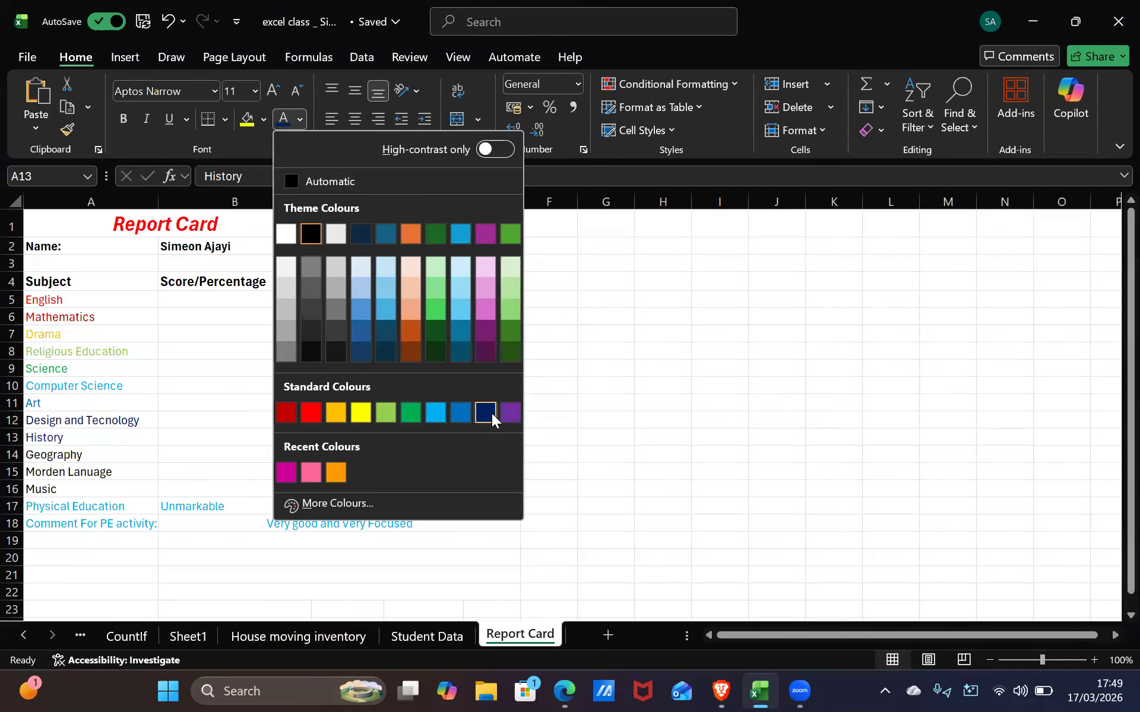
pyautogui.click(121, 454)
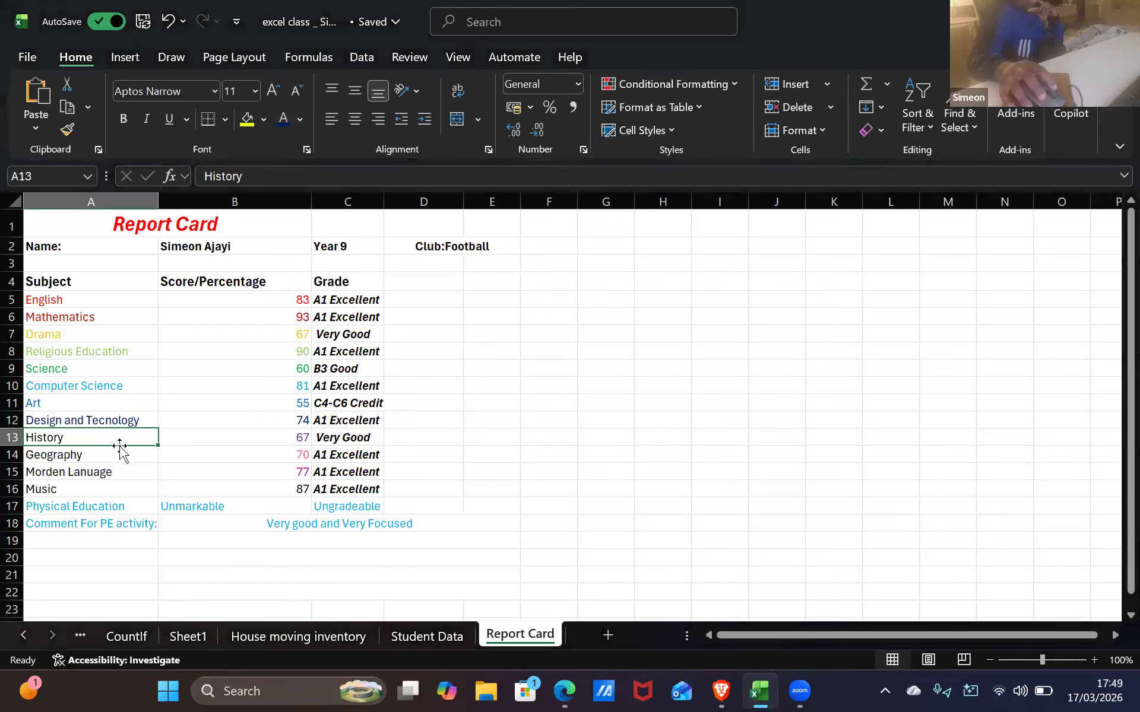
# Recolour the Design and Tecnology subject text purple
pyautogui.click(102, 402)
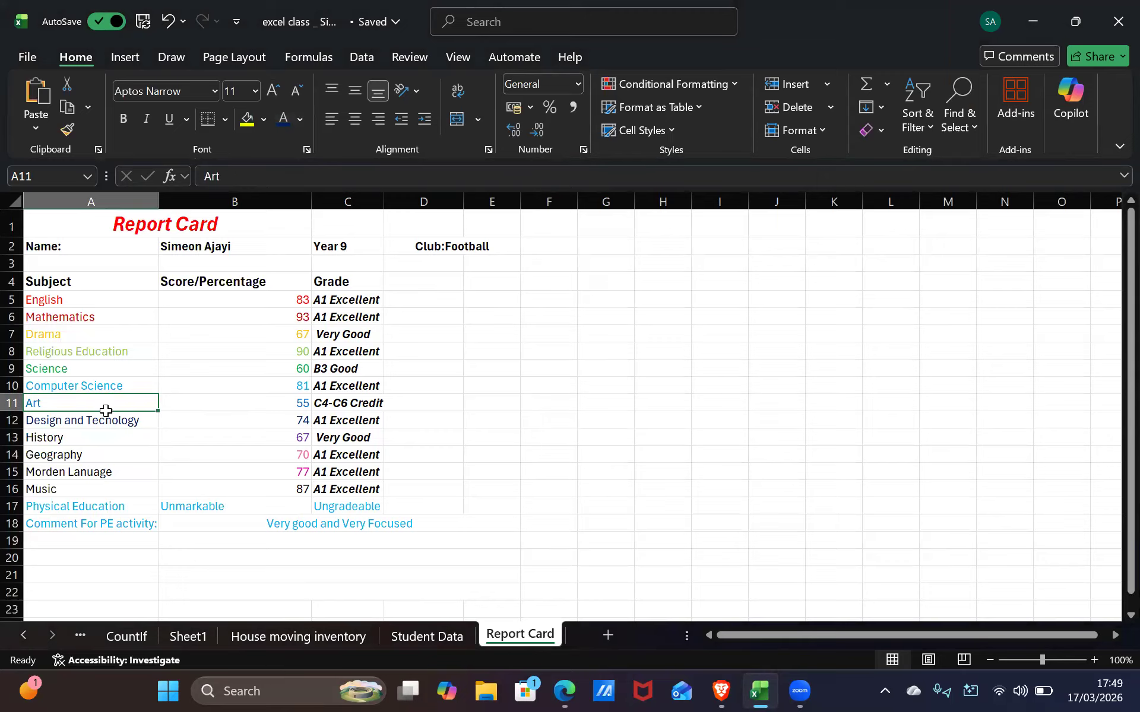
pyautogui.click(103, 418)
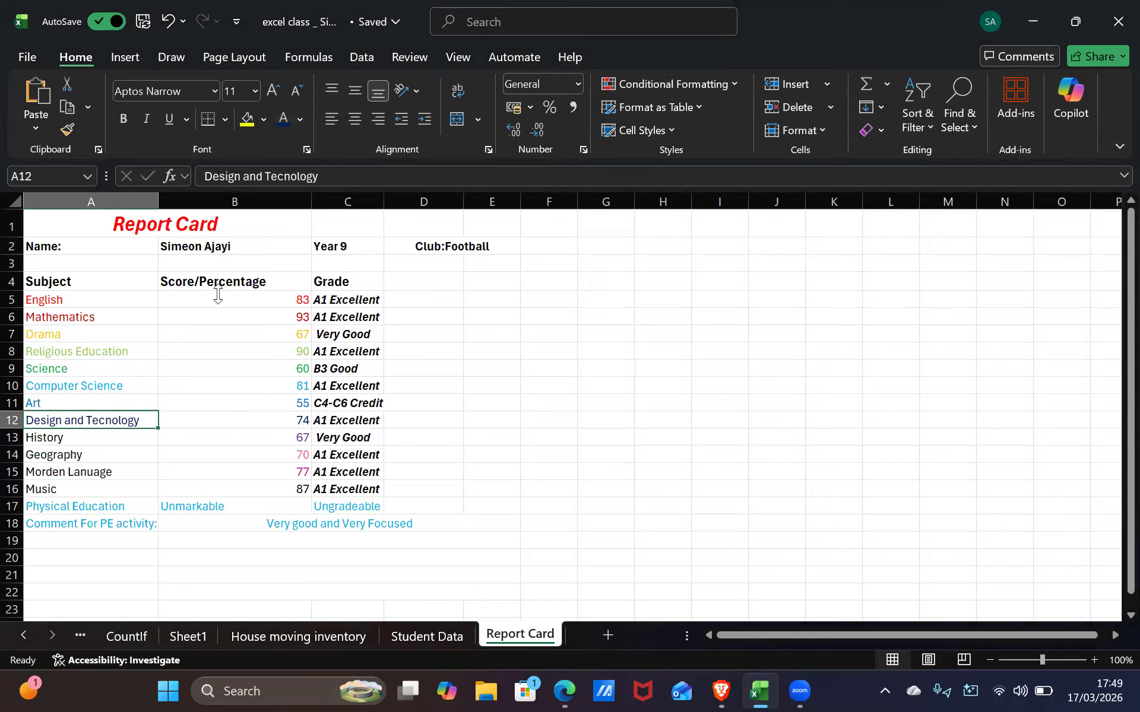
pyautogui.click(300, 119)
pyautogui.click(54, 401)
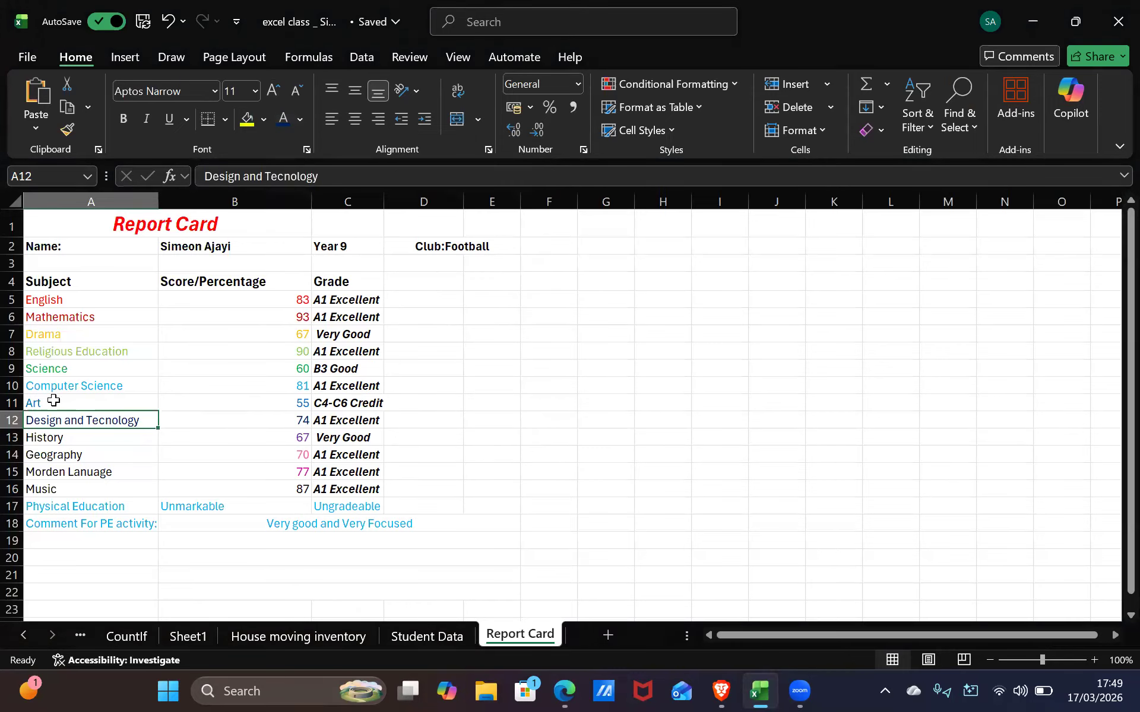
pyautogui.click(53, 400)
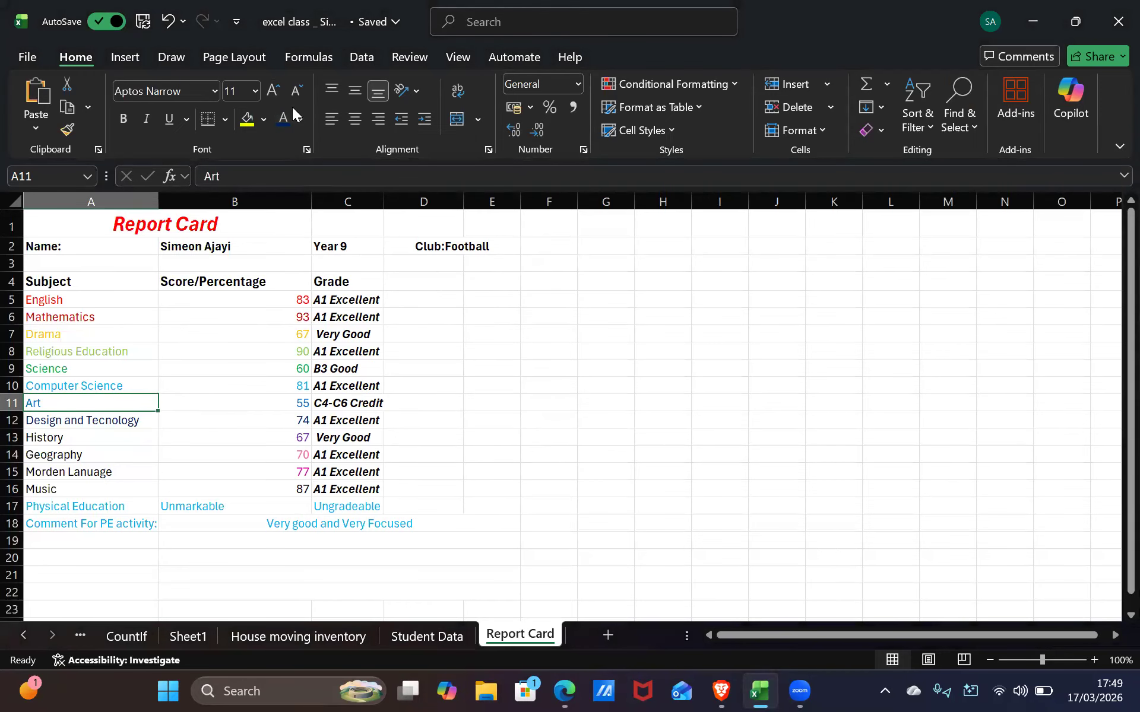
pyautogui.click(83, 414)
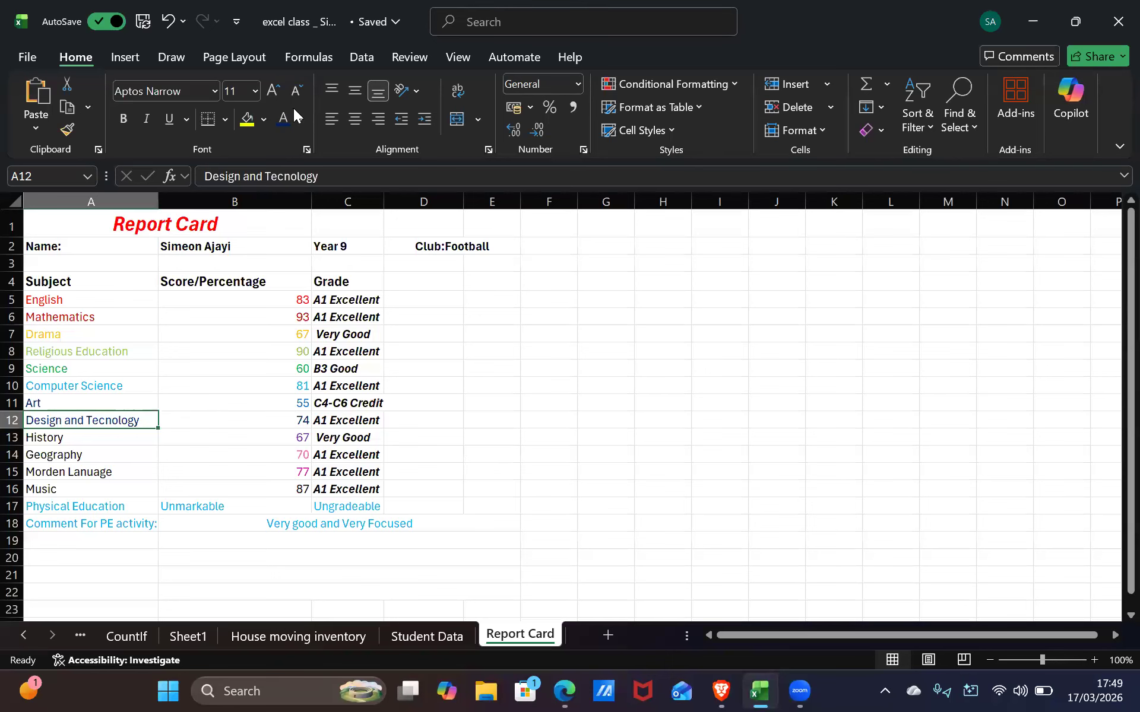
pyautogui.click(298, 122)
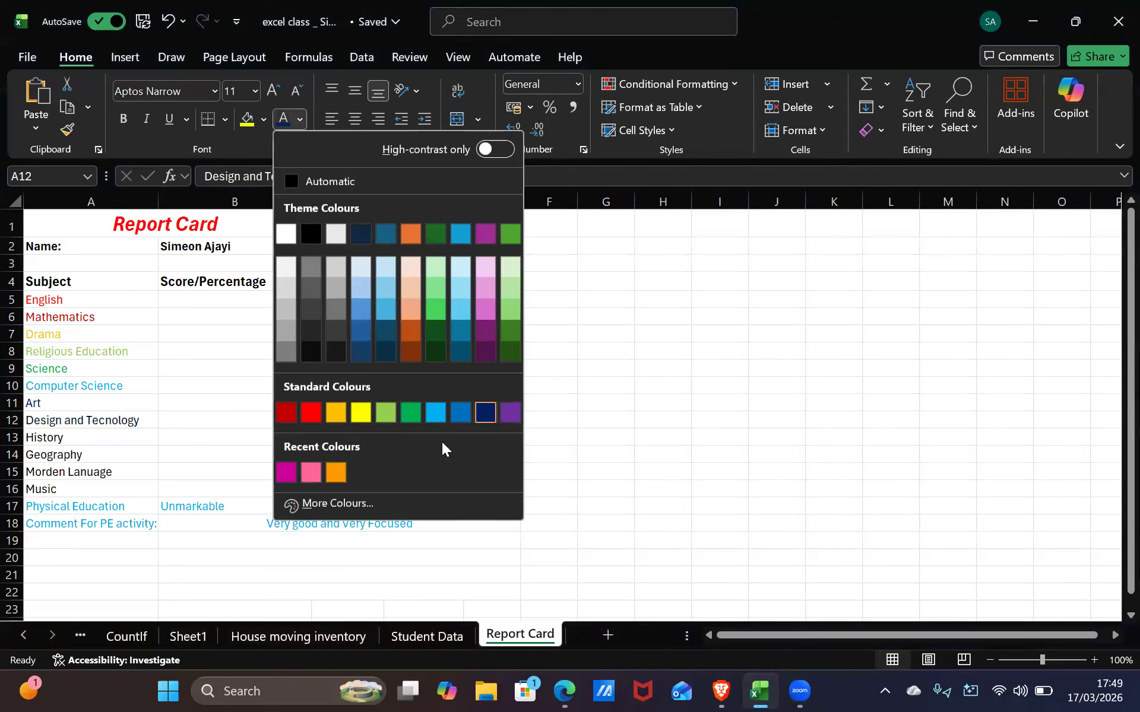
pyautogui.click(509, 410)
# Review the coloured subject cells from Mathematics down to Art
pyautogui.click(113, 438)
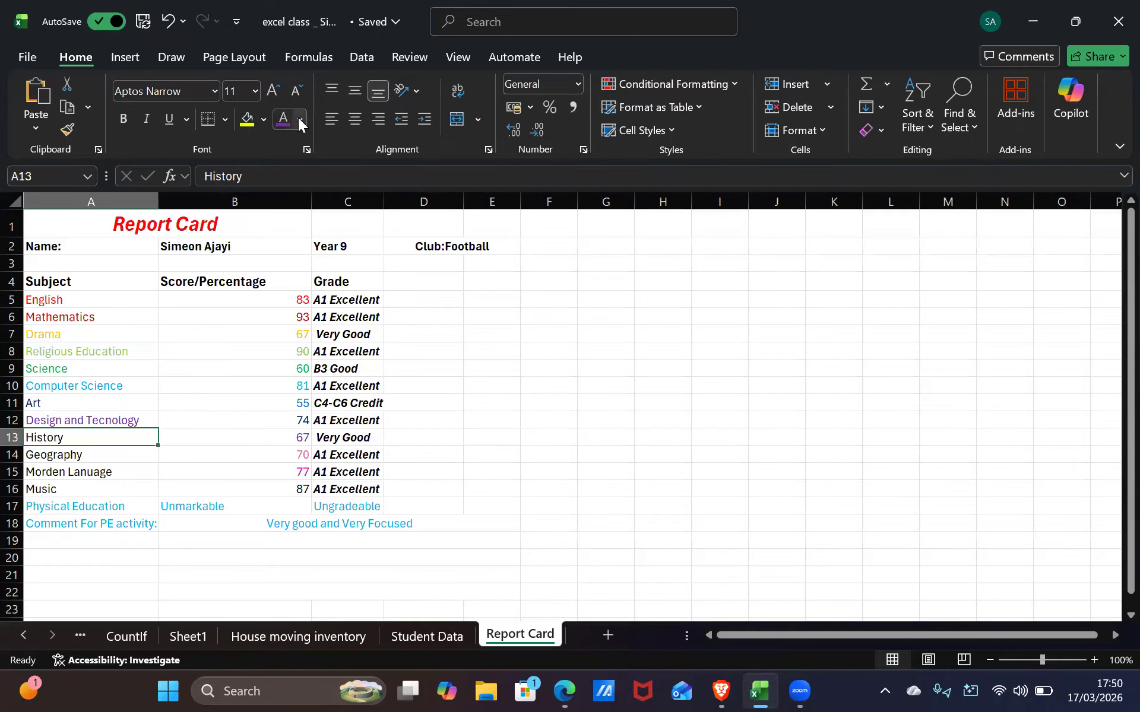
pyautogui.click(90, 427)
pyautogui.click(107, 383)
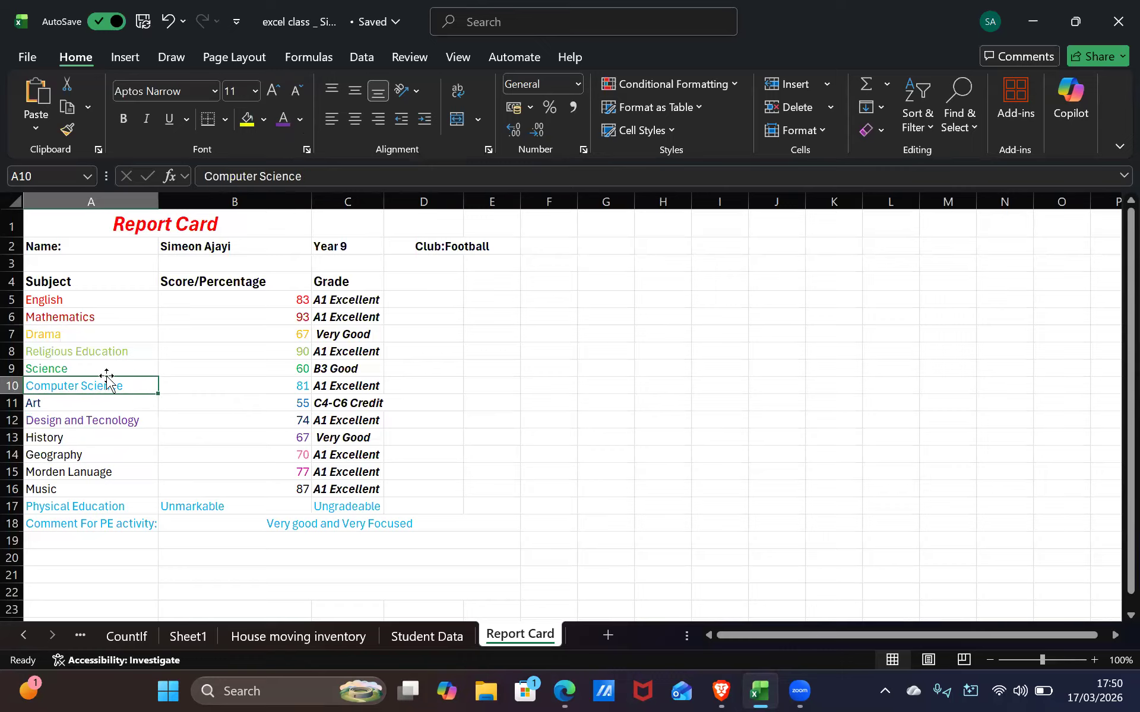
pyautogui.click(109, 320)
pyautogui.click(110, 335)
pyautogui.click(108, 354)
pyautogui.click(106, 371)
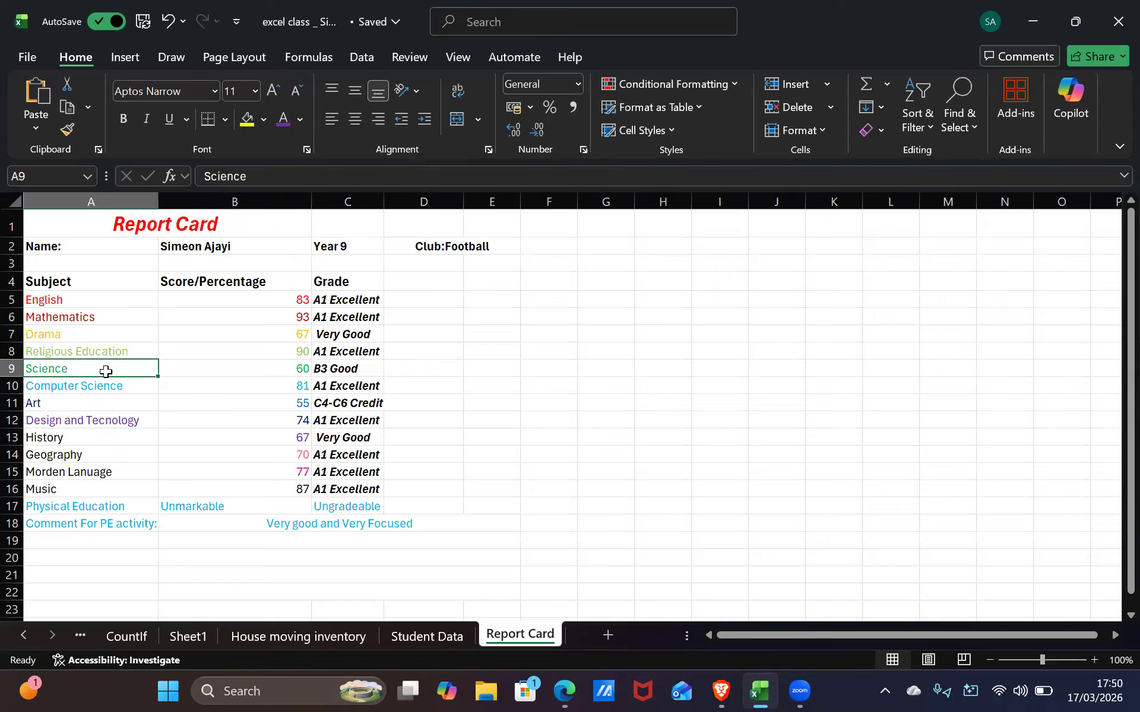
pyautogui.click(129, 404)
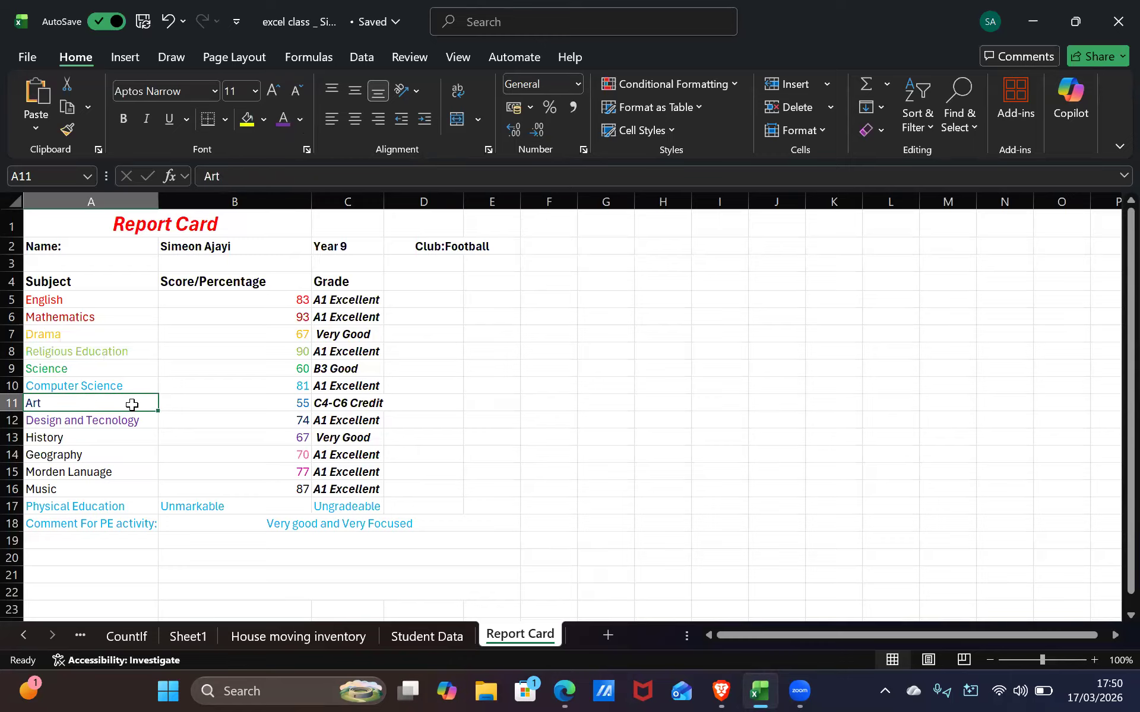
# Check the Art score of 55 and make the Art subject text blue
pyautogui.click(202, 400)
pyautogui.doubleClick(278, 401)
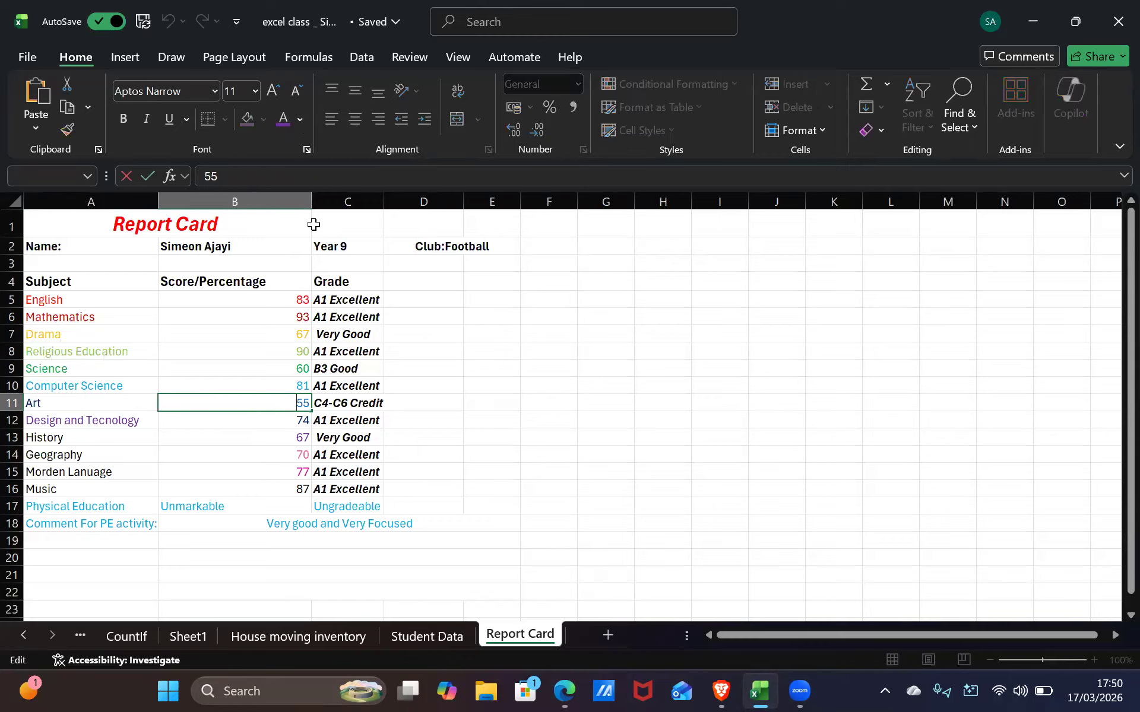
pyautogui.click(104, 400)
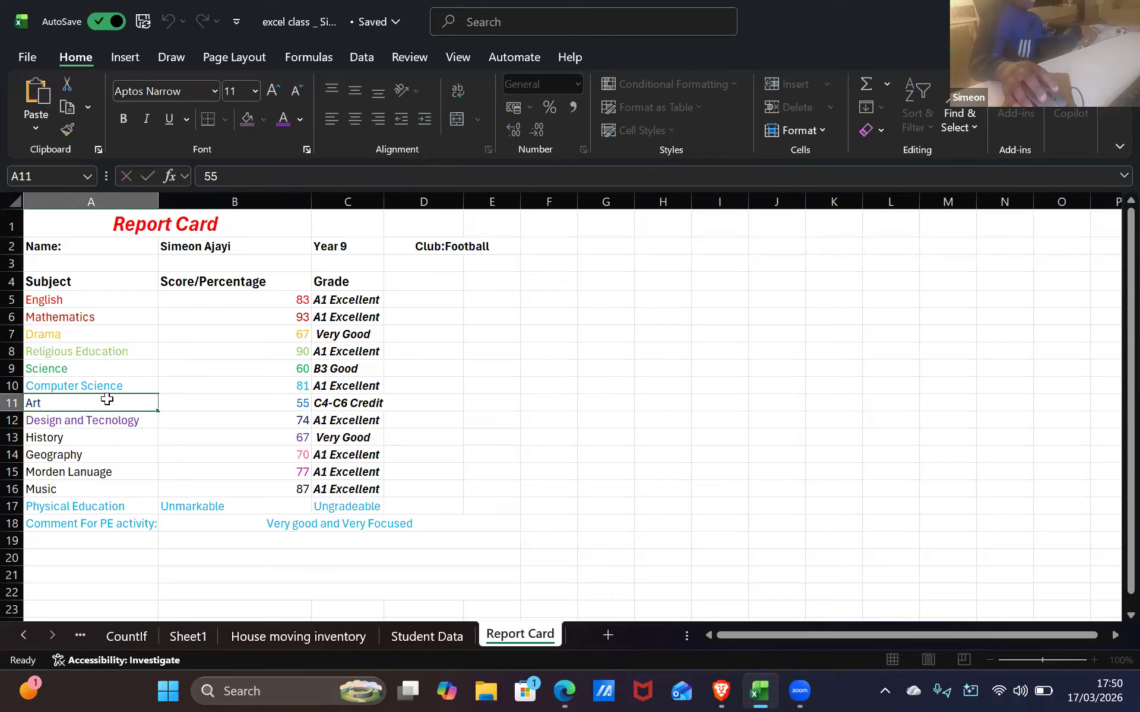
pyautogui.doubleClick(189, 395)
pyautogui.click(187, 396)
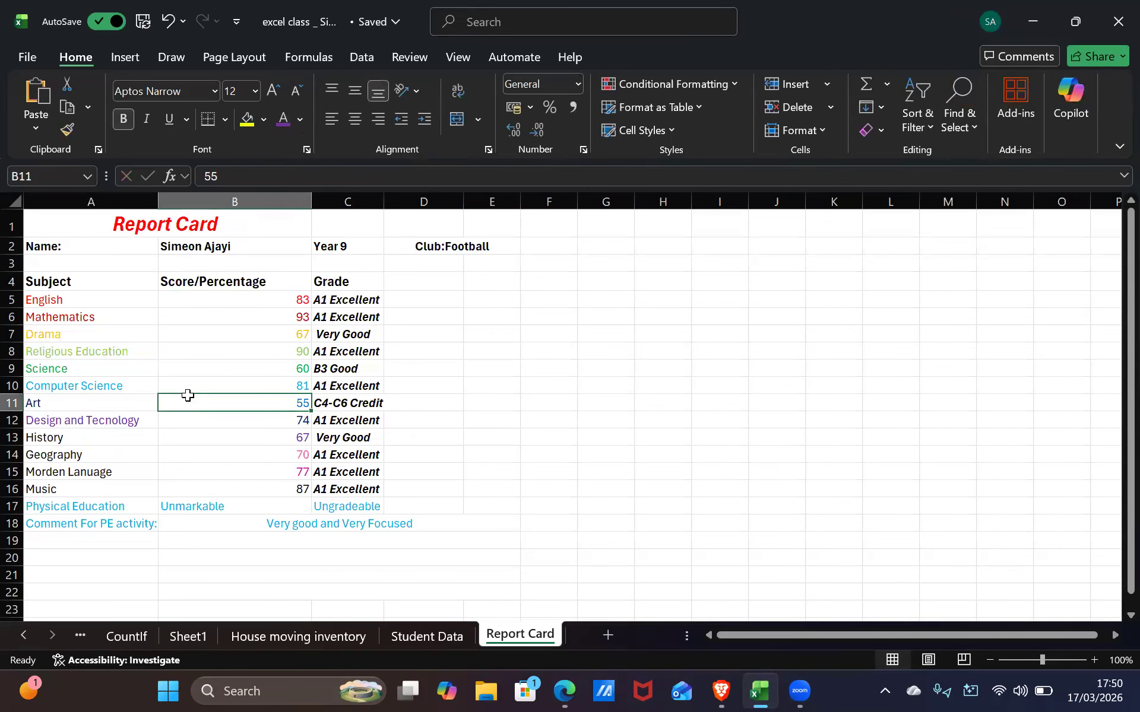
pyautogui.click(79, 403)
pyautogui.click(300, 119)
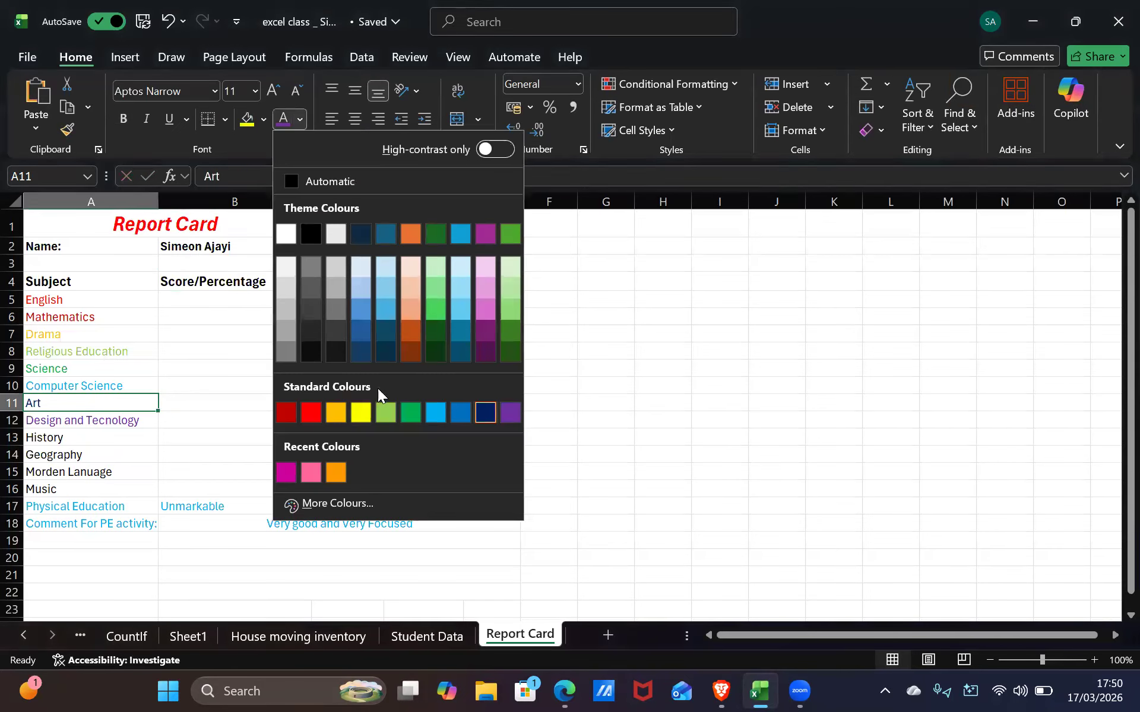
pyautogui.click(459, 412)
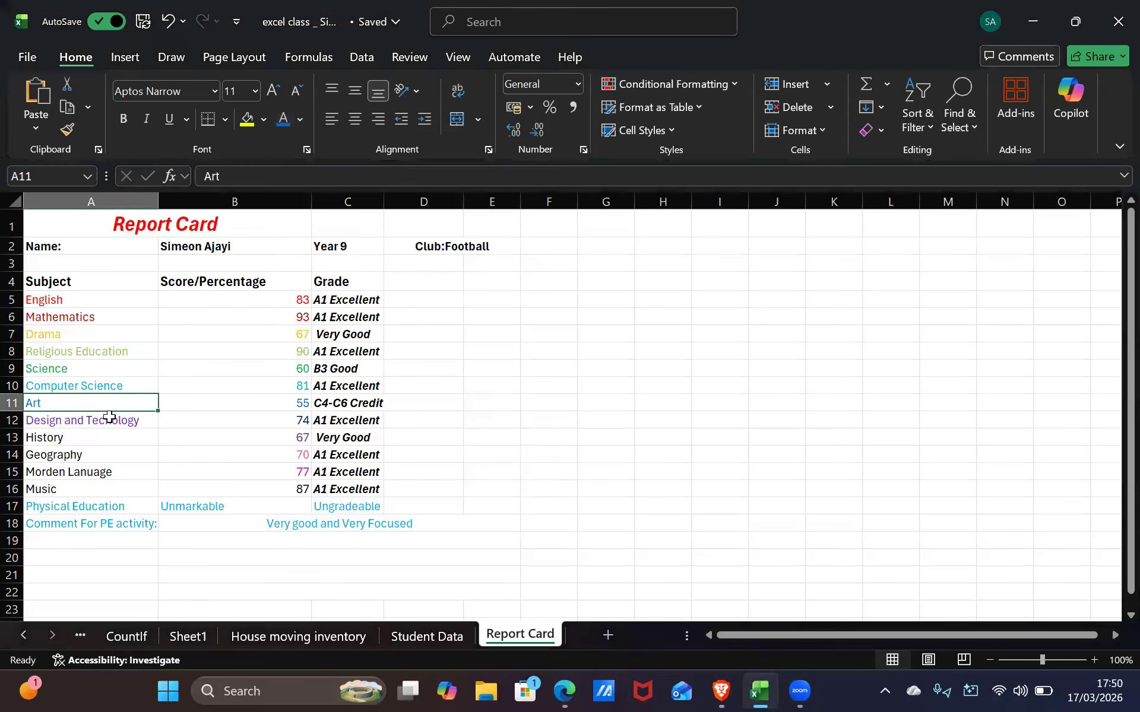
# Compare the Design and Tecnology and Art subjects against their scores 74 and 55
pyautogui.click(112, 417)
pyautogui.click(223, 425)
pyautogui.click(228, 402)
pyautogui.press('Left')
pyautogui.click(181, 398)
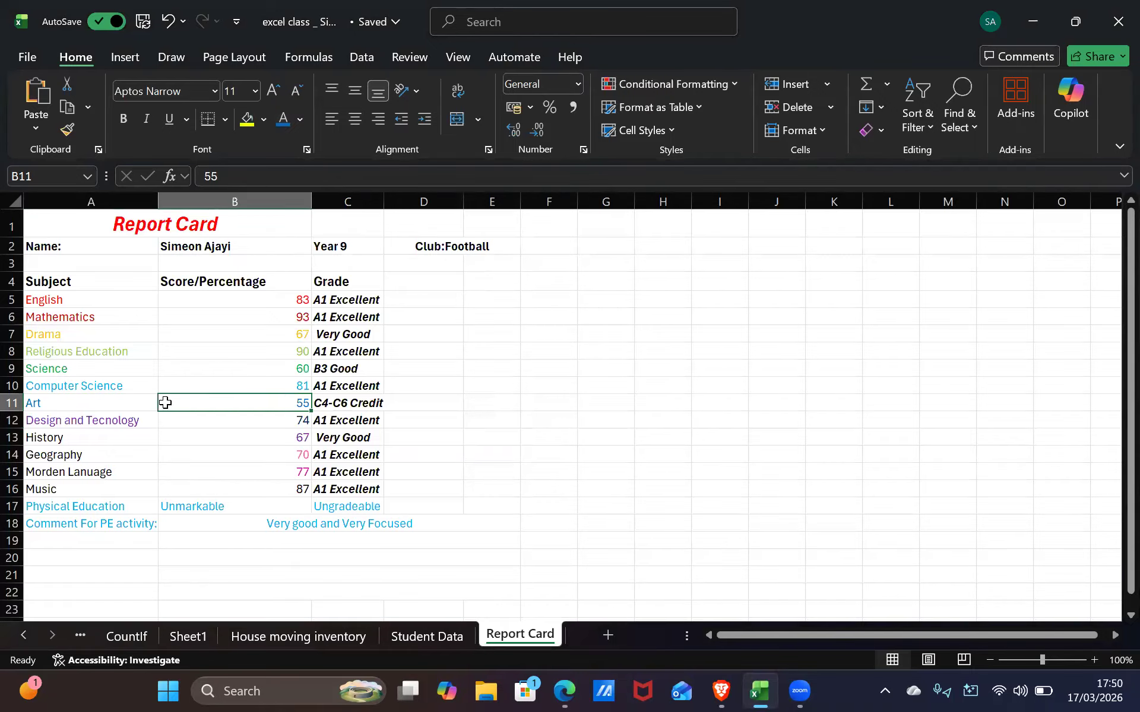
# Make the Art score 55 and the Art subject text pale pink
pyautogui.click(299, 119)
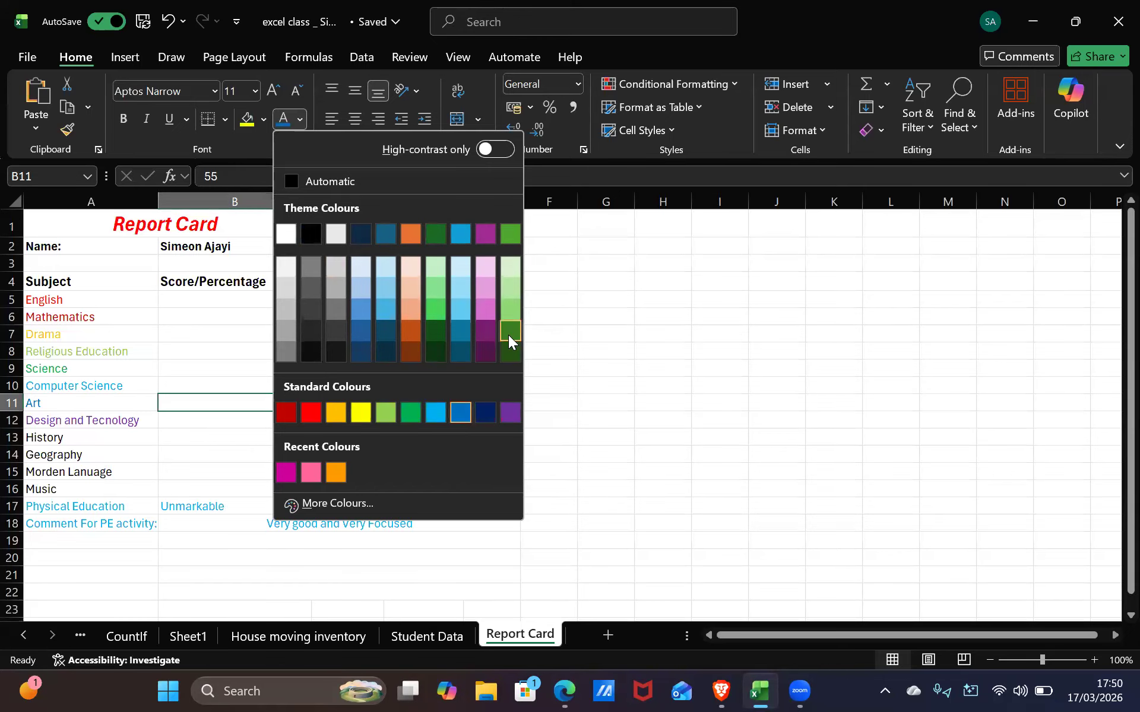
pyautogui.click(484, 267)
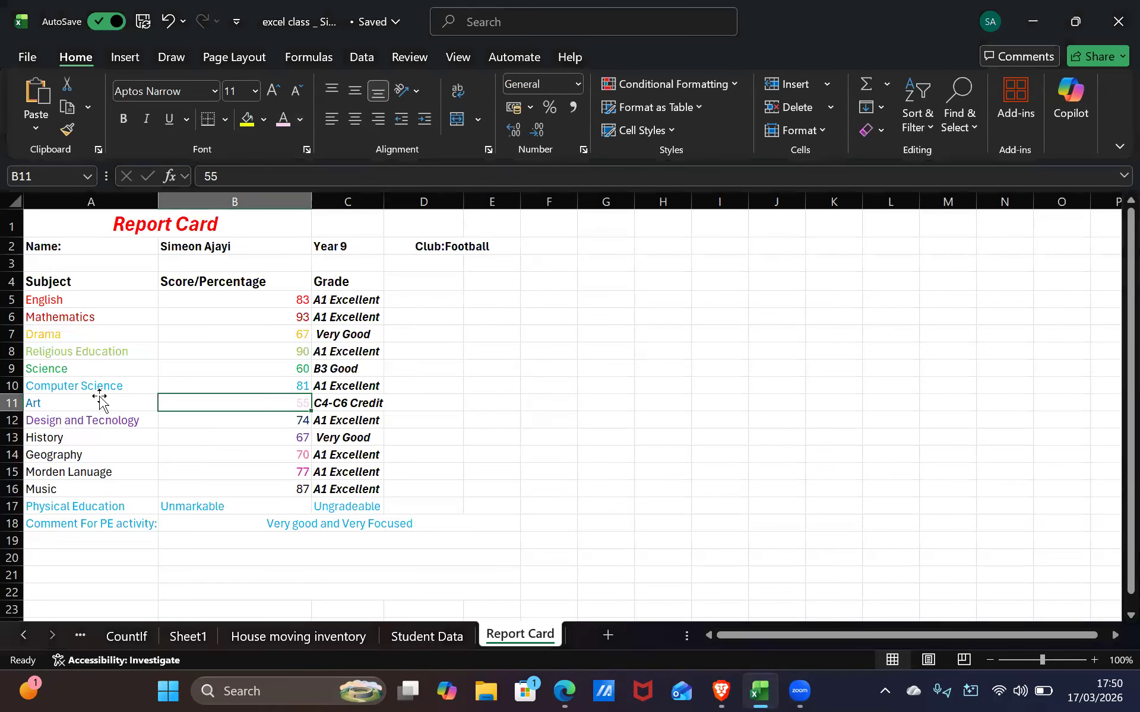
pyautogui.click(97, 401)
pyautogui.click(297, 120)
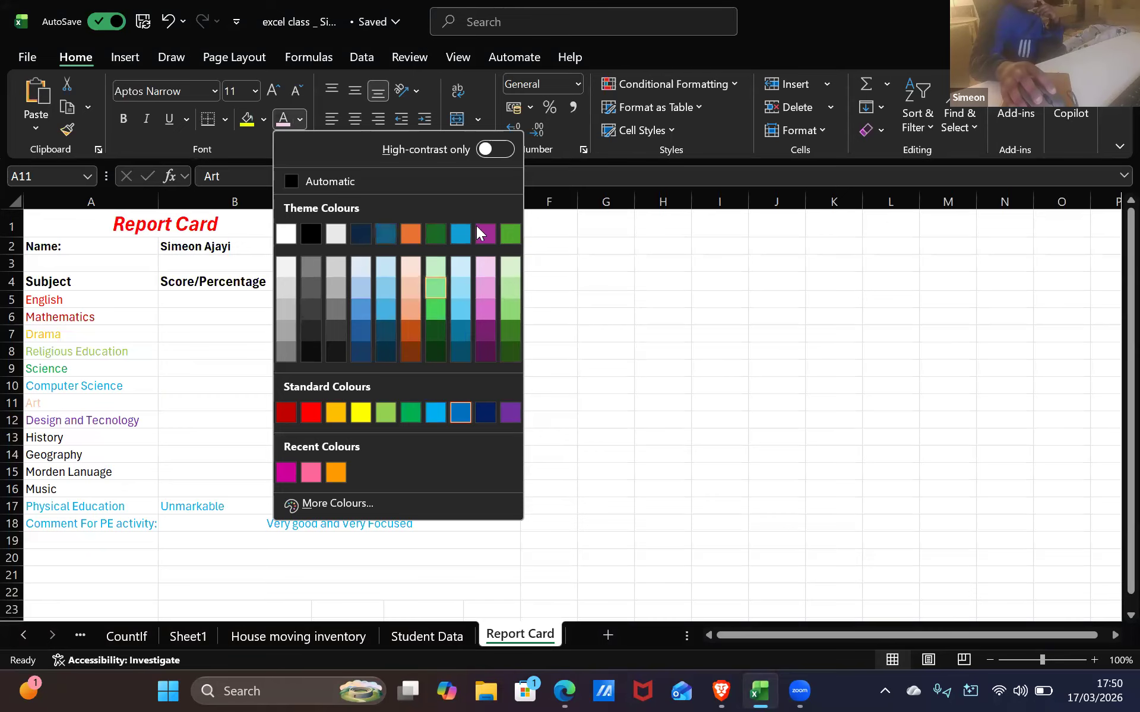
pyautogui.click(360, 412)
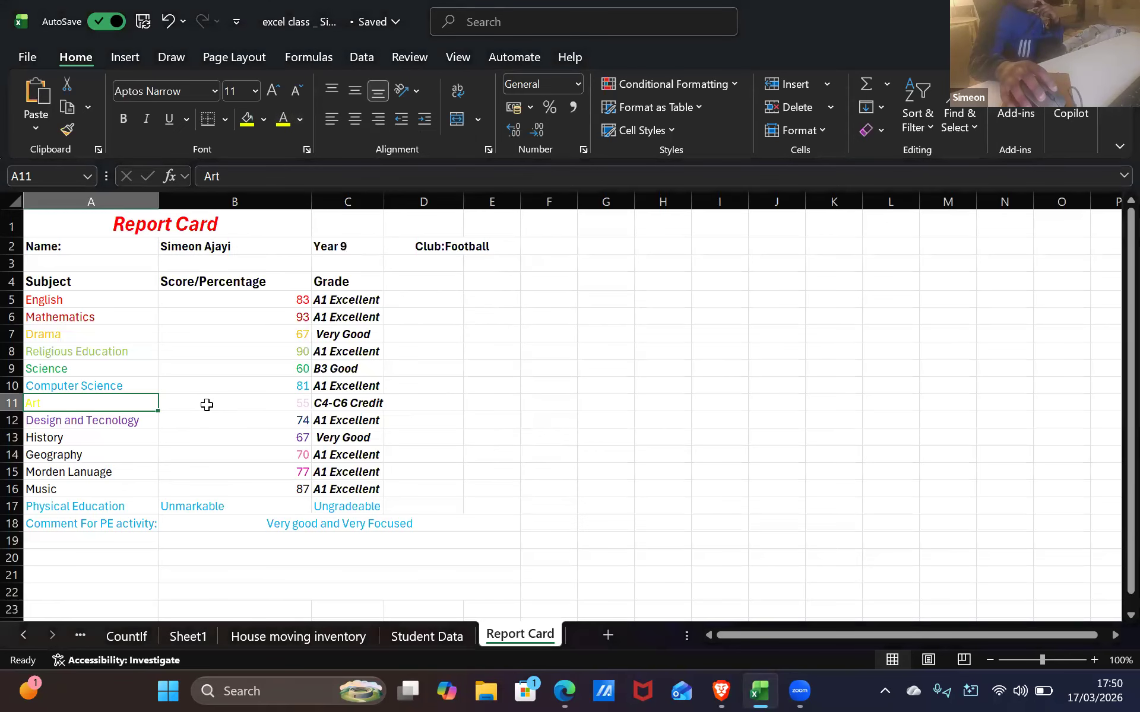
pyautogui.click(300, 119)
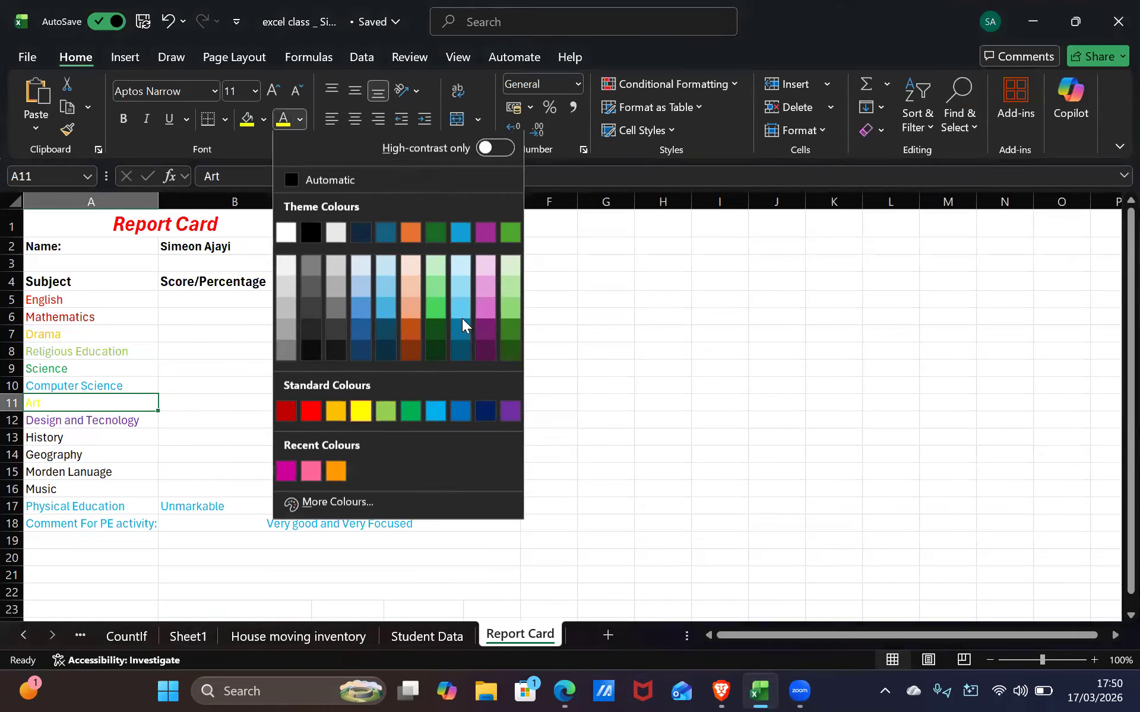
pyautogui.click(485, 266)
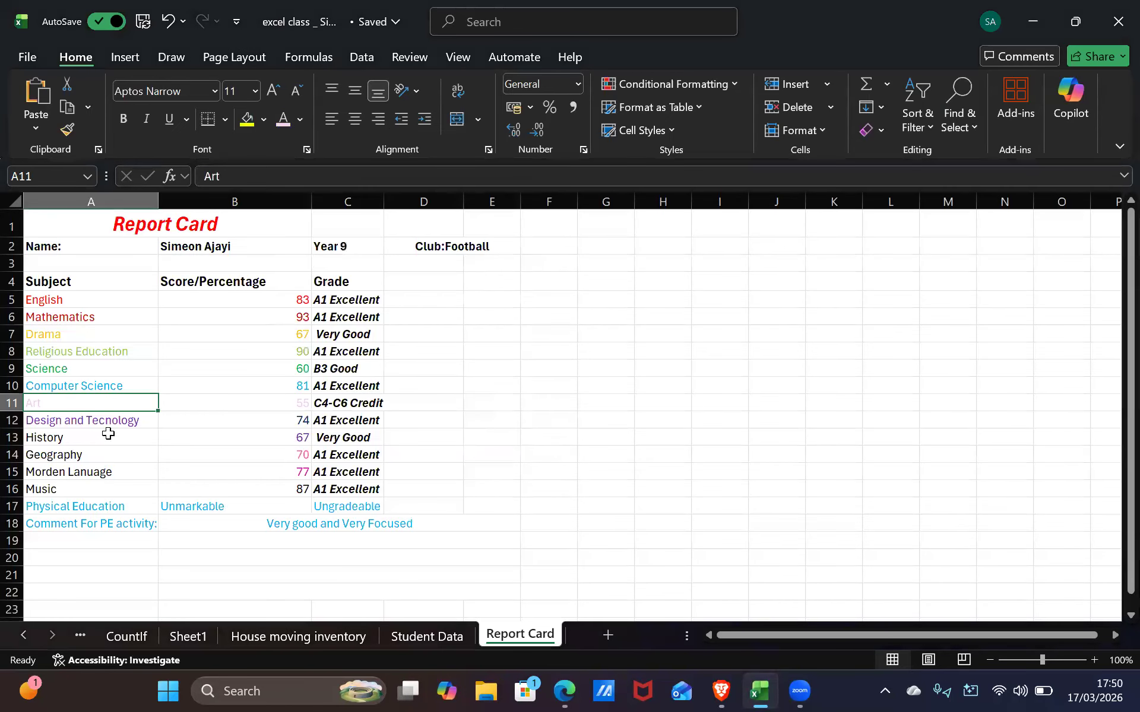
# Colour Design and Tecnology dark blue and History purple
pyautogui.click(132, 417)
pyautogui.click(299, 119)
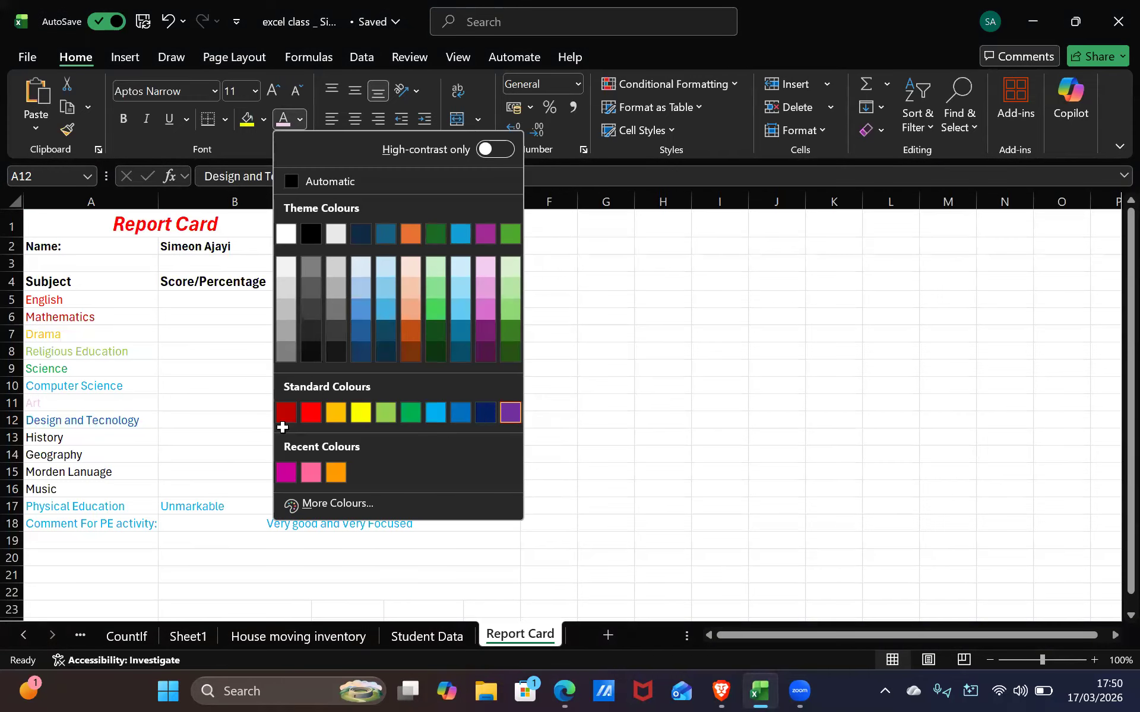
pyautogui.click(486, 413)
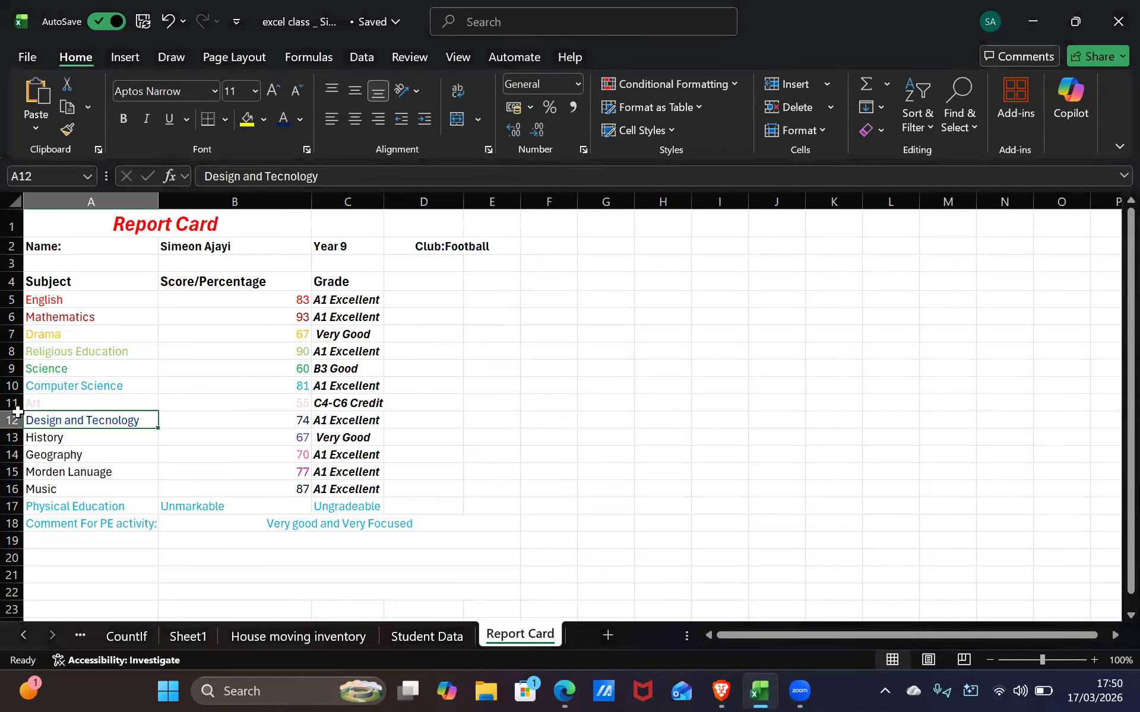
pyautogui.click(116, 435)
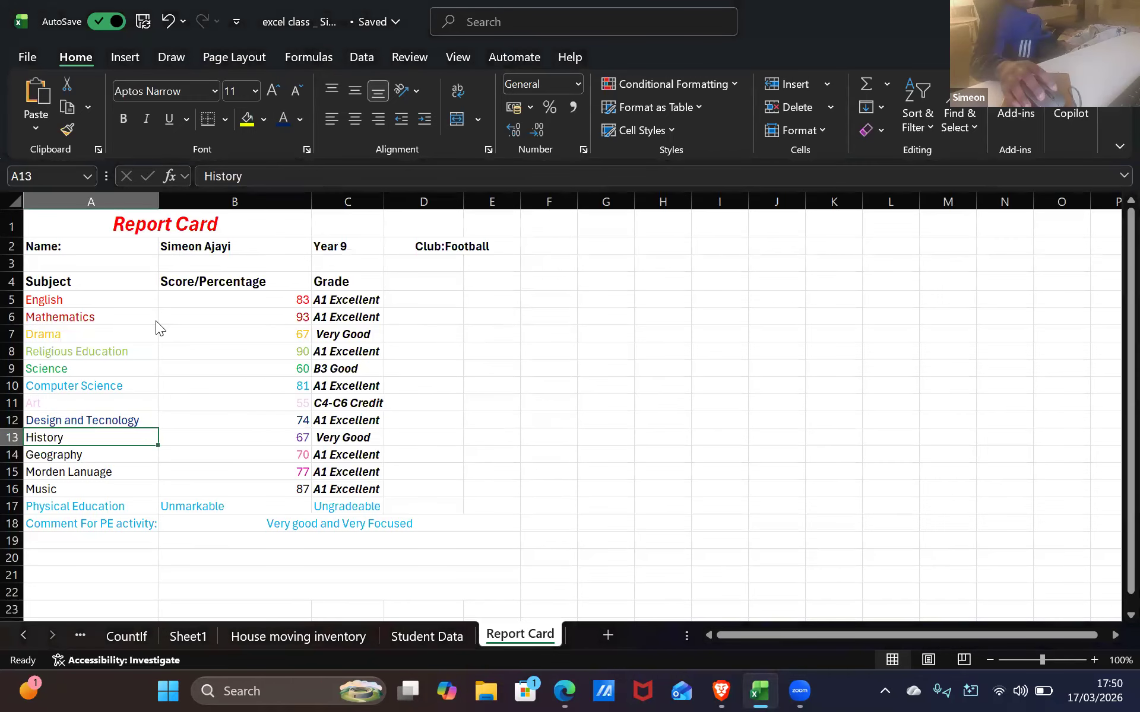
pyautogui.click(300, 119)
pyautogui.click(511, 413)
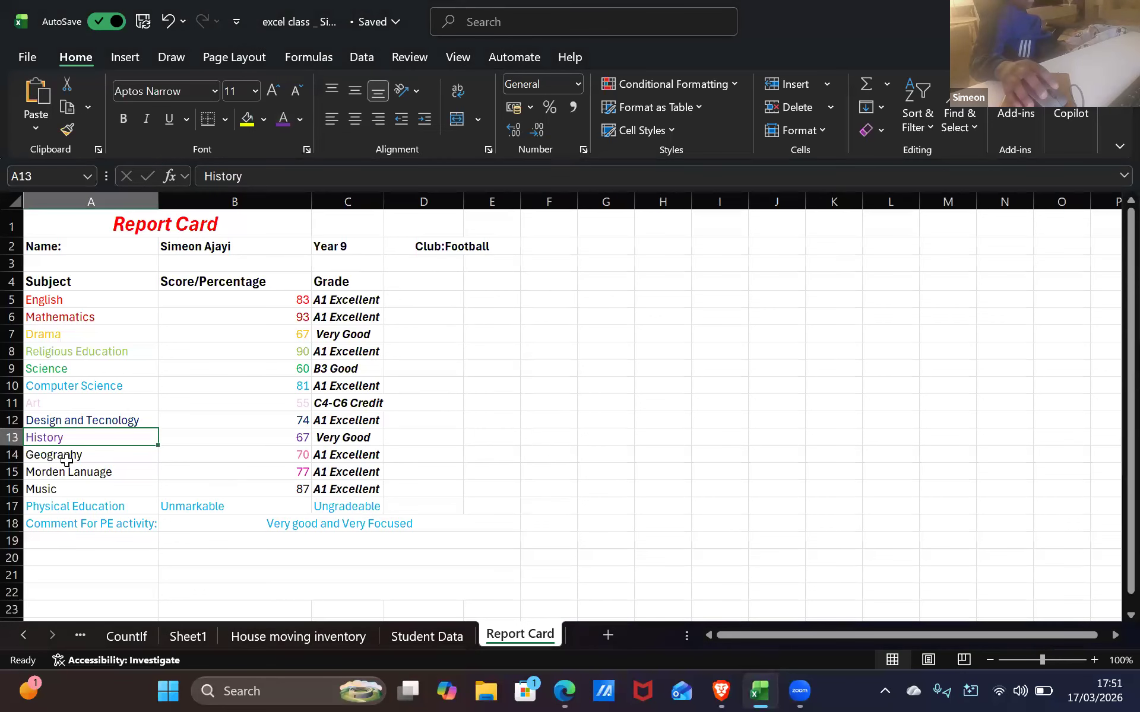
# Colour the Geography subject pink and Morden Lanuage magenta
pyautogui.click(73, 455)
pyautogui.click(299, 118)
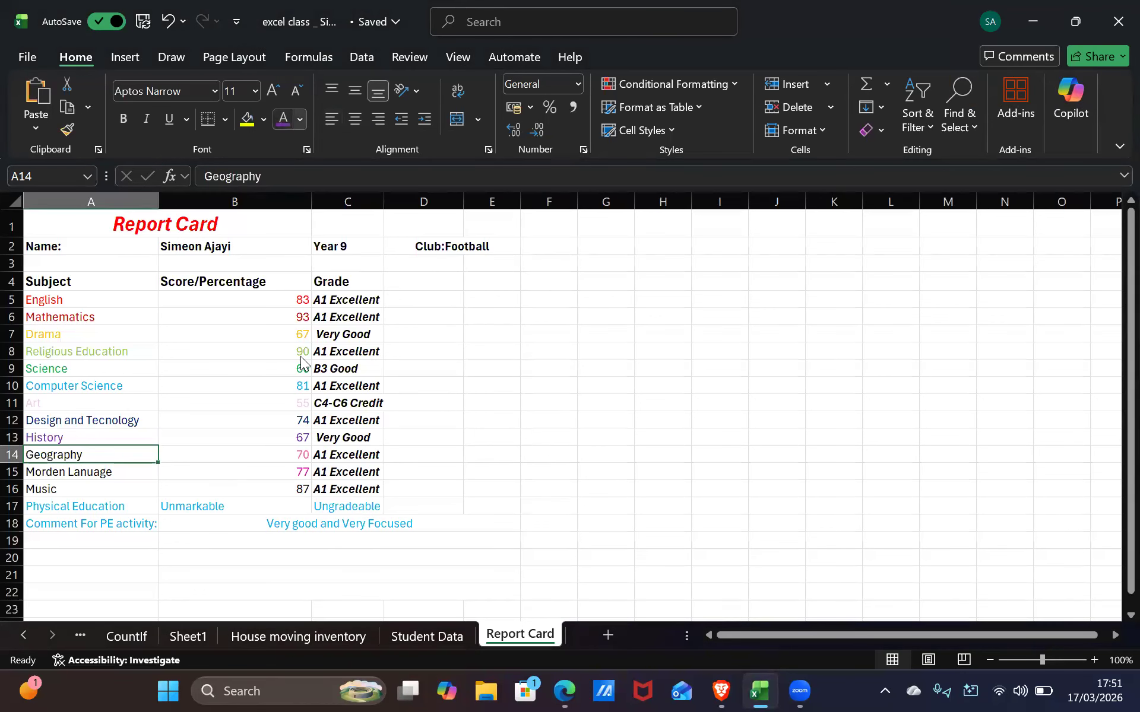
pyautogui.click(286, 473)
pyautogui.click(300, 124)
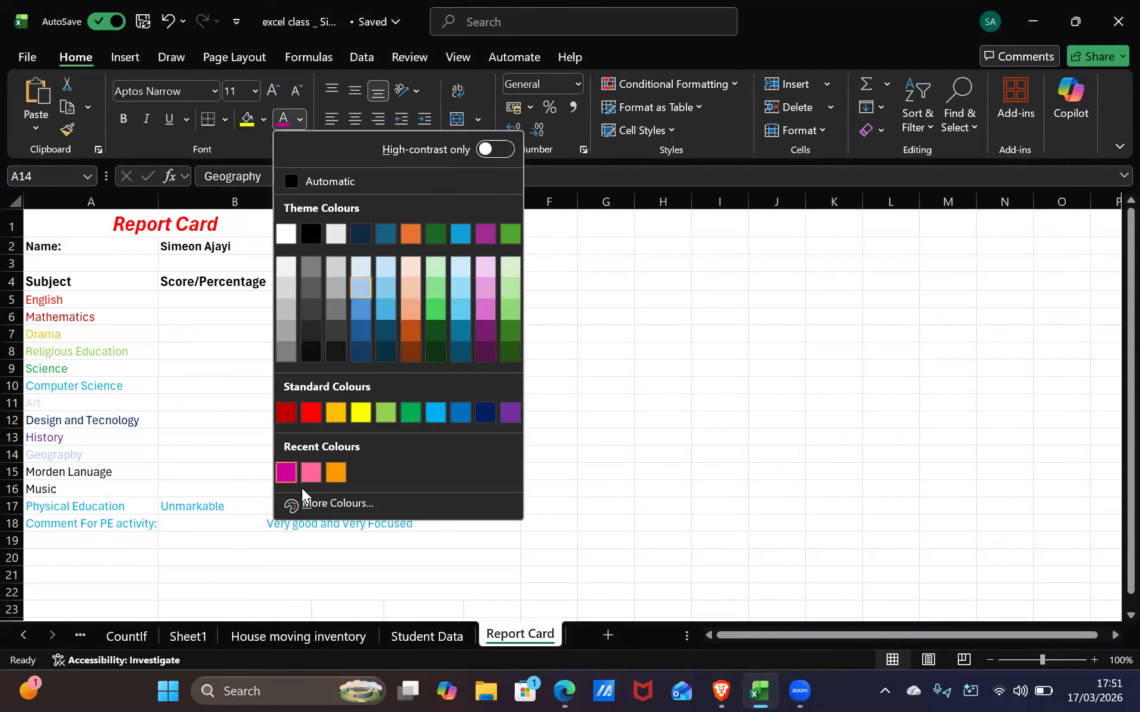
pyautogui.click(306, 475)
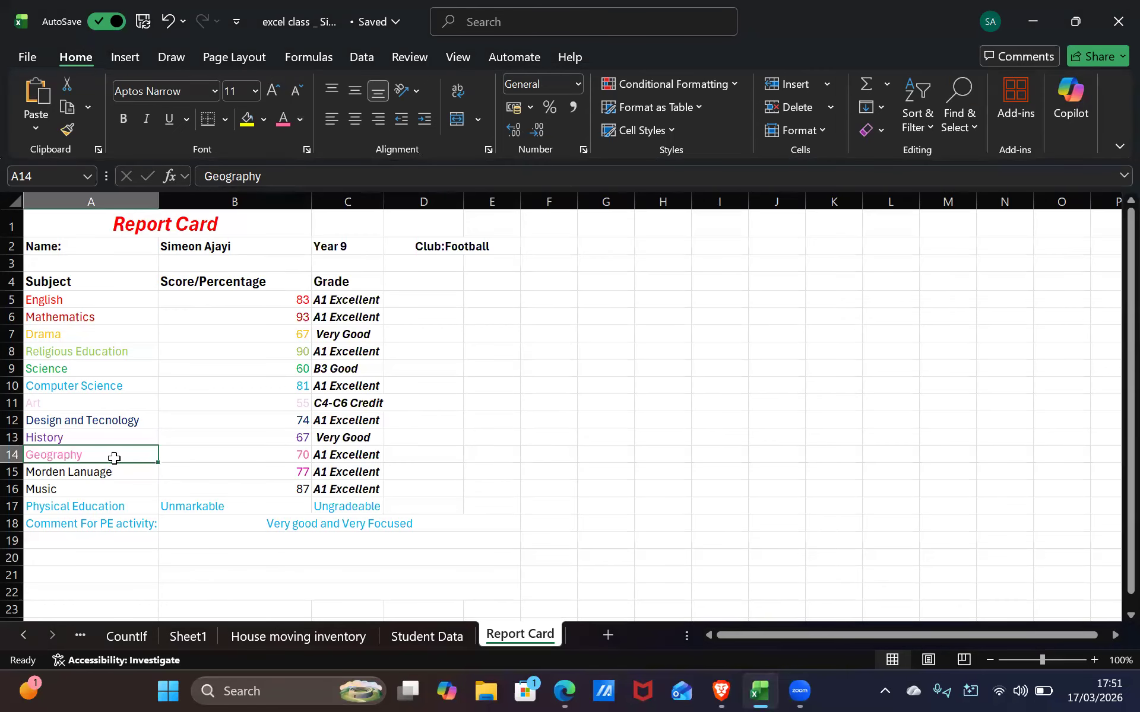
pyautogui.press('Down')
pyautogui.click(299, 120)
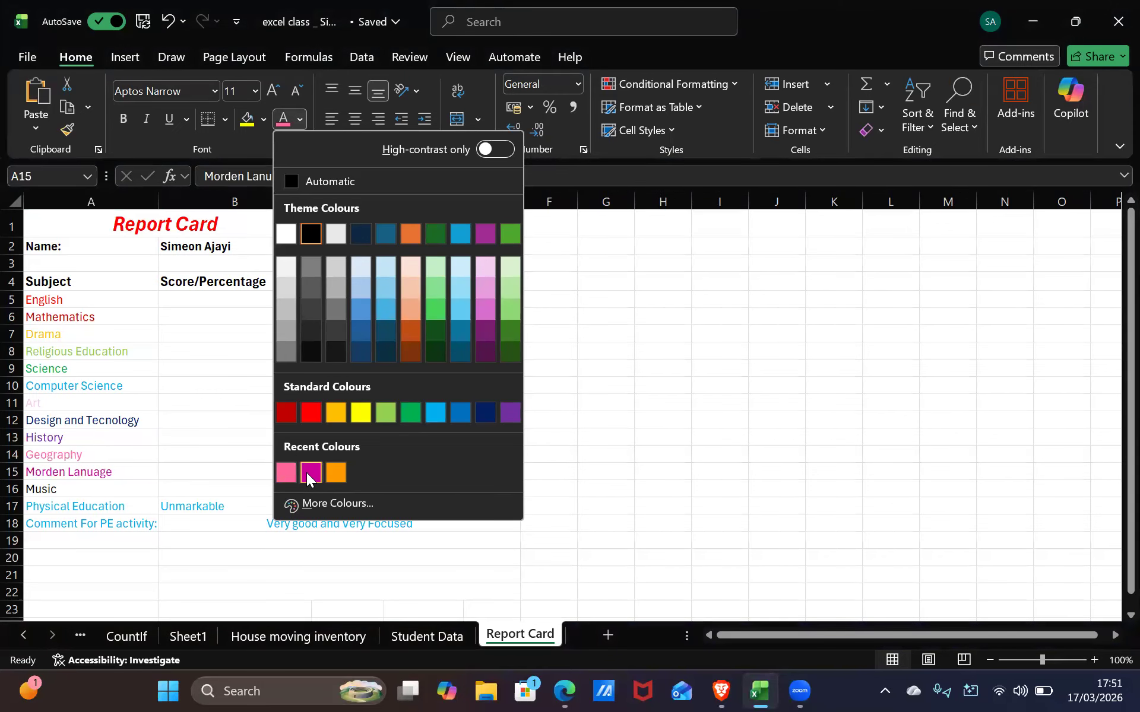
pyautogui.click(310, 473)
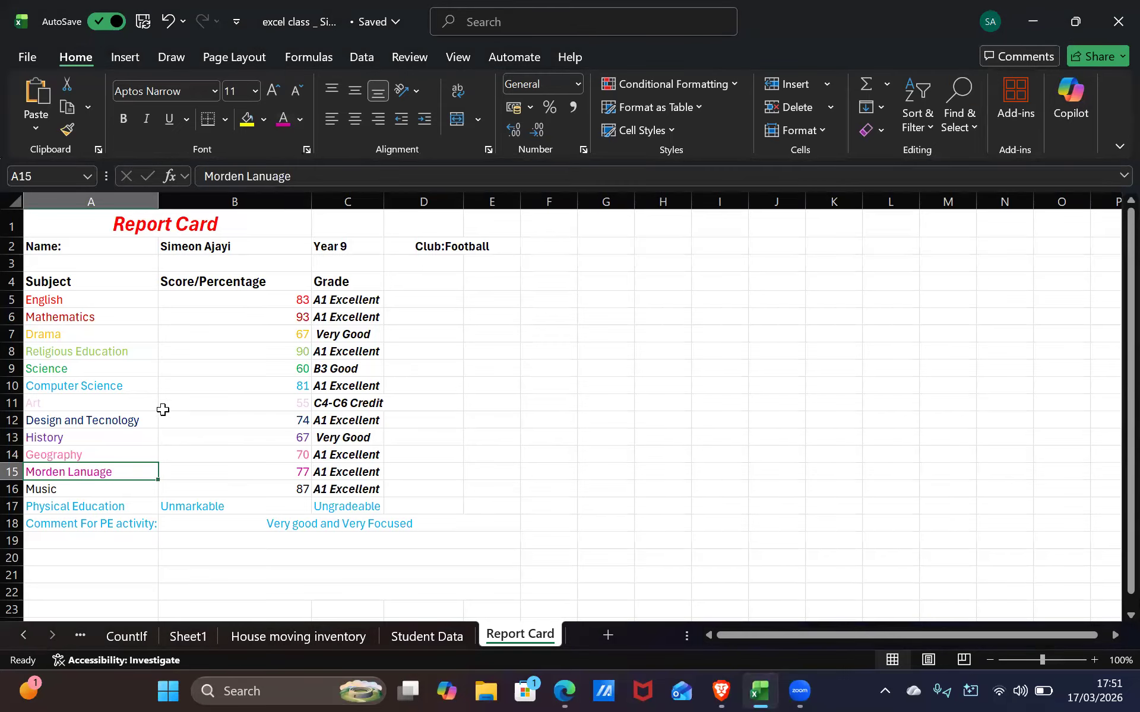
pyautogui.press('Up')
pyautogui.press('Up')
pyautogui.press('Up')
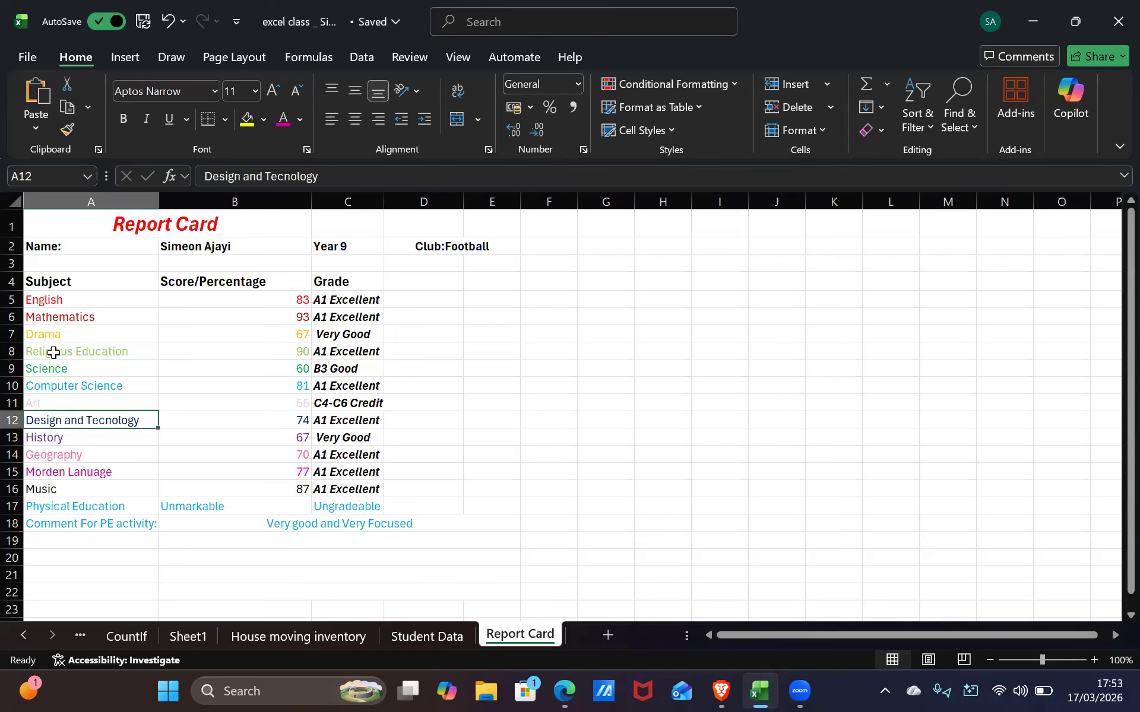
# Put thick outside borders around the Subject header A4 and the range A4:A16
pyautogui.click(95, 285)
pyautogui.click(226, 116)
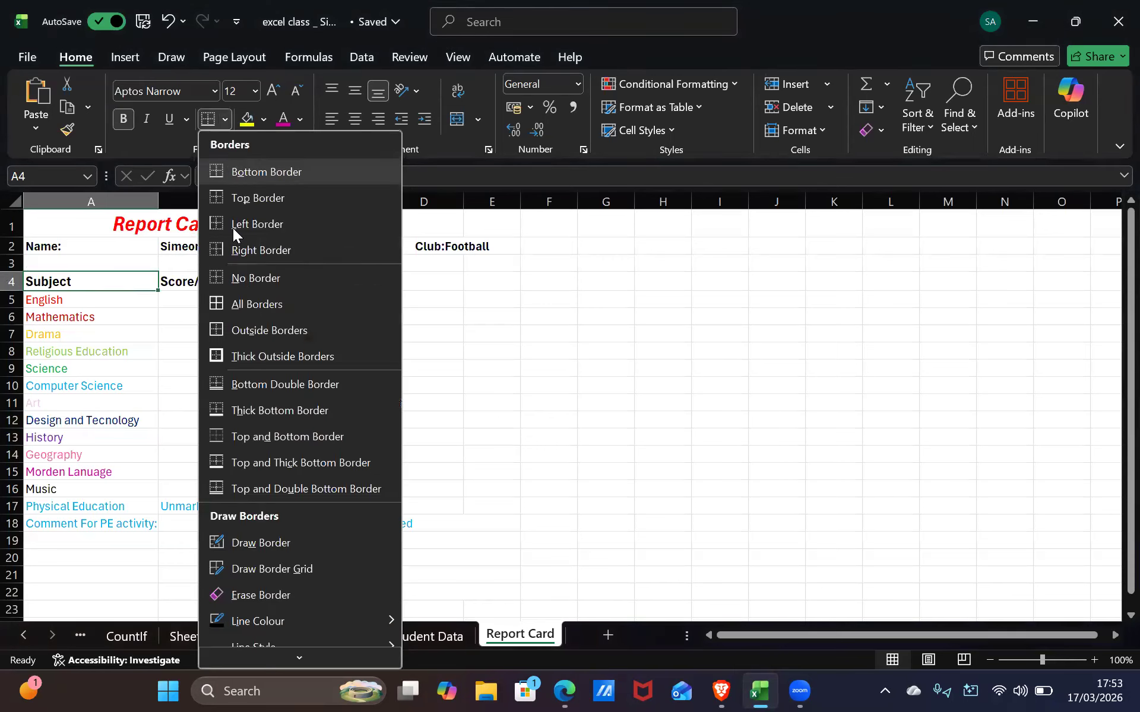
pyautogui.click(273, 356)
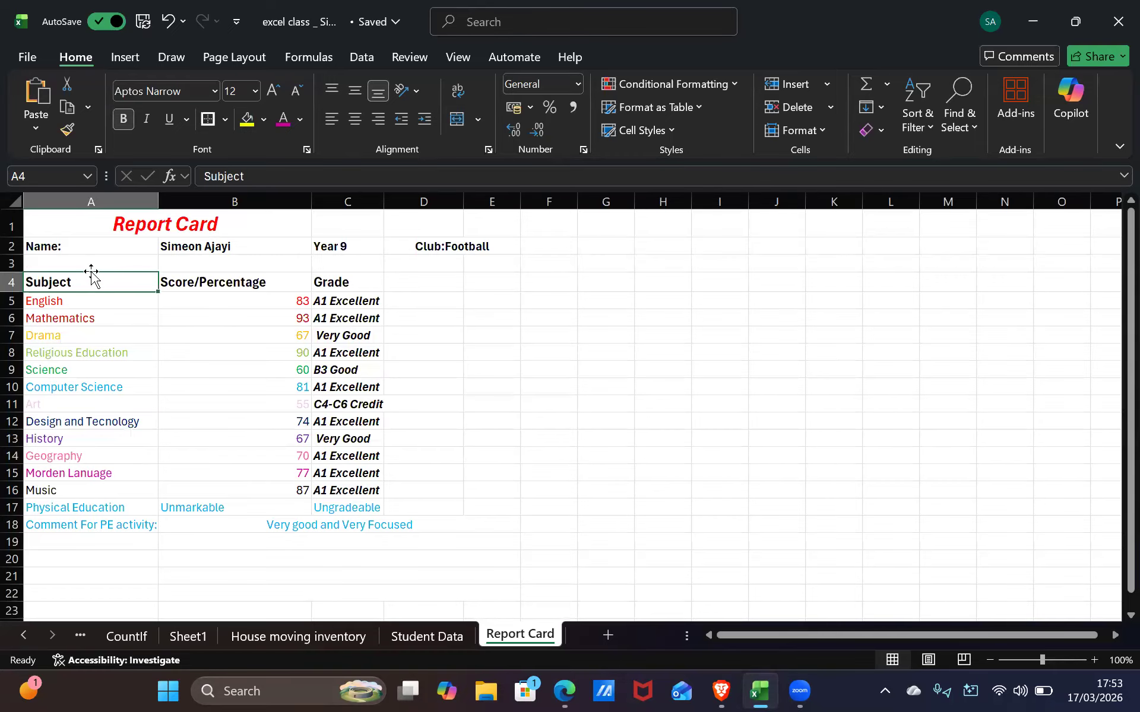
pyautogui.keyDown('shift'); pyautogui.click(126, 489); pyautogui.keyUp('shift')
pyautogui.click(225, 119)
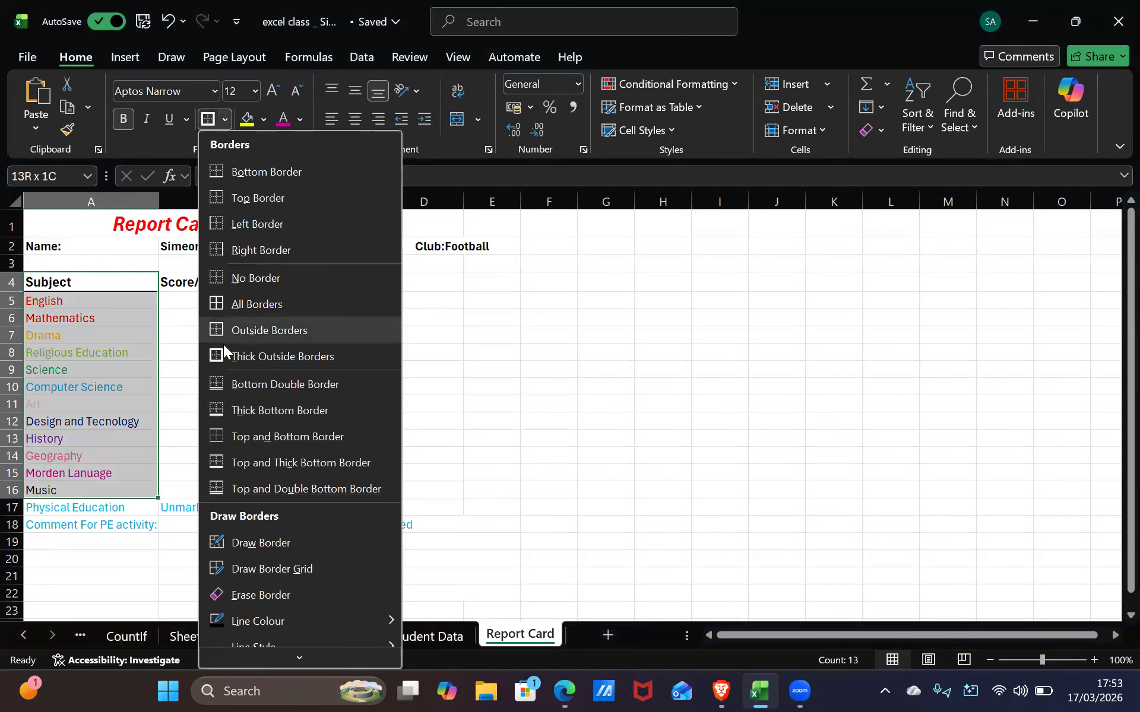
pyautogui.click(226, 355)
pyautogui.click(167, 348)
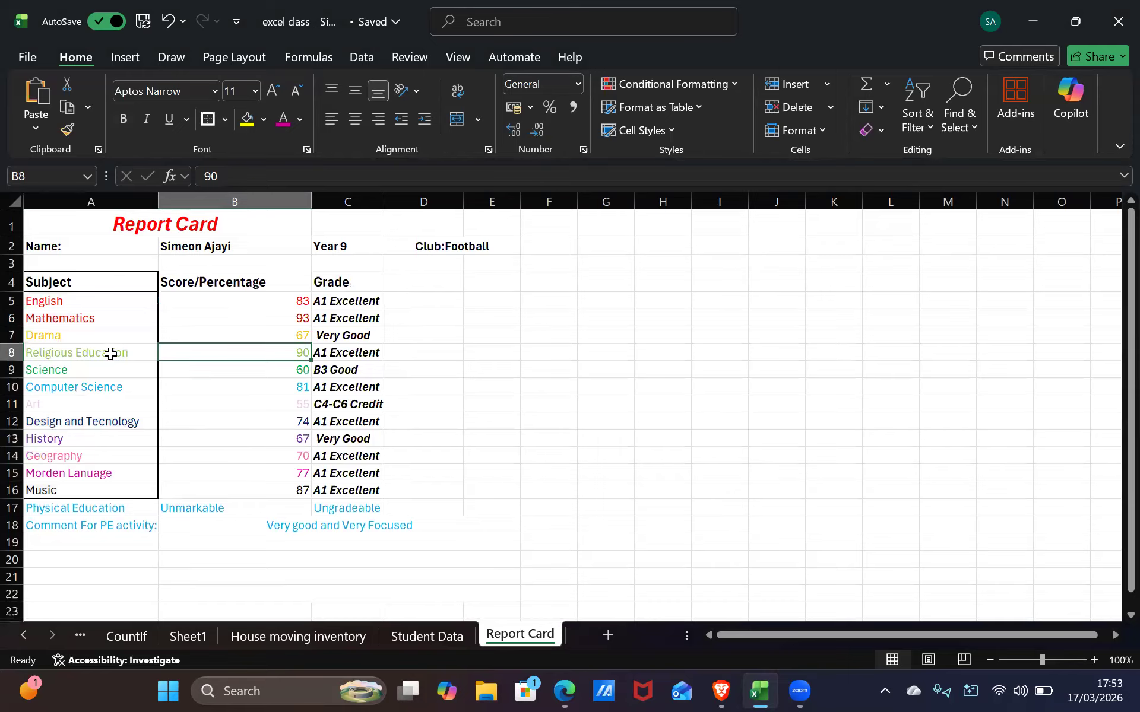
# Box the Score/Percentage header B4 with a thick outside border
pyautogui.click(246, 282)
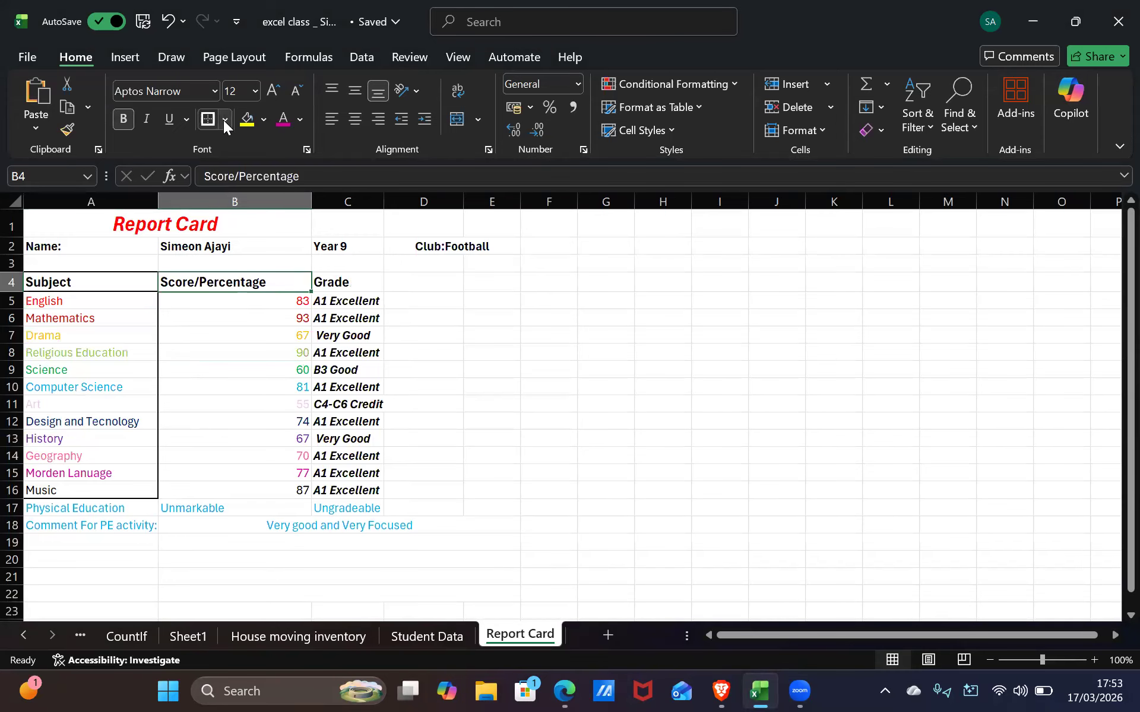
pyautogui.click(223, 119)
pyautogui.click(259, 356)
pyautogui.click(240, 306)
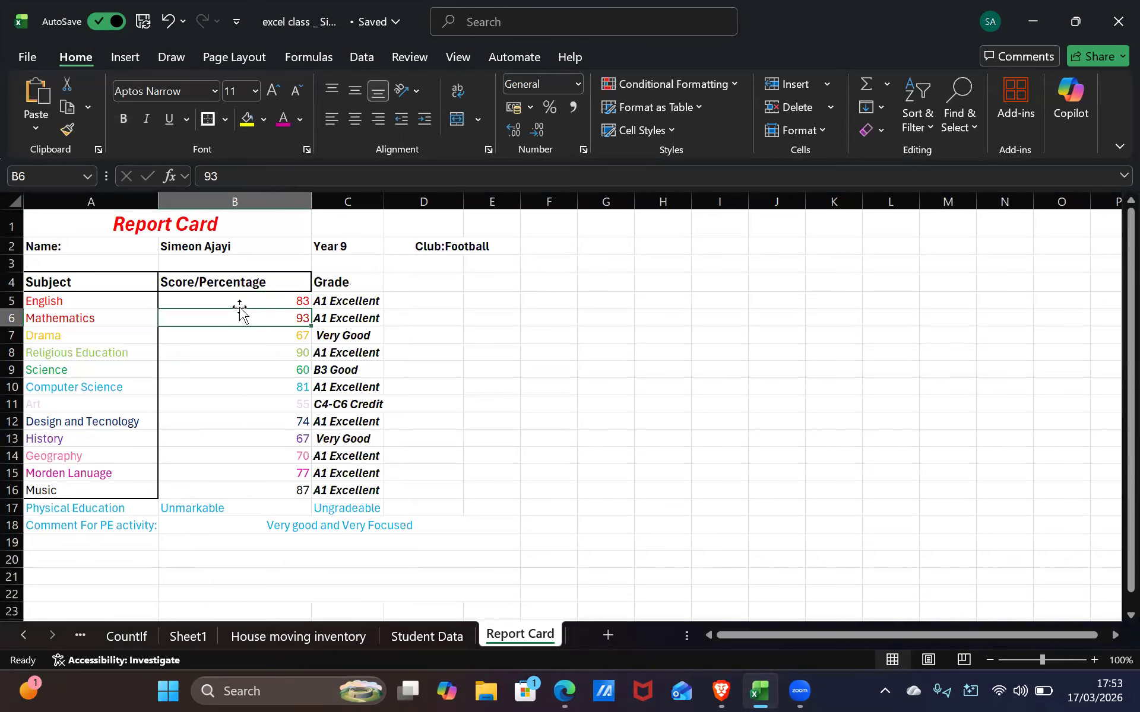
pyautogui.click(106, 401)
pyautogui.click(300, 118)
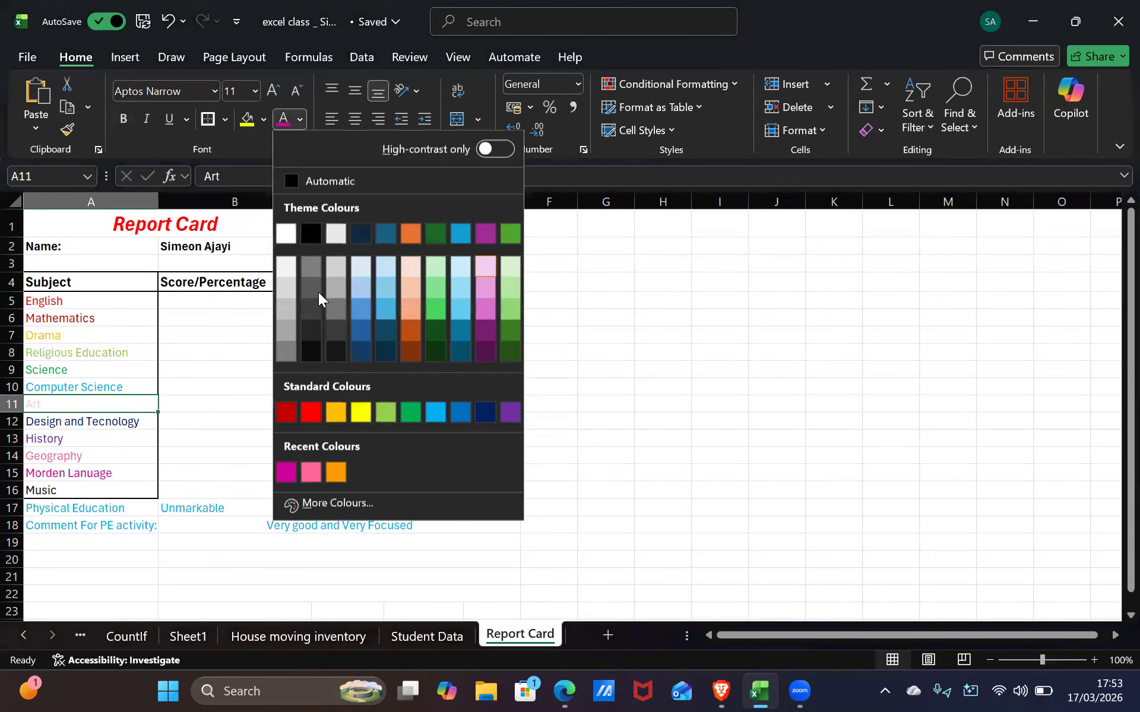
# Colour the Art subject name in A11 and its score 55 in B11 orange
pyautogui.click(331, 470)
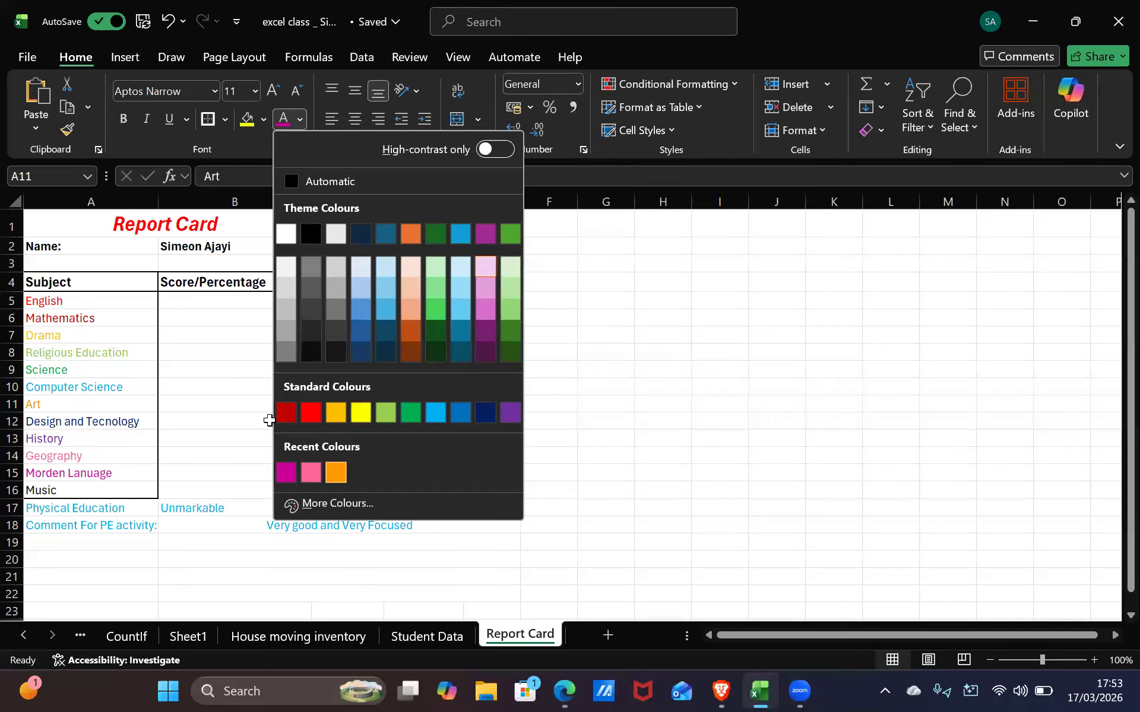
pyautogui.click(270, 420)
pyautogui.click(279, 406)
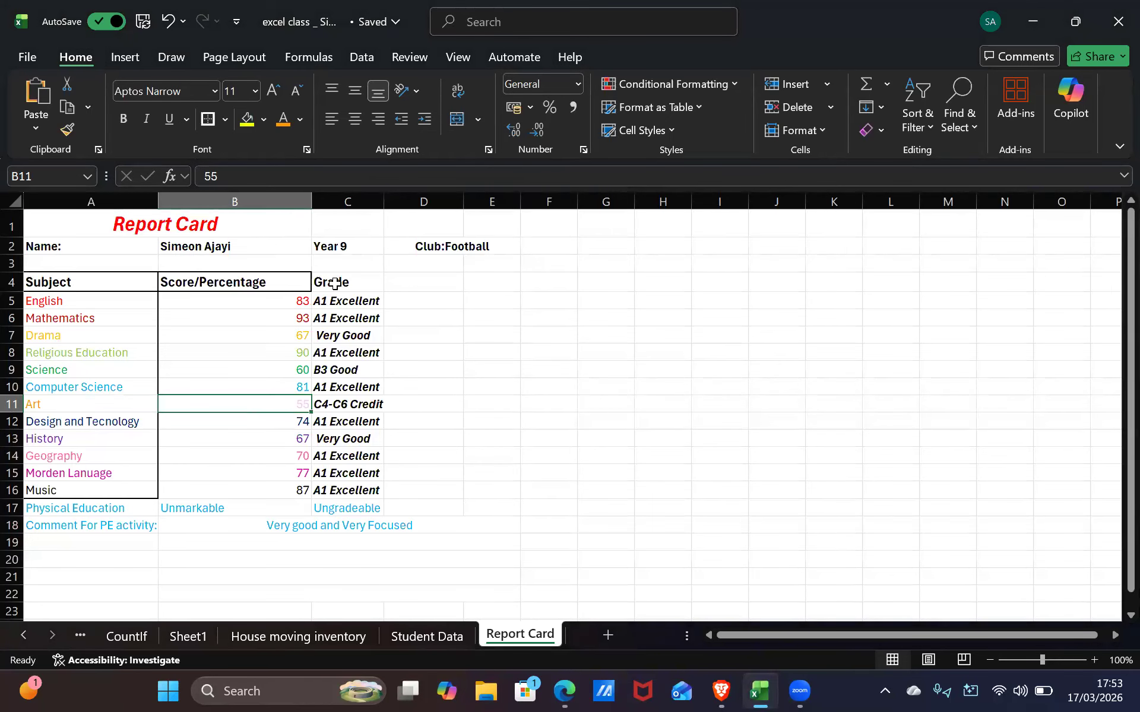
pyautogui.click(300, 119)
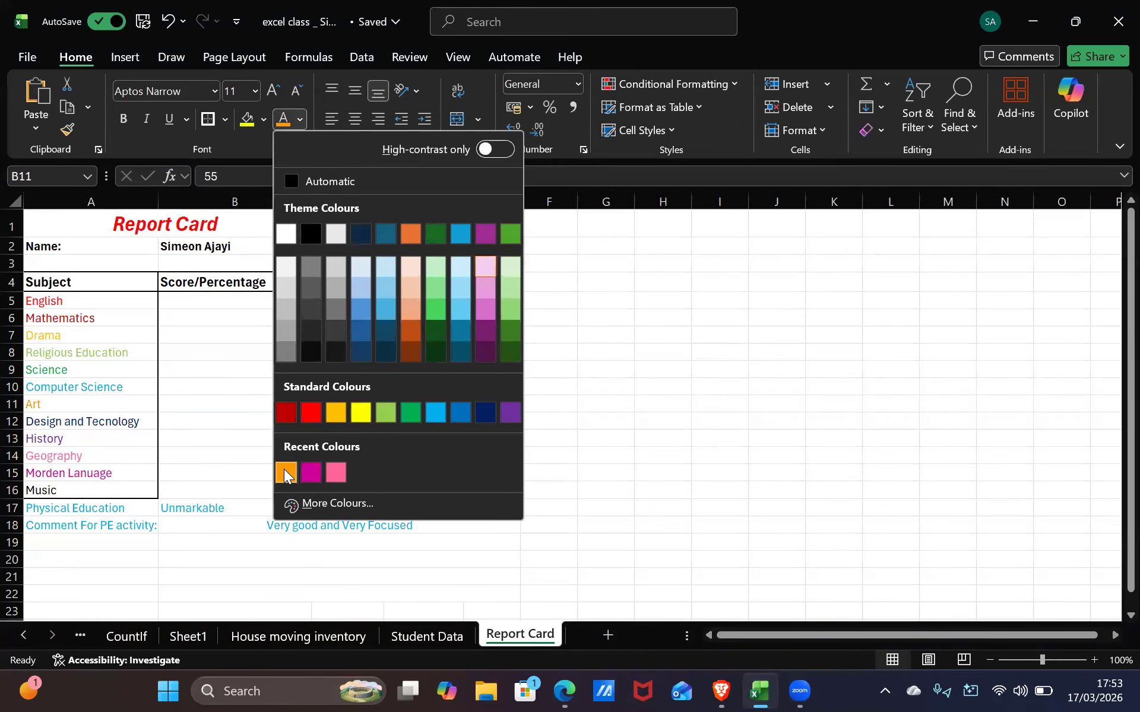
pyautogui.click(286, 473)
pyautogui.click(147, 453)
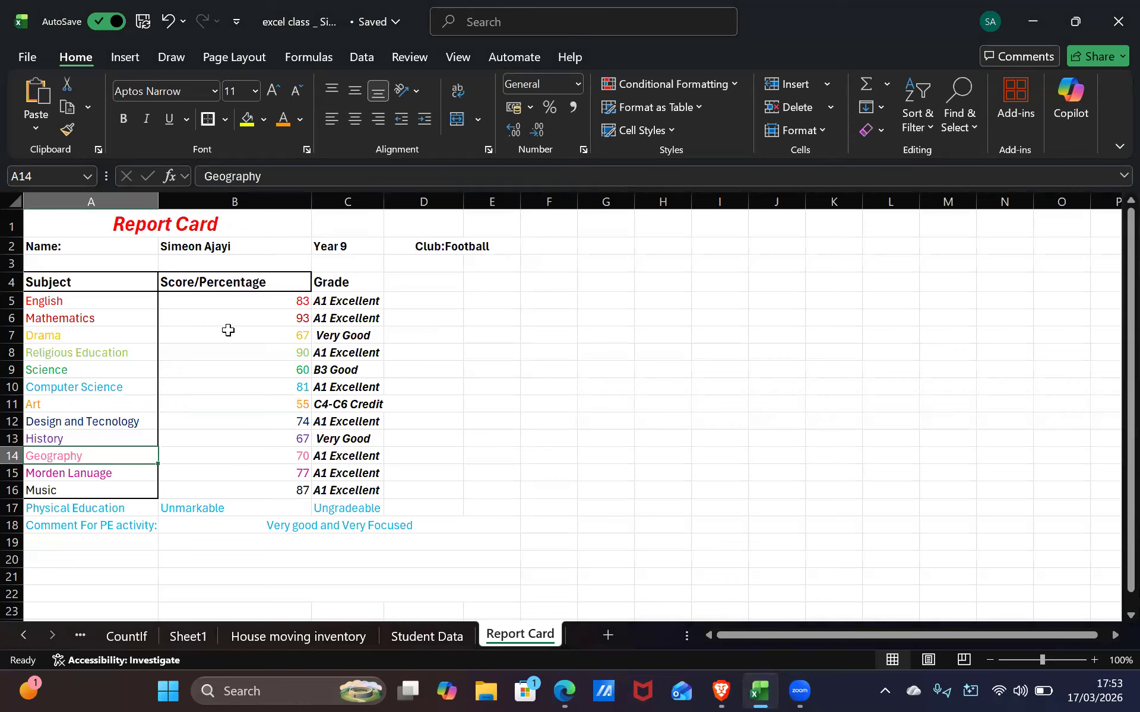
pyautogui.click(261, 305)
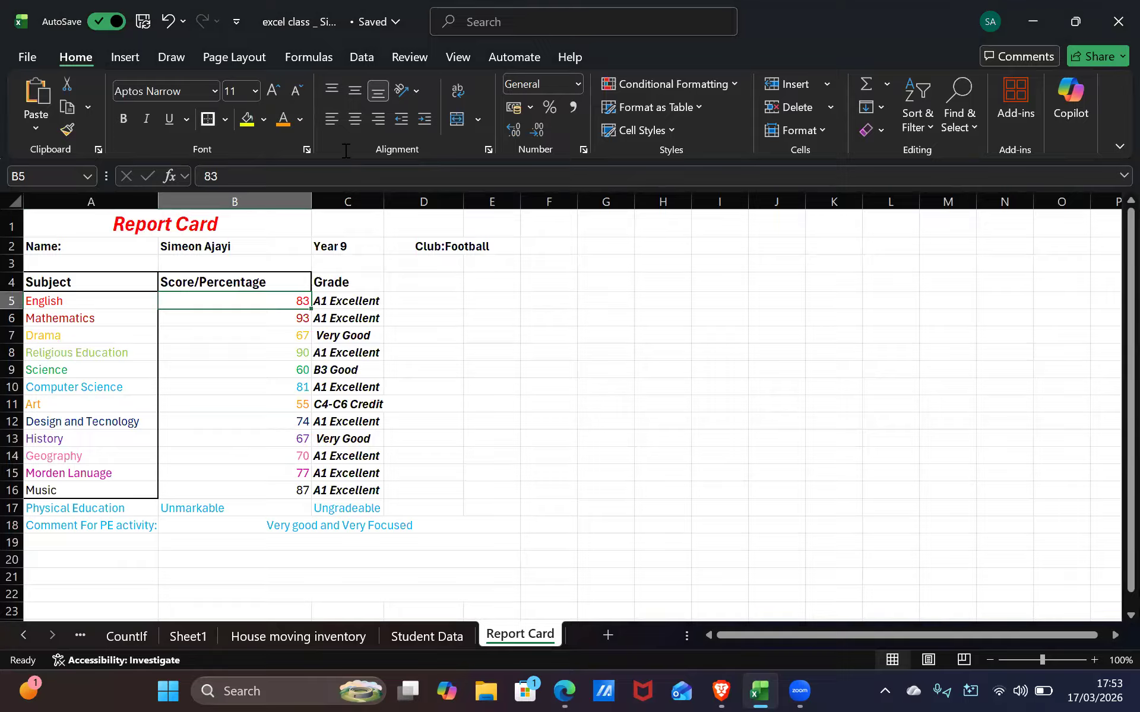
# Outline the score range B5:B16 and the Grade column C4:C16 with outside borders
pyautogui.moveTo(245, 299); pyautogui.dragTo(276, 494)
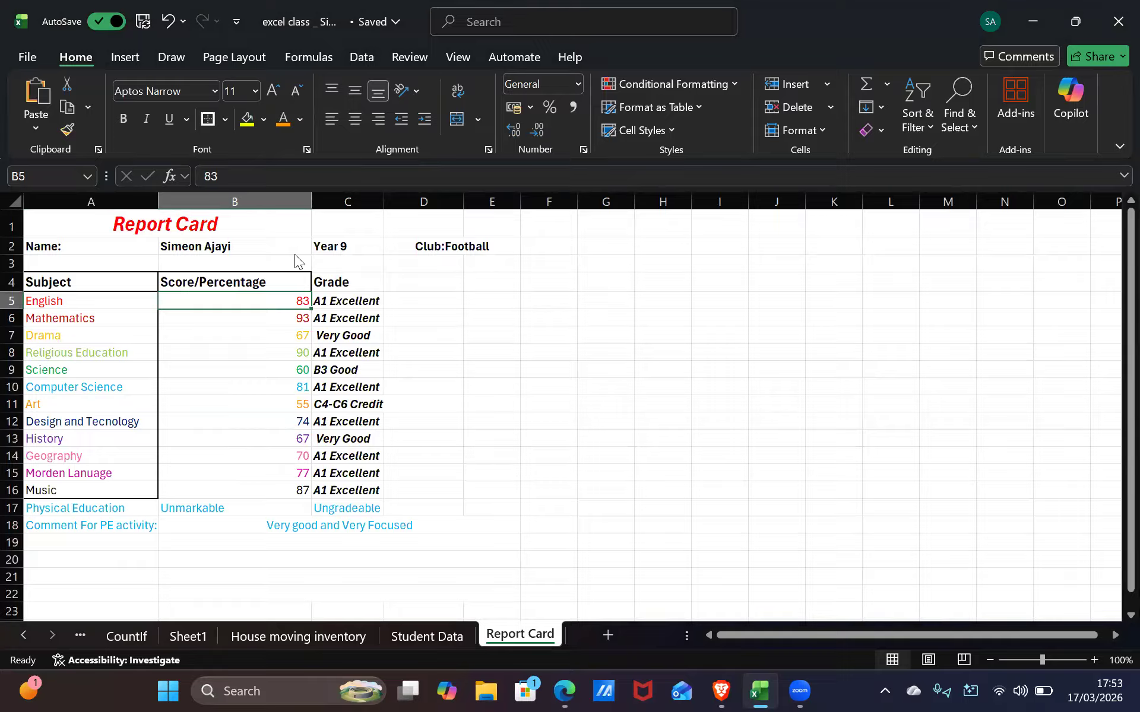
pyautogui.click(227, 124)
pyautogui.click(238, 336)
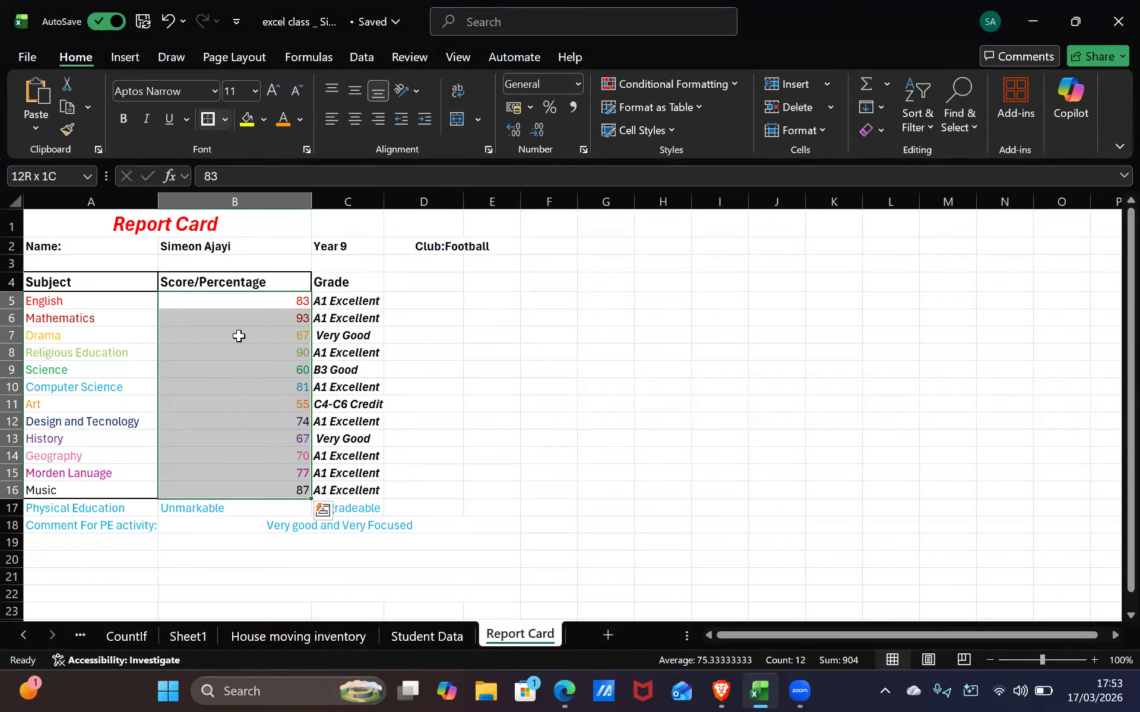
pyautogui.click(238, 336)
pyautogui.press('Up')
pyautogui.press('Up')
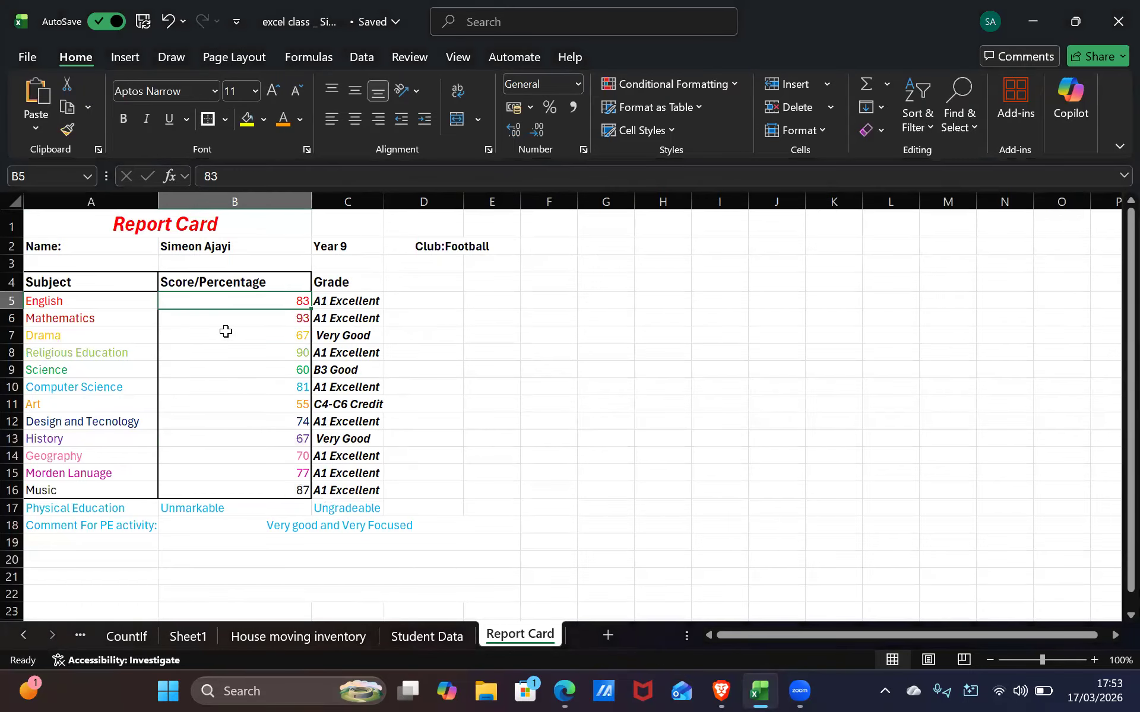
pyautogui.click(371, 282)
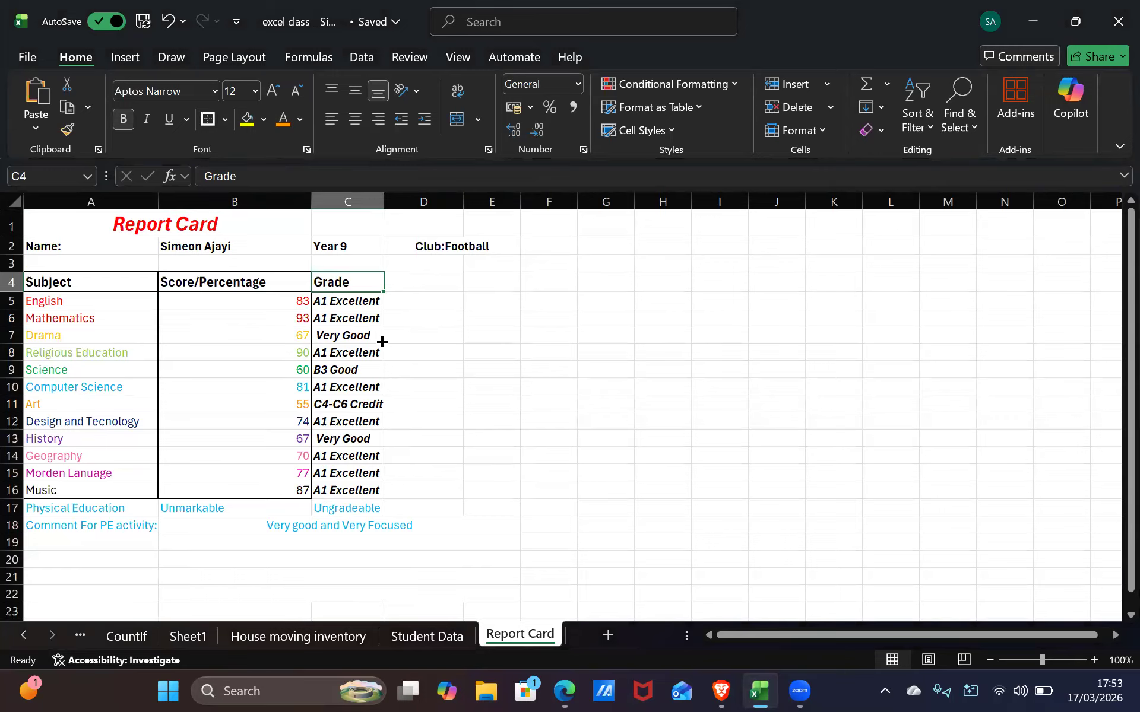
pyautogui.keyDown('shift'); pyautogui.click(328, 490); pyautogui.keyUp('shift')
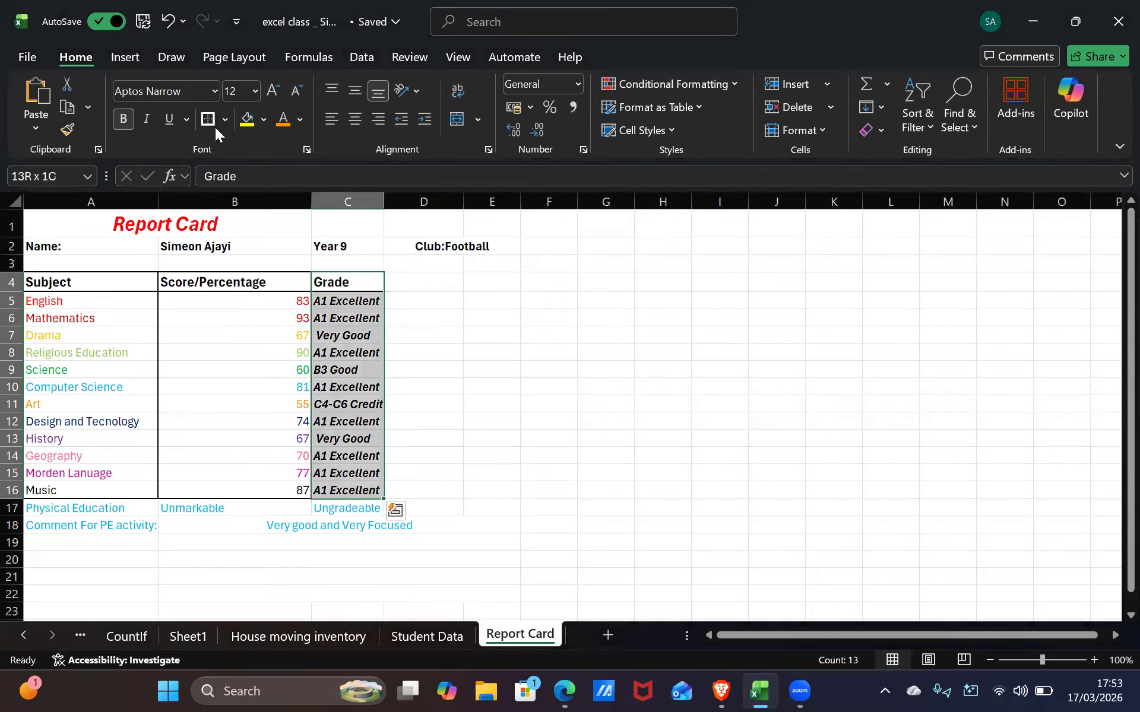
pyautogui.click(466, 475)
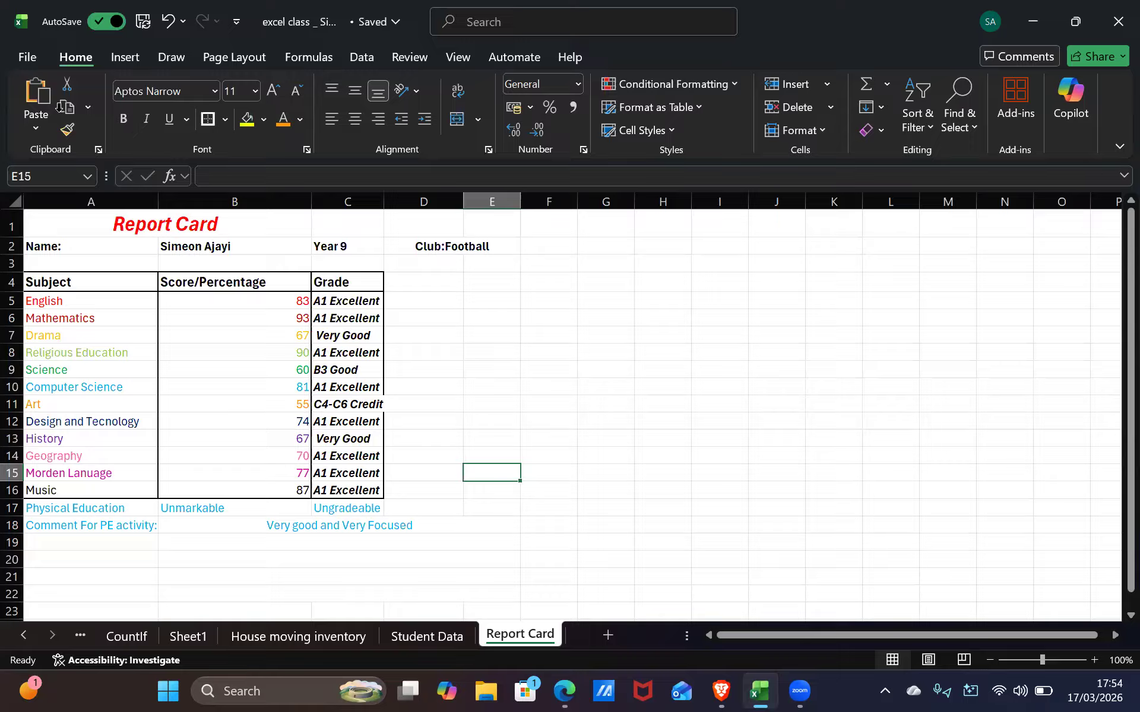
# Put a thick outline around the subjects English to Morden Lanuage, A5:A15
pyautogui.click(474, 386)
pyautogui.moveTo(421, 388); pyautogui.dragTo(8, 184)
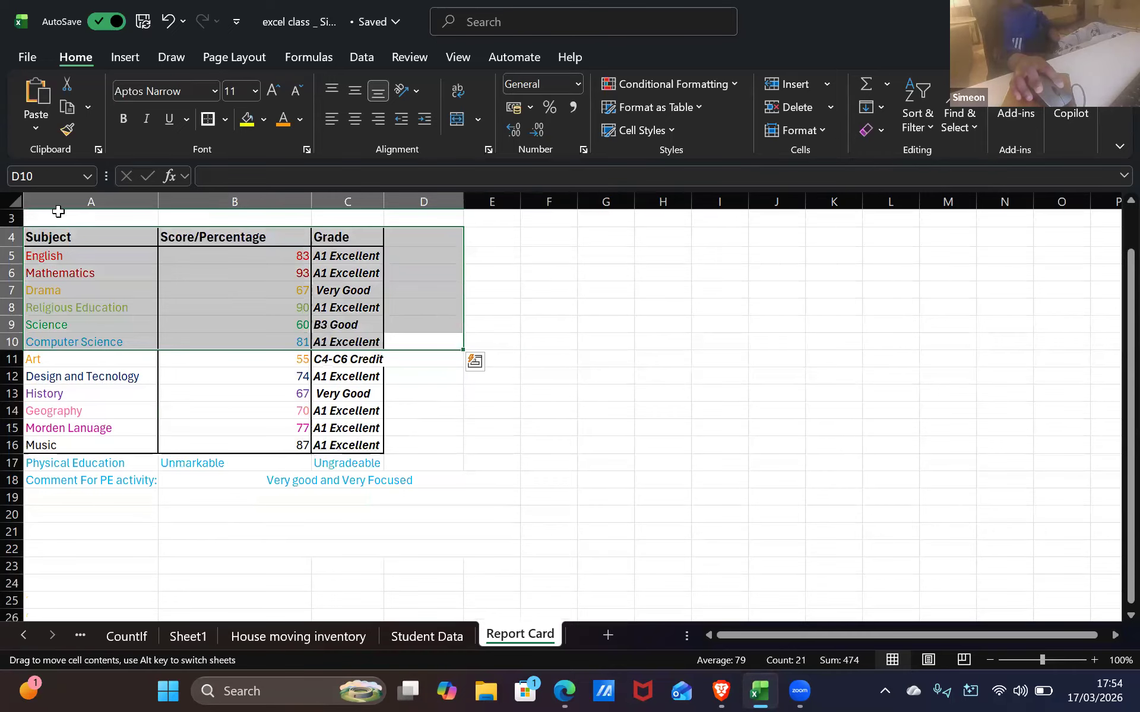
pyautogui.click(55, 216)
pyautogui.scroll(1, 175, 469)
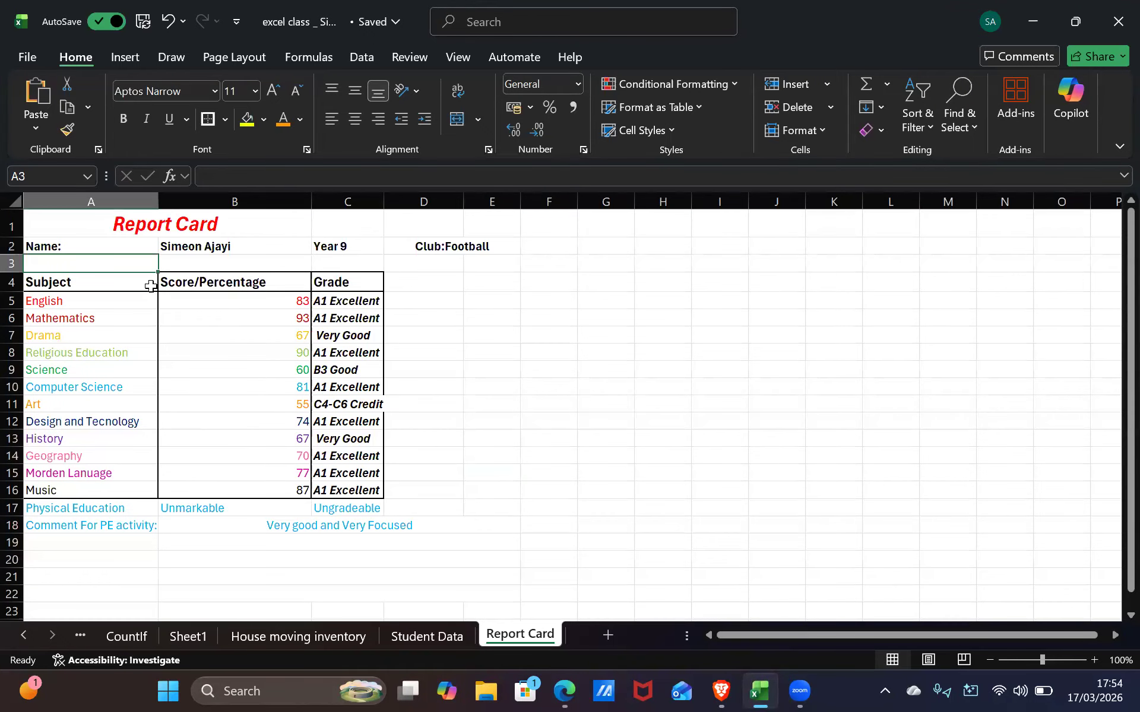
pyautogui.click(117, 306)
pyautogui.moveTo(117, 306); pyautogui.dragTo(105, 253)
pyautogui.click(122, 317)
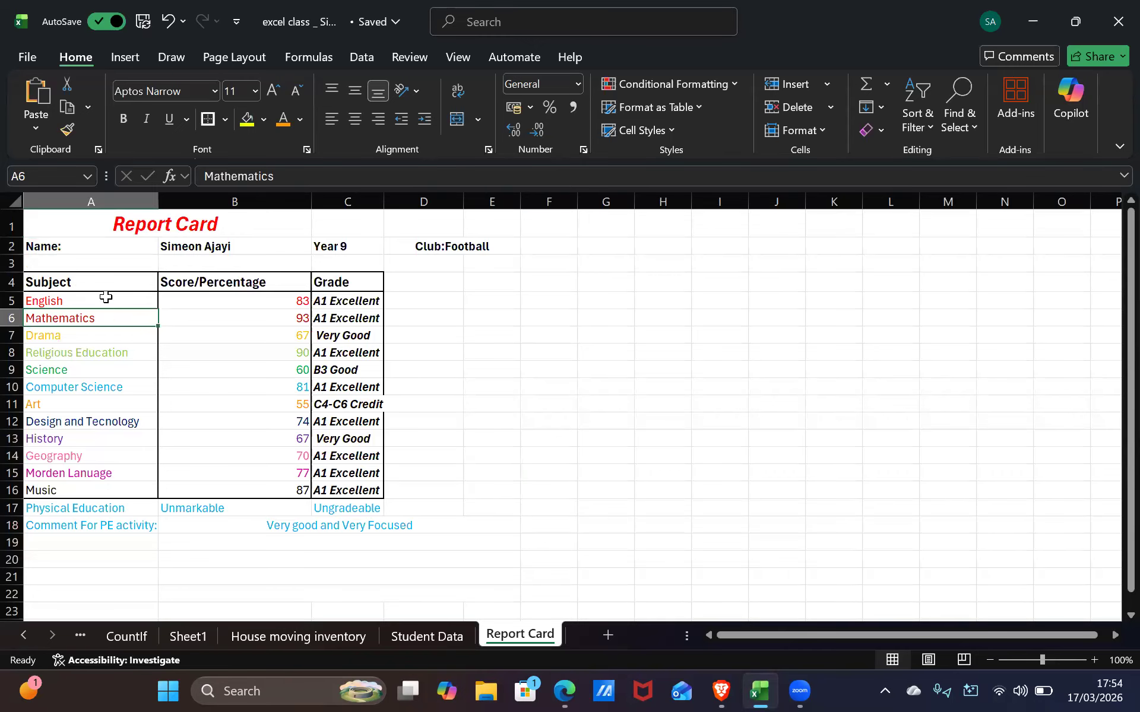
pyautogui.moveTo(108, 300); pyautogui.dragTo(122, 475)
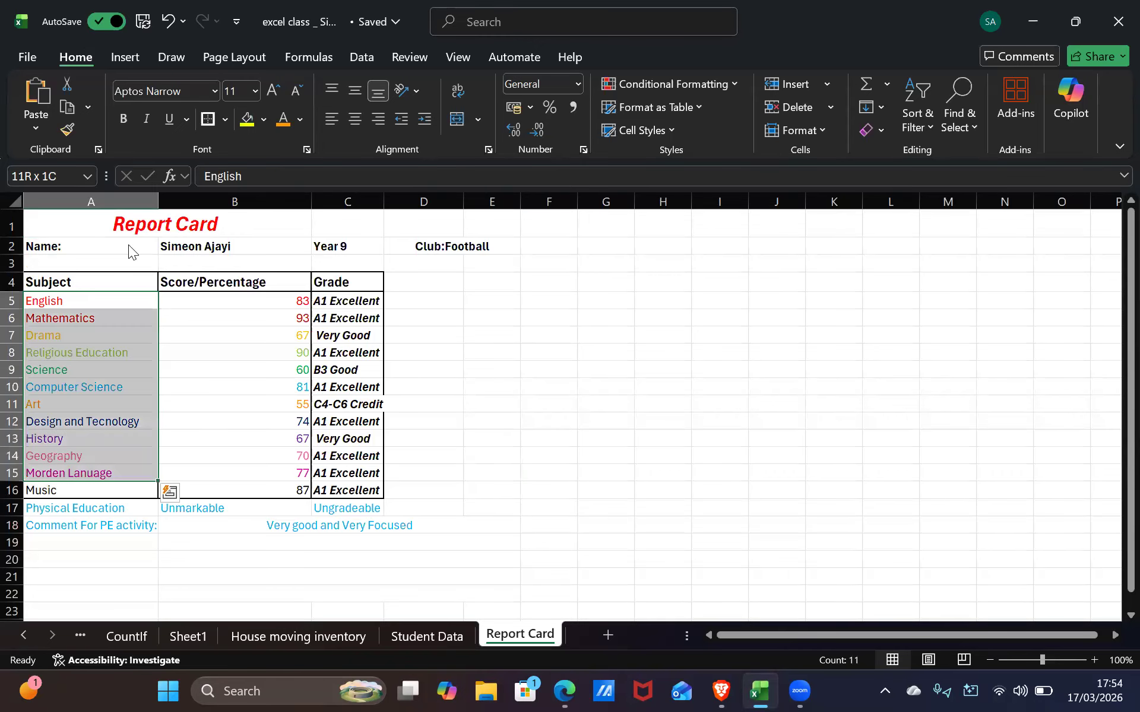
pyautogui.click(217, 117)
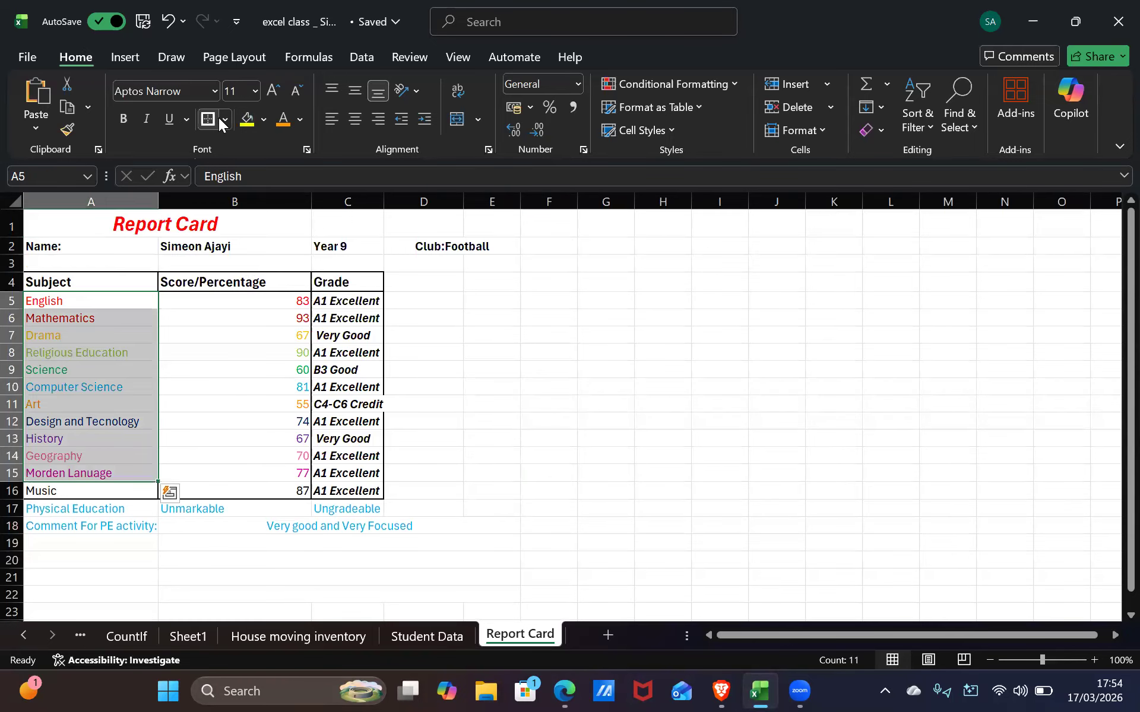
pyautogui.click(227, 121)
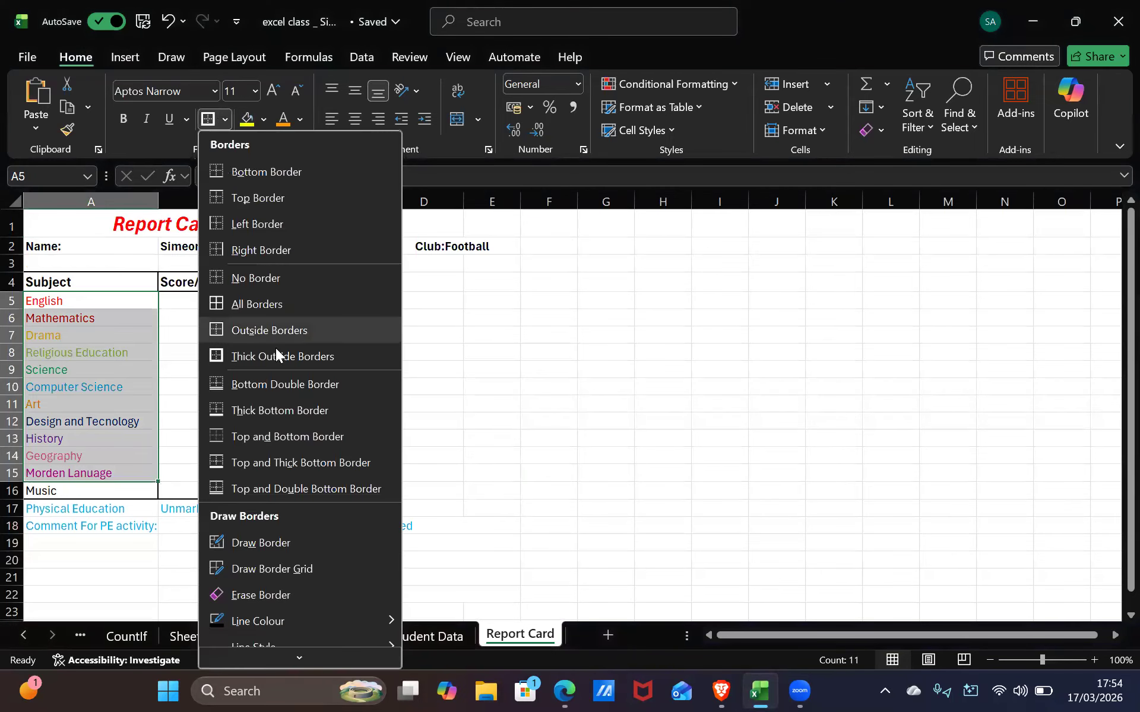
pyautogui.click(291, 408)
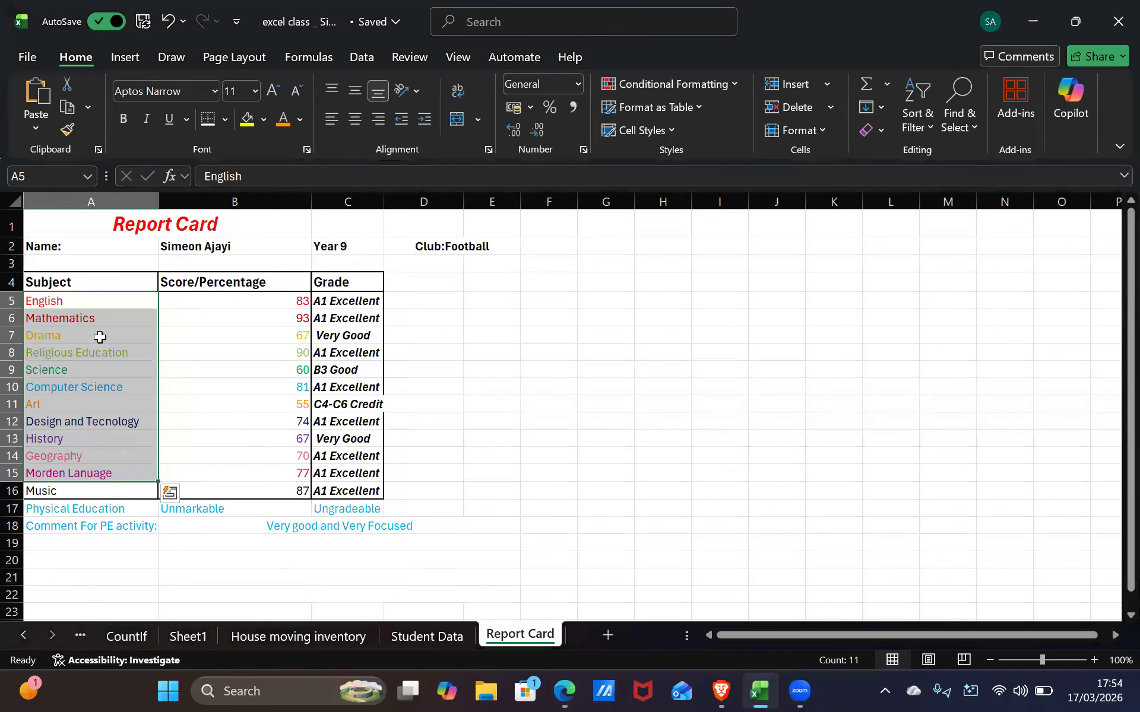
# Add a thick bottom border under the English cell A5
pyautogui.click(89, 318)
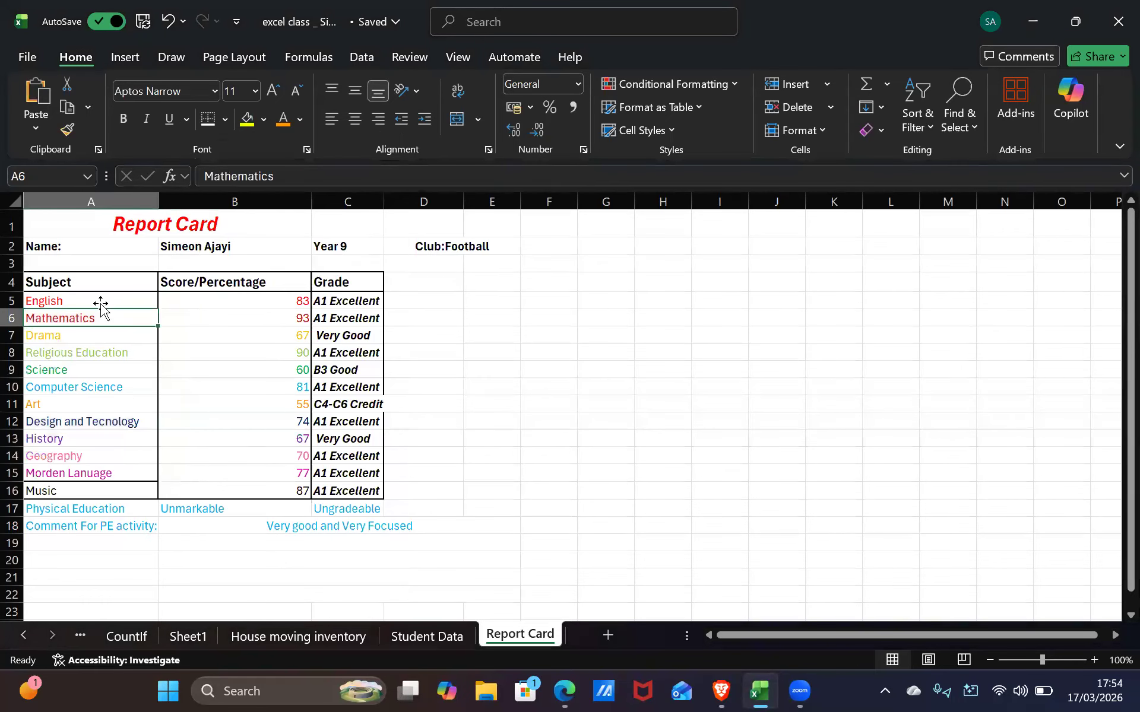
pyautogui.click(102, 301)
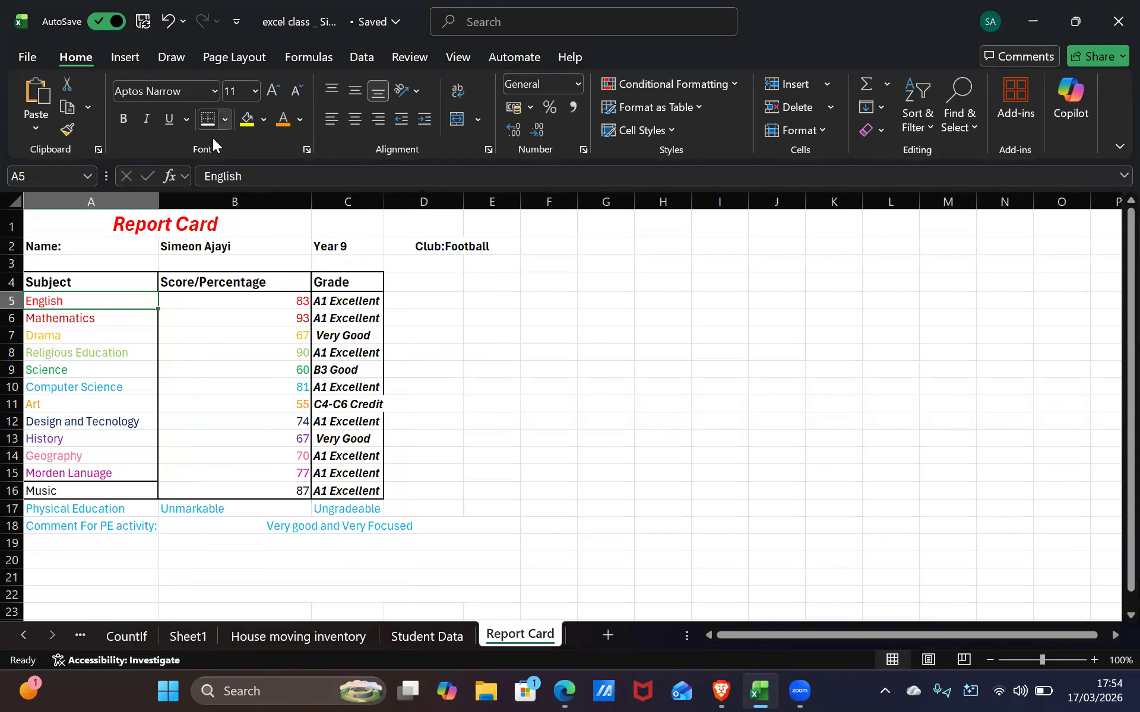
pyautogui.click(225, 120)
pyautogui.click(249, 413)
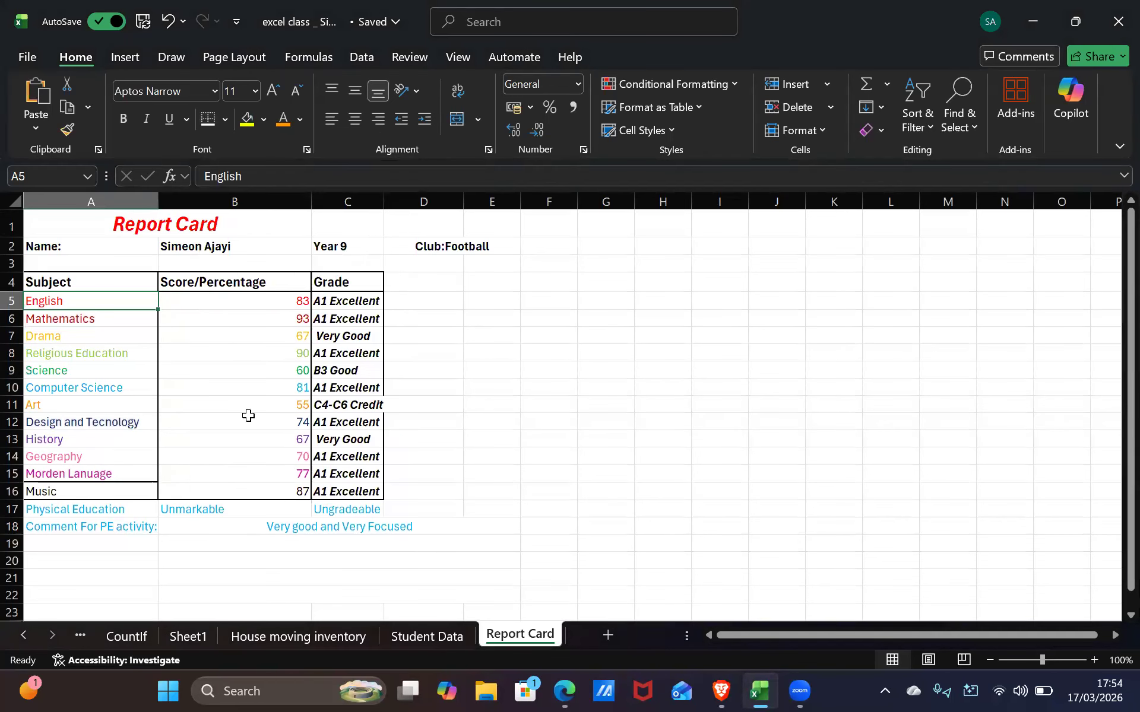
# Add bottom borders under each subject cell in column A, Mathematics through History
pyautogui.press('Down')
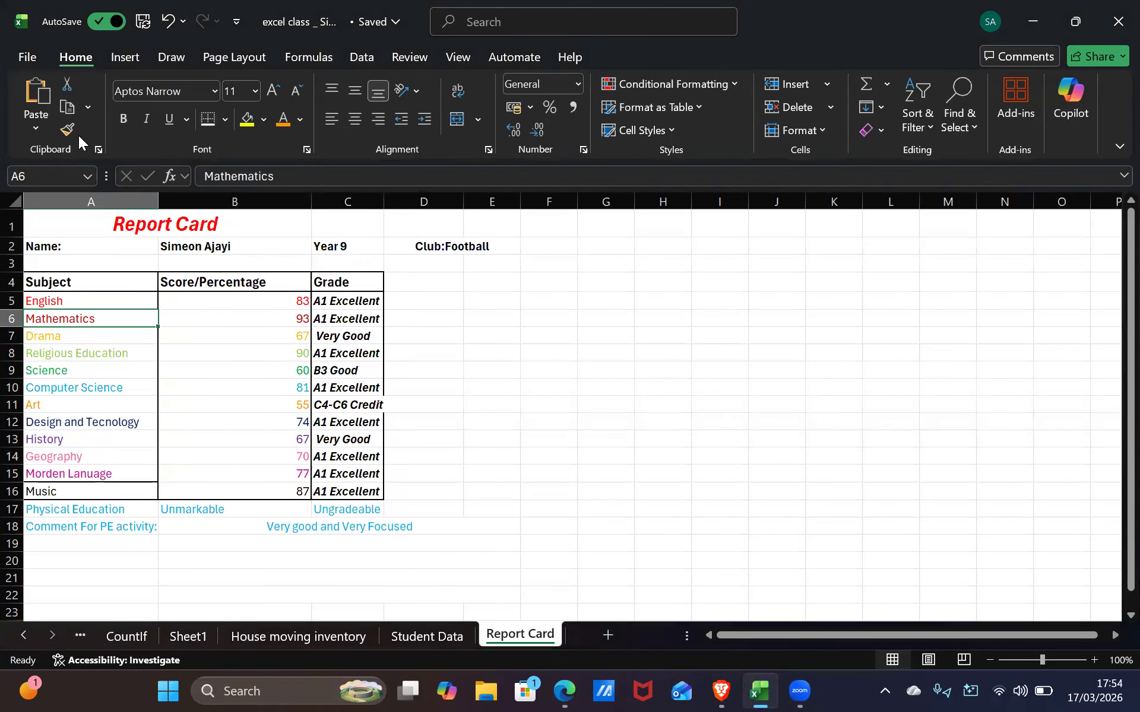
pyautogui.click(205, 114)
pyautogui.press('Down')
pyautogui.click(205, 113)
pyautogui.press('Down')
pyautogui.click(205, 118)
pyautogui.press('Down')
pyautogui.click(206, 118)
pyautogui.press('Down')
pyautogui.click(205, 119)
pyautogui.press('Down')
pyautogui.click(205, 119)
pyautogui.press('Down')
pyautogui.click(205, 119)
pyautogui.press('Down')
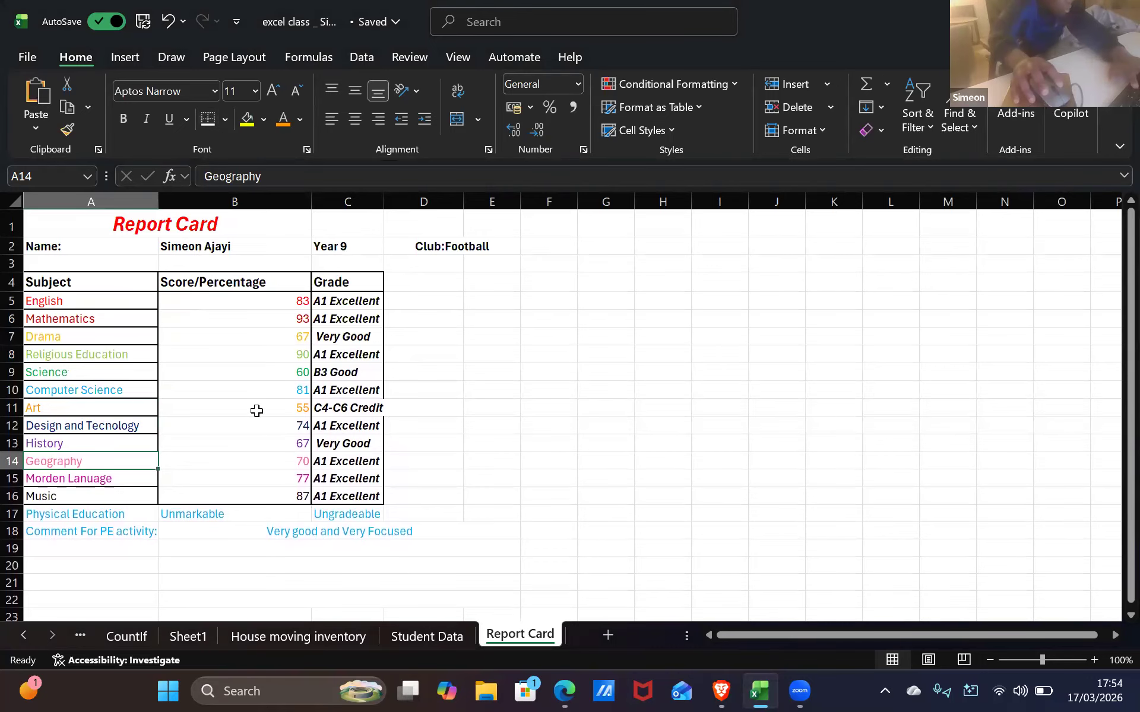
# Add bottom borders down the scores column, from 83 in B5 through B15
pyautogui.click(231, 334)
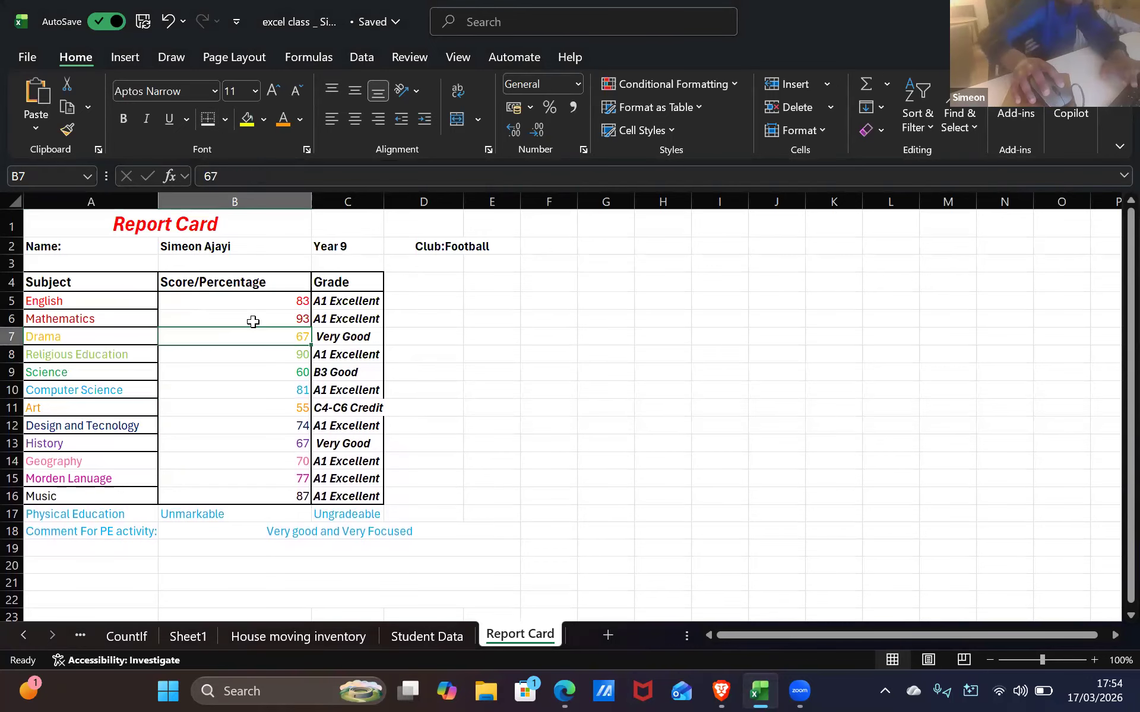
pyautogui.click(257, 301)
pyautogui.click(212, 115)
pyautogui.press('Down')
pyautogui.press('Down')
pyautogui.click(211, 116)
pyautogui.press('Down')
pyautogui.press('Down')
pyautogui.click(210, 115)
pyautogui.press('Down')
pyautogui.press('Down')
pyautogui.click(210, 115)
pyautogui.press('Down')
pyautogui.press('Down')
pyautogui.click(210, 115)
pyautogui.press('Down')
pyautogui.press('Down')
pyautogui.click(210, 116)
pyautogui.press('Down')
pyautogui.press('Down')
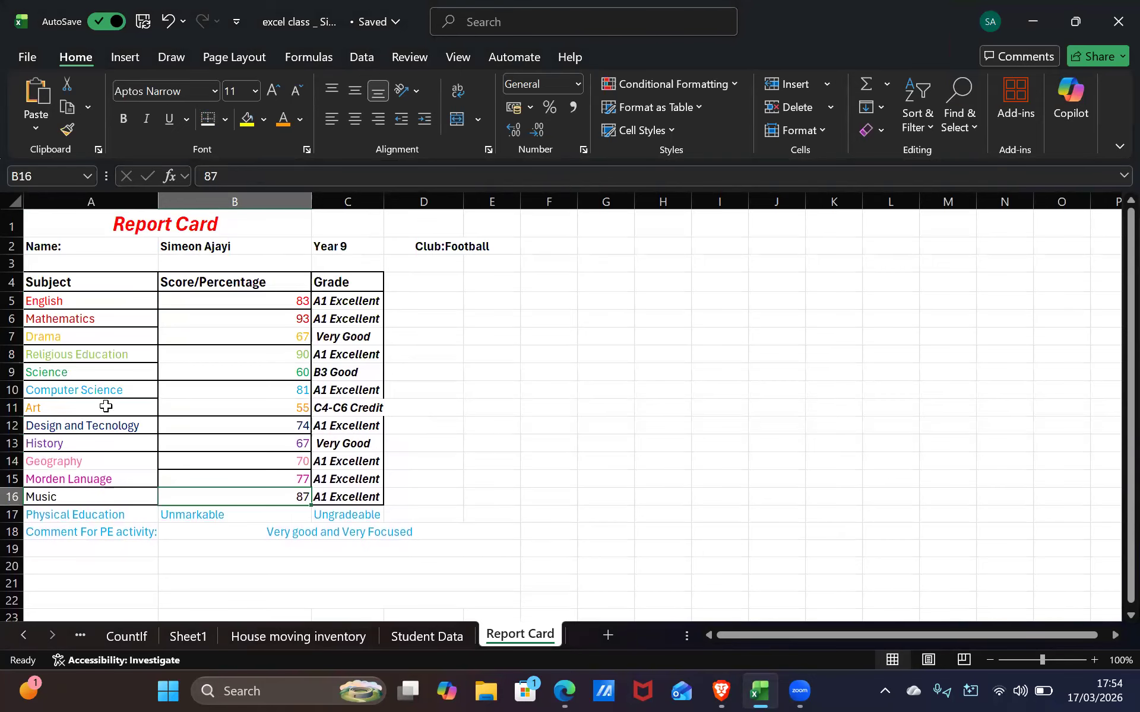
# Add the missing bottom border under score 81 in B10 and check the other score cells
pyautogui.click(105, 406)
pyautogui.click(184, 405)
pyautogui.click(184, 393)
pyautogui.click(209, 119)
pyautogui.press('Up')
pyautogui.press('Up')
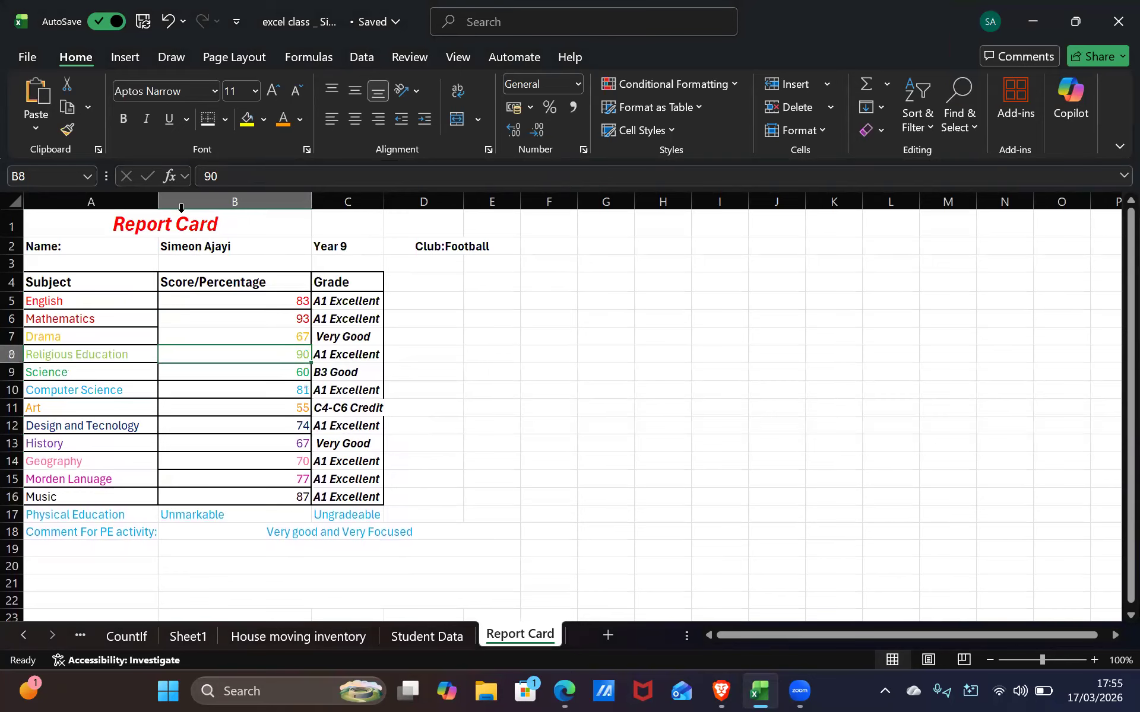
pyautogui.click(244, 443)
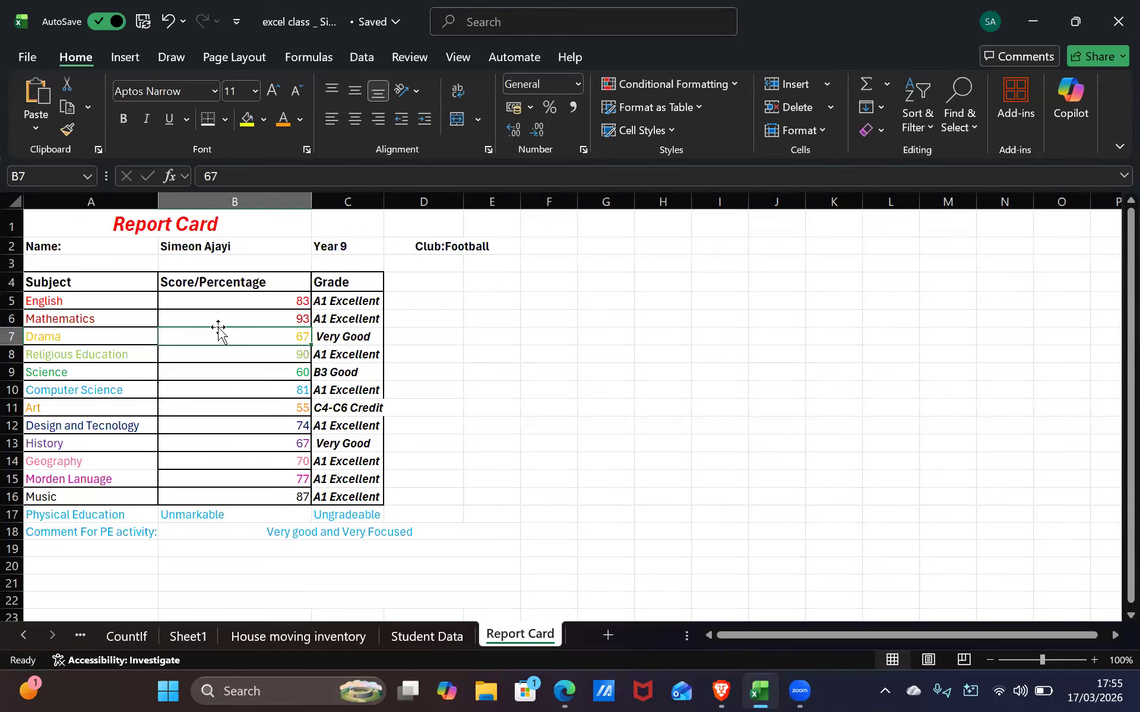
pyautogui.click(223, 349)
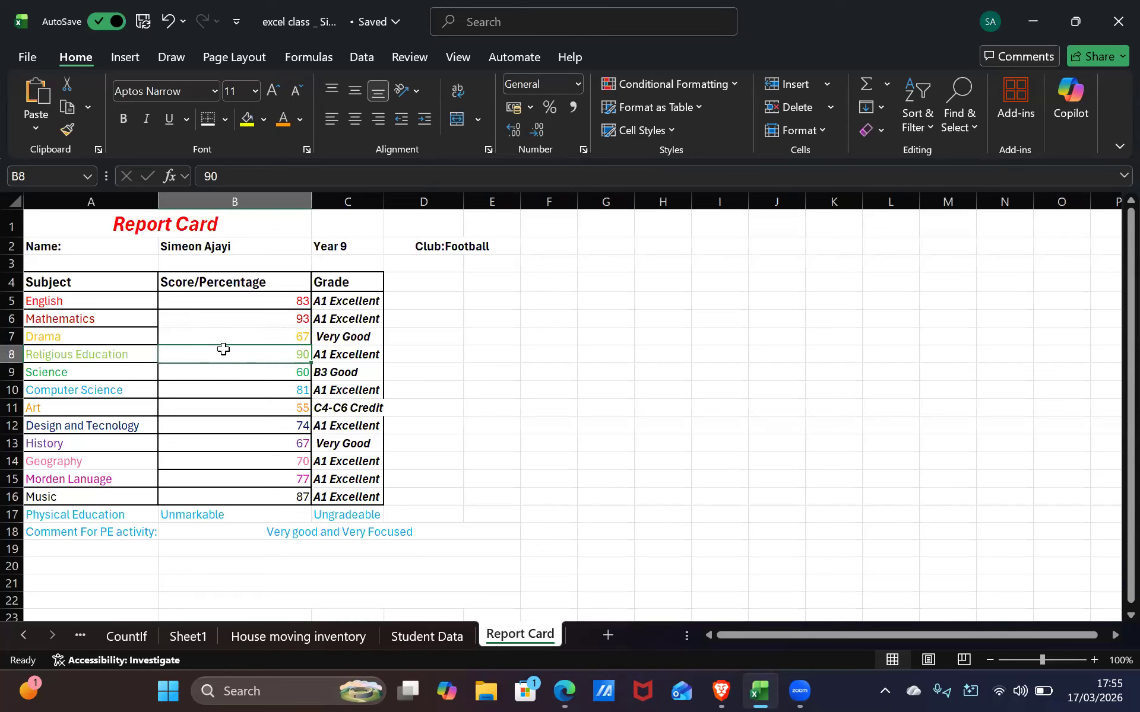
pyautogui.click(203, 323)
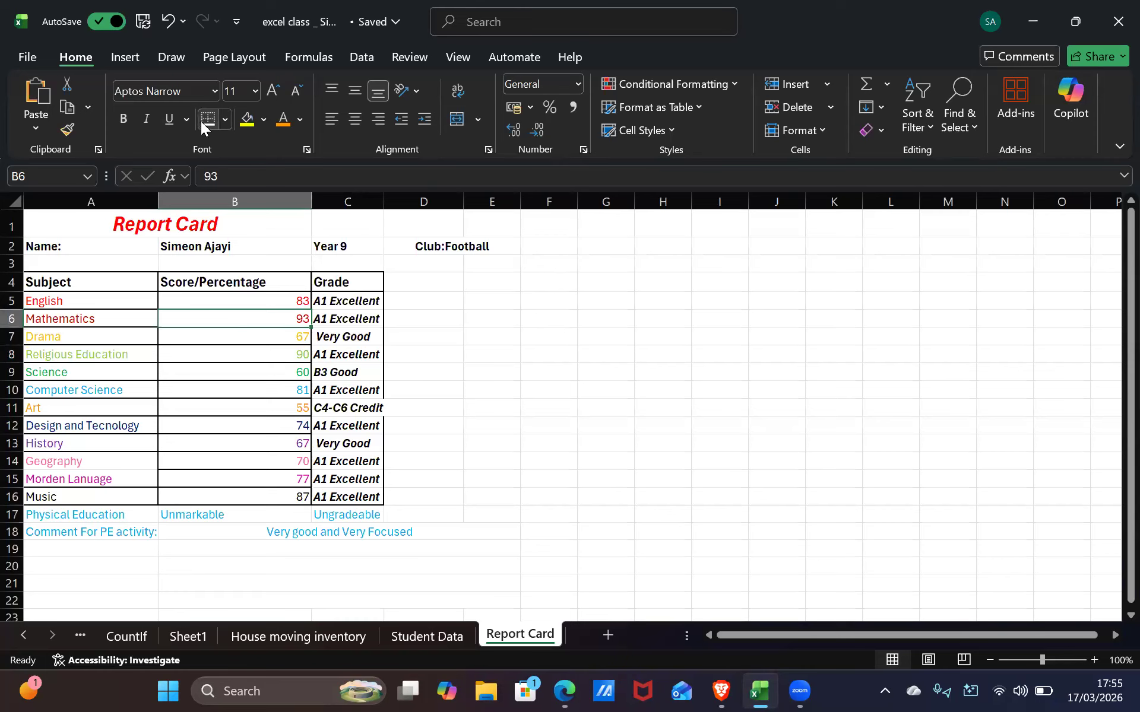
pyautogui.click(273, 473)
# Check the subject, score and grade cells around Art and History for border gaps
pyautogui.click(494, 403)
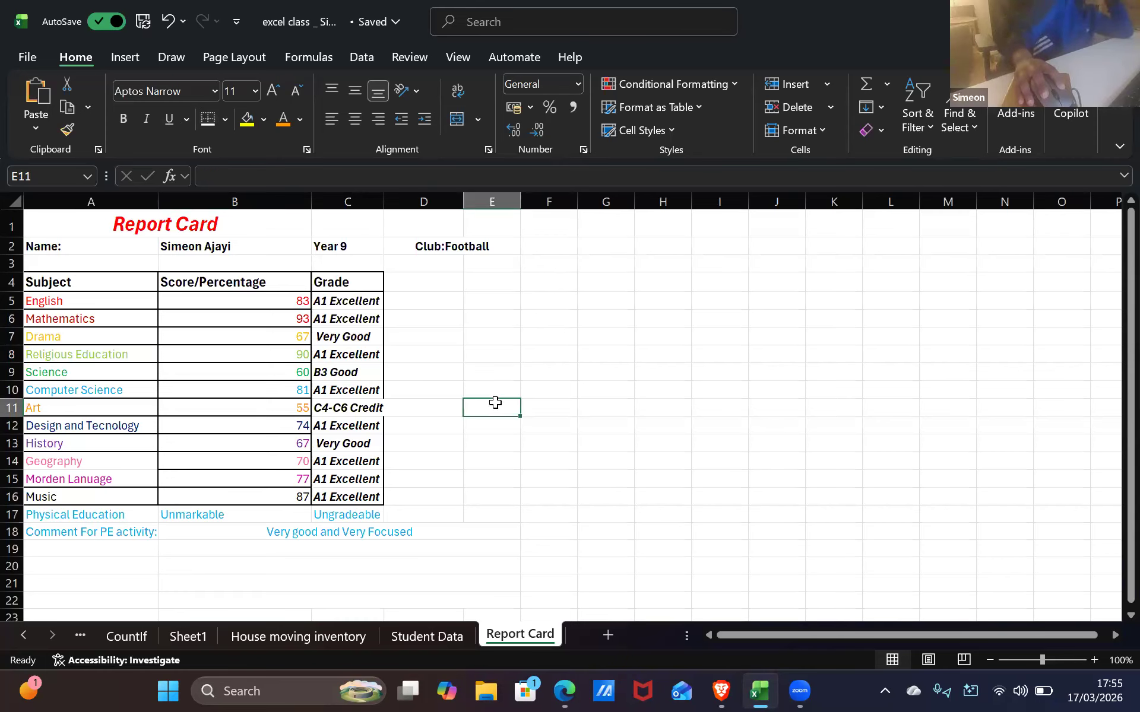
pyautogui.moveTo(495, 403); pyautogui.dragTo(493, 391)
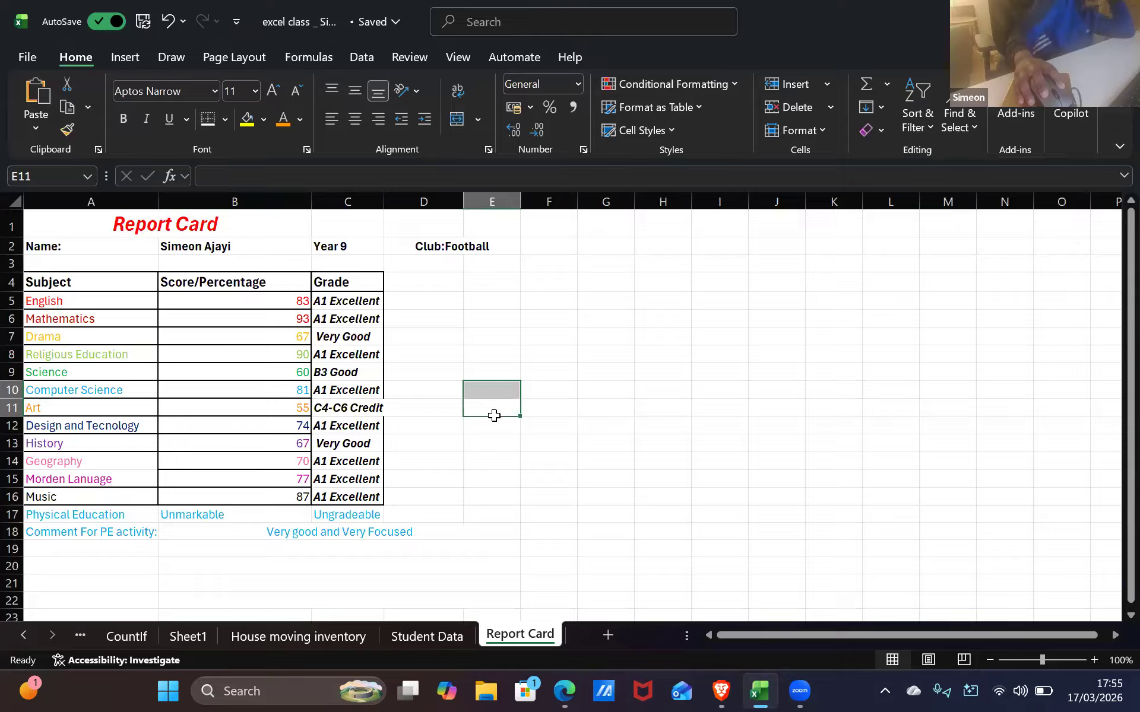
pyautogui.click(101, 470)
pyautogui.click(99, 463)
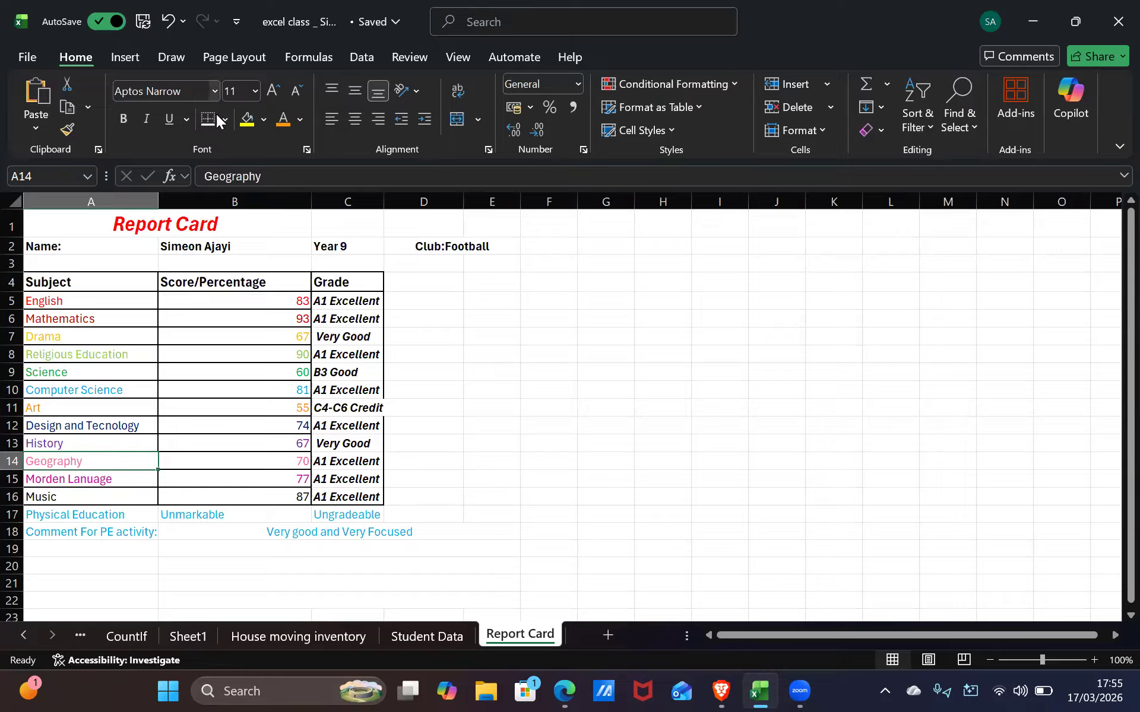
pyautogui.click(125, 439)
pyautogui.click(228, 415)
pyautogui.click(245, 407)
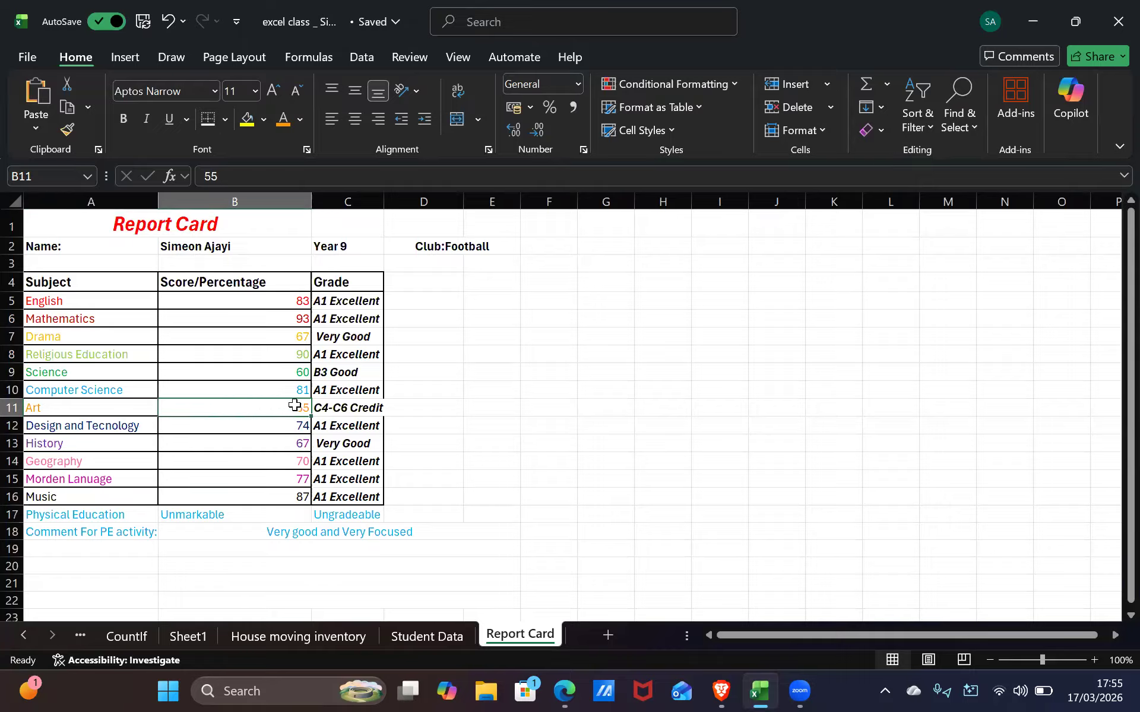
pyautogui.click(355, 413)
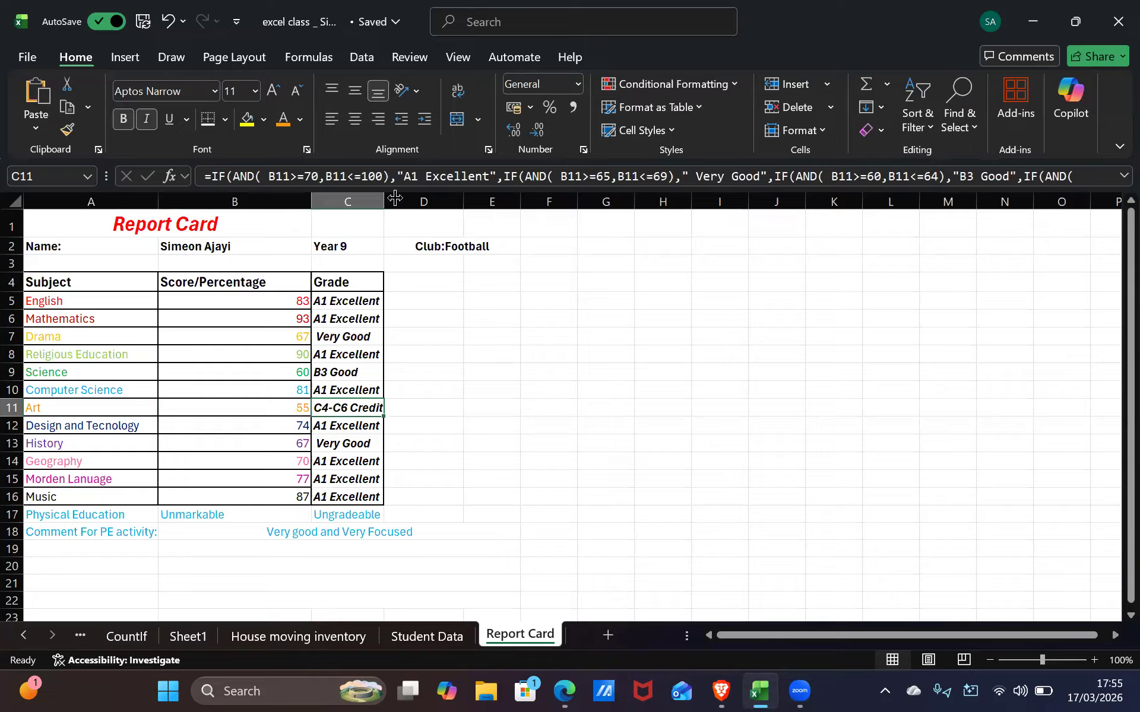
# Widen column C slightly, then check the Art cells and step down the grades from C5
pyautogui.moveTo(389, 201); pyautogui.dragTo(396, 202)
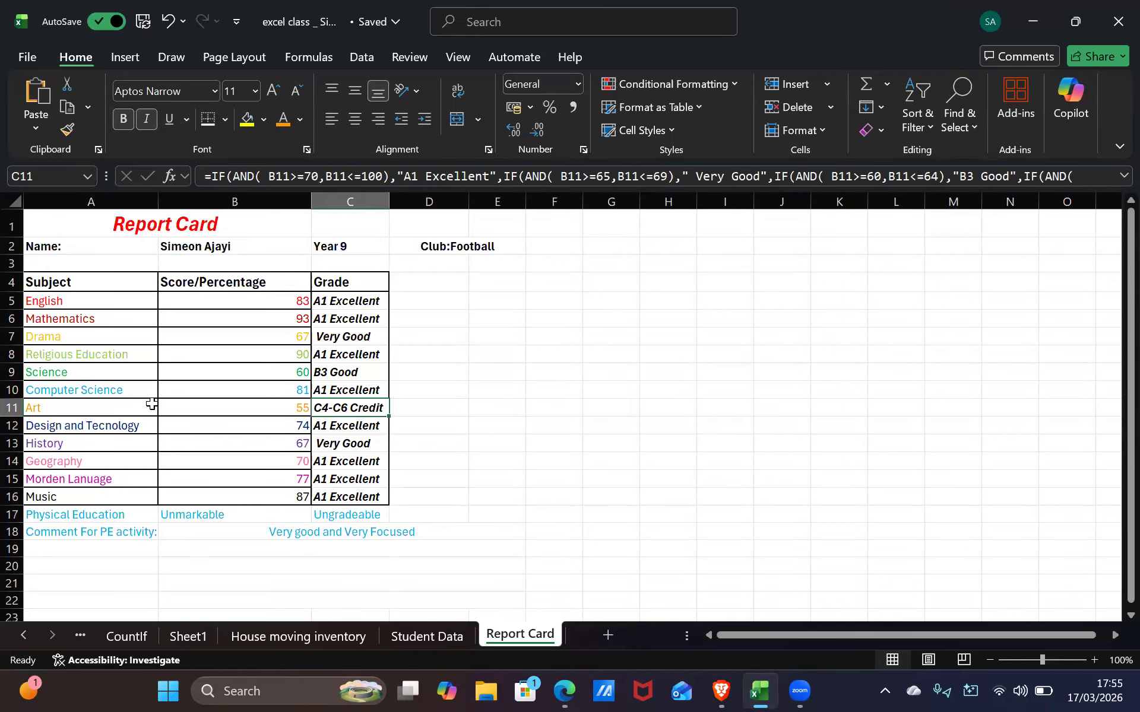
pyautogui.moveTo(151, 408); pyautogui.dragTo(167, 410)
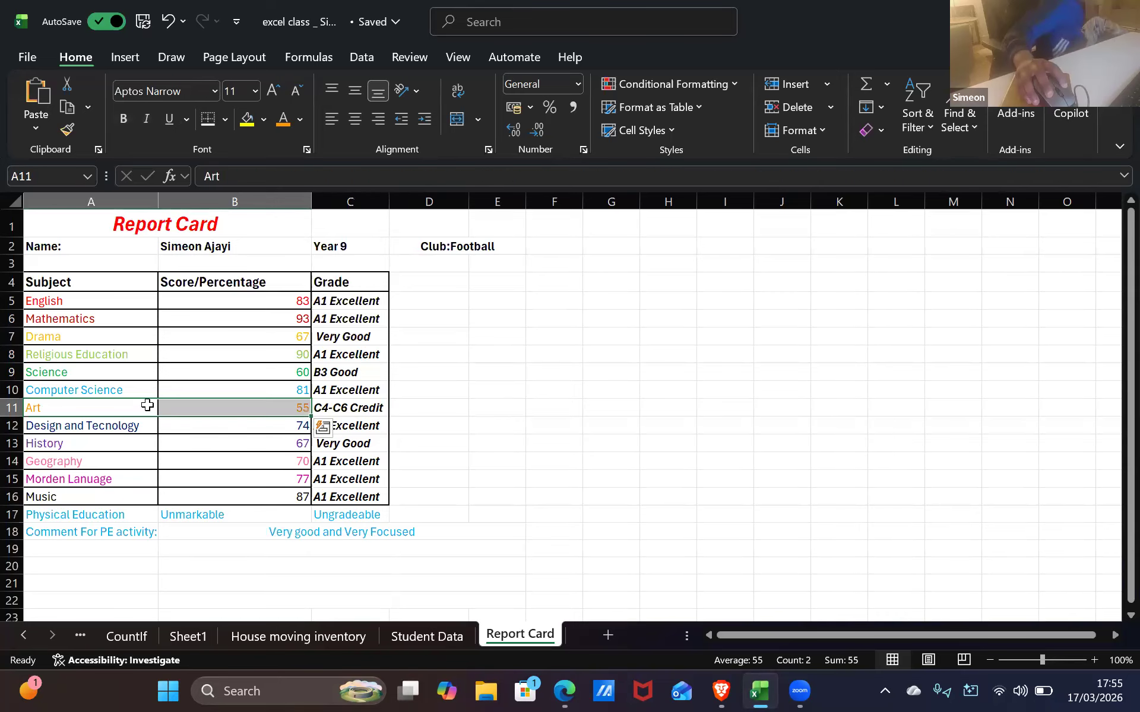
pyautogui.click(148, 409)
pyautogui.click(198, 409)
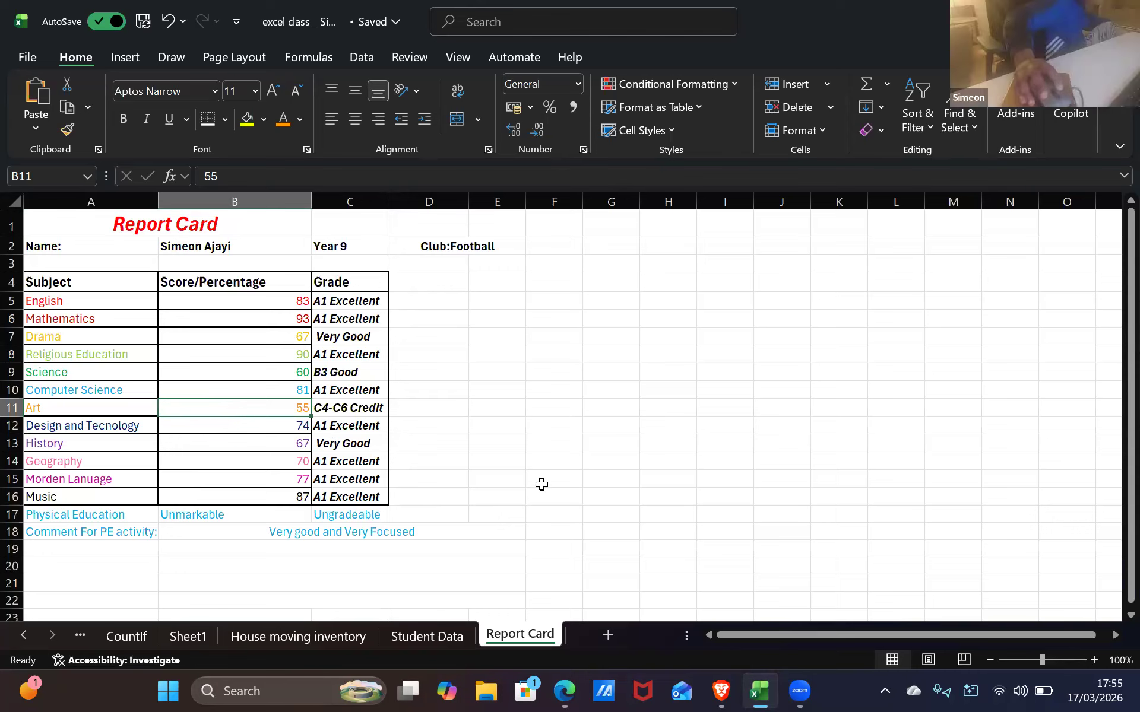
pyautogui.click(358, 306)
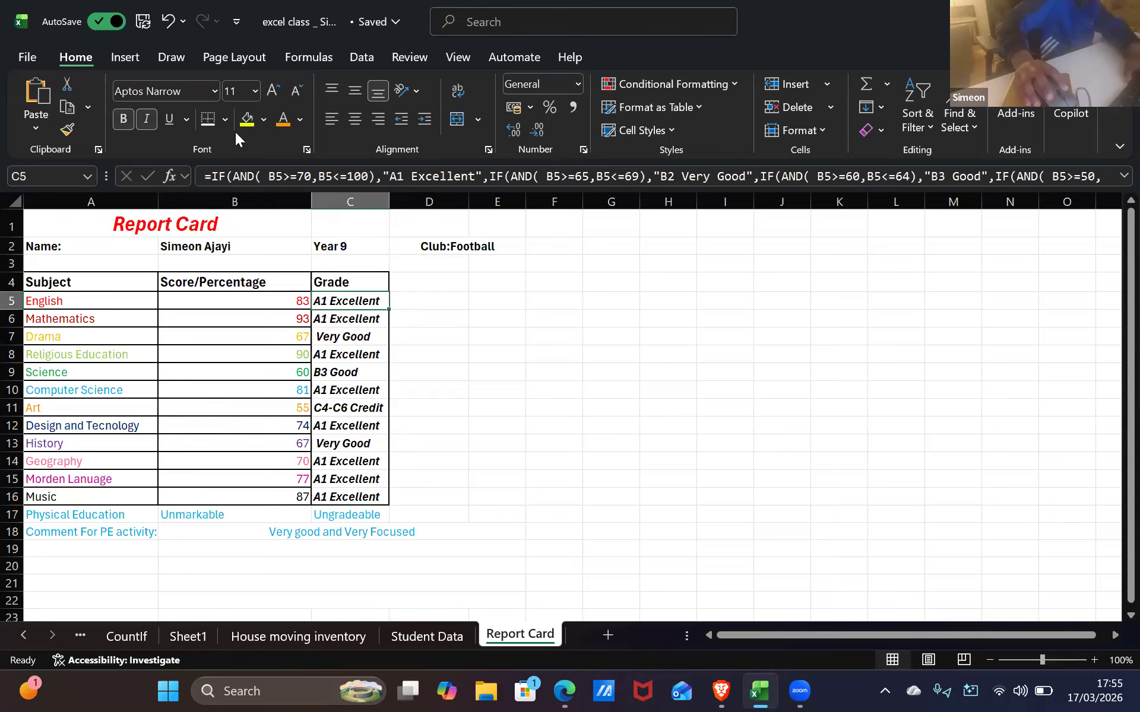
pyautogui.press('Down')
pyautogui.press('Down')
pyautogui.press('Down')
pyautogui.press('Down')
pyautogui.press('Down')
pyautogui.press('Down')
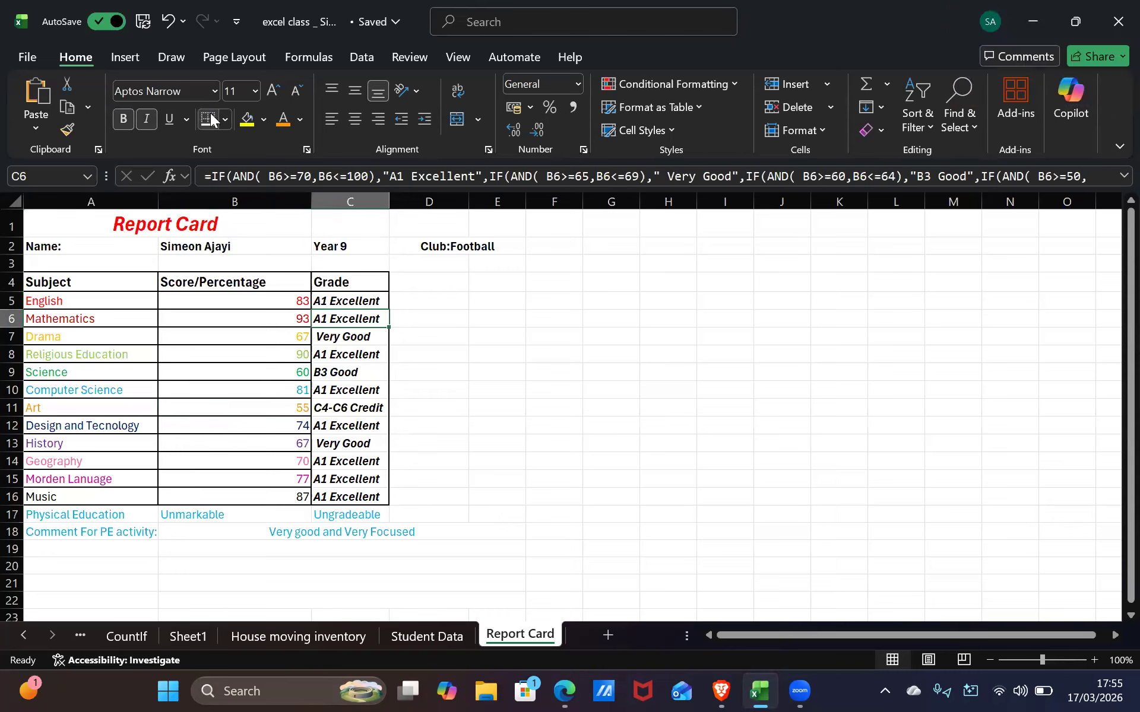
pyautogui.press('Down')
pyautogui.press('Down')
pyautogui.press('Down')
pyautogui.press('Down')
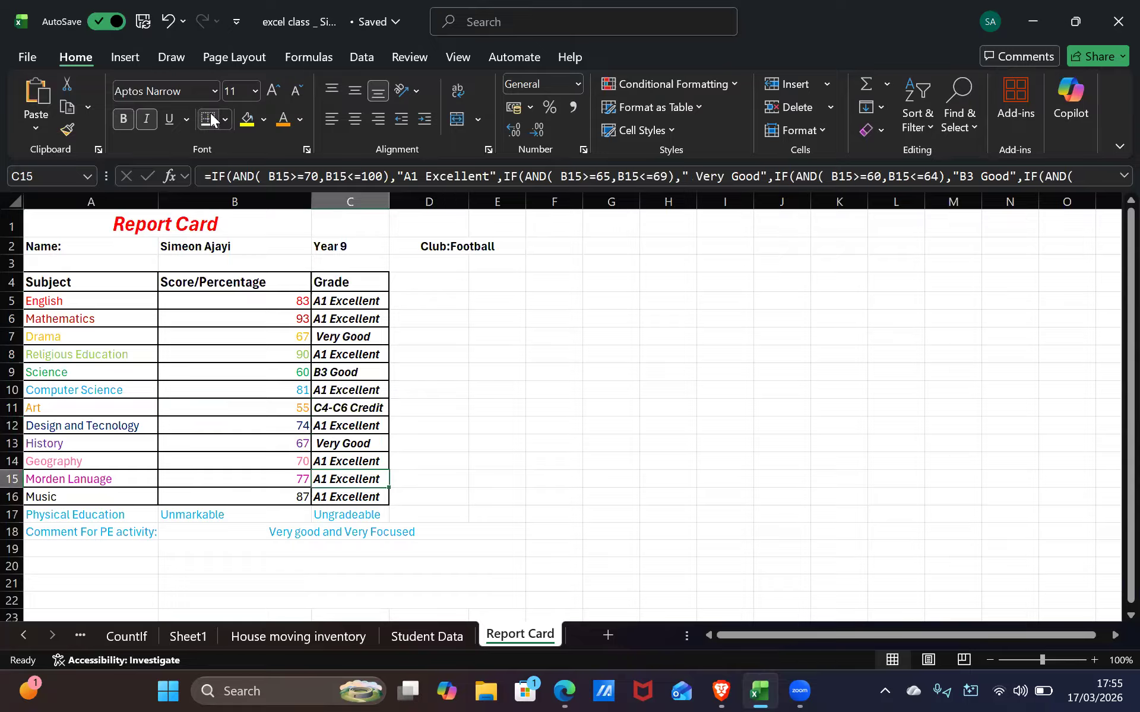
pyautogui.click(552, 337)
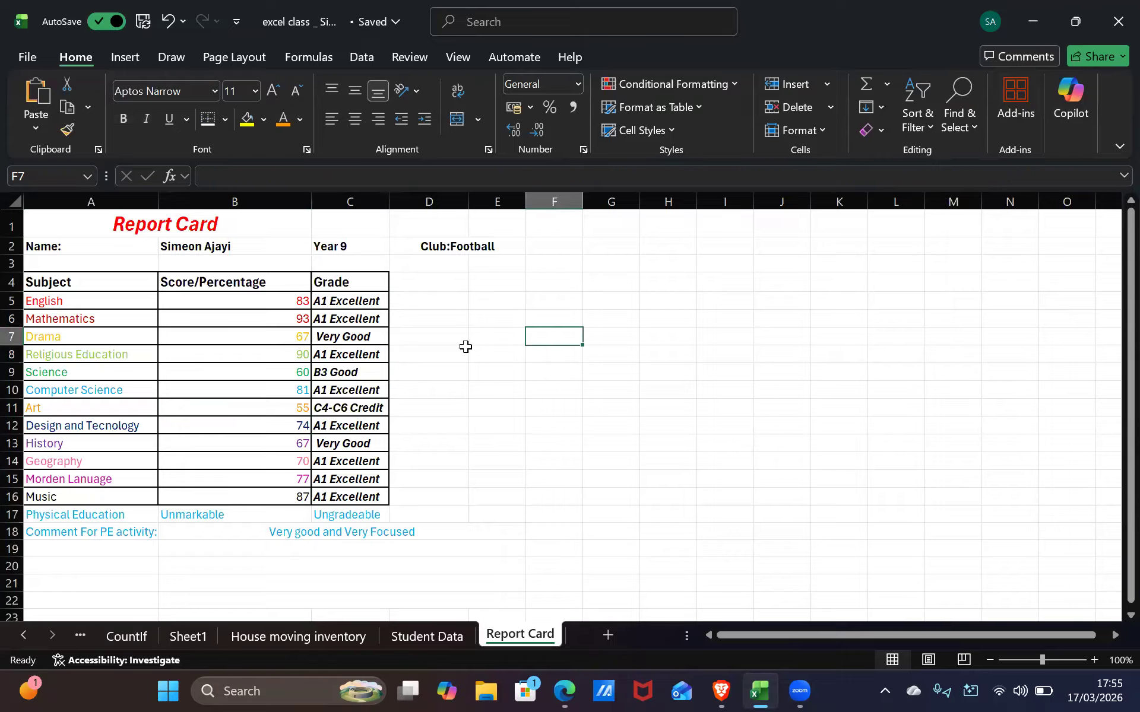